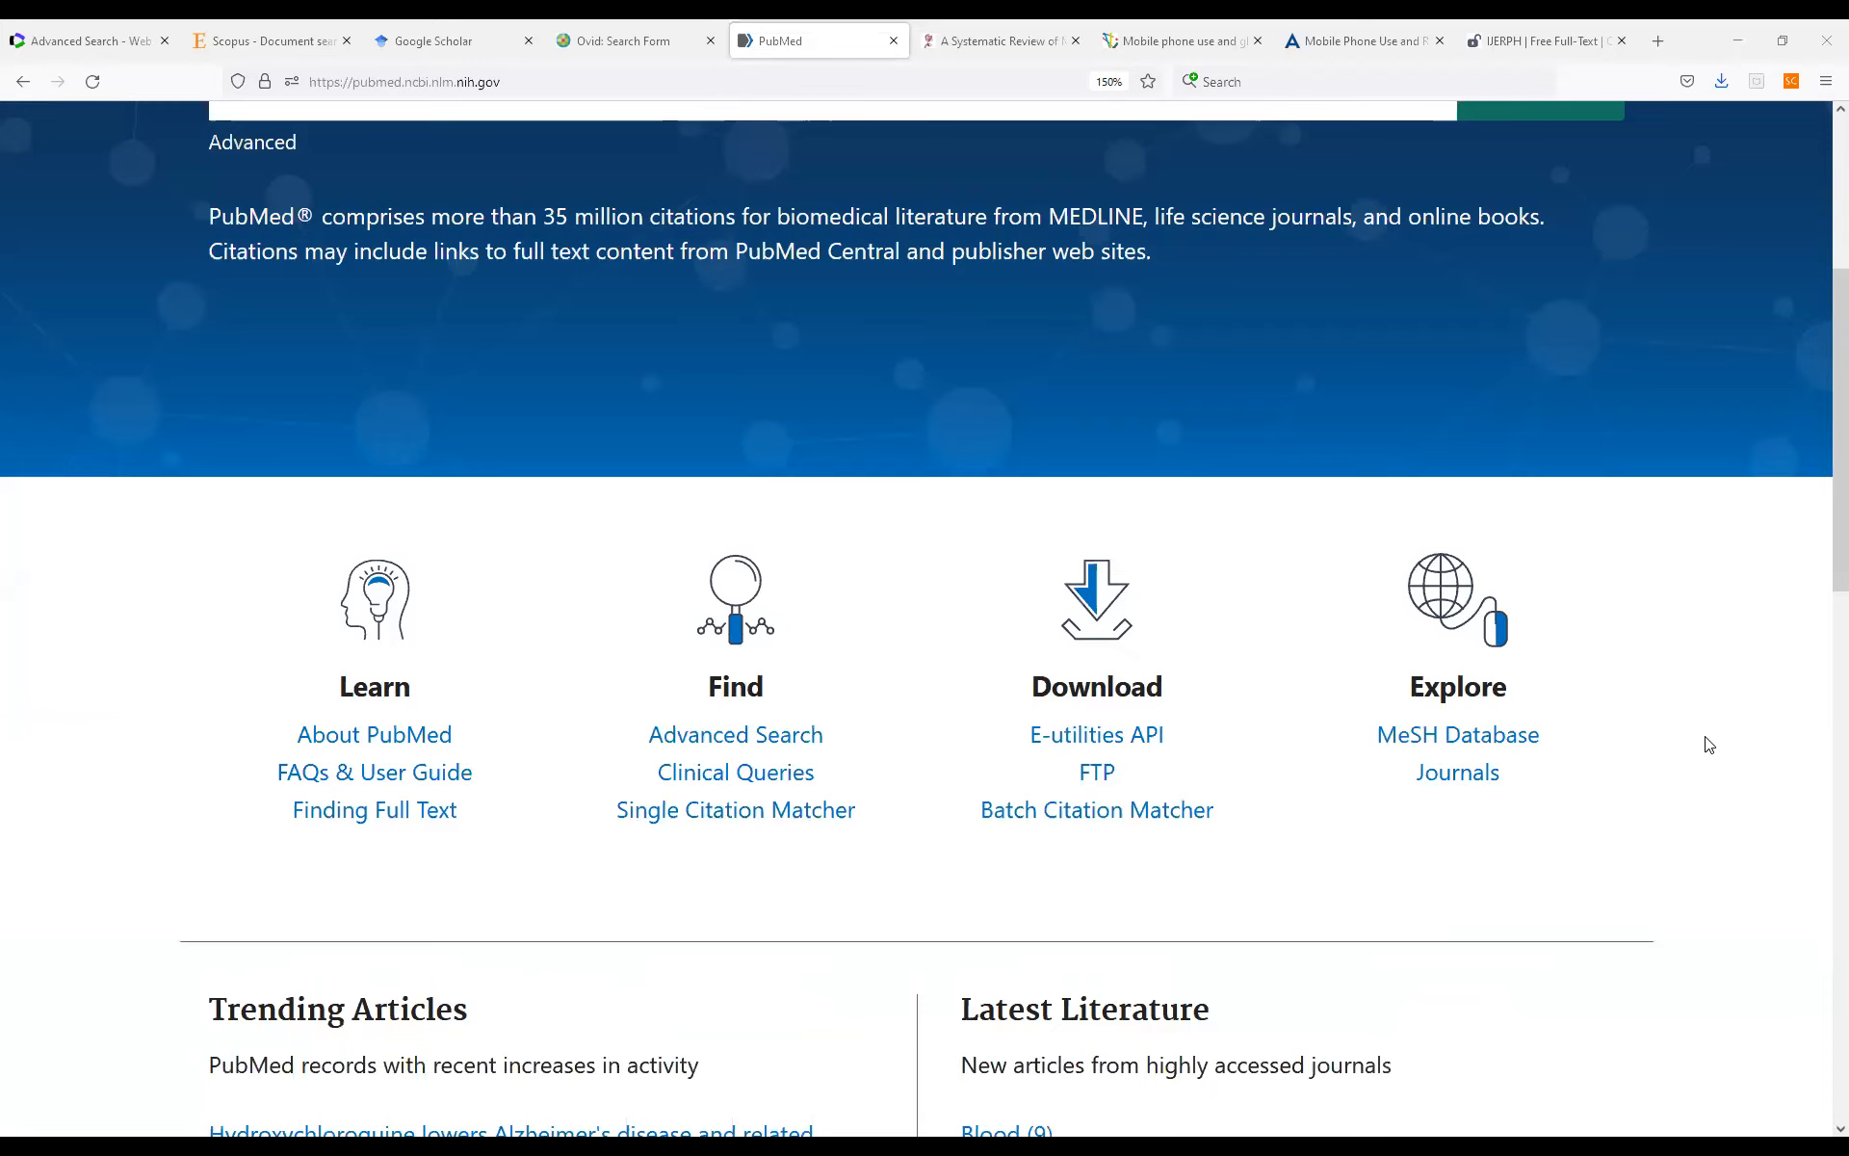
Open PubMed's MeSH Database and search it for "mobile phone".
{"action": "left_click", "coordinate": [1487, 742]}
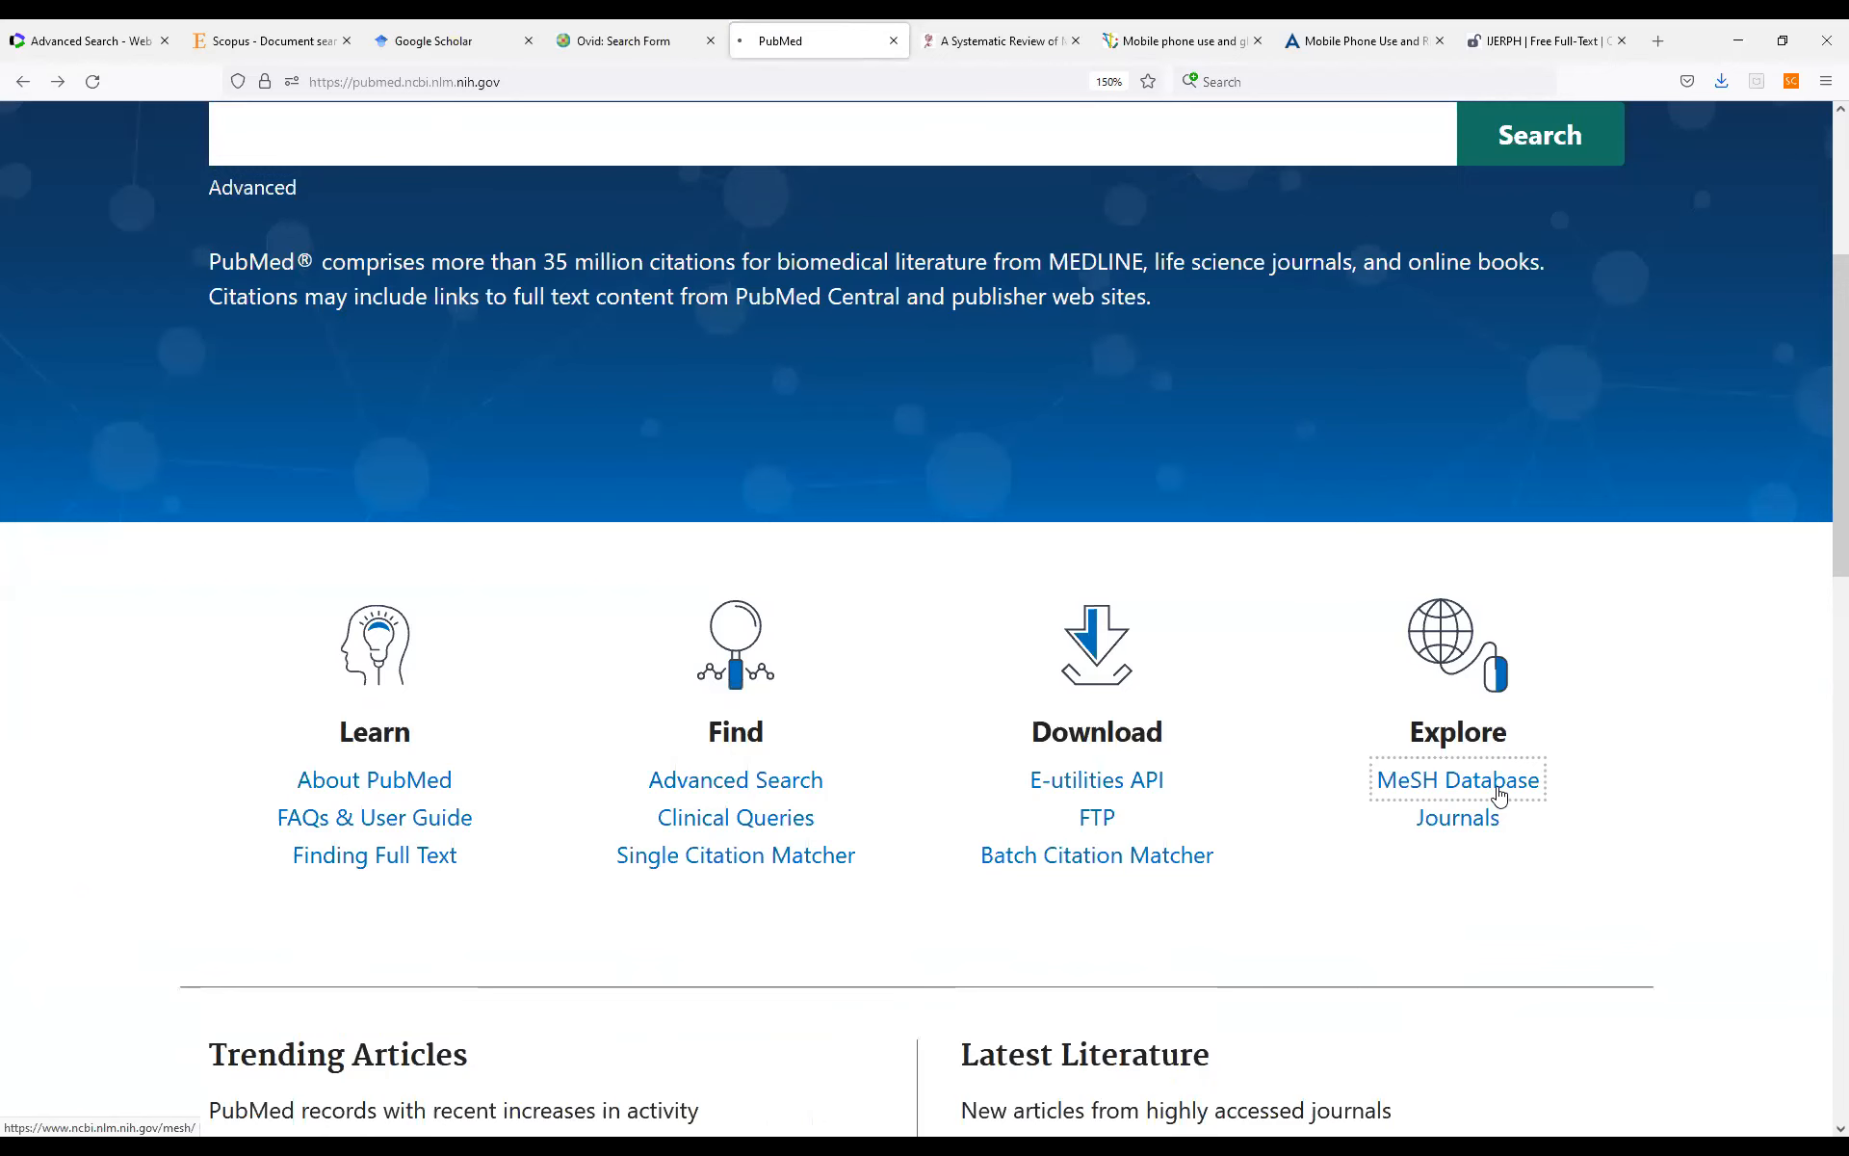
{"action": "left_click", "coordinate": [1499, 795]}
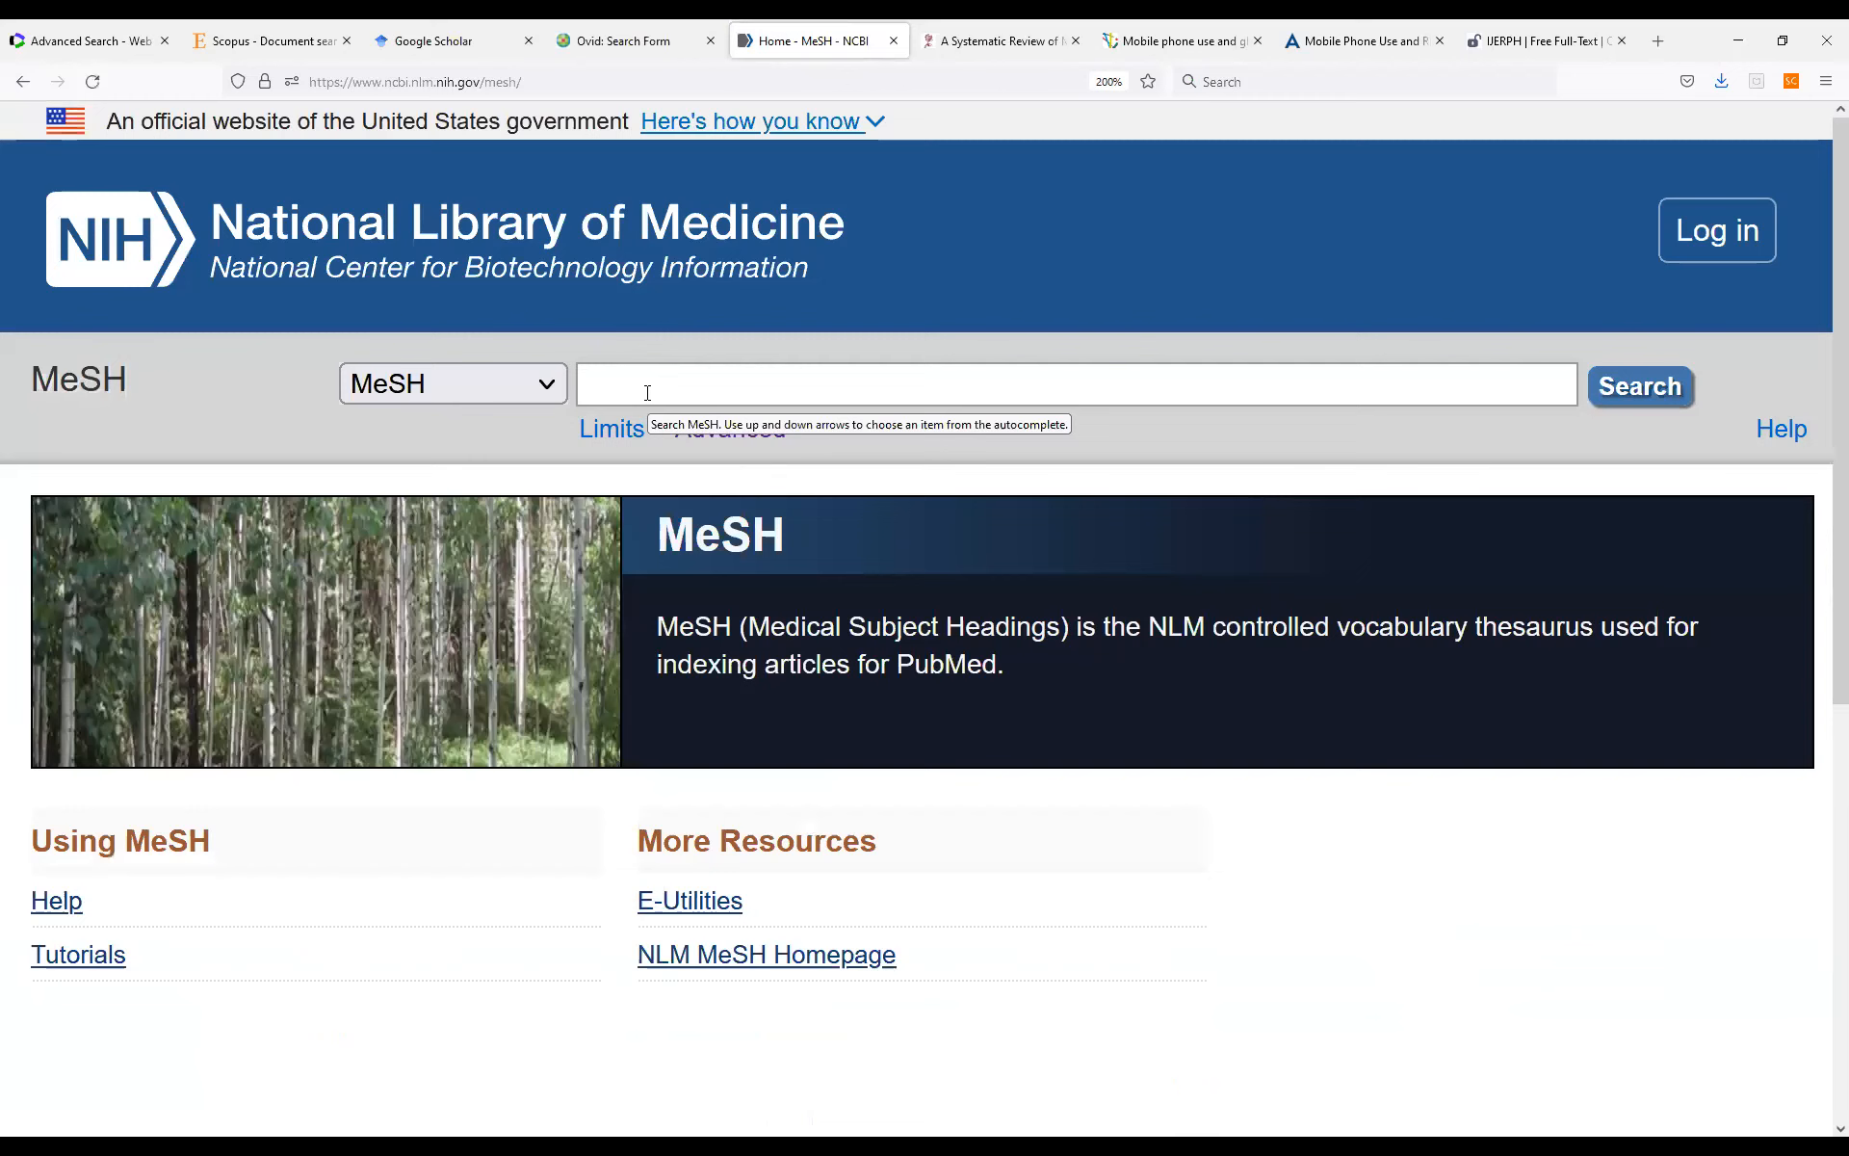
{"action": "type", "text": "mobile phone"}
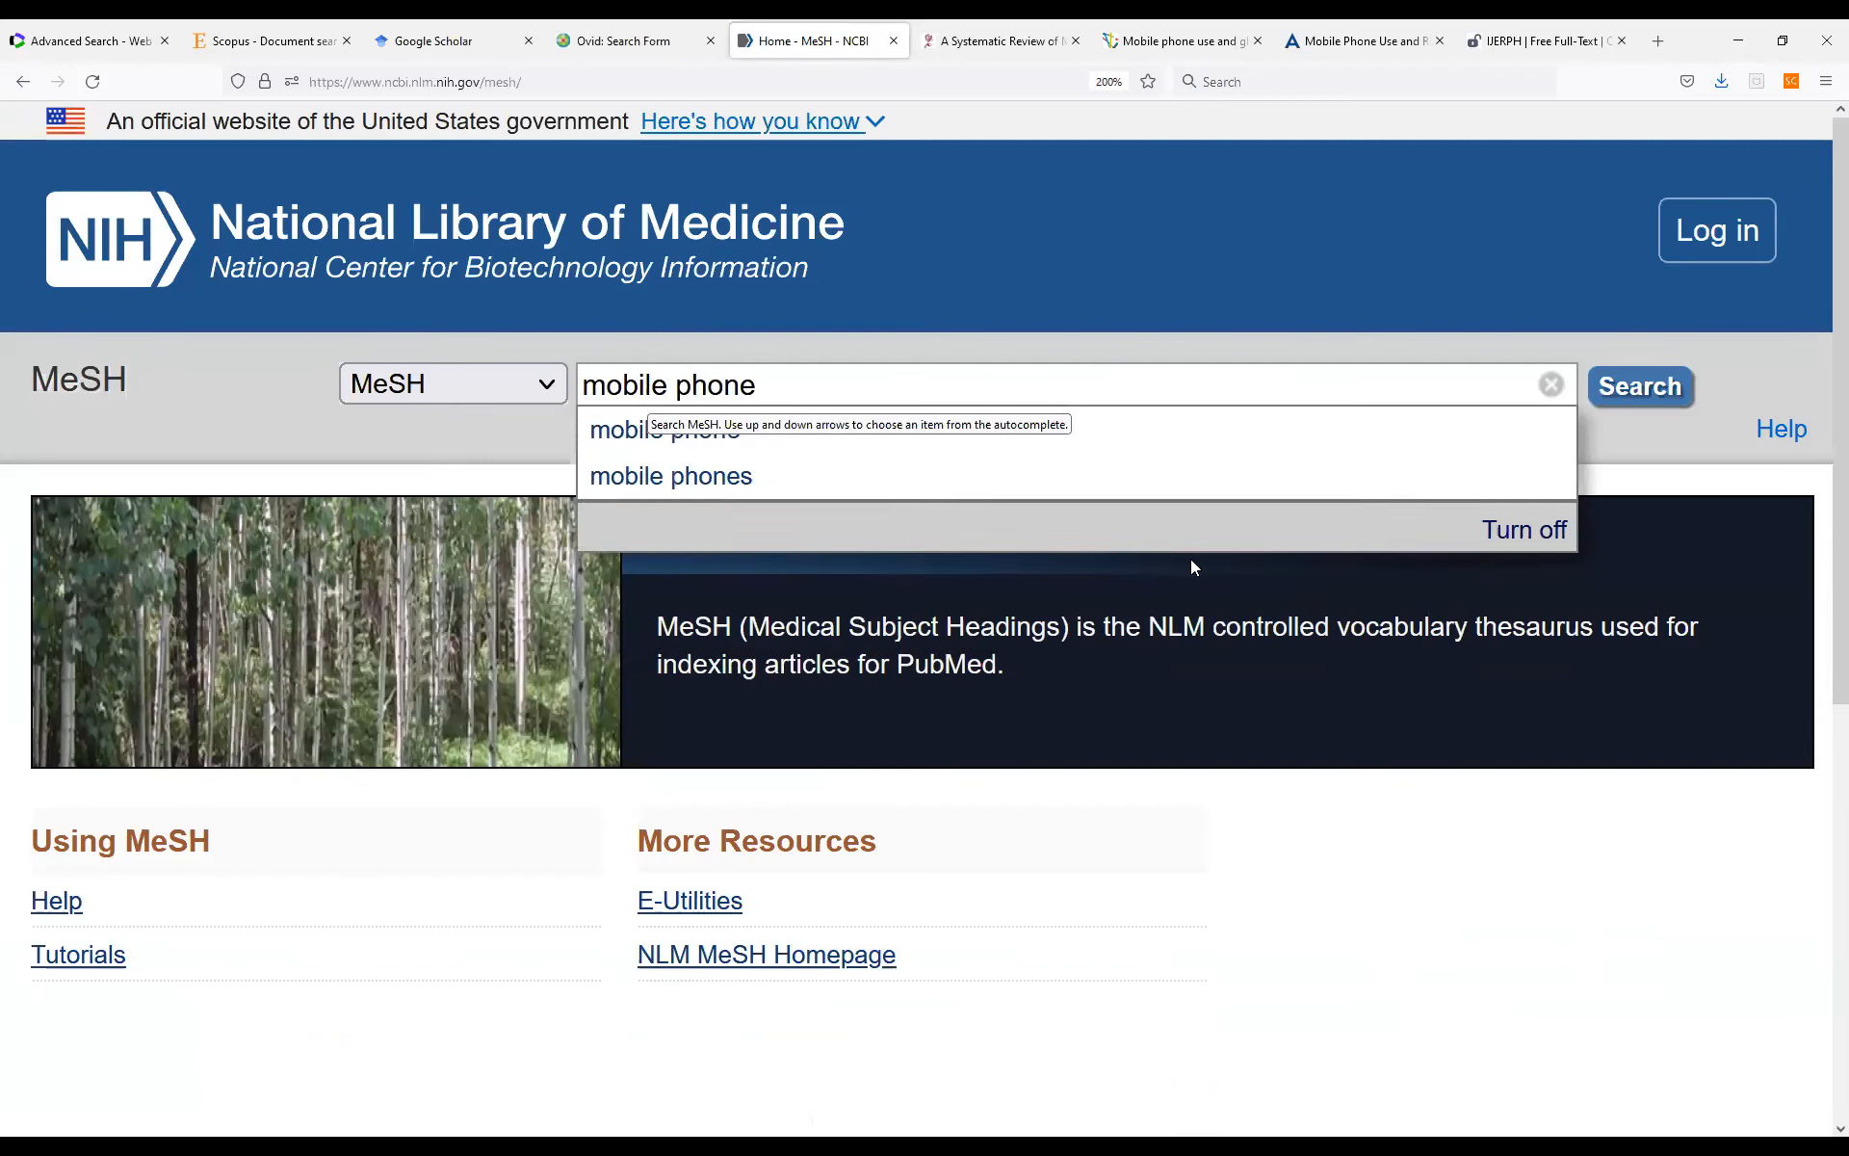
{"action": "left_click", "coordinate": [1608, 390]}
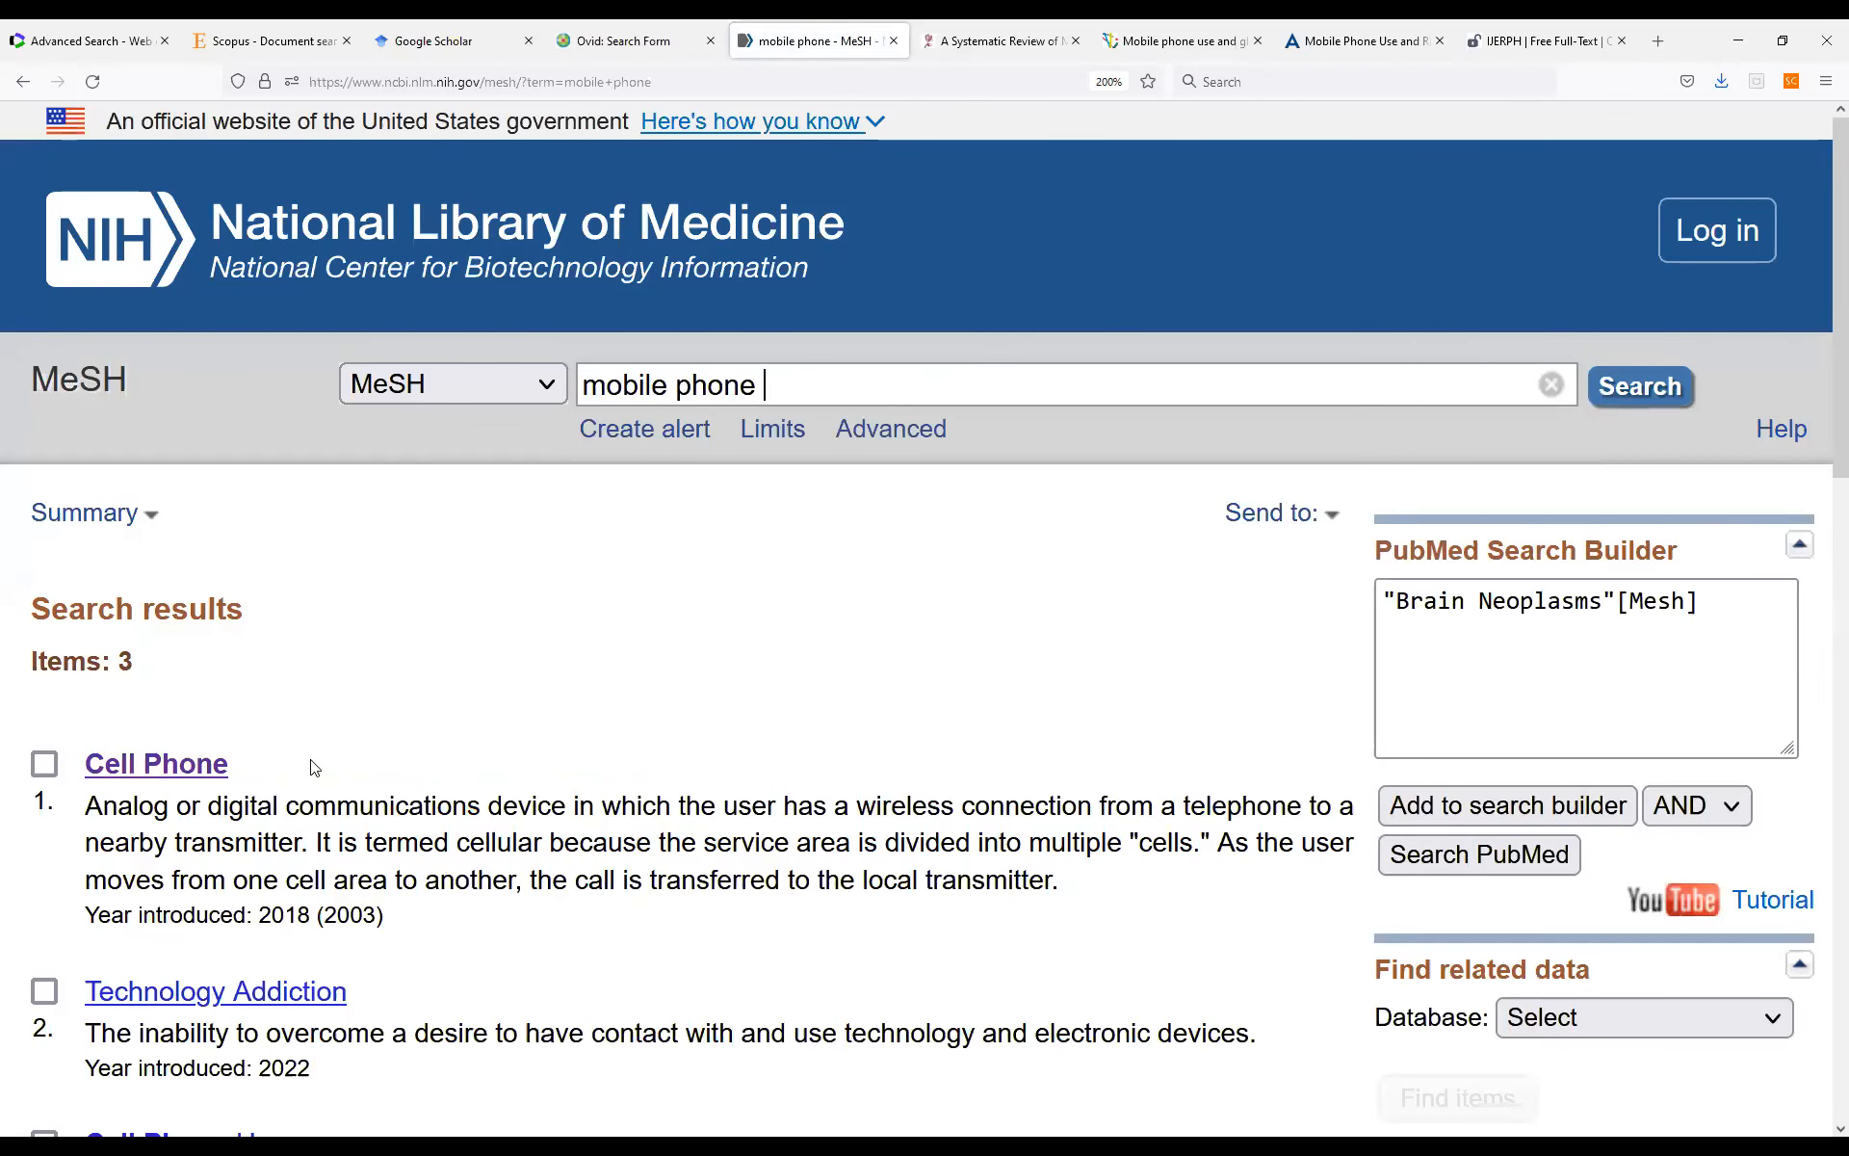
Open the Cell Phone heading from the MeSH results and examine its full list of entry terms.
{"action": "scroll", "coordinate": [311, 768], "scroll_direction": "down", "scroll_amount": 4}
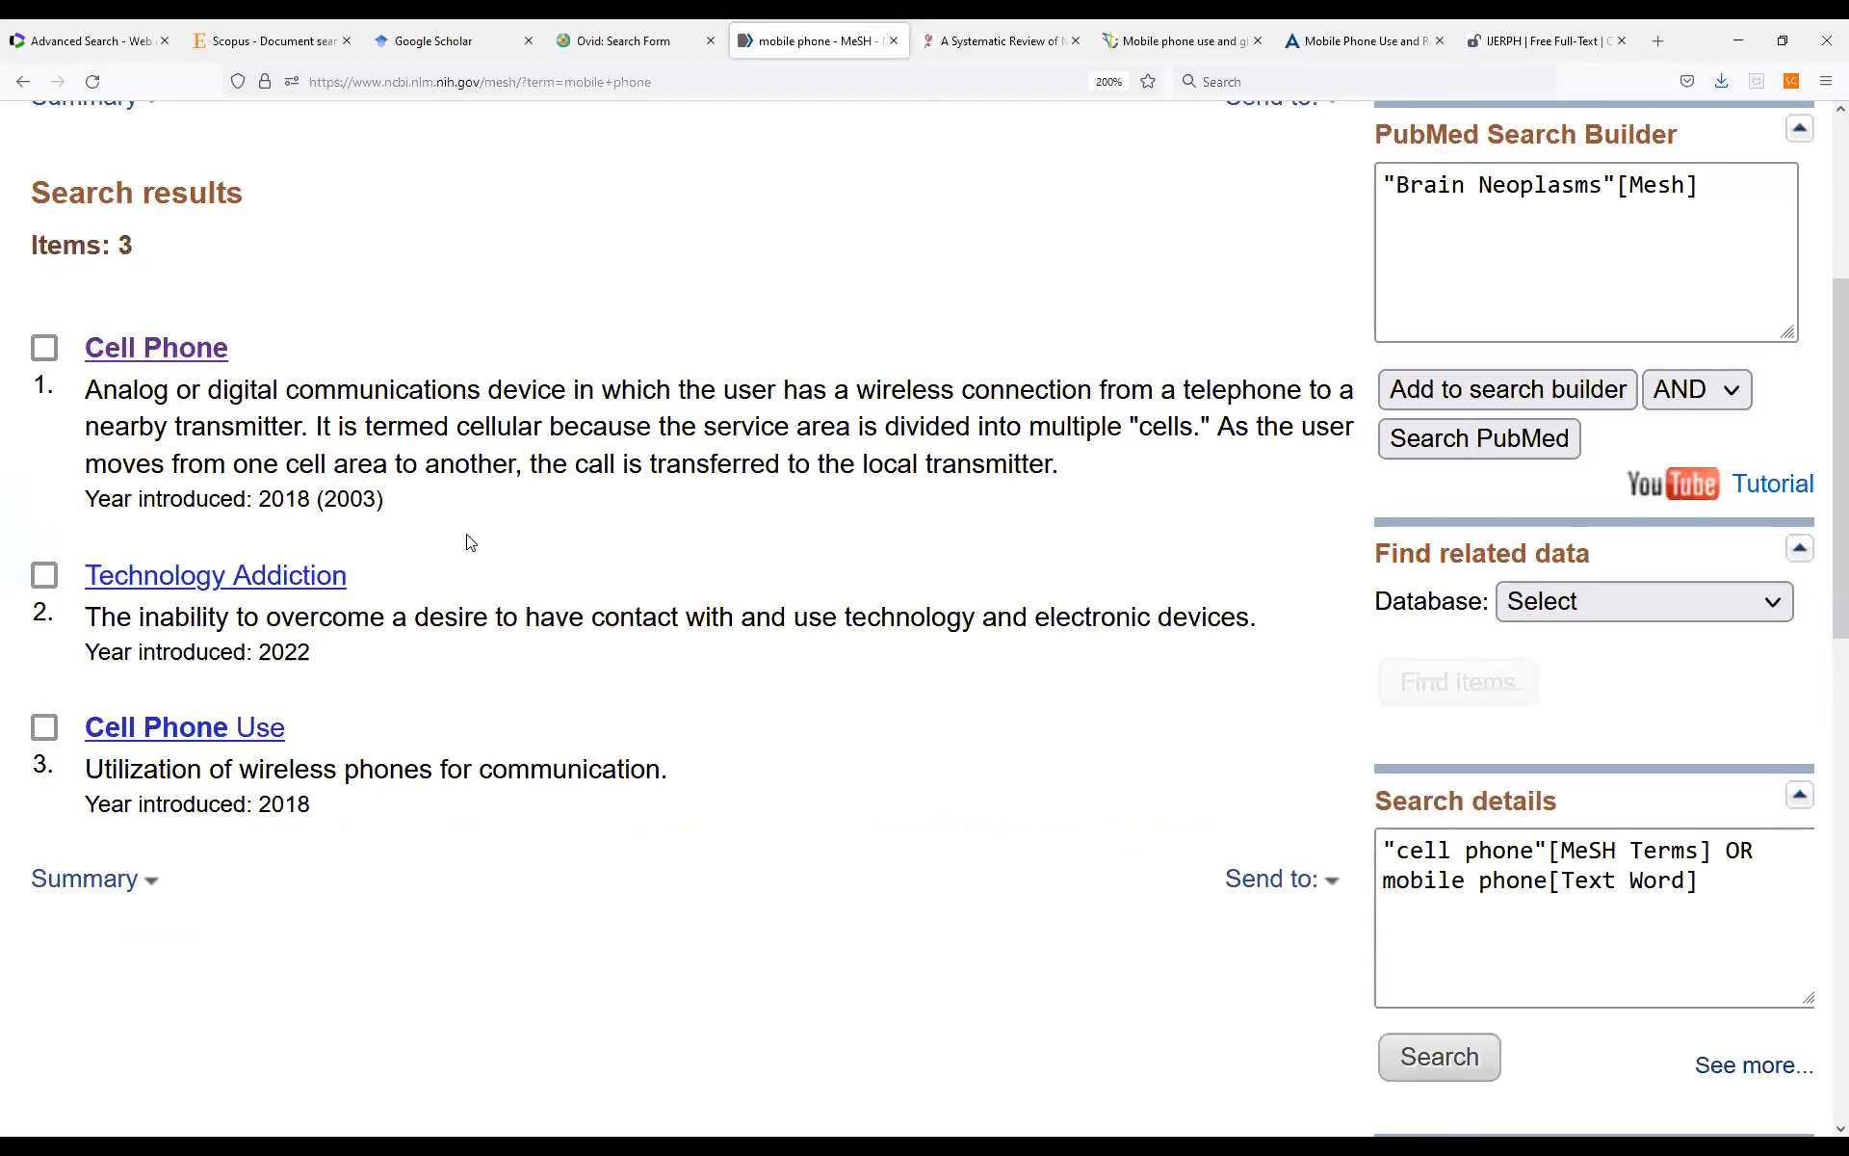
{"action": "scroll", "coordinate": [470, 542], "scroll_direction": "up", "scroll_amount": 2}
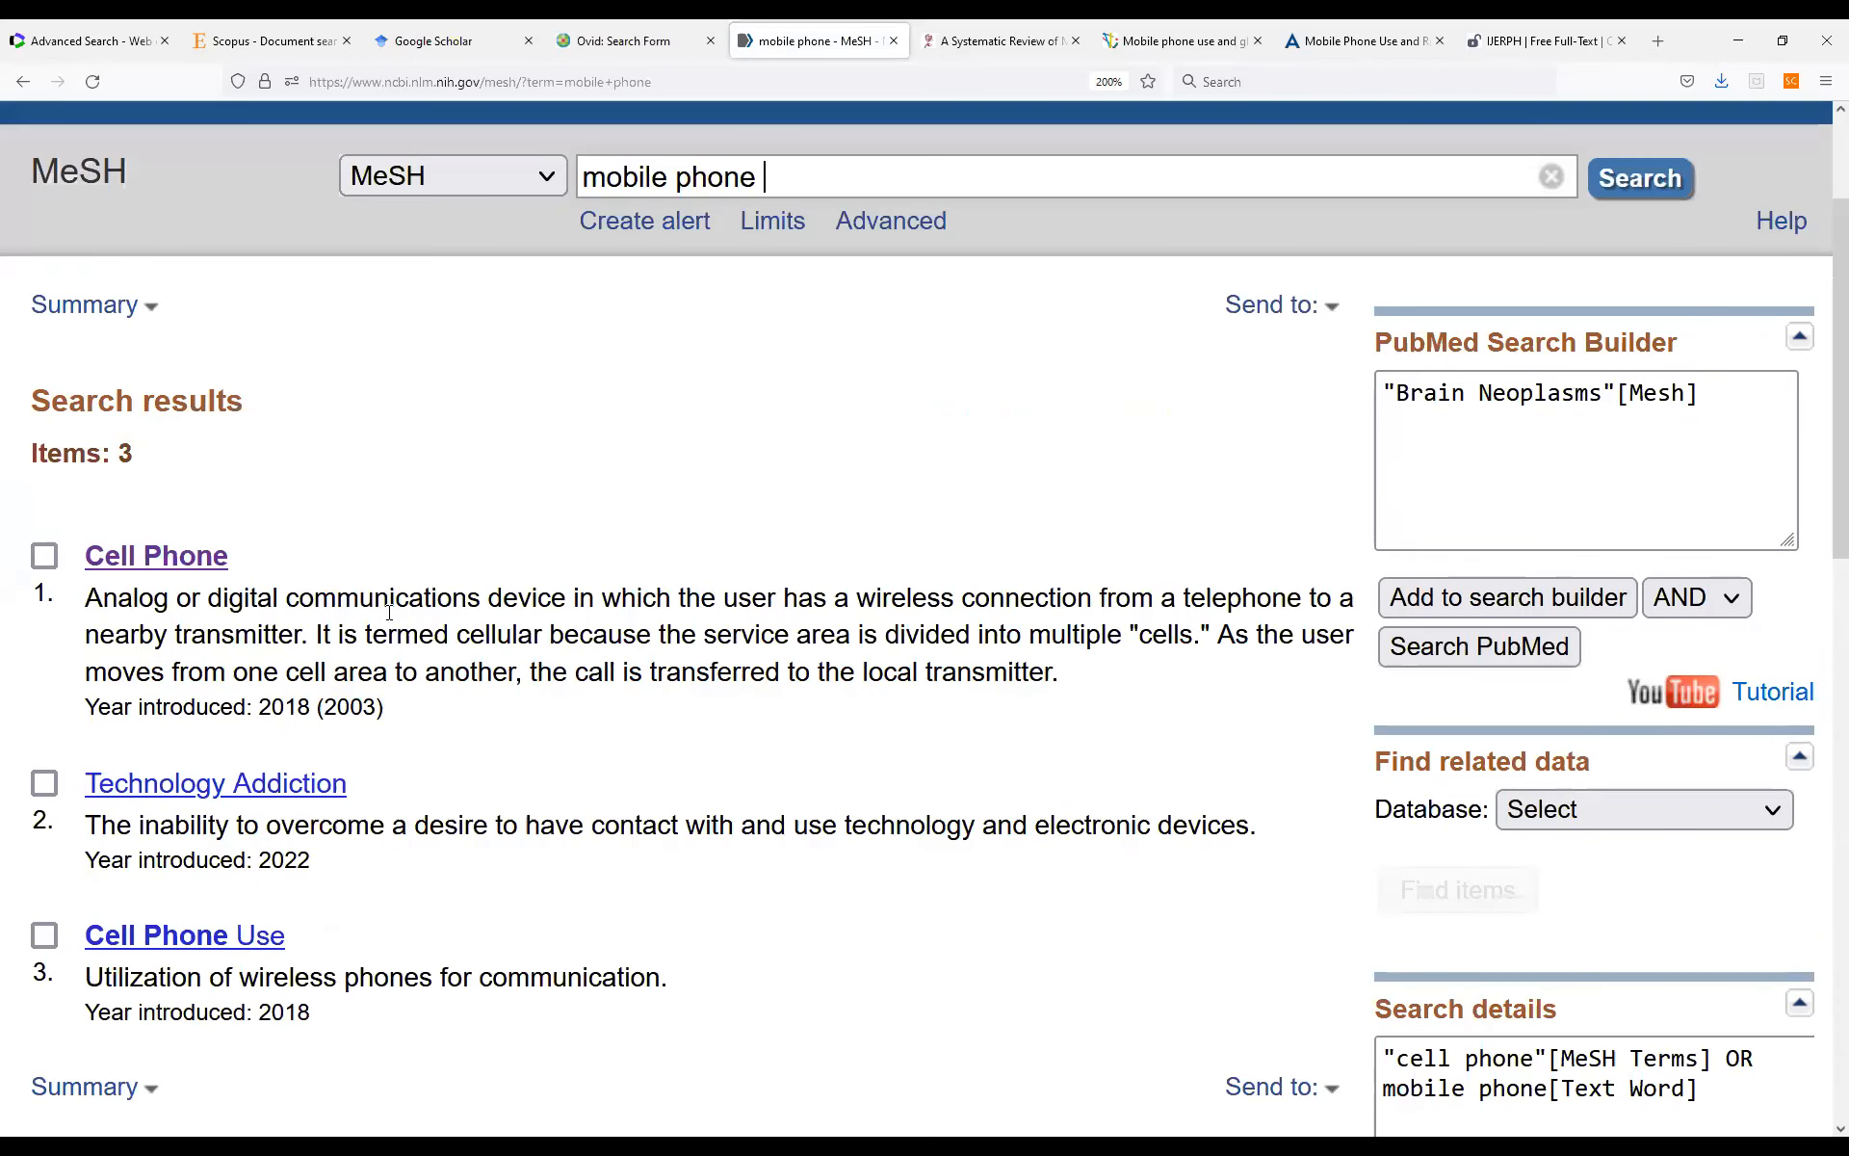
{"action": "left_click", "coordinate": [166, 558]}
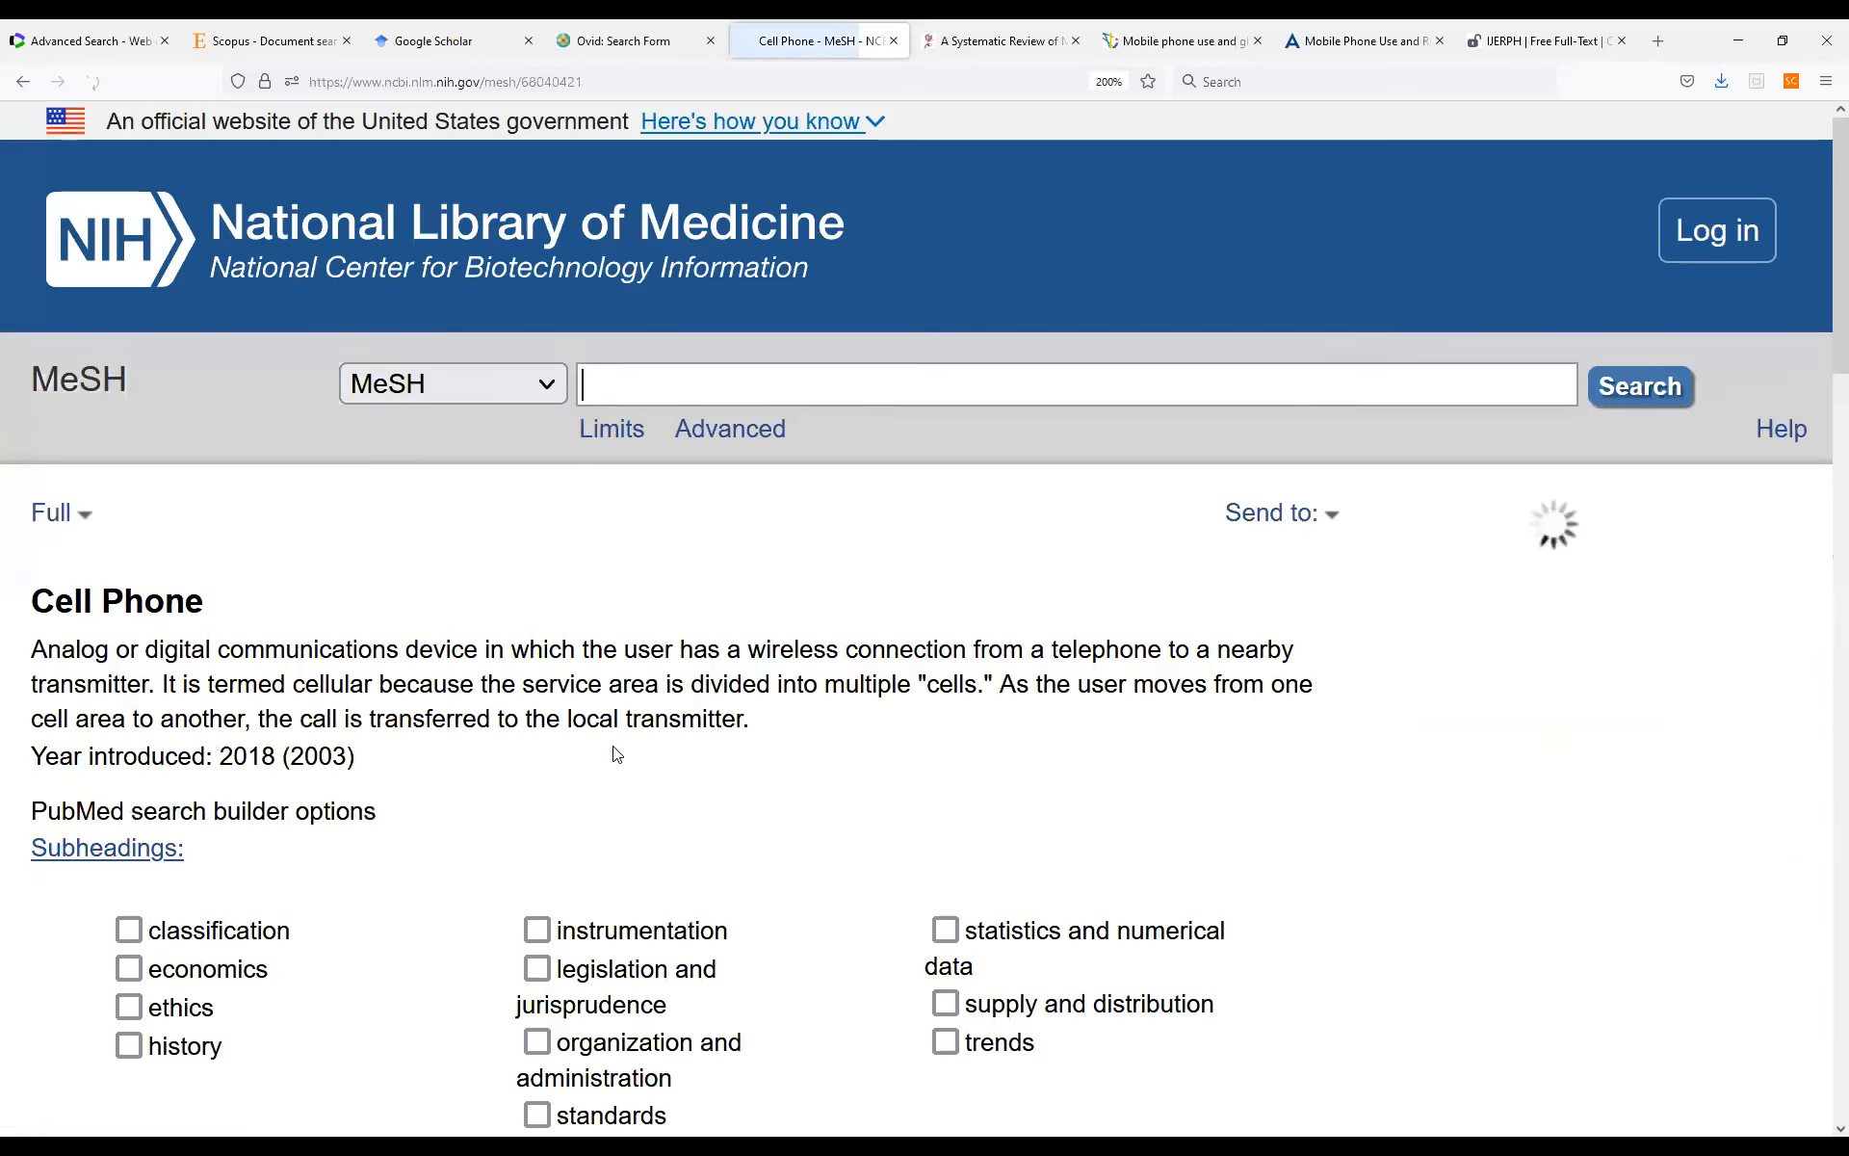
{"action": "scroll", "coordinate": [617, 756], "scroll_direction": "down", "scroll_amount": 3}
{"action": "scroll", "coordinate": [617, 756], "scroll_direction": "down", "scroll_amount": 10}
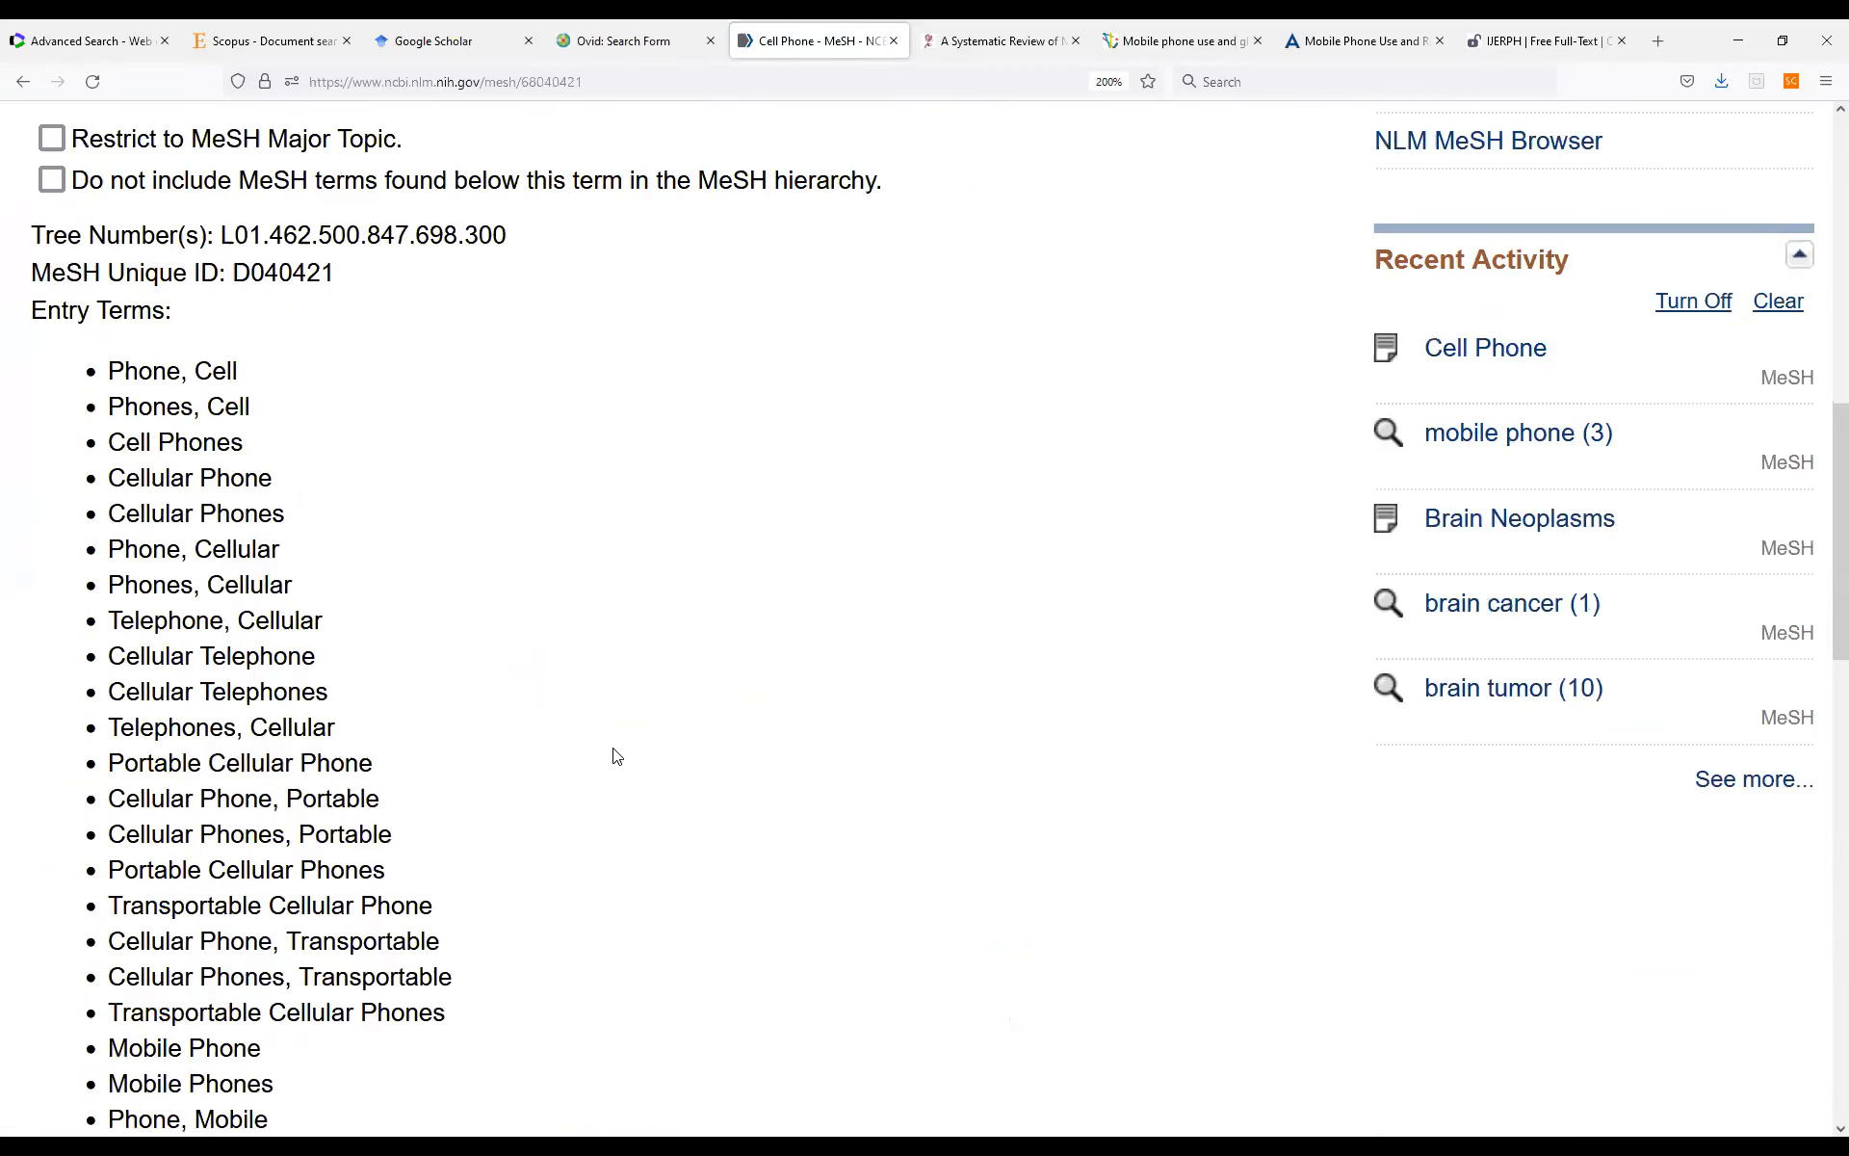
{"action": "scroll", "coordinate": [618, 756], "scroll_direction": "up", "scroll_amount": 5}
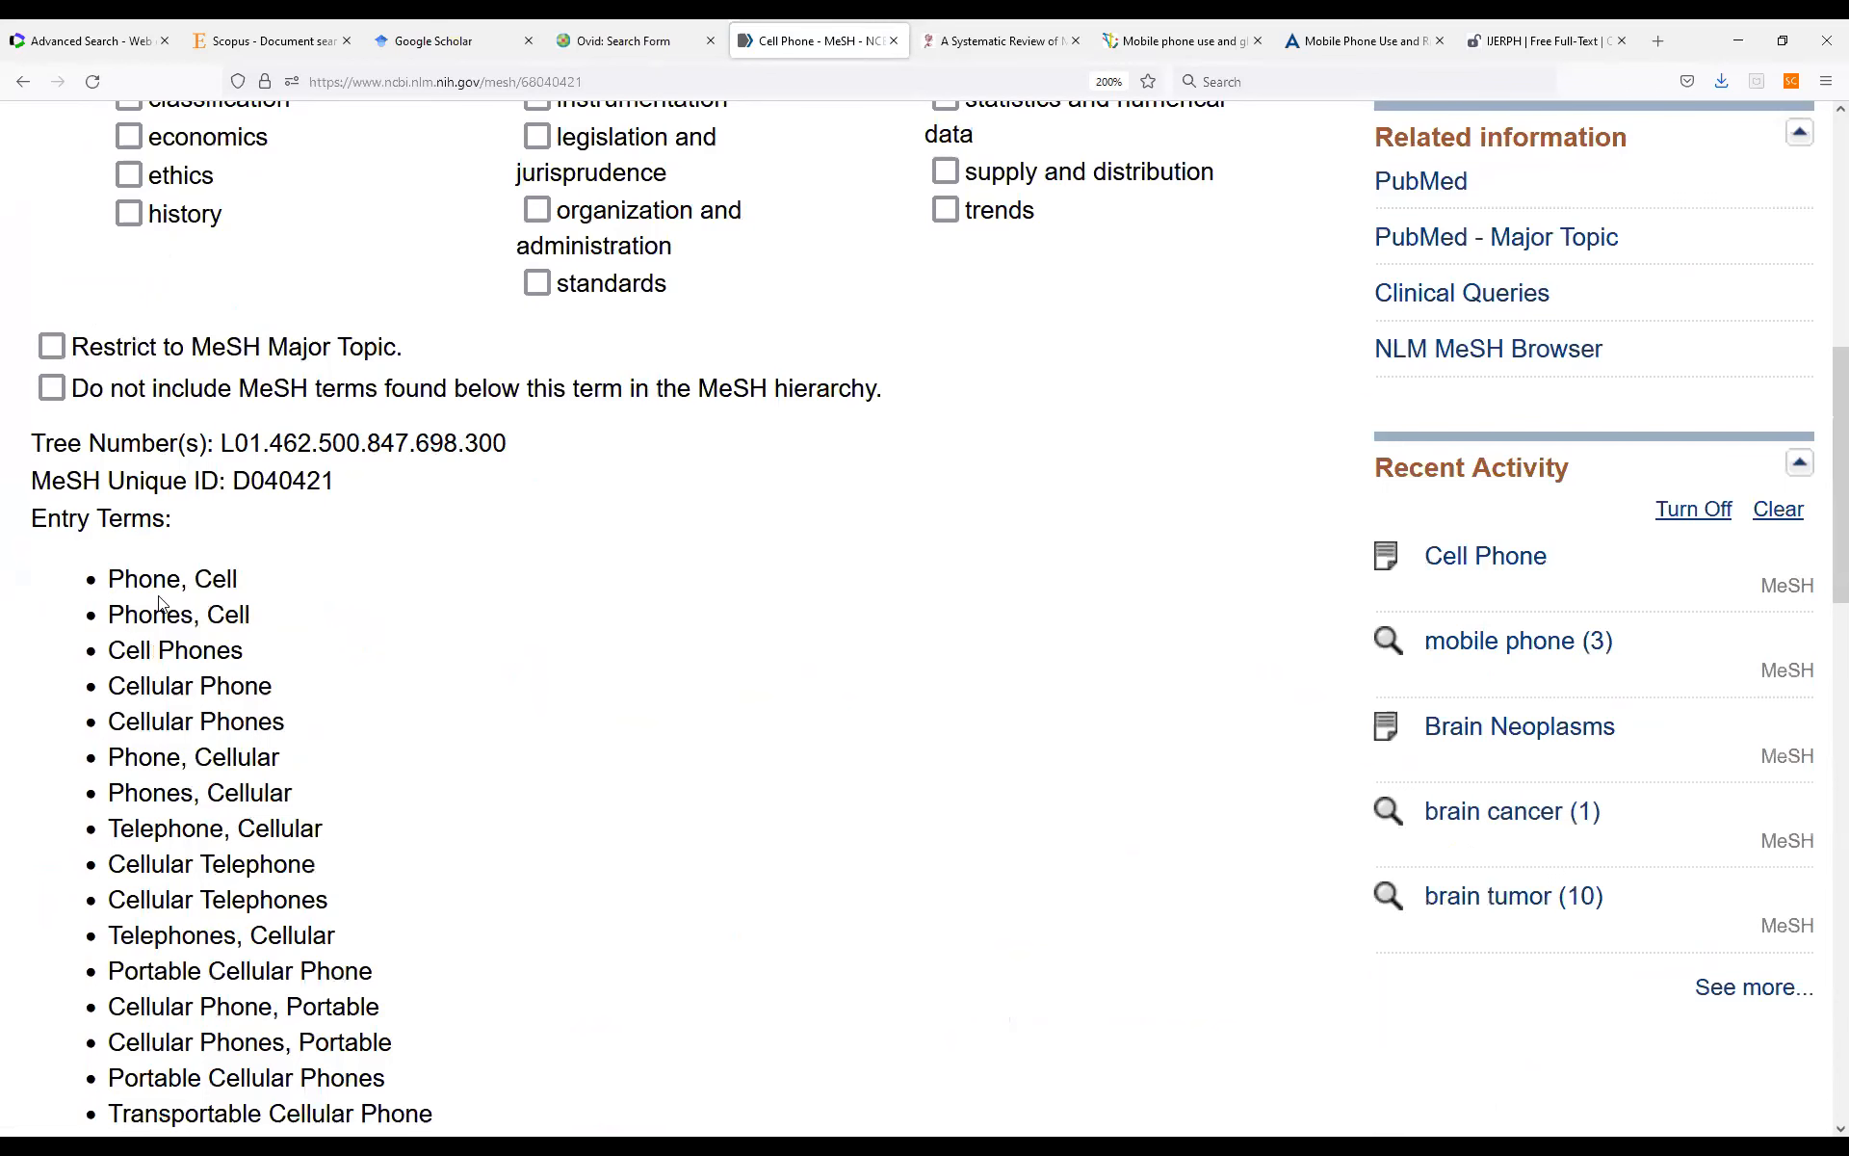
{"action": "scroll", "coordinate": [210, 583], "scroll_direction": "down", "scroll_amount": 2}
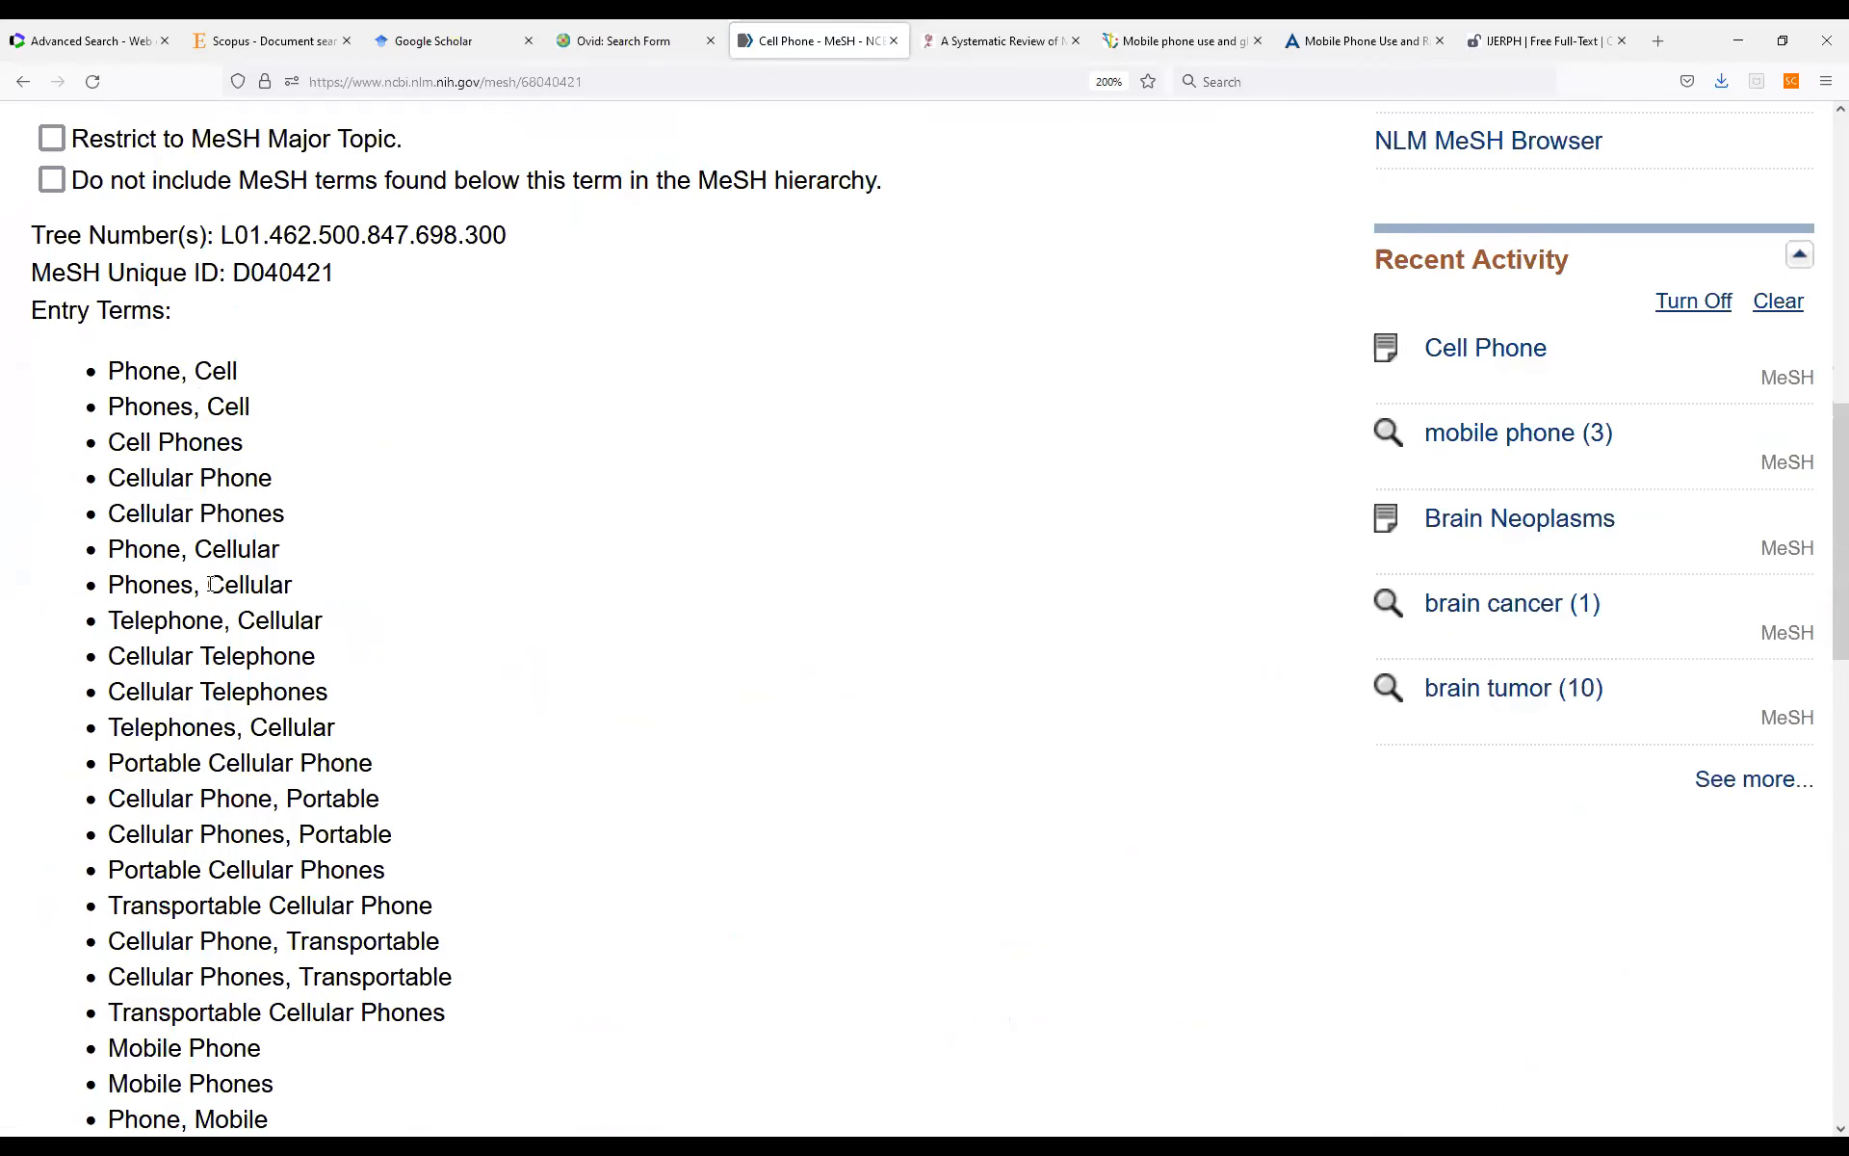
{"action": "scroll", "coordinate": [212, 584], "scroll_direction": "down", "scroll_amount": 4}
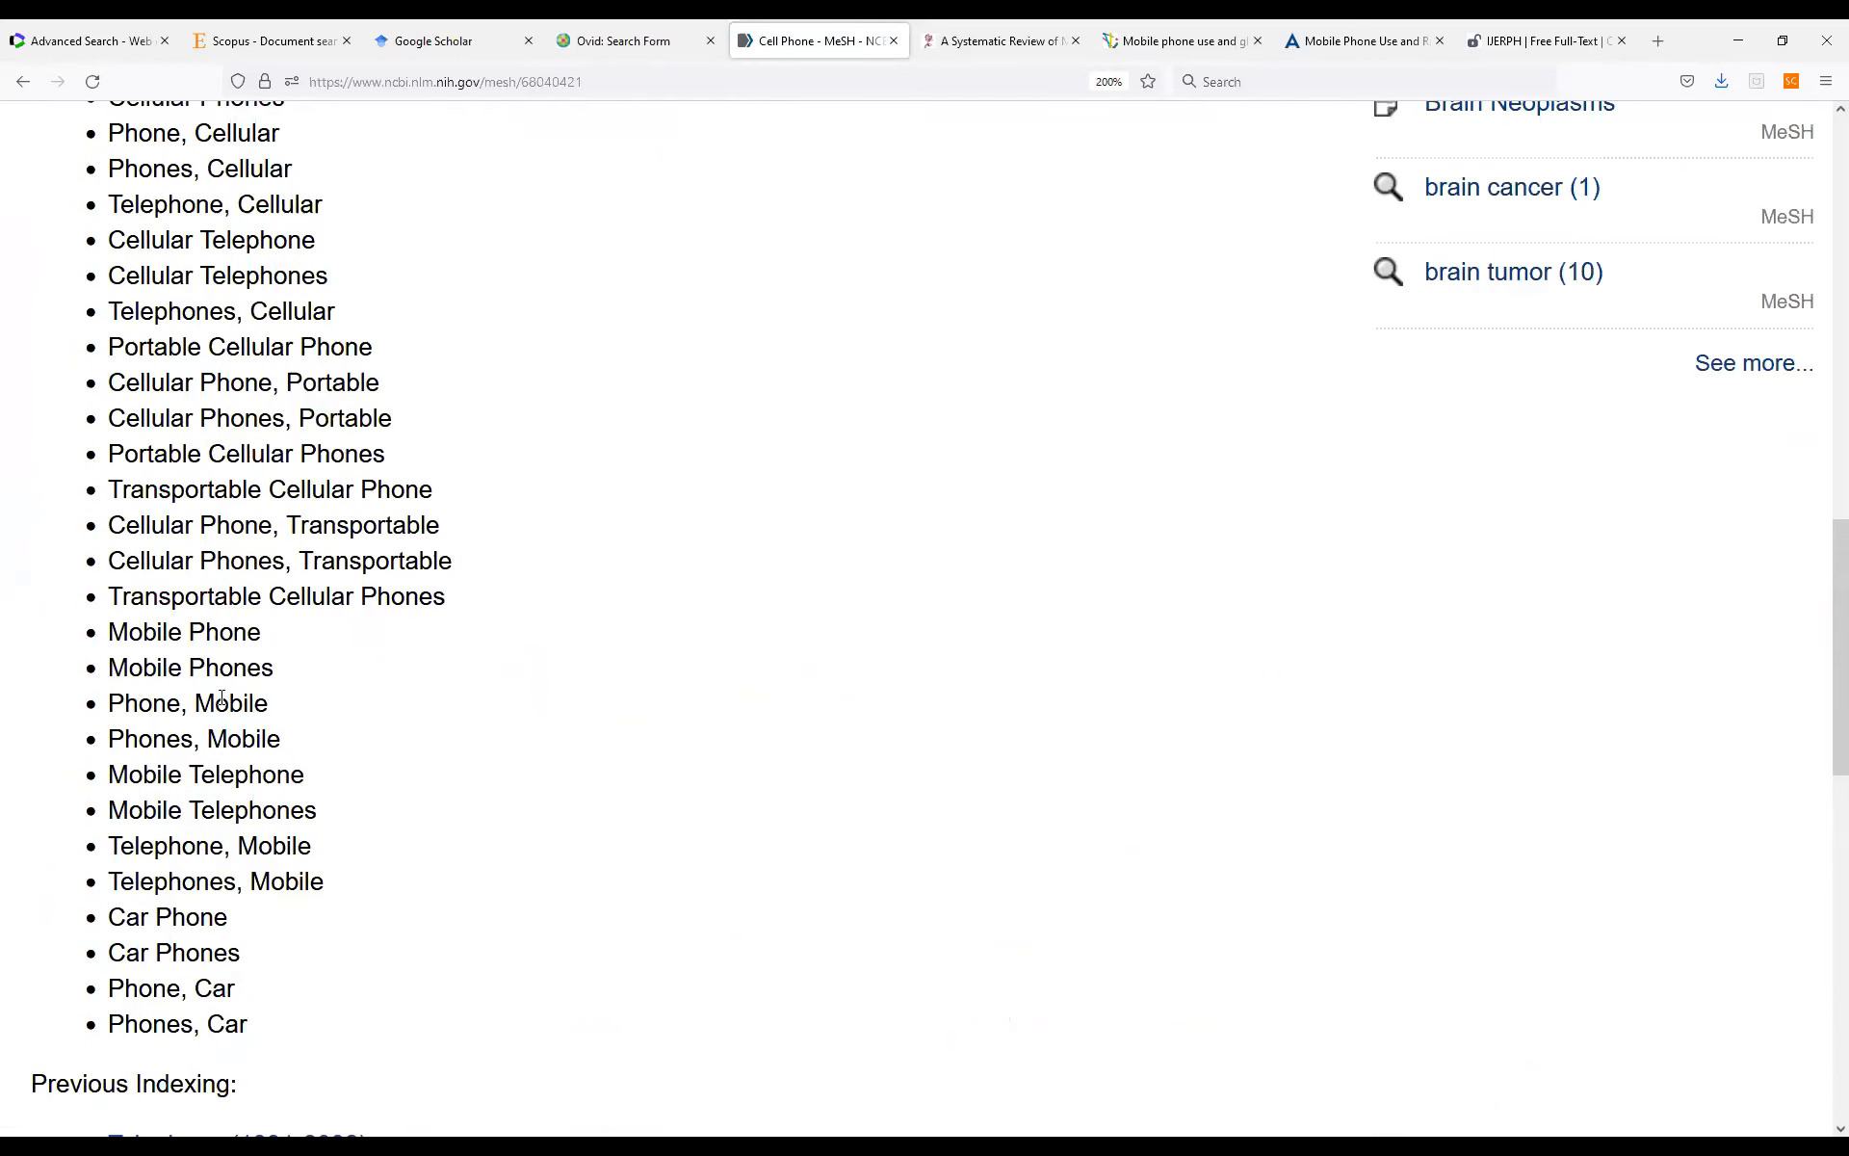
{"action": "scroll", "coordinate": [238, 672], "scroll_direction": "down", "scroll_amount": 2}
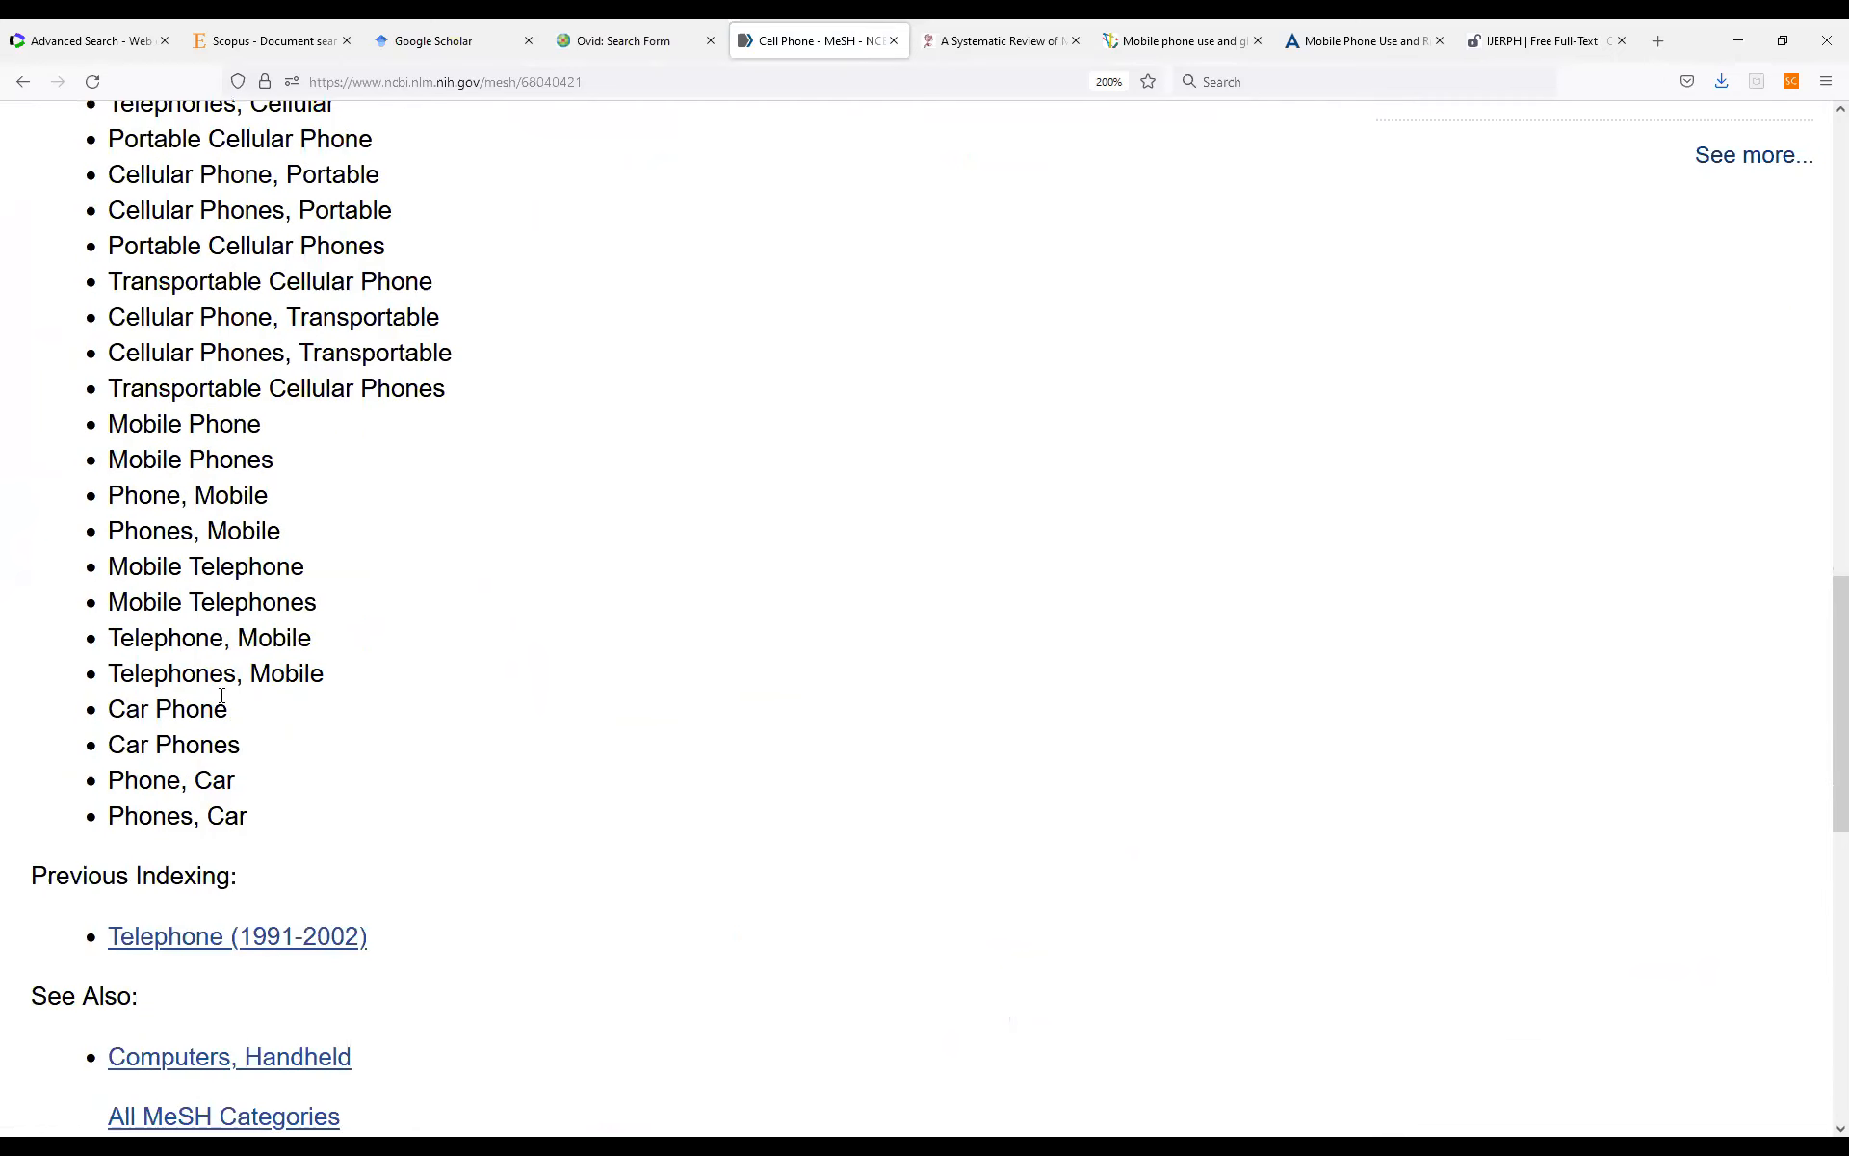
{"action": "scroll", "coordinate": [221, 695], "scroll_direction": "up", "scroll_amount": 16}
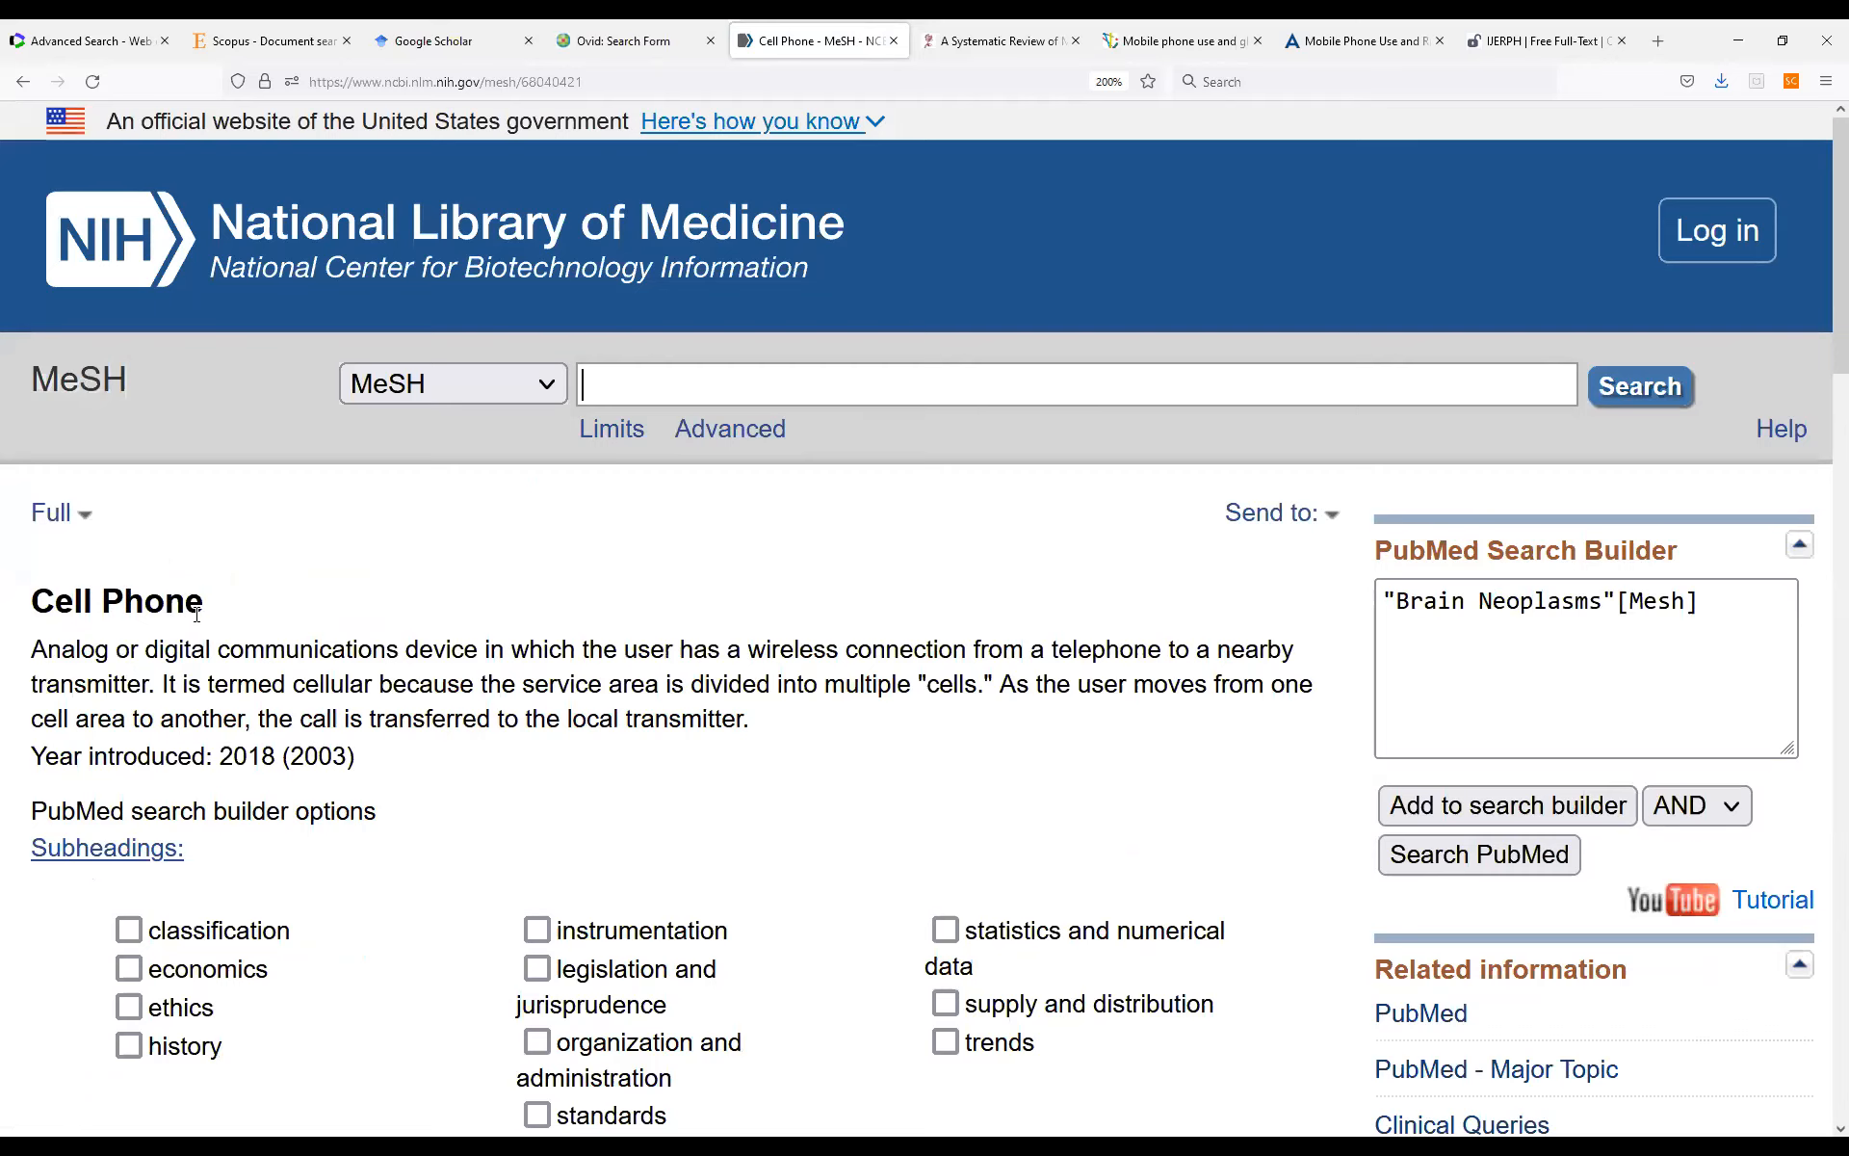
{"action": "scroll", "coordinate": [279, 886], "scroll_direction": "down", "scroll_amount": 10}
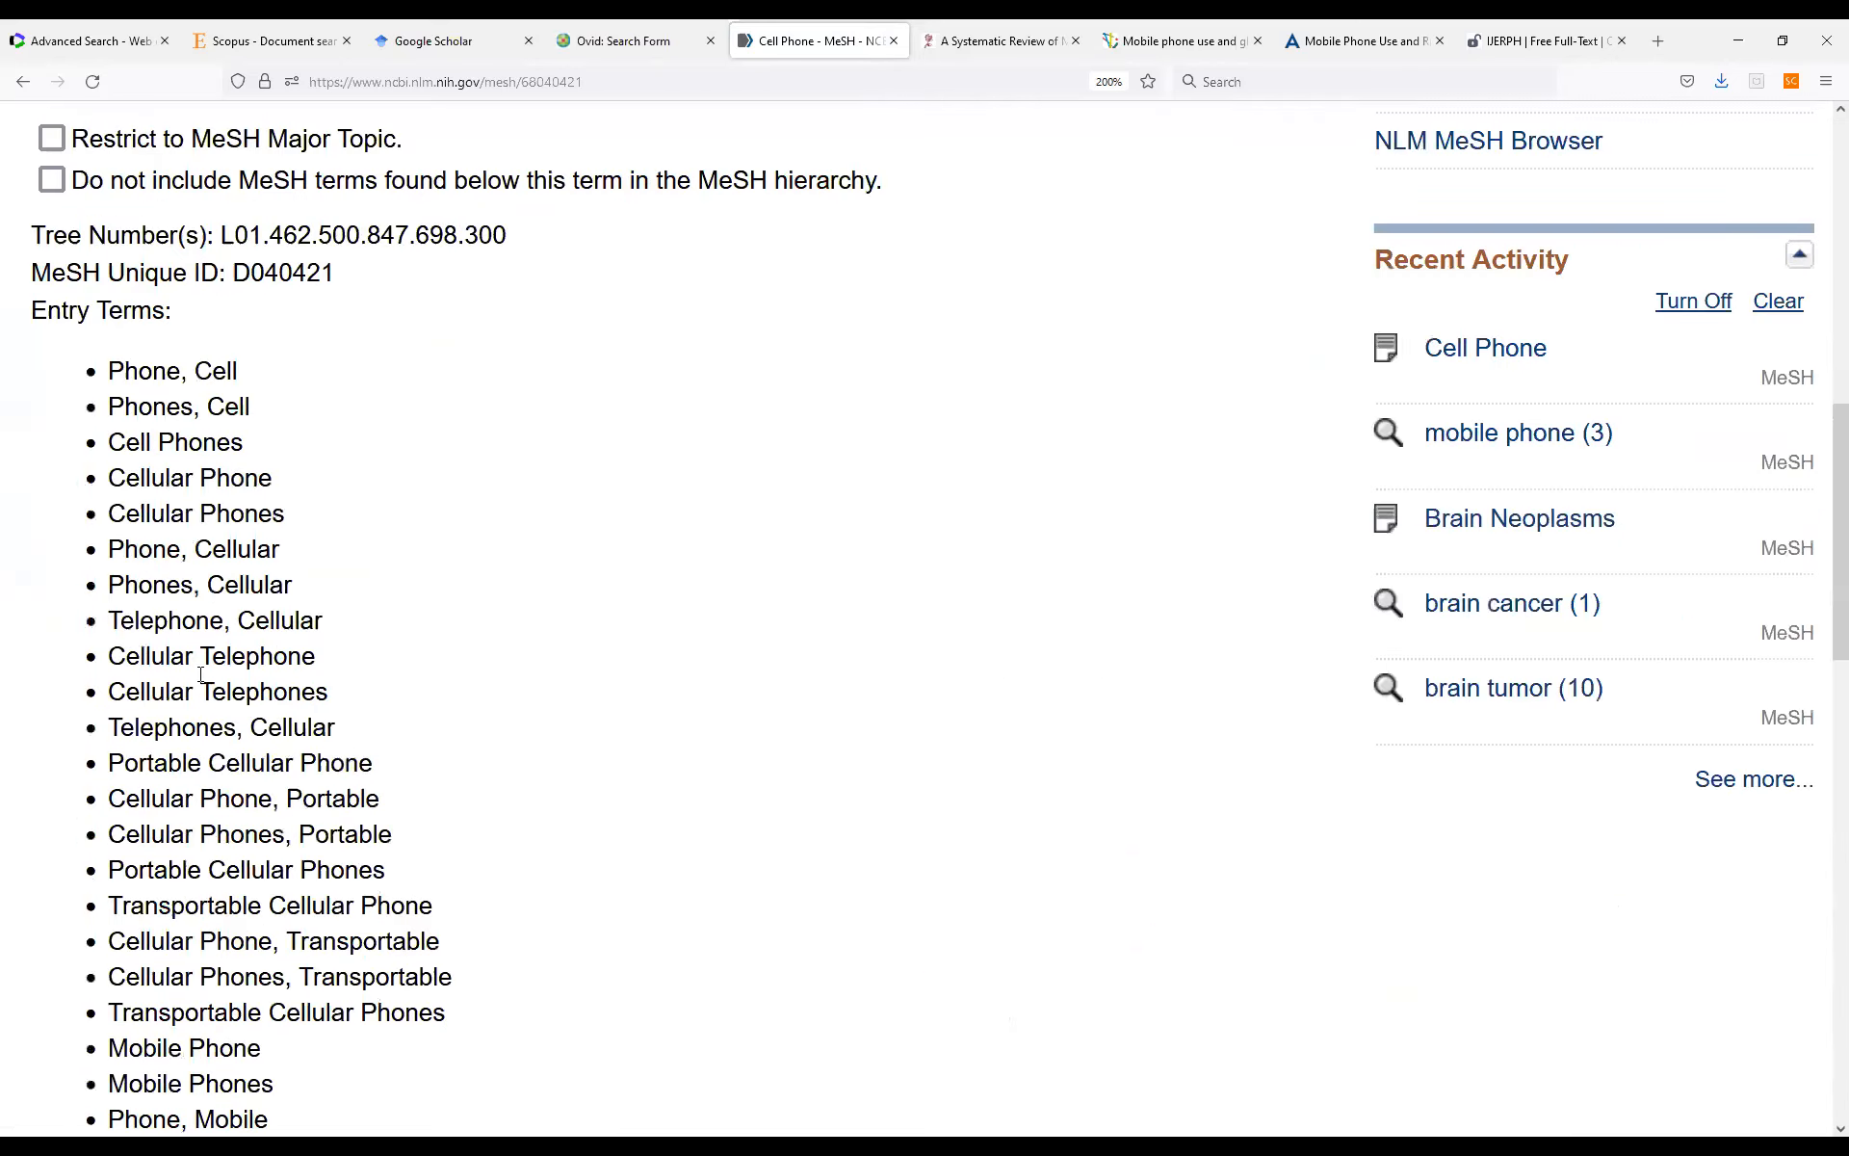
{"action": "scroll", "coordinate": [166, 520], "scroll_direction": "down", "scroll_amount": 8}
{"action": "scroll", "coordinate": [203, 528], "scroll_direction": "up", "scroll_amount": 4}
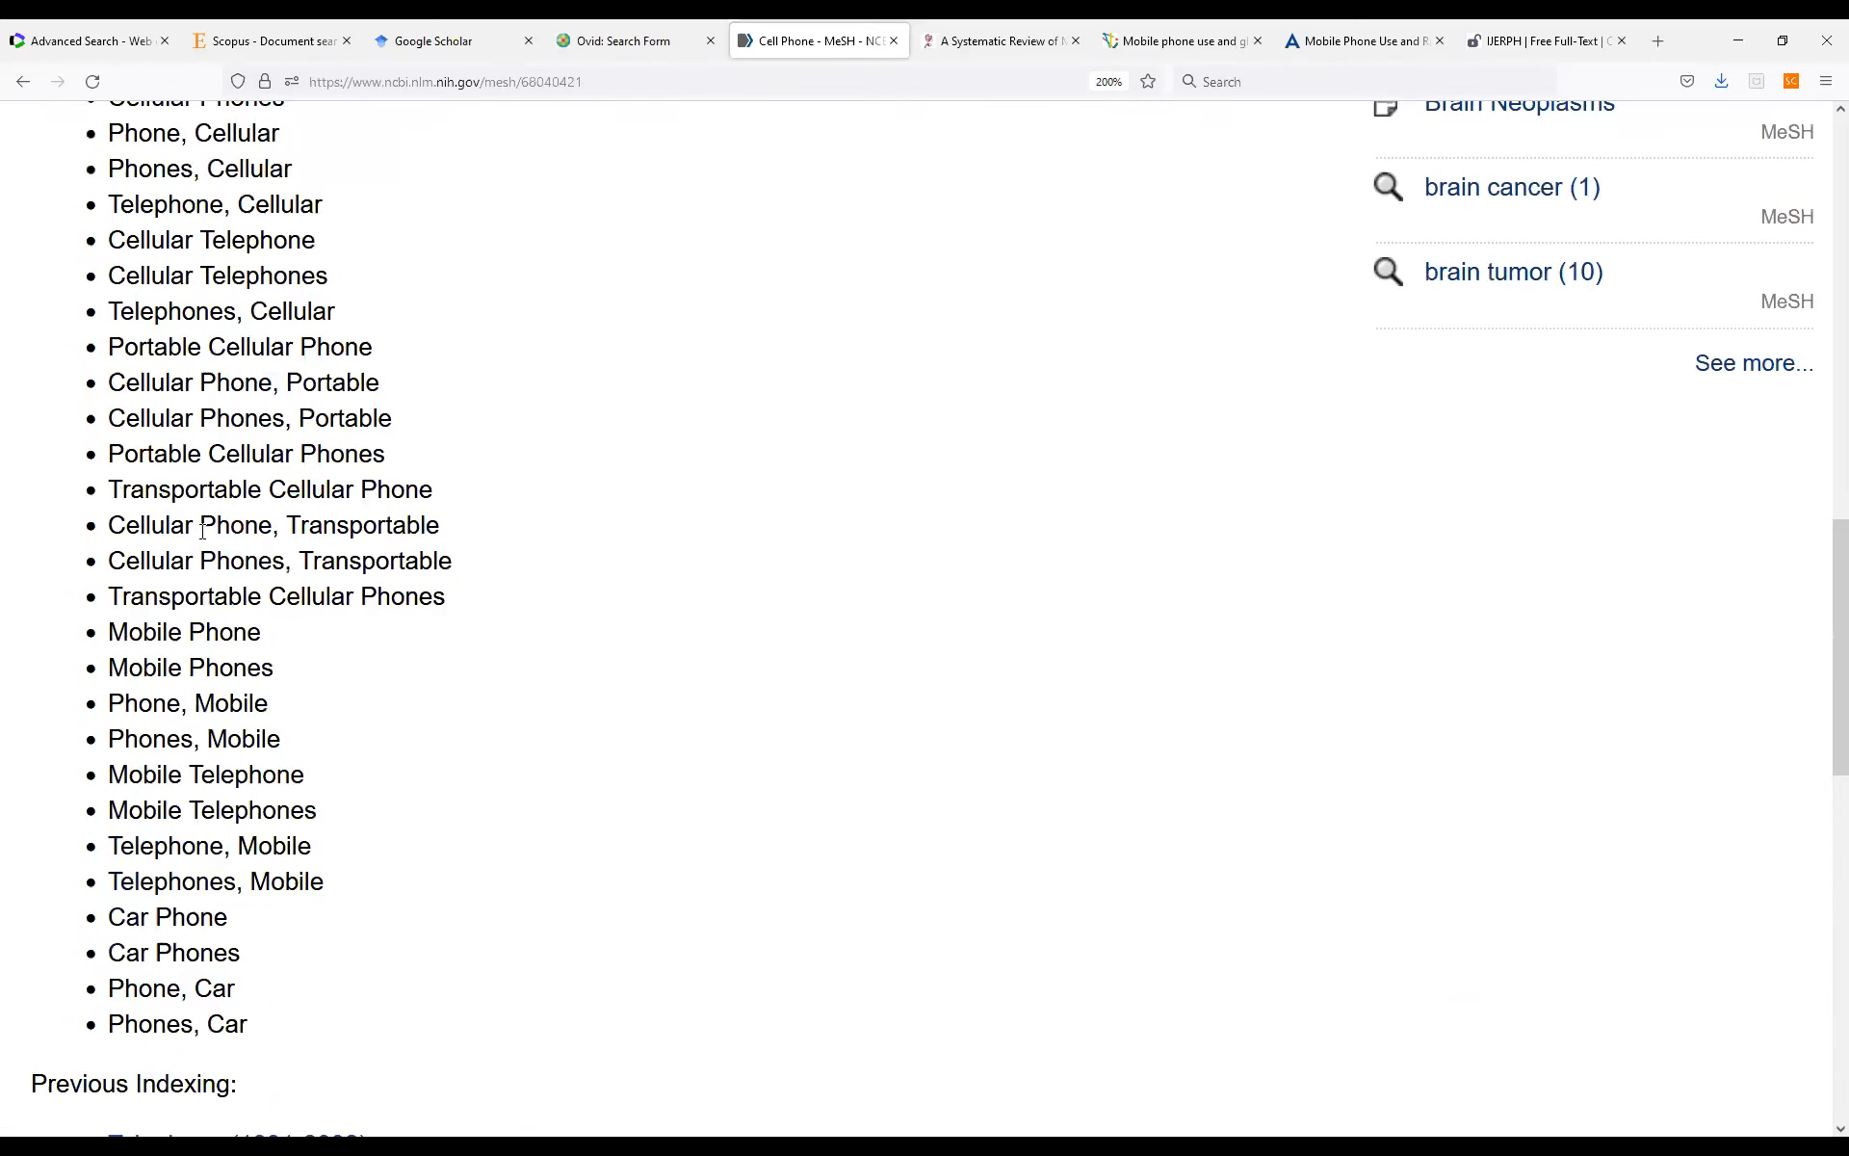
{"action": "scroll", "coordinate": [203, 529], "scroll_direction": "up", "scroll_amount": 10}
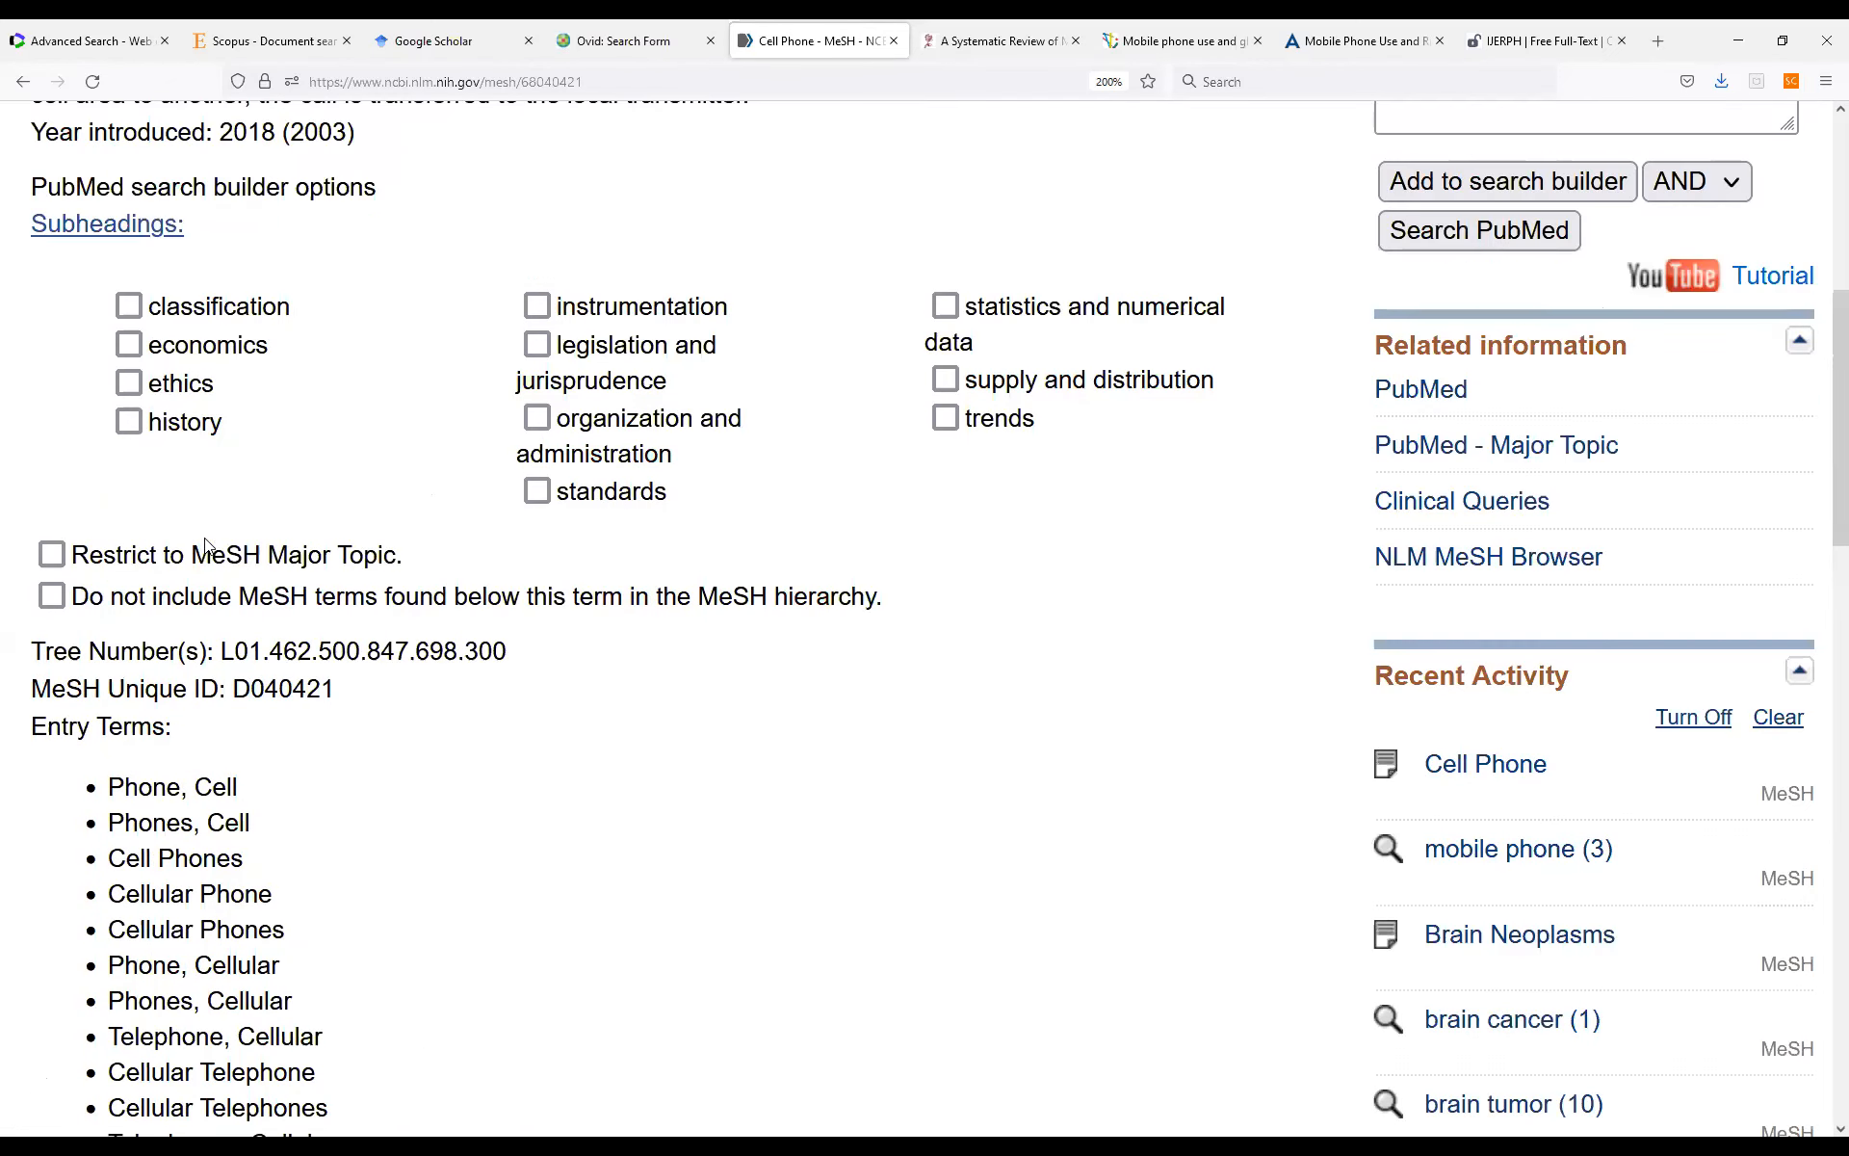
{"action": "scroll", "coordinate": [206, 544], "scroll_direction": "up", "scroll_amount": 6}
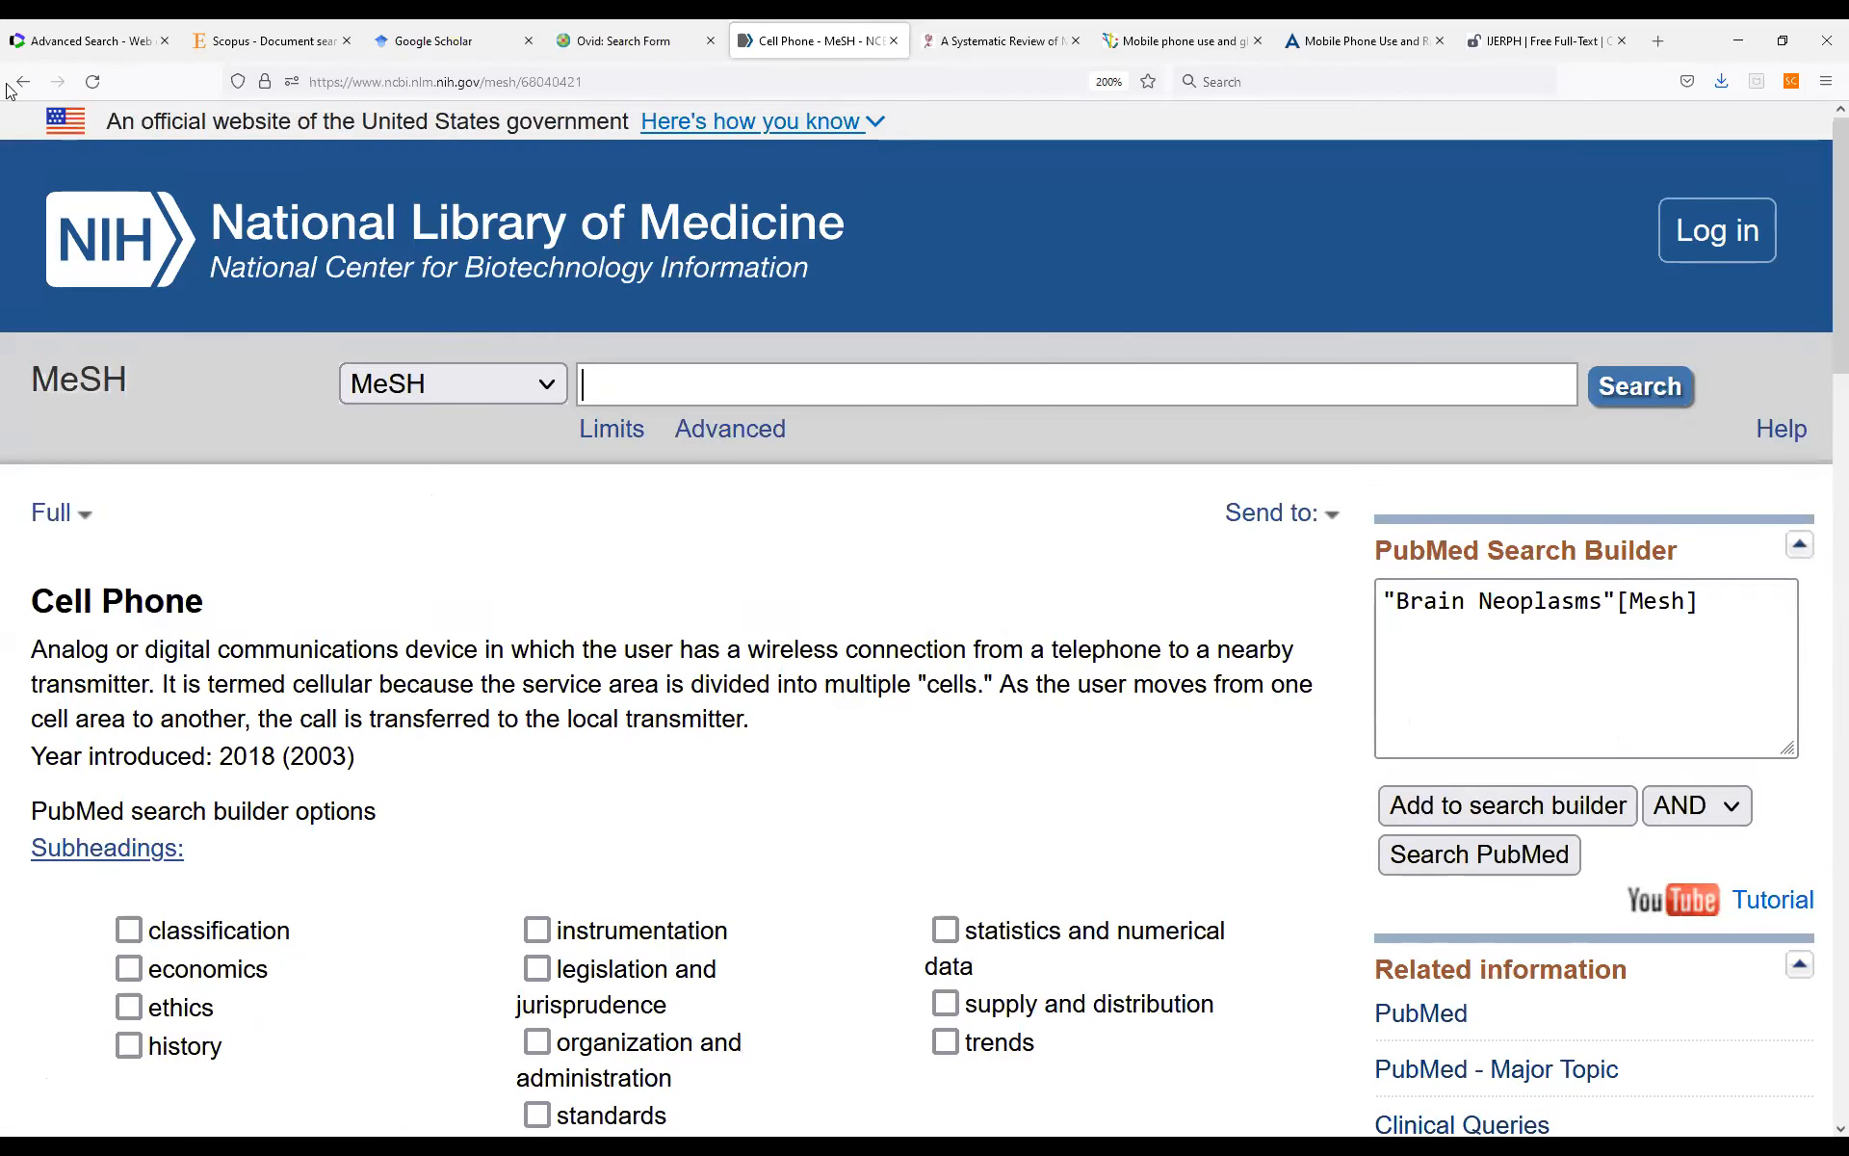
Return to the mobile phone results, open the Cell Phone Use heading and review its entry terms.
{"action": "left_click", "coordinate": [19, 82]}
{"action": "scroll", "coordinate": [208, 583], "scroll_direction": "down", "scroll_amount": 3}
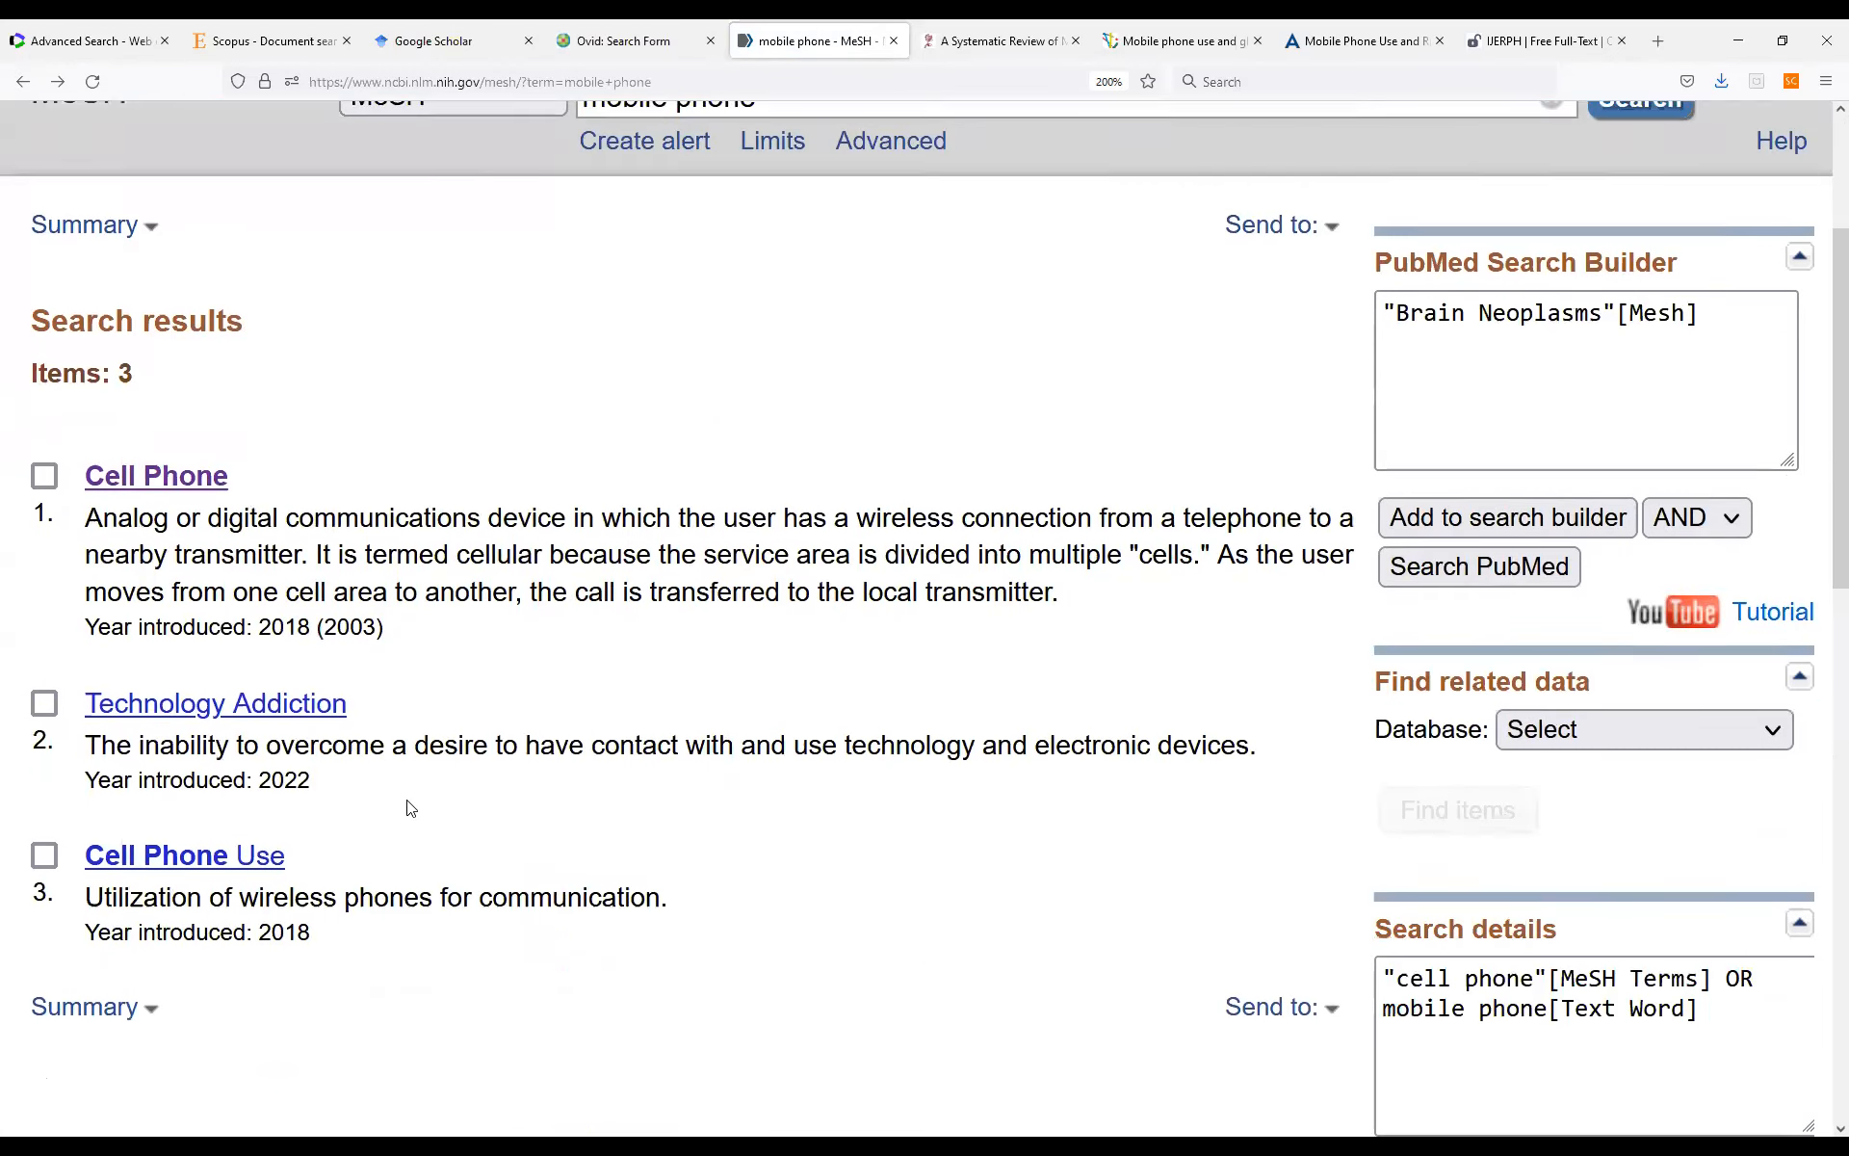
{"action": "scroll", "coordinate": [208, 583], "scroll_direction": "down", "scroll_amount": 2}
{"action": "left_click", "coordinate": [202, 525]}
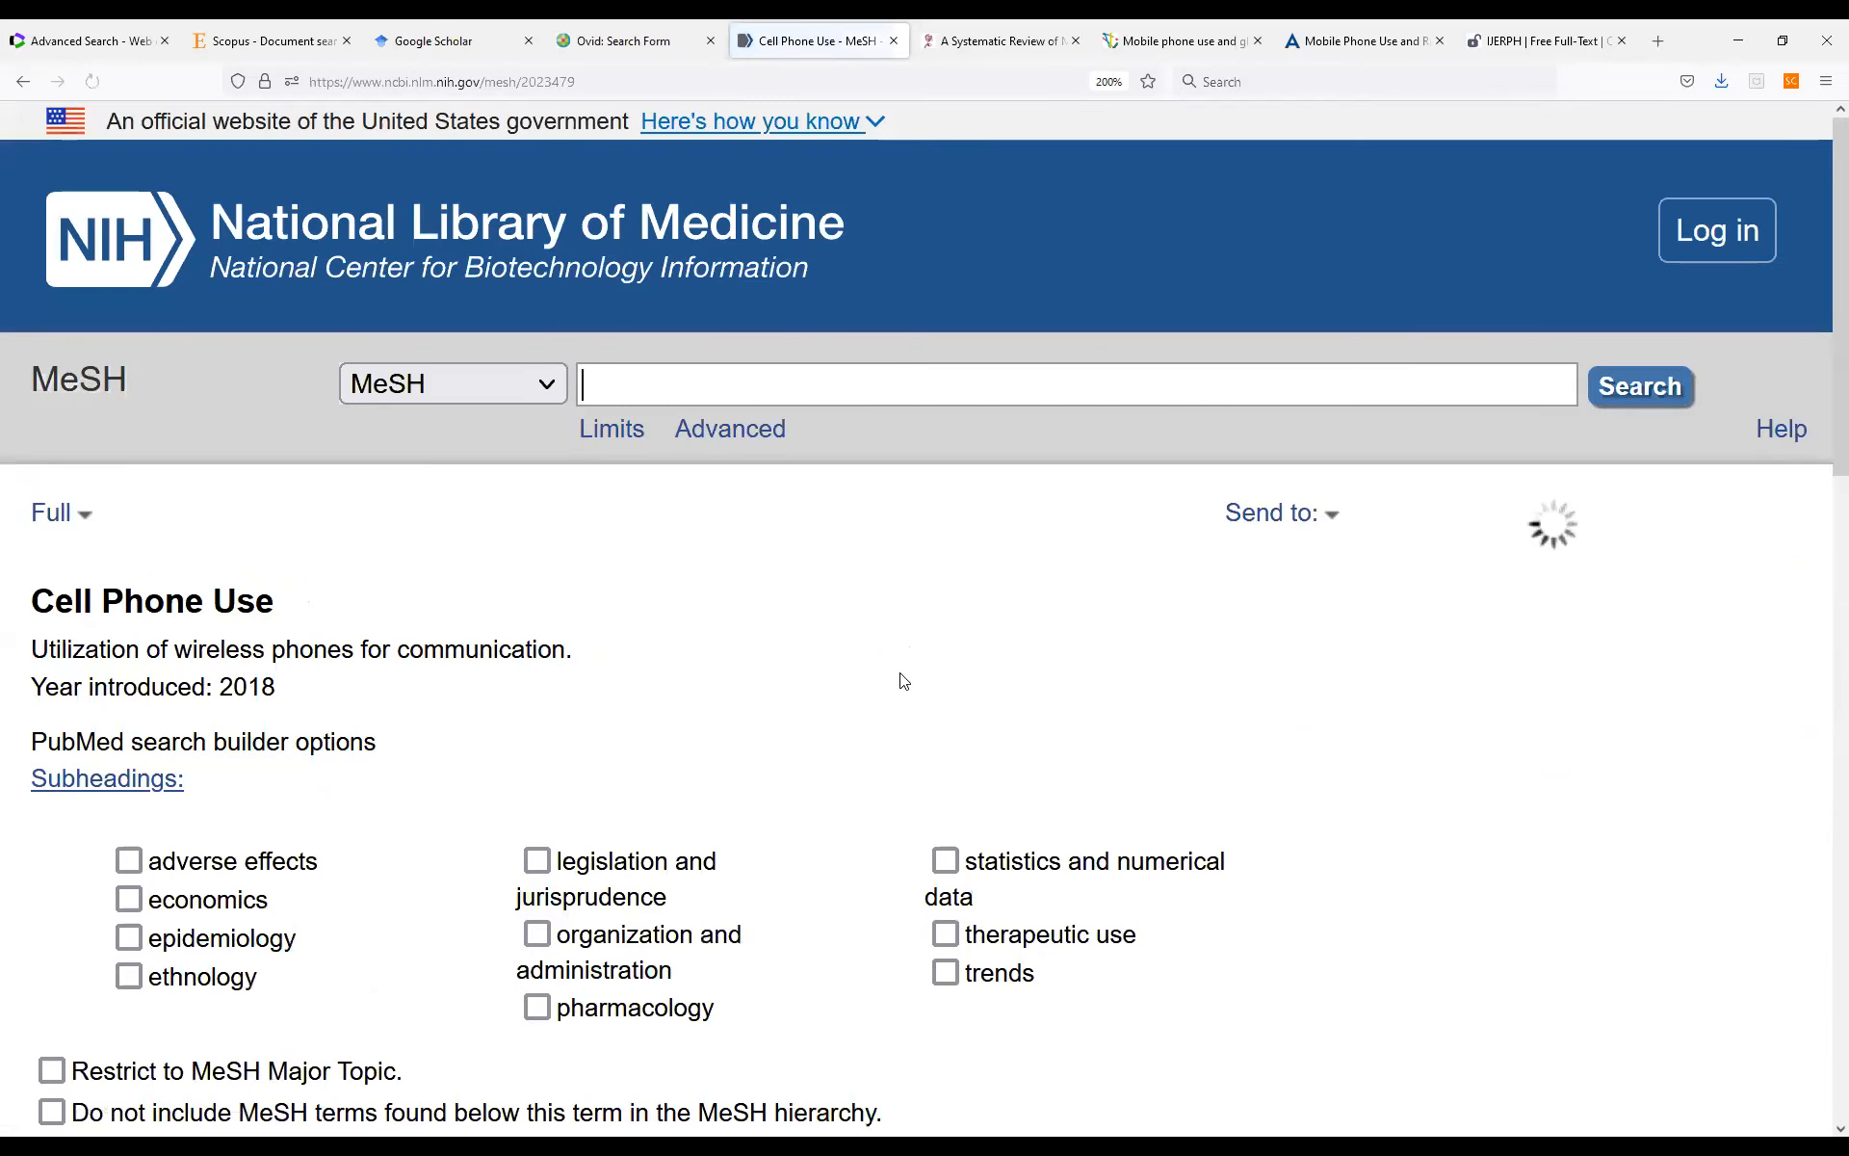
{"action": "scroll", "coordinate": [901, 677], "scroll_direction": "down", "scroll_amount": 10}
{"action": "scroll", "coordinate": [208, 681], "scroll_direction": "up", "scroll_amount": 5}
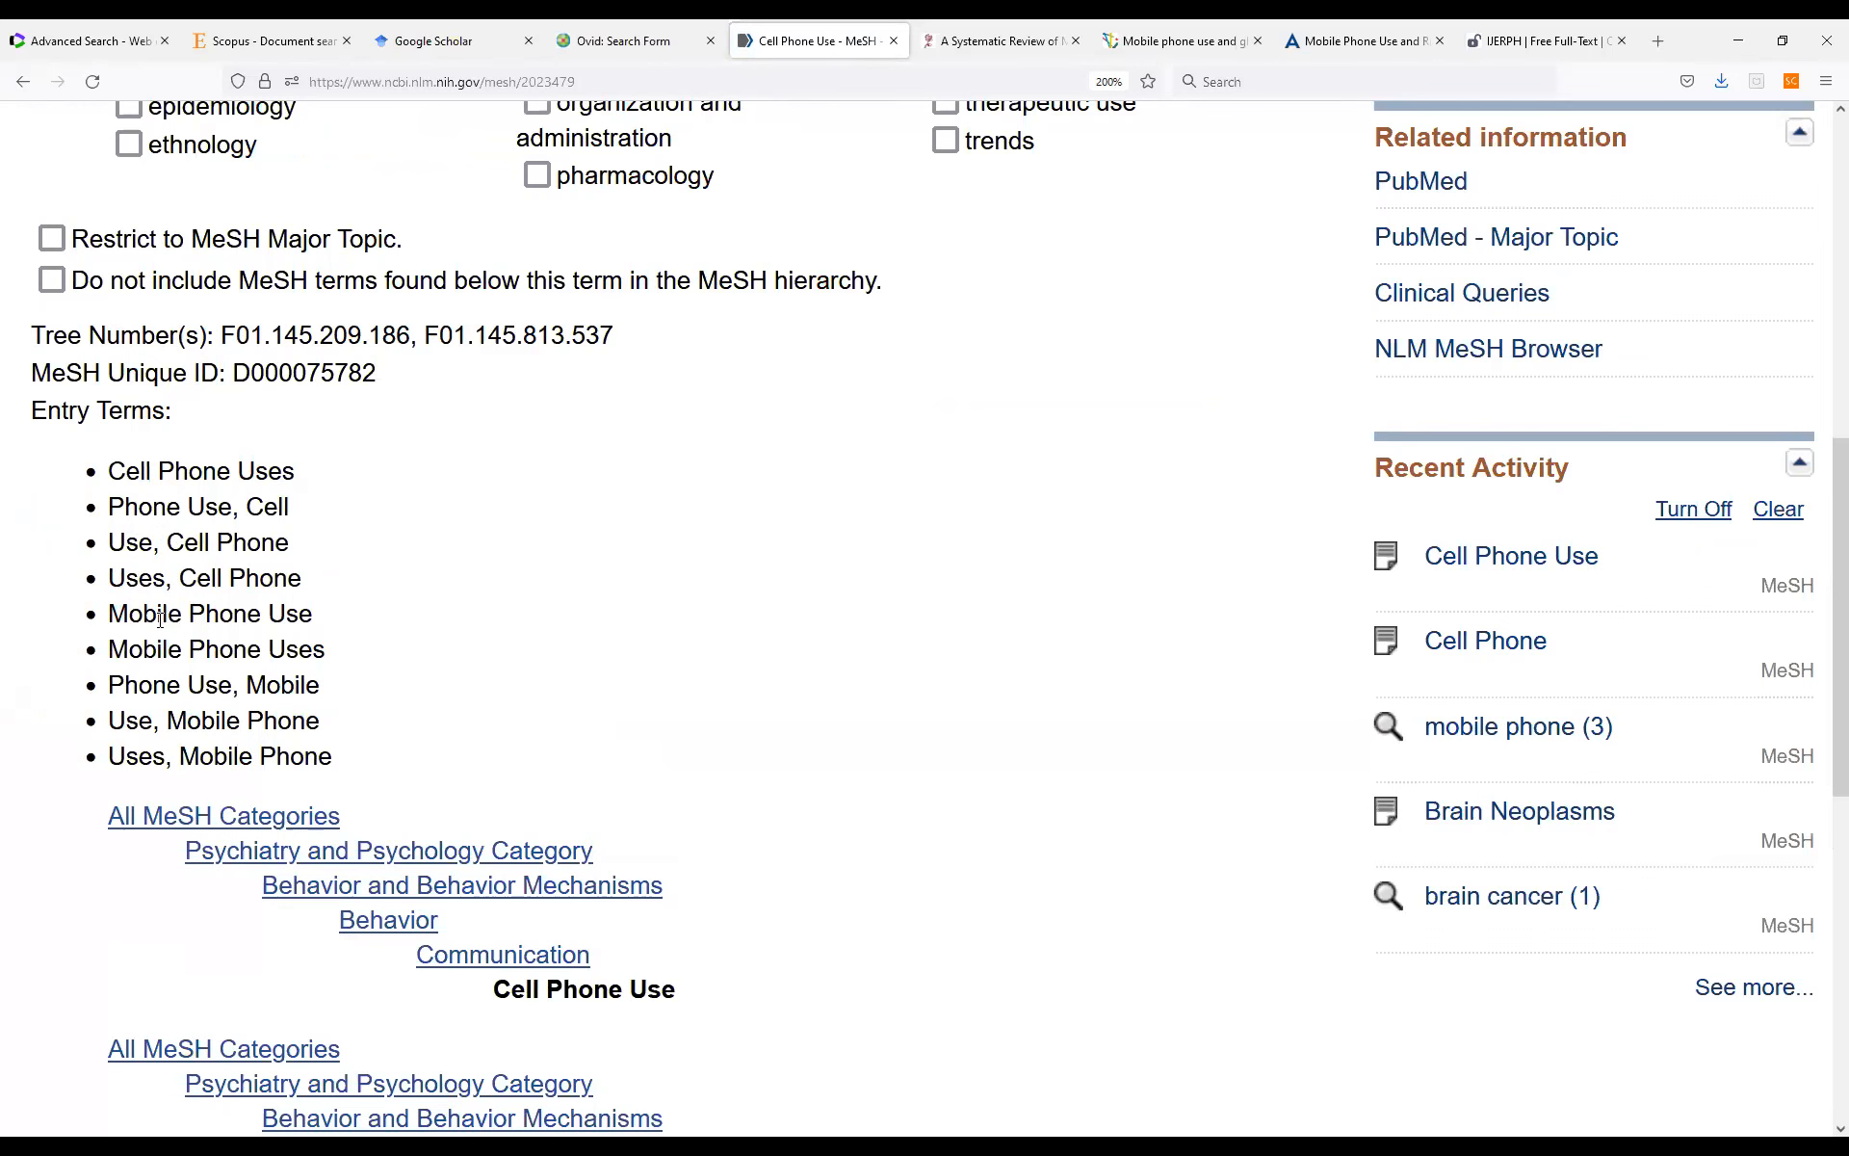
{"action": "scroll", "coordinate": [1094, 645], "scroll_direction": "up", "scroll_amount": 5}
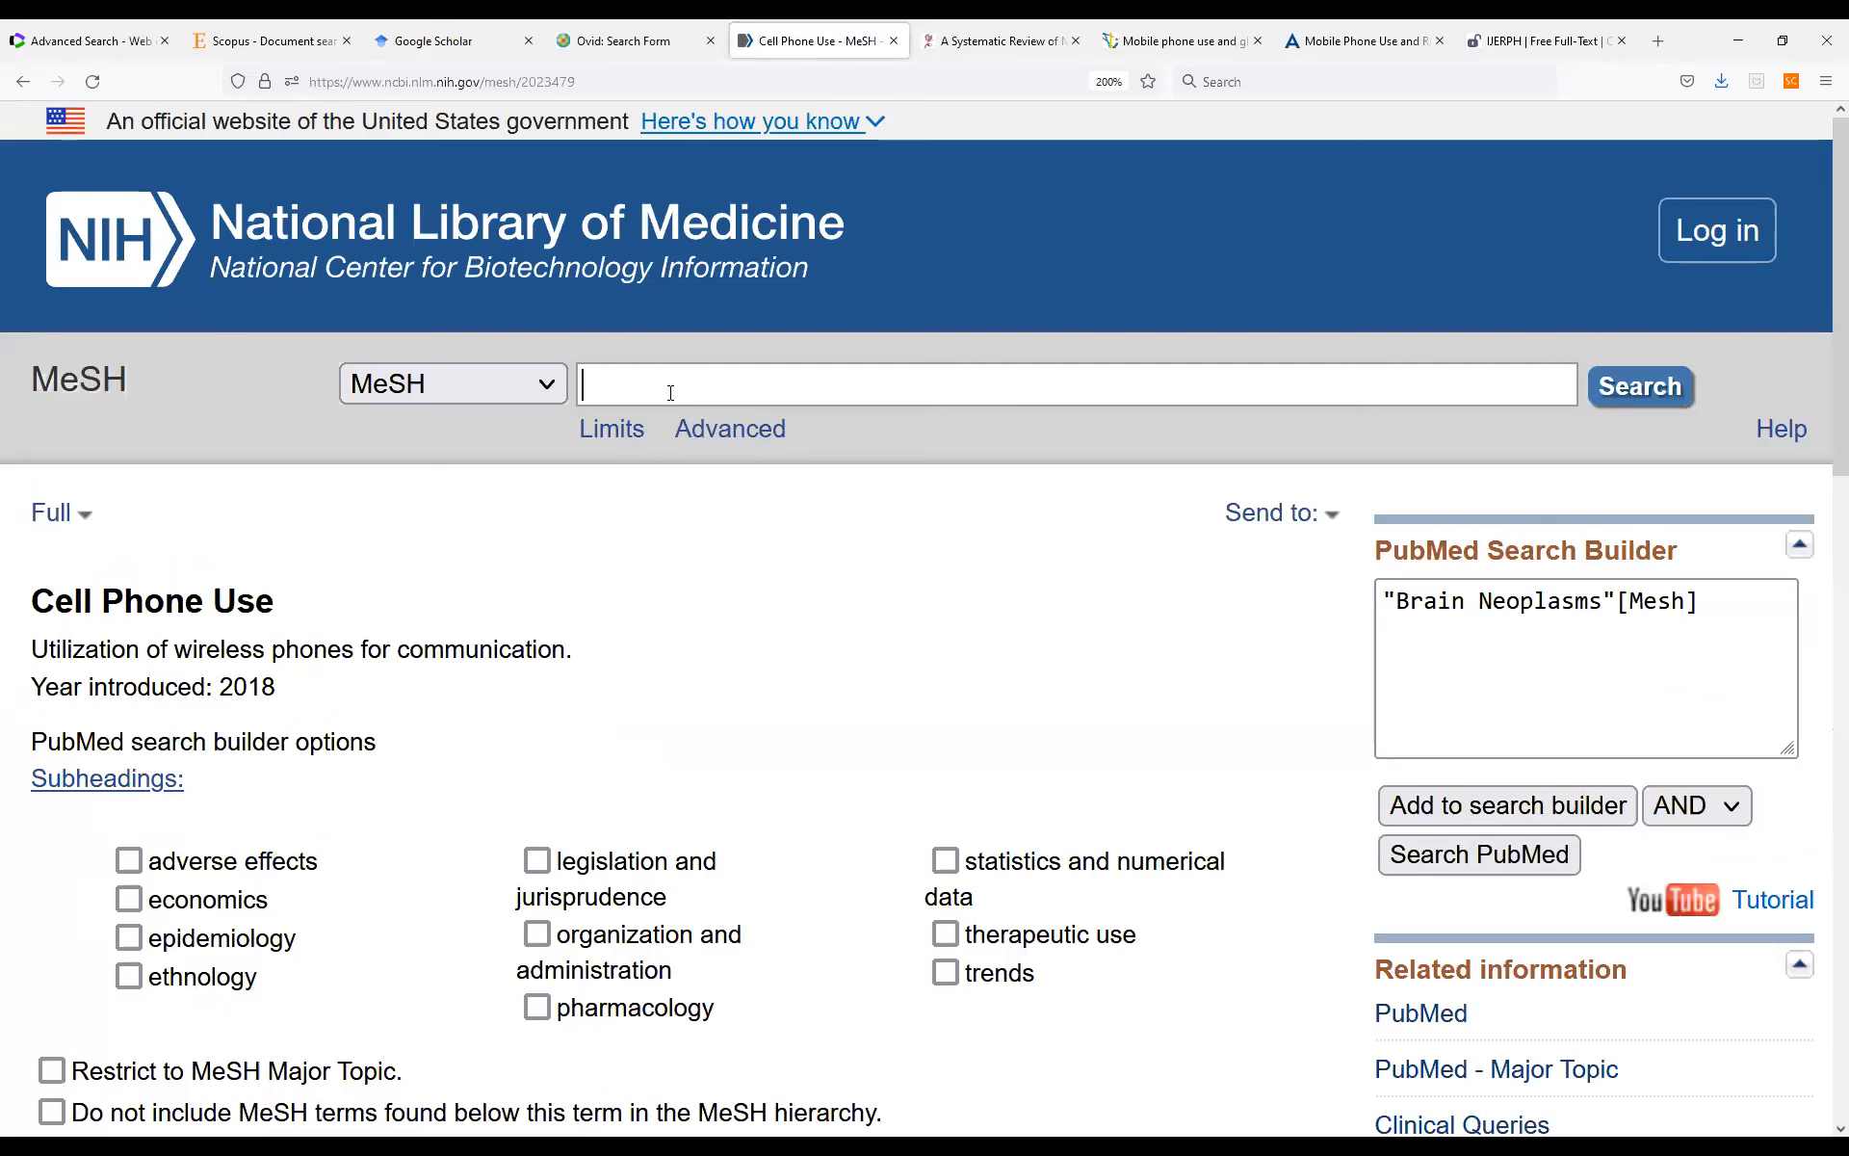
Search the MeSH database for "brain cancer".
{"action": "type", "text": "brain "}
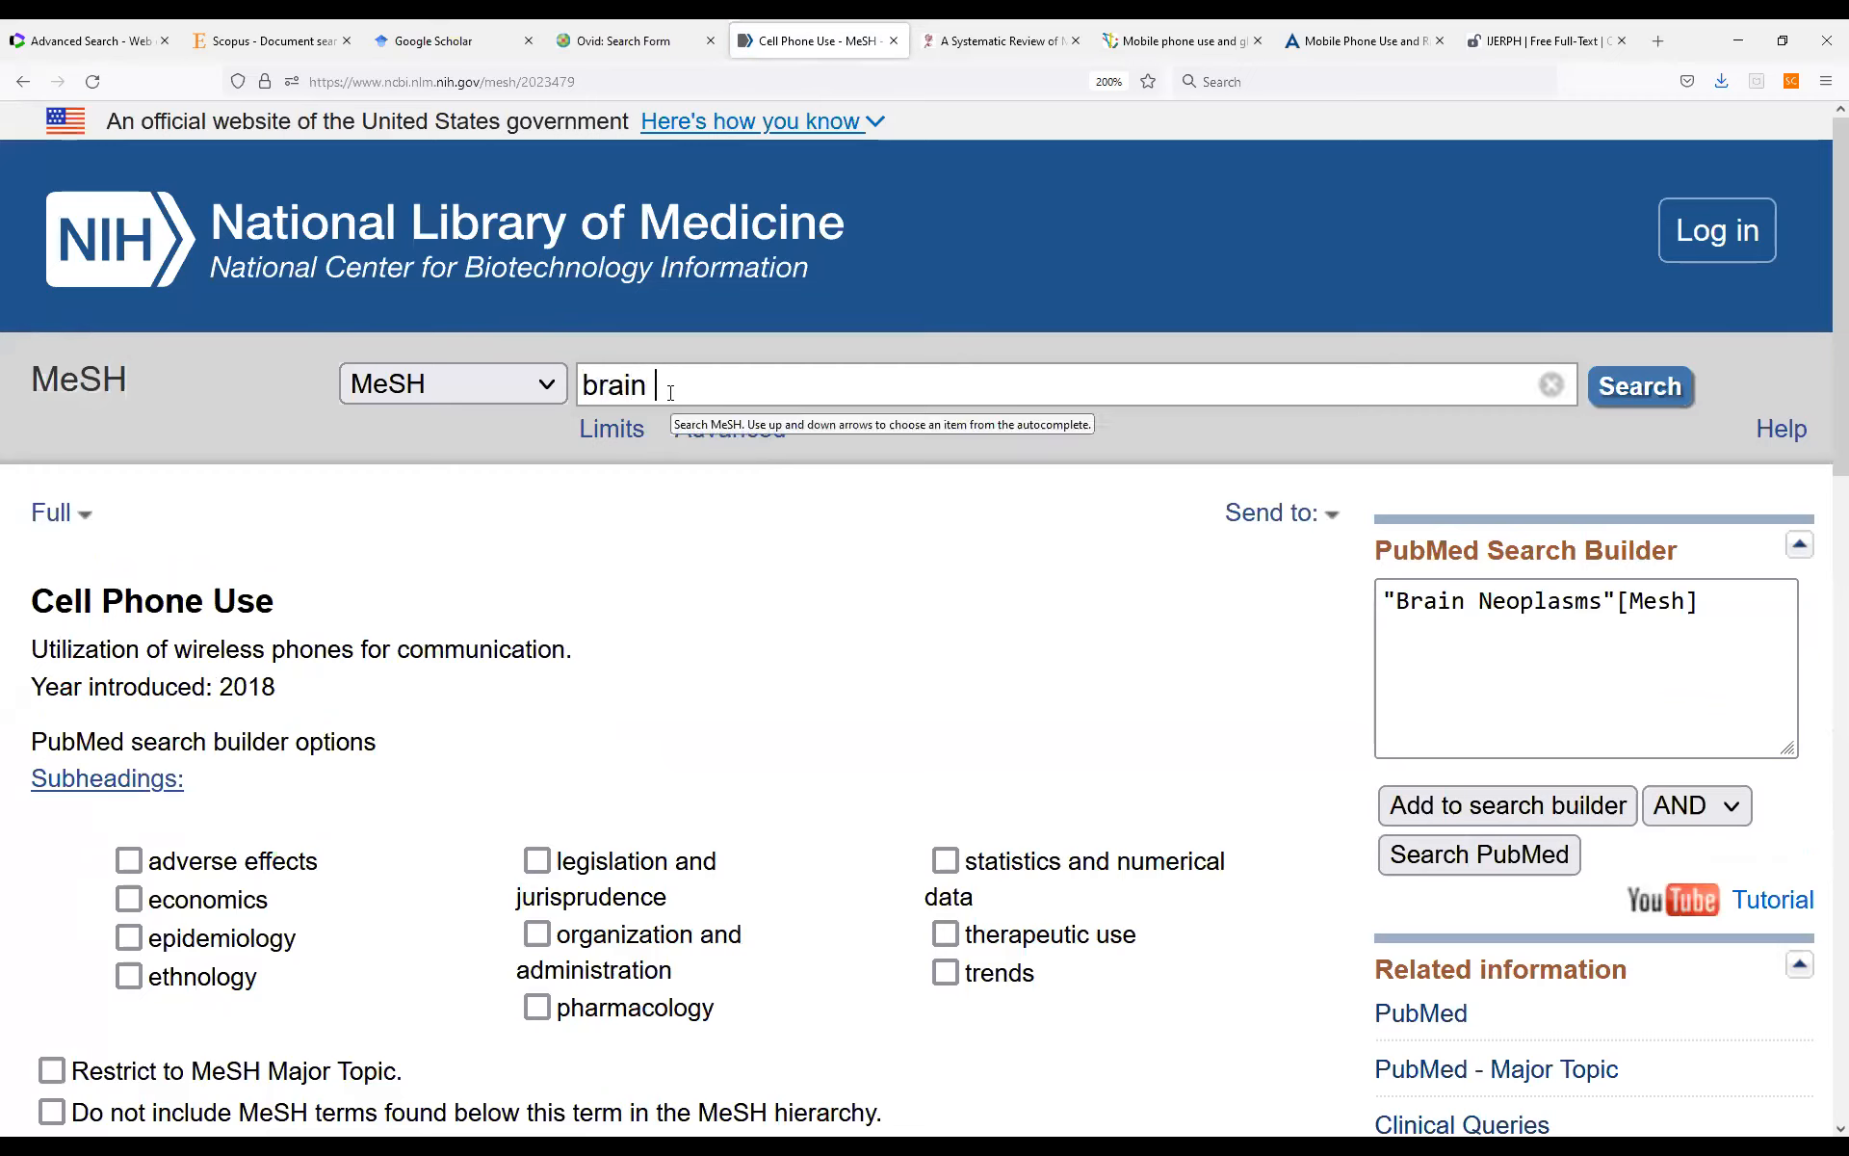
{"action": "type", "text": "cancer"}
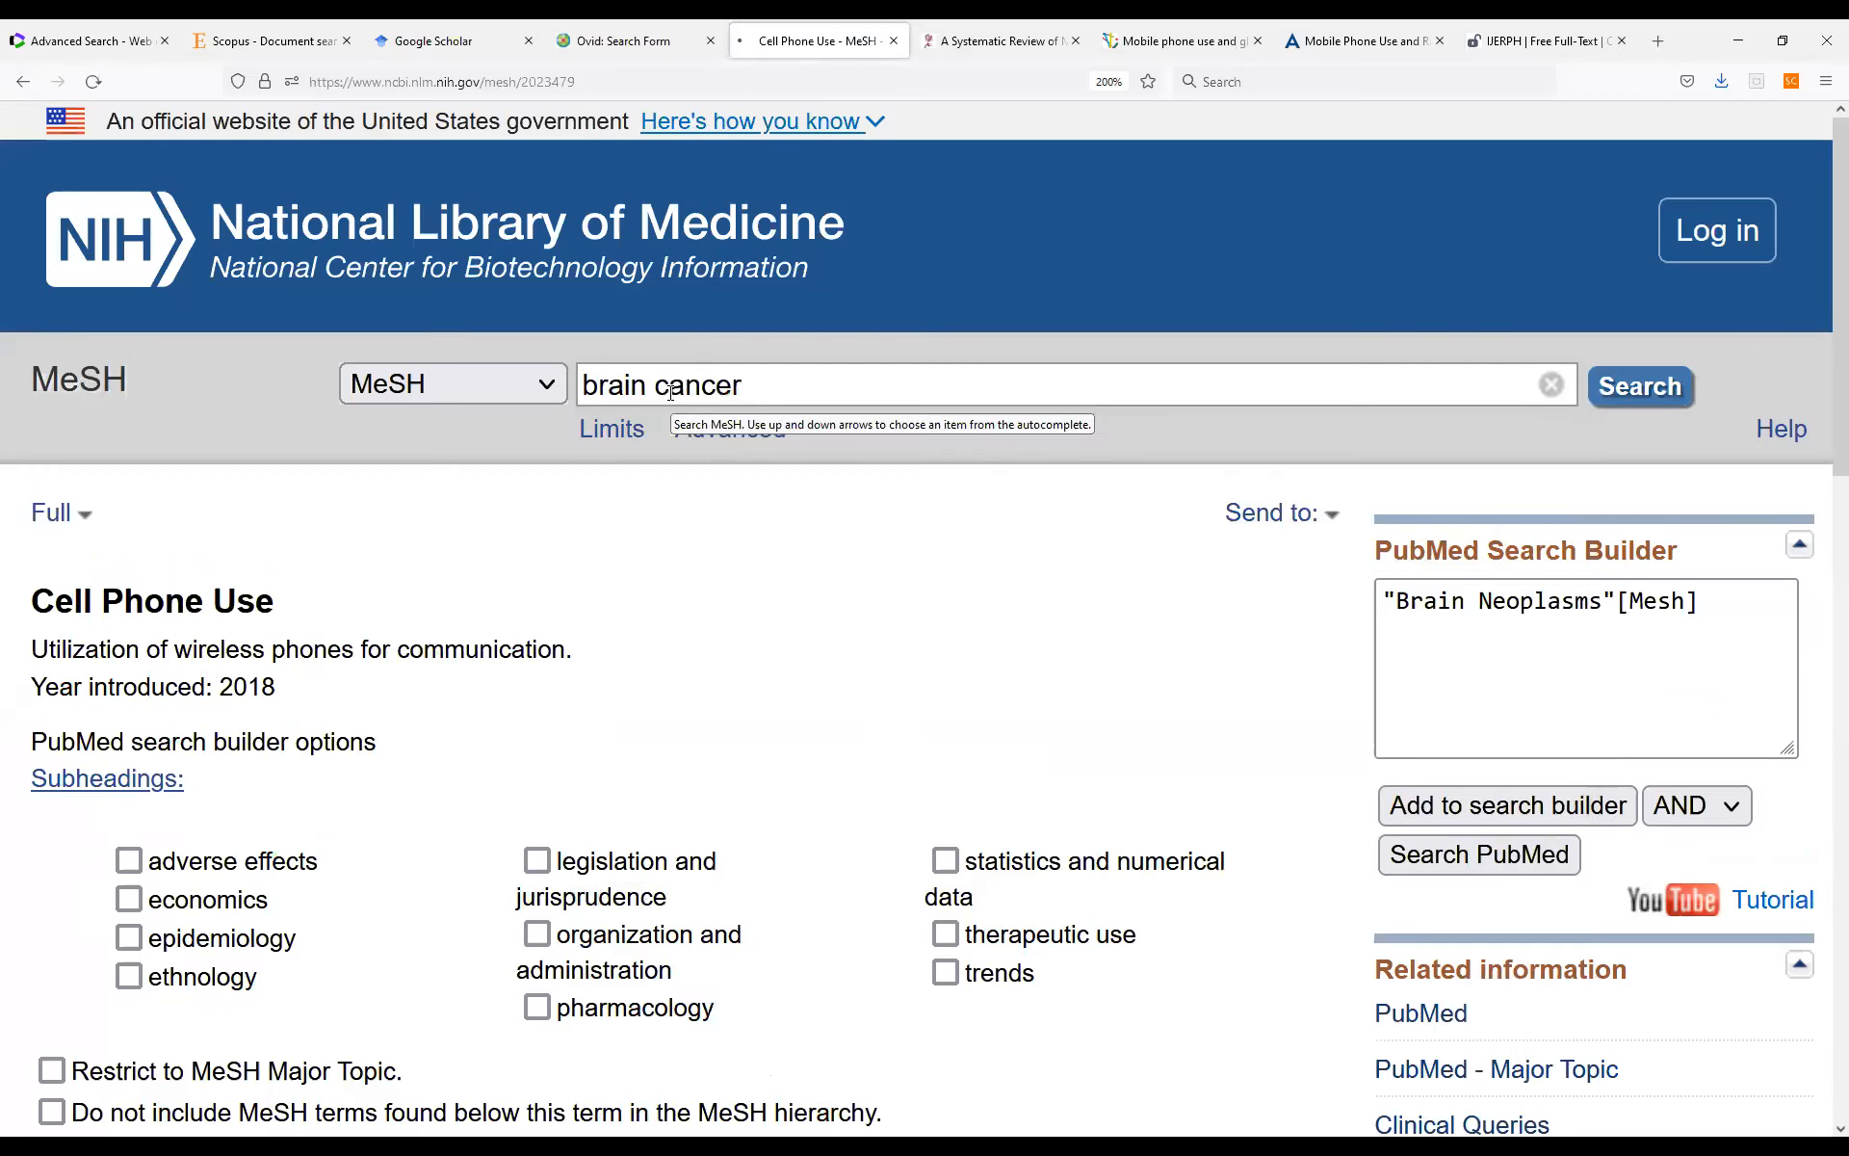
{"action": "key", "text": "Return"}
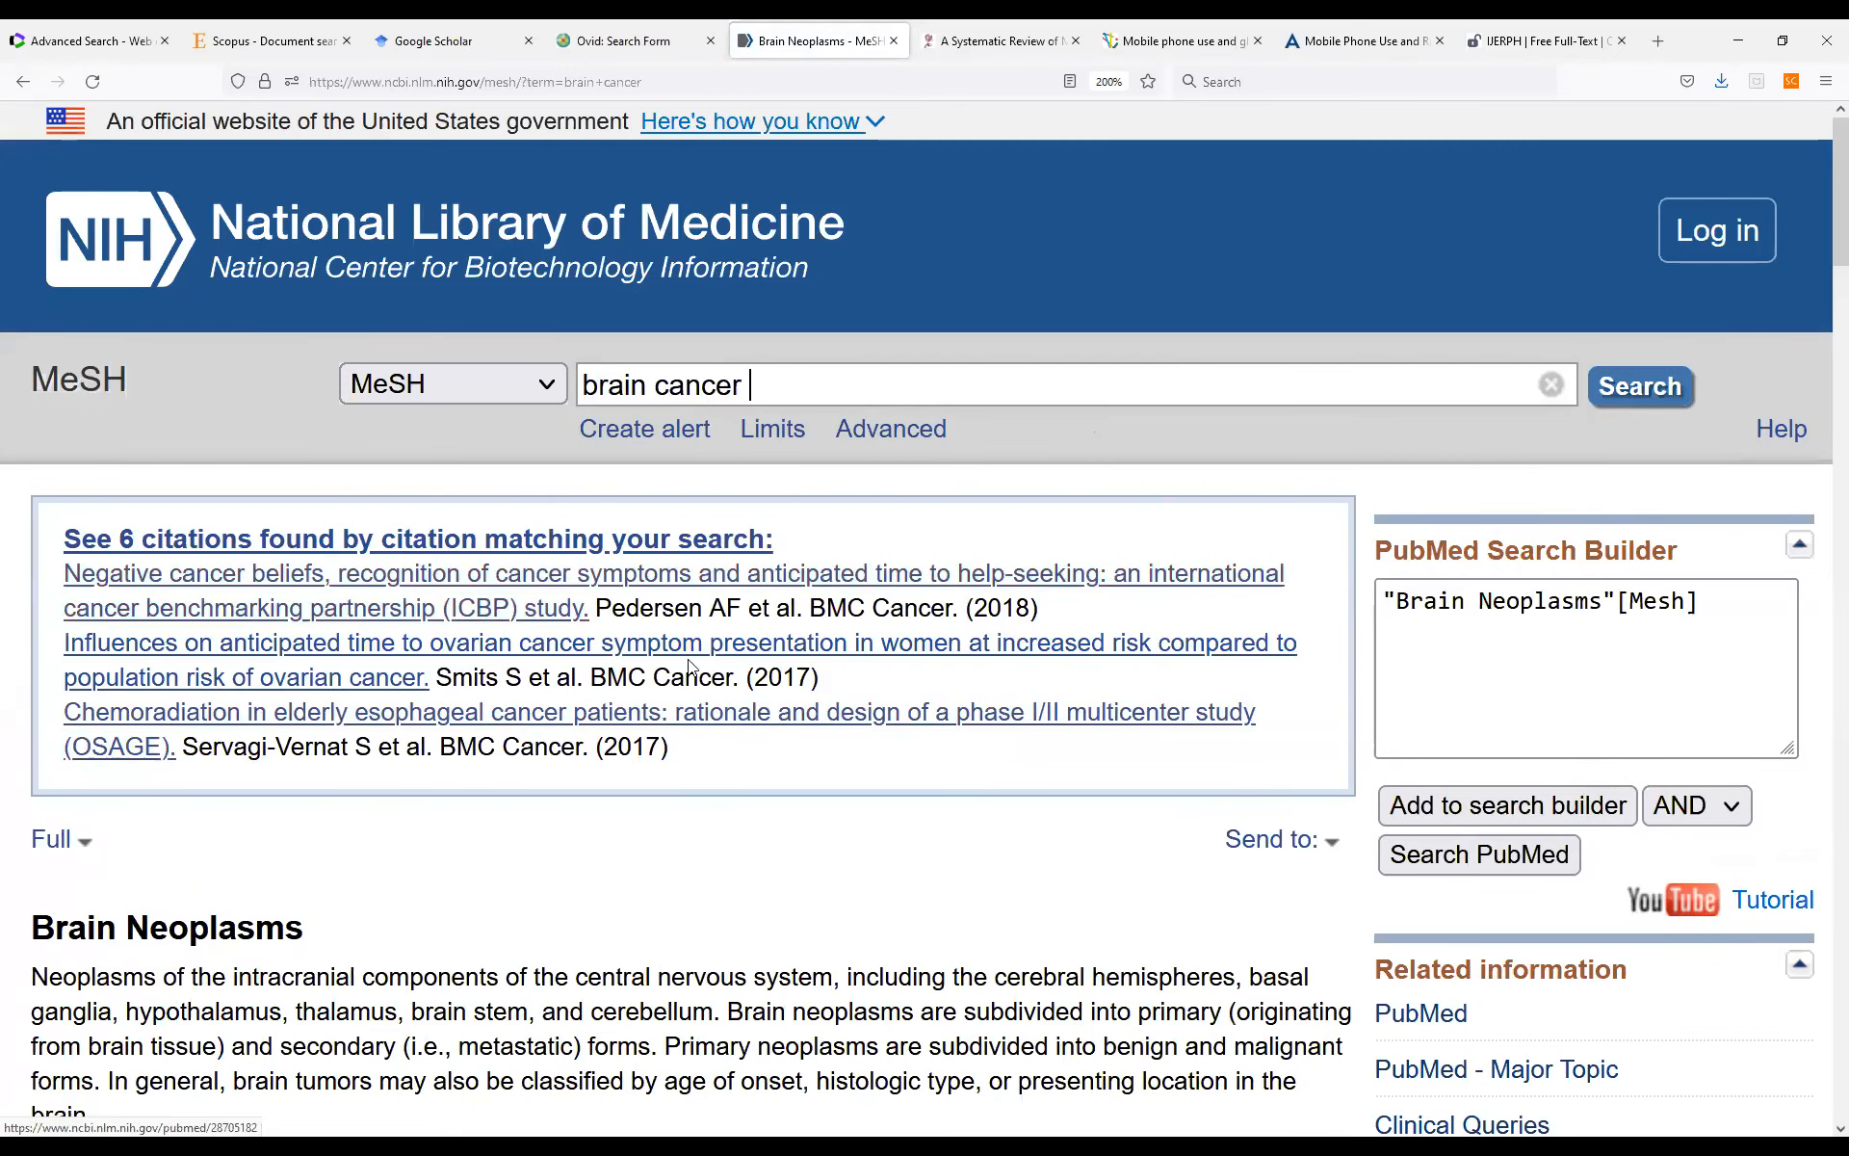
Examine the Brain Neoplasms record's entry terms for synonyms of brain cancer.
{"action": "scroll", "coordinate": [690, 666], "scroll_direction": "down", "scroll_amount": 2}
{"action": "scroll", "coordinate": [670, 659], "scroll_direction": "down", "scroll_amount": 2}
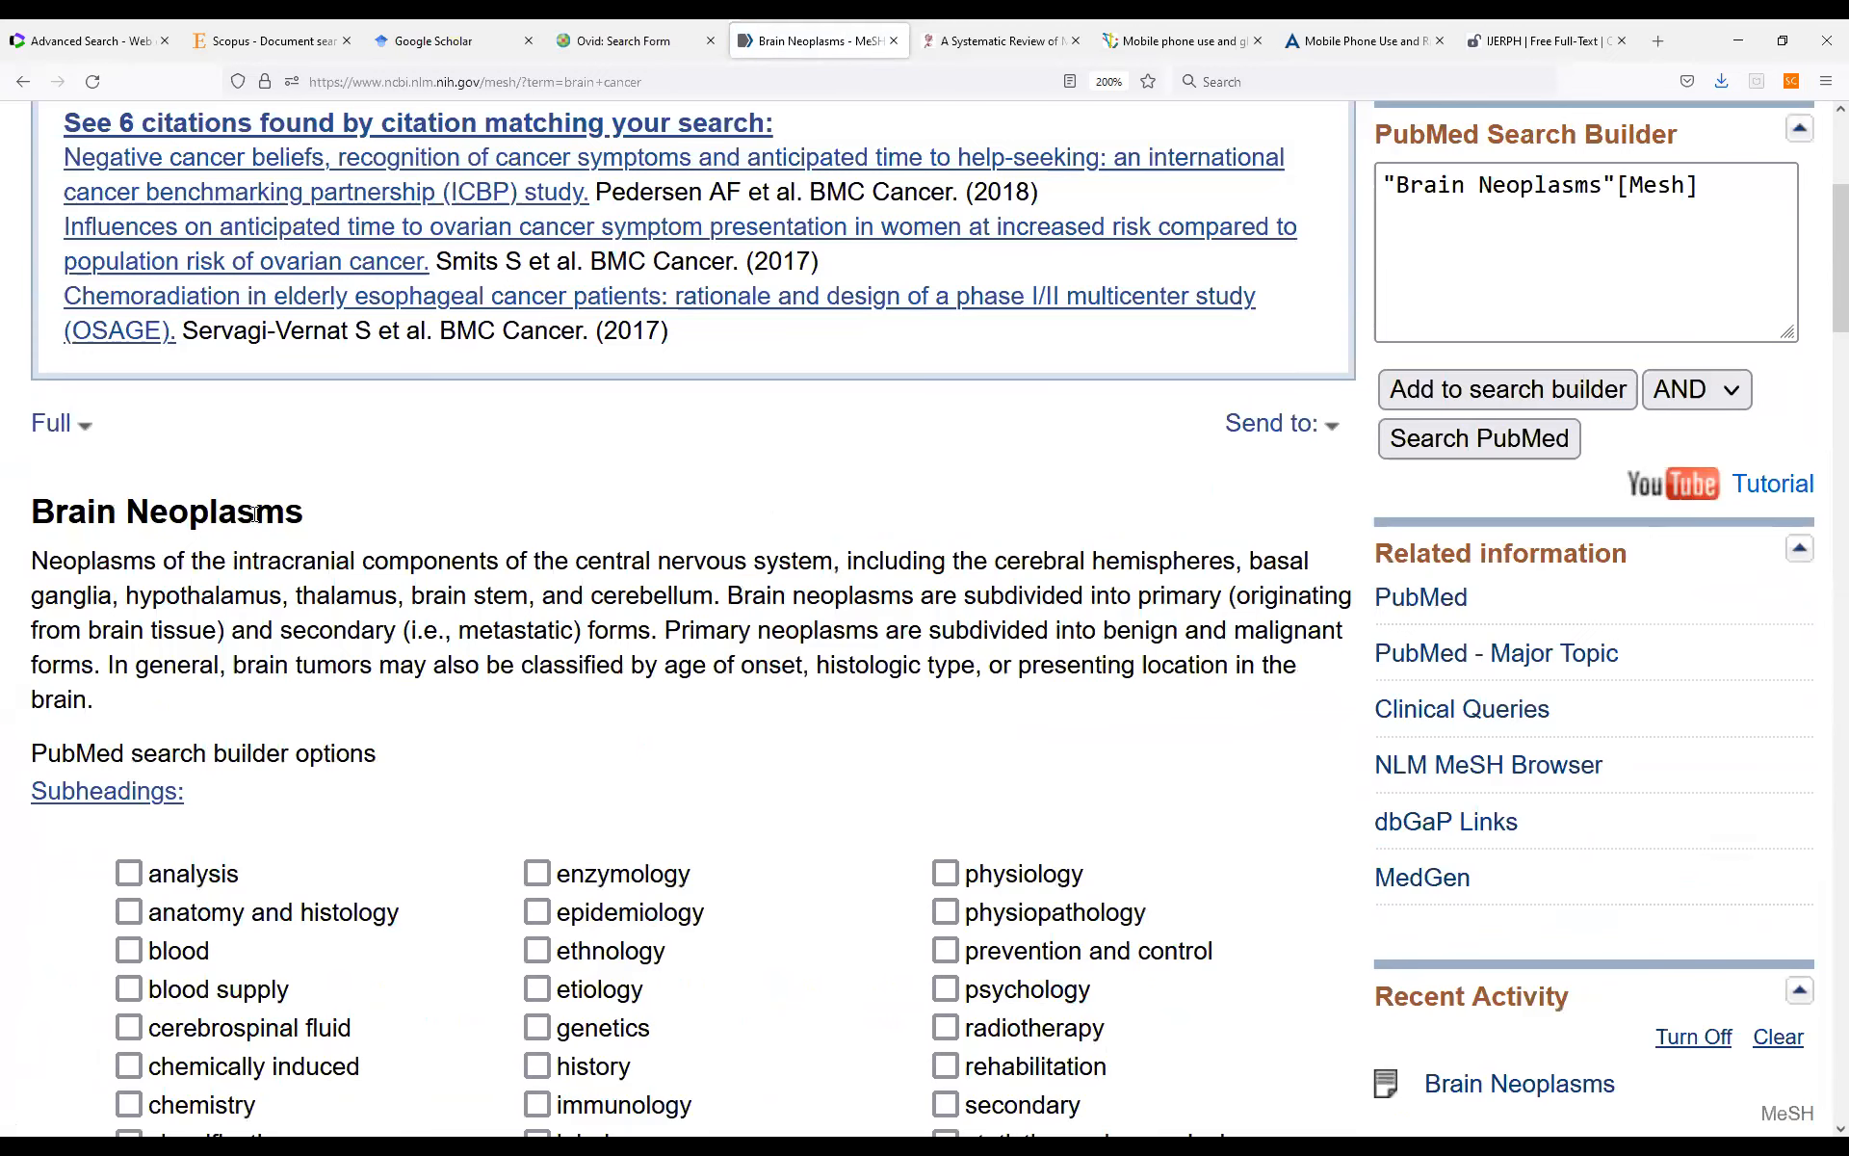
{"action": "scroll", "coordinate": [255, 514], "scroll_direction": "down", "scroll_amount": 14}
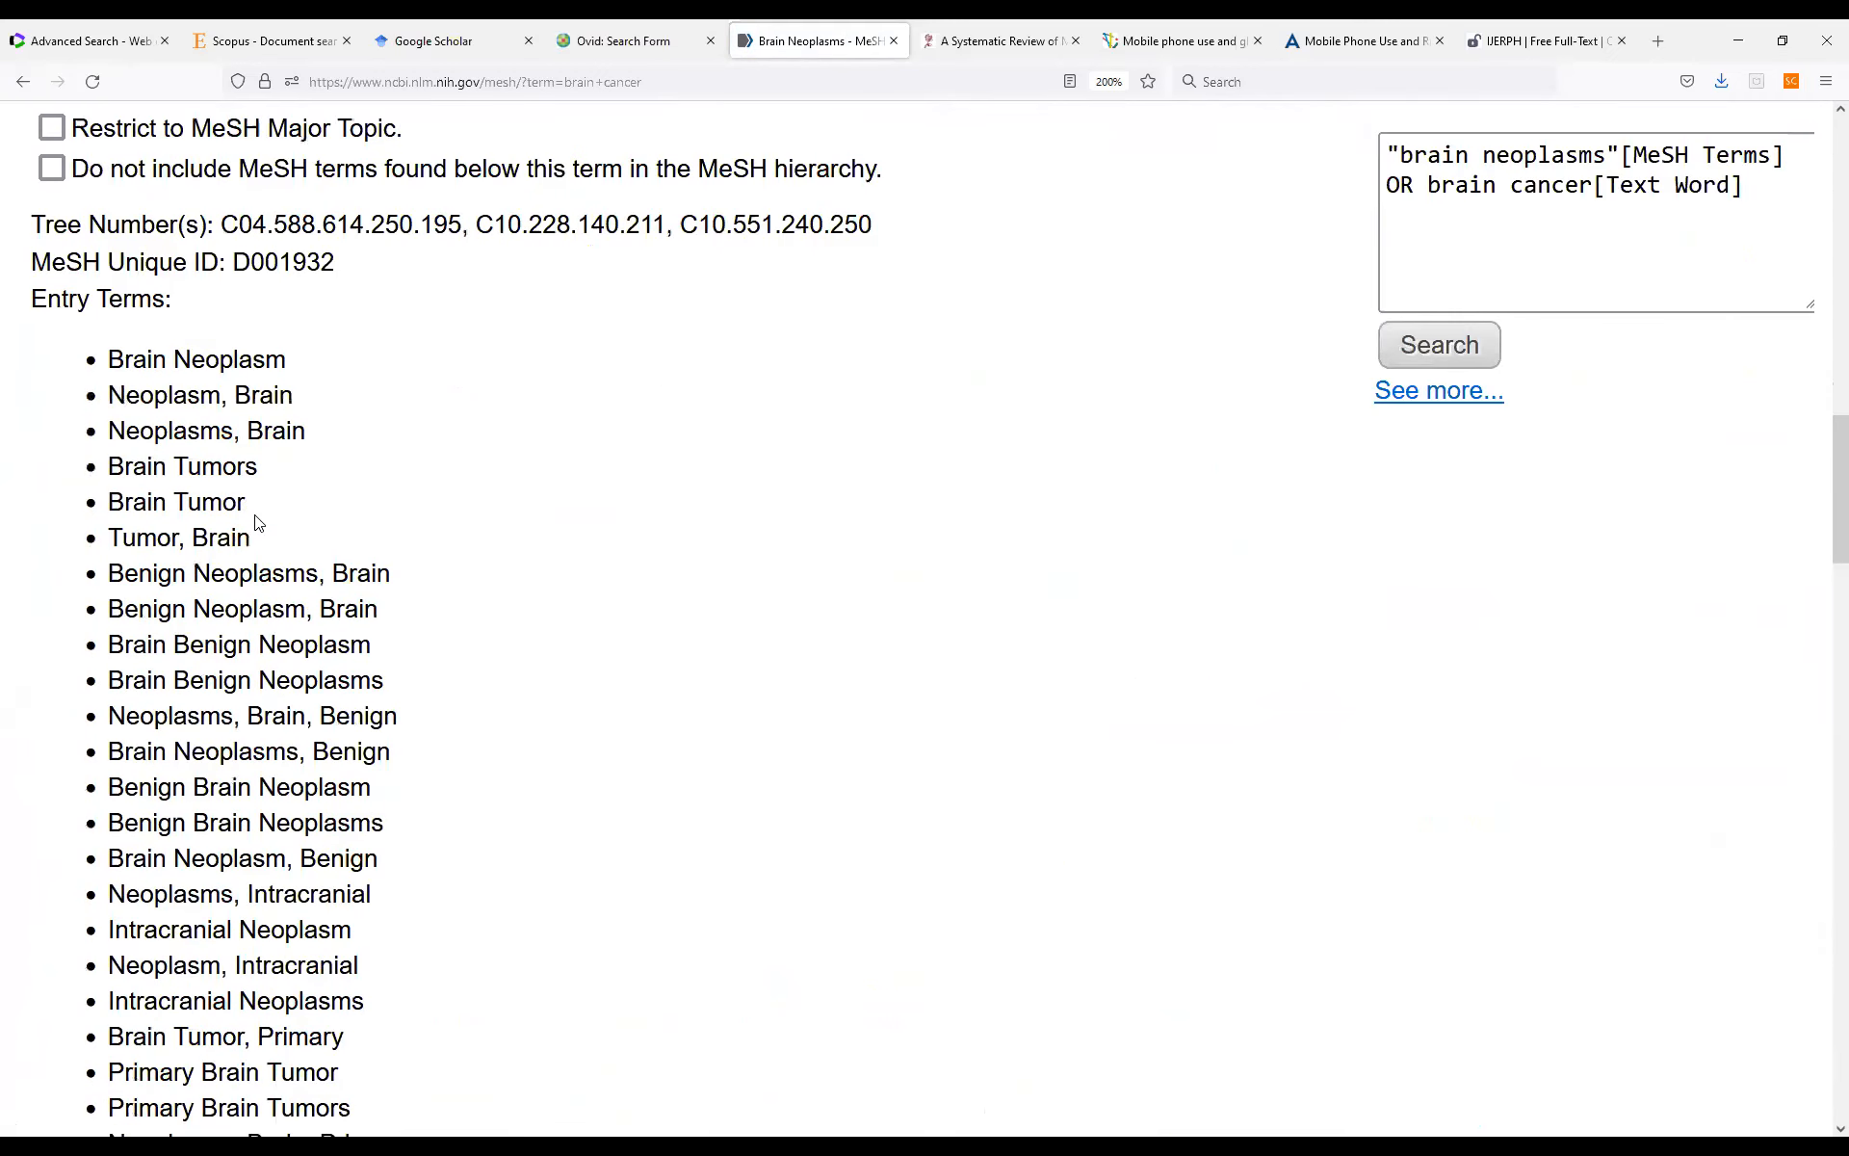
{"action": "scroll", "coordinate": [193, 316], "scroll_direction": "down", "scroll_amount": 2}
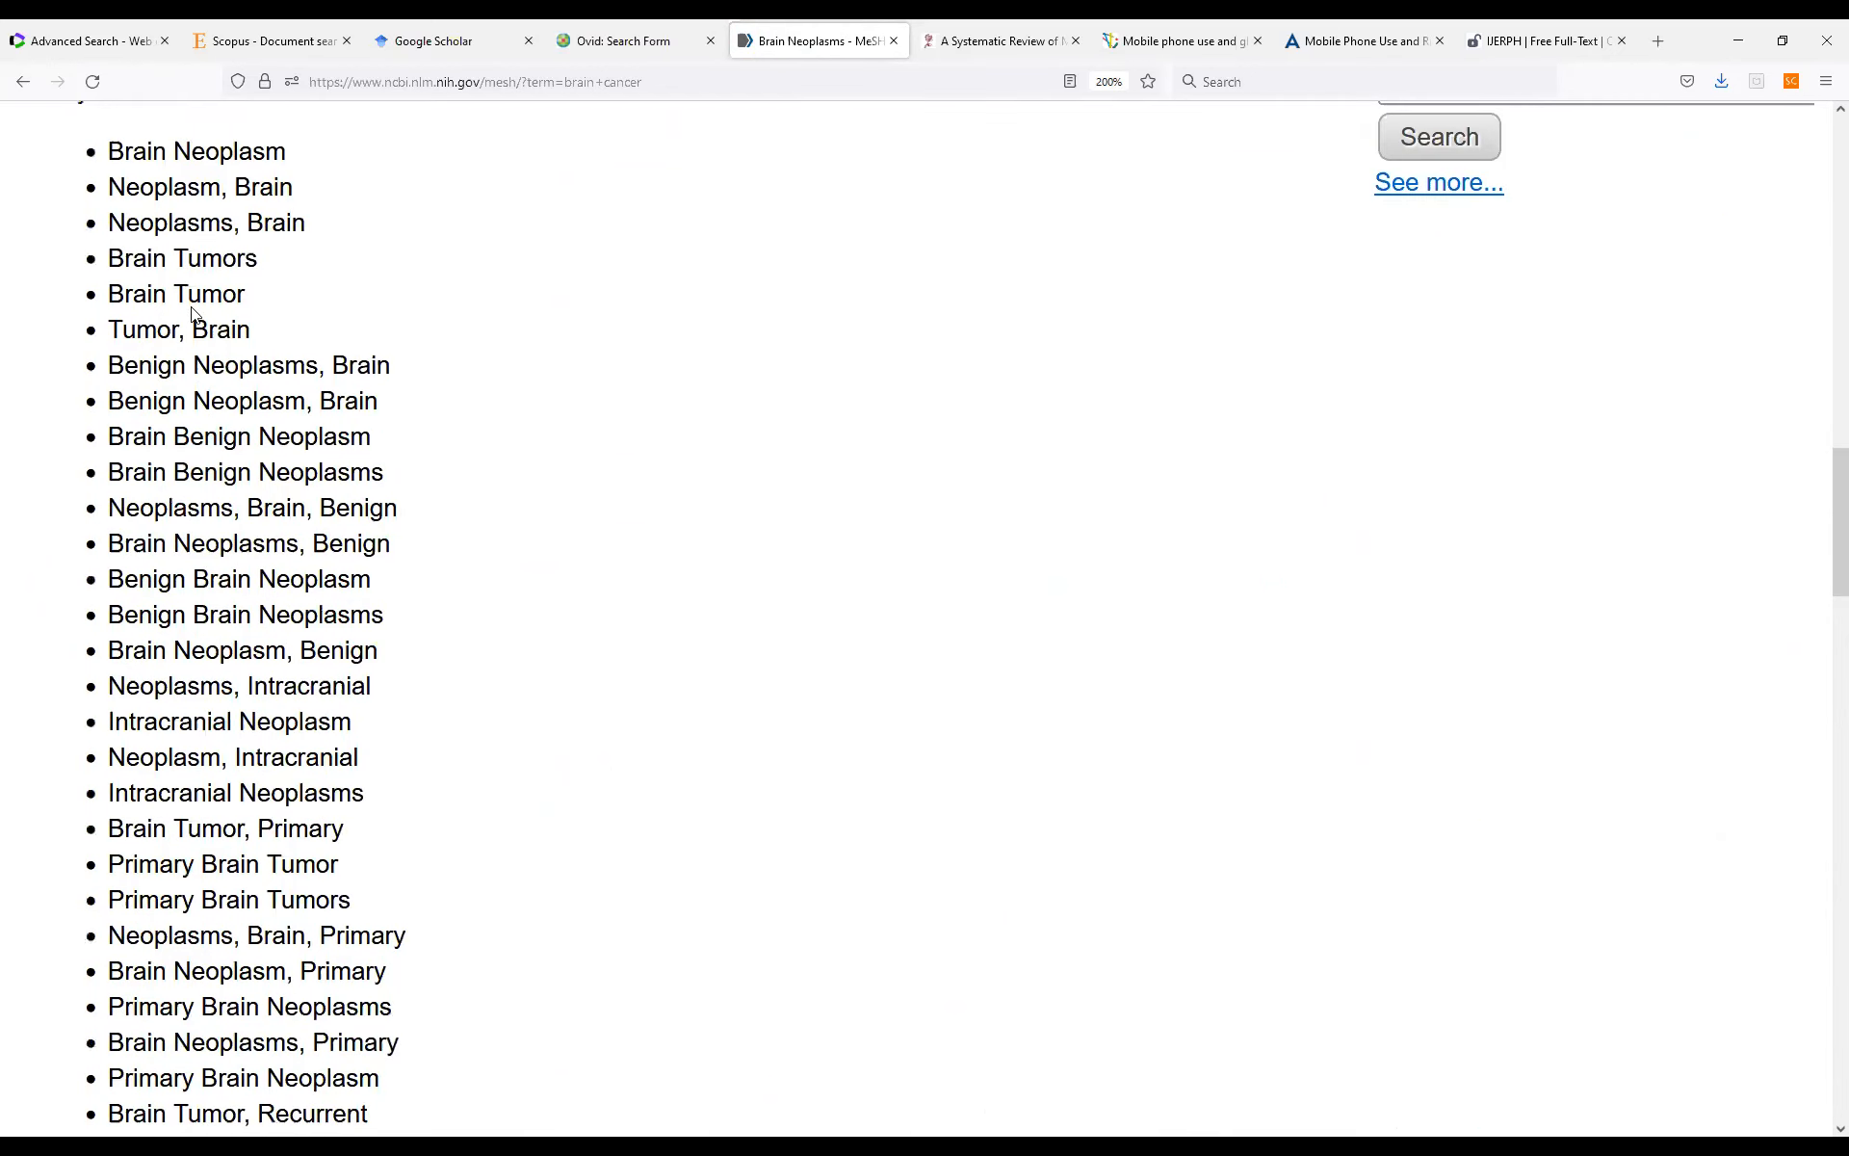
{"action": "scroll", "coordinate": [354, 500], "scroll_direction": "down", "scroll_amount": 2}
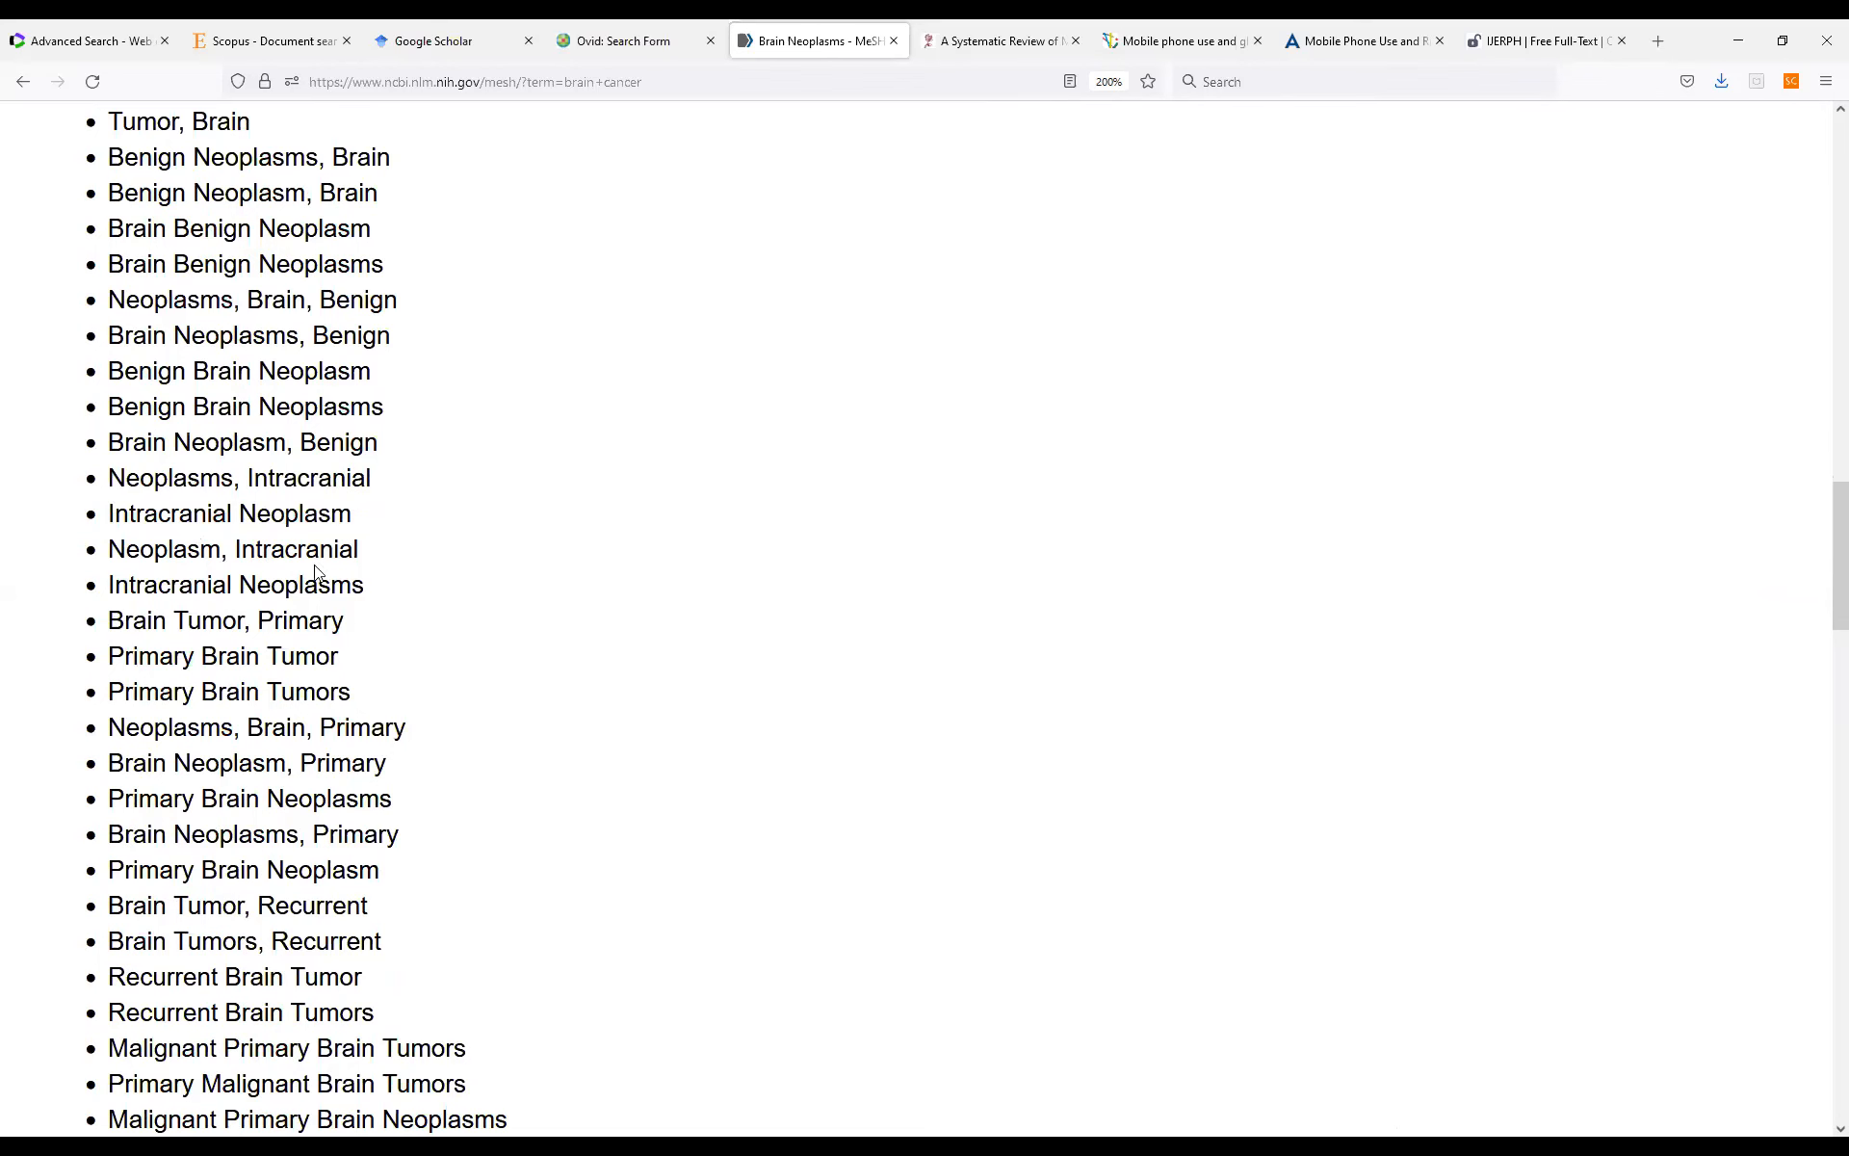
{"action": "scroll", "coordinate": [247, 532], "scroll_direction": "down", "scroll_amount": 4}
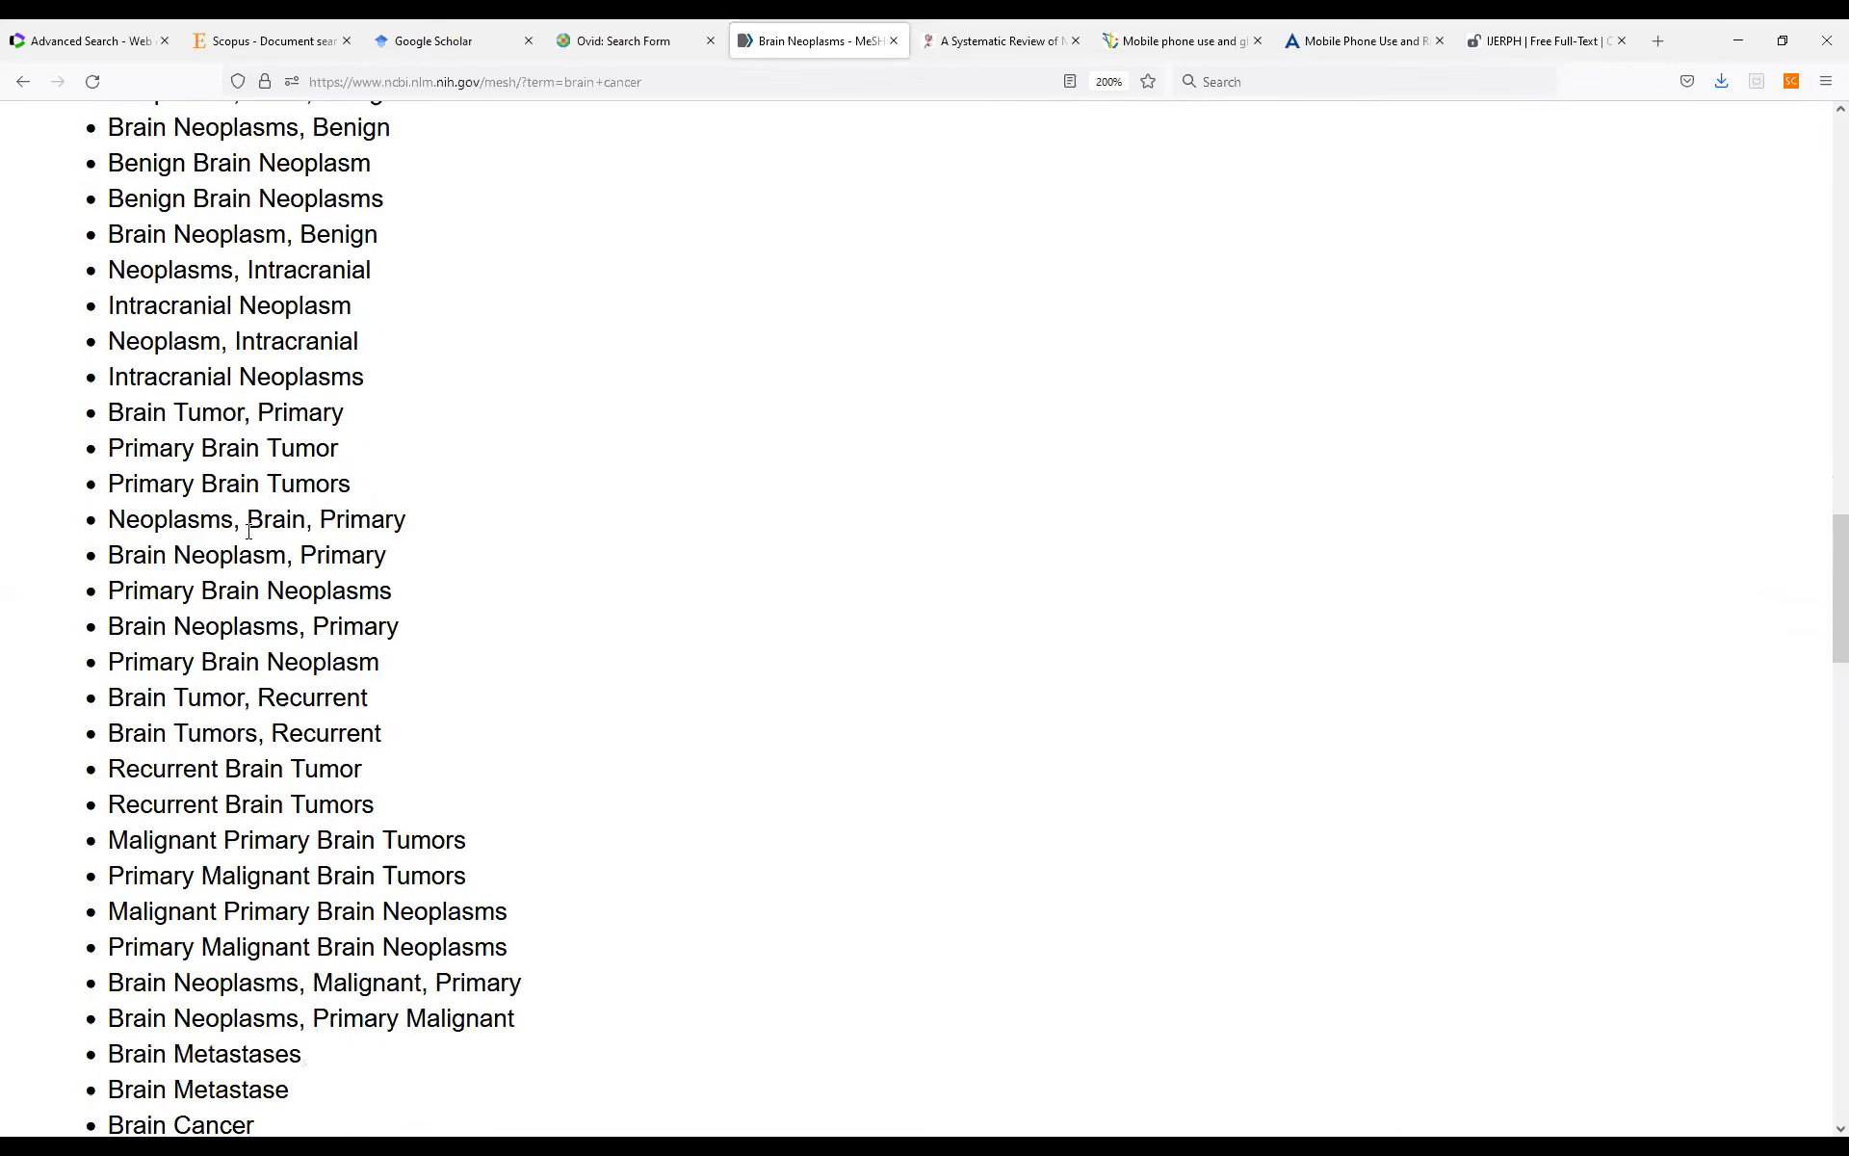
{"action": "scroll", "coordinate": [249, 532], "scroll_direction": "down", "scroll_amount": 2}
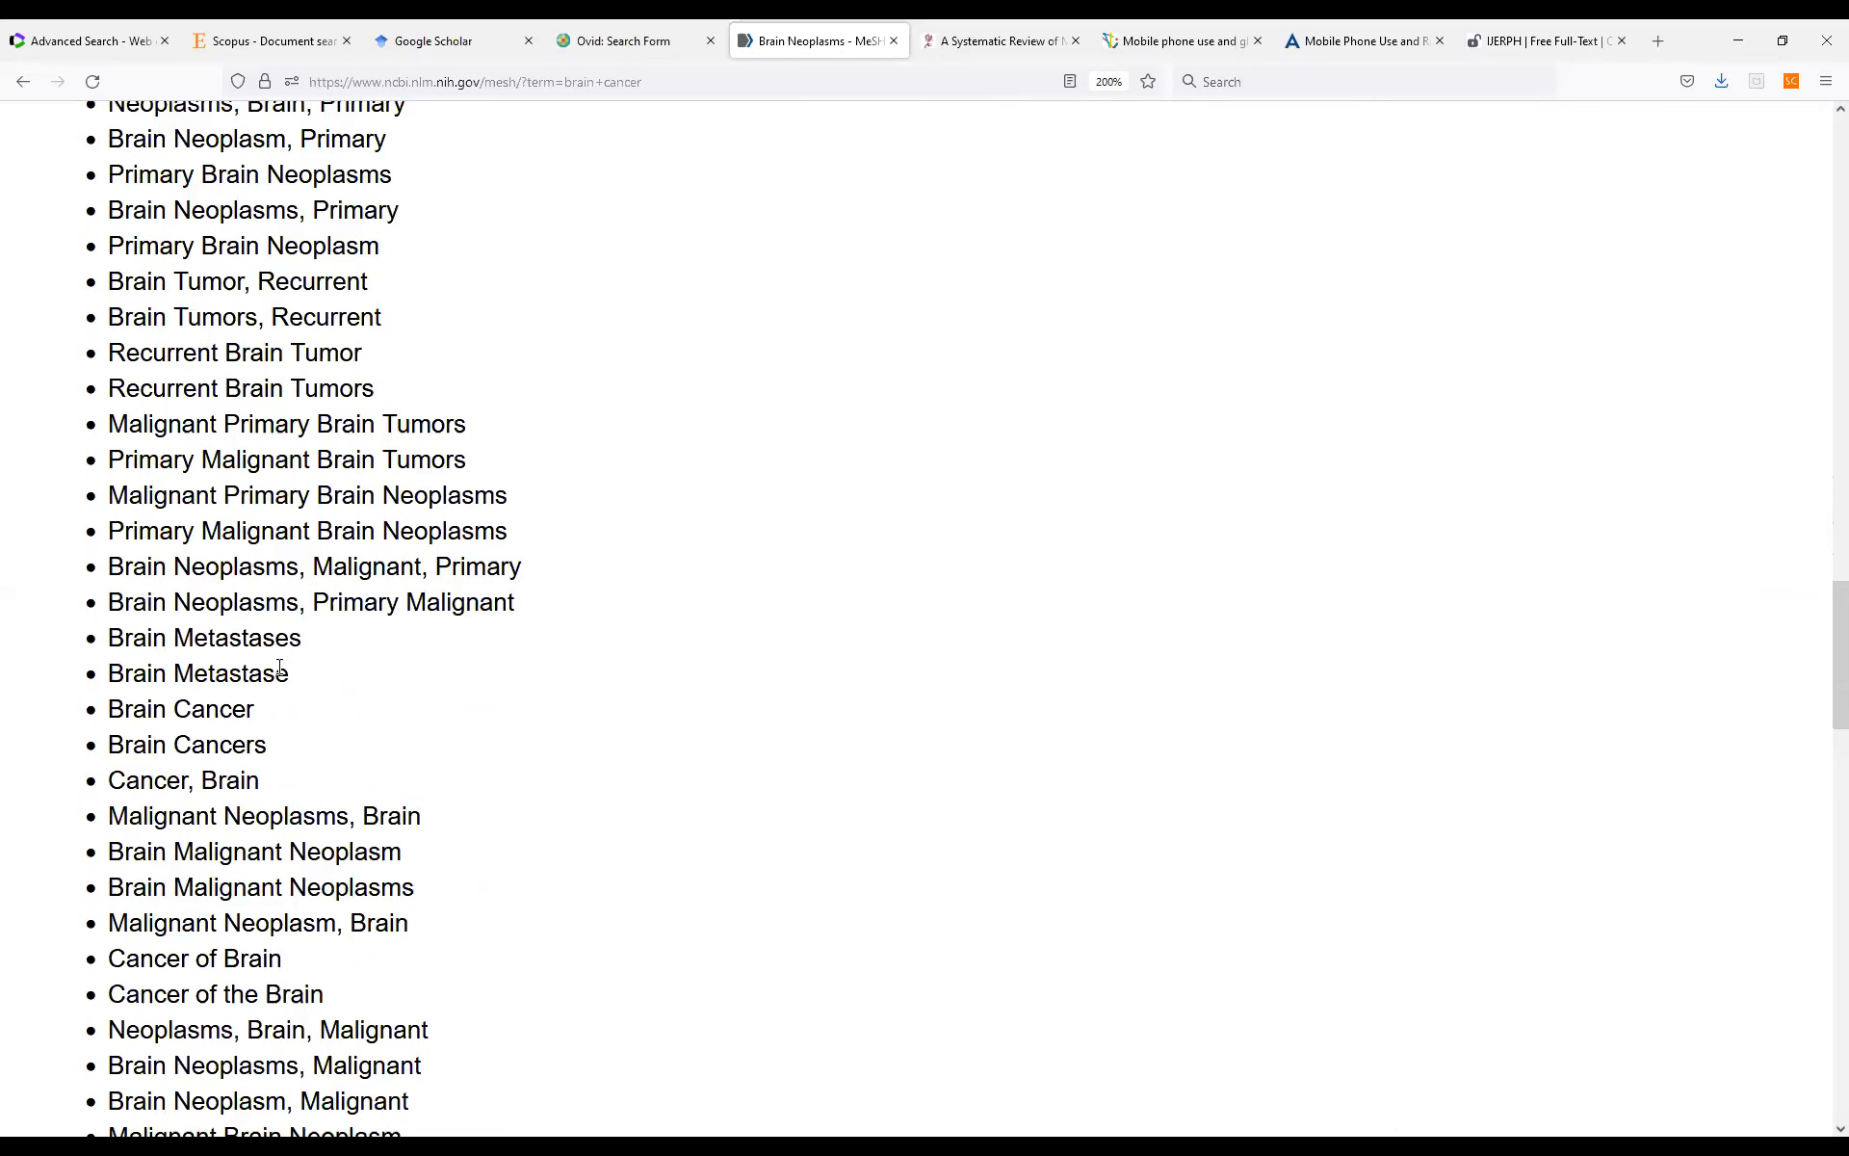
{"action": "scroll", "coordinate": [279, 668], "scroll_direction": "down", "scroll_amount": 4}
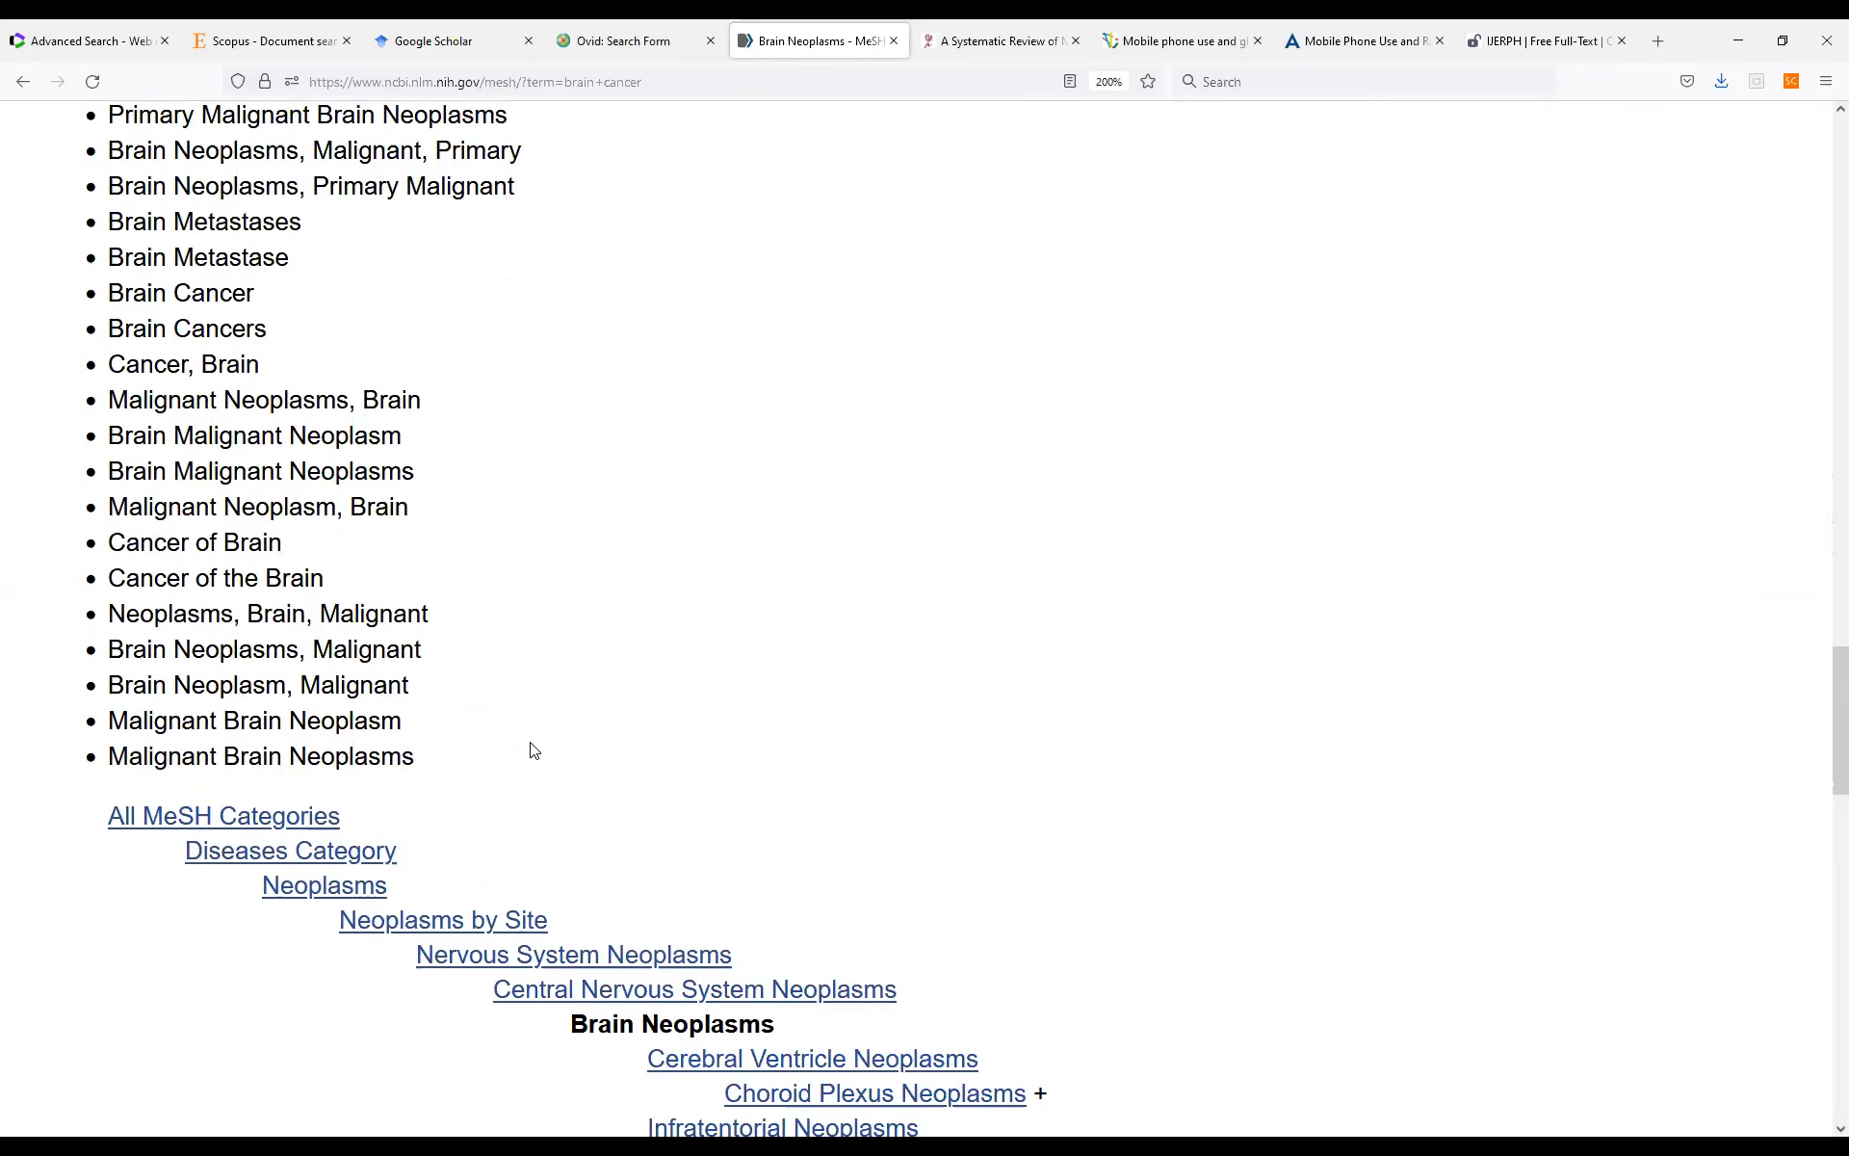
{"action": "scroll", "coordinate": [534, 750], "scroll_direction": "up", "scroll_amount": 10}
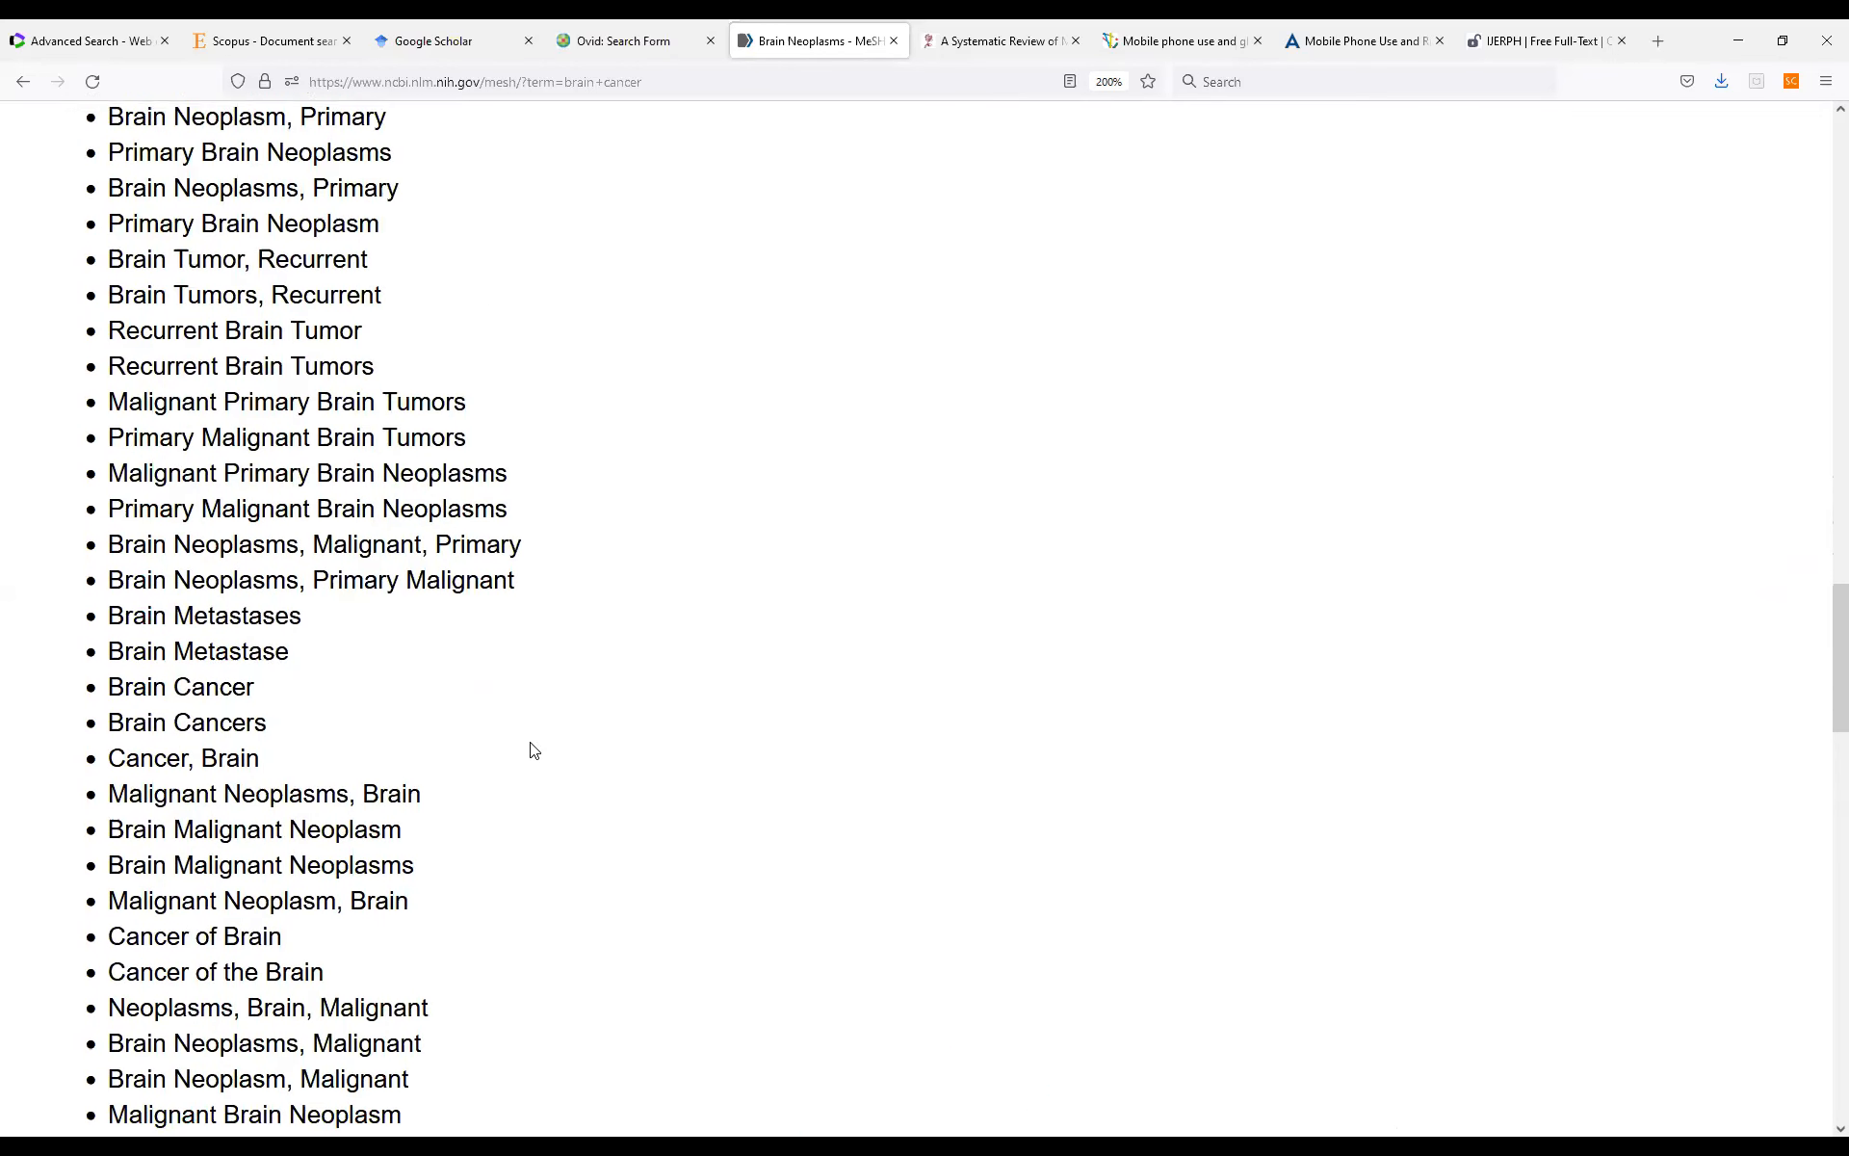
{"action": "scroll", "coordinate": [534, 750], "scroll_direction": "up", "scroll_amount": 6}
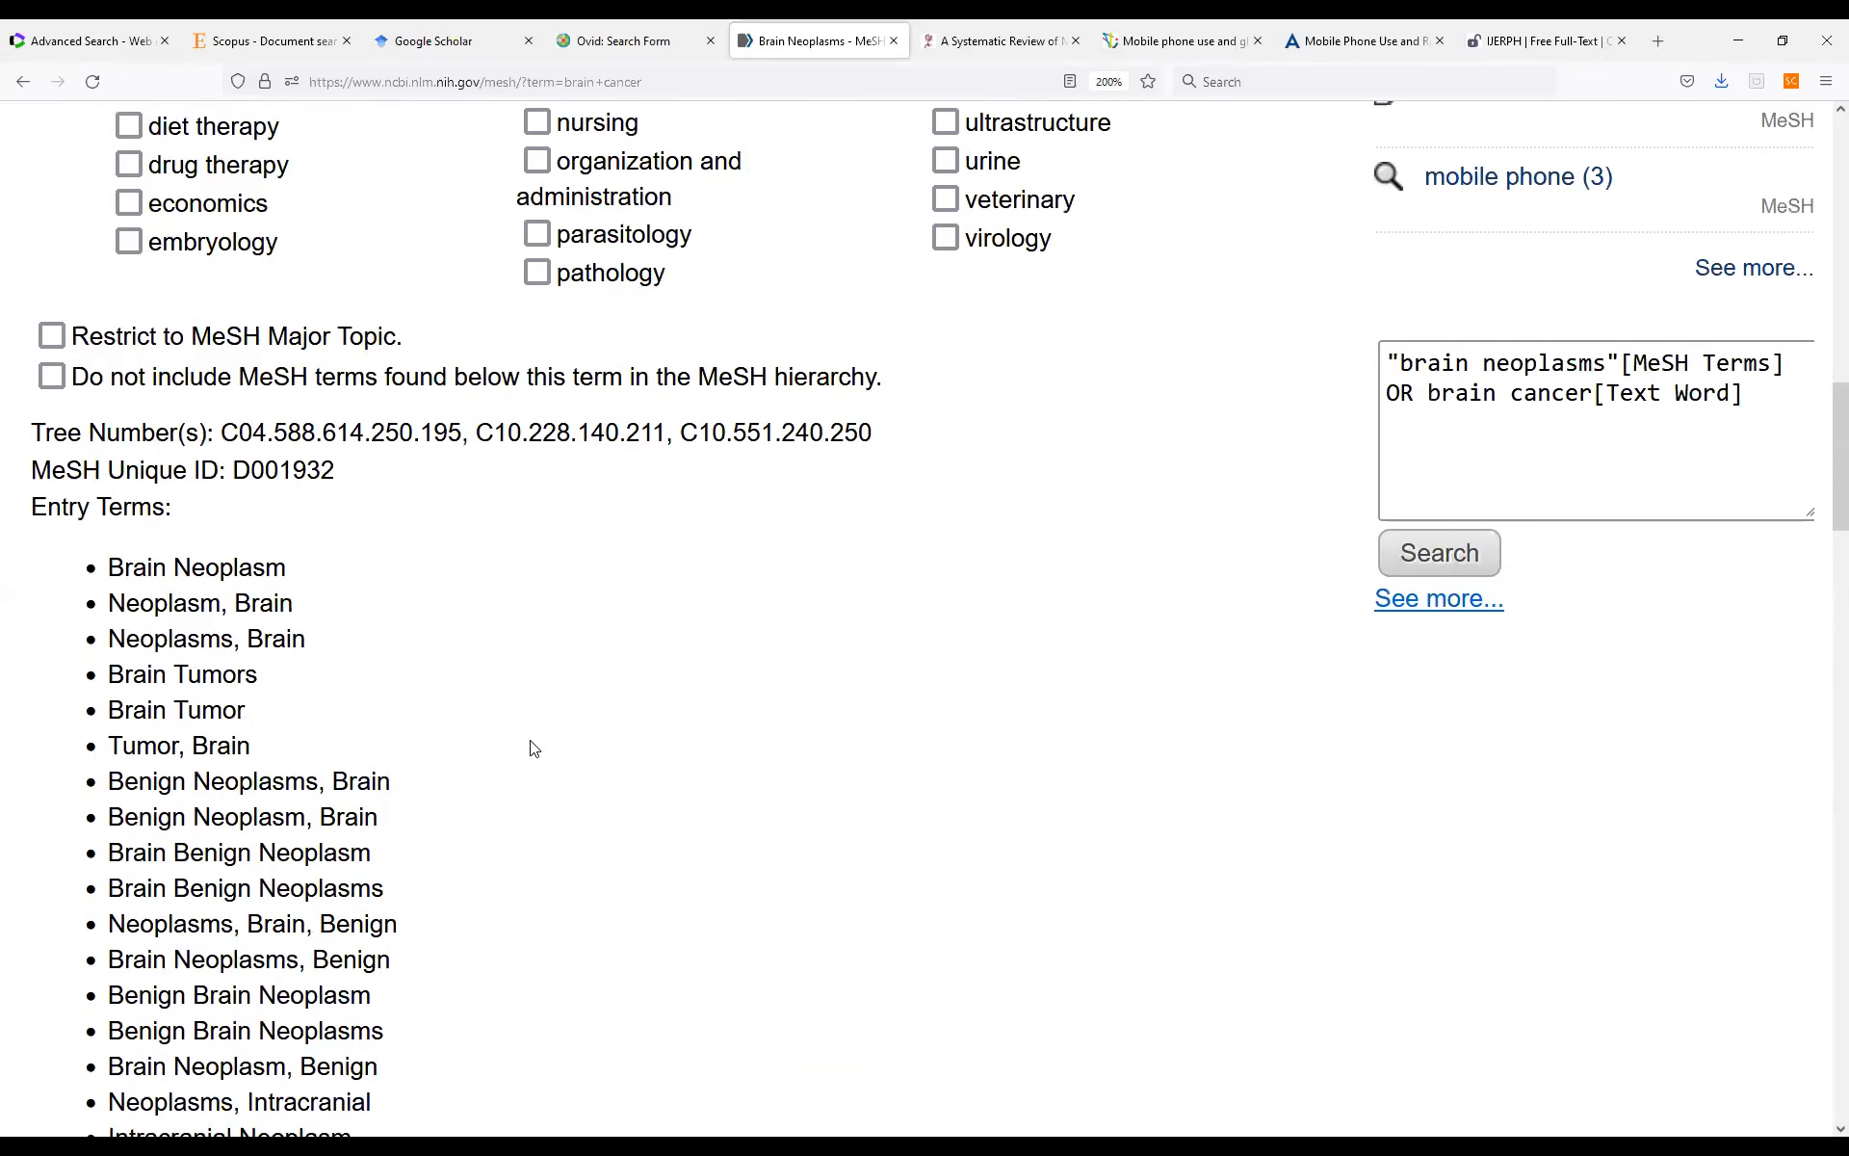
{"action": "scroll", "coordinate": [535, 749], "scroll_direction": "up", "scroll_amount": 14}
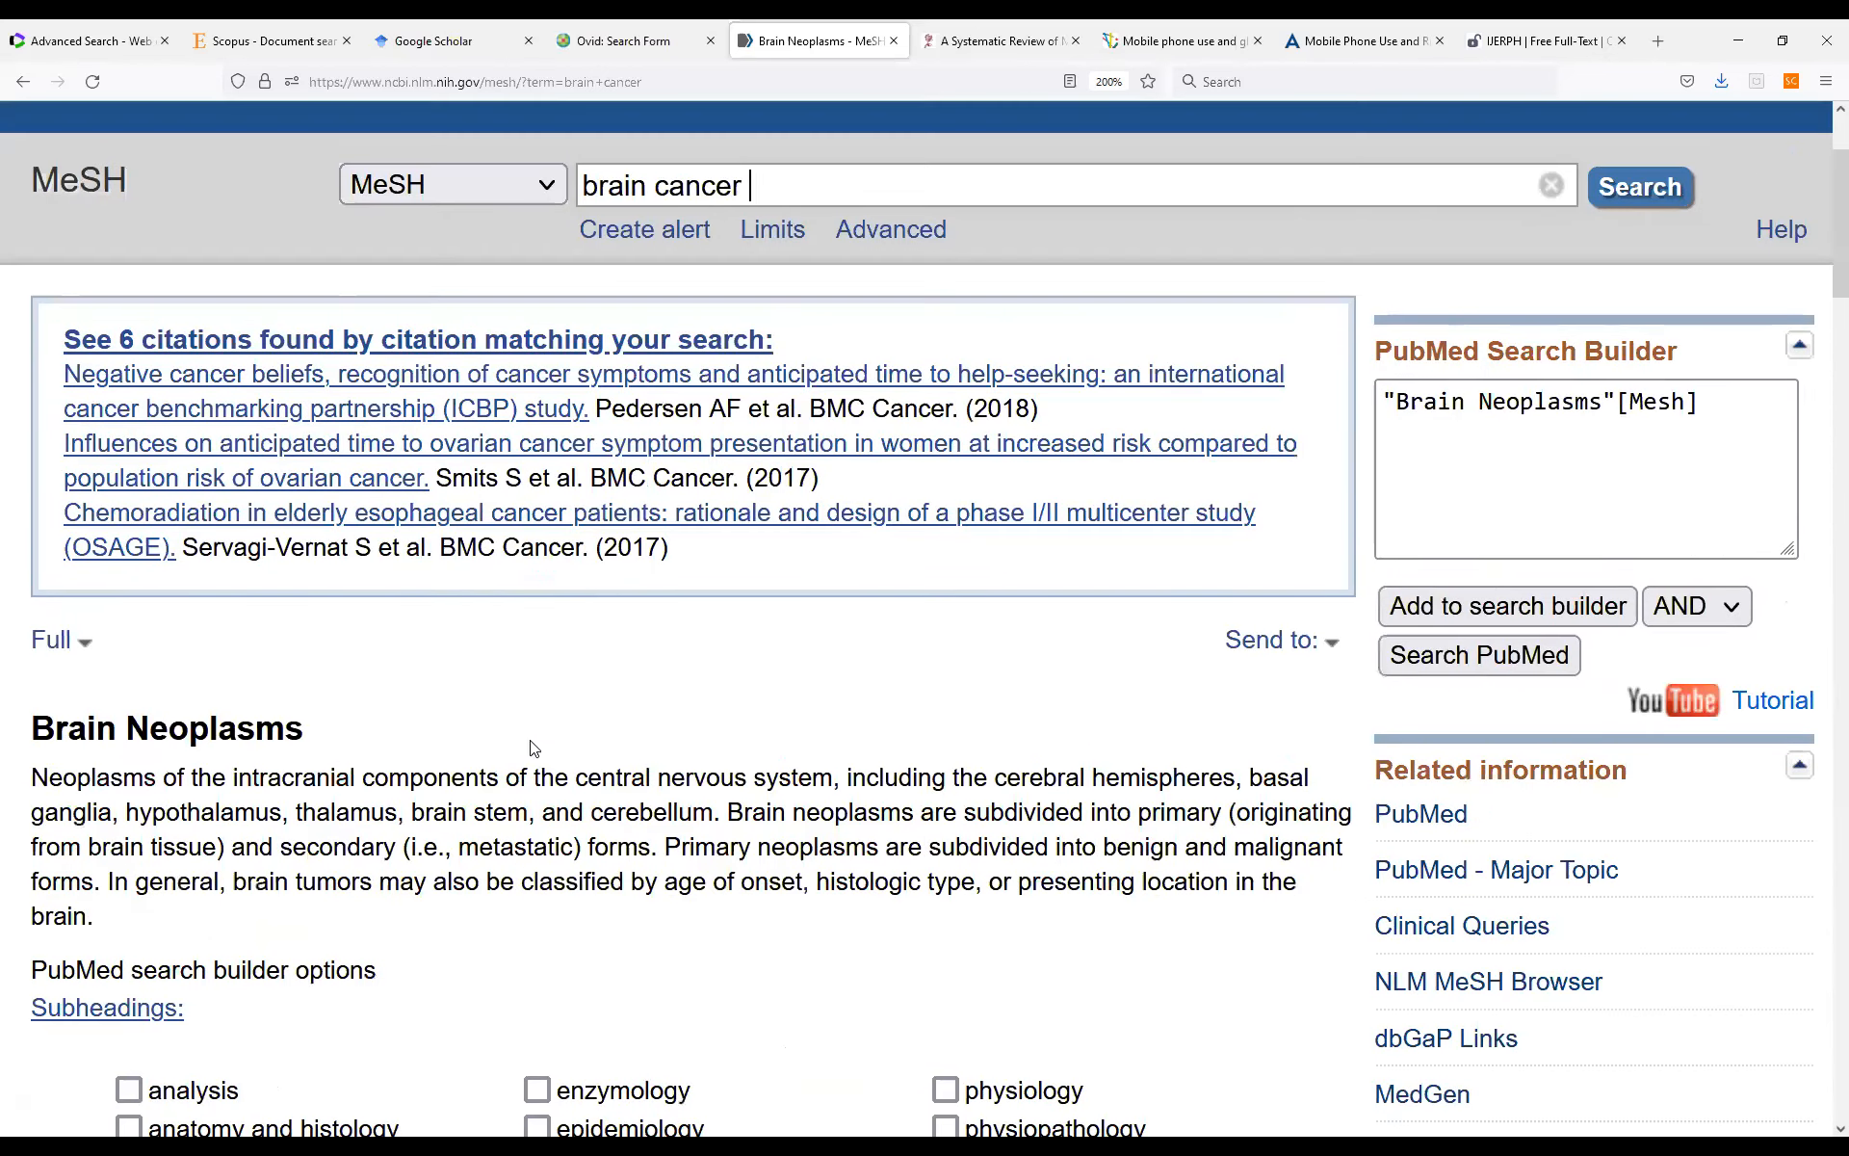
{"action": "scroll", "coordinate": [531, 740], "scroll_direction": "up", "scroll_amount": 2}
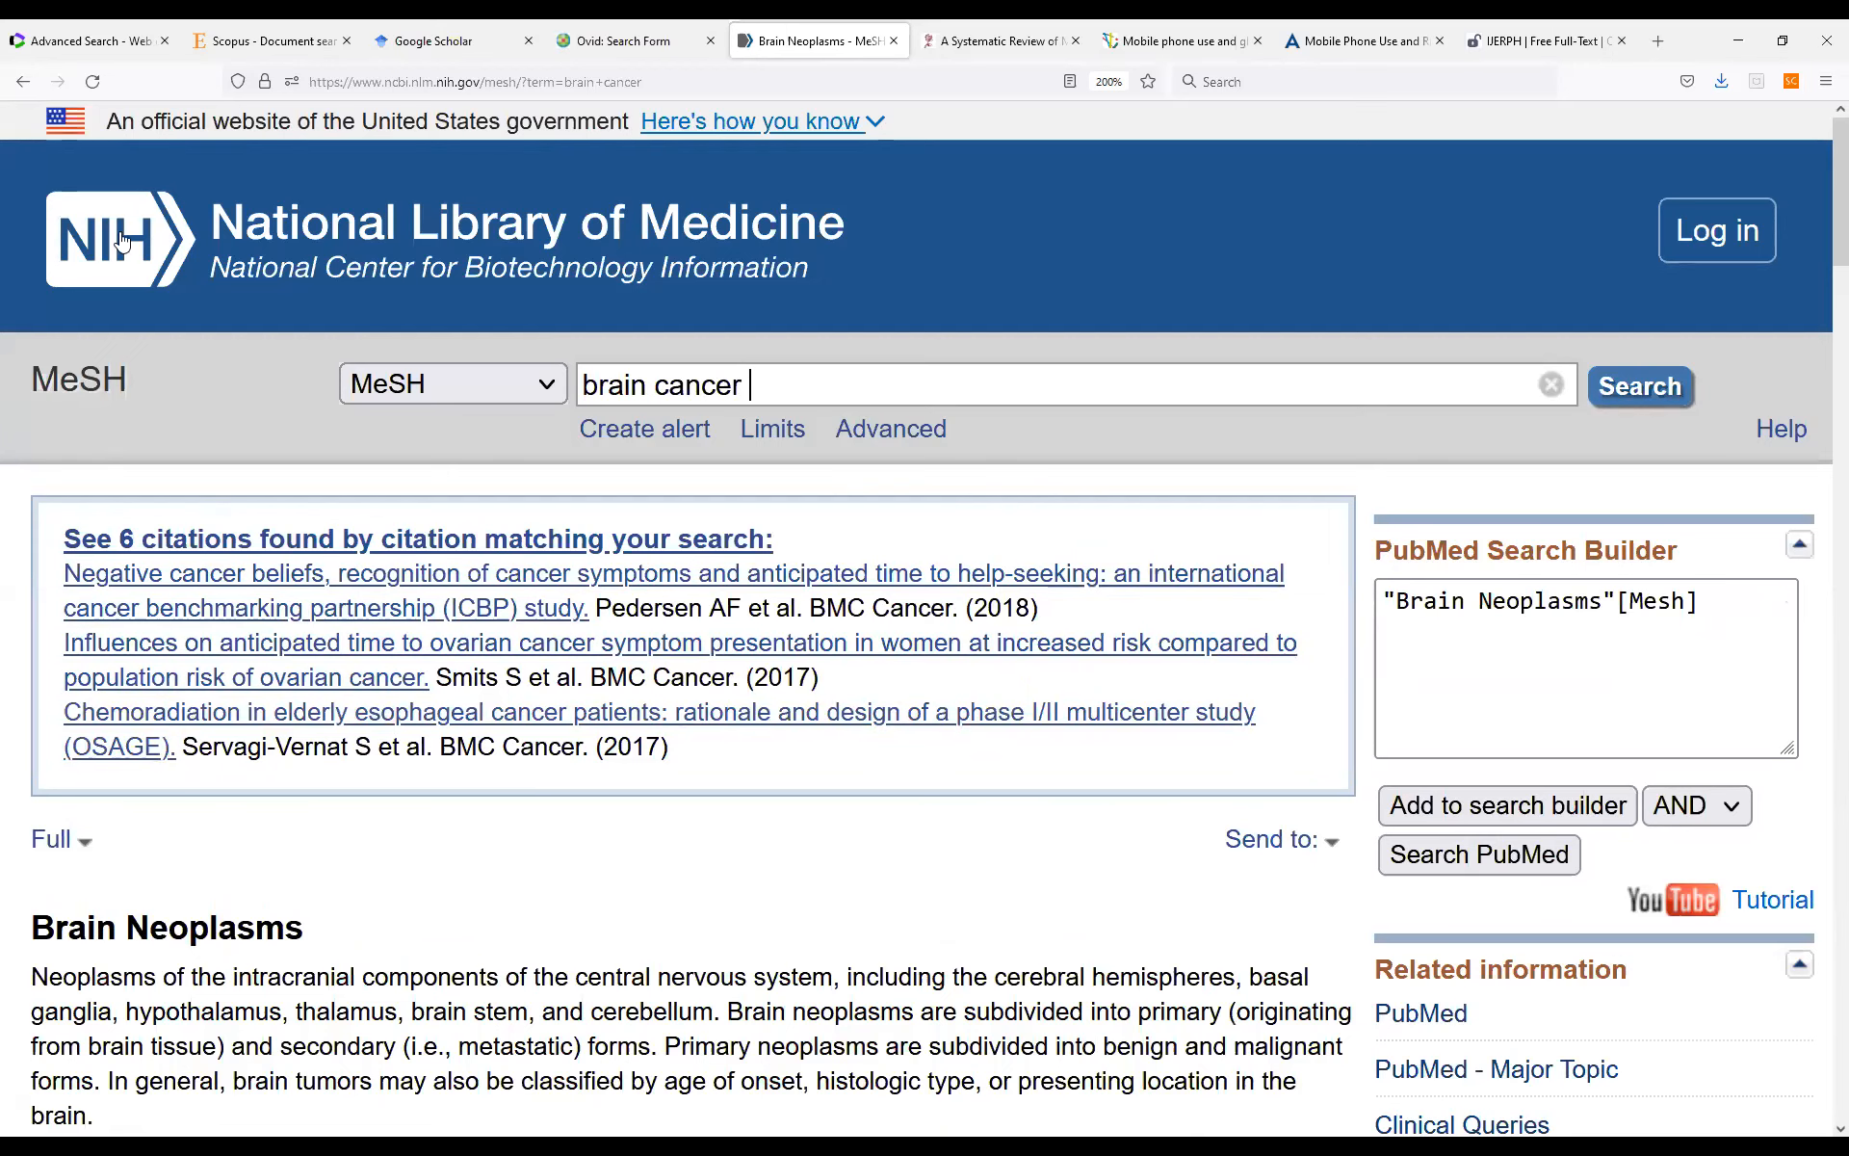
Find the PubMed site with a web search for "pubmed" and open its advanced search page.
{"action": "left_click", "coordinate": [325, 81]}
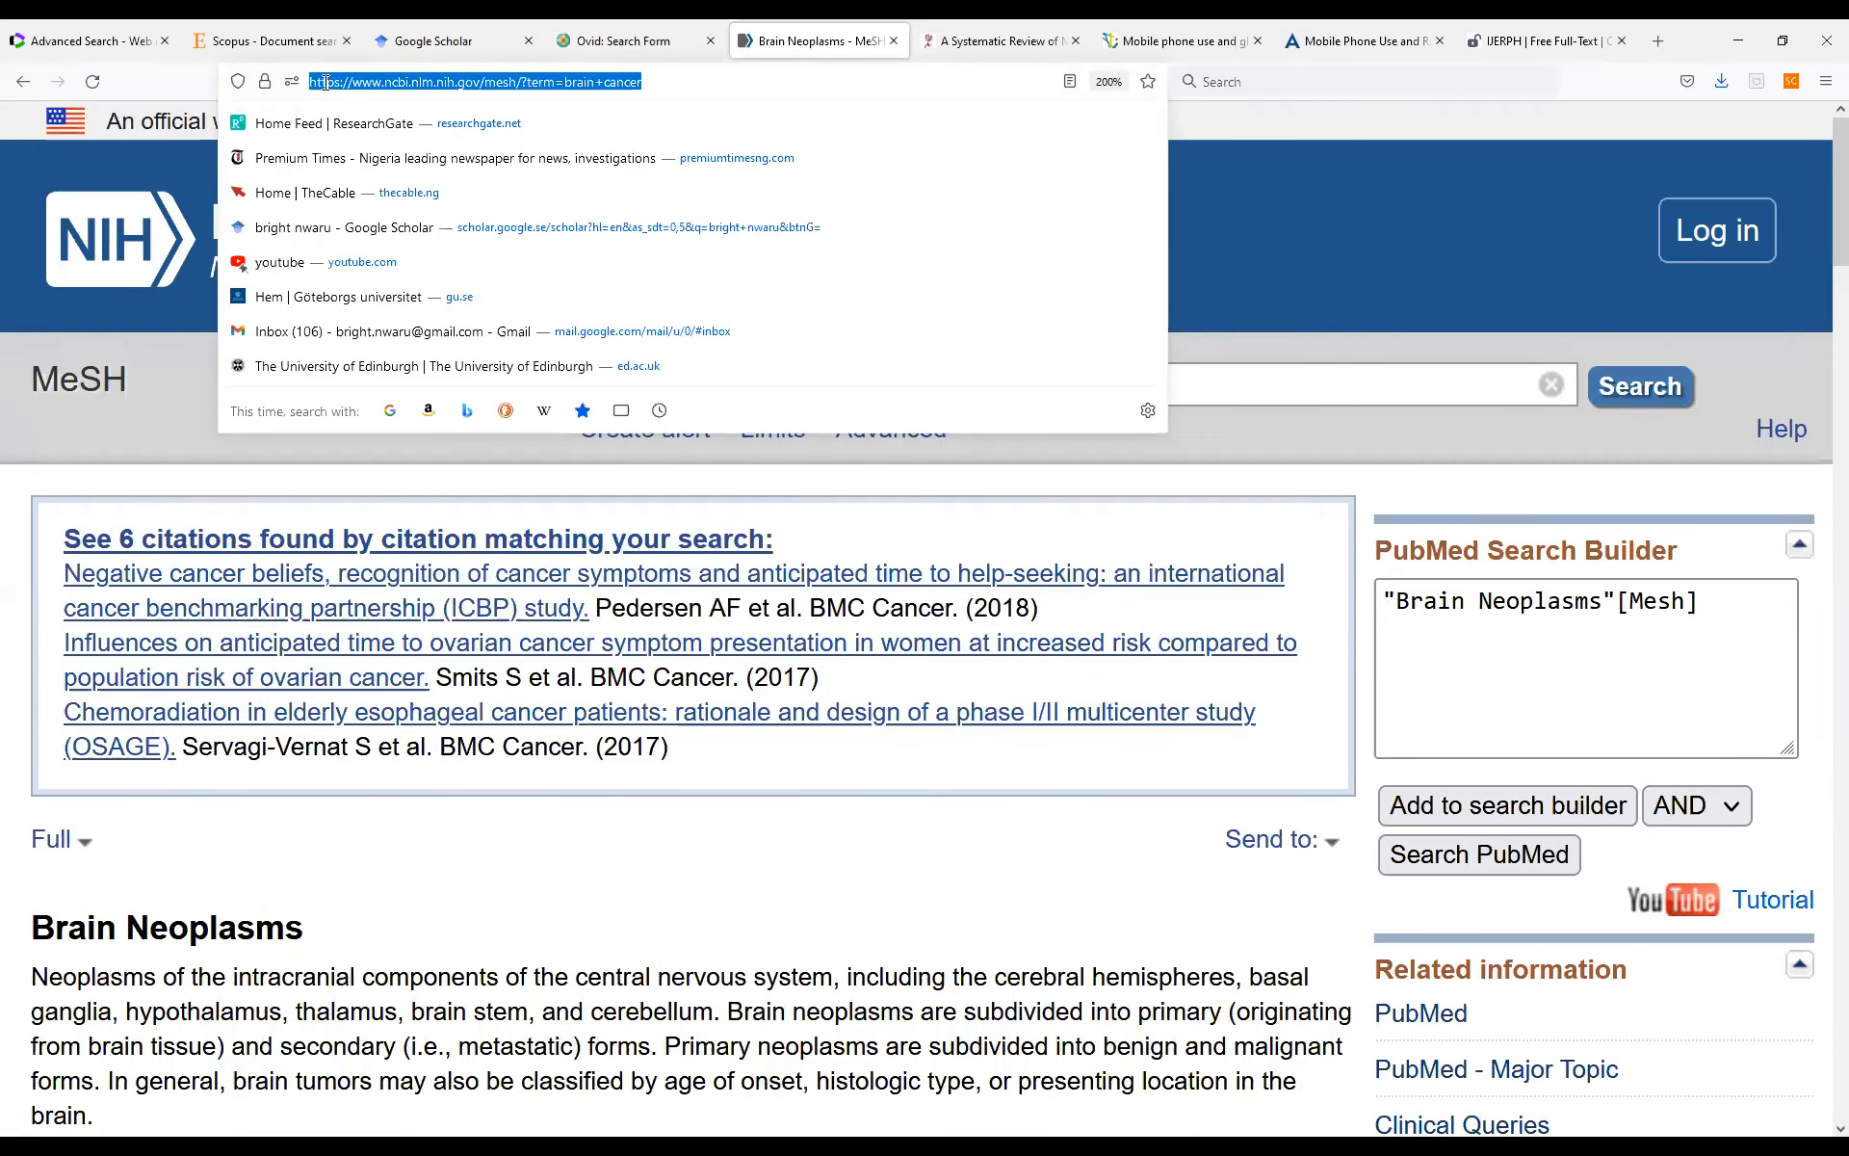
{"action": "type", "text": "pubmed"}
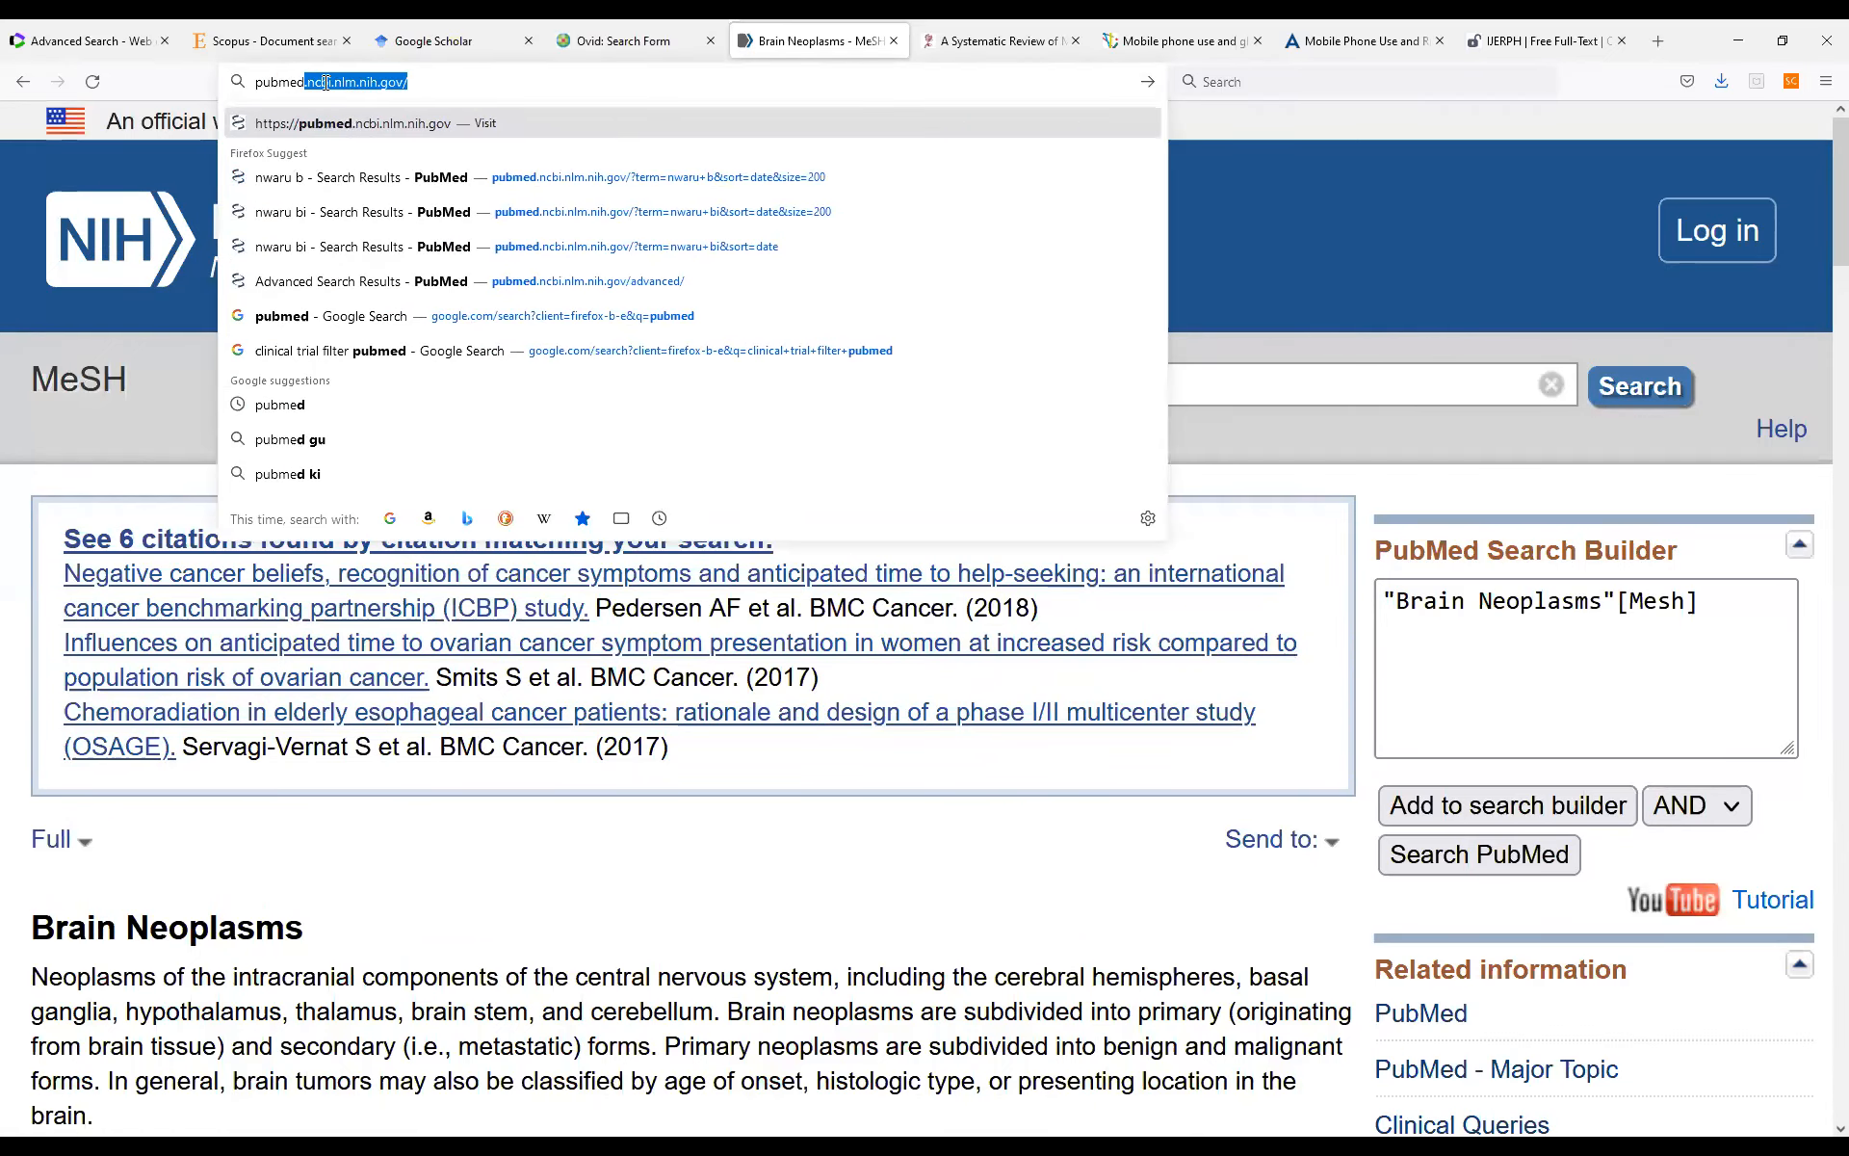
{"action": "key", "text": "Delete"}
{"action": "key", "text": "Return"}
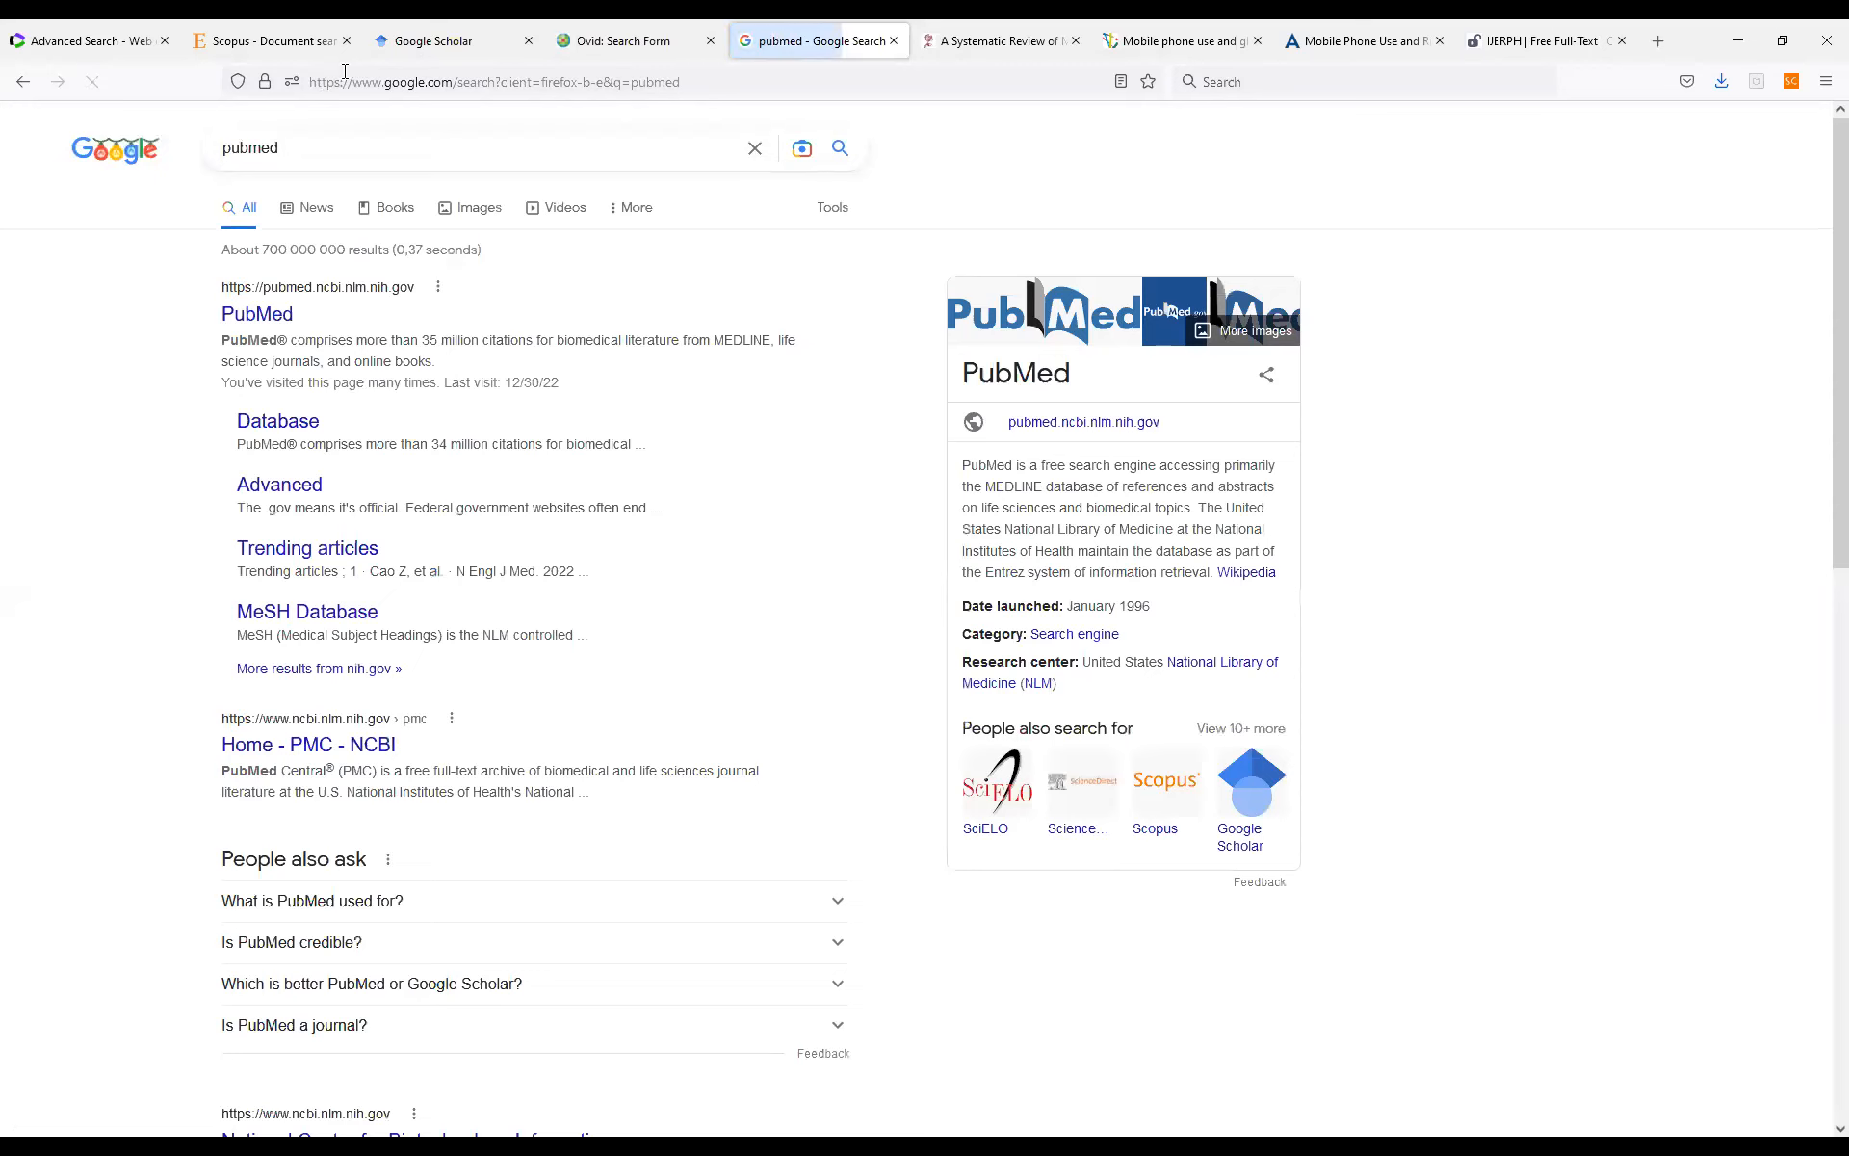
{"action": "left_click", "coordinate": [252, 315]}
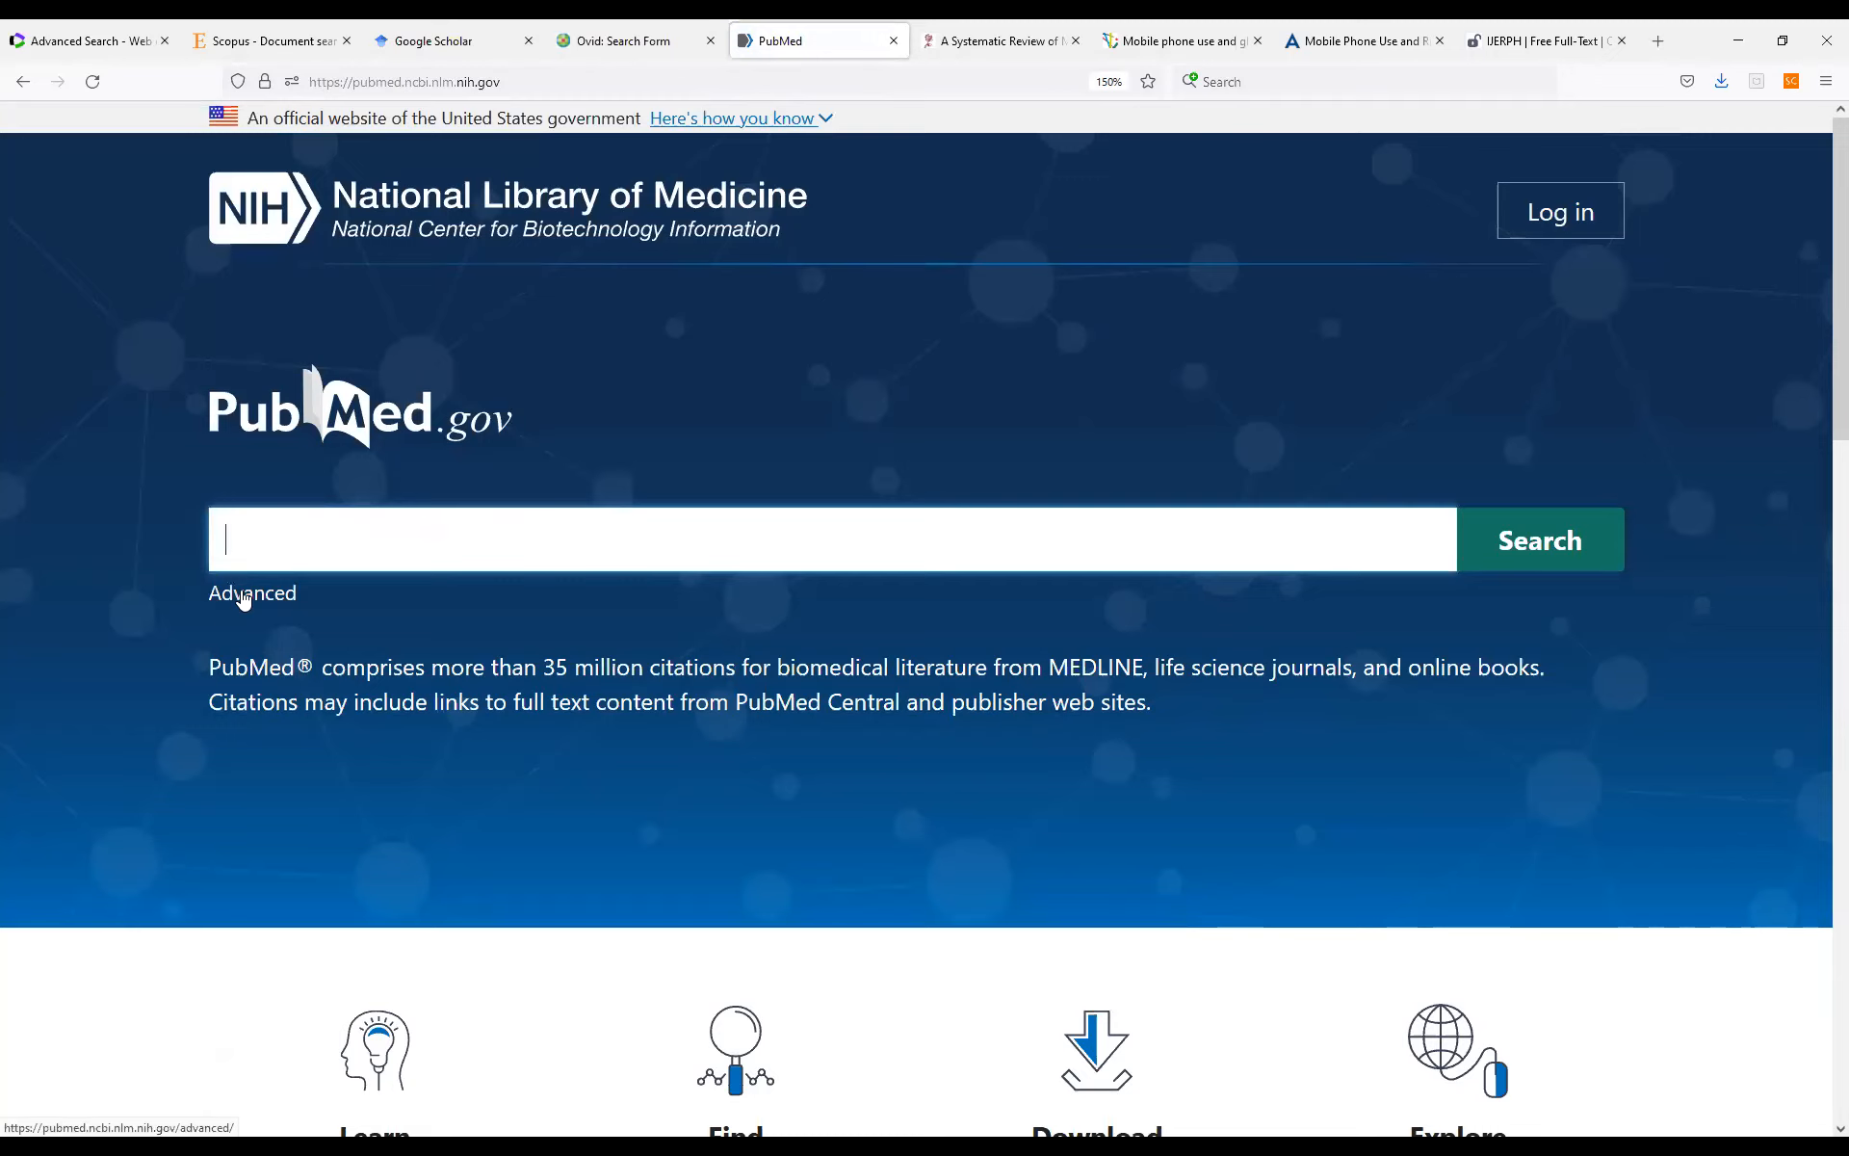
{"action": "left_click", "coordinate": [244, 598]}
Delete the entire PubMed search history and confirm the deletion.
{"action": "scroll", "coordinate": [814, 751], "scroll_direction": "down", "scroll_amount": 5}
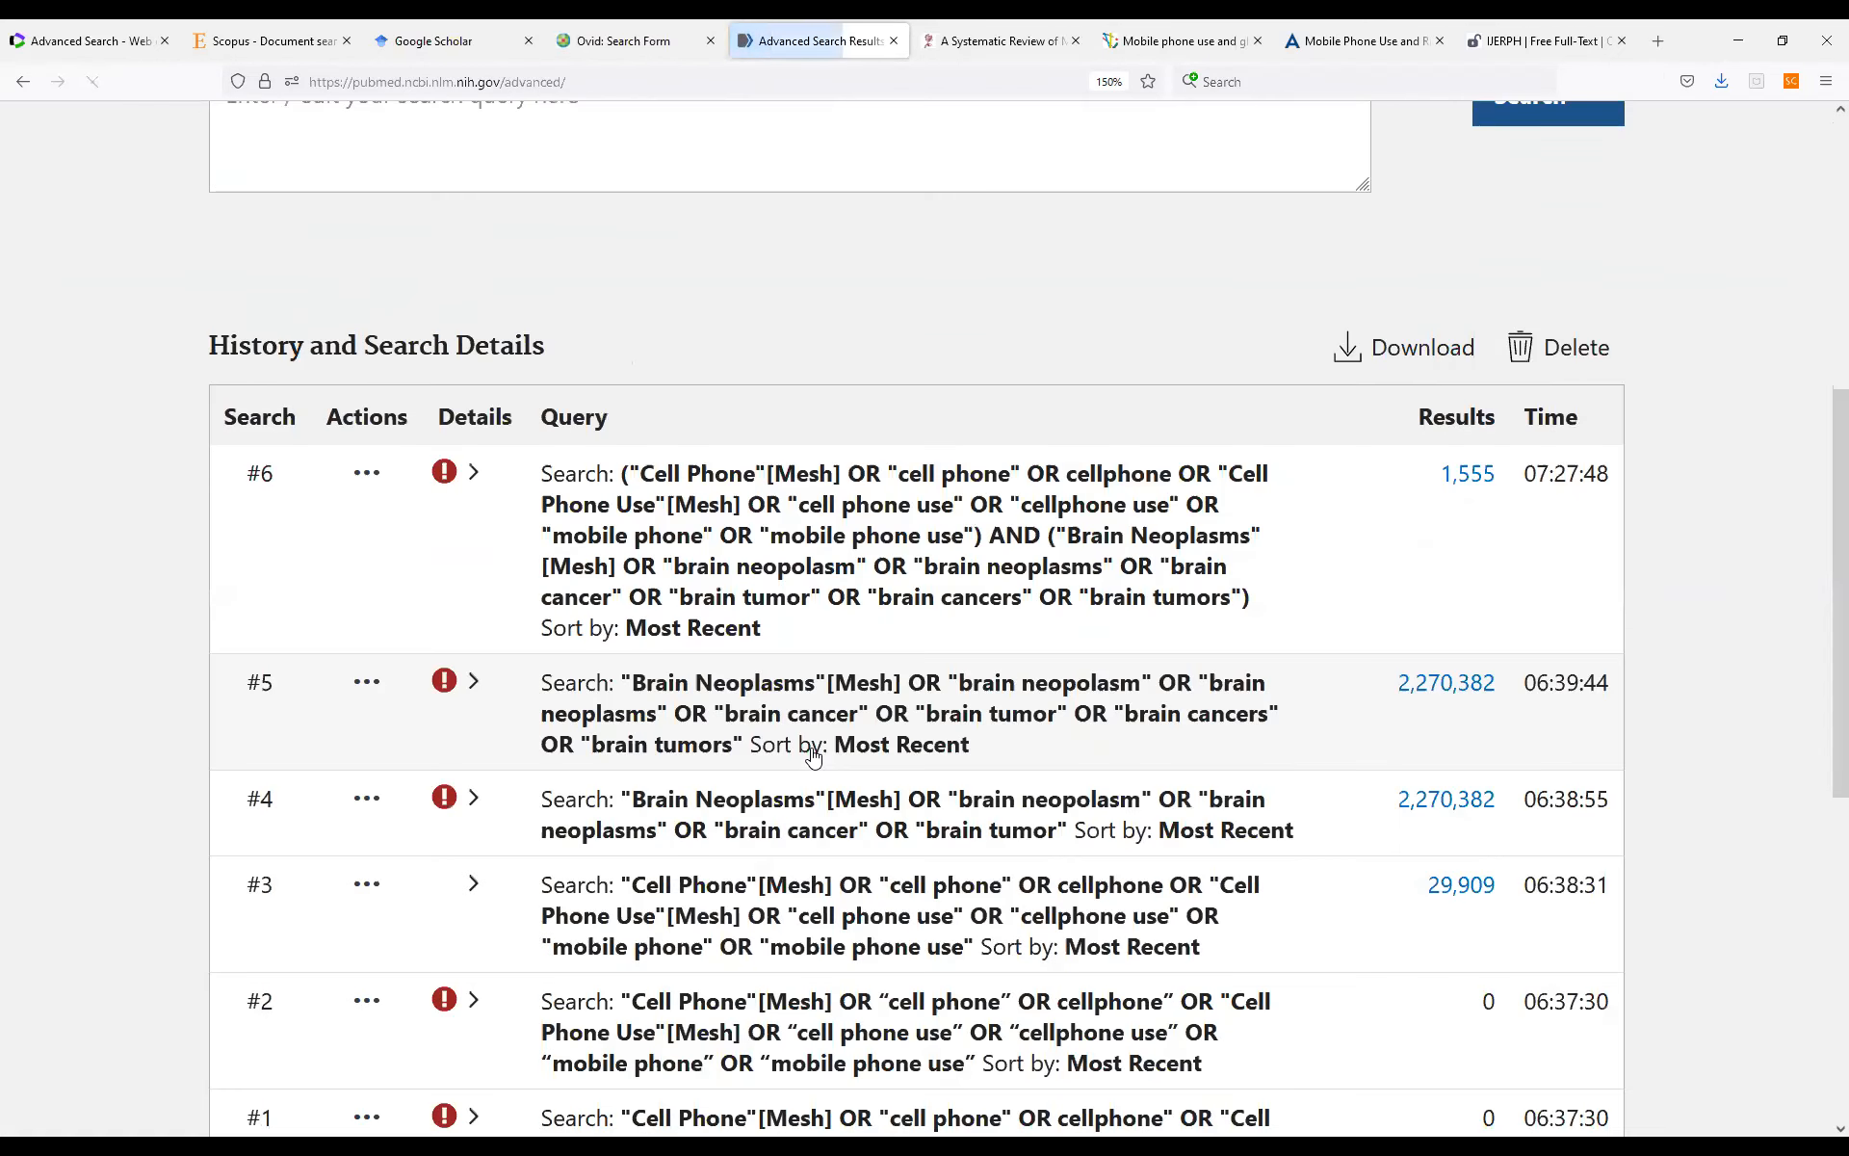
{"action": "scroll", "coordinate": [814, 751], "scroll_direction": "up", "scroll_amount": 3}
{"action": "left_click", "coordinate": [1520, 651]}
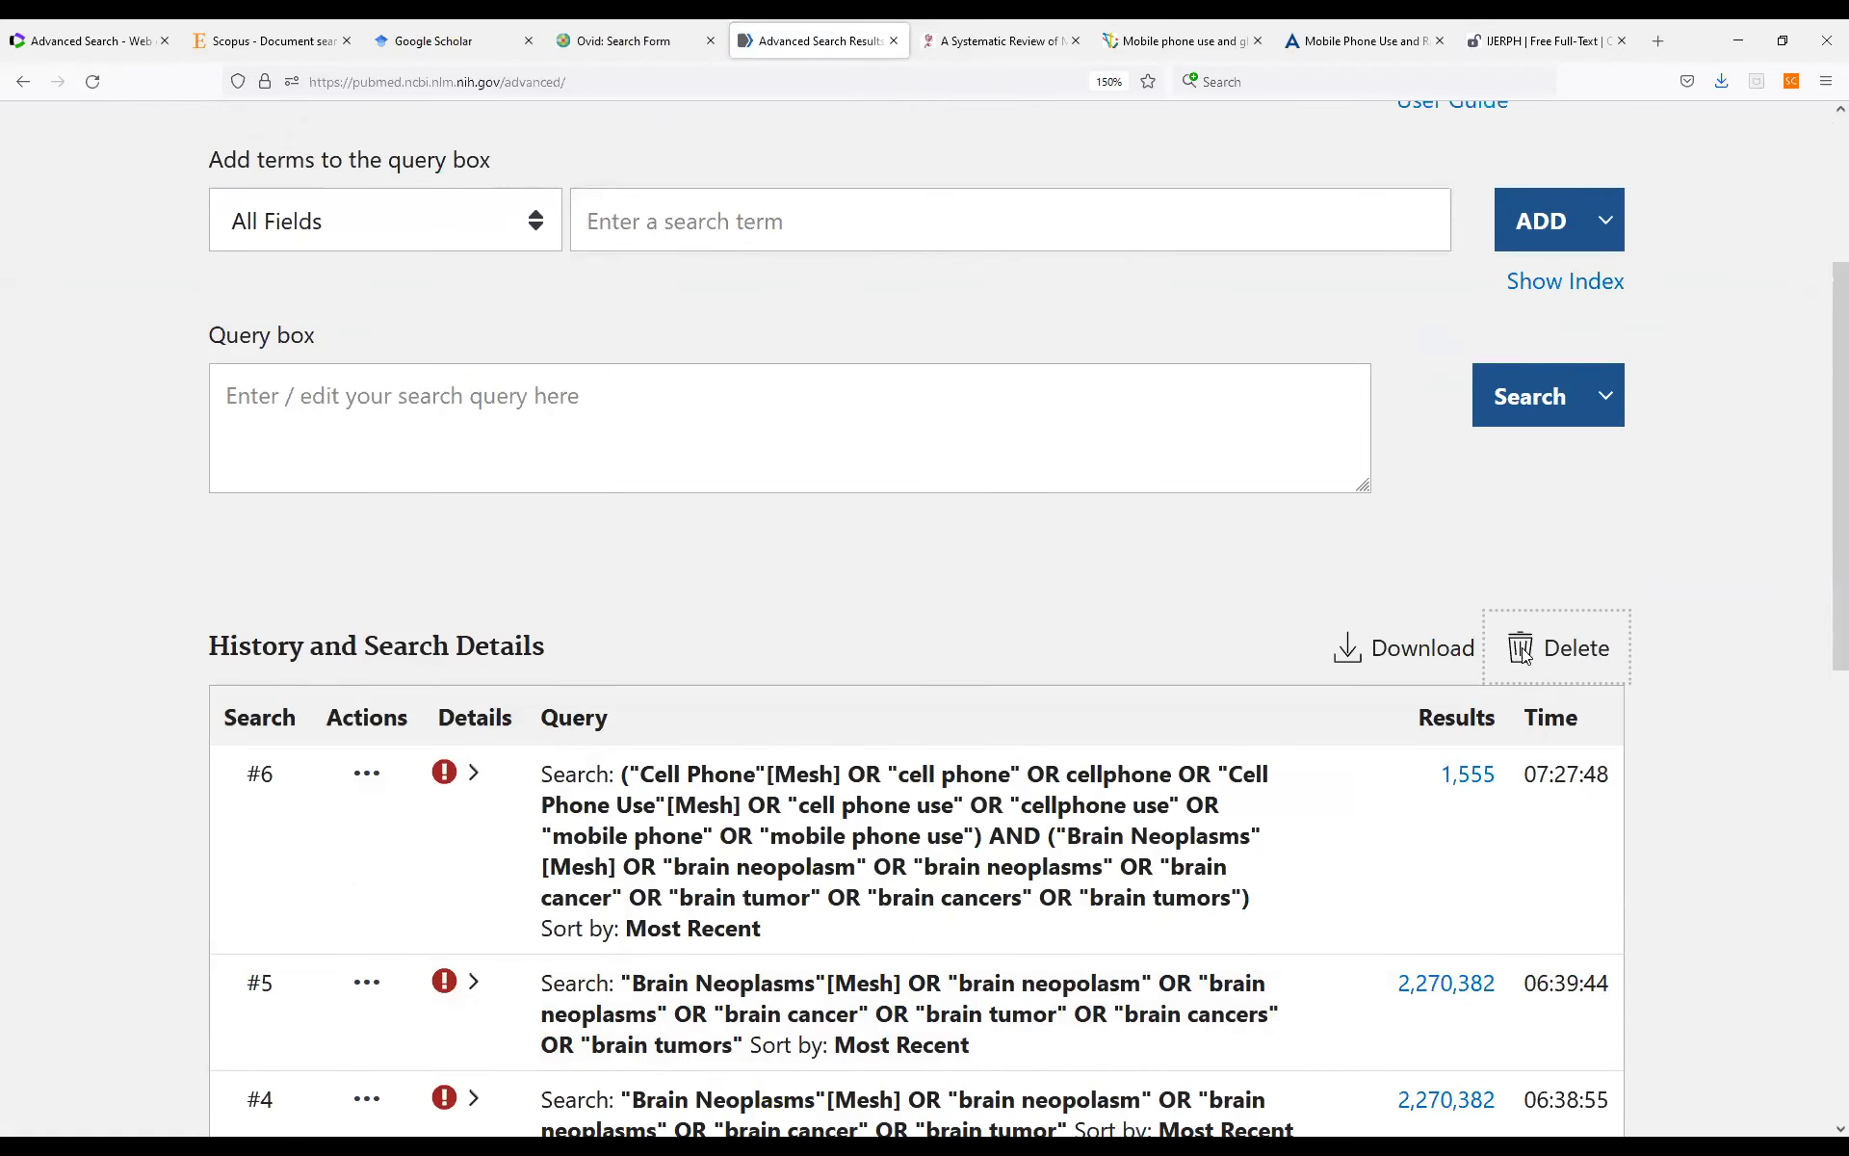
{"action": "left_click", "coordinate": [976, 649]}
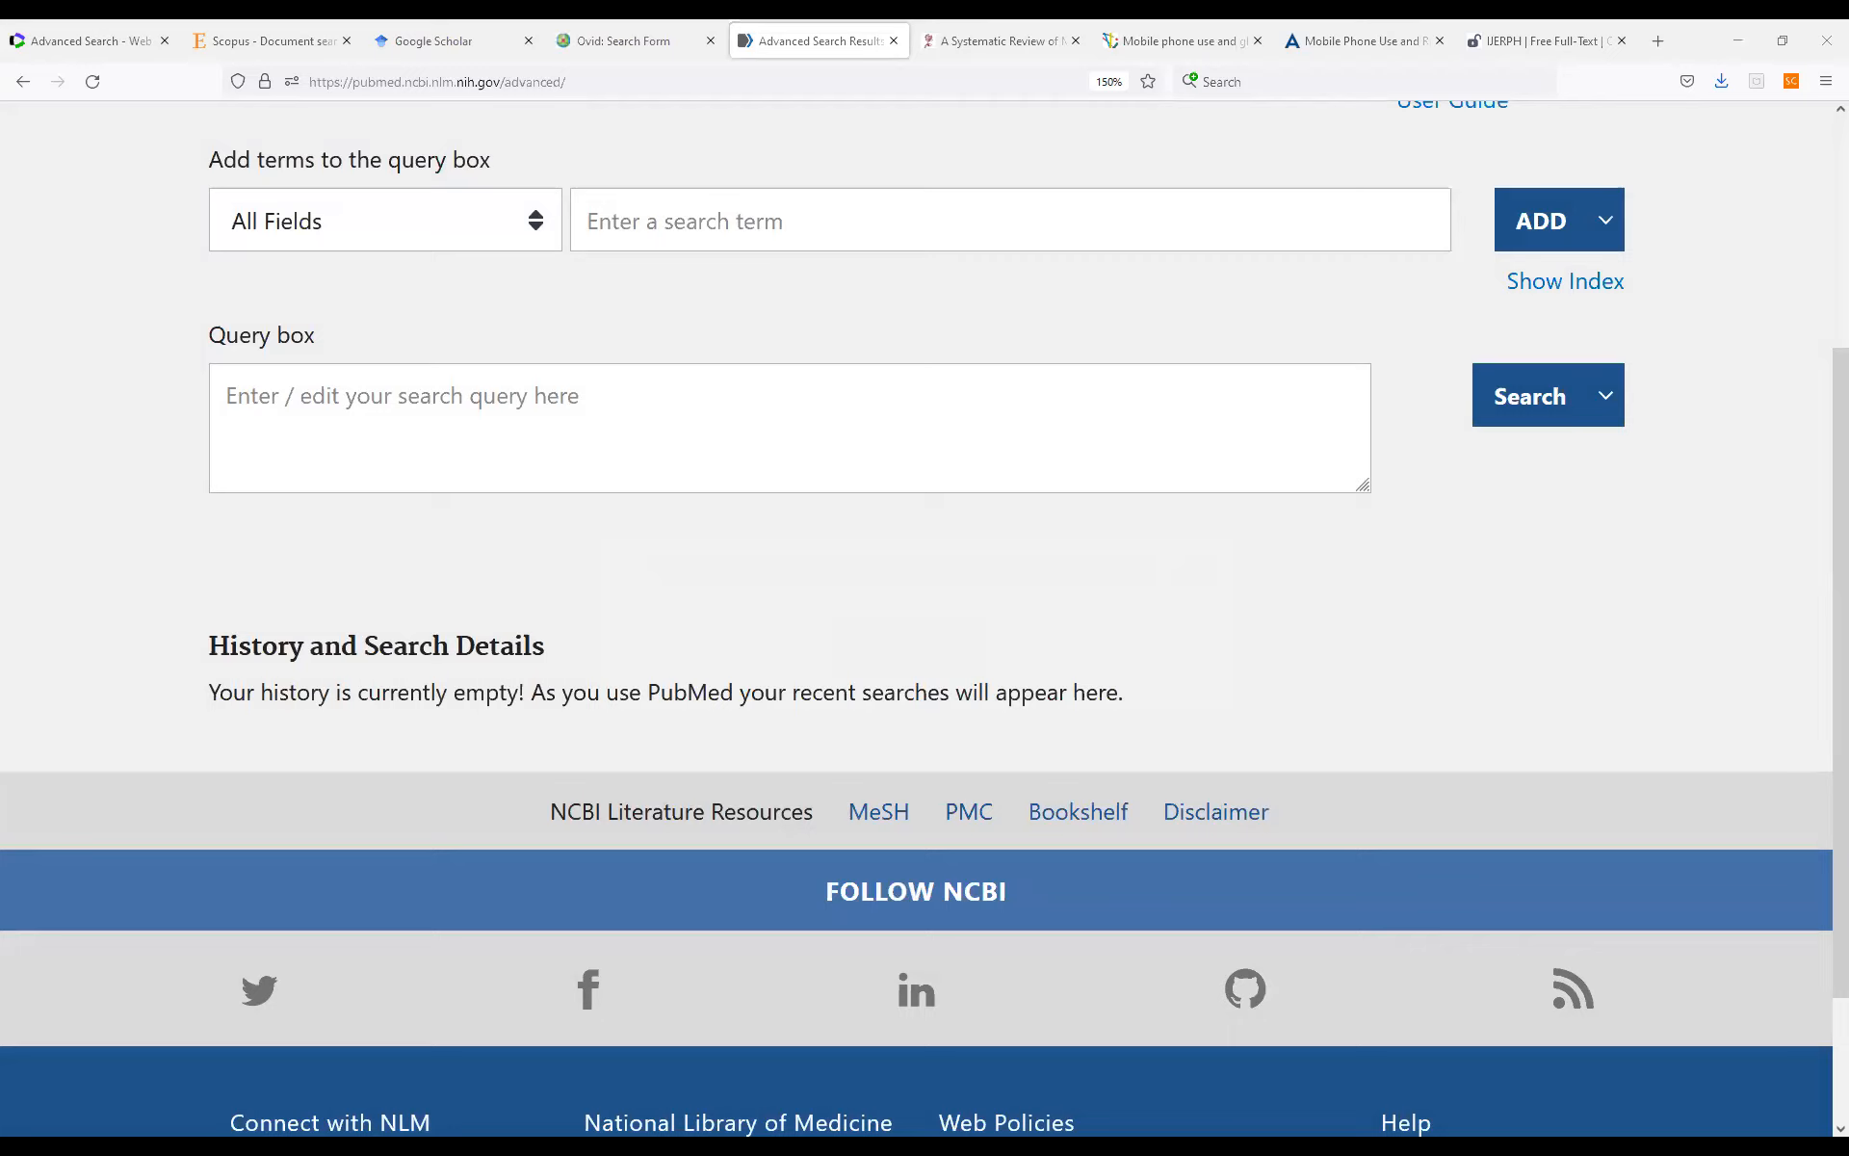
Search for "Cell Phone"[Mesh] OR "cell phone" OR cellphone OR "Cell Phone Use"[Mesh] OR "cell phone use" OR "cellphone use" OR "mobile phone" OR "mobile phone use".
{"action": "left_click", "coordinate": [462, 404]}
{"action": "type", "text": "\"Cell Phone\"[Mesh] OR \"cell phone\" OR cellphone OR \"Cell Phone Use\"[Mesh] OR \"cell phone use\" OR \"cellphone use\" OR \"mobile phone\" OR \"mobile phone use\""}
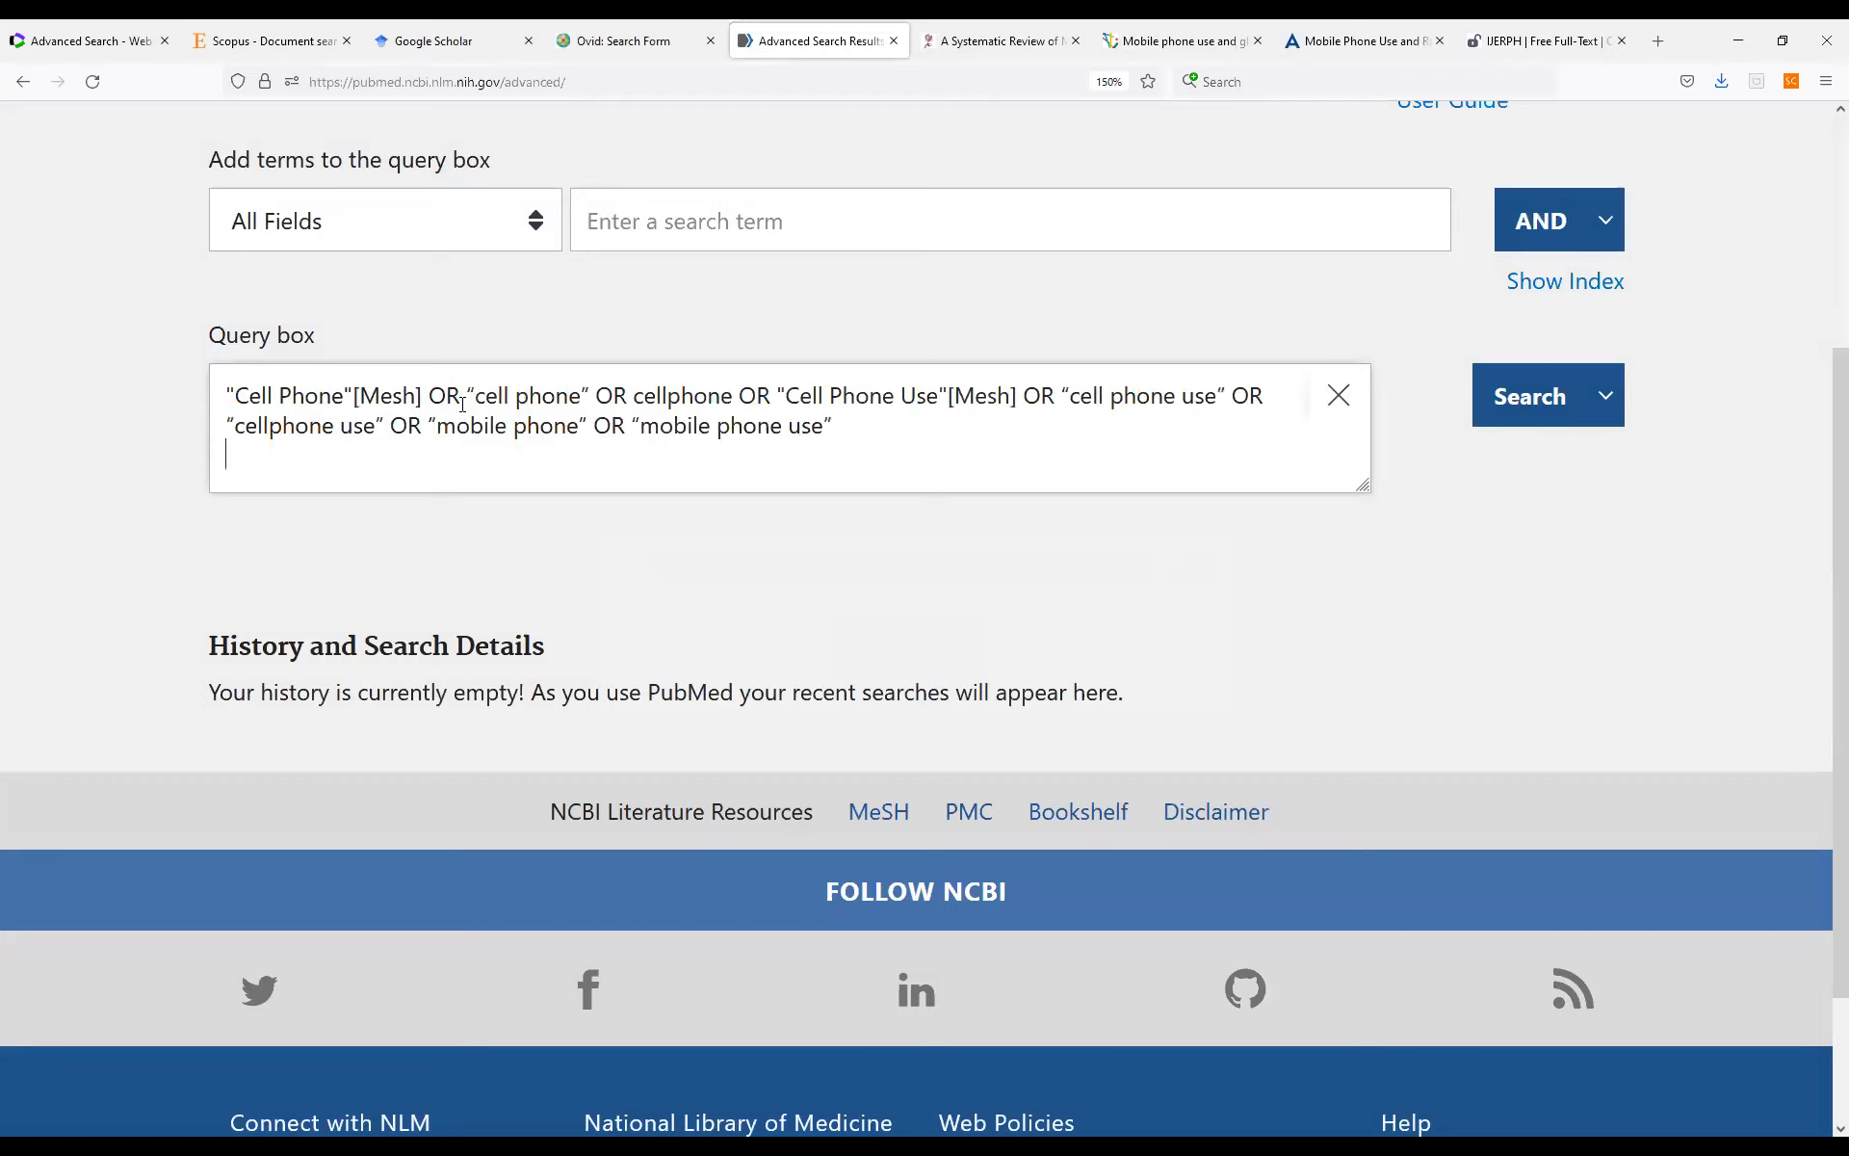
{"action": "left_click", "coordinate": [1496, 402]}
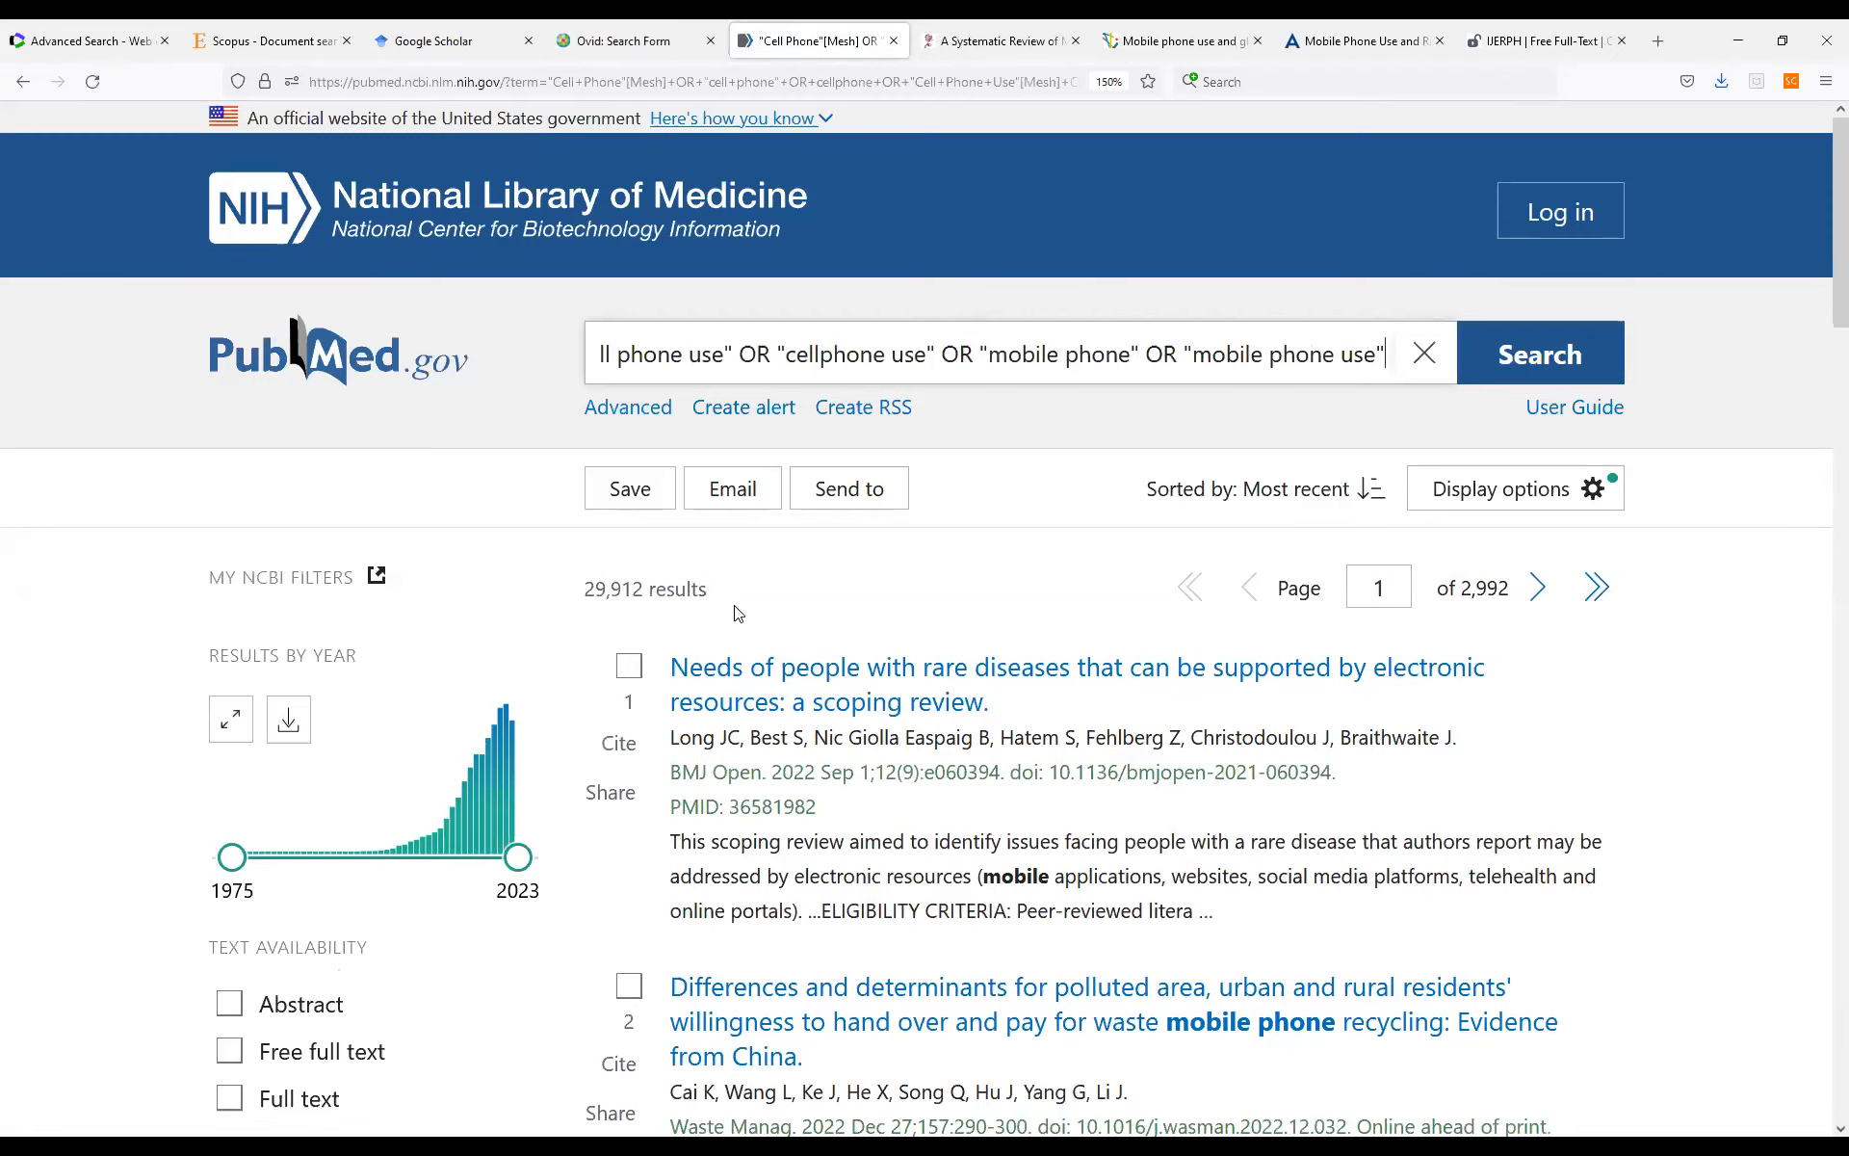
Run another advanced search for "Brain Neoplasms"[Mesh] OR "brain neoplasms" OR "brain cancer" OR "brain tumor" OR "brain cancers" OR "brain tumors".
{"action": "left_click", "coordinate": [632, 410]}
{"action": "scroll", "coordinate": [1015, 726], "scroll_direction": "down", "scroll_amount": 1}
{"action": "scroll", "coordinate": [1015, 726], "scroll_direction": "down", "scroll_amount": 3}
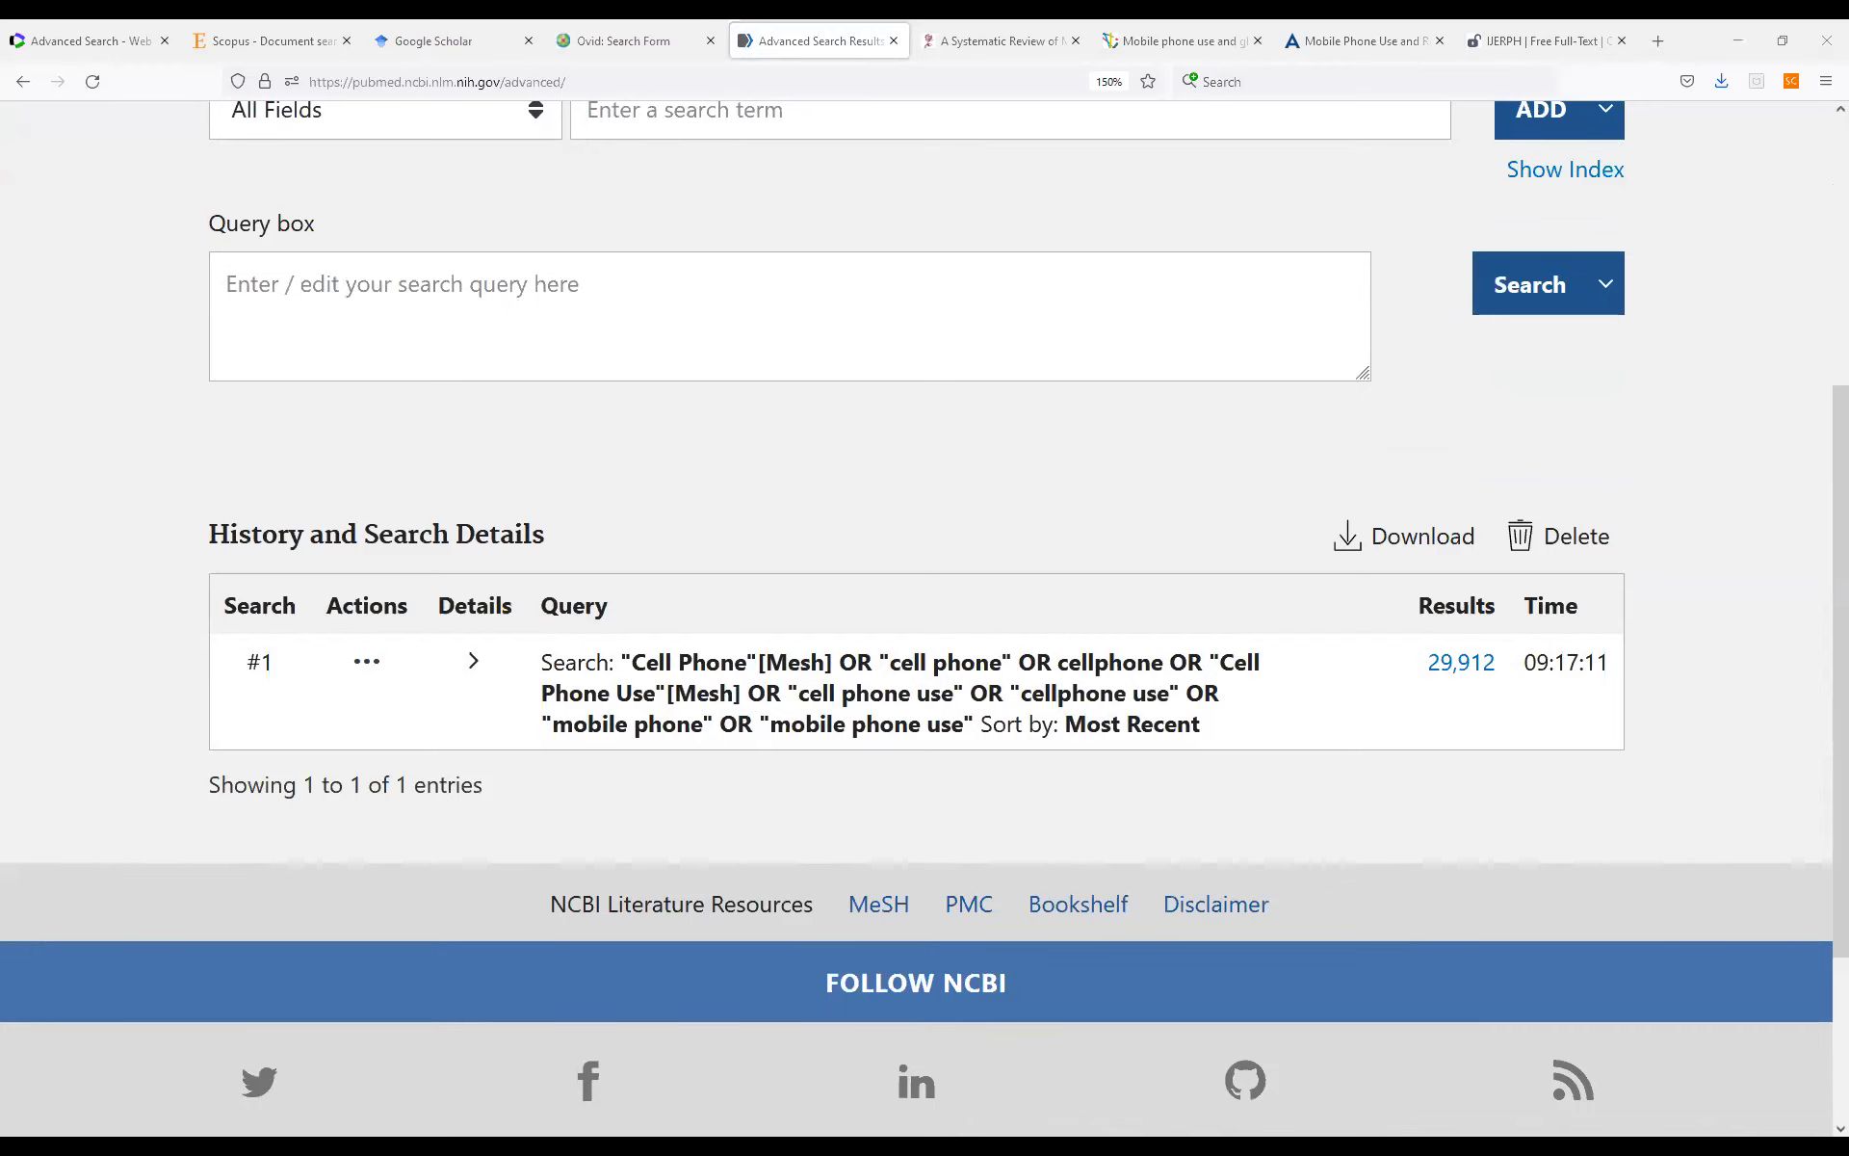
{"action": "left_click", "coordinate": [439, 314]}
{"action": "type", "text": "\"Brain Neoplasms\"[Mesh] OR \"brain neoplasms\" OR \"brain cancer\" OR \"brain tumor\" OR \"brain cancers\" OR \"brain tumors\""}
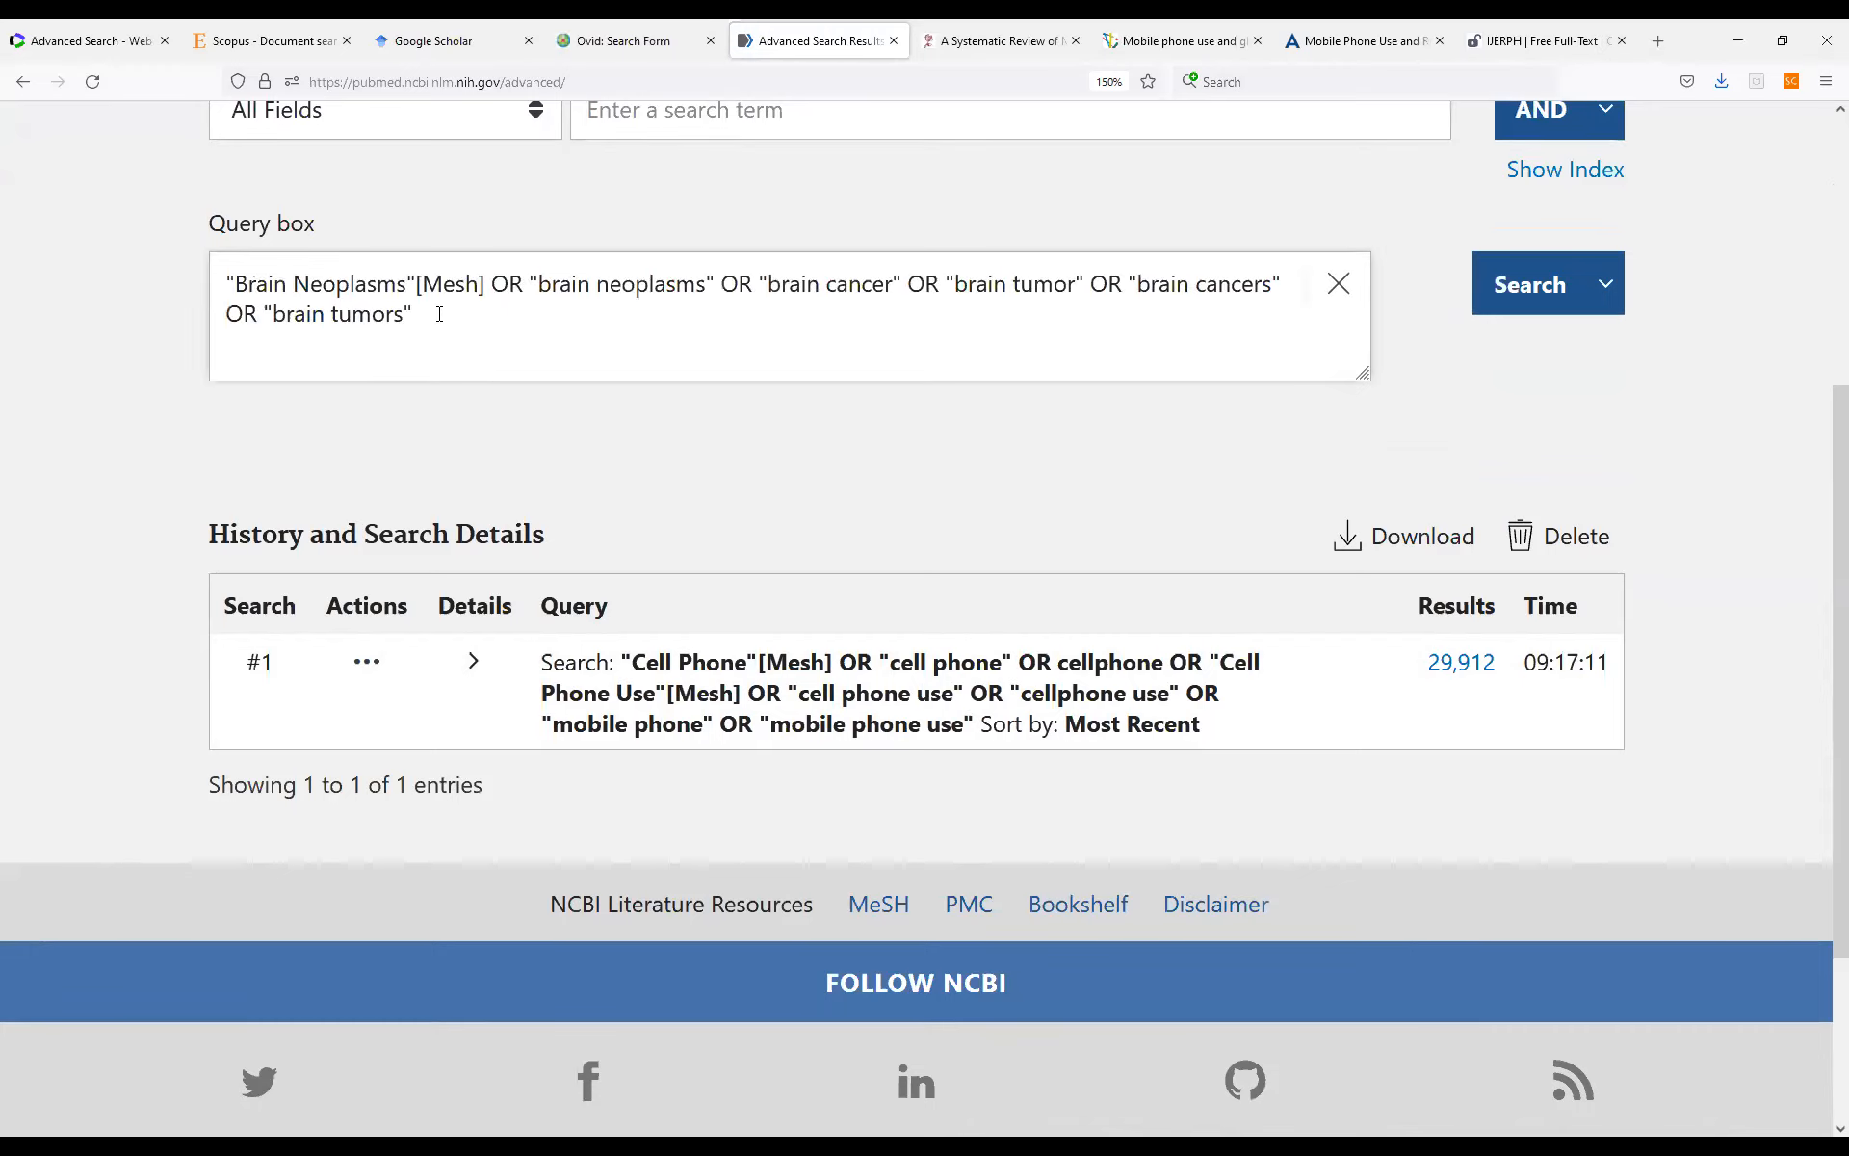
{"action": "left_click", "coordinate": [1526, 303]}
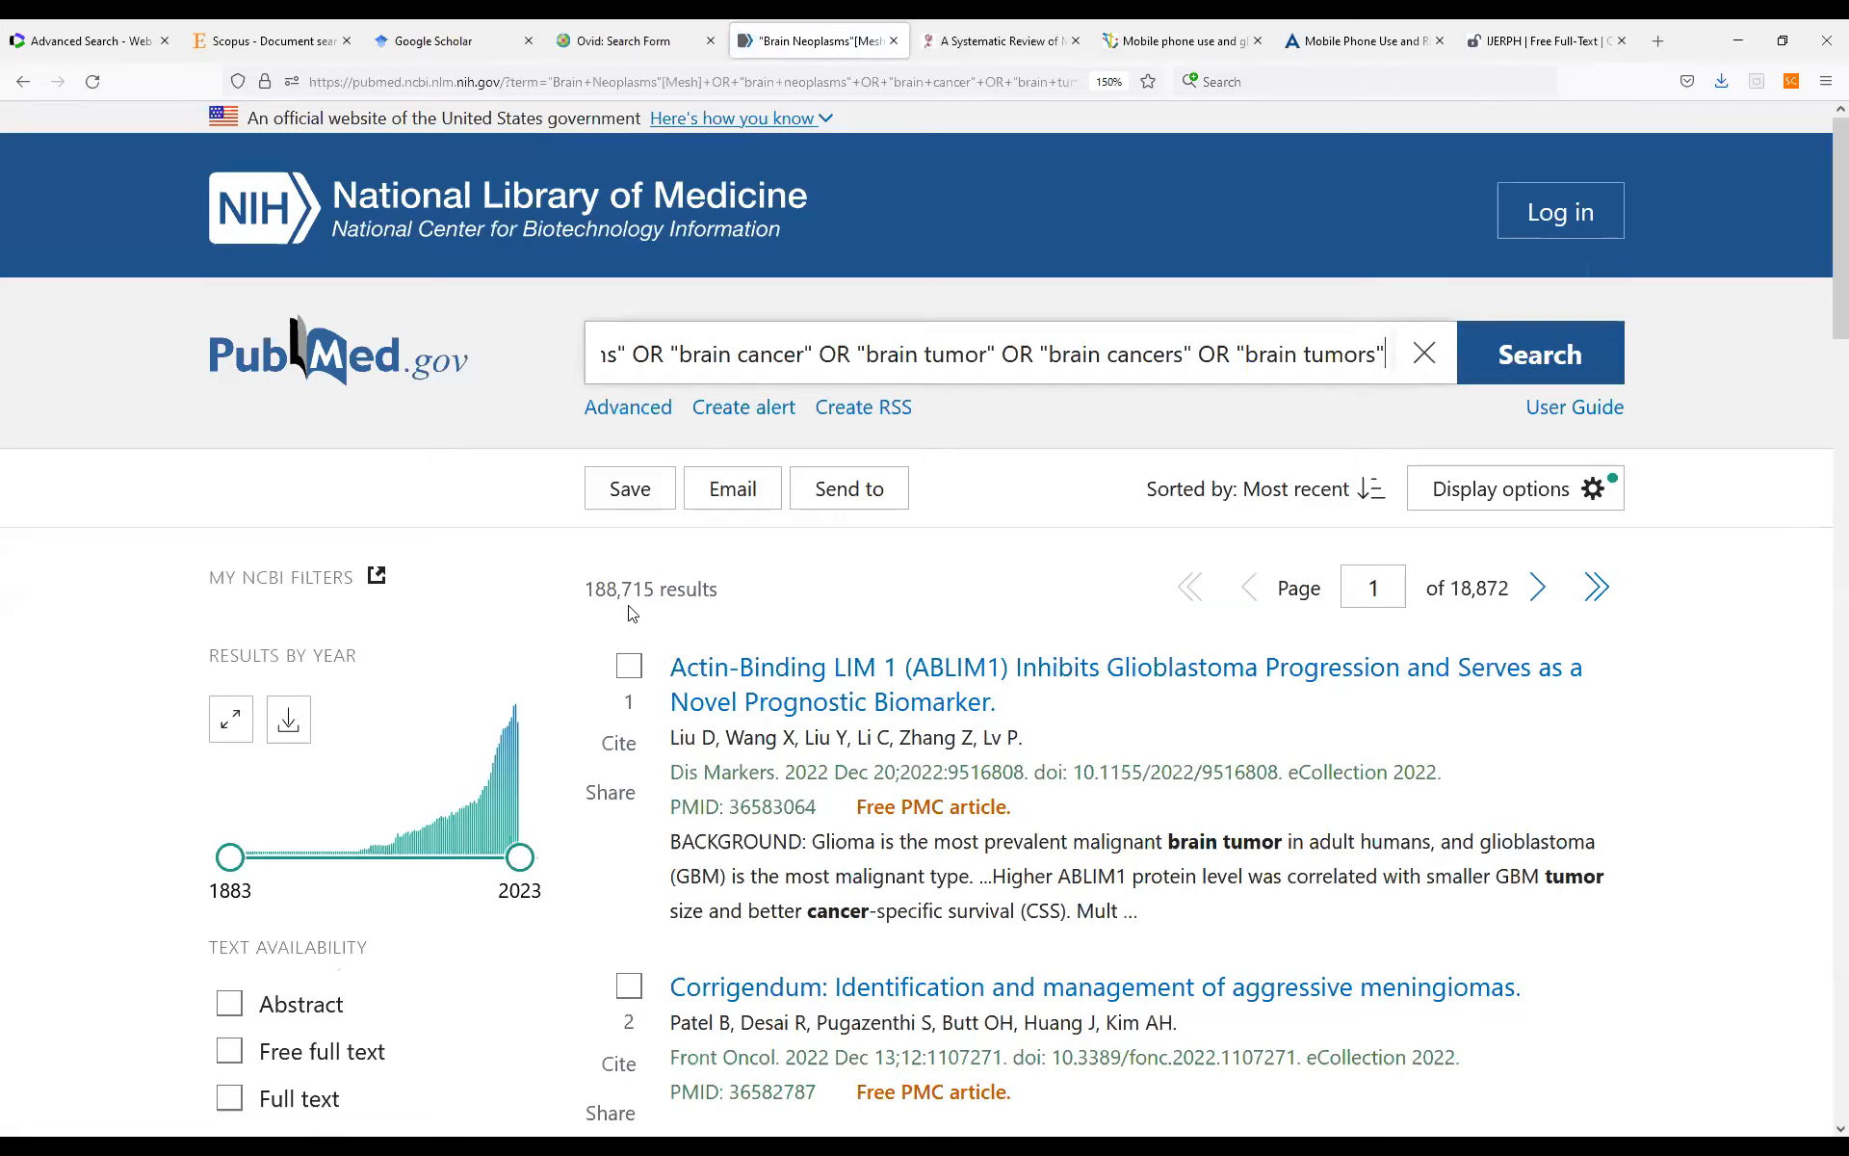
Build a combined query in advanced search from history search #1 and search #2, joined with AND.
{"action": "left_click", "coordinate": [644, 408]}
{"action": "scroll", "coordinate": [1006, 759], "scroll_direction": "down", "scroll_amount": 5}
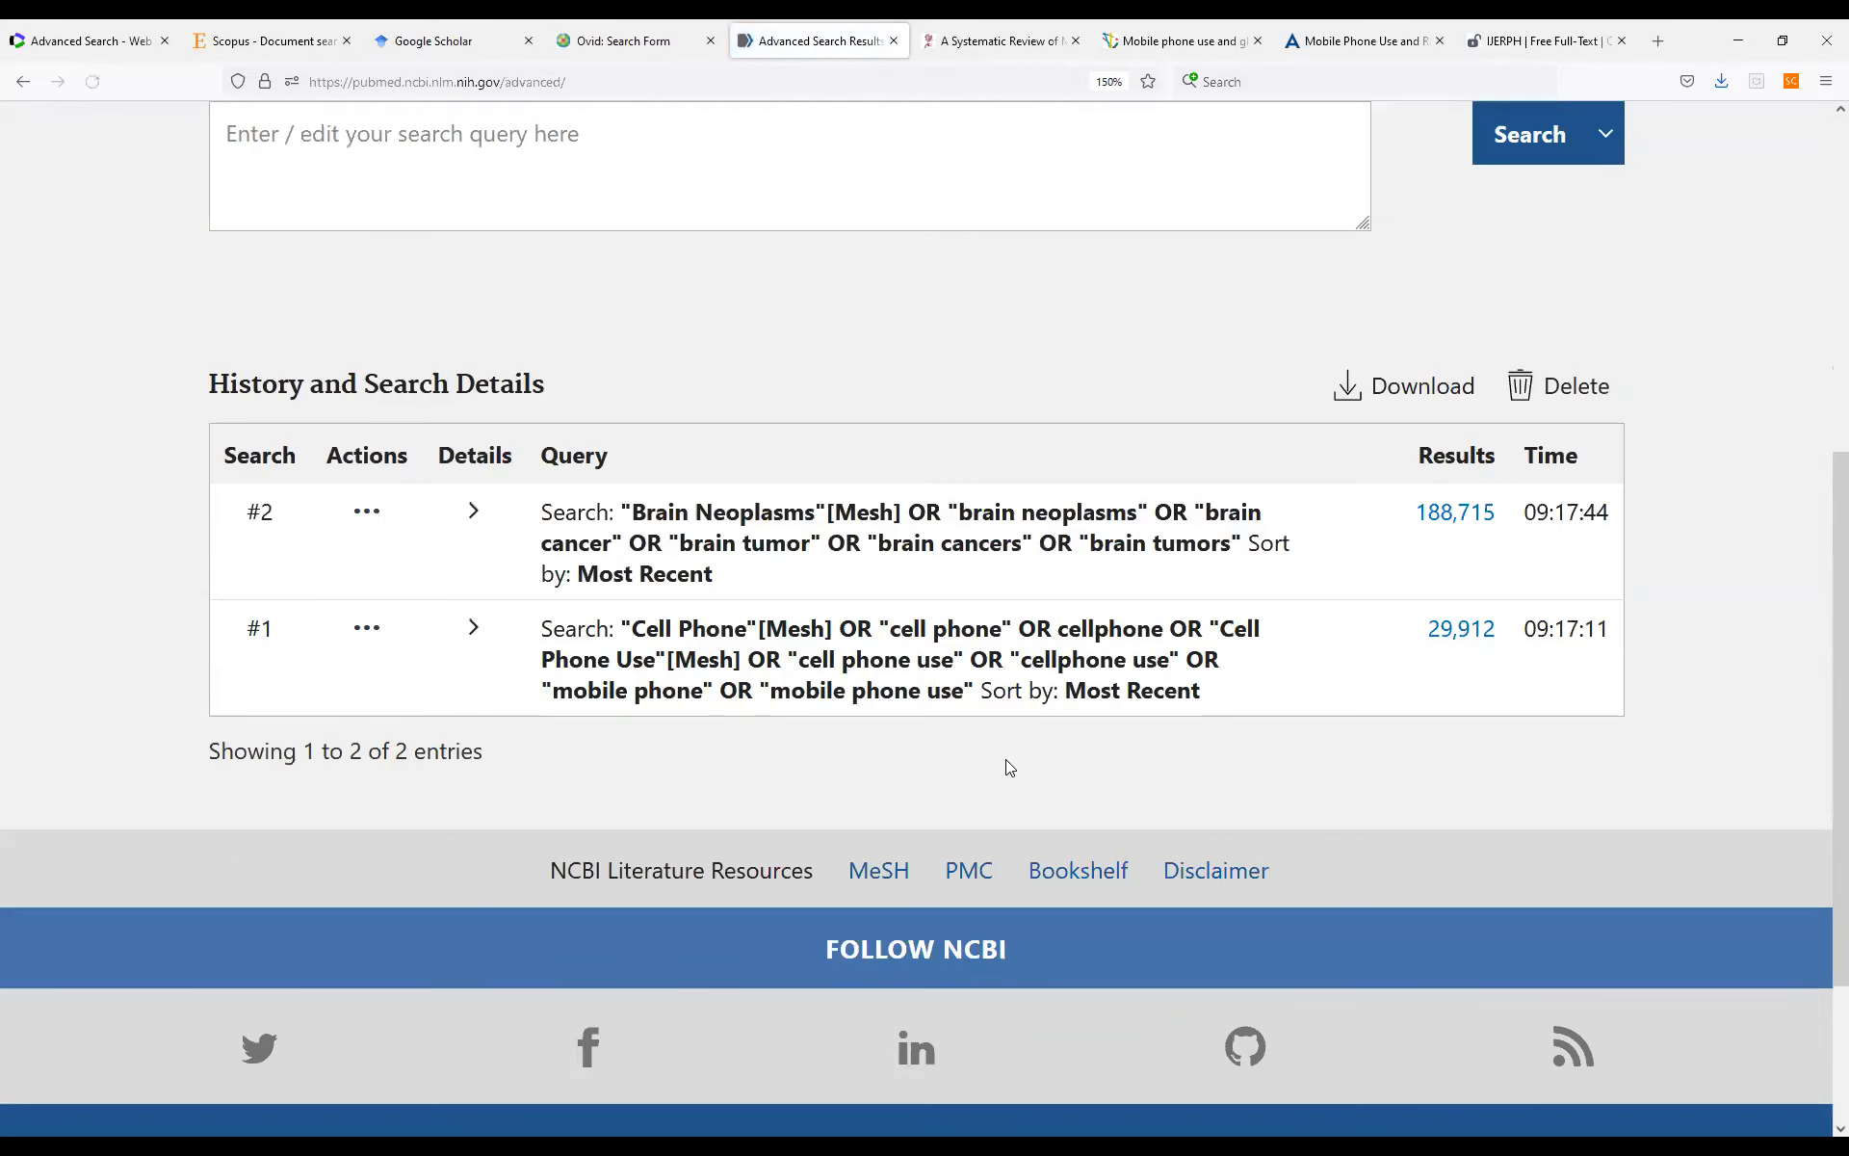
{"action": "scroll", "coordinate": [1006, 759], "scroll_direction": "up", "scroll_amount": 2}
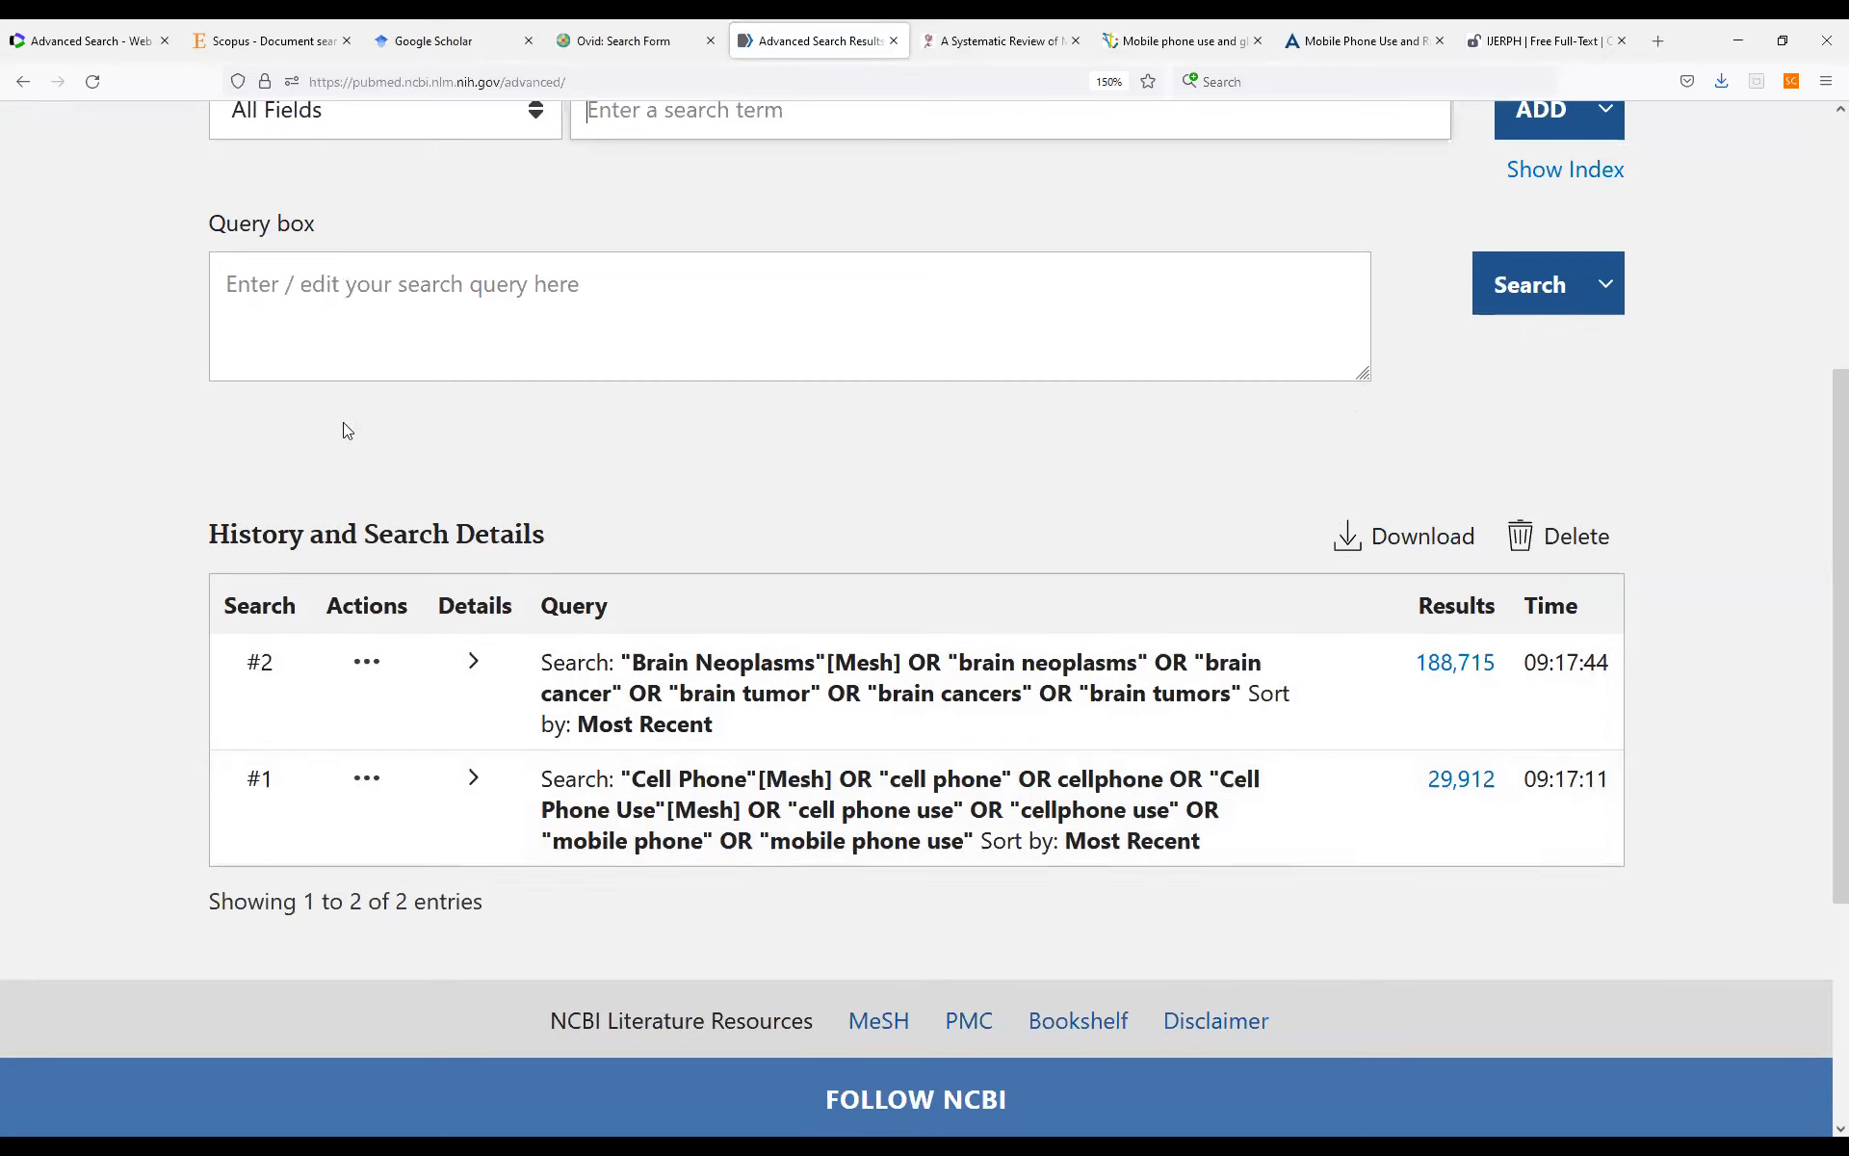
{"action": "left_click", "coordinate": [367, 779]}
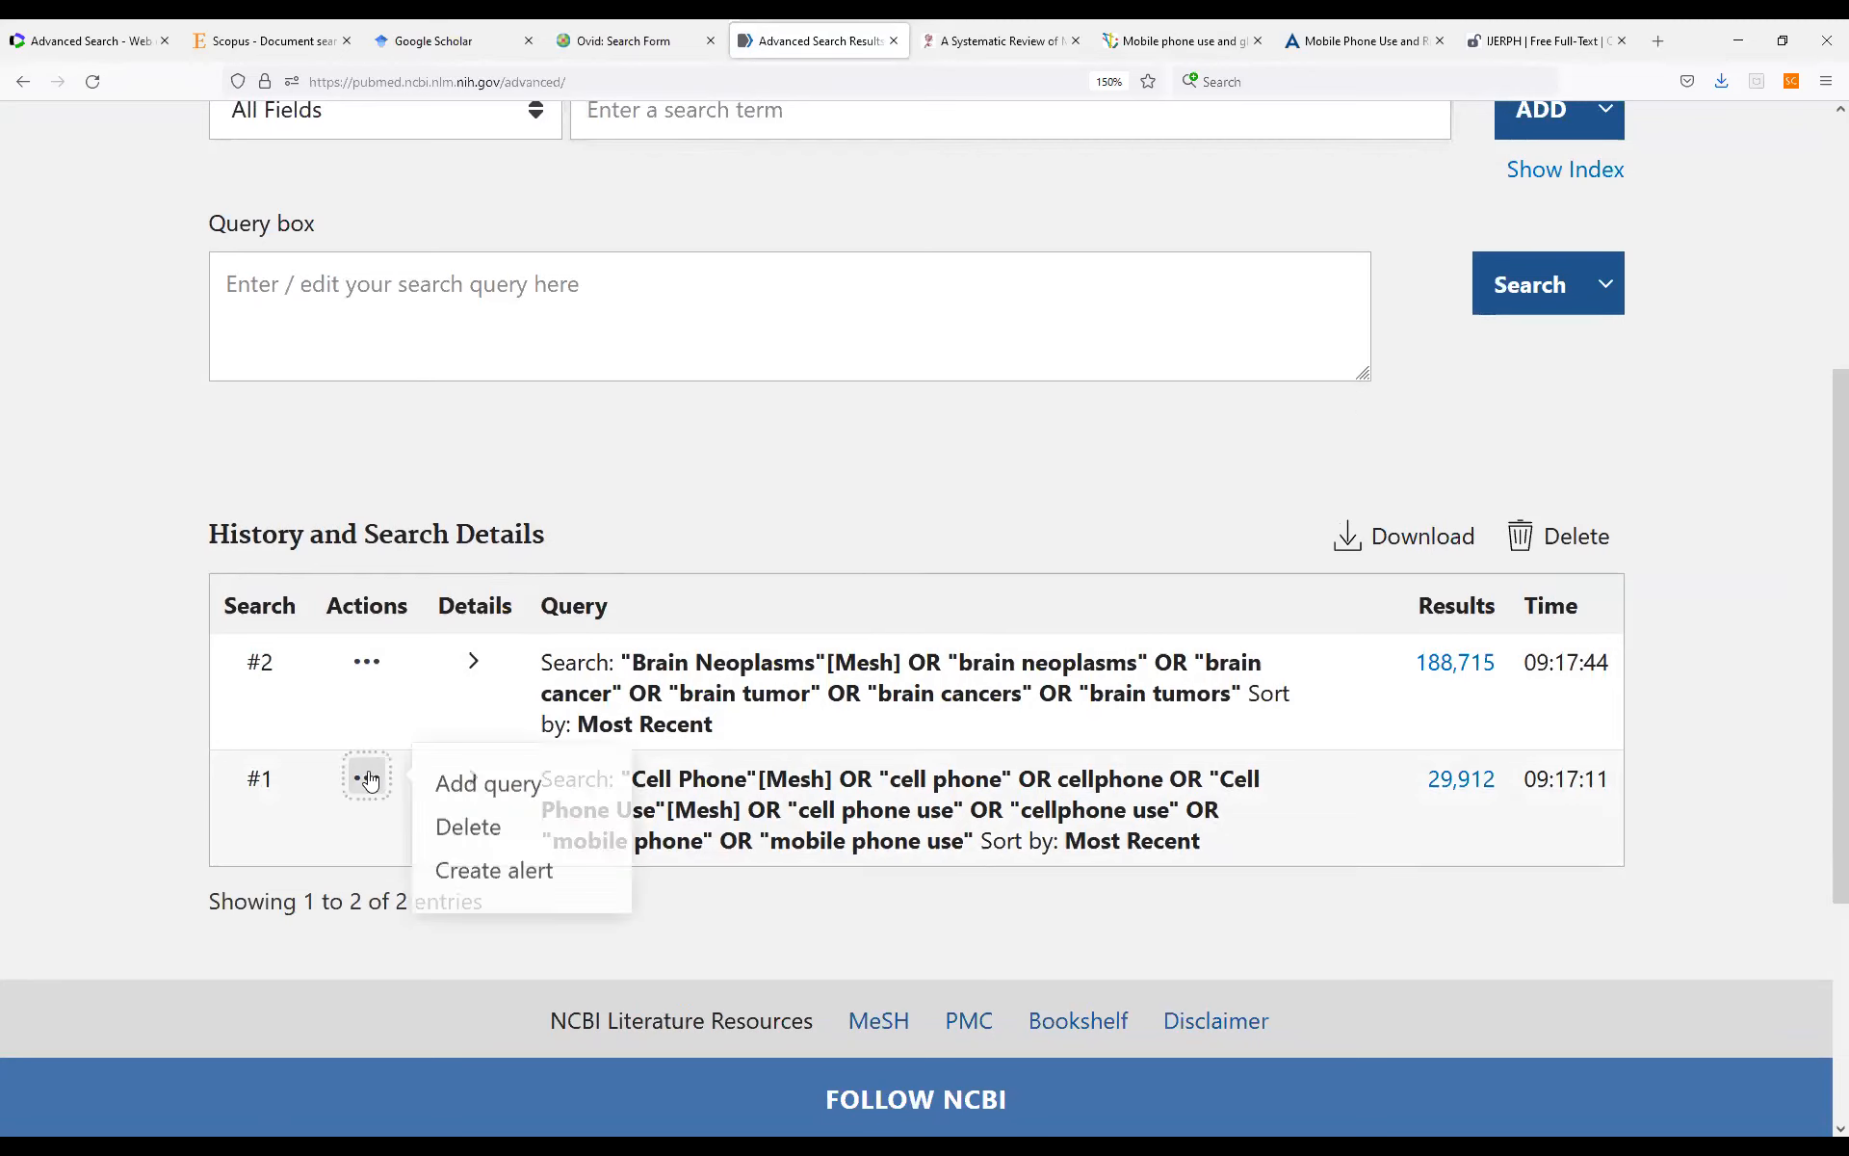
{"action": "left_click", "coordinate": [451, 786]}
{"action": "left_click", "coordinate": [367, 661]}
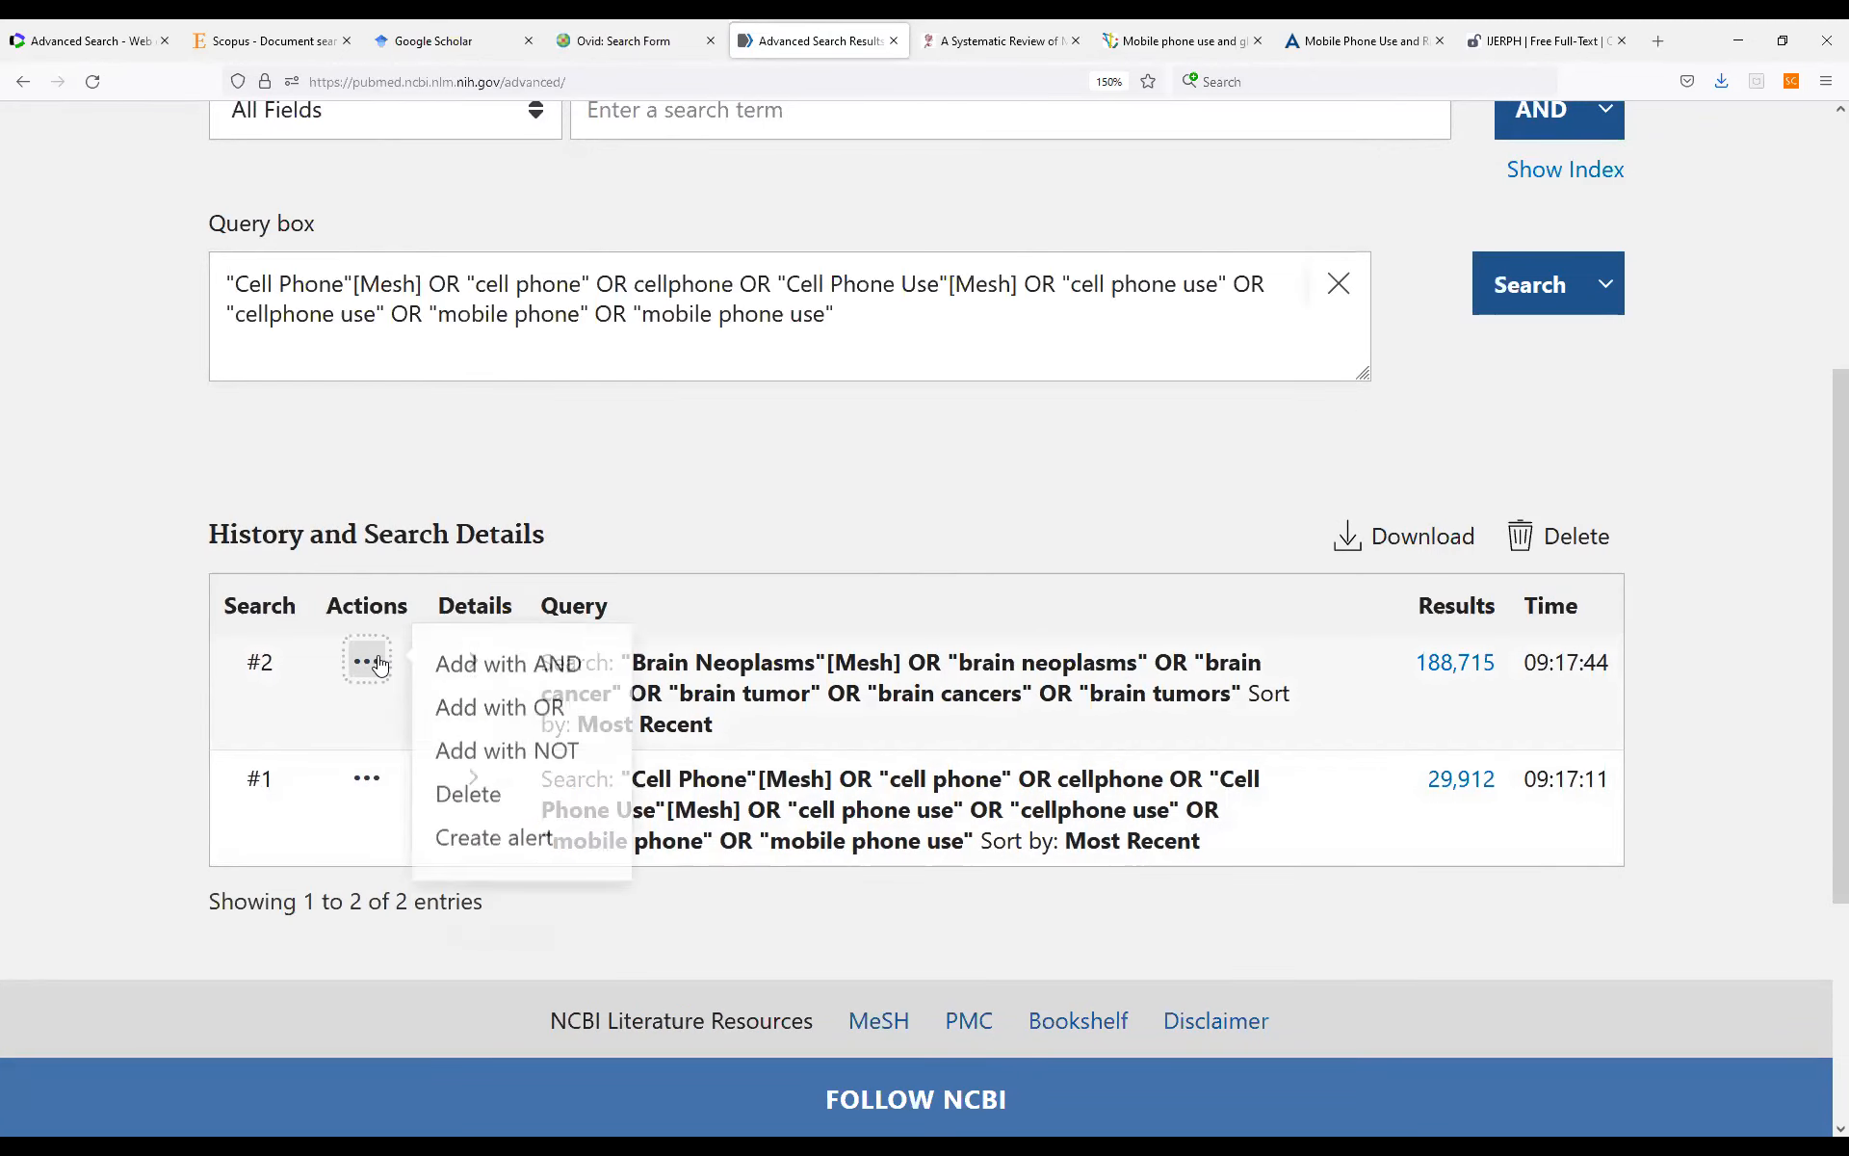
{"action": "left_click", "coordinate": [495, 674]}
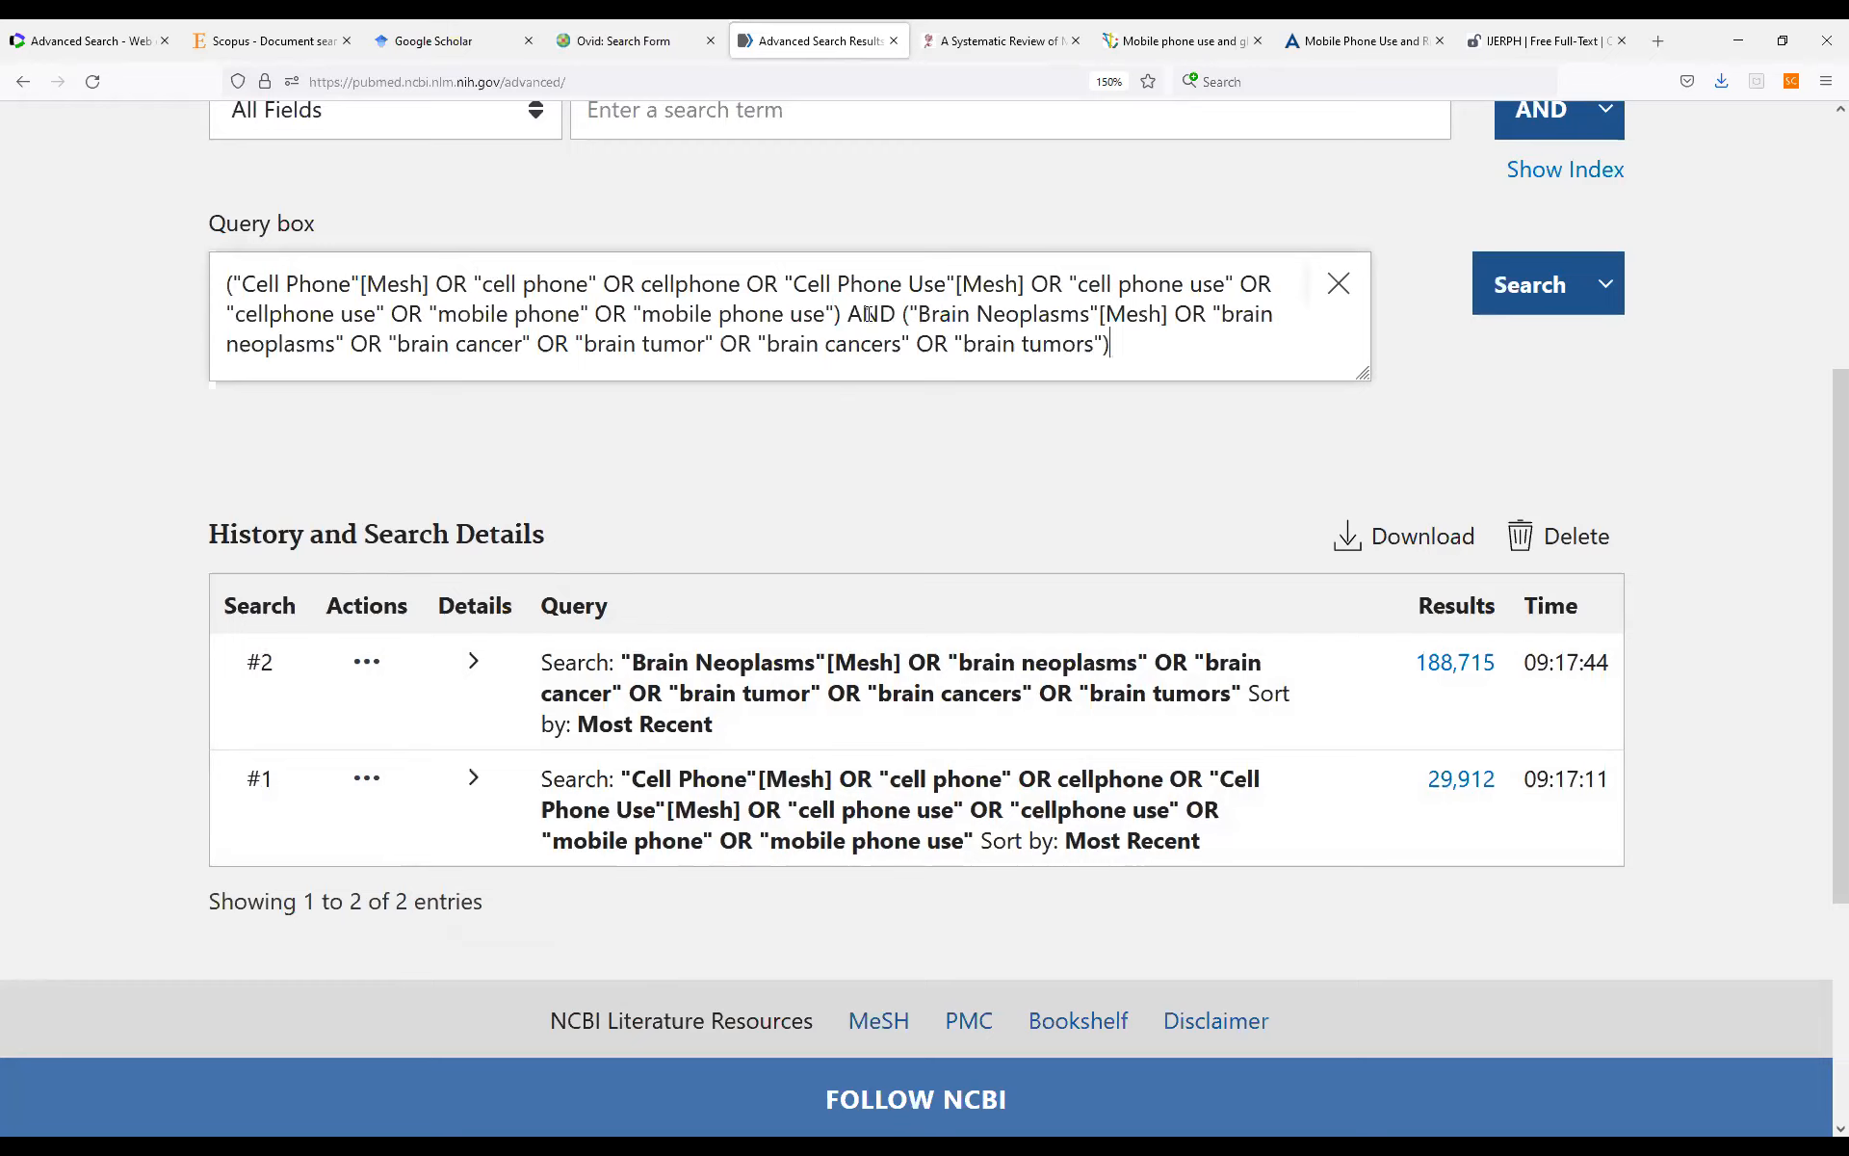
Check the cell phone and brain neoplasms parts of the combined query and run the search.
{"action": "left_click_drag", "start_coordinate": [841, 311], "coordinate": [218, 292]}
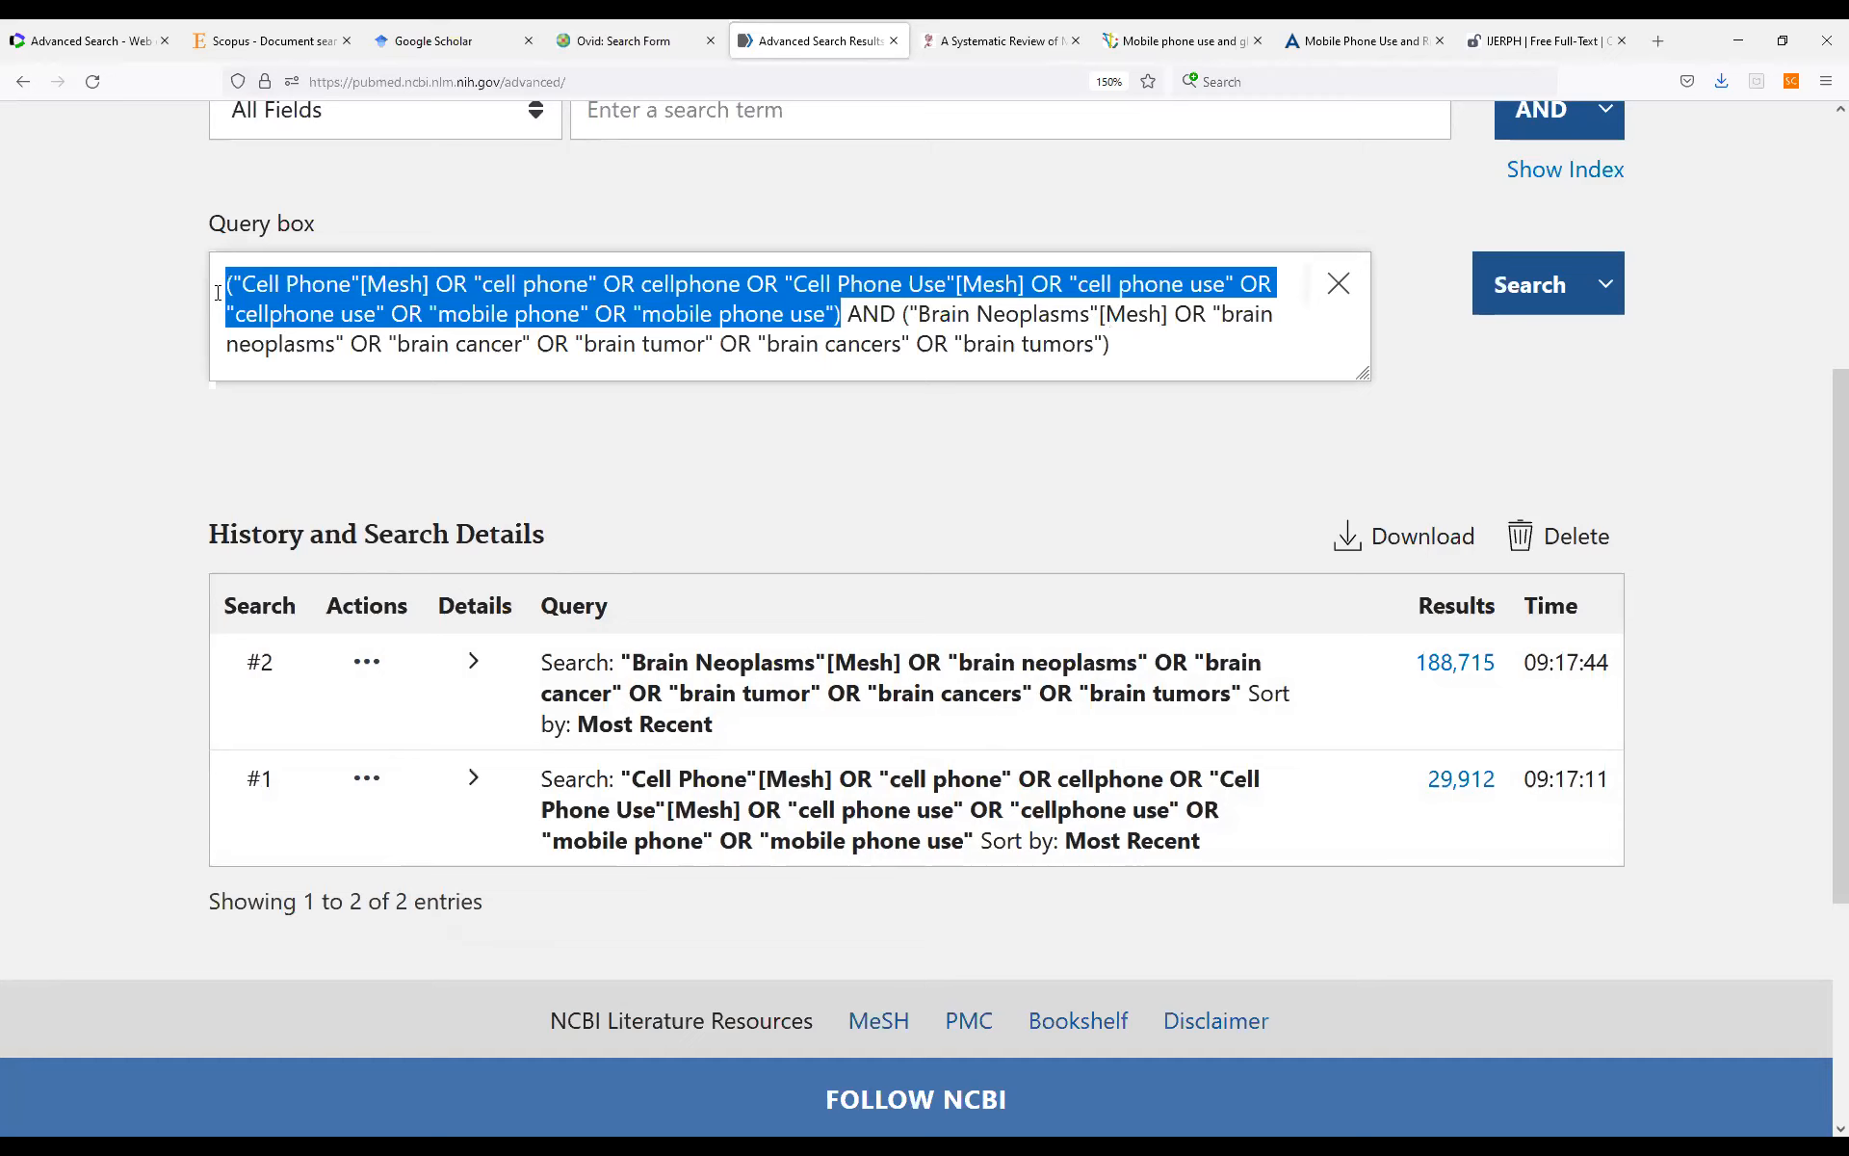
{"action": "left_click_drag", "start_coordinate": [904, 310], "coordinate": [1112, 345]}
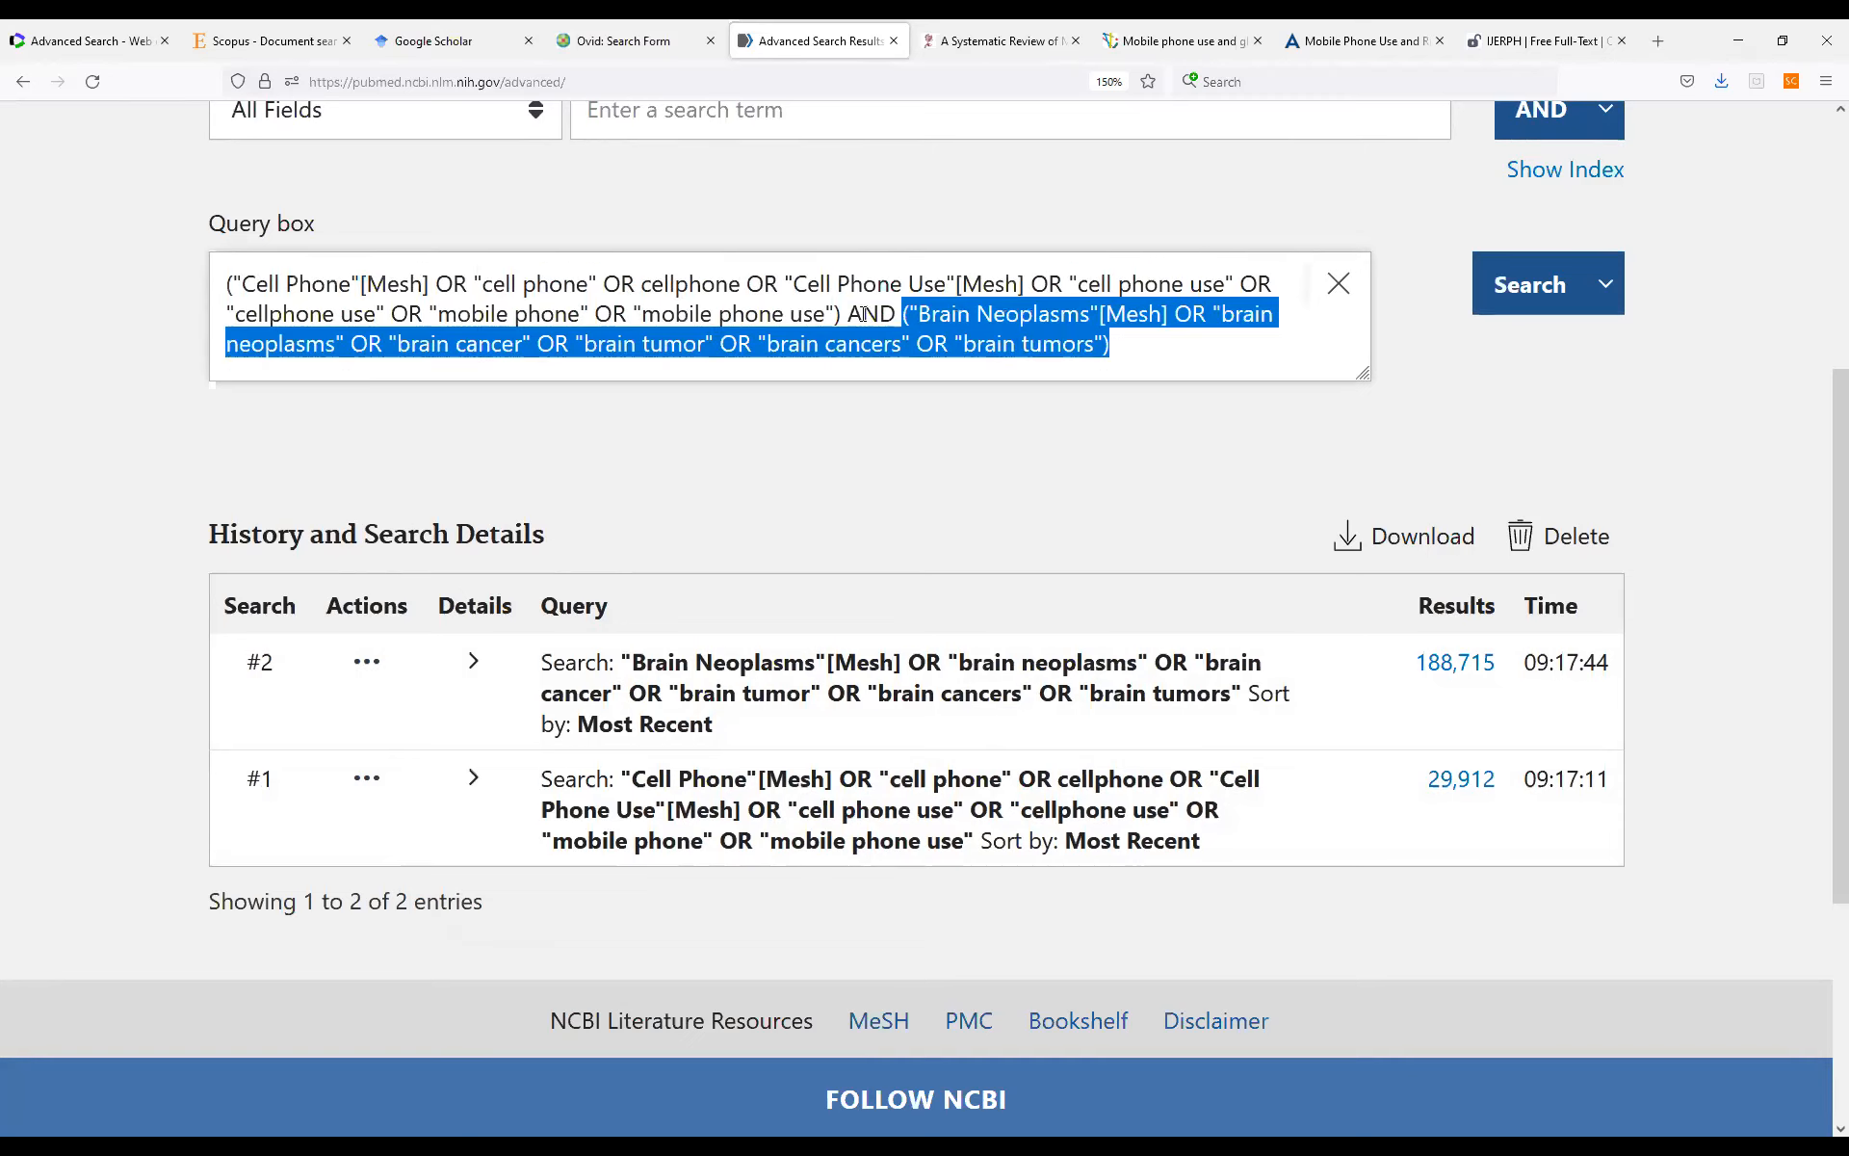
{"action": "left_click", "coordinate": [1529, 289]}
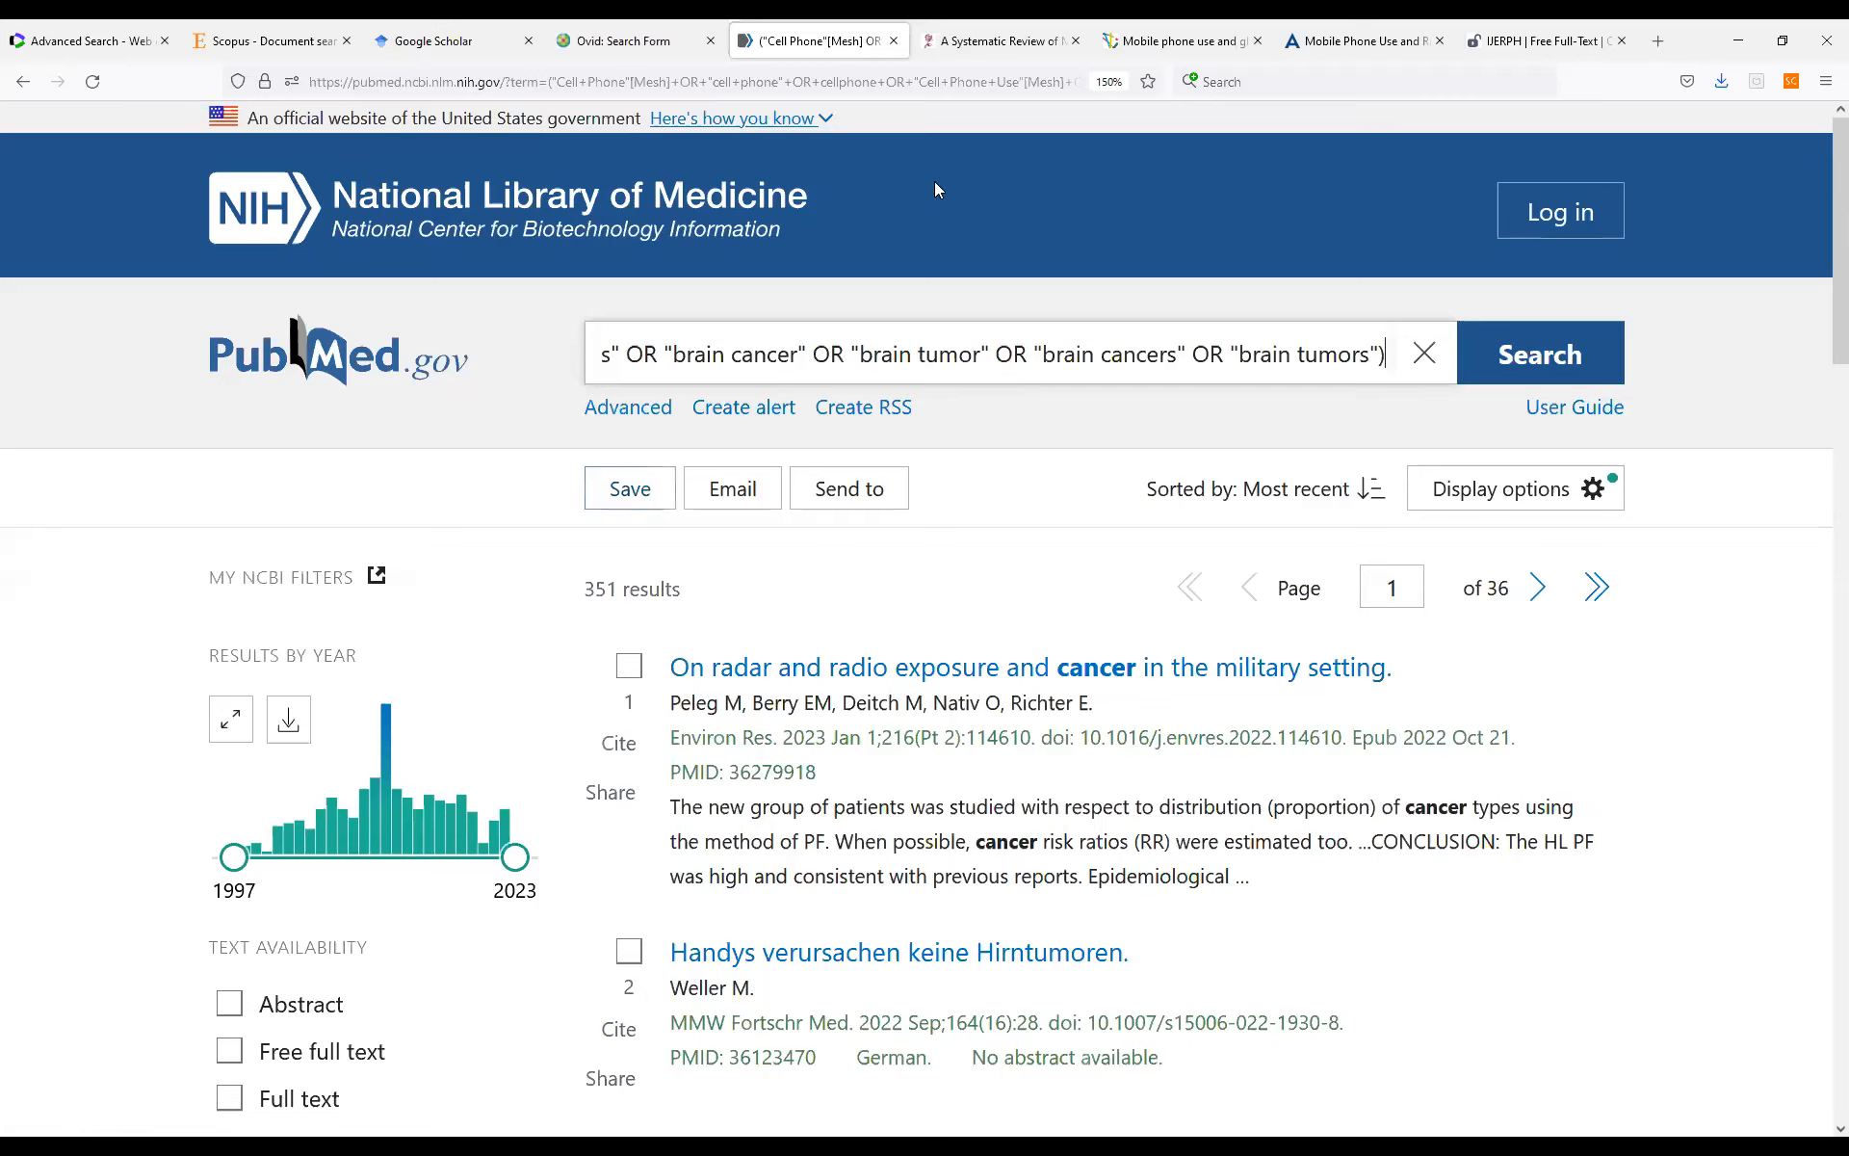
Create a citation file covering all results of the combined search.
{"action": "left_click", "coordinate": [640, 506]}
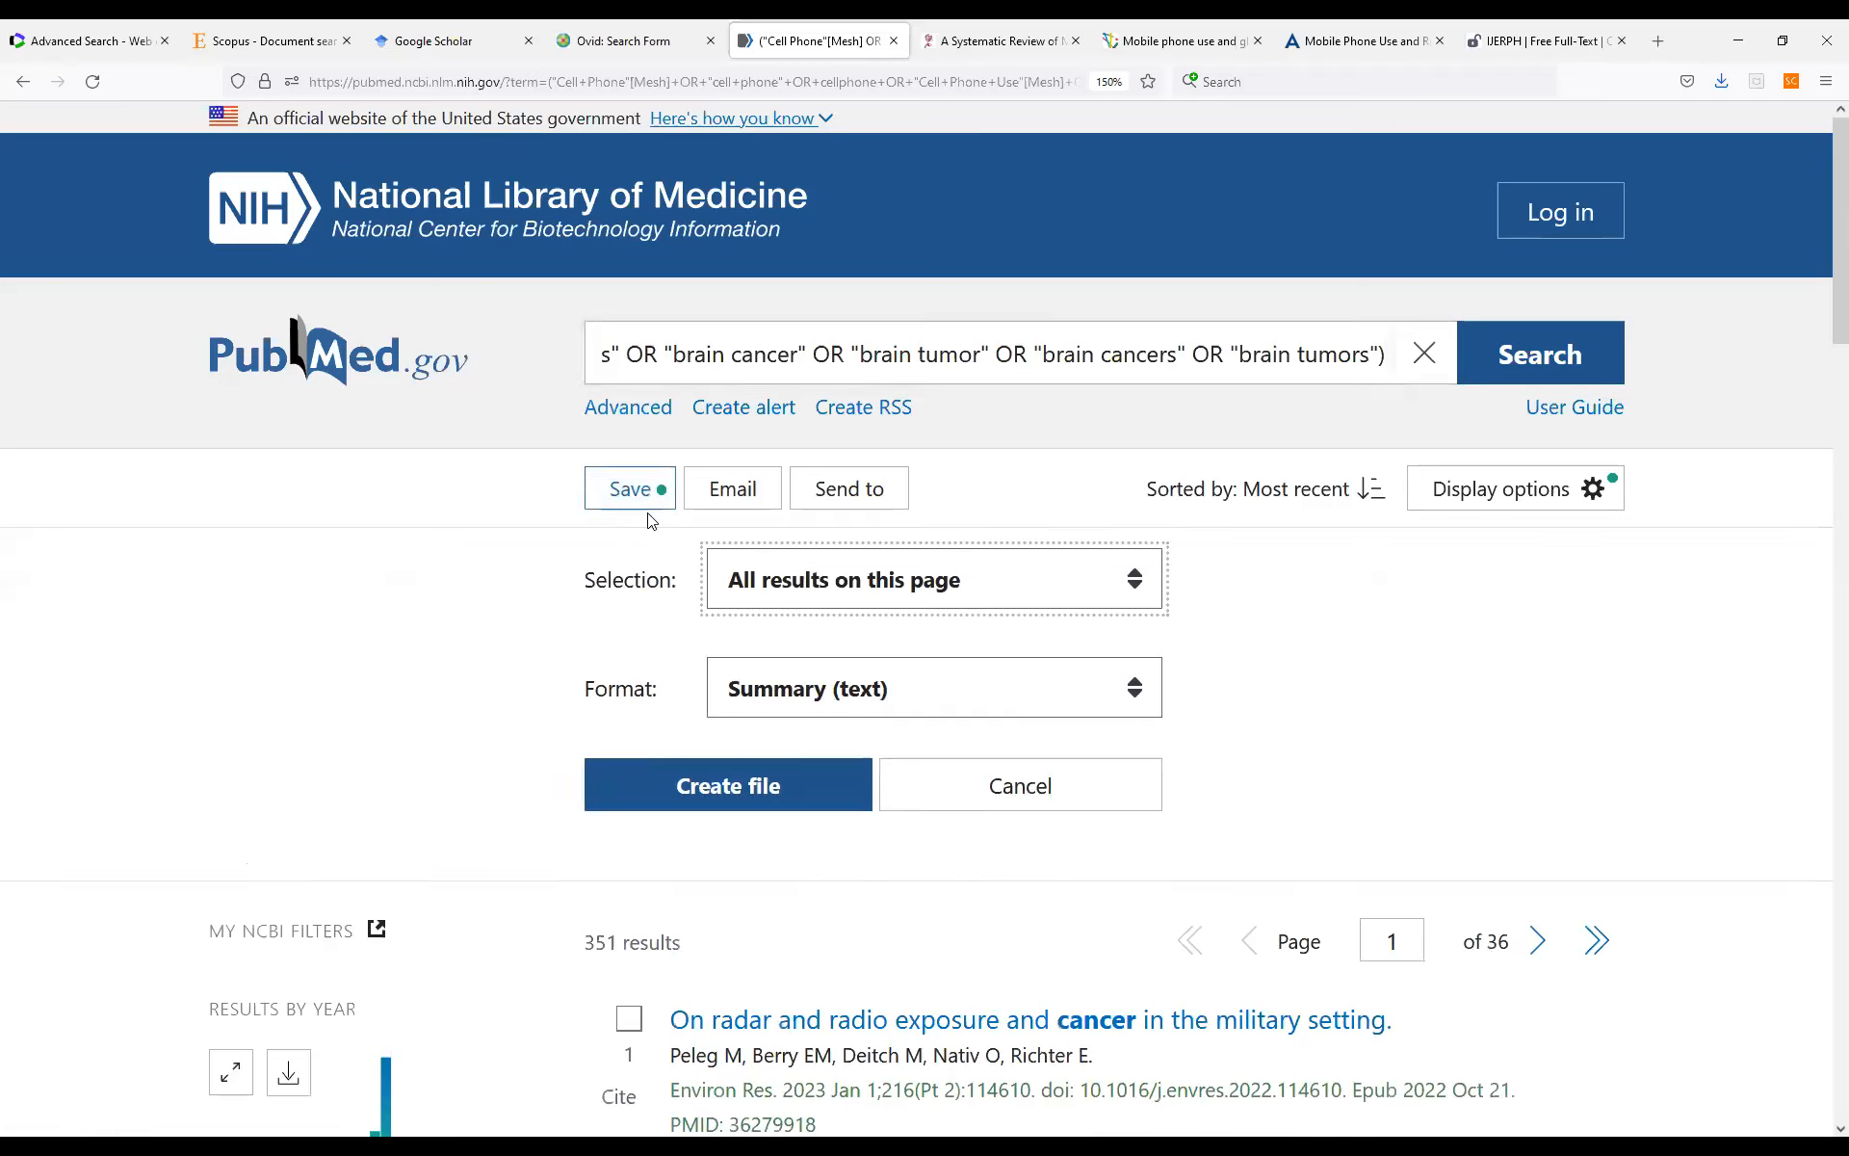
{"action": "left_click", "coordinate": [832, 700]}
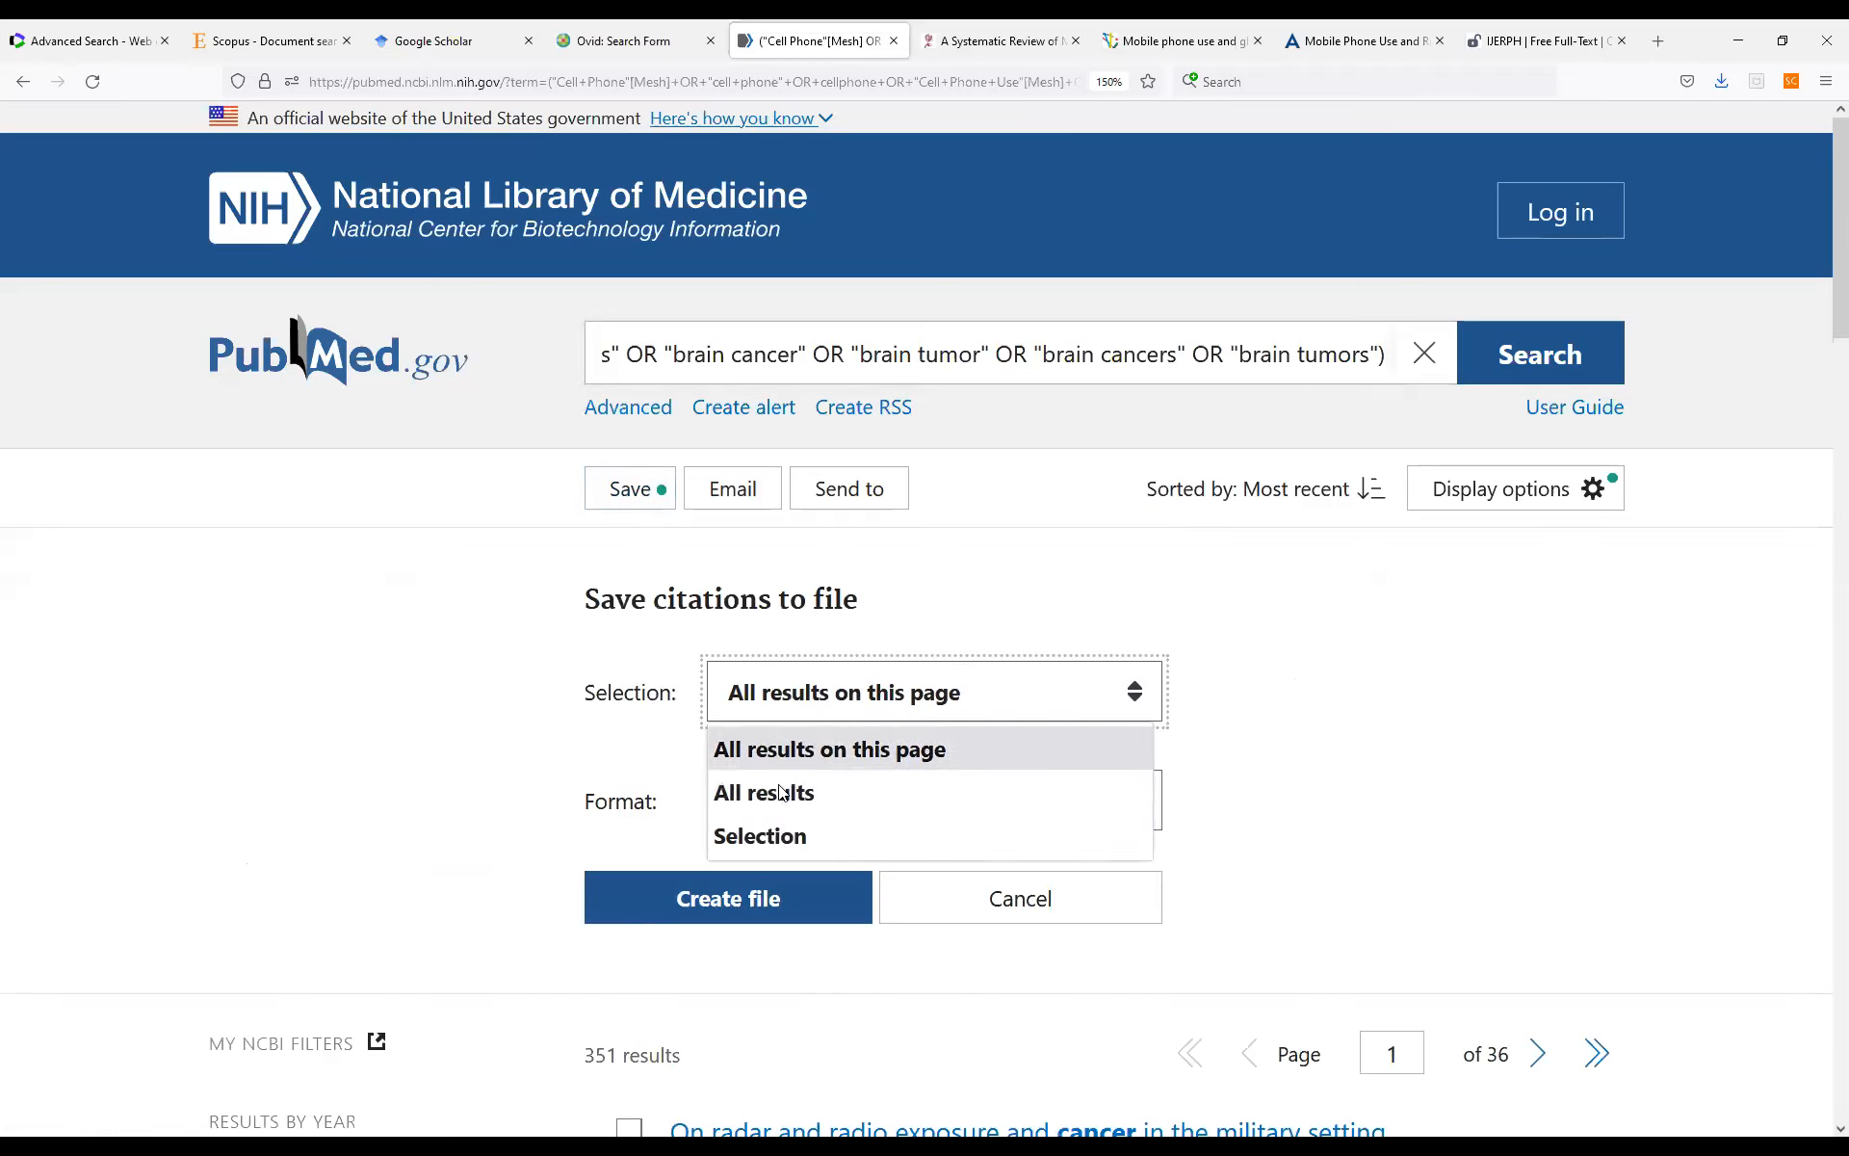
{"action": "left_click", "coordinate": [826, 788]}
{"action": "left_click", "coordinate": [820, 804]}
{"action": "left_click", "coordinate": [759, 895]}
{"action": "left_click", "coordinate": [763, 897]}
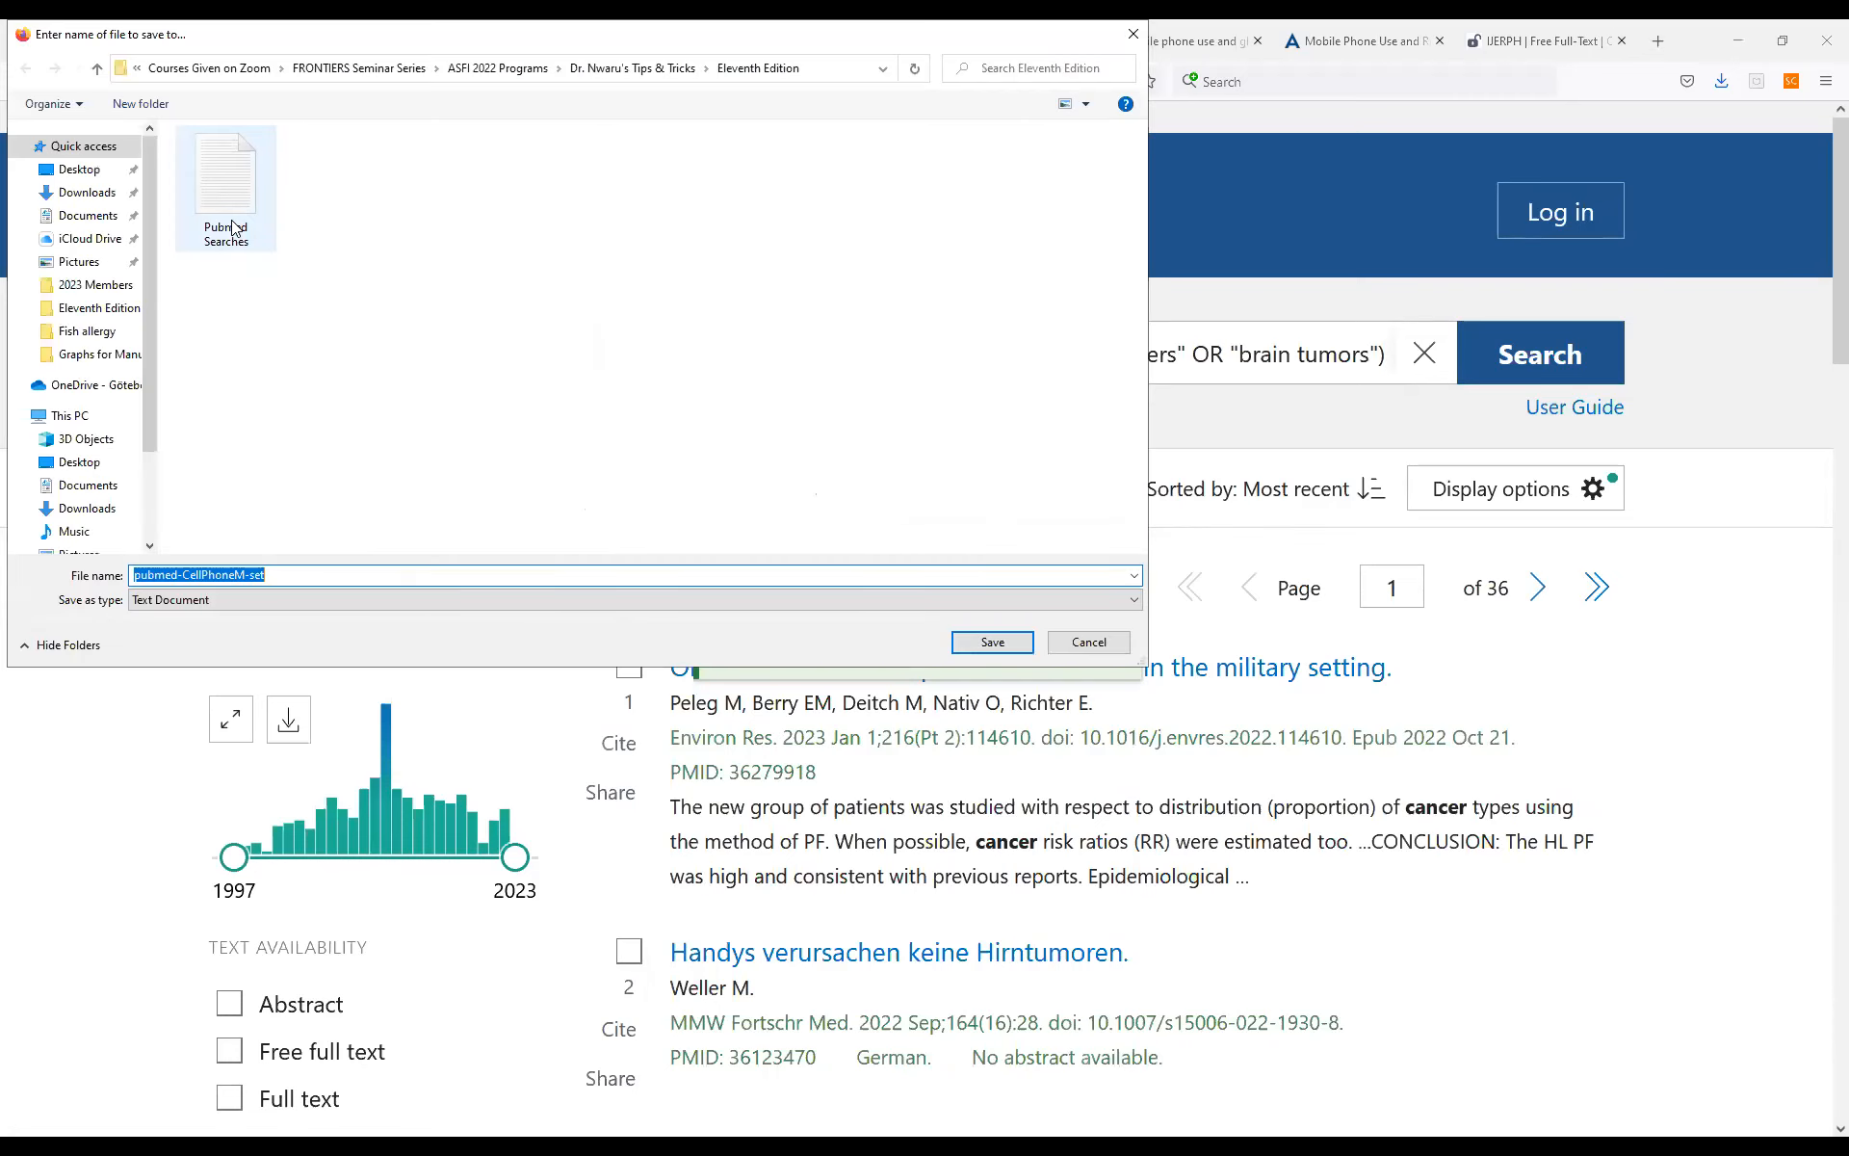
Save the citation file as Pubmed Searches in the Eleventh Edition folder, replacing the existing file.
{"action": "left_click", "coordinate": [231, 203]}
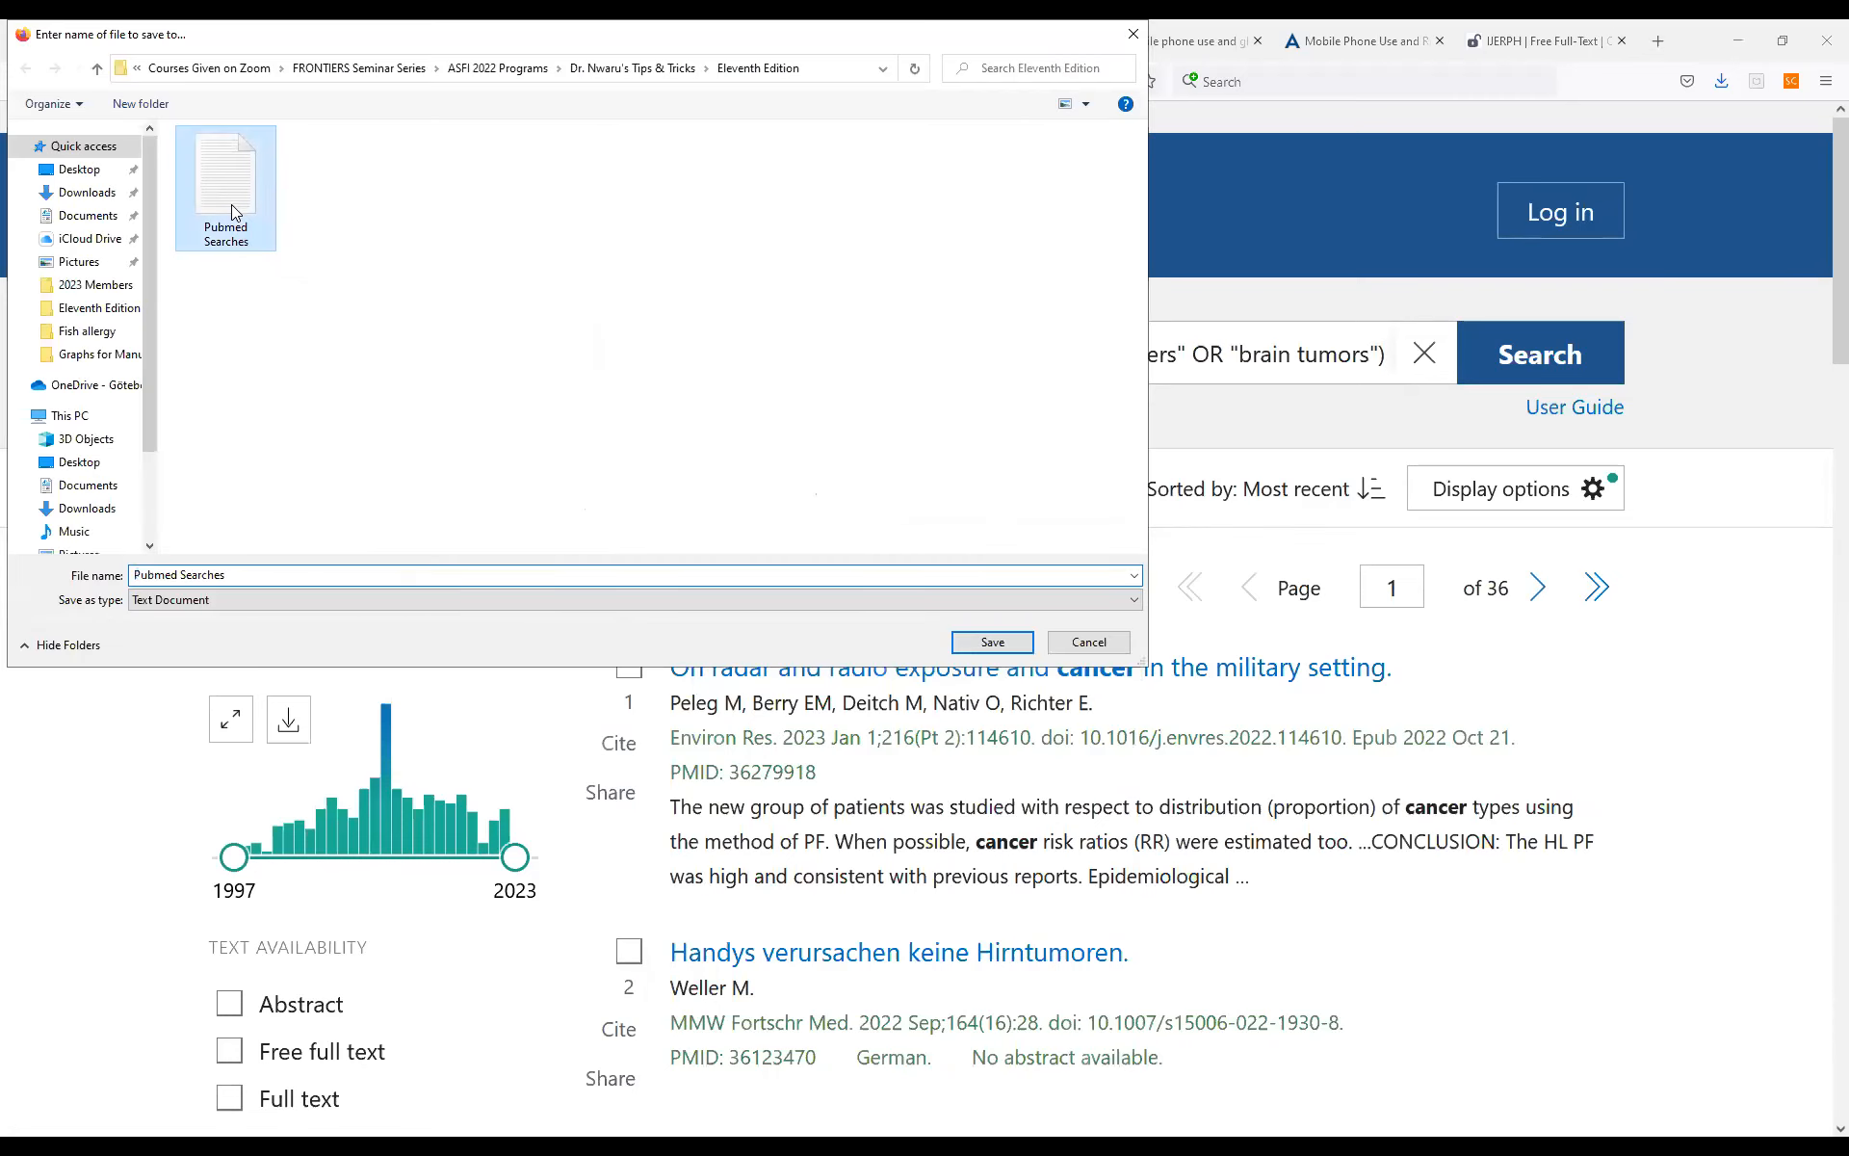
{"action": "left_click", "coordinate": [993, 642]}
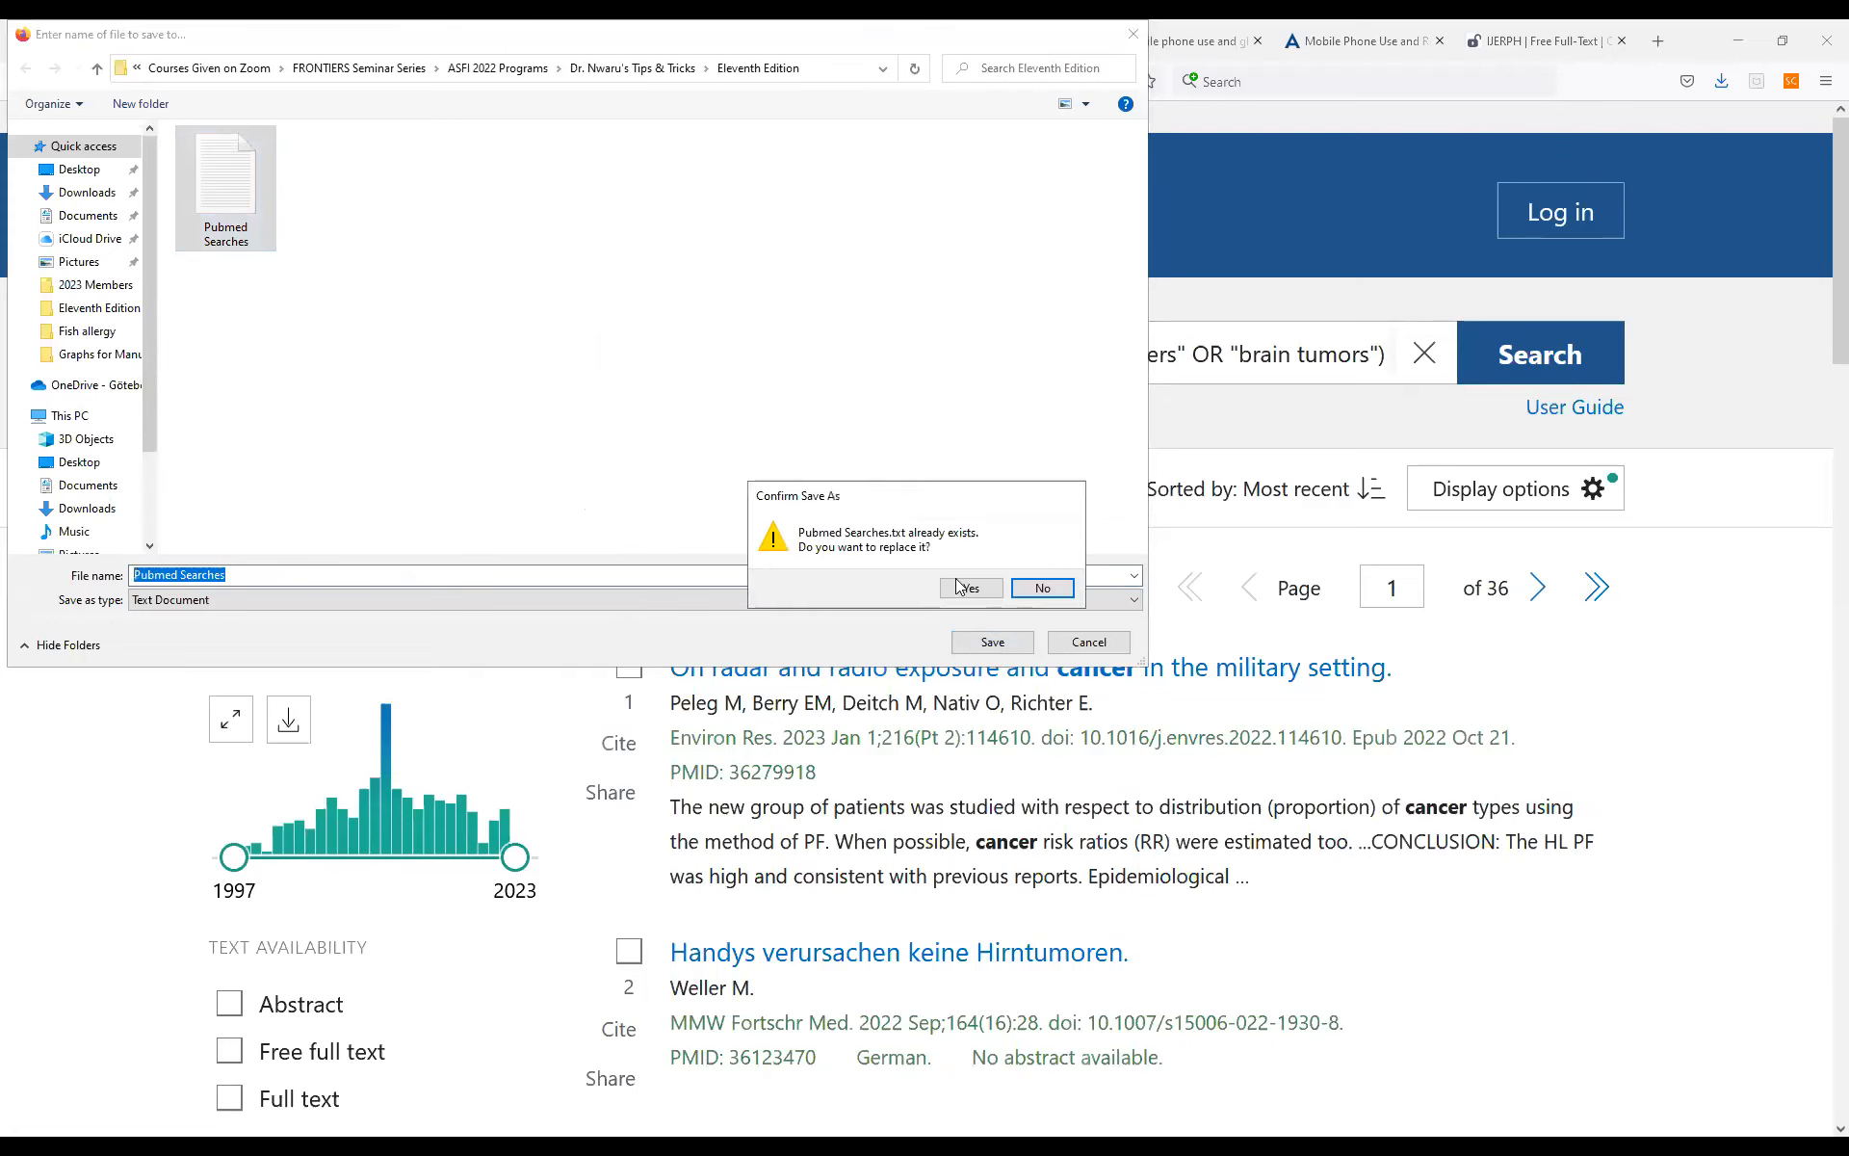
{"action": "left_click", "coordinate": [965, 587]}
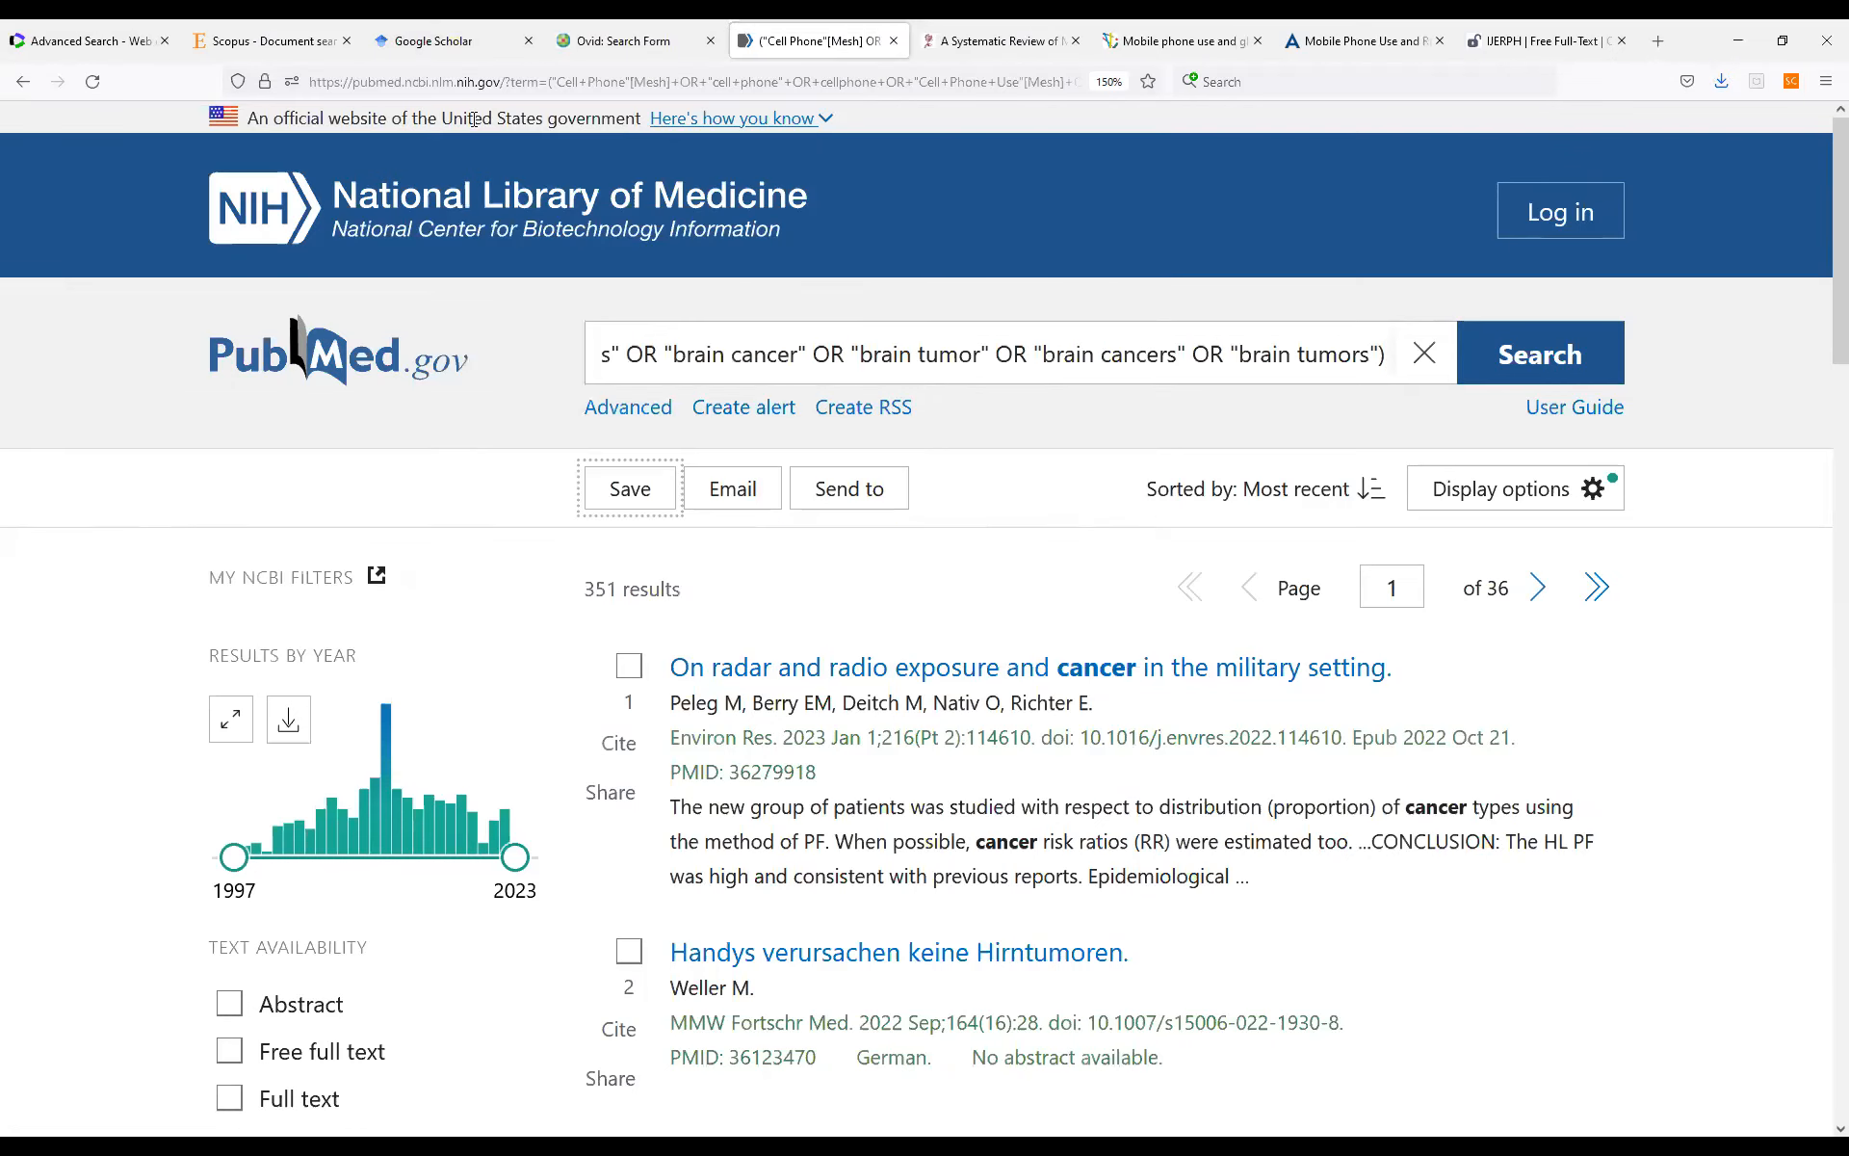
Switch to the Ovid Embase advanced search and run a keyword search for "mobile phone" mapped to subject headings.
{"action": "left_click", "coordinate": [1783, 40]}
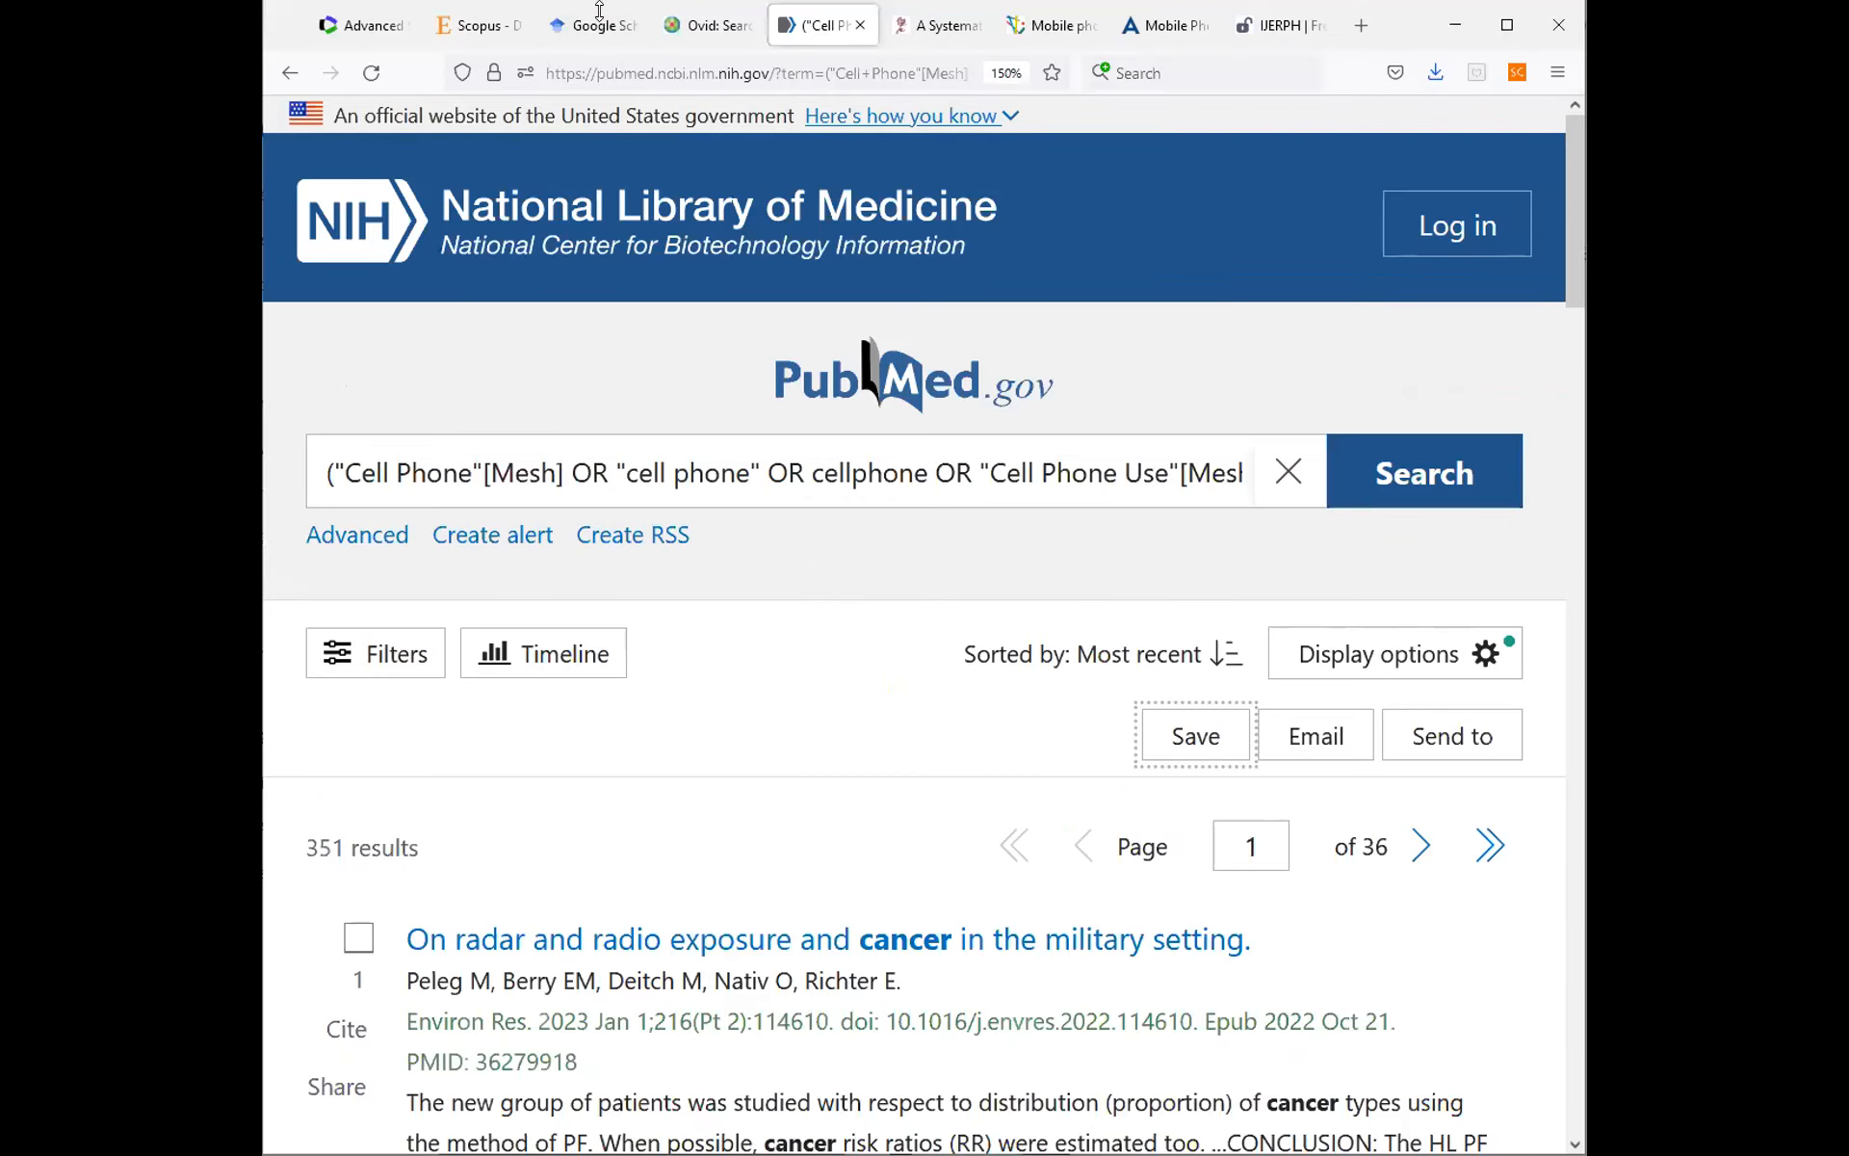
{"action": "left_click", "coordinate": [535, 17]}
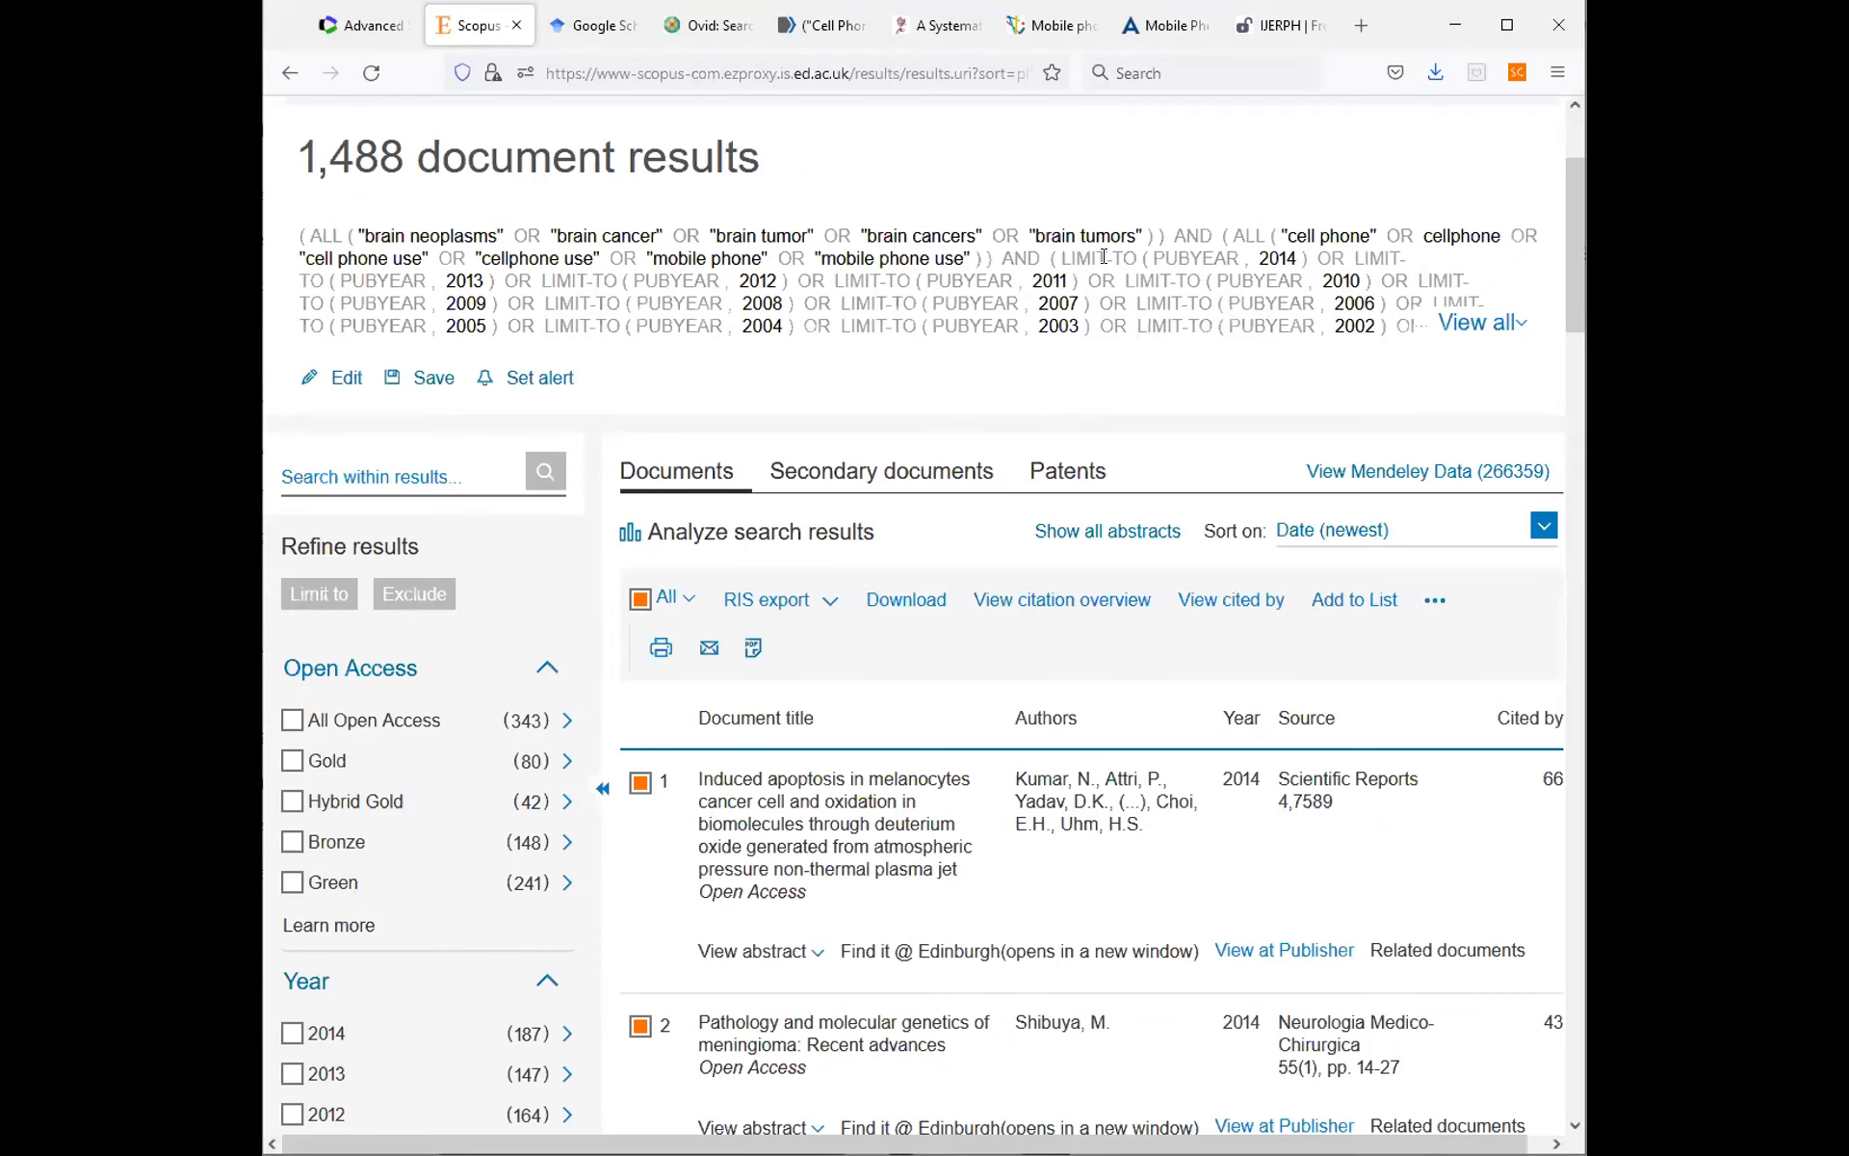
{"action": "left_click", "coordinate": [668, 32]}
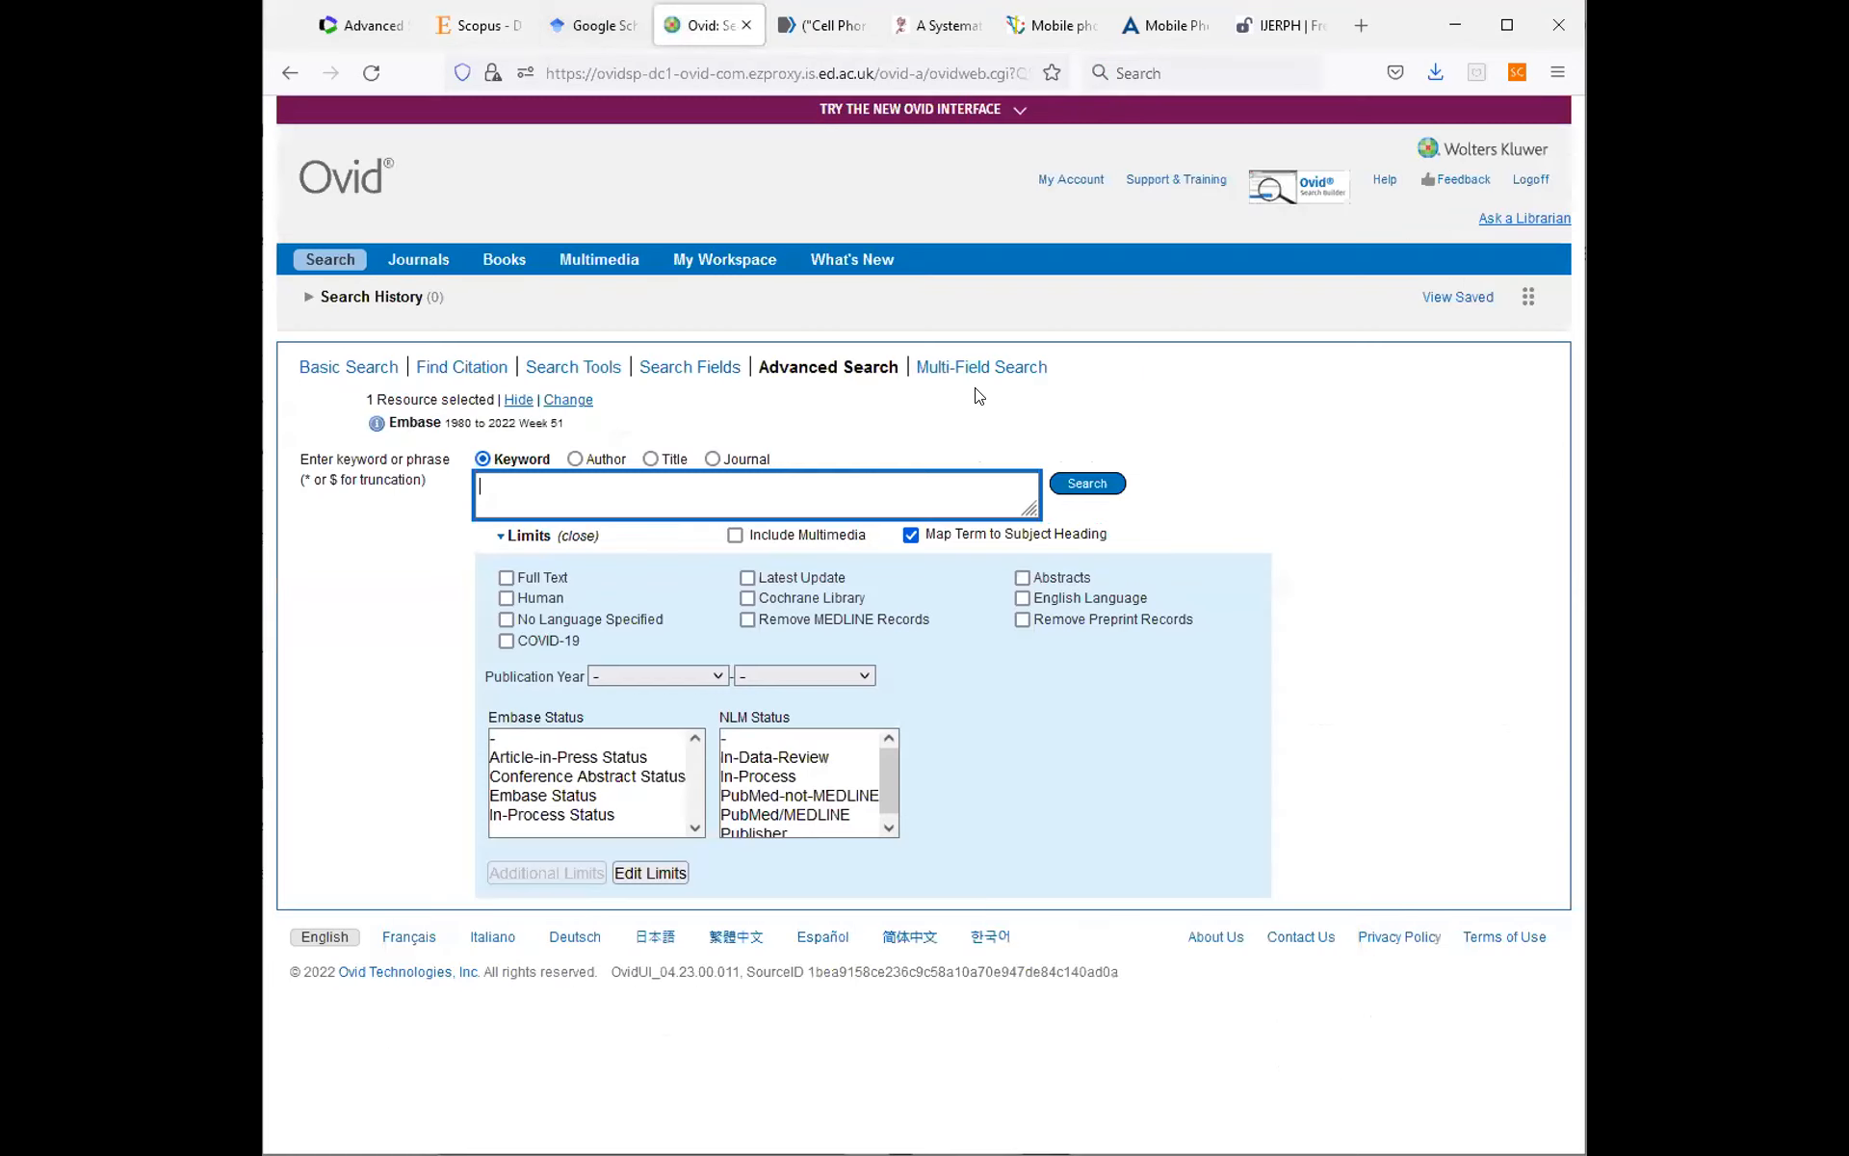
{"action": "double_click", "coordinate": [286, 13]}
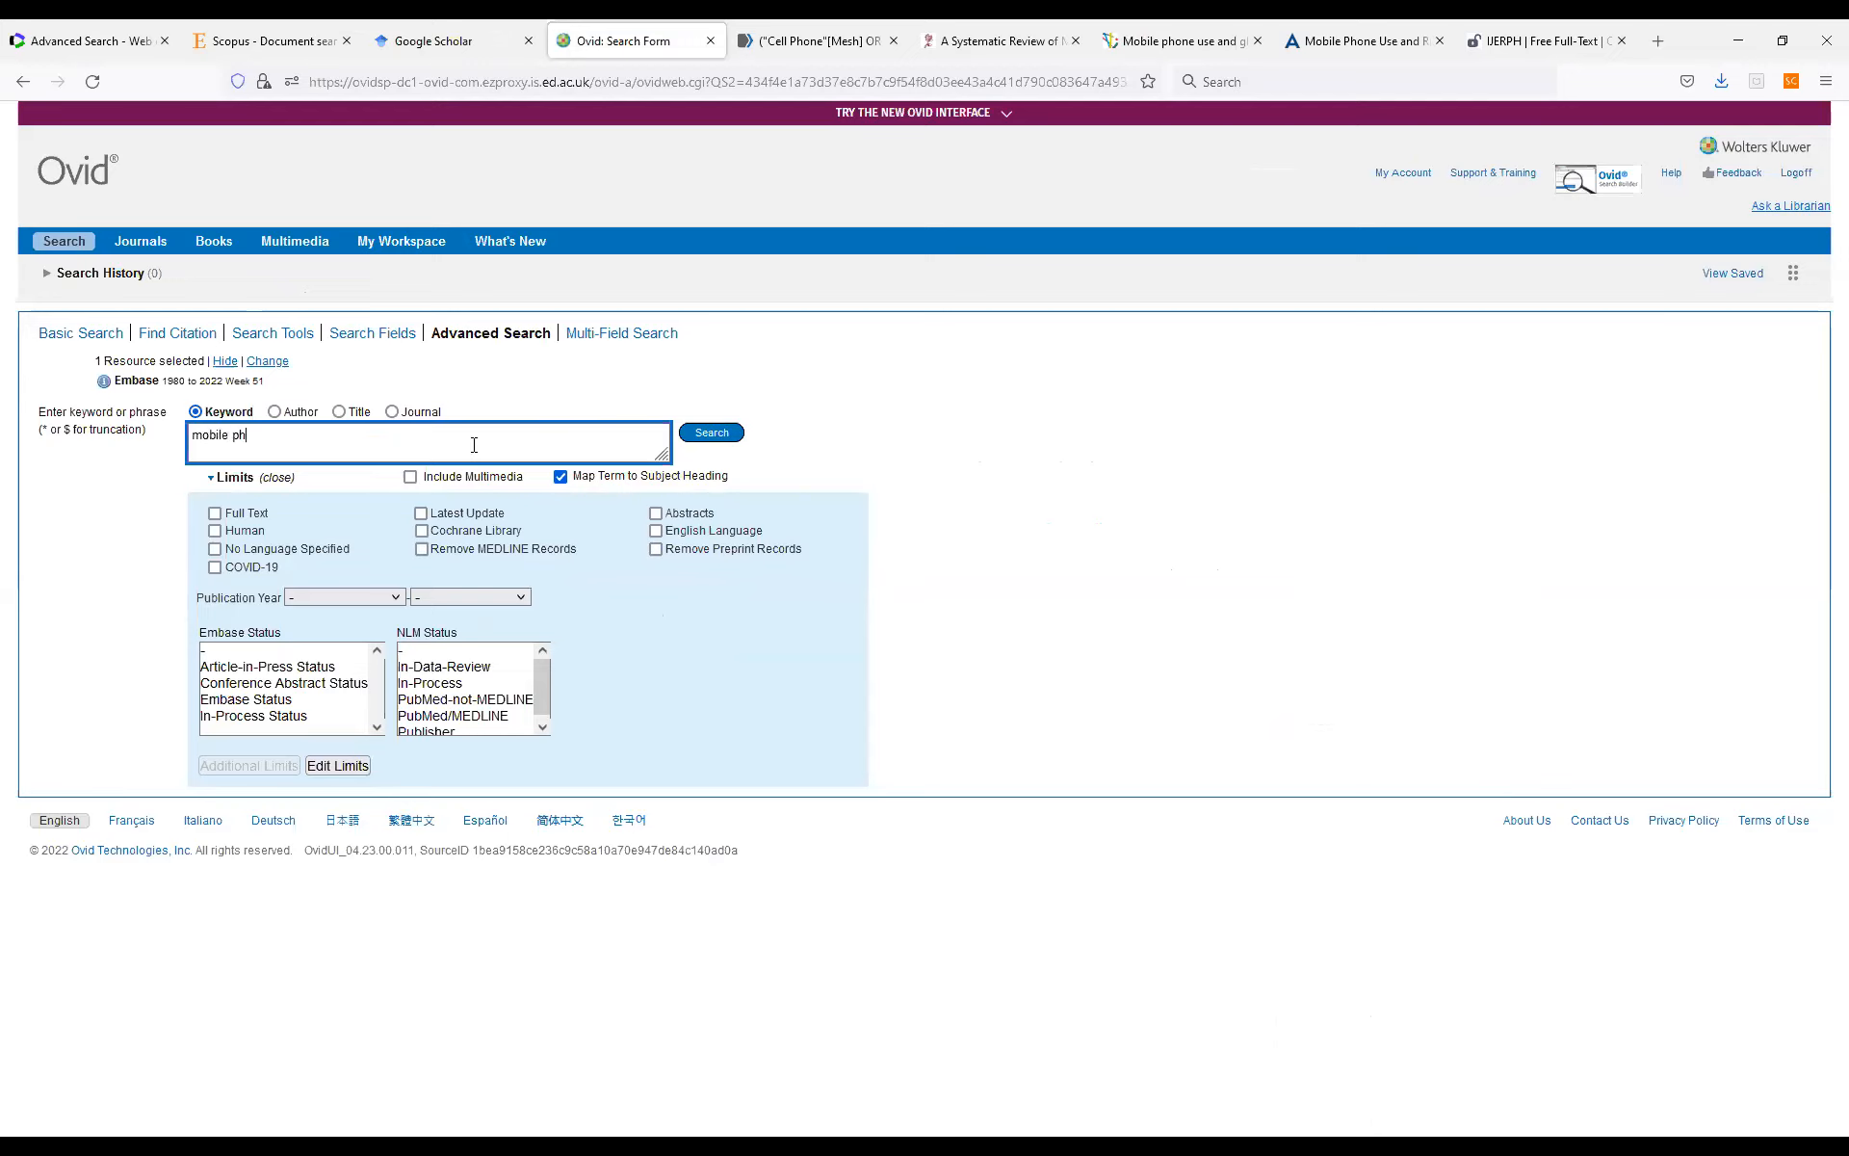
{"action": "key", "text": "Return"}
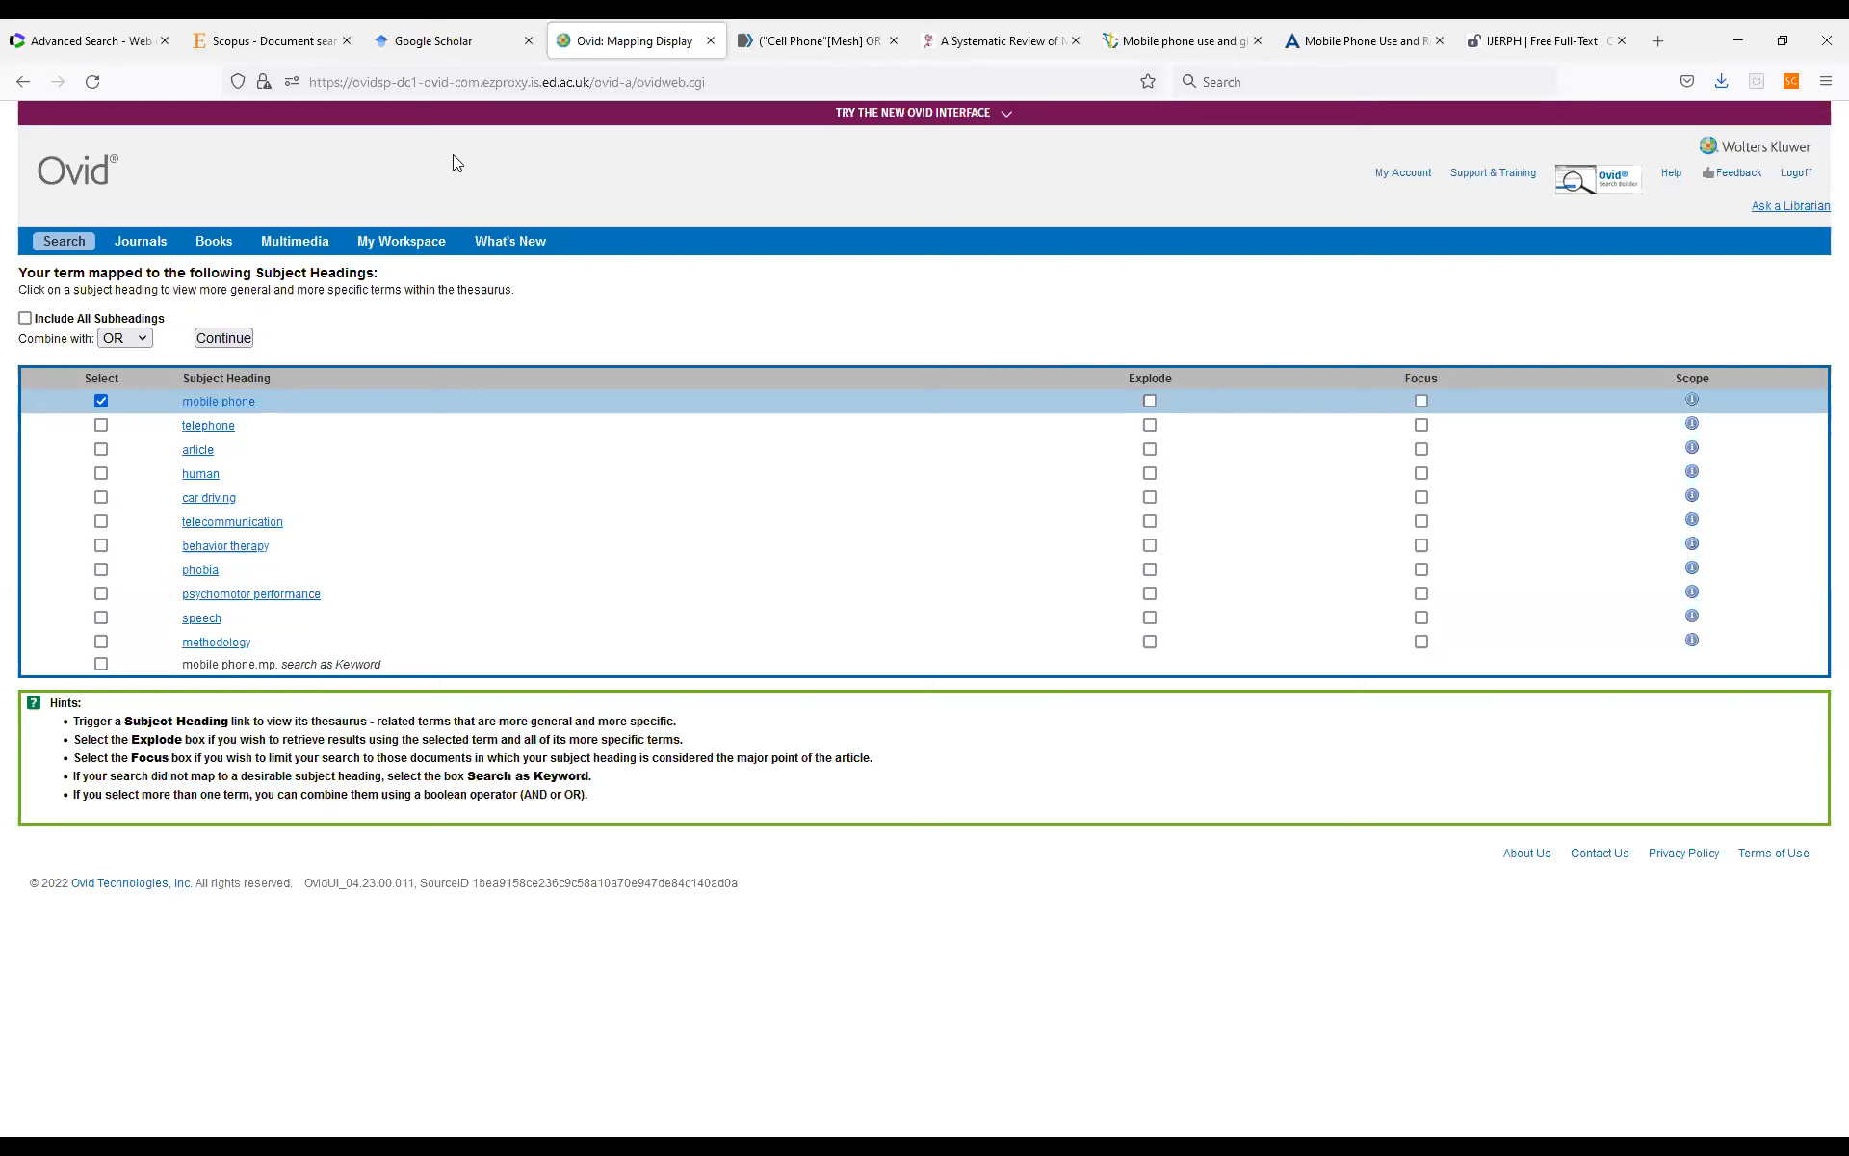
Open the thesaurus entry for the mobile phone subject heading and examine its synonyms, broader terms and narrower terms.
{"action": "left_click", "coordinate": [251, 403]}
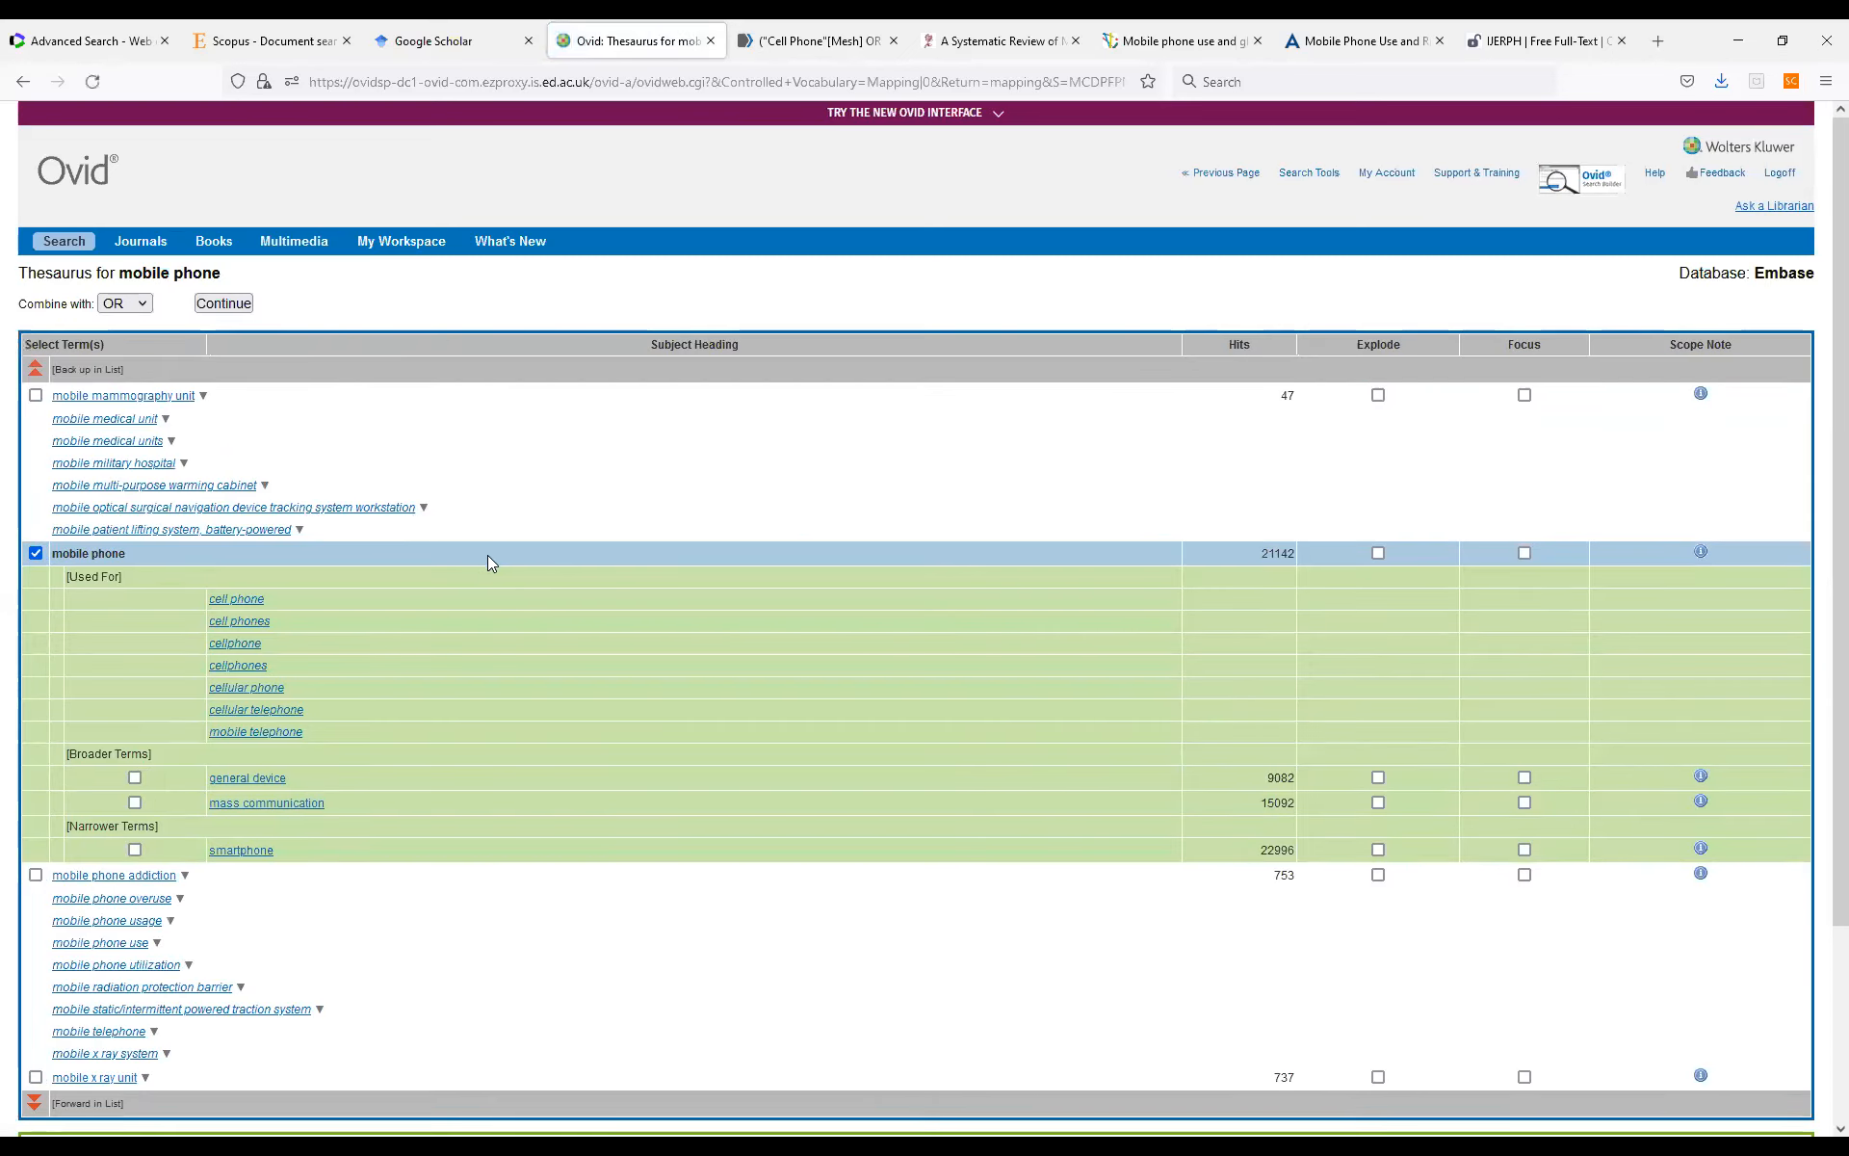
{"action": "scroll", "coordinate": [487, 555], "scroll_direction": "down", "scroll_amount": 1}
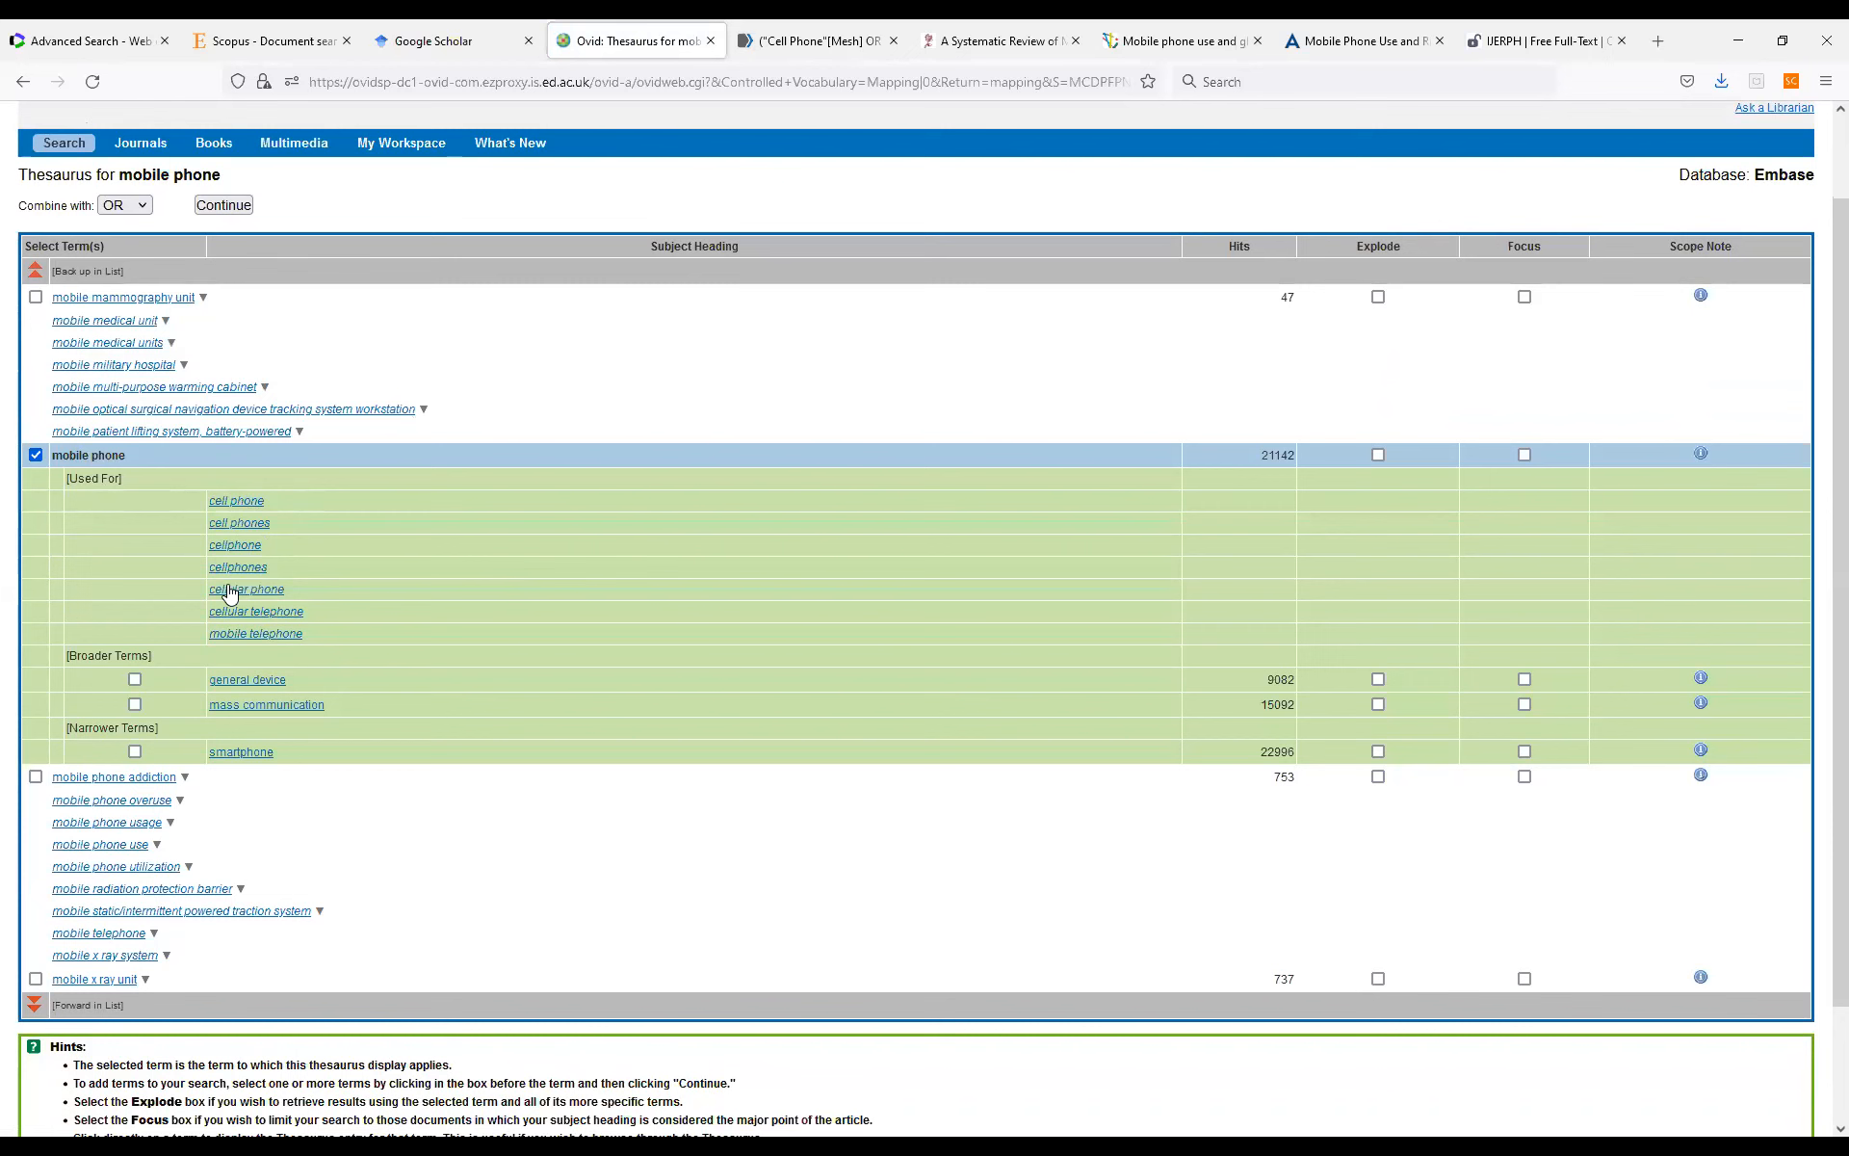
{"action": "scroll", "coordinate": [285, 595], "scroll_direction": "down", "scroll_amount": 1}
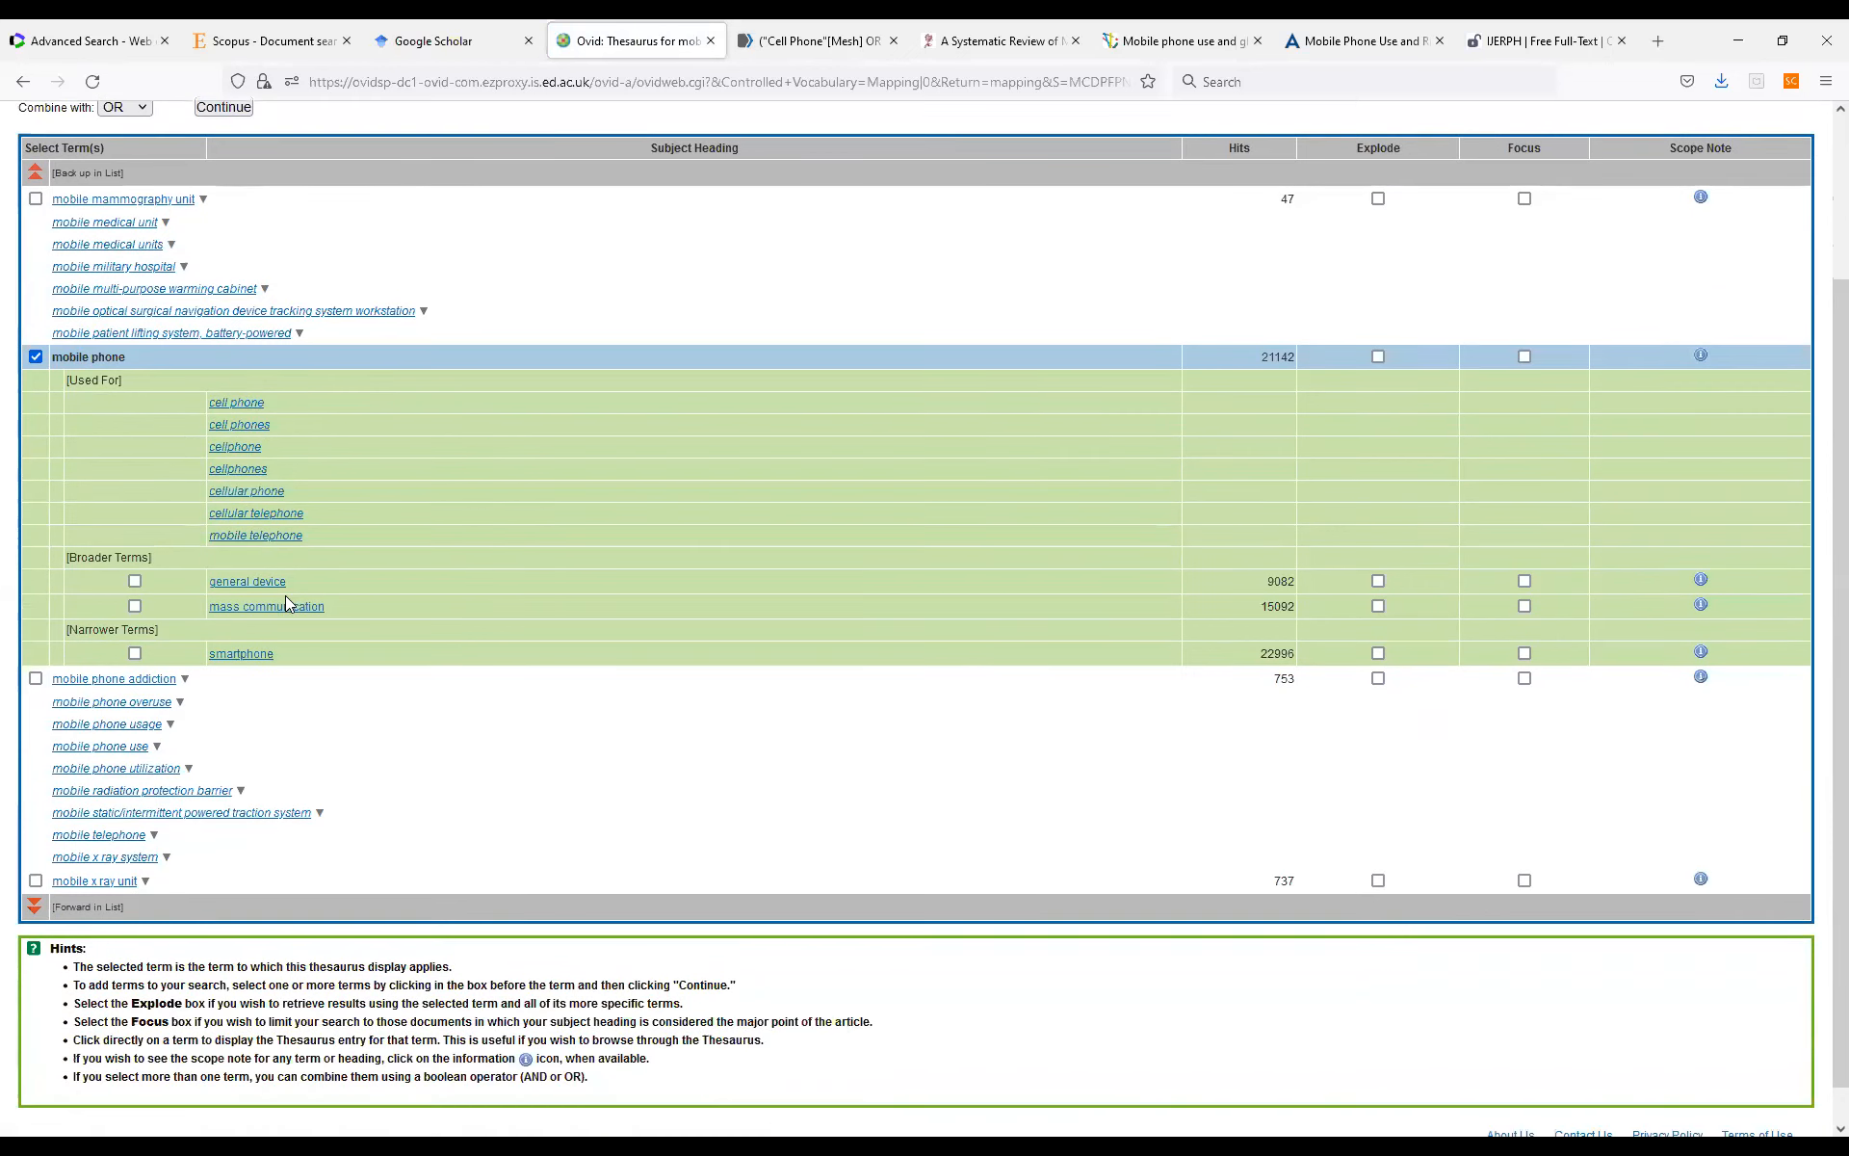
{"action": "scroll", "coordinate": [331, 628], "scroll_direction": "down", "scroll_amount": 1}
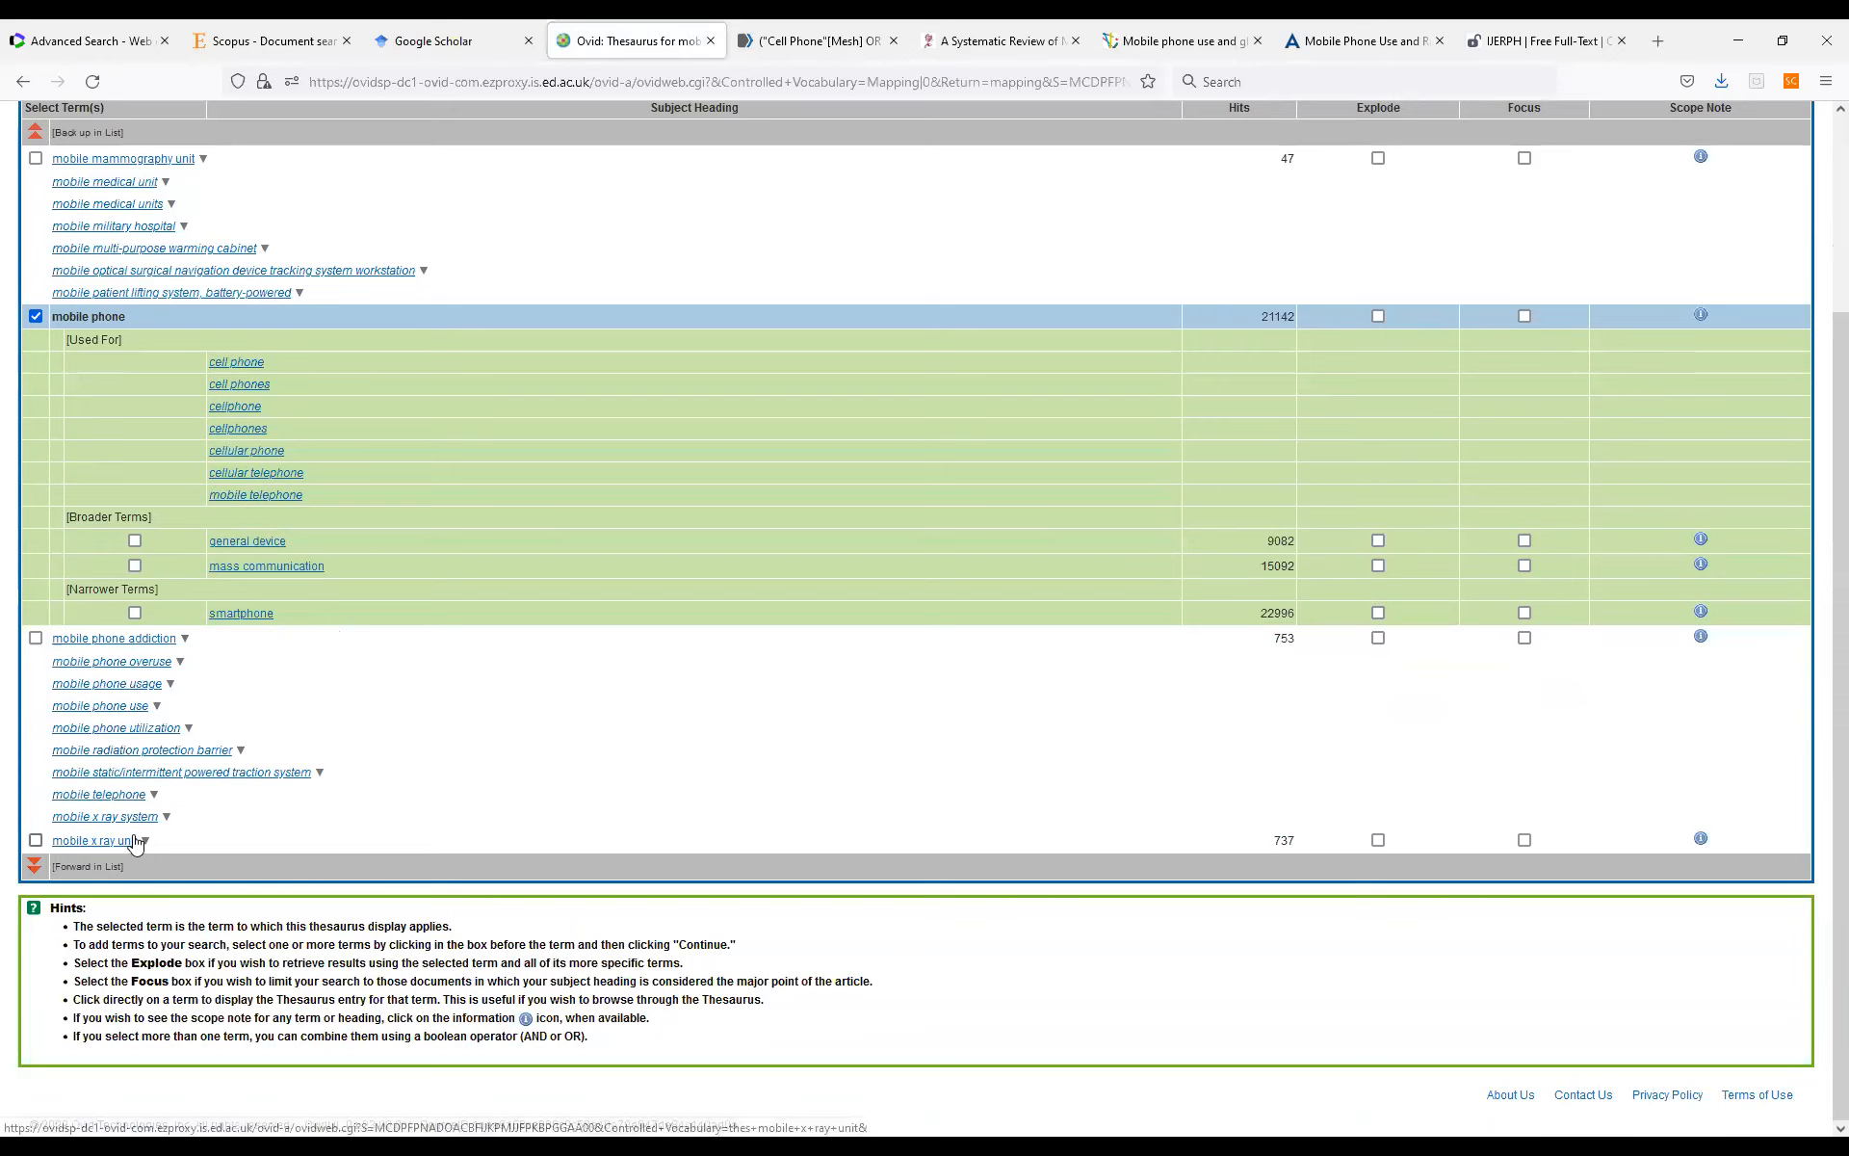
Search Embase for the exploded mobile phone subject heading combined by OR with the keyword "mobile phone", and show the search history.
{"action": "left_click", "coordinate": [36, 639]}
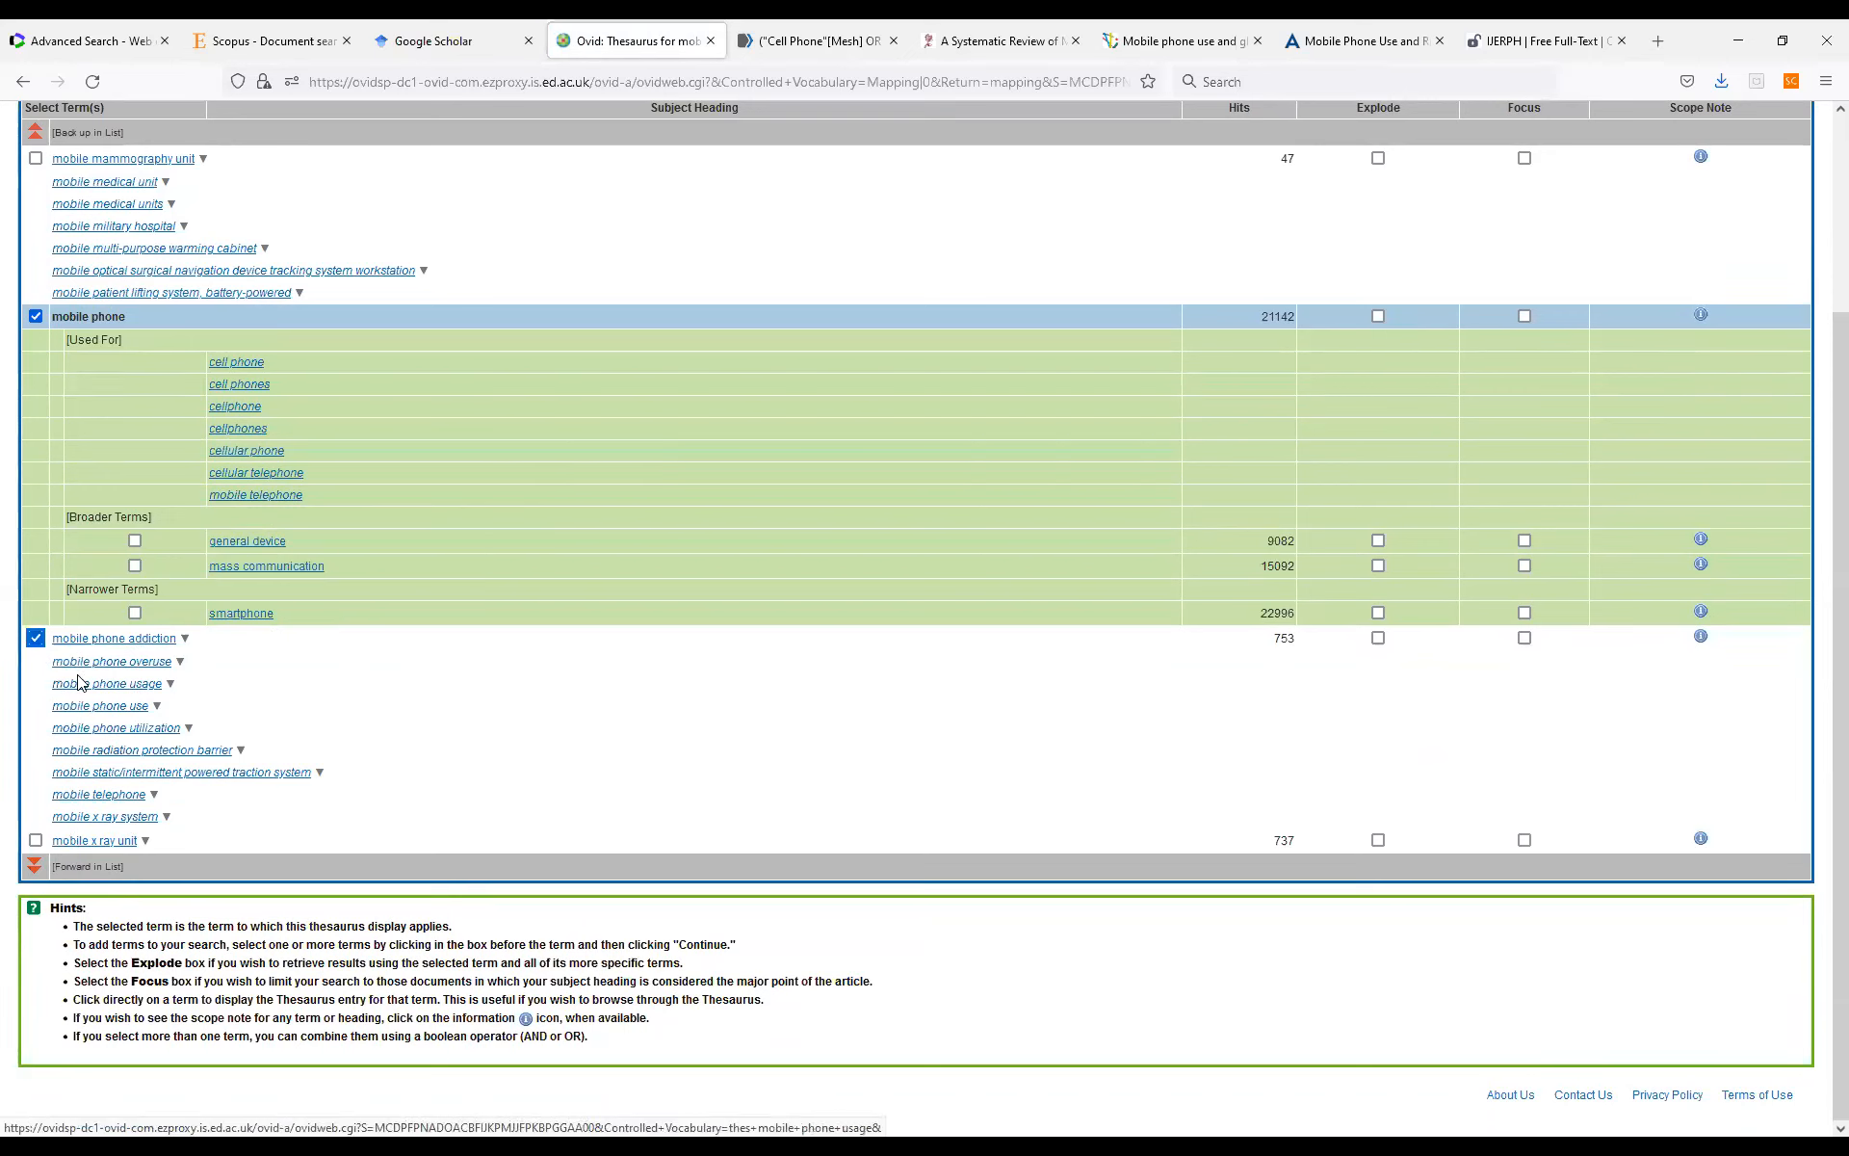
{"action": "left_click", "coordinate": [37, 640]}
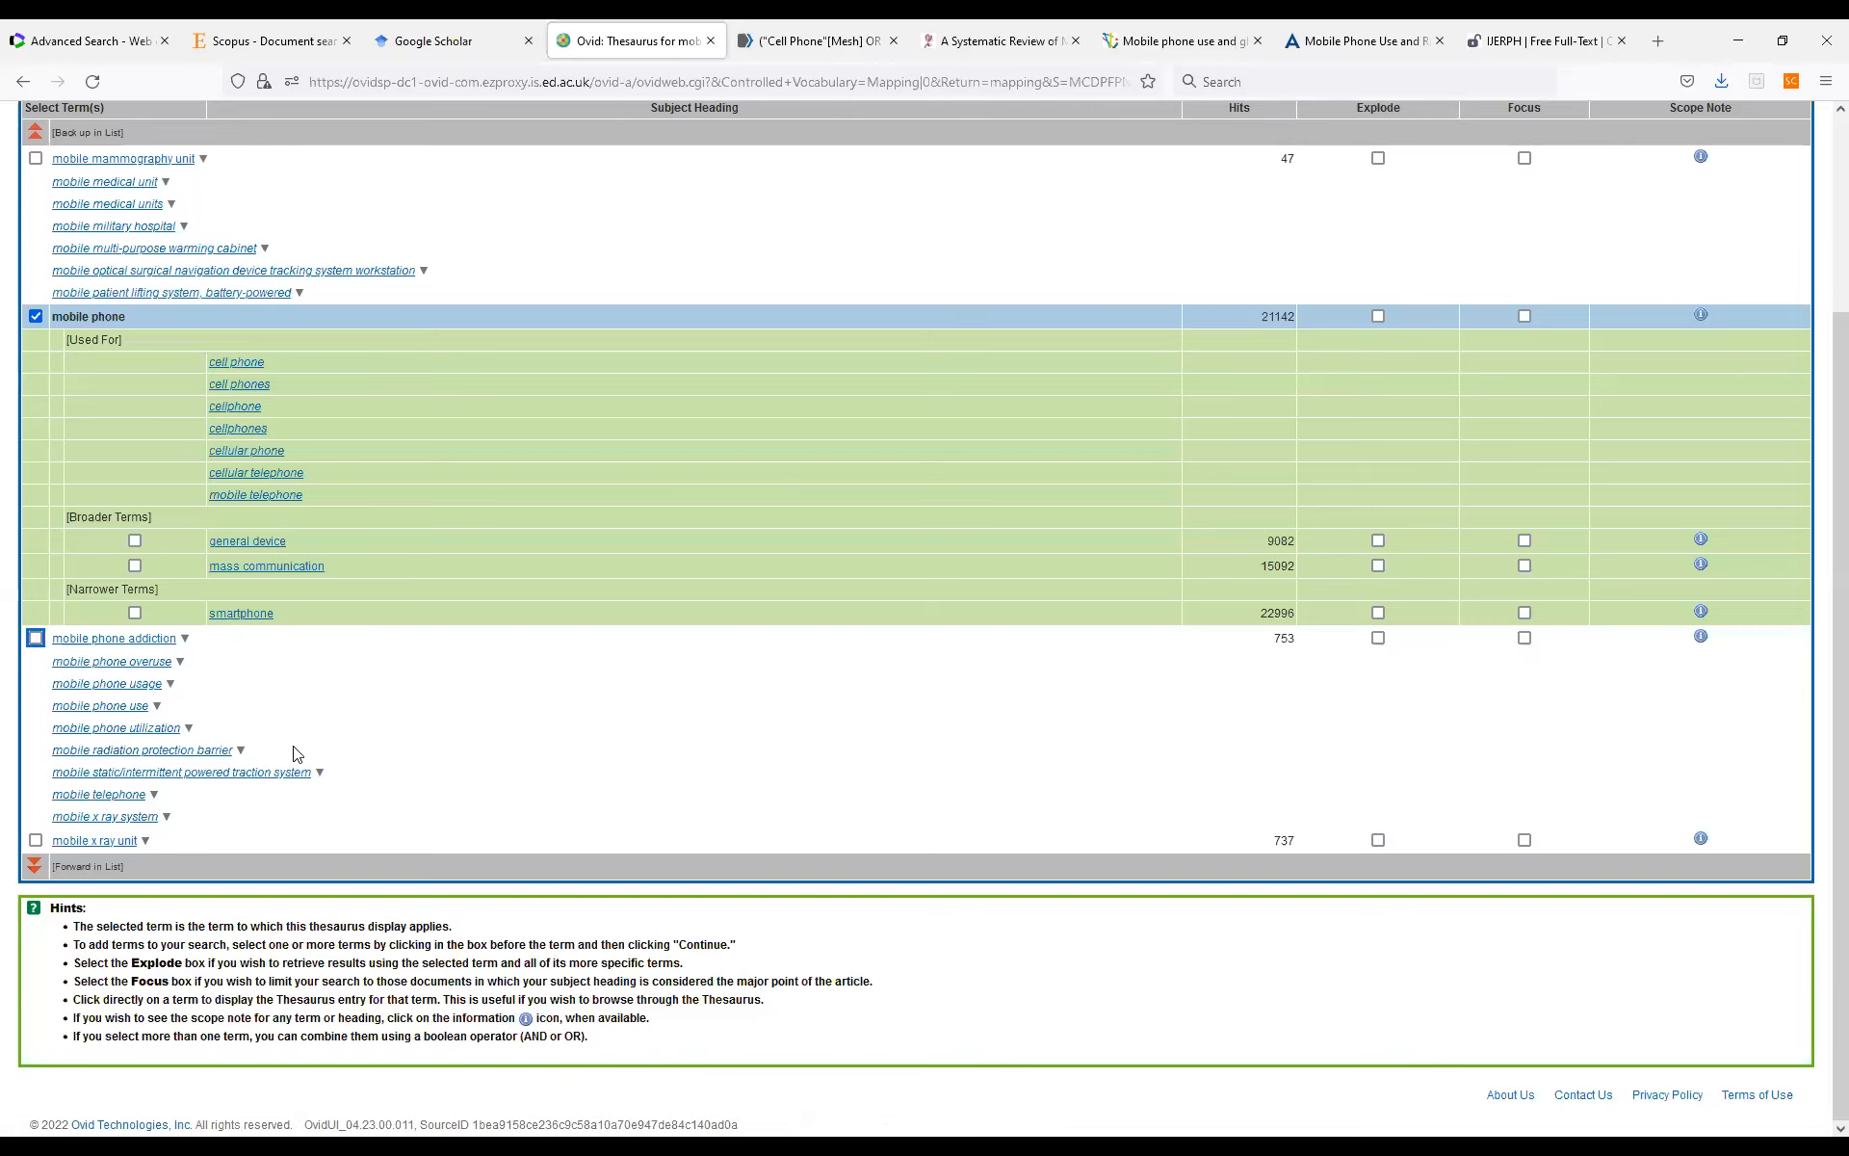
{"action": "left_click", "coordinate": [98, 208]}
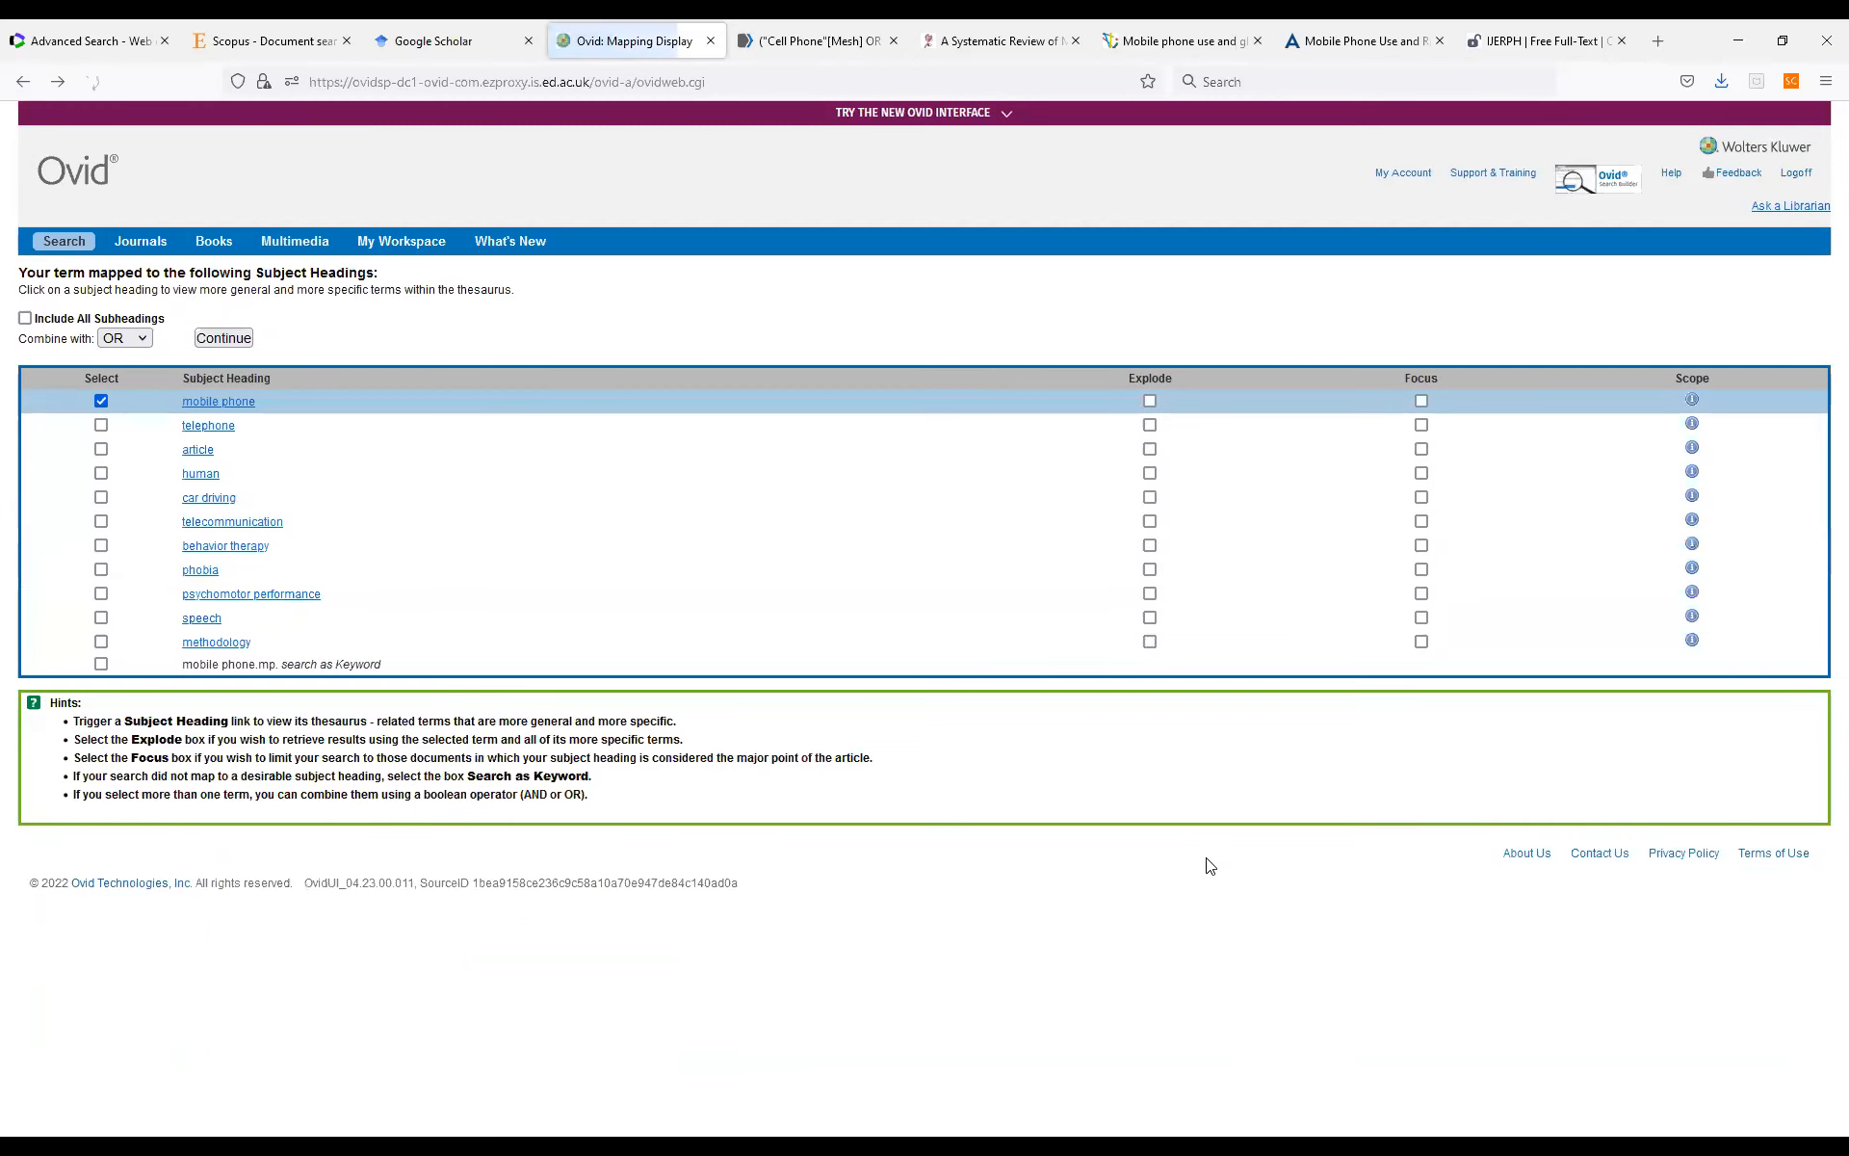
{"action": "left_click", "coordinate": [1151, 401]}
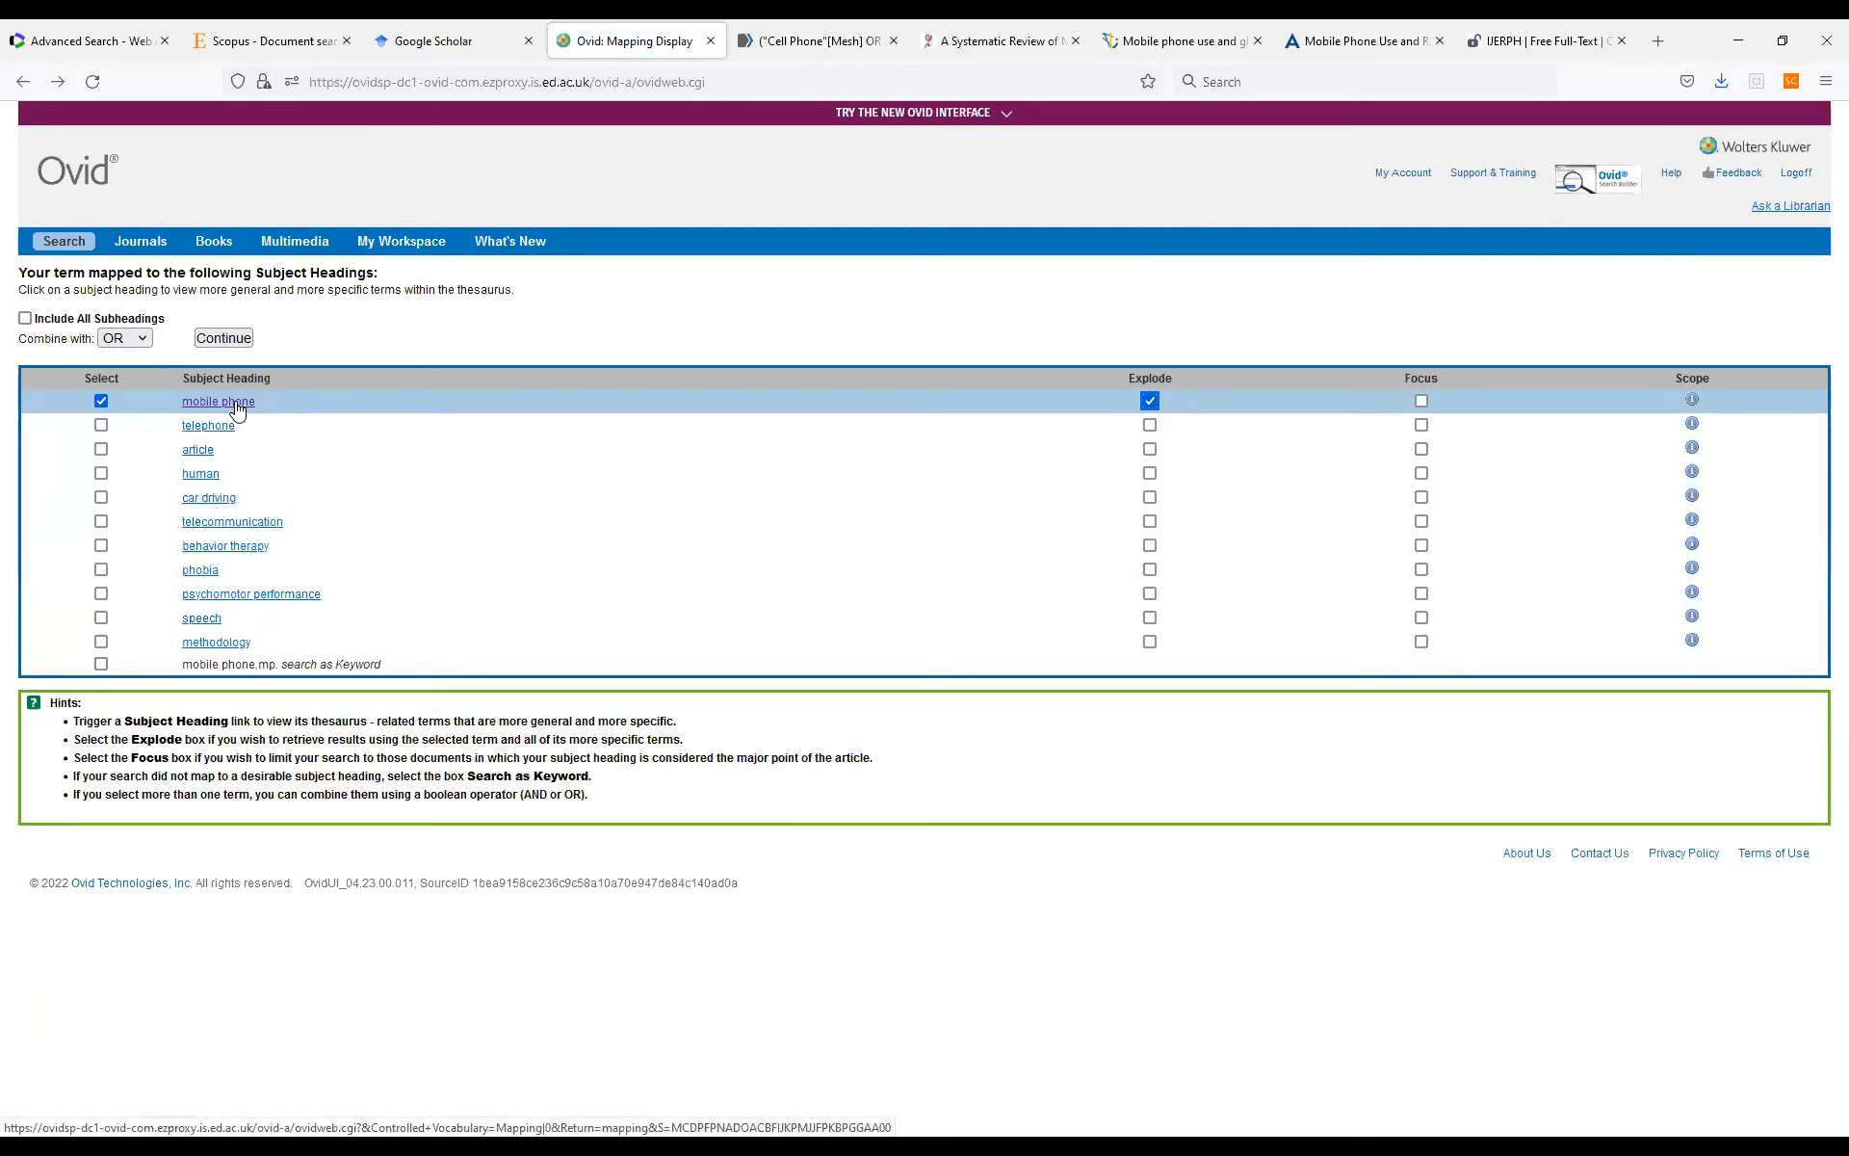
{"action": "left_click", "coordinate": [101, 665]}
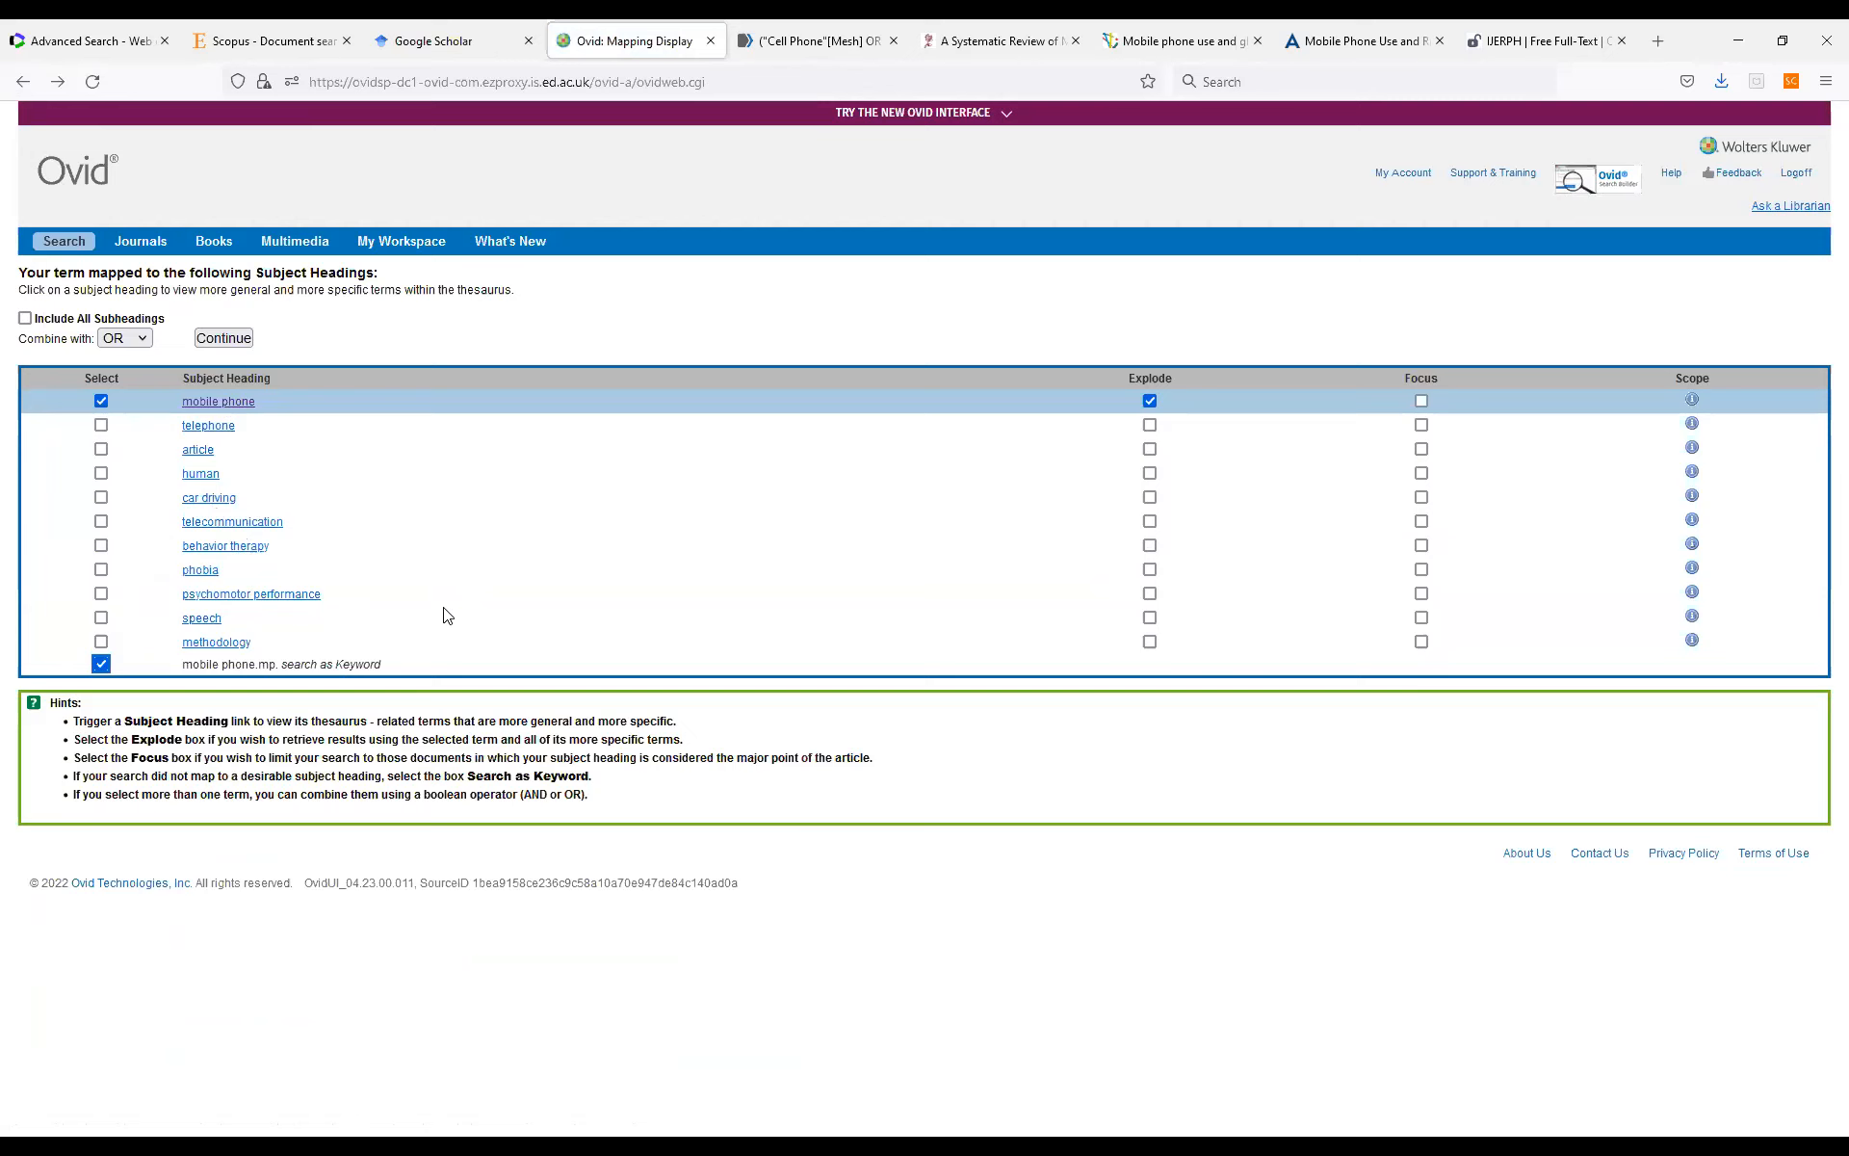
{"action": "left_click", "coordinate": [217, 338]}
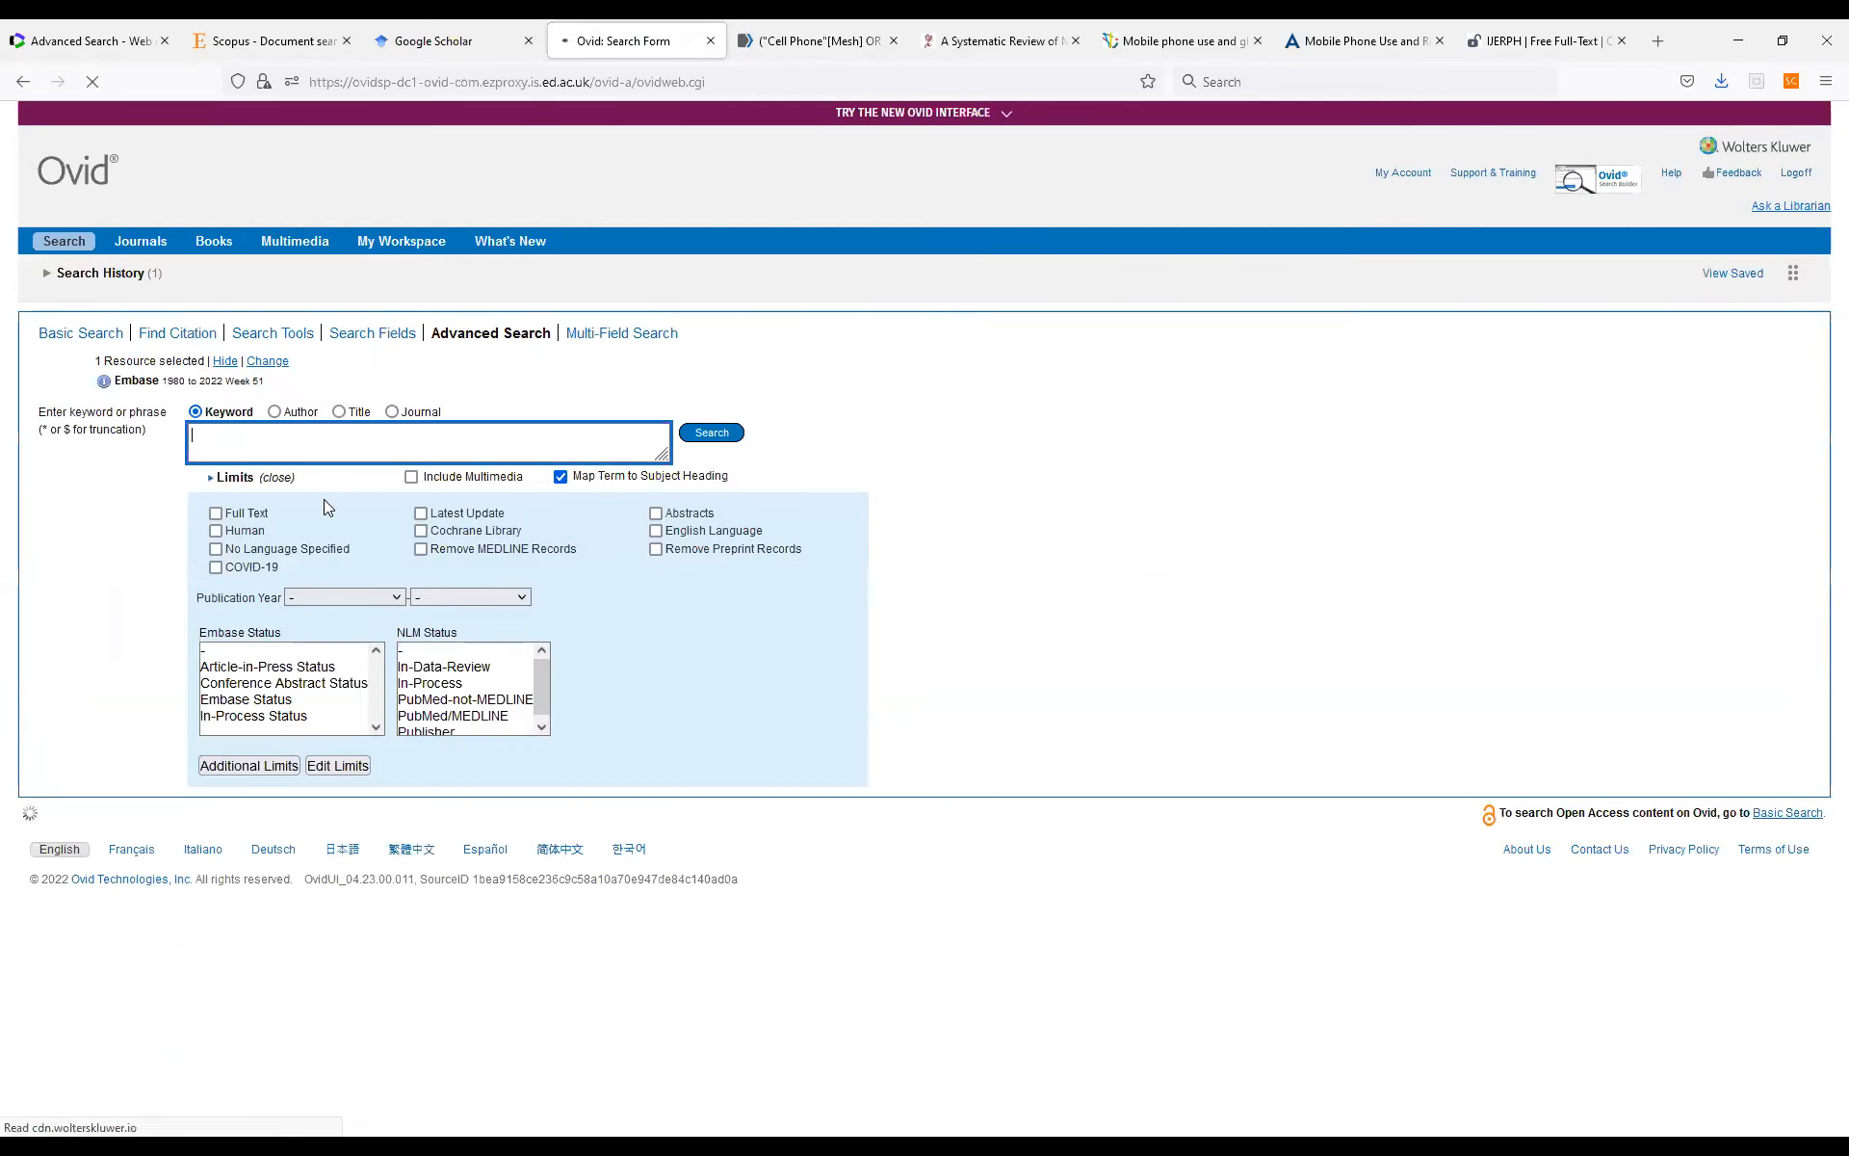
{"action": "left_click", "coordinate": [43, 279]}
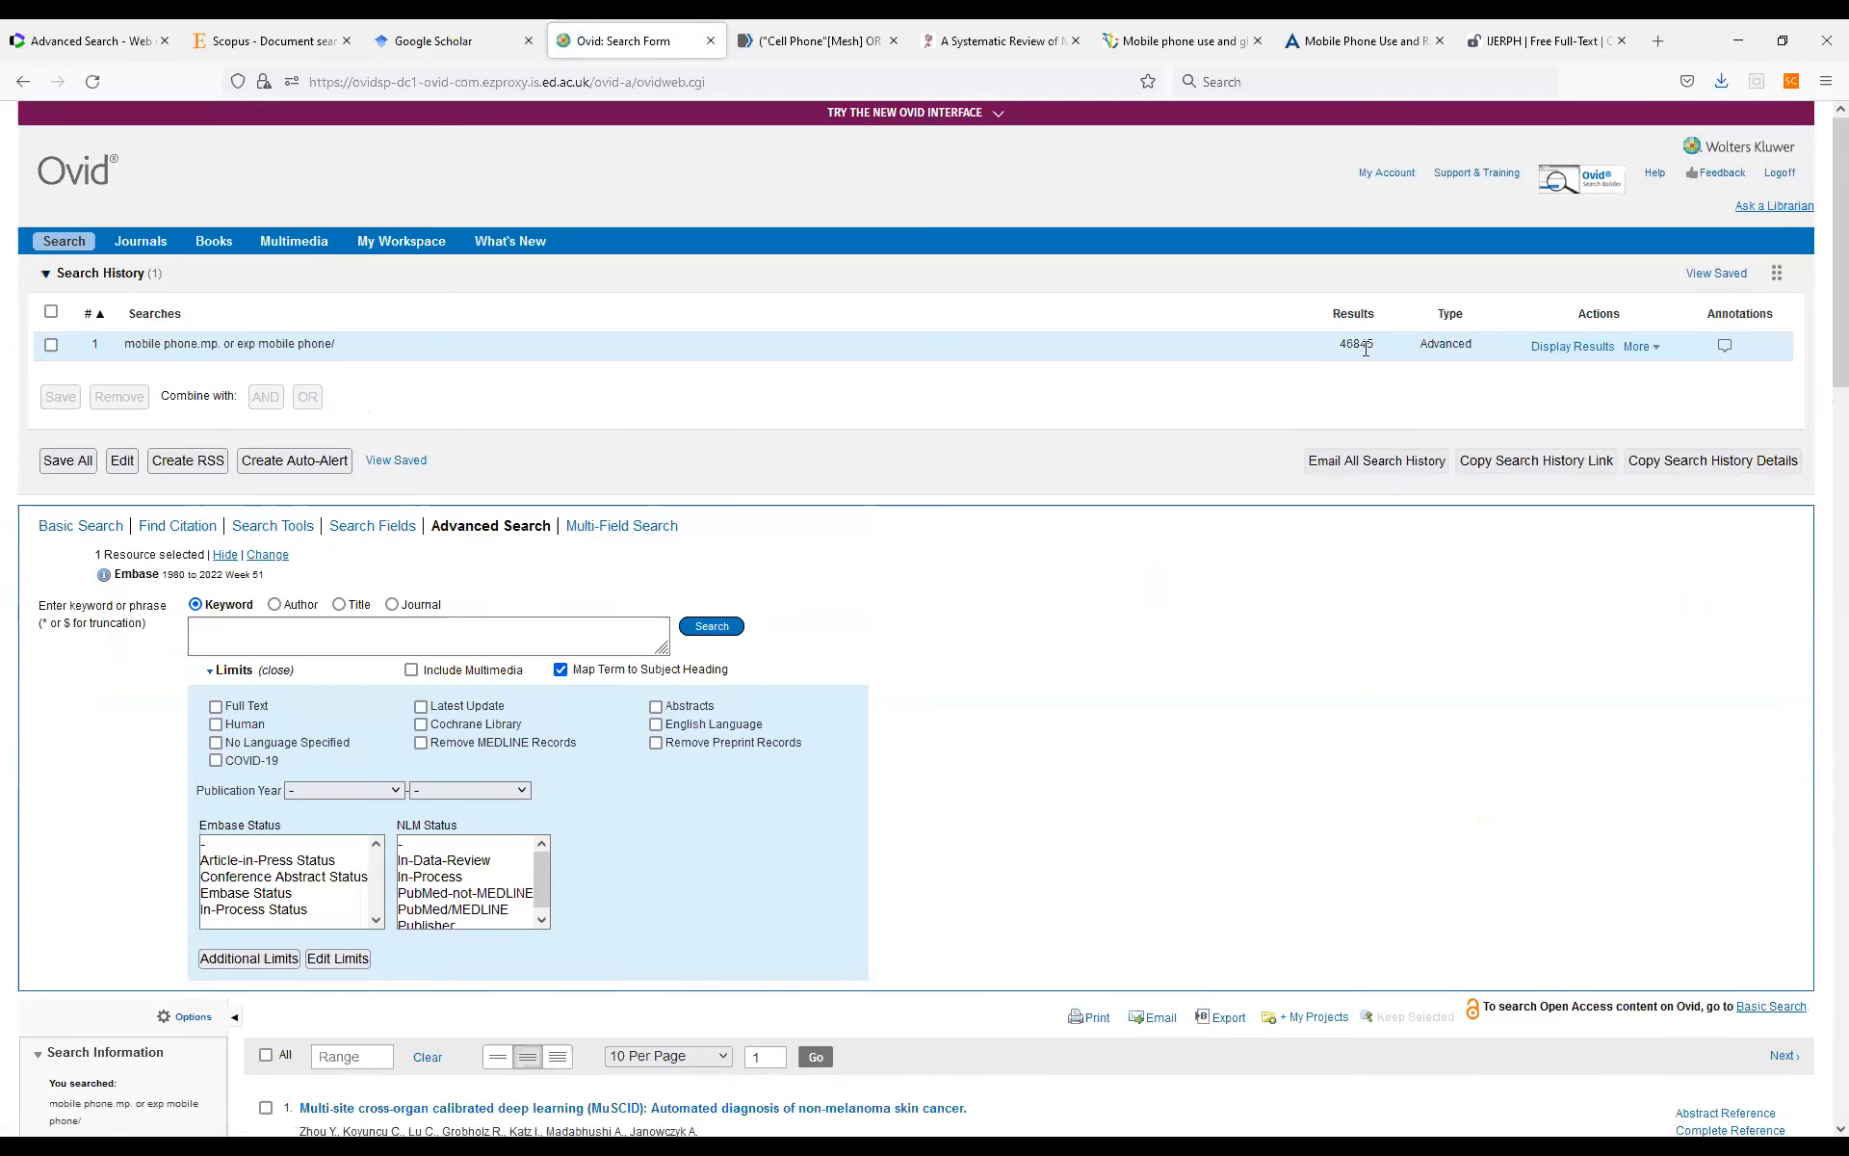
Run a search for "cell phone" as a keyword only, leaving out the mapped mobile phone subject heading.
{"action": "left_click", "coordinate": [506, 645]}
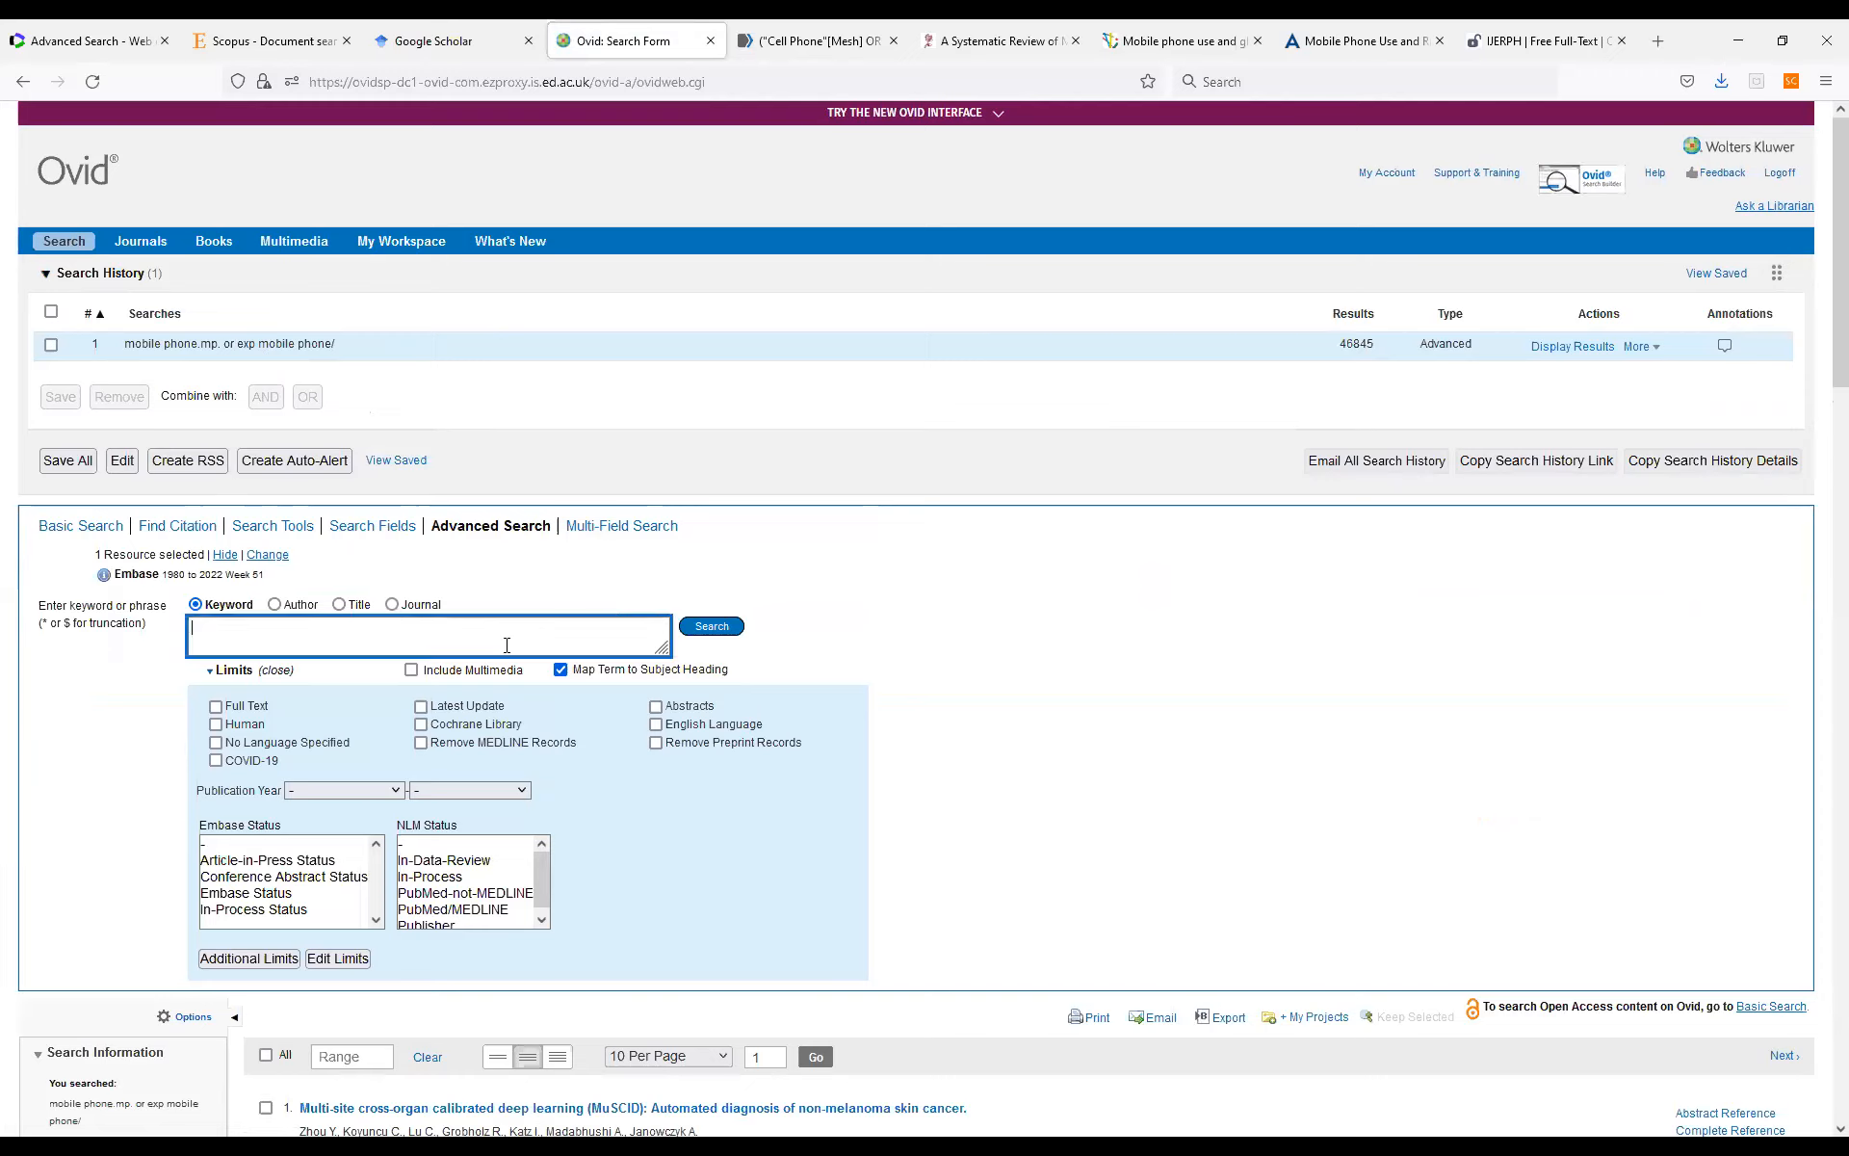
{"action": "type", "text": "cellphone"}
{"action": "left_click", "coordinate": [717, 632]}
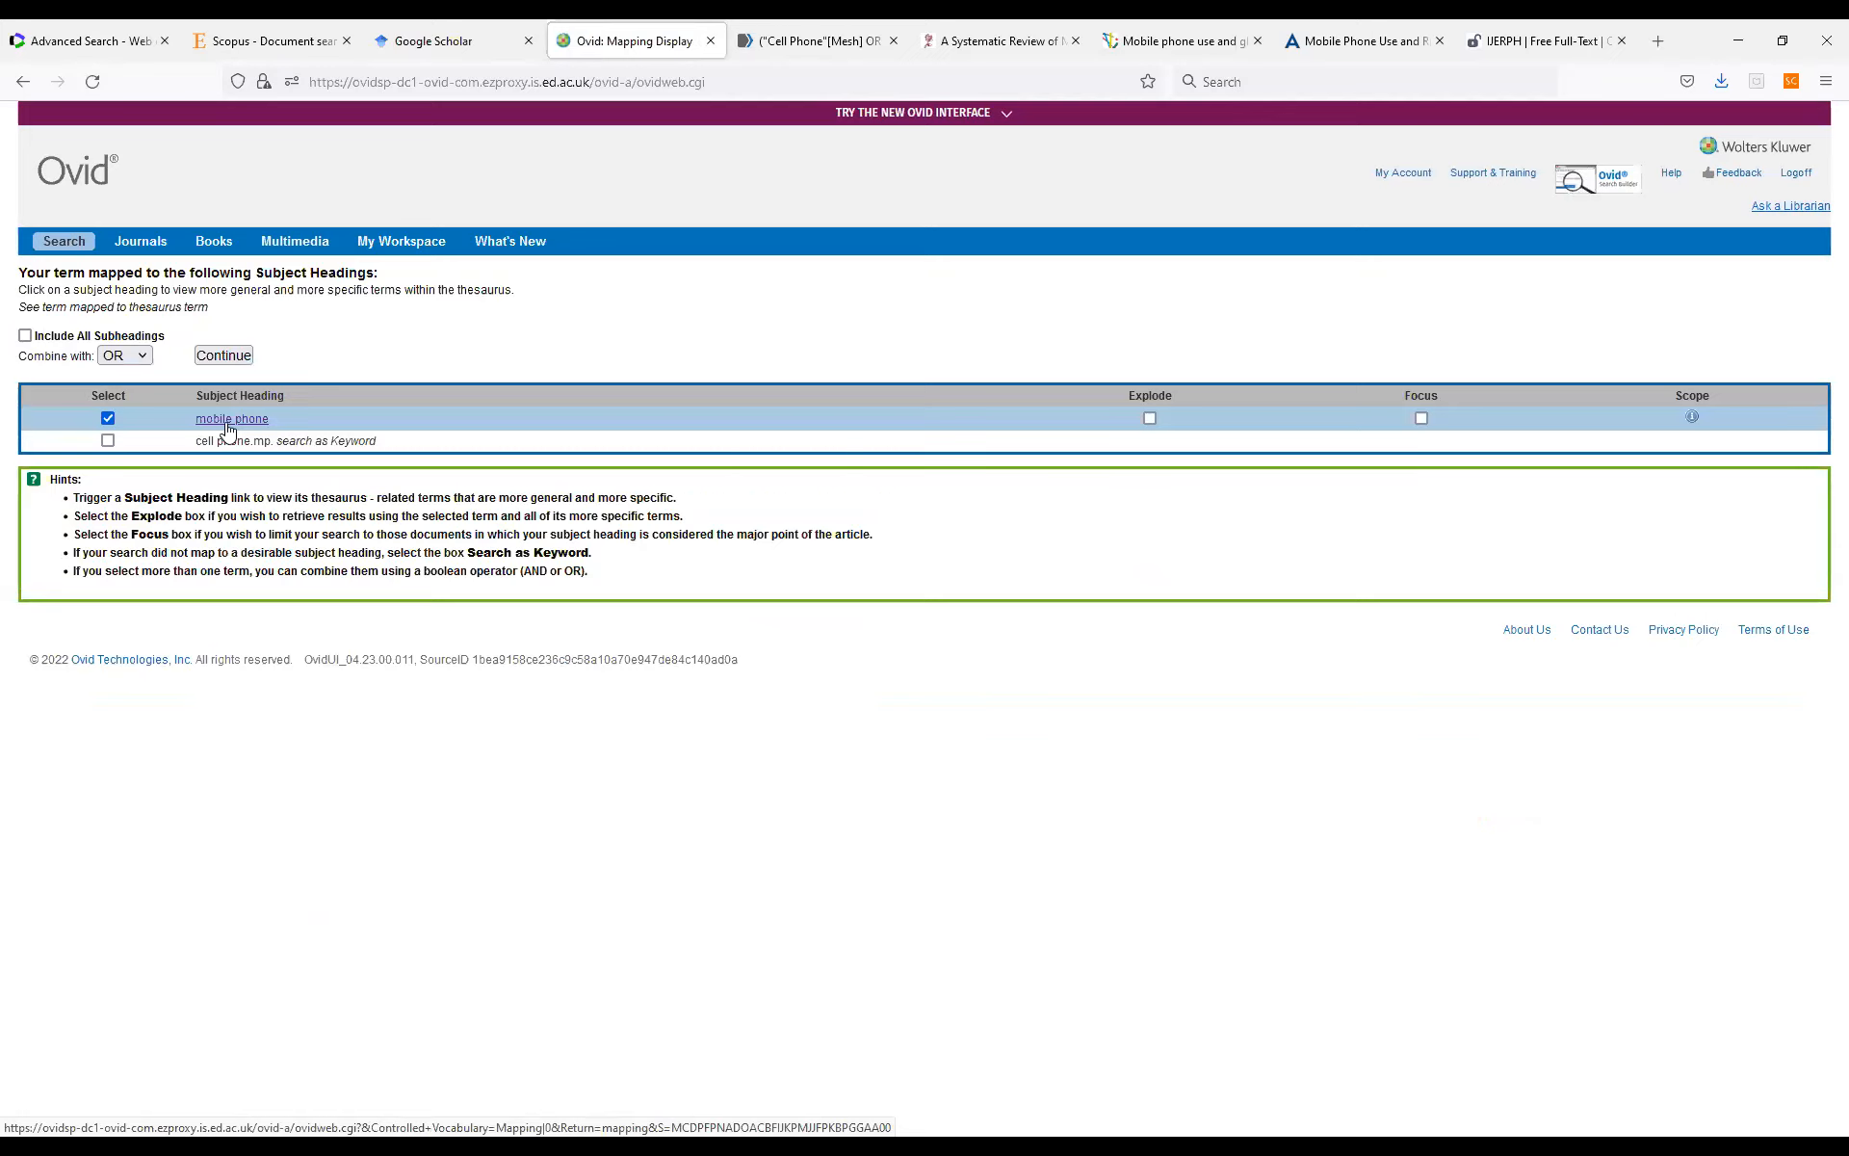
{"action": "left_click", "coordinate": [104, 421]}
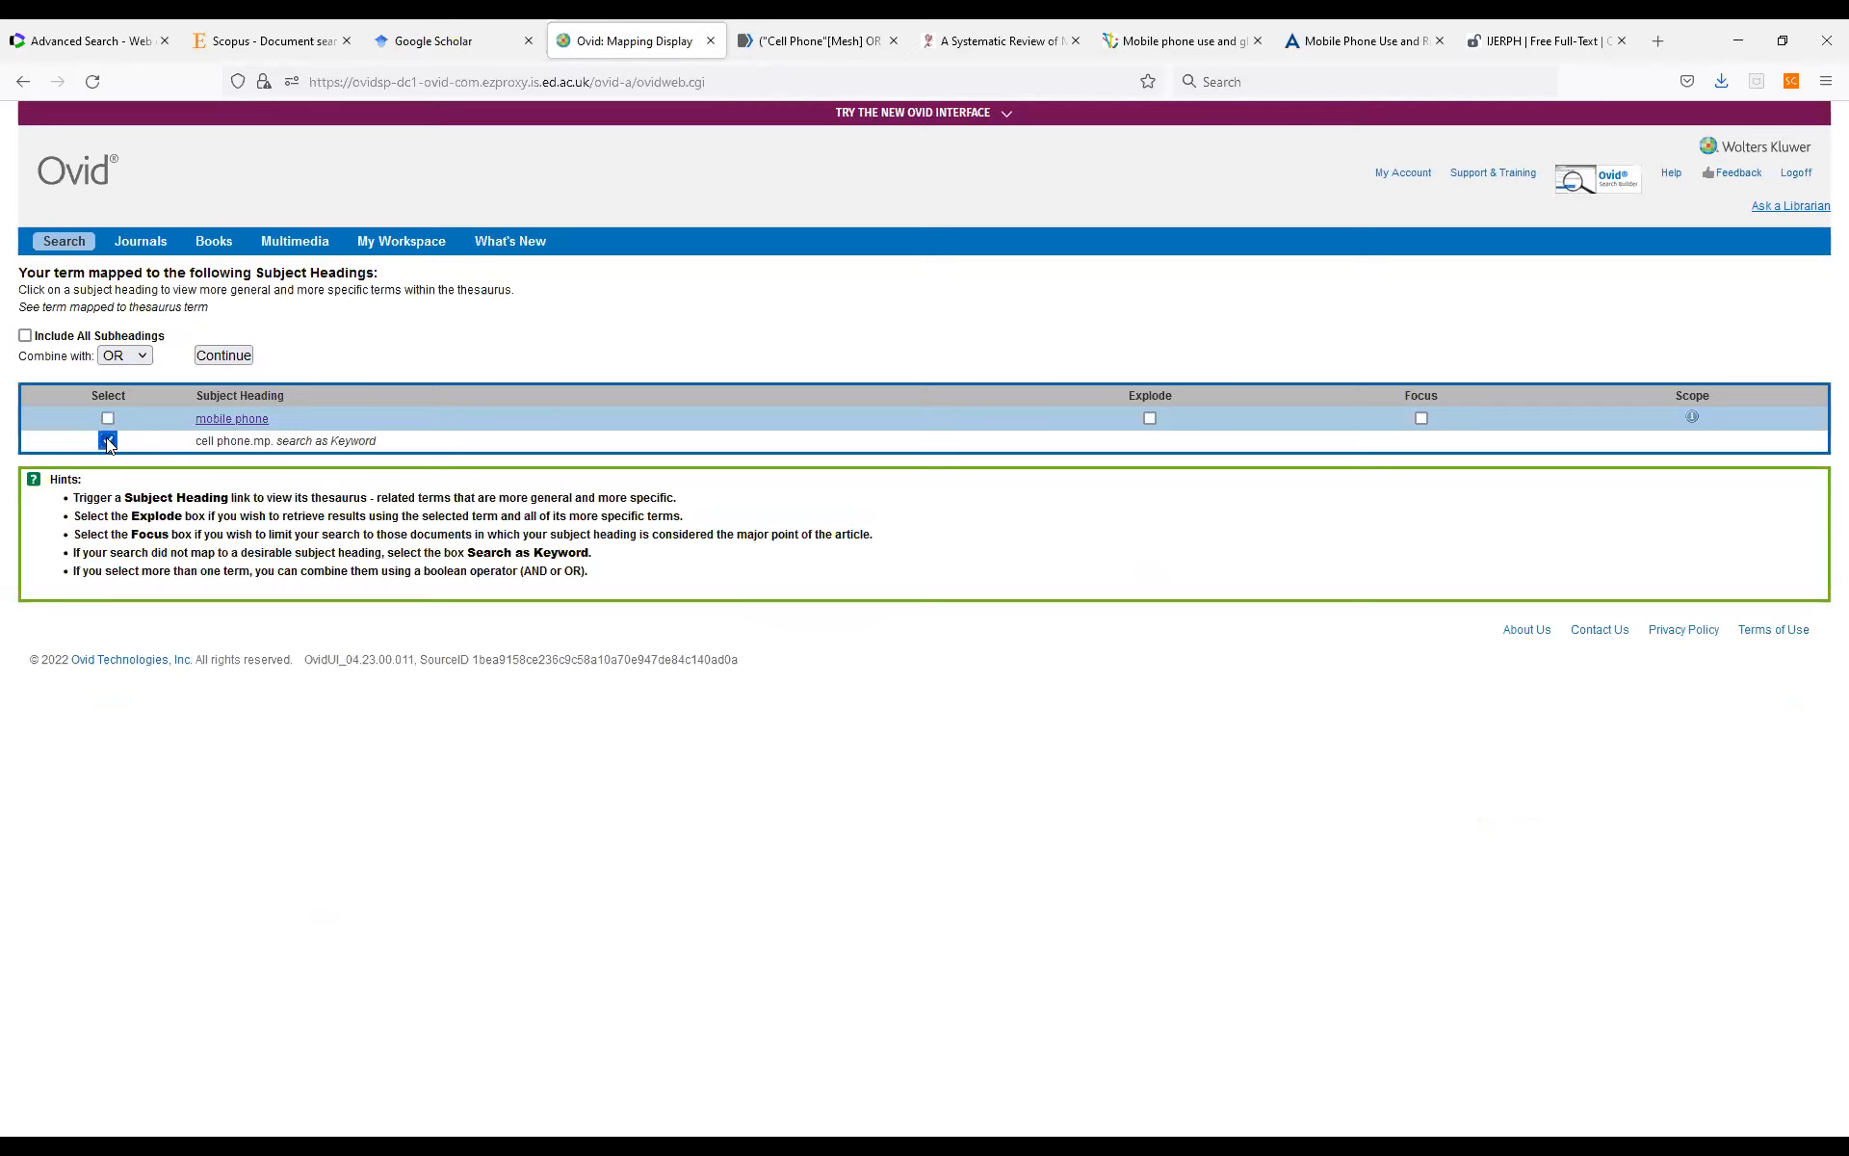
{"action": "left_click", "coordinate": [216, 357]}
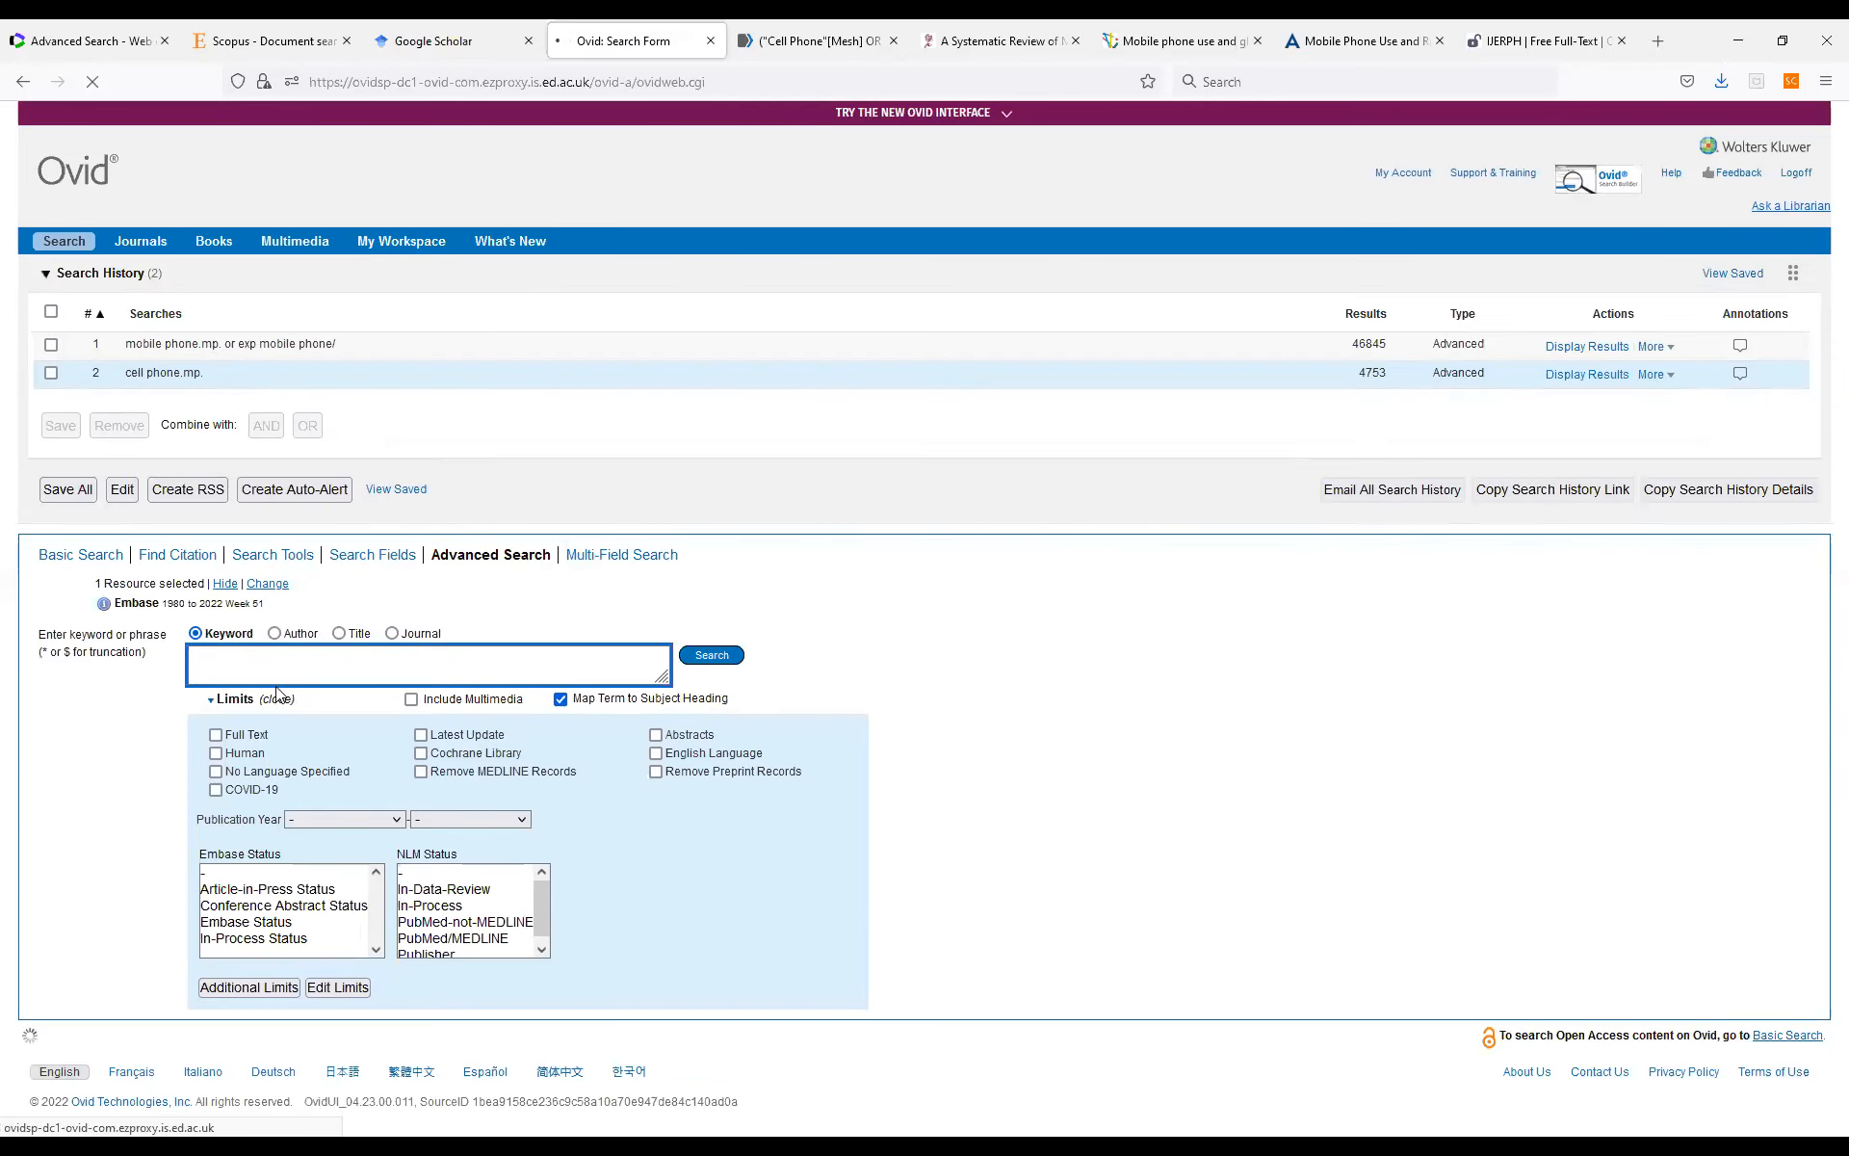
Run a search for the one-word spelling "cellphone" as a keyword only, without the mapped subject heading.
{"action": "type", "text": "cellphone"}
{"action": "left_click", "coordinate": [717, 659]}
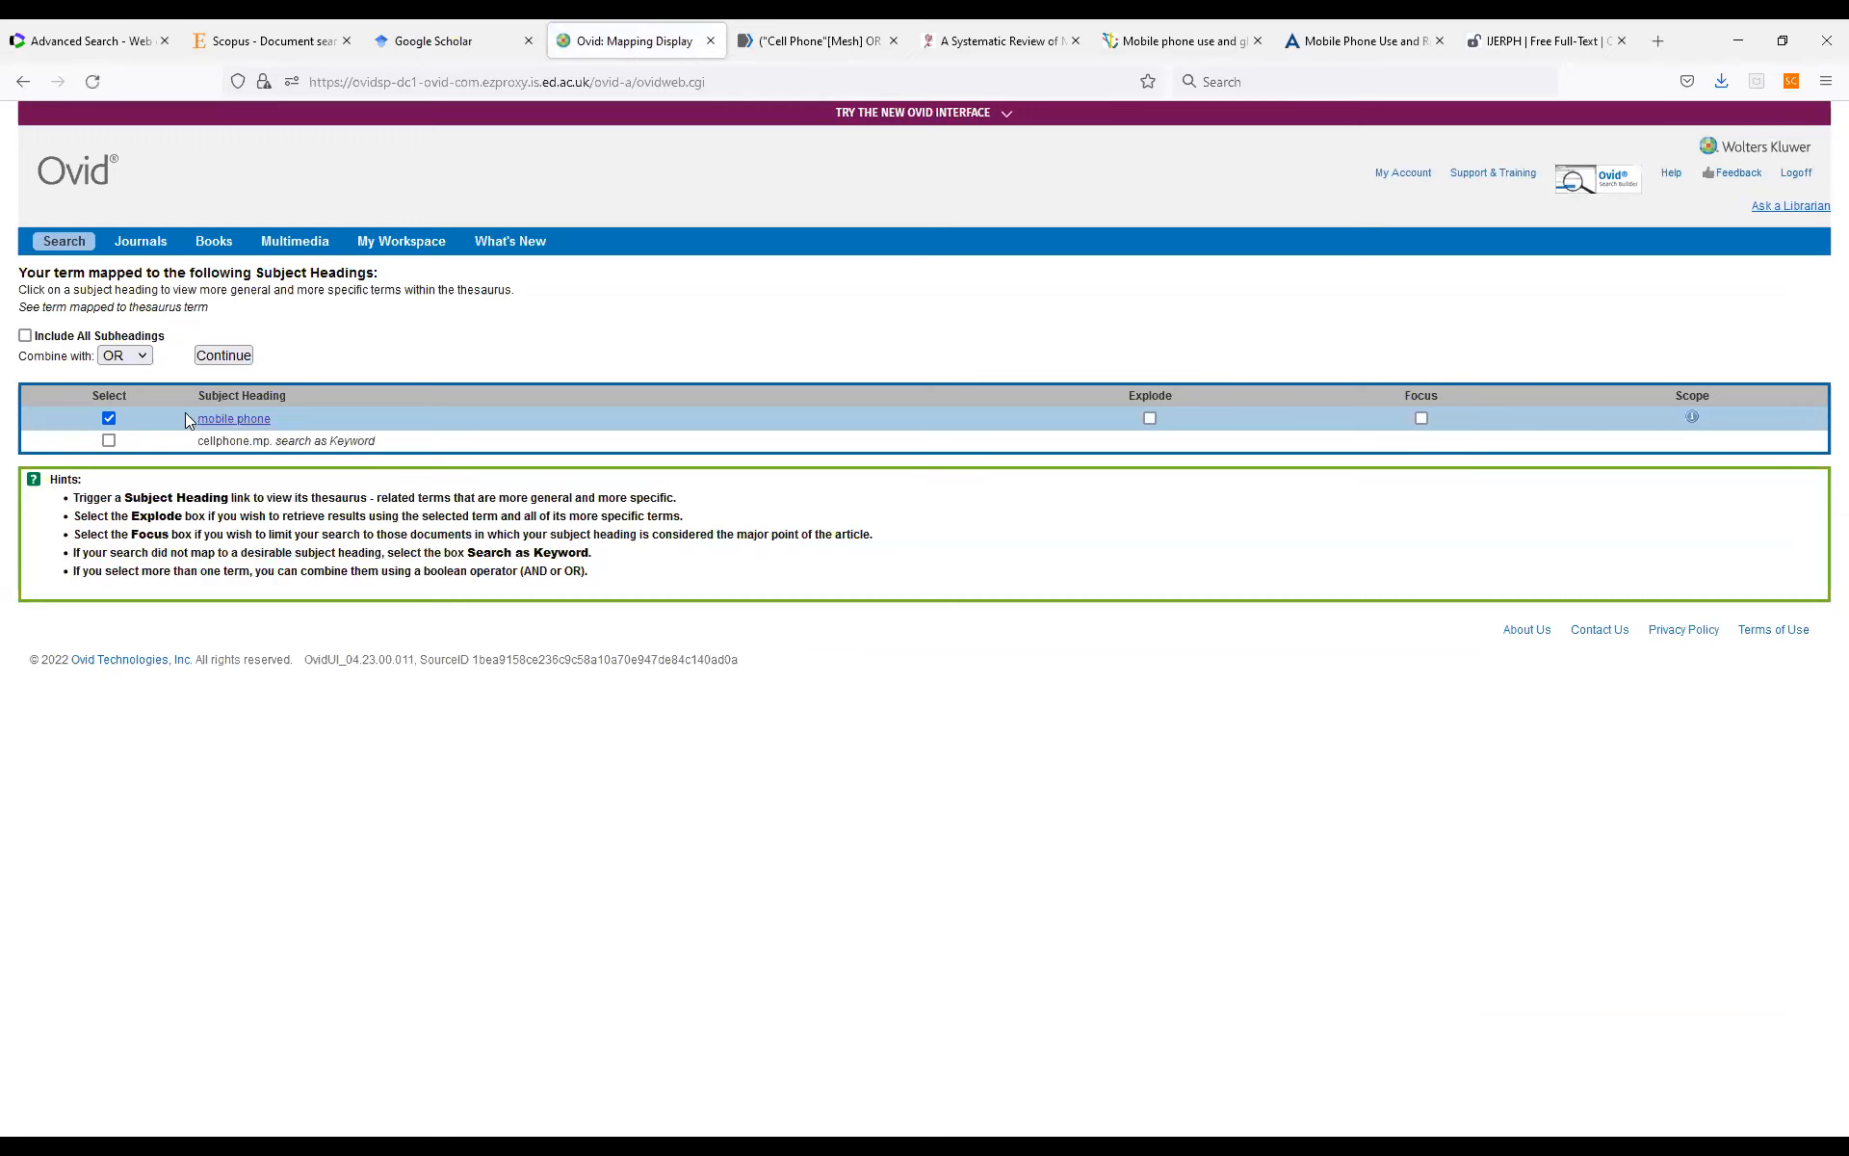
{"action": "left_click", "coordinate": [109, 441]}
{"action": "left_click", "coordinate": [235, 357]}
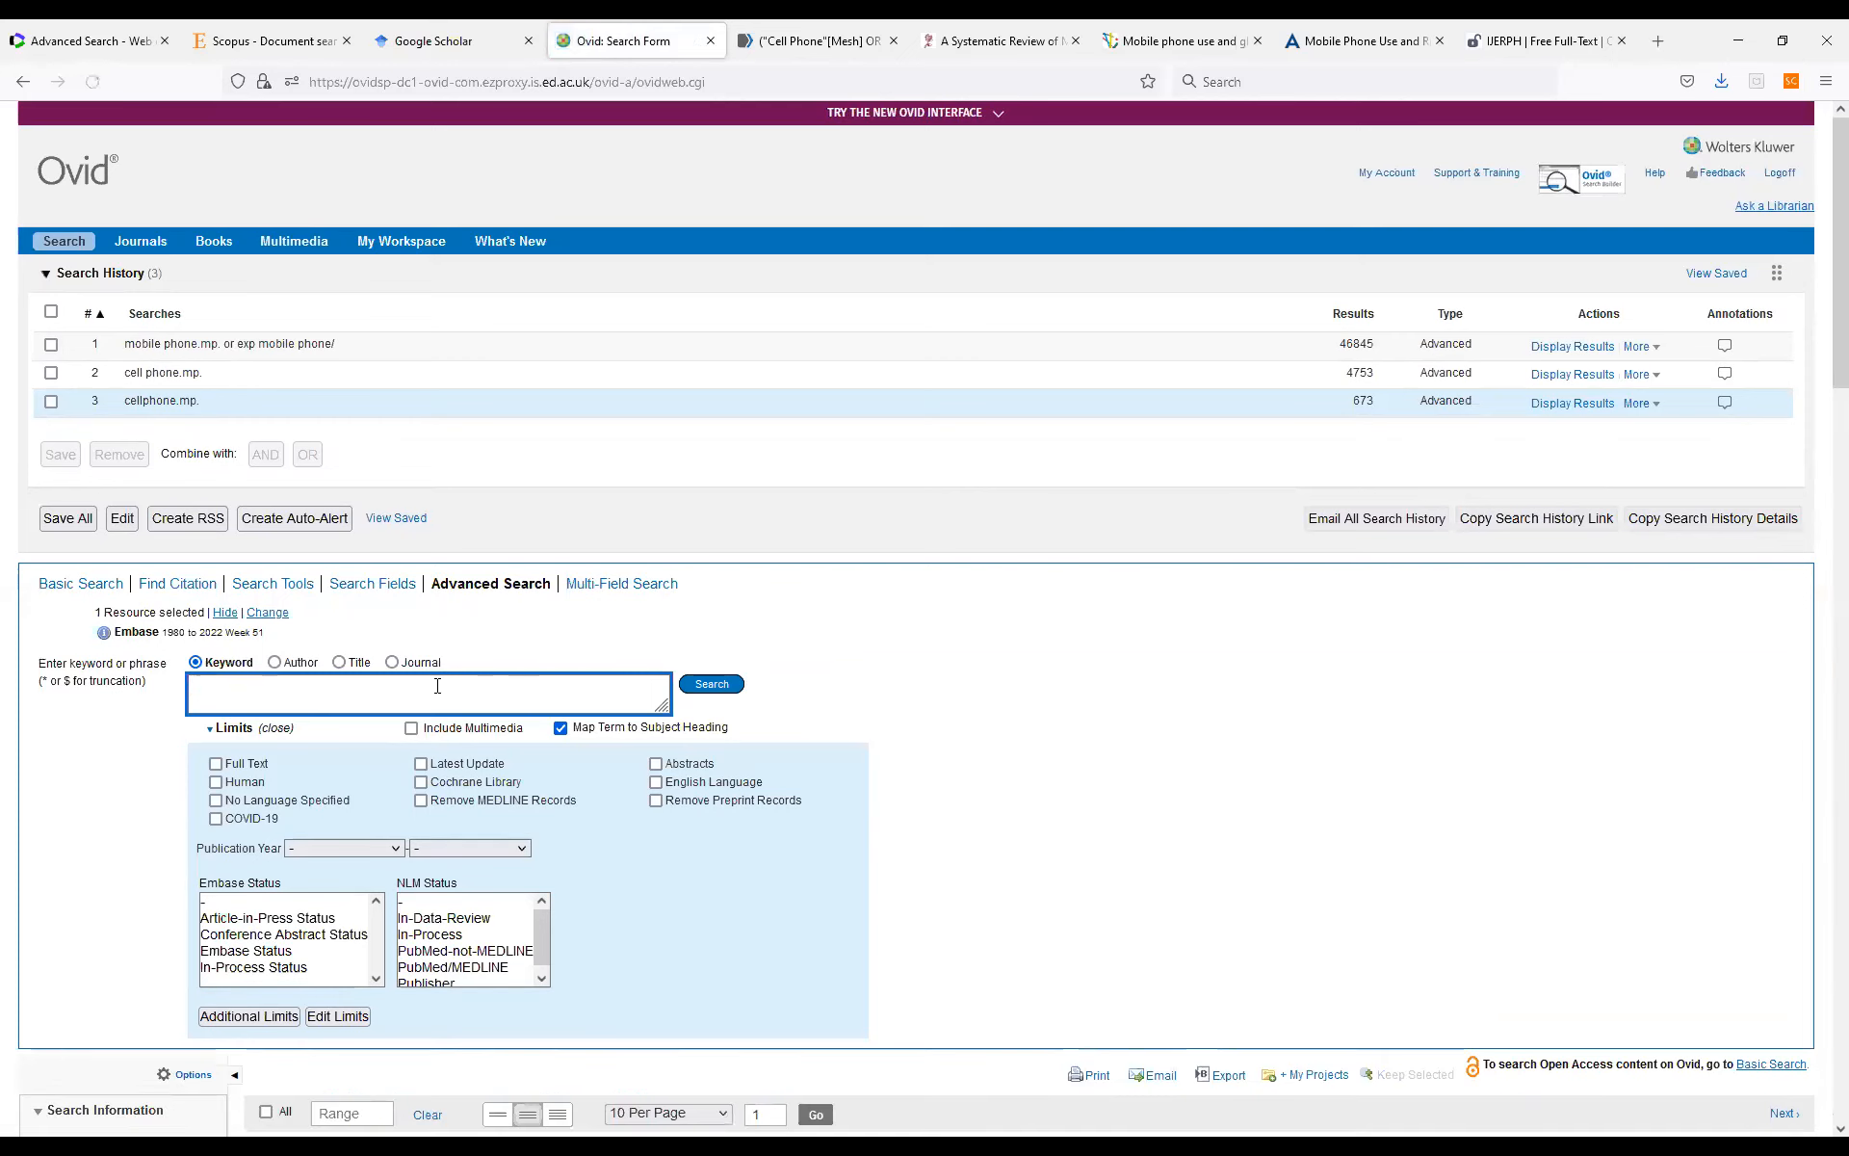
Search for the quoted phrase "mobile phone use" as a keyword combined by OR with the exploded "cell phone use" subject heading.
{"action": "type", "text": "mobile"}
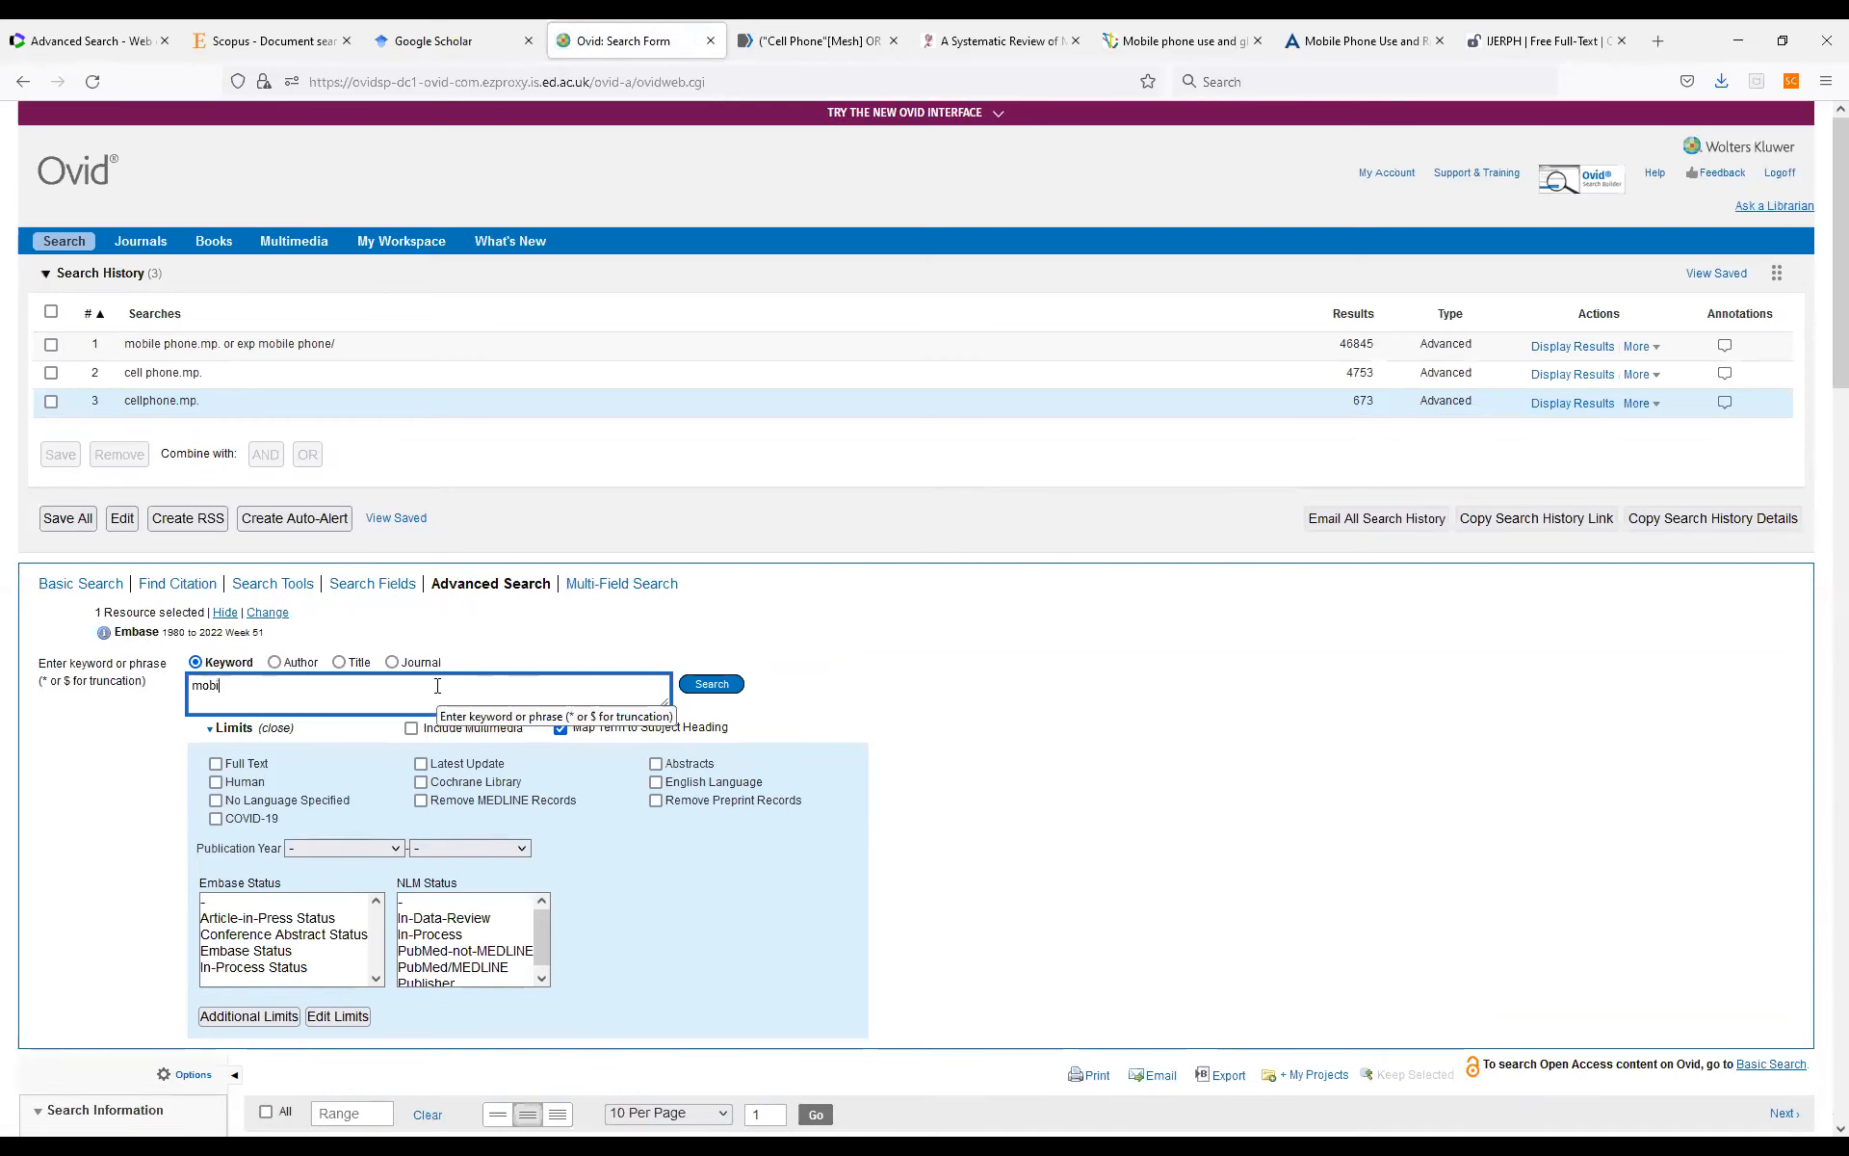
{"action": "type", "text": " phone use"}
{"action": "left_click", "coordinate": [708, 688]}
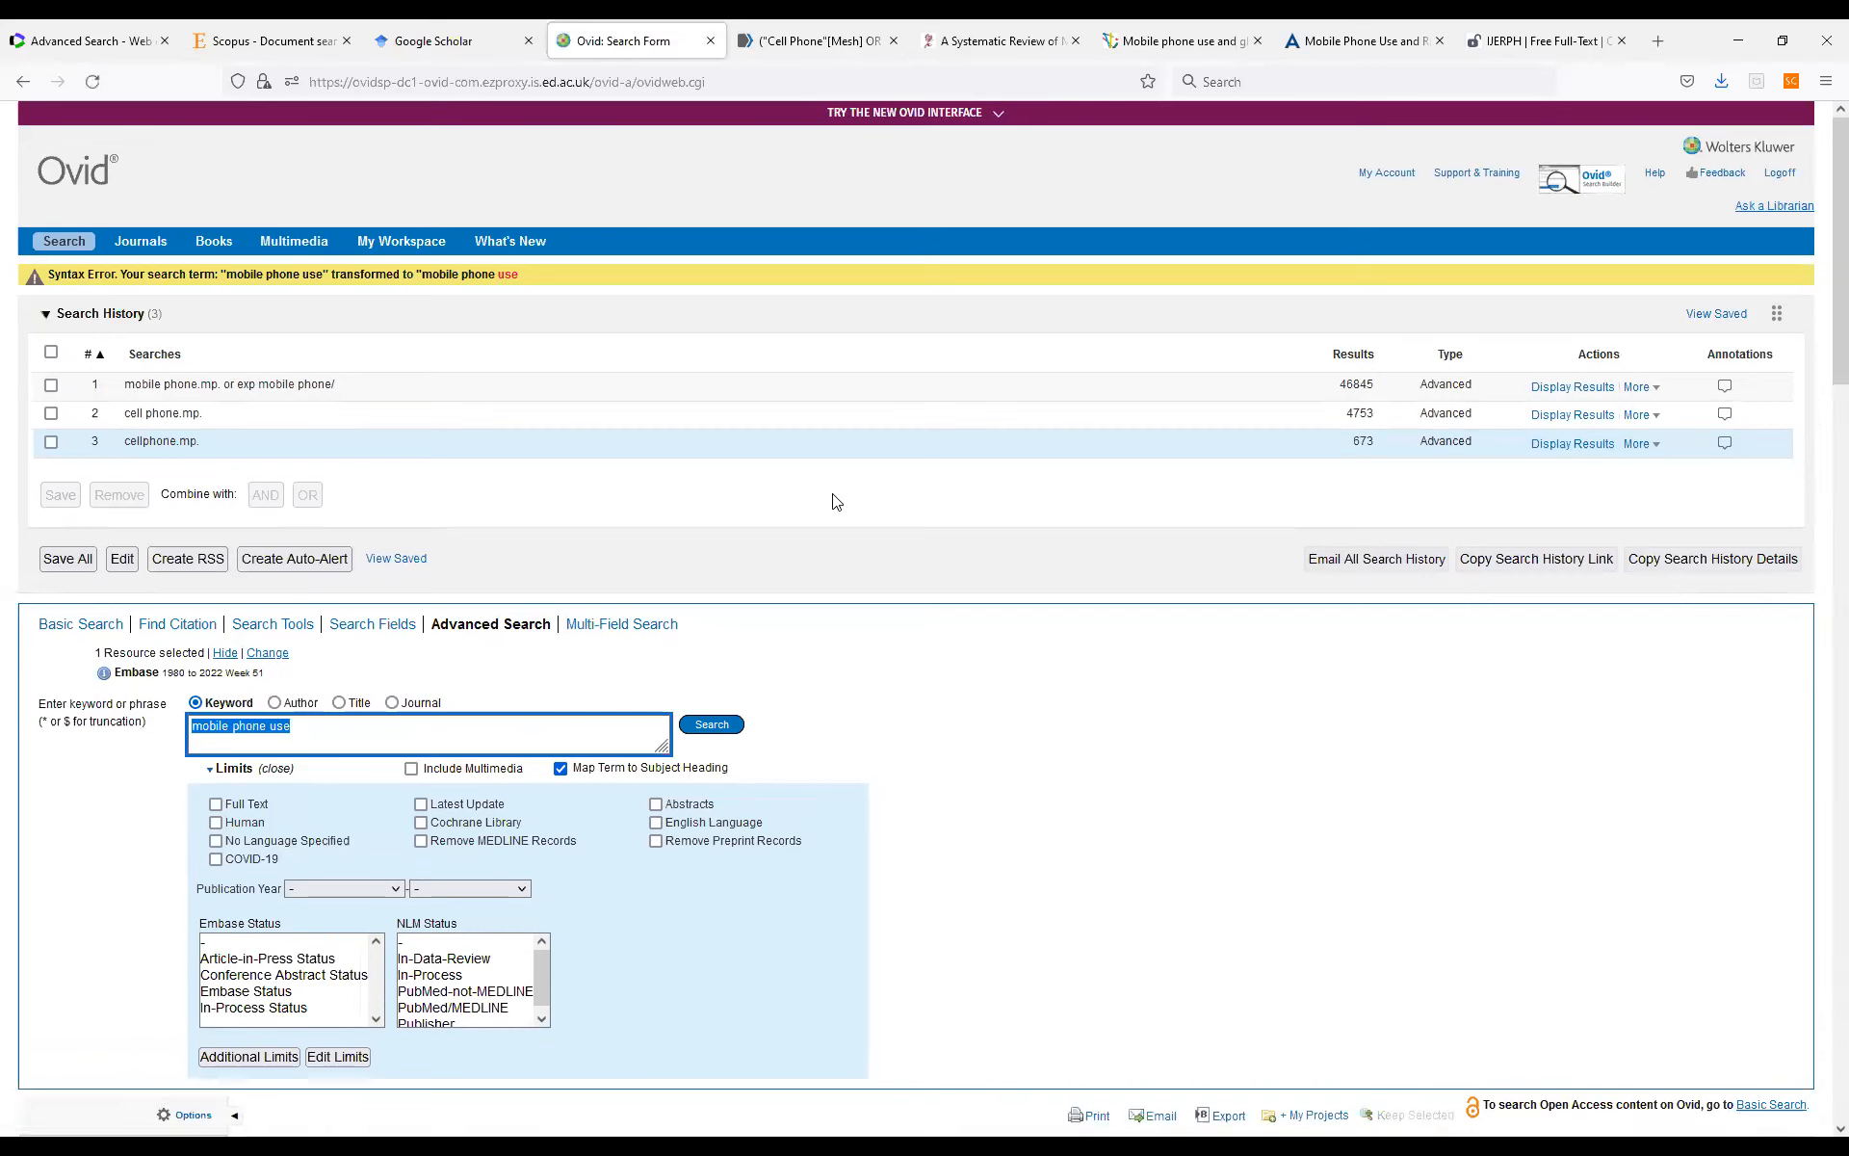
{"action": "left_click", "coordinate": [304, 731]}
{"action": "type", "text": "\""}
{"action": "key", "text": "Return"}
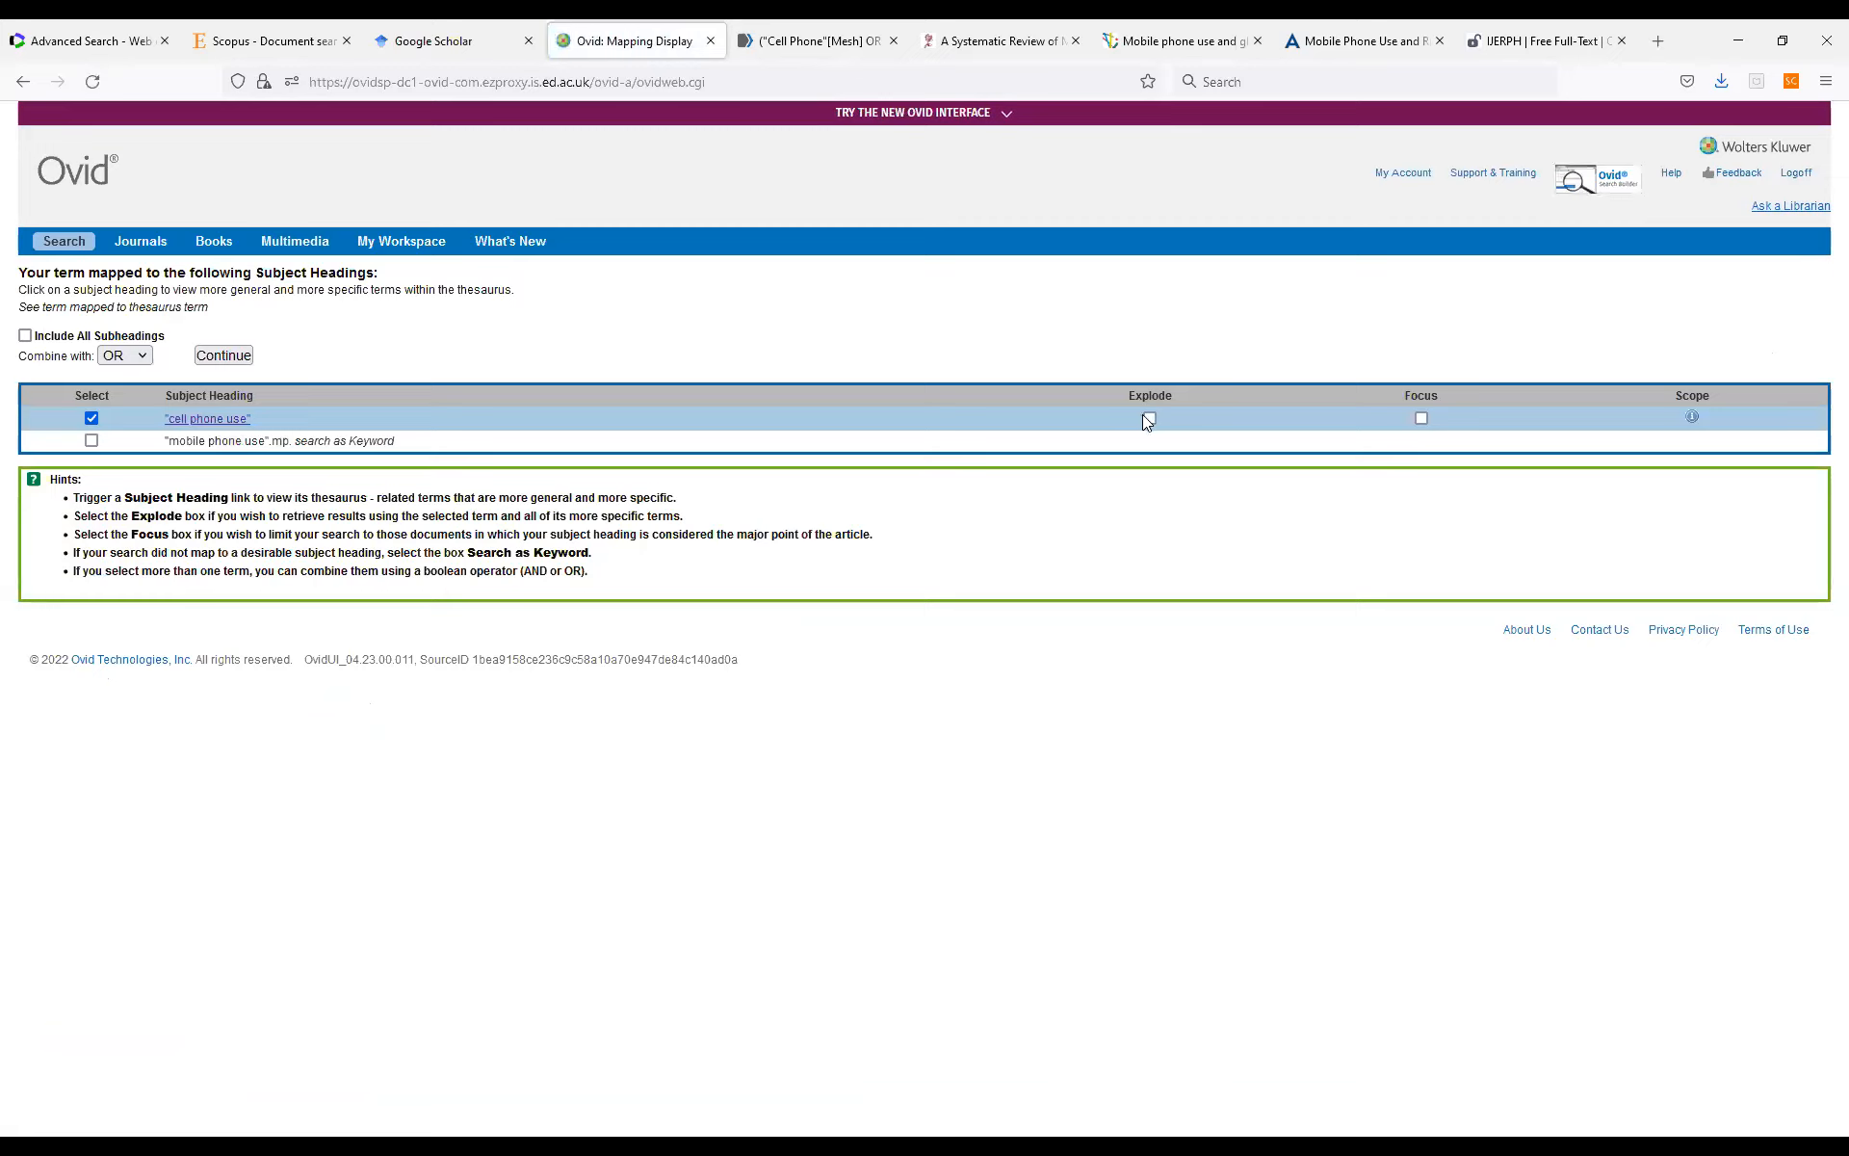
{"action": "left_click", "coordinate": [92, 440]}
{"action": "left_click", "coordinate": [227, 356]}
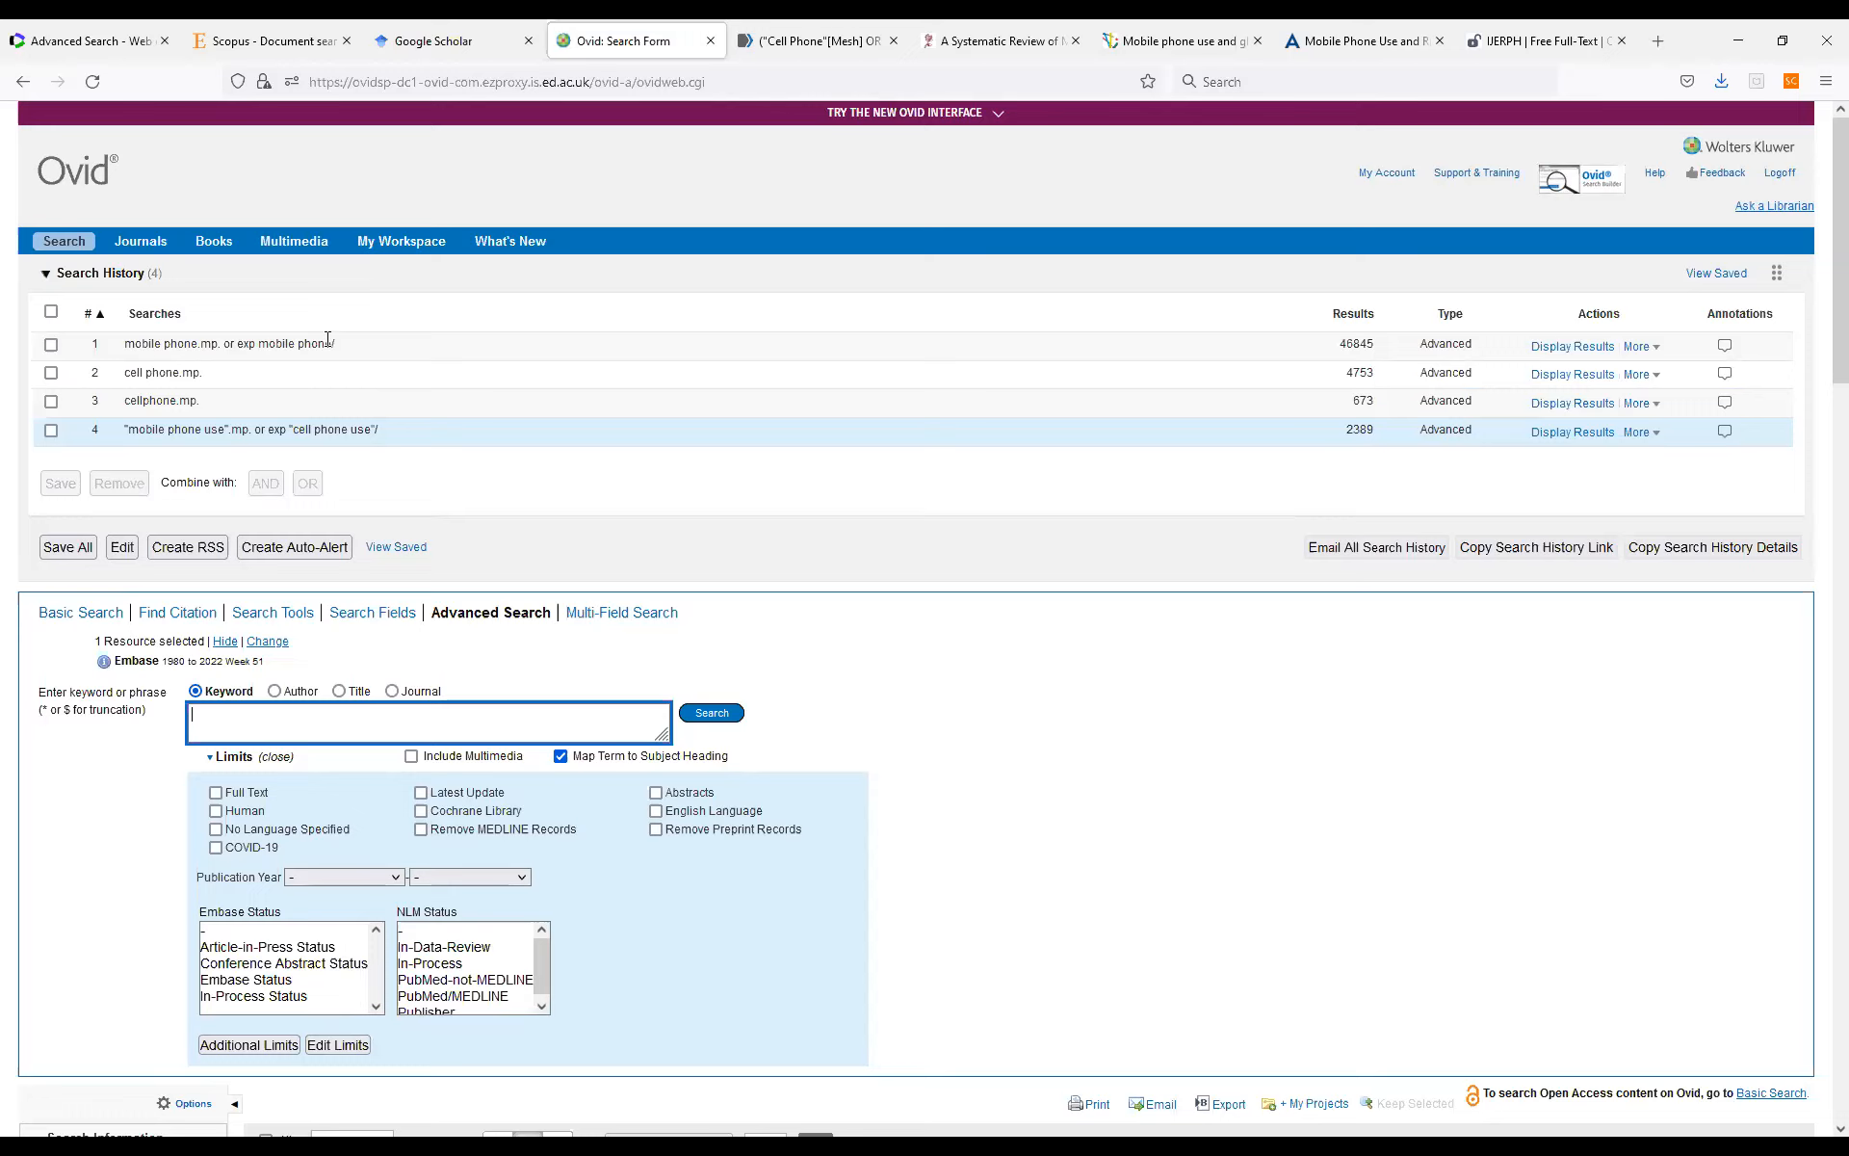
Combine all four mobile phone searches in the search history with OR.
{"action": "left_click", "coordinate": [51, 313]}
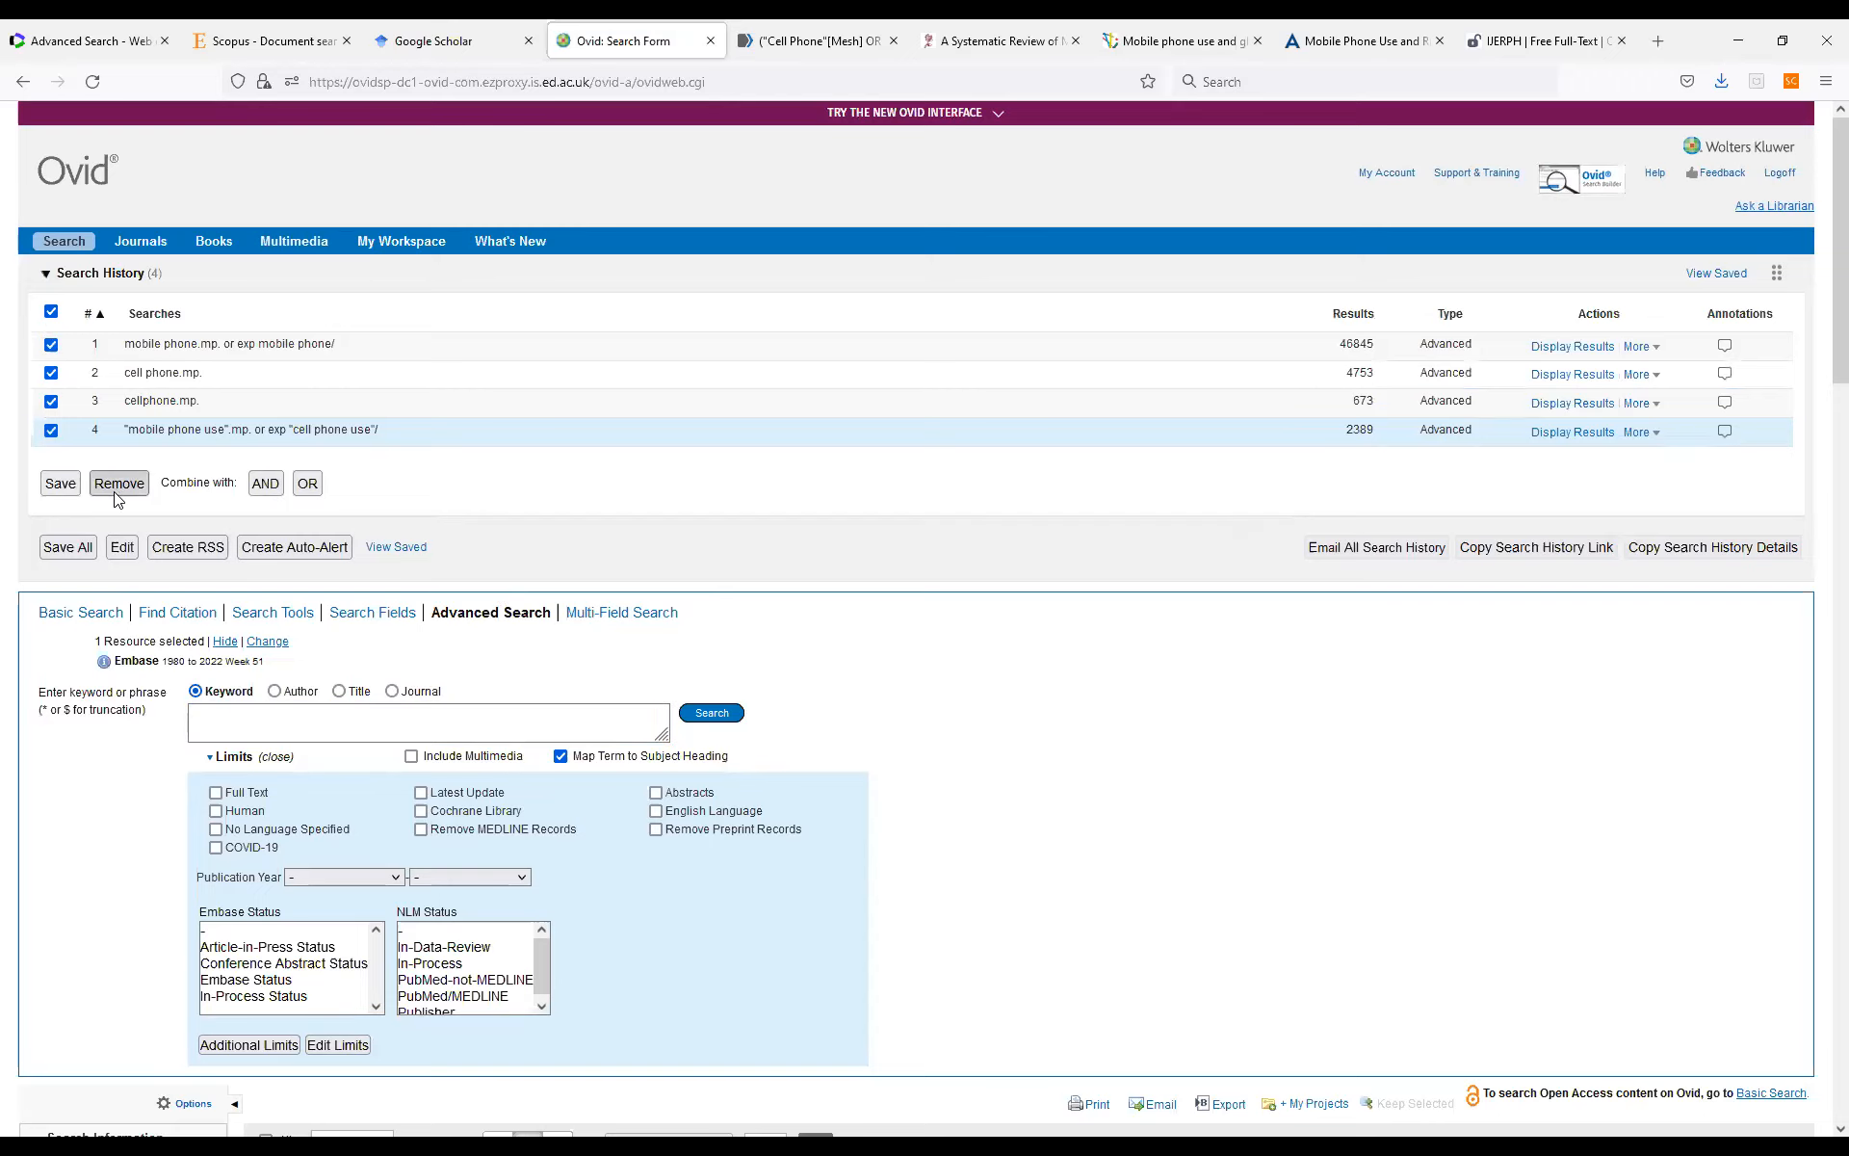
{"action": "left_click", "coordinate": [308, 483]}
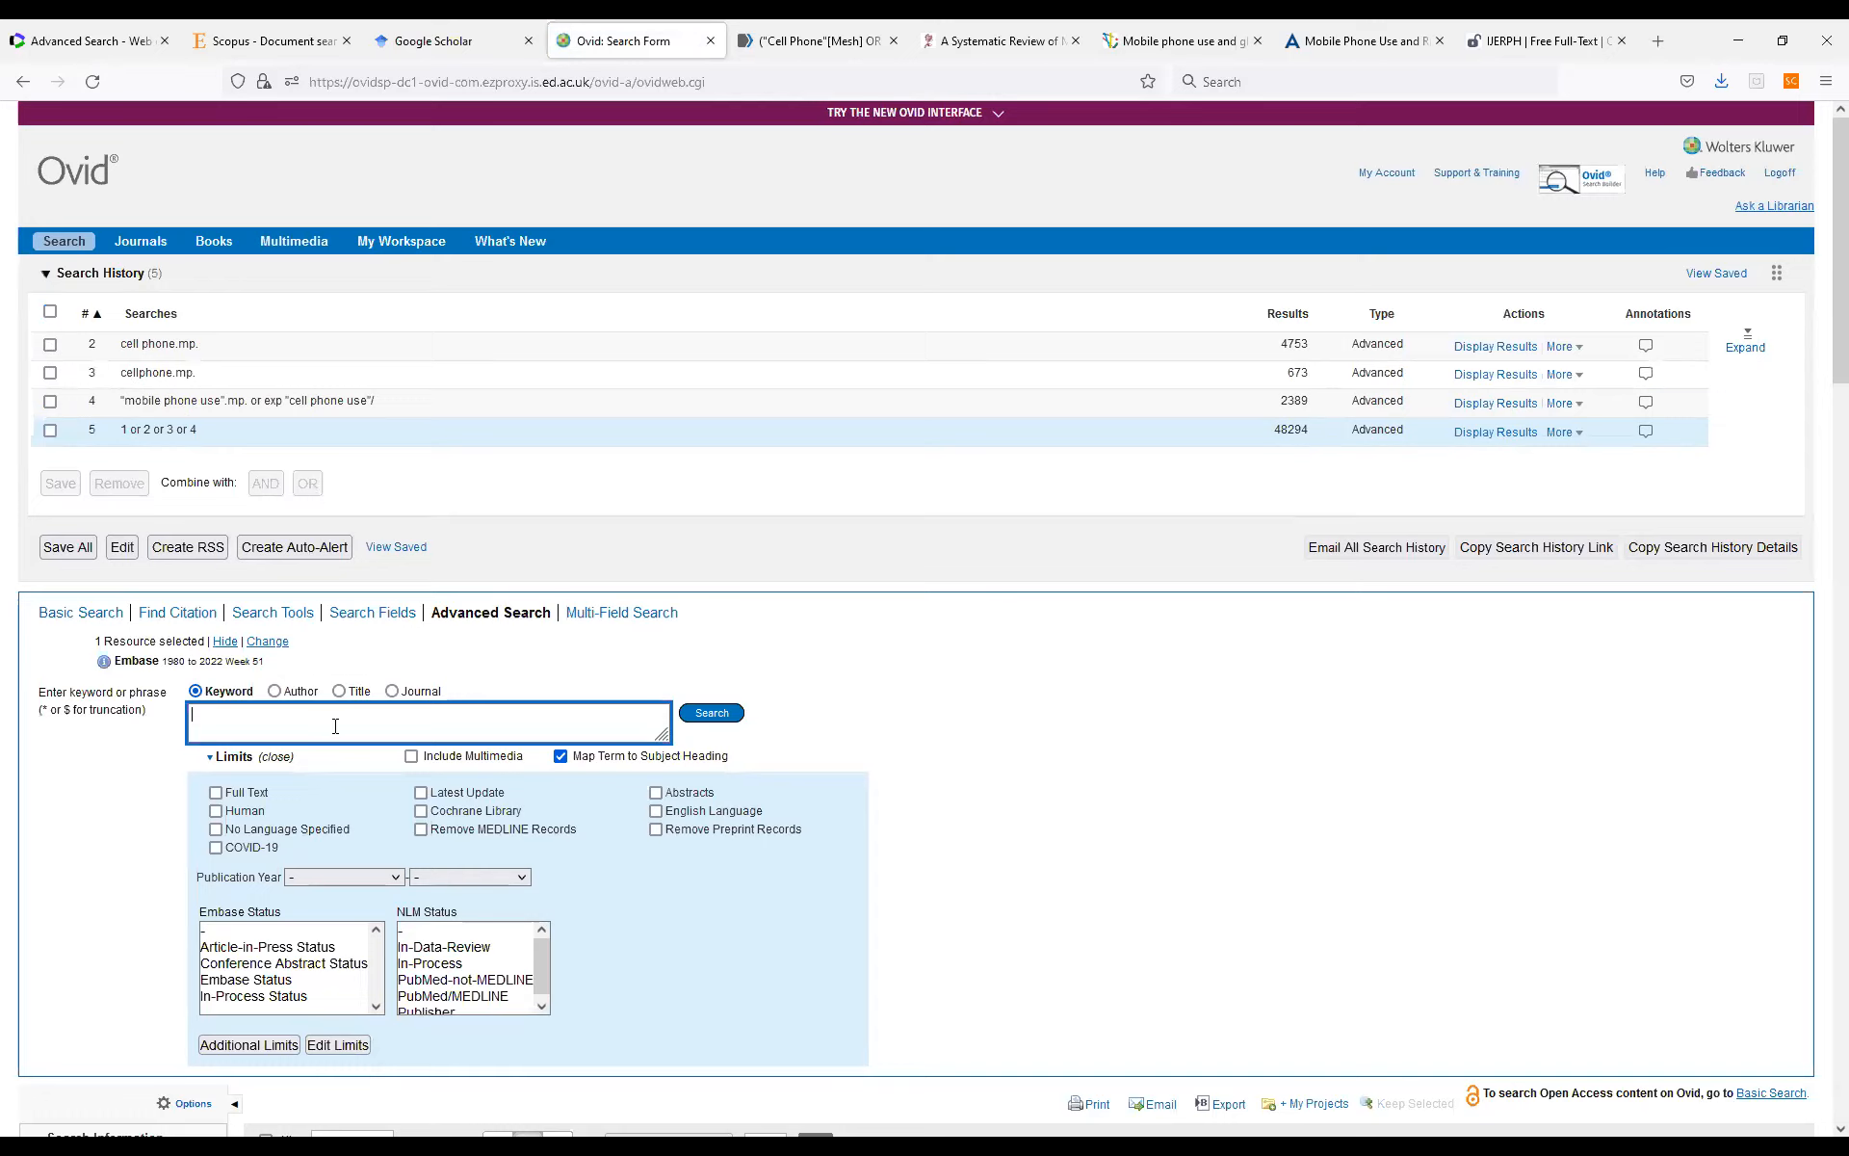
Look up "brain cancer" mapped to subject headings, and include both the exploded brain cancer heading and the keyword.
{"action": "type", "text": "brain canc"}
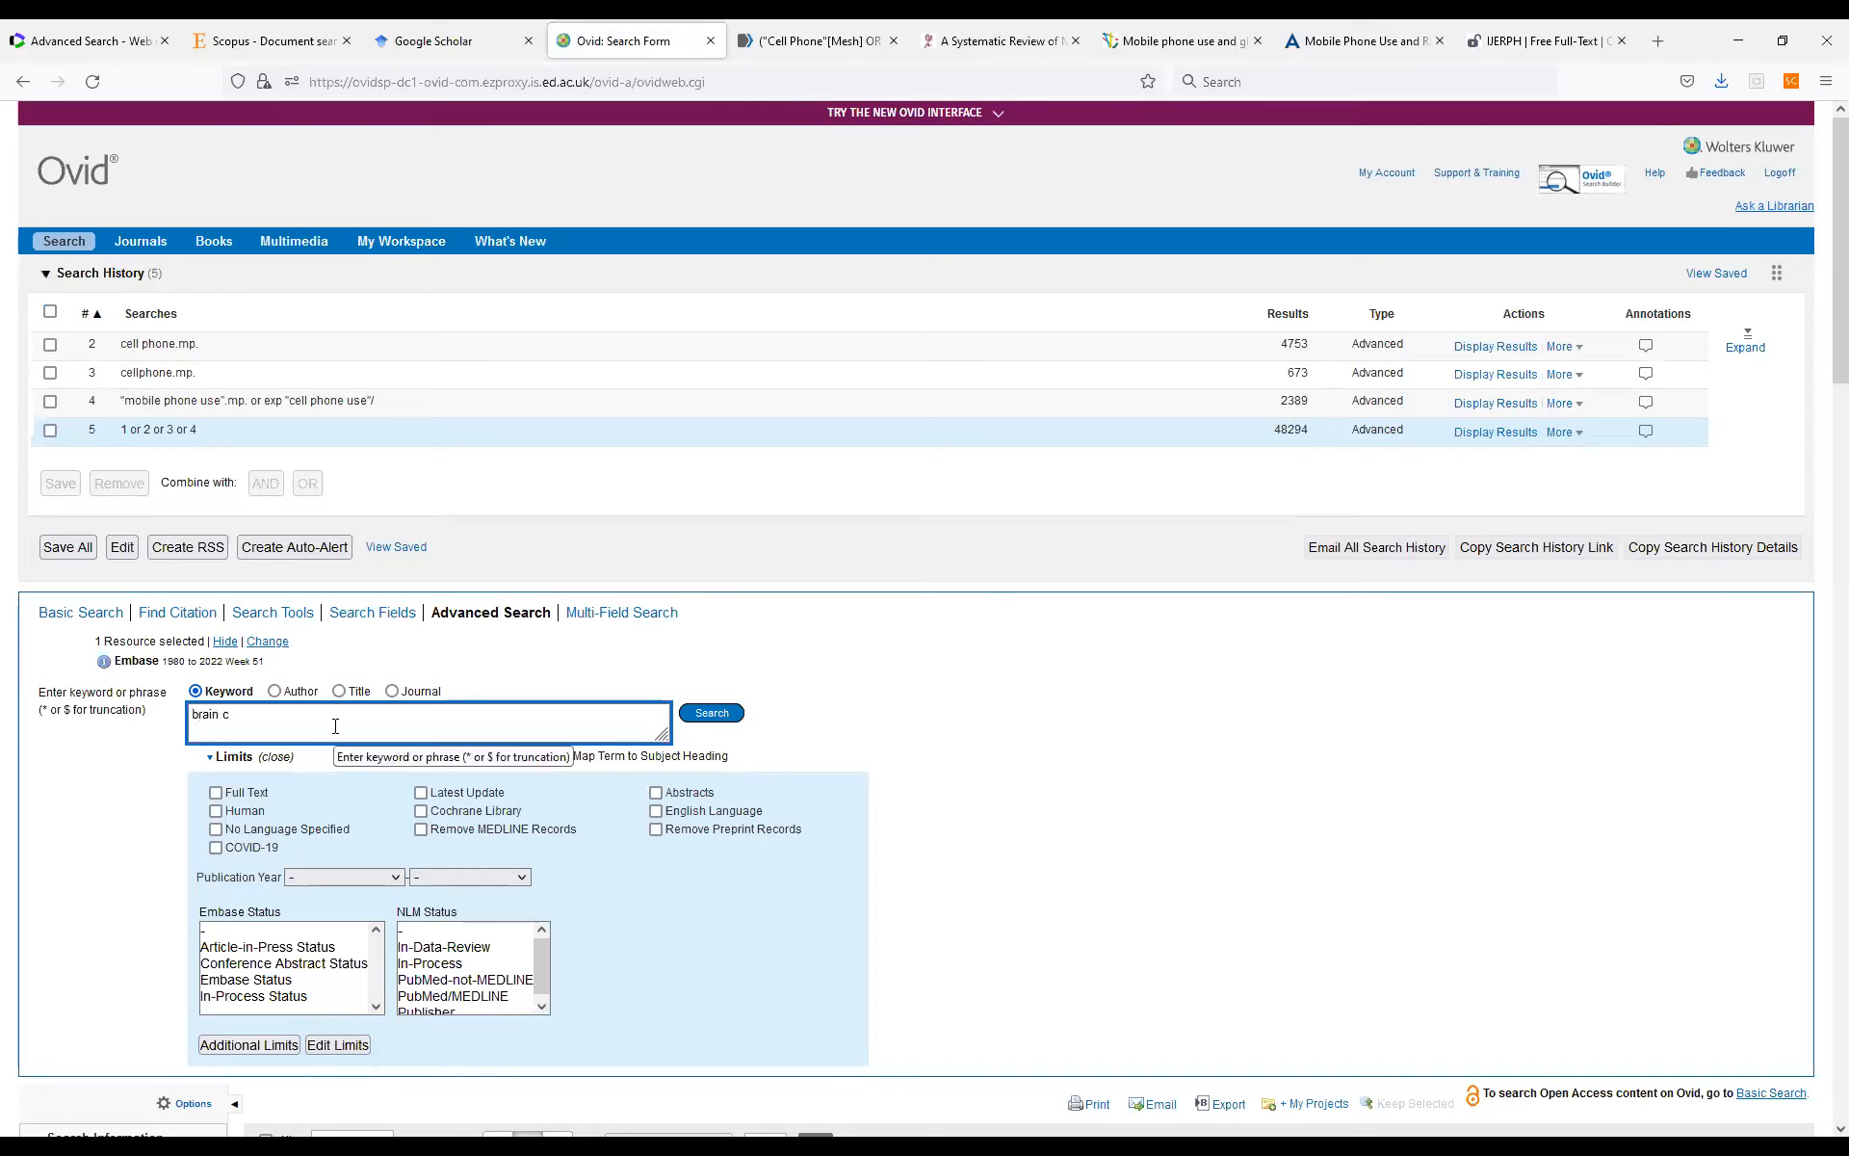
{"action": "type", "text": "er"}
{"action": "key", "text": "Return"}
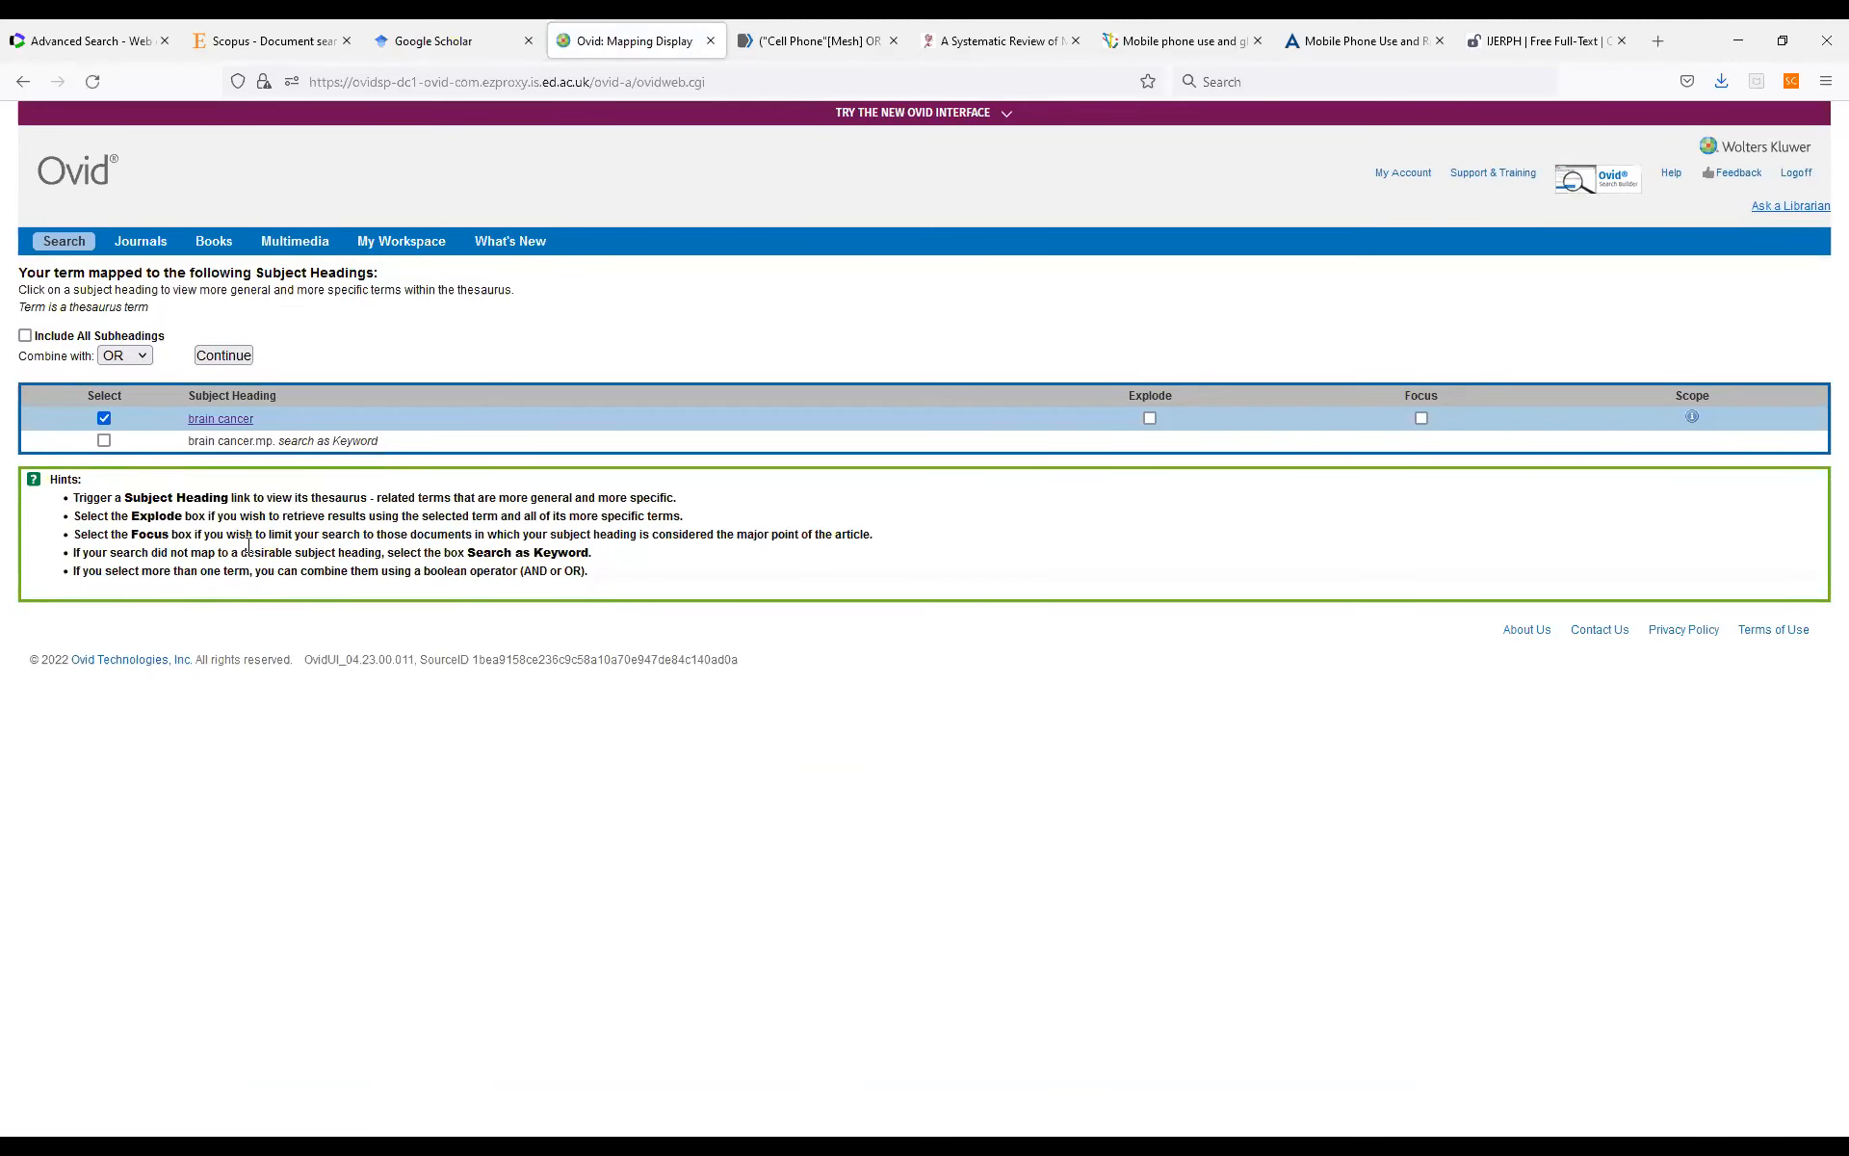
{"action": "left_click", "coordinate": [1150, 418]}
{"action": "left_click", "coordinate": [104, 440]}
Examine the brain cancer thesaurus entry for synonyms, broader and narrower terms, and run the search with the chosen heading and keyword.
{"action": "left_click", "coordinate": [239, 420]}
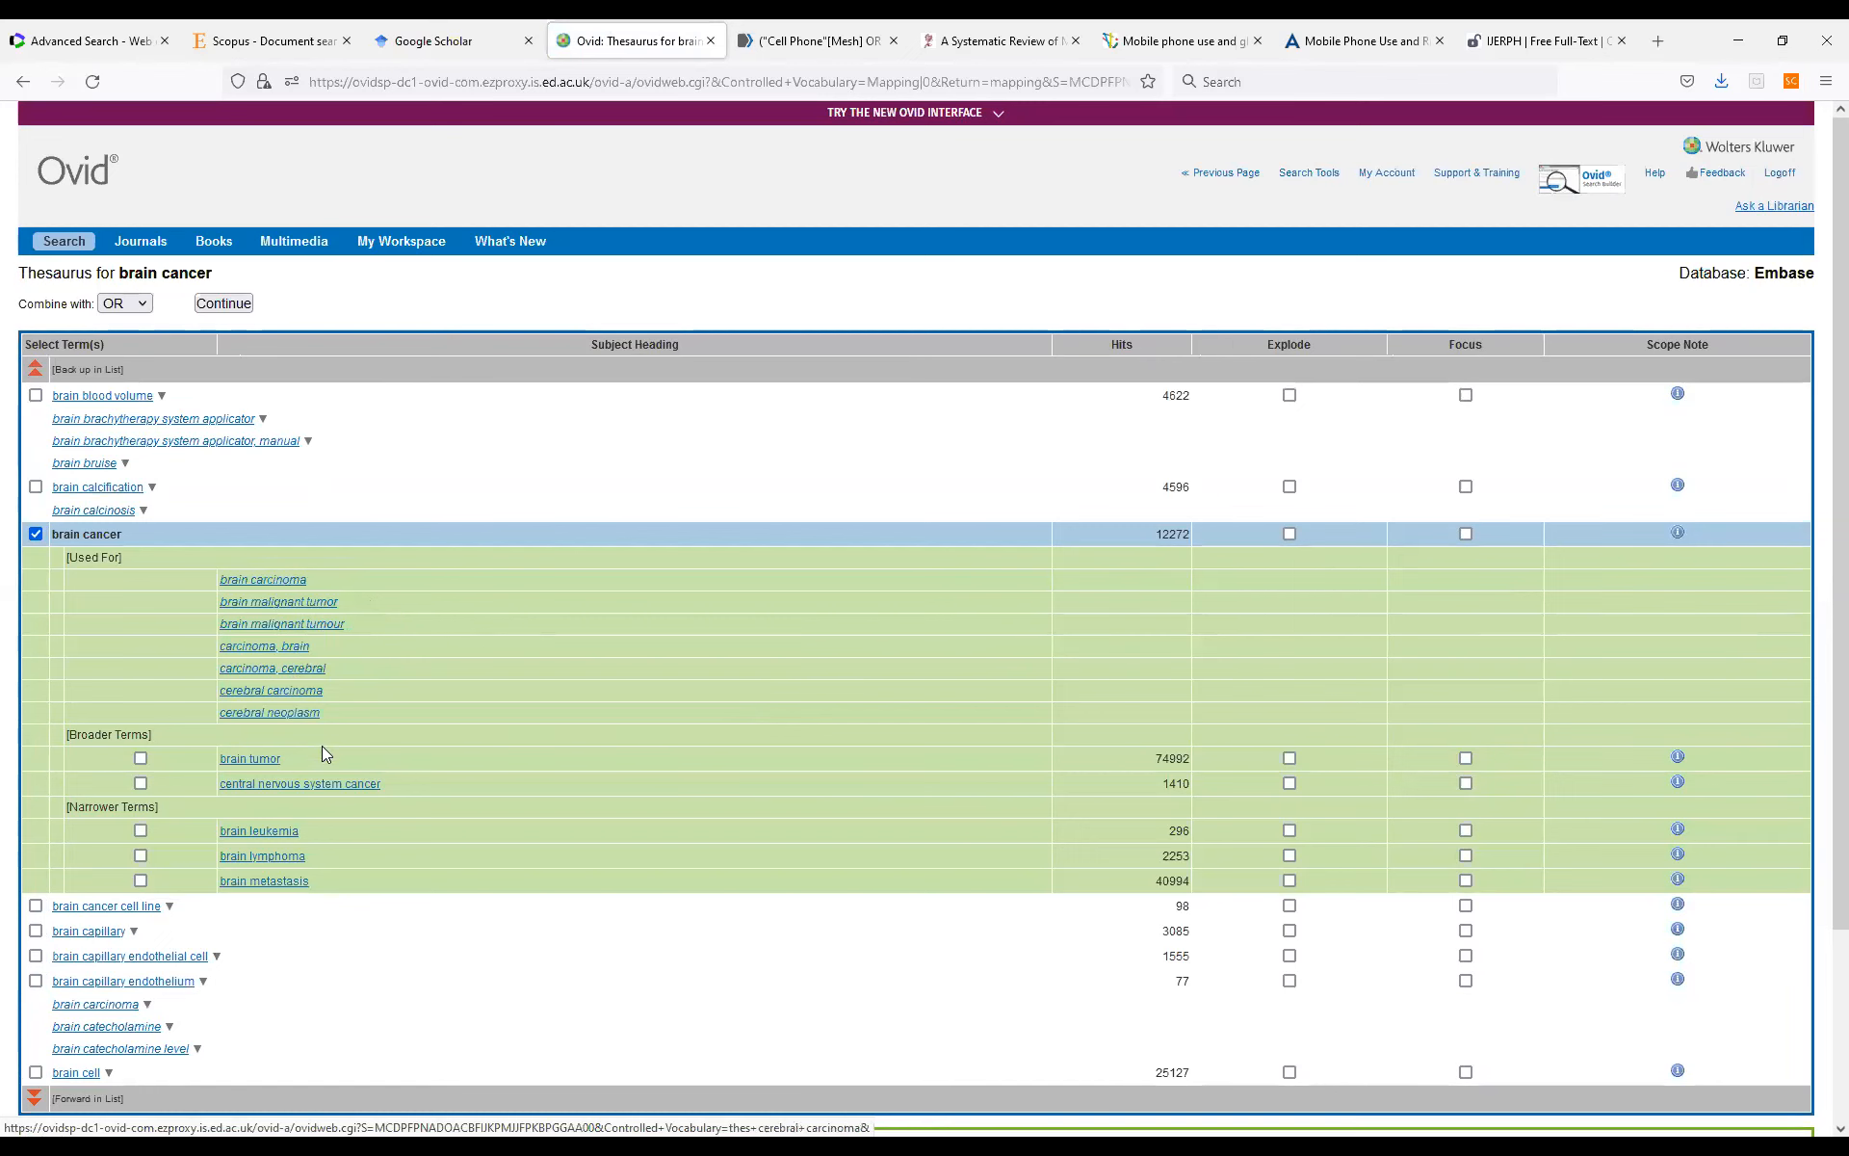
{"action": "scroll", "coordinate": [324, 805], "scroll_direction": "down", "scroll_amount": 2}
{"action": "scroll", "coordinate": [328, 814], "scroll_direction": "down", "scroll_amount": 1}
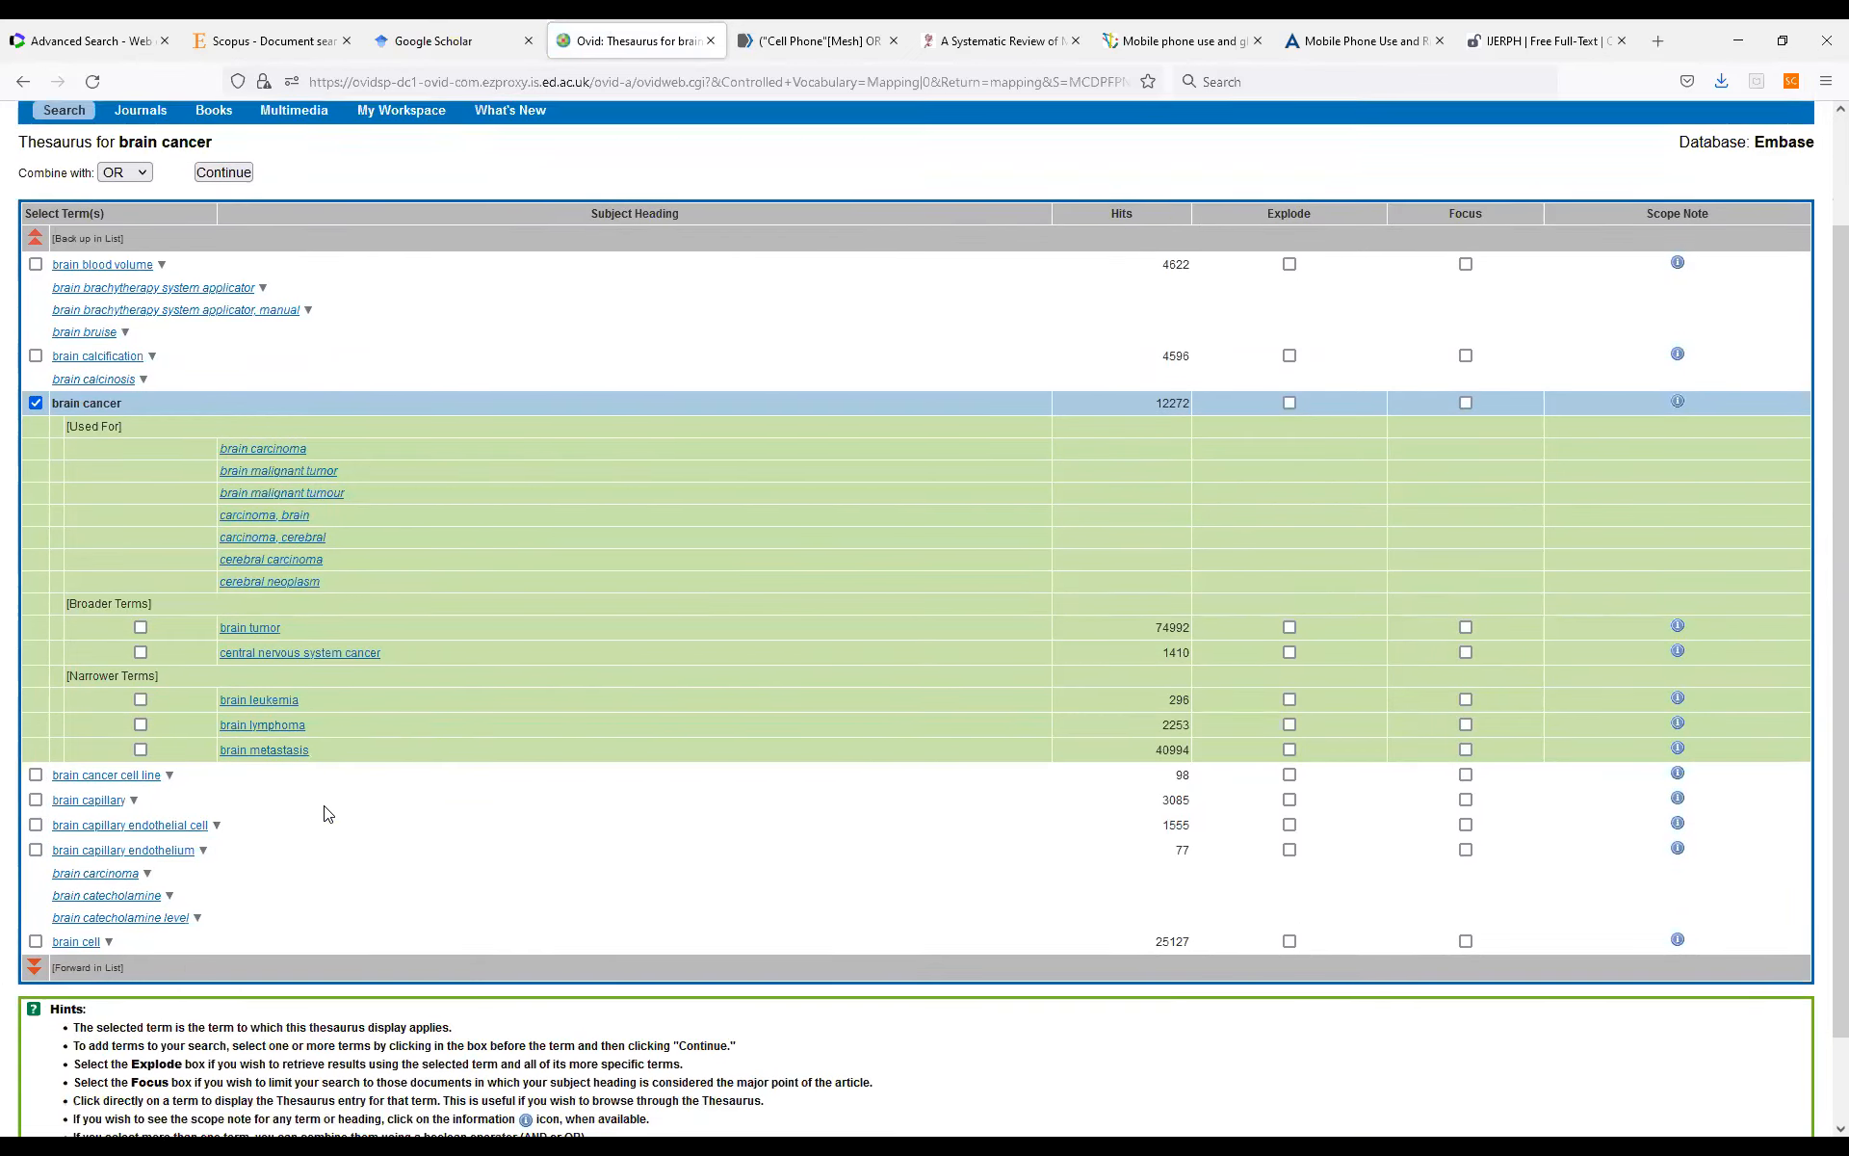
{"action": "scroll", "coordinate": [327, 814], "scroll_direction": "up", "scroll_amount": 3}
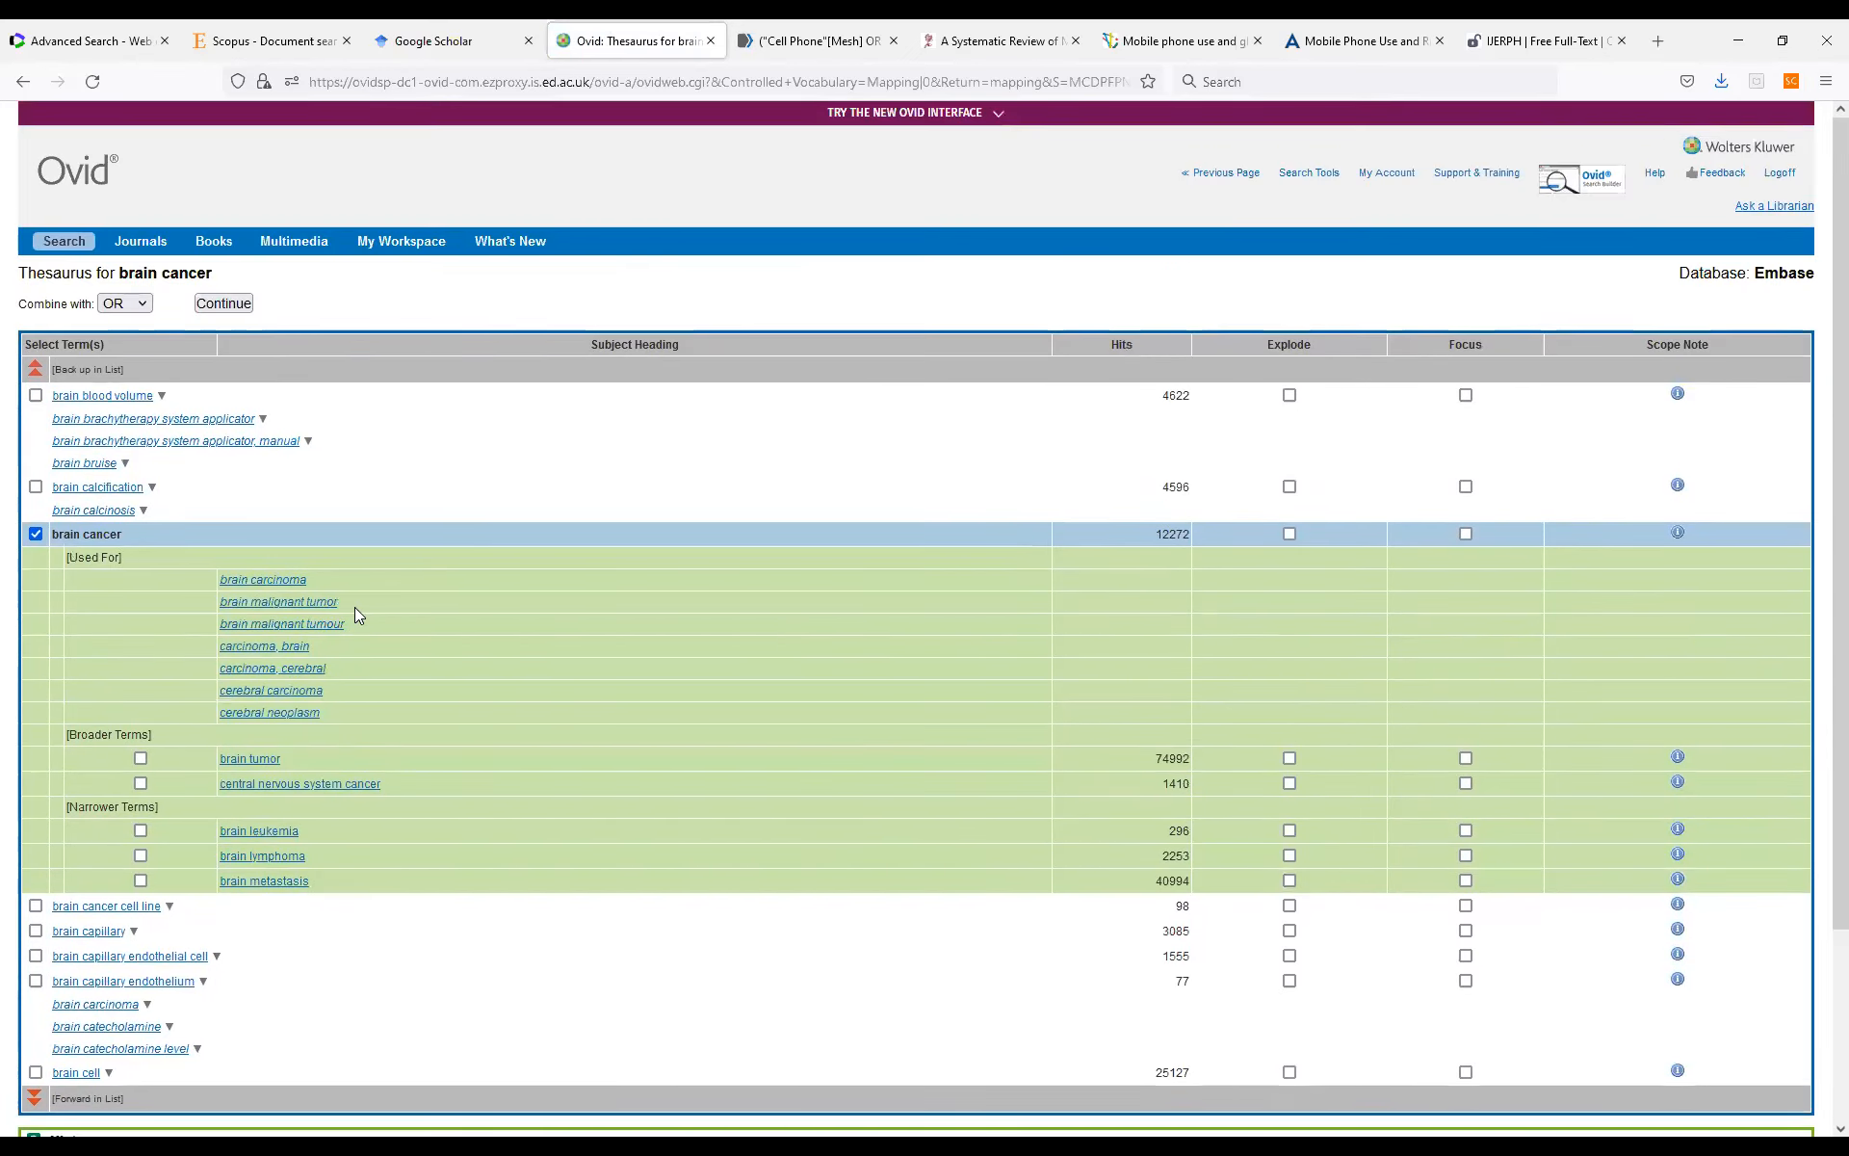
{"action": "left_click", "coordinate": [25, 82]}
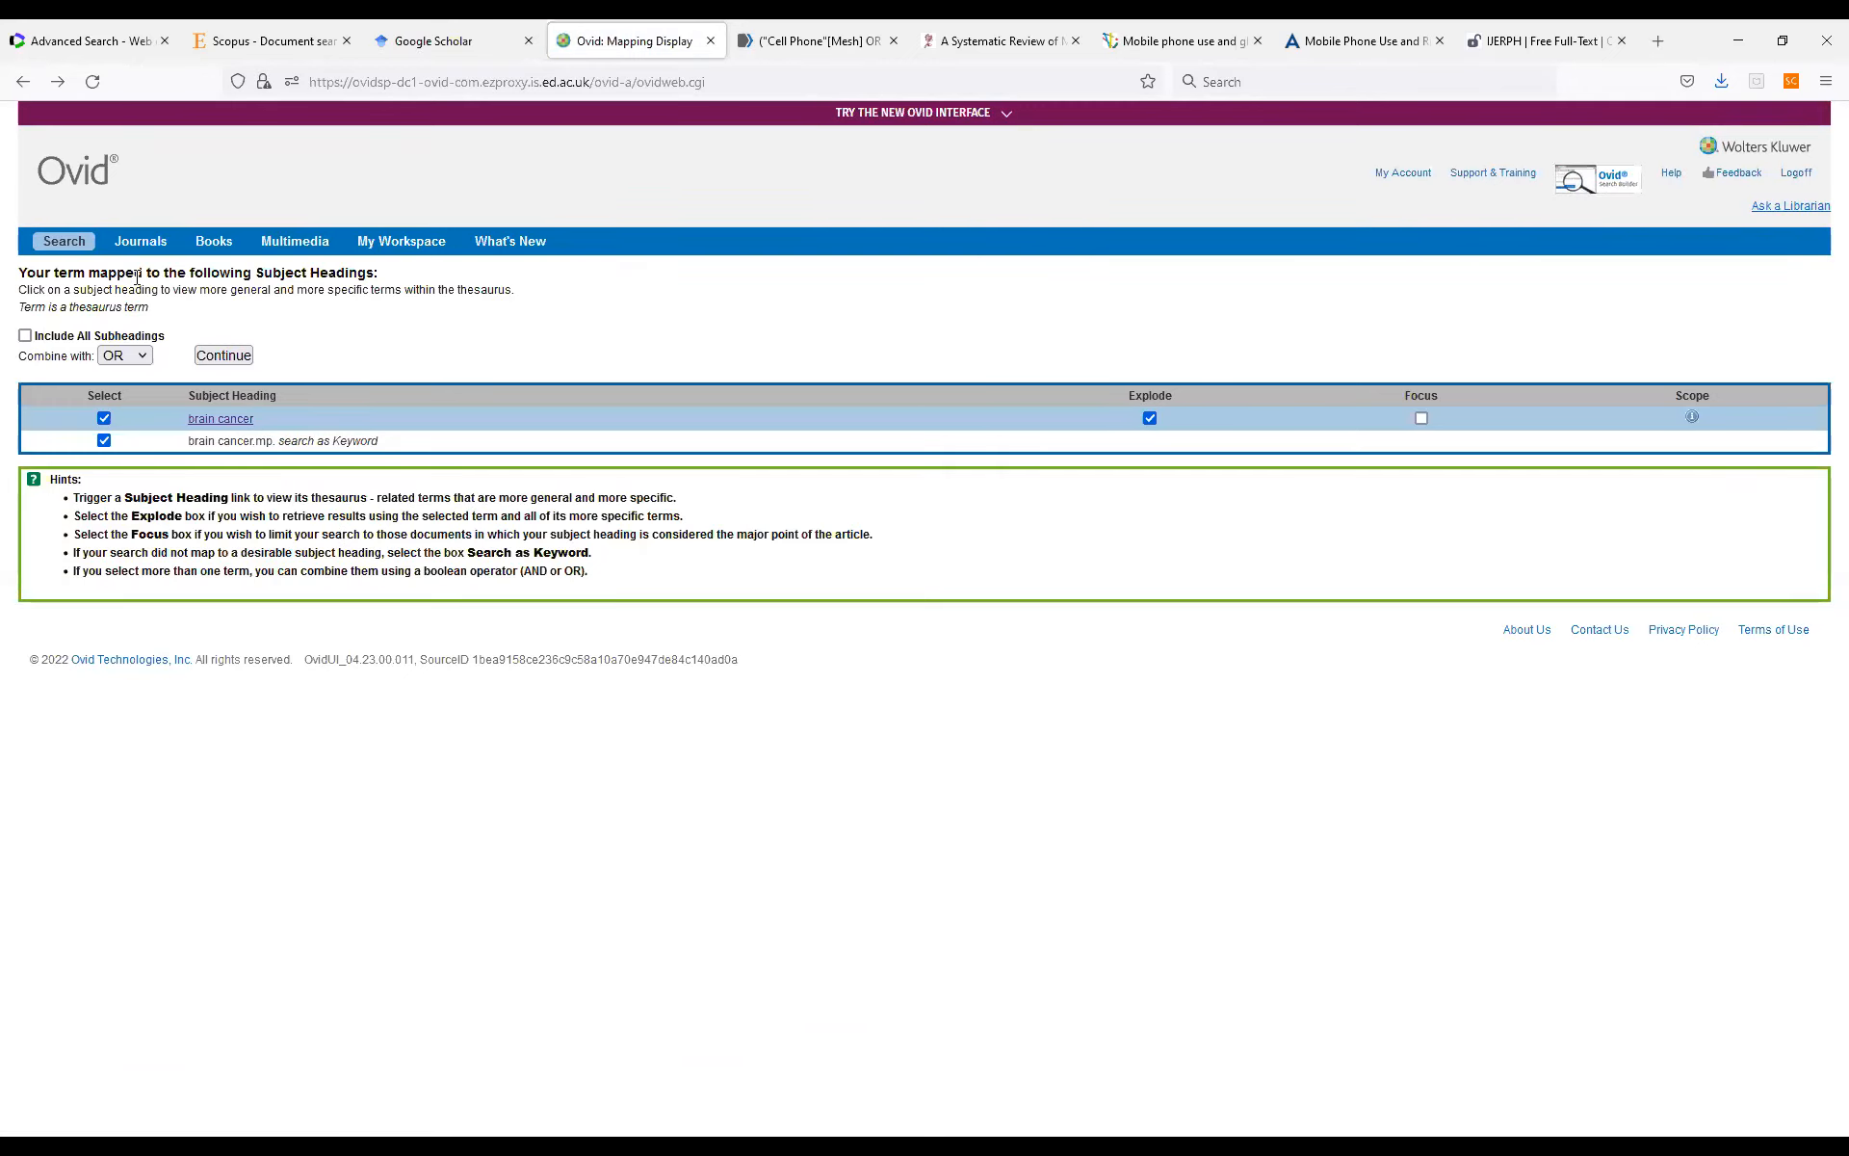
{"action": "left_click", "coordinate": [232, 357]}
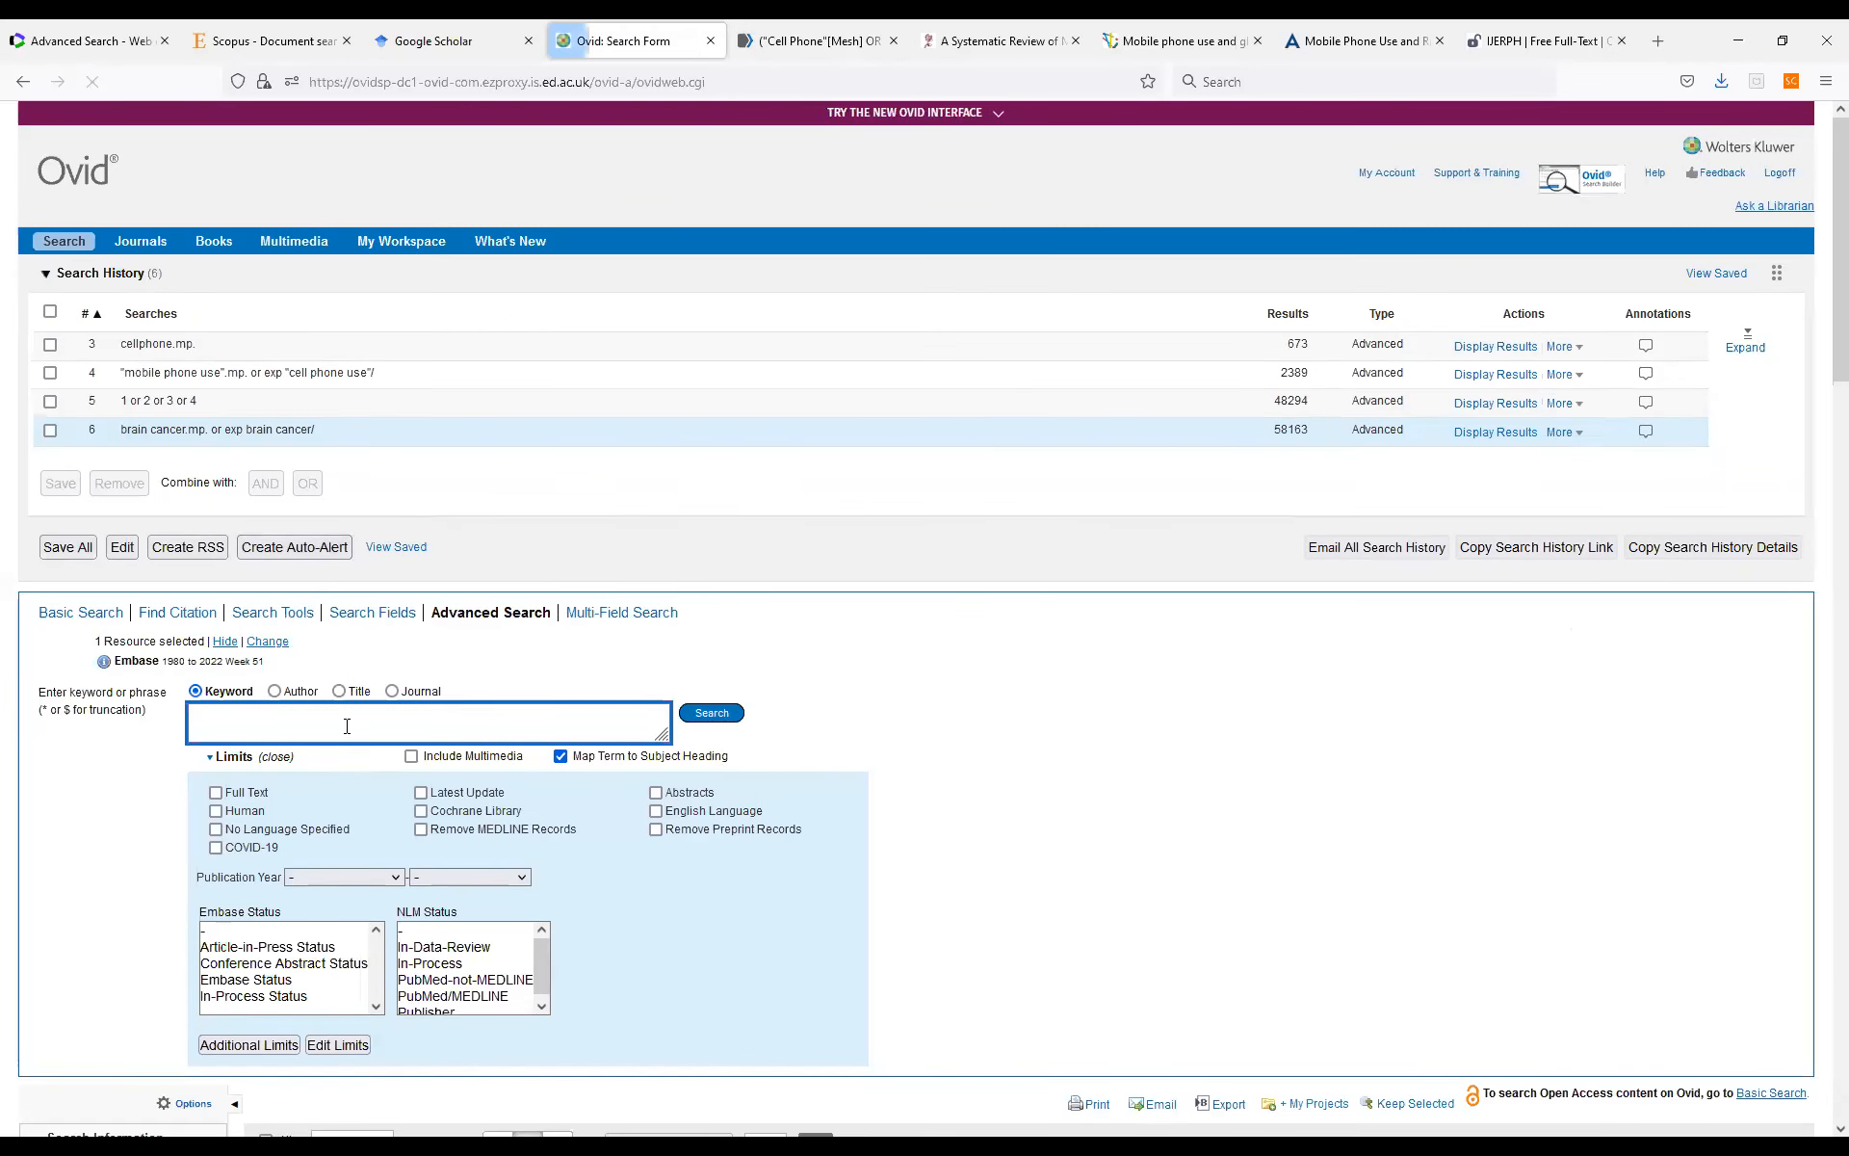
Search for "brain tumor" as a keyword combined by OR with the exploded brain tumor subject heading.
{"action": "type", "text": "br"}
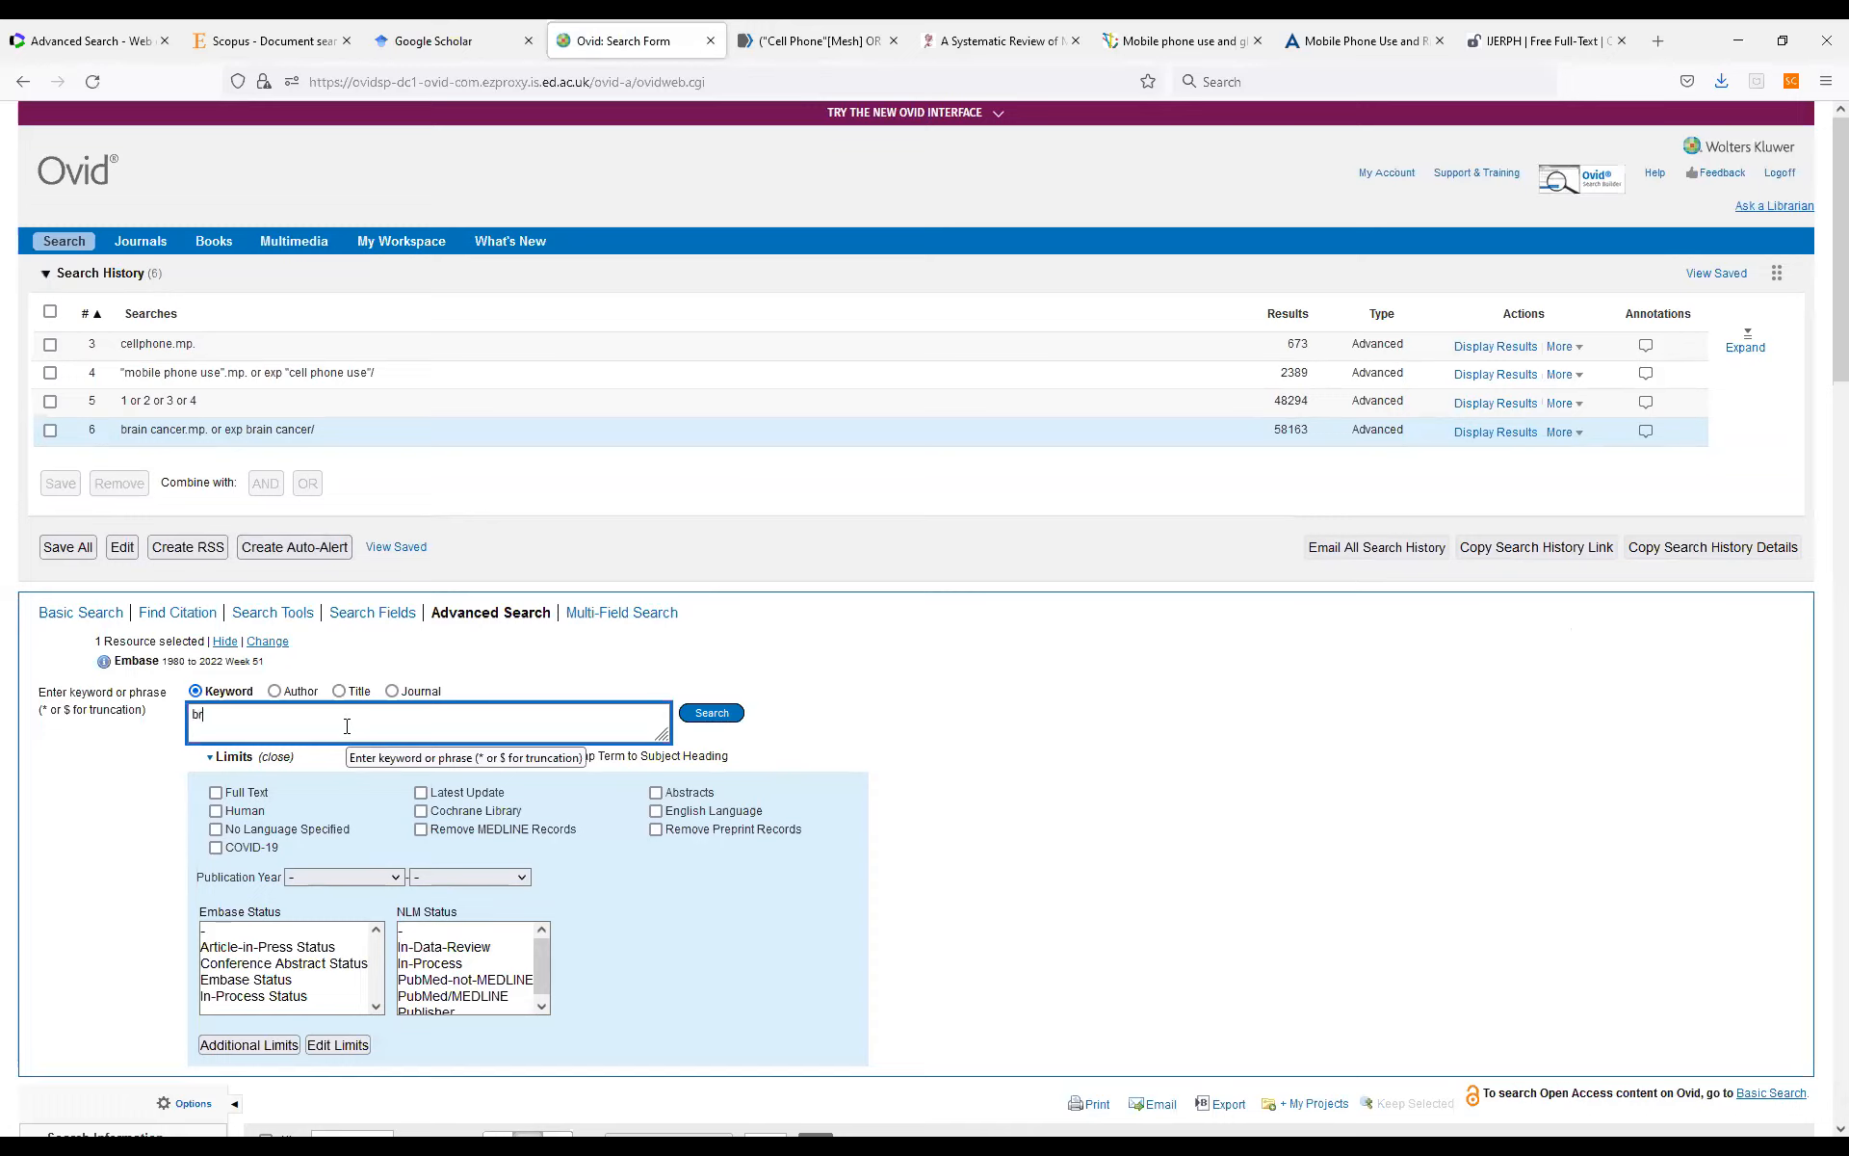
{"action": "type", "text": "ain tumor"}
{"action": "left_click", "coordinate": [712, 712]}
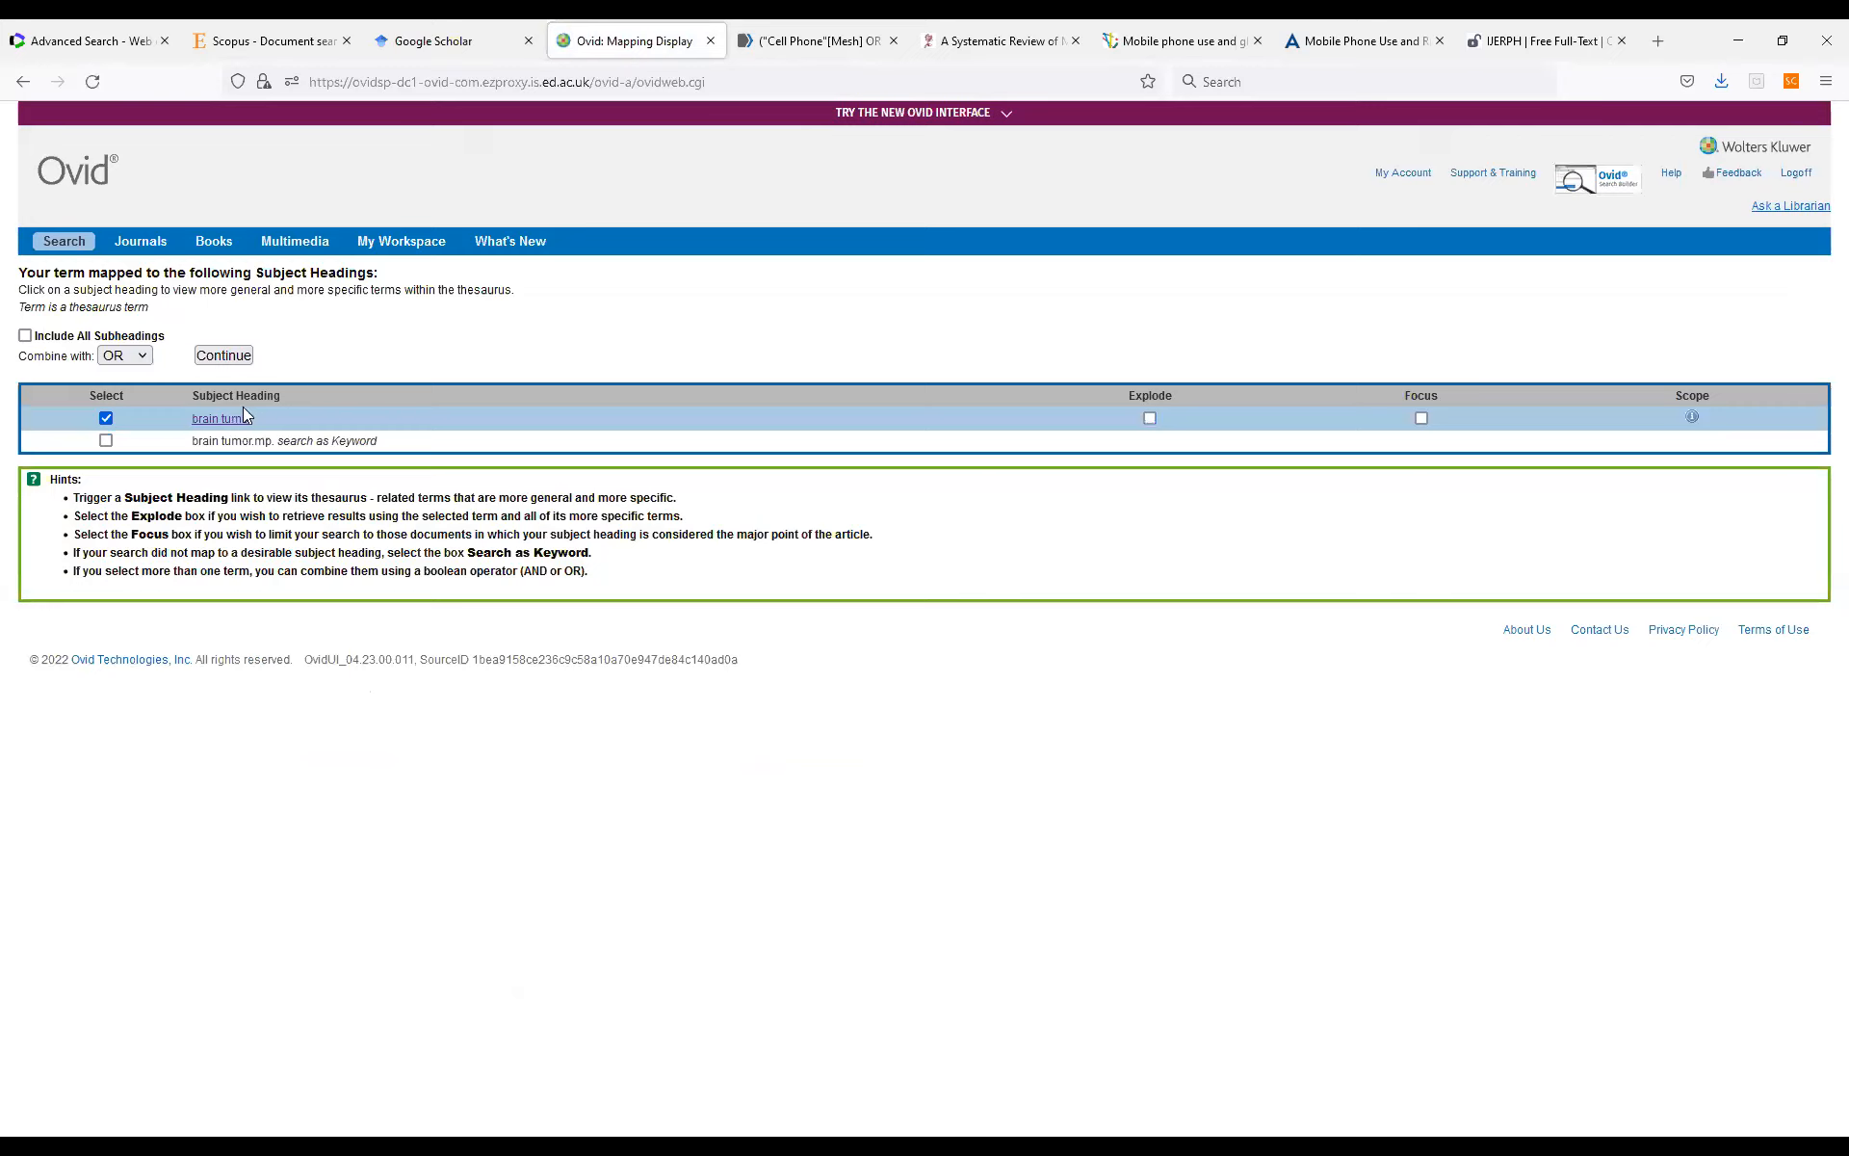
{"action": "left_click", "coordinate": [1150, 418]}
{"action": "left_click", "coordinate": [106, 441]}
{"action": "left_click", "coordinate": [224, 355]}
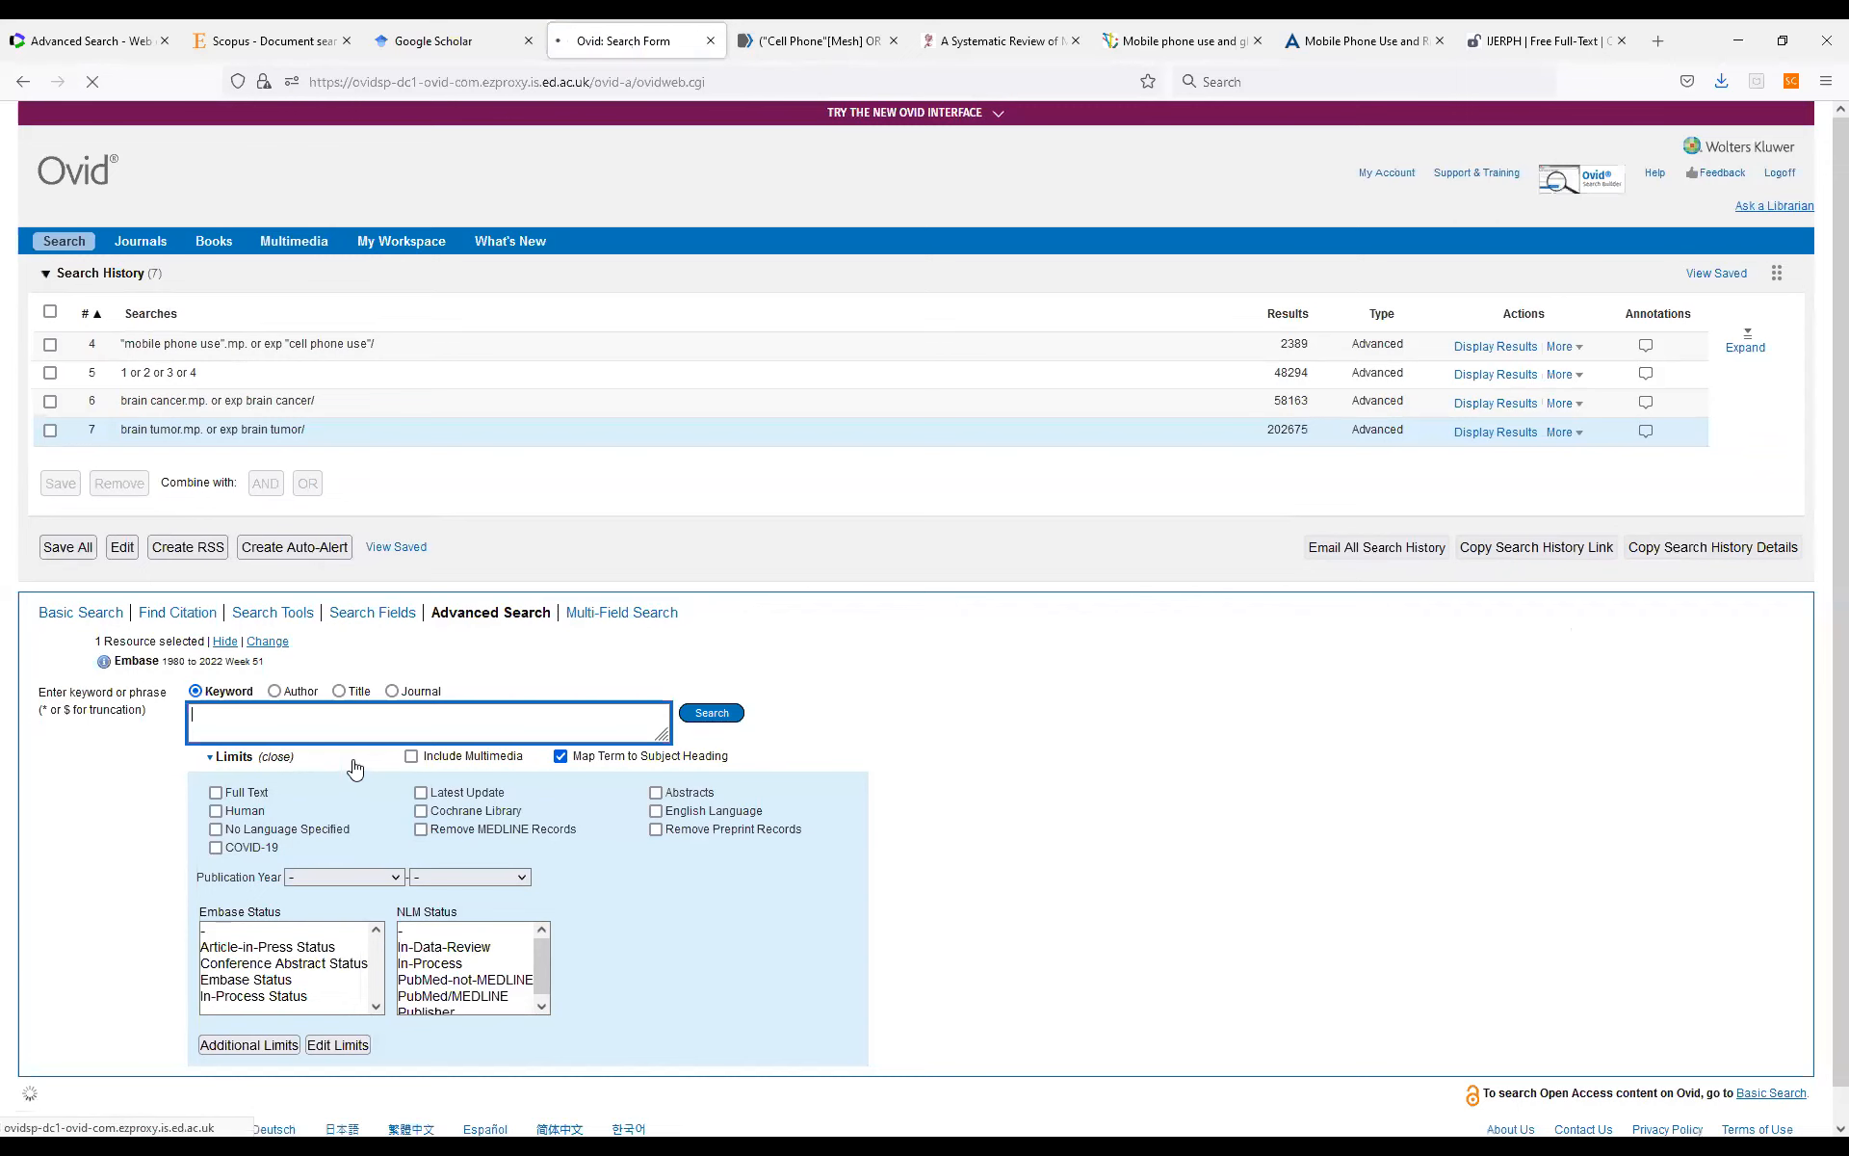
Run a search for the plural "brain tumors" as a keyword only, excluding the mapped brain tumor heading.
{"action": "type", "text": "bra"}
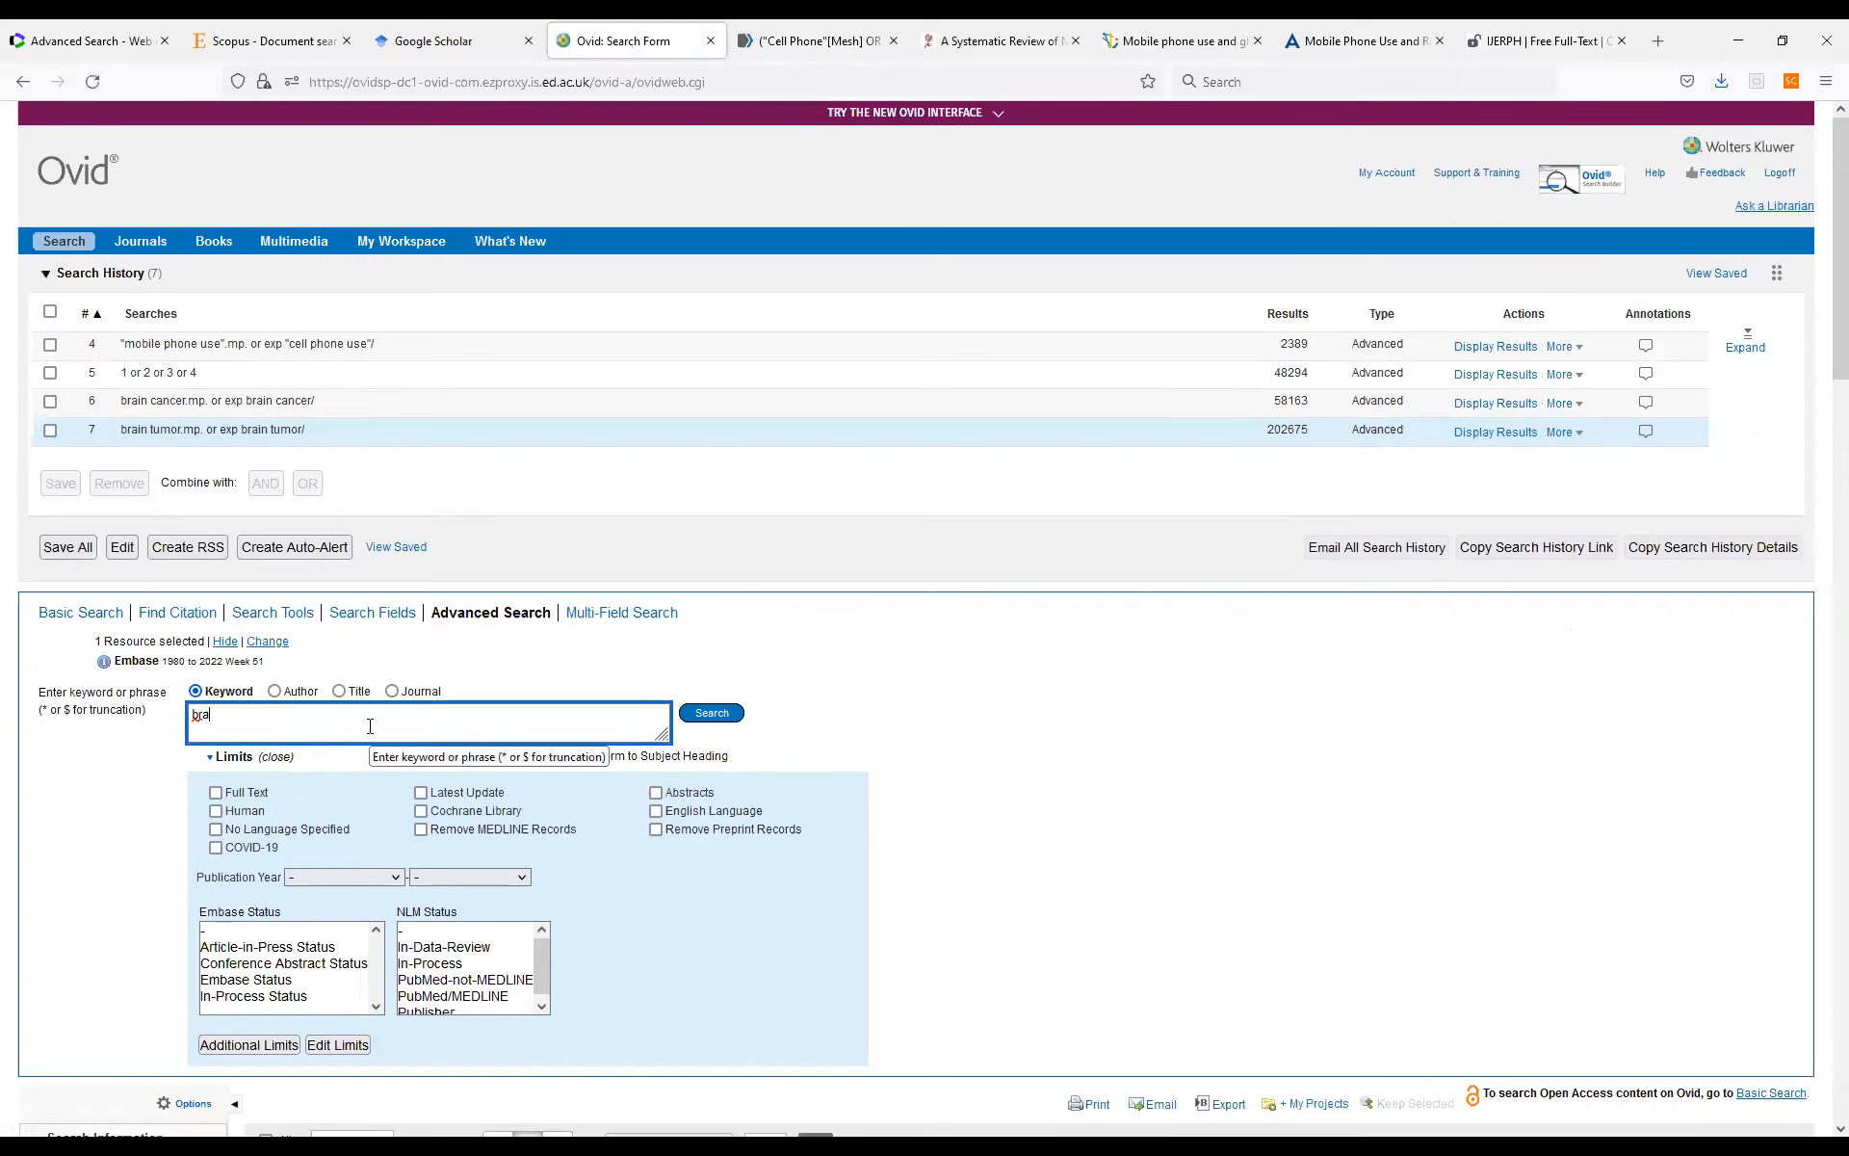
{"action": "type", "text": "in tumors"}
{"action": "key", "text": "Return"}
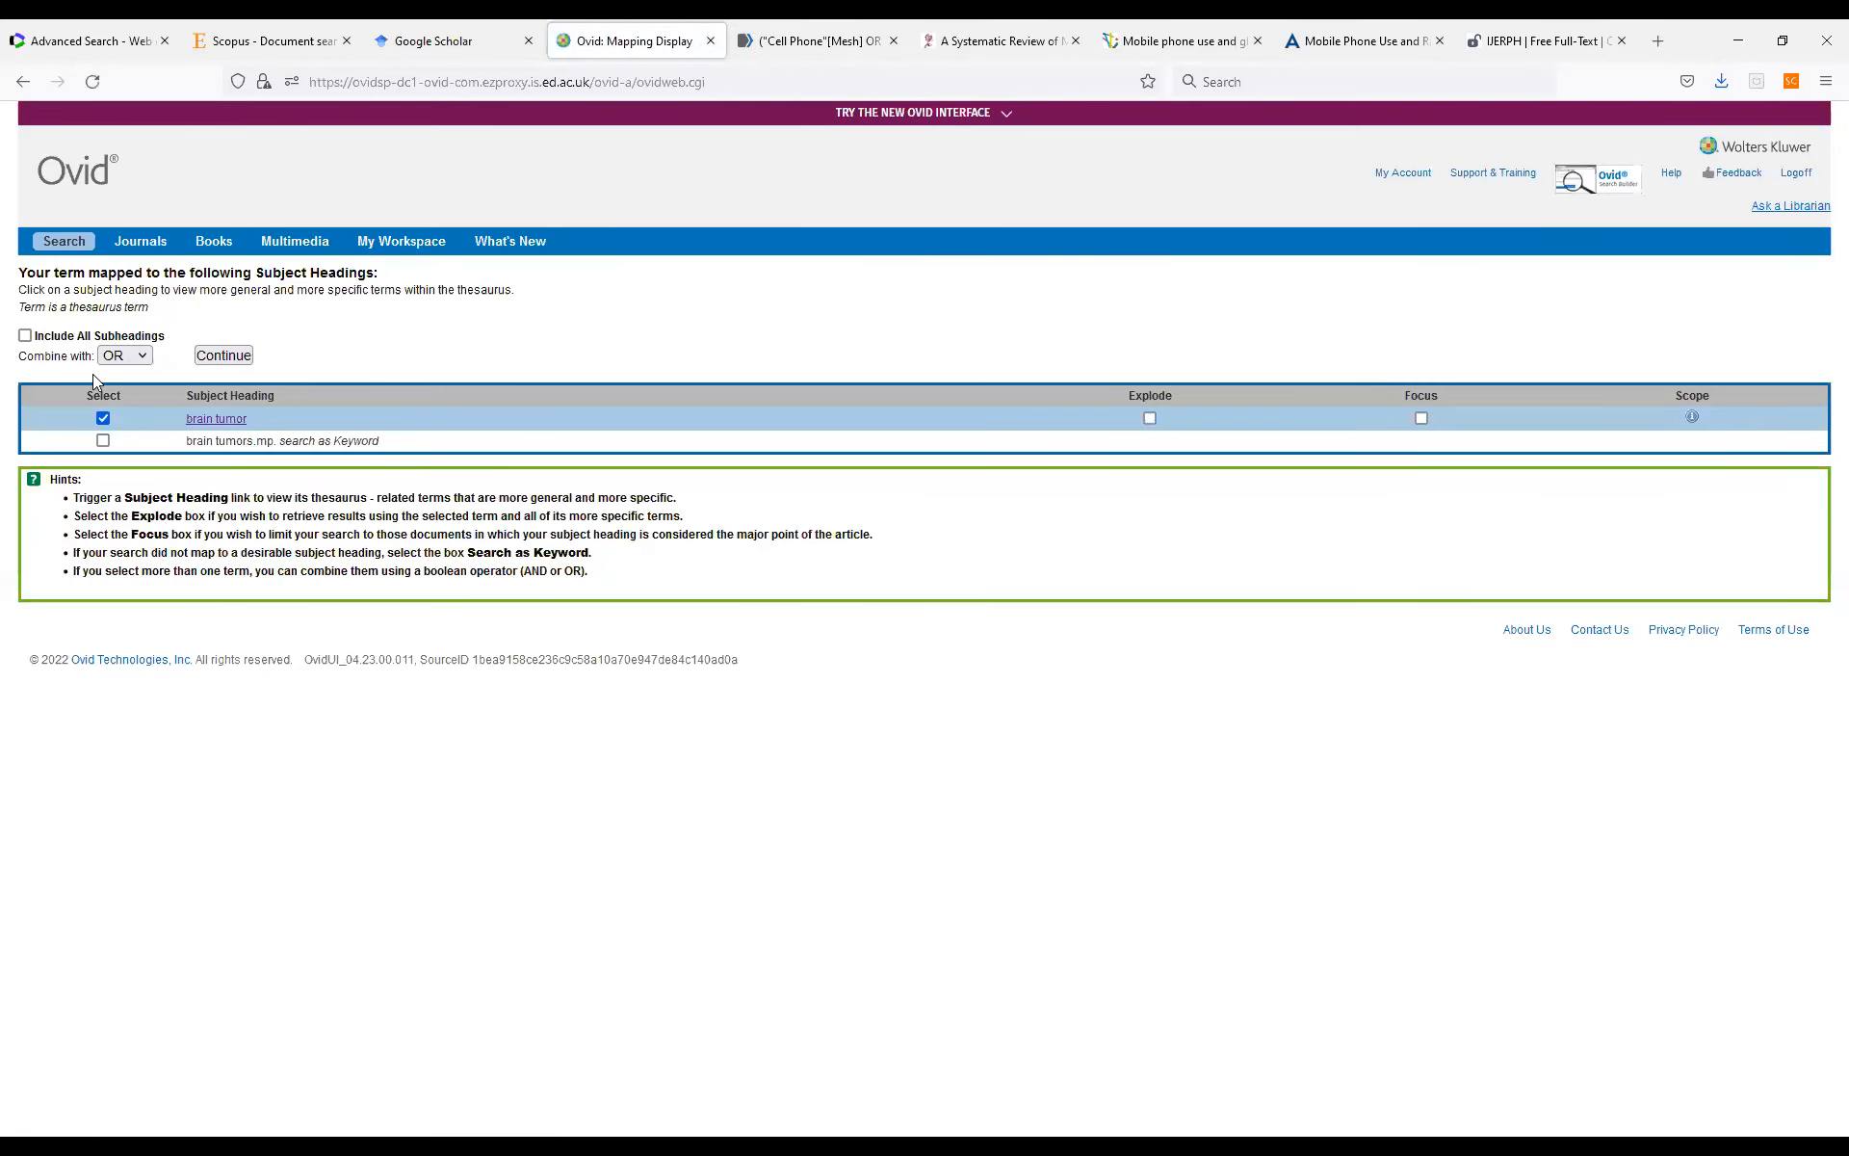
{"action": "left_click", "coordinate": [103, 440]}
{"action": "left_click", "coordinate": [103, 418]}
{"action": "left_click", "coordinate": [208, 359]}
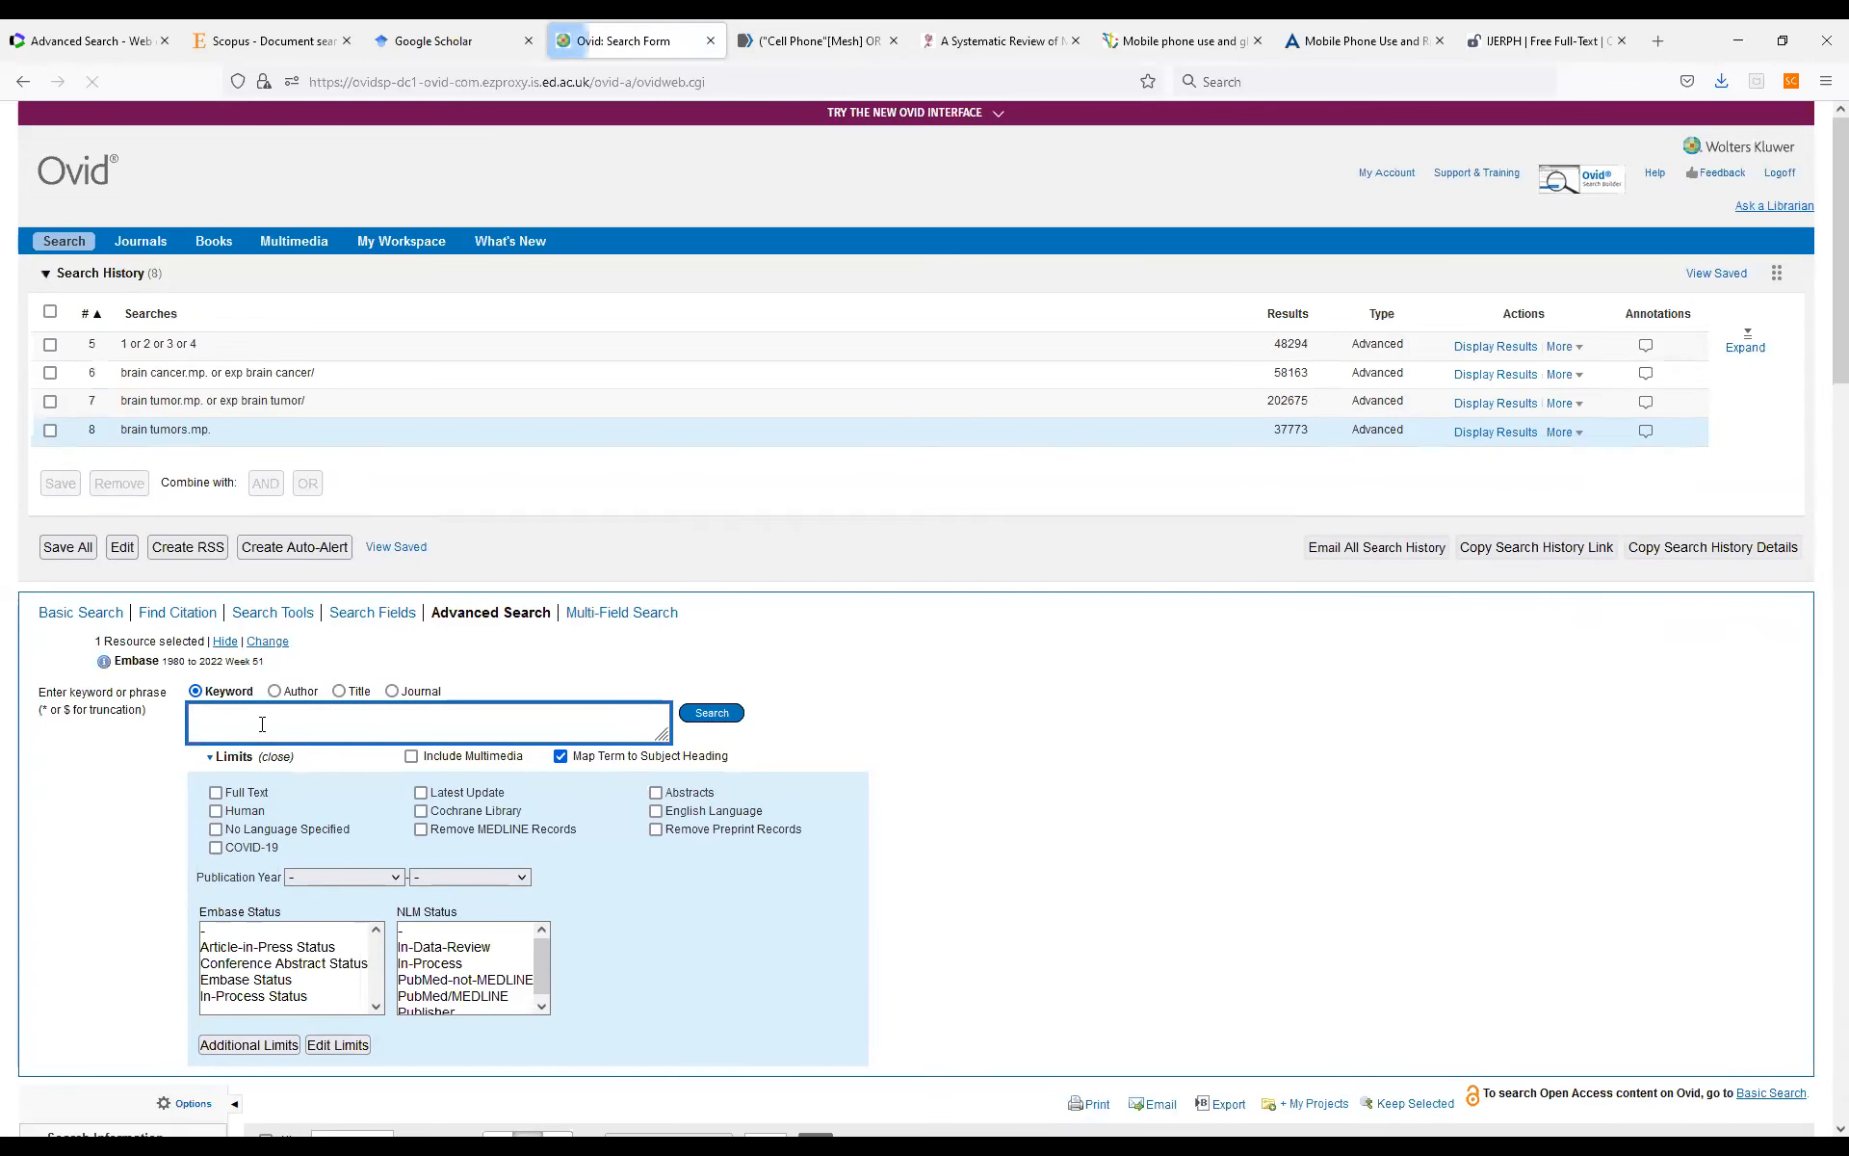
Run a search for the plural "brain cancers" as a keyword only, excluding the mapped brain cancer heading.
{"action": "type", "text": "brain cancers"}
{"action": "key", "text": "Return"}
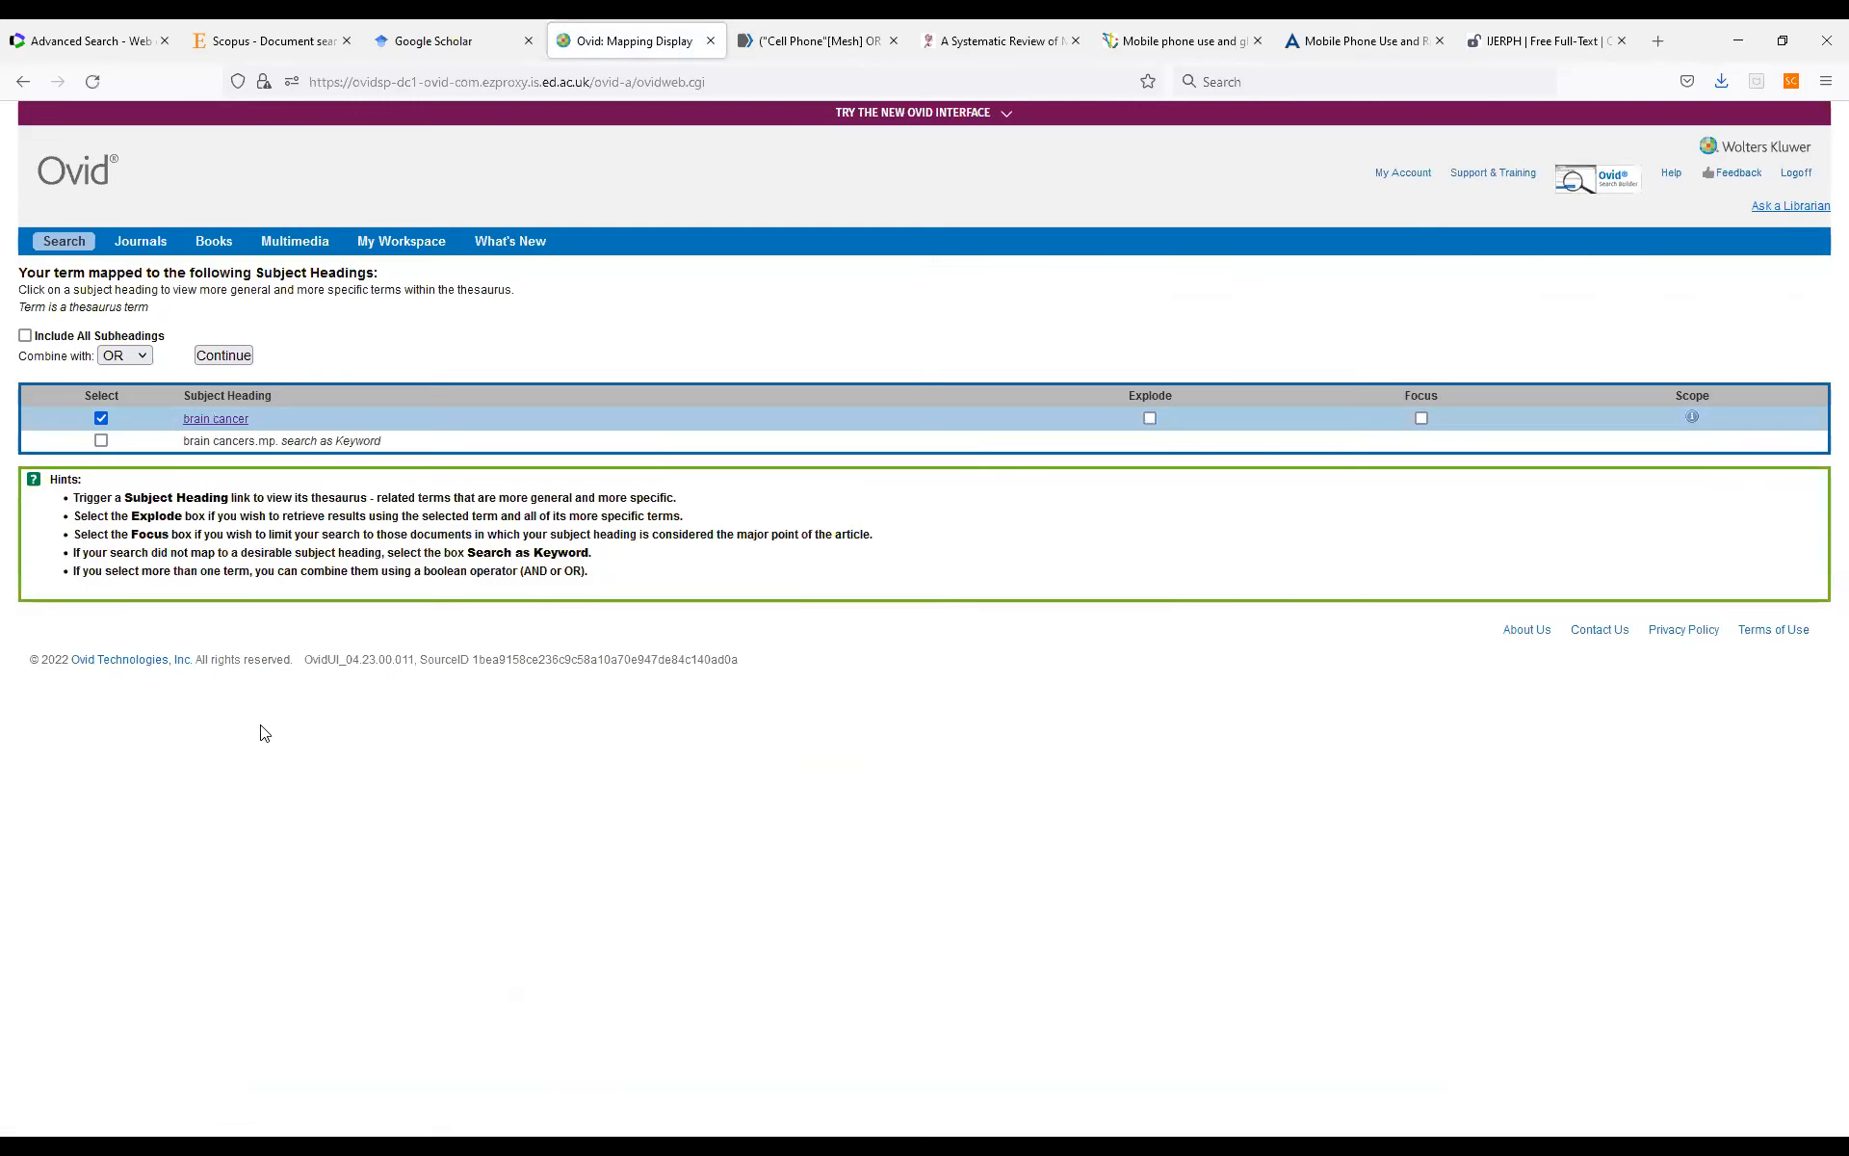
{"action": "left_click", "coordinate": [101, 441]}
{"action": "left_click", "coordinate": [224, 355]}
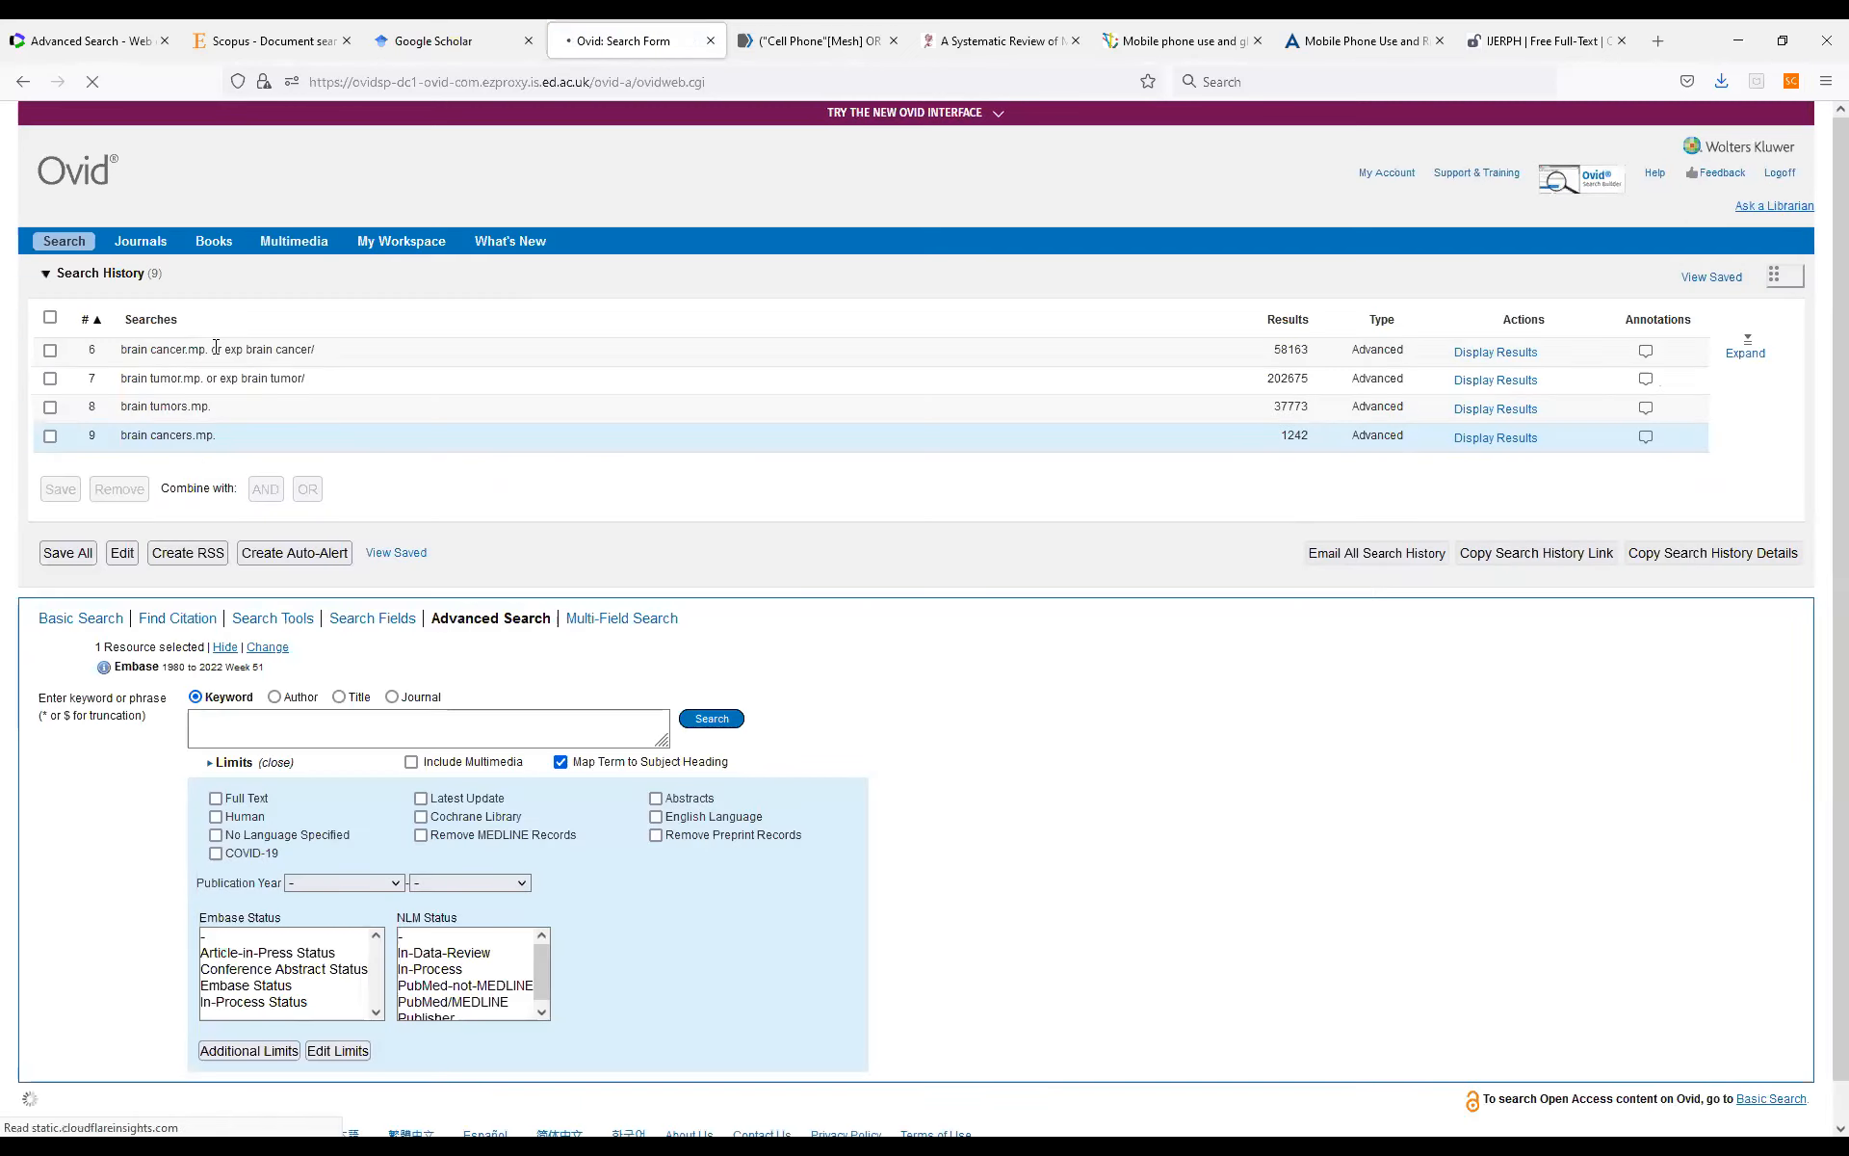
Combine the four brain cancer and brain tumor searches, sets 6 to 9 in the full search history, with OR.
{"action": "left_click", "coordinate": [1746, 345]}
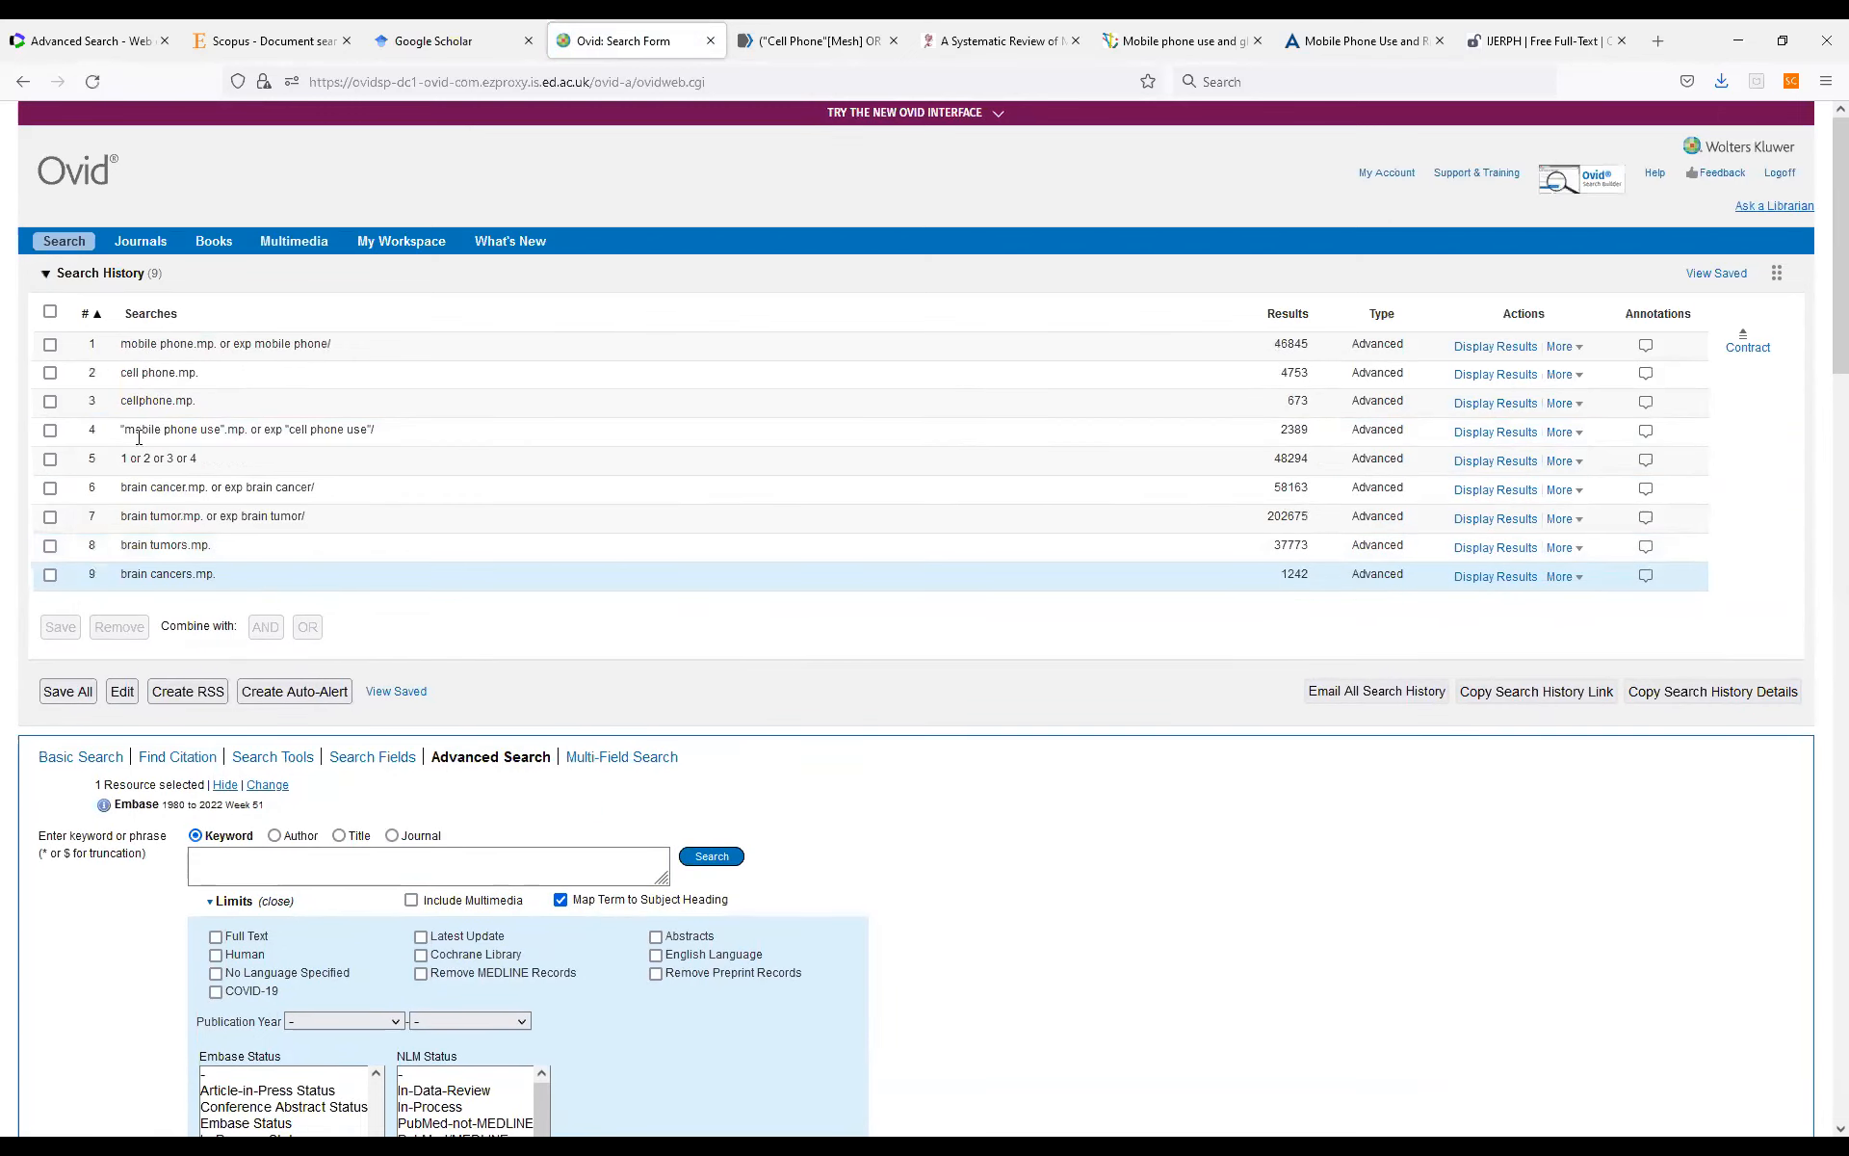
{"action": "left_click", "coordinate": [51, 489]}
{"action": "left_click", "coordinate": [50, 517]}
{"action": "left_click", "coordinate": [51, 546]}
{"action": "left_click", "coordinate": [50, 575]}
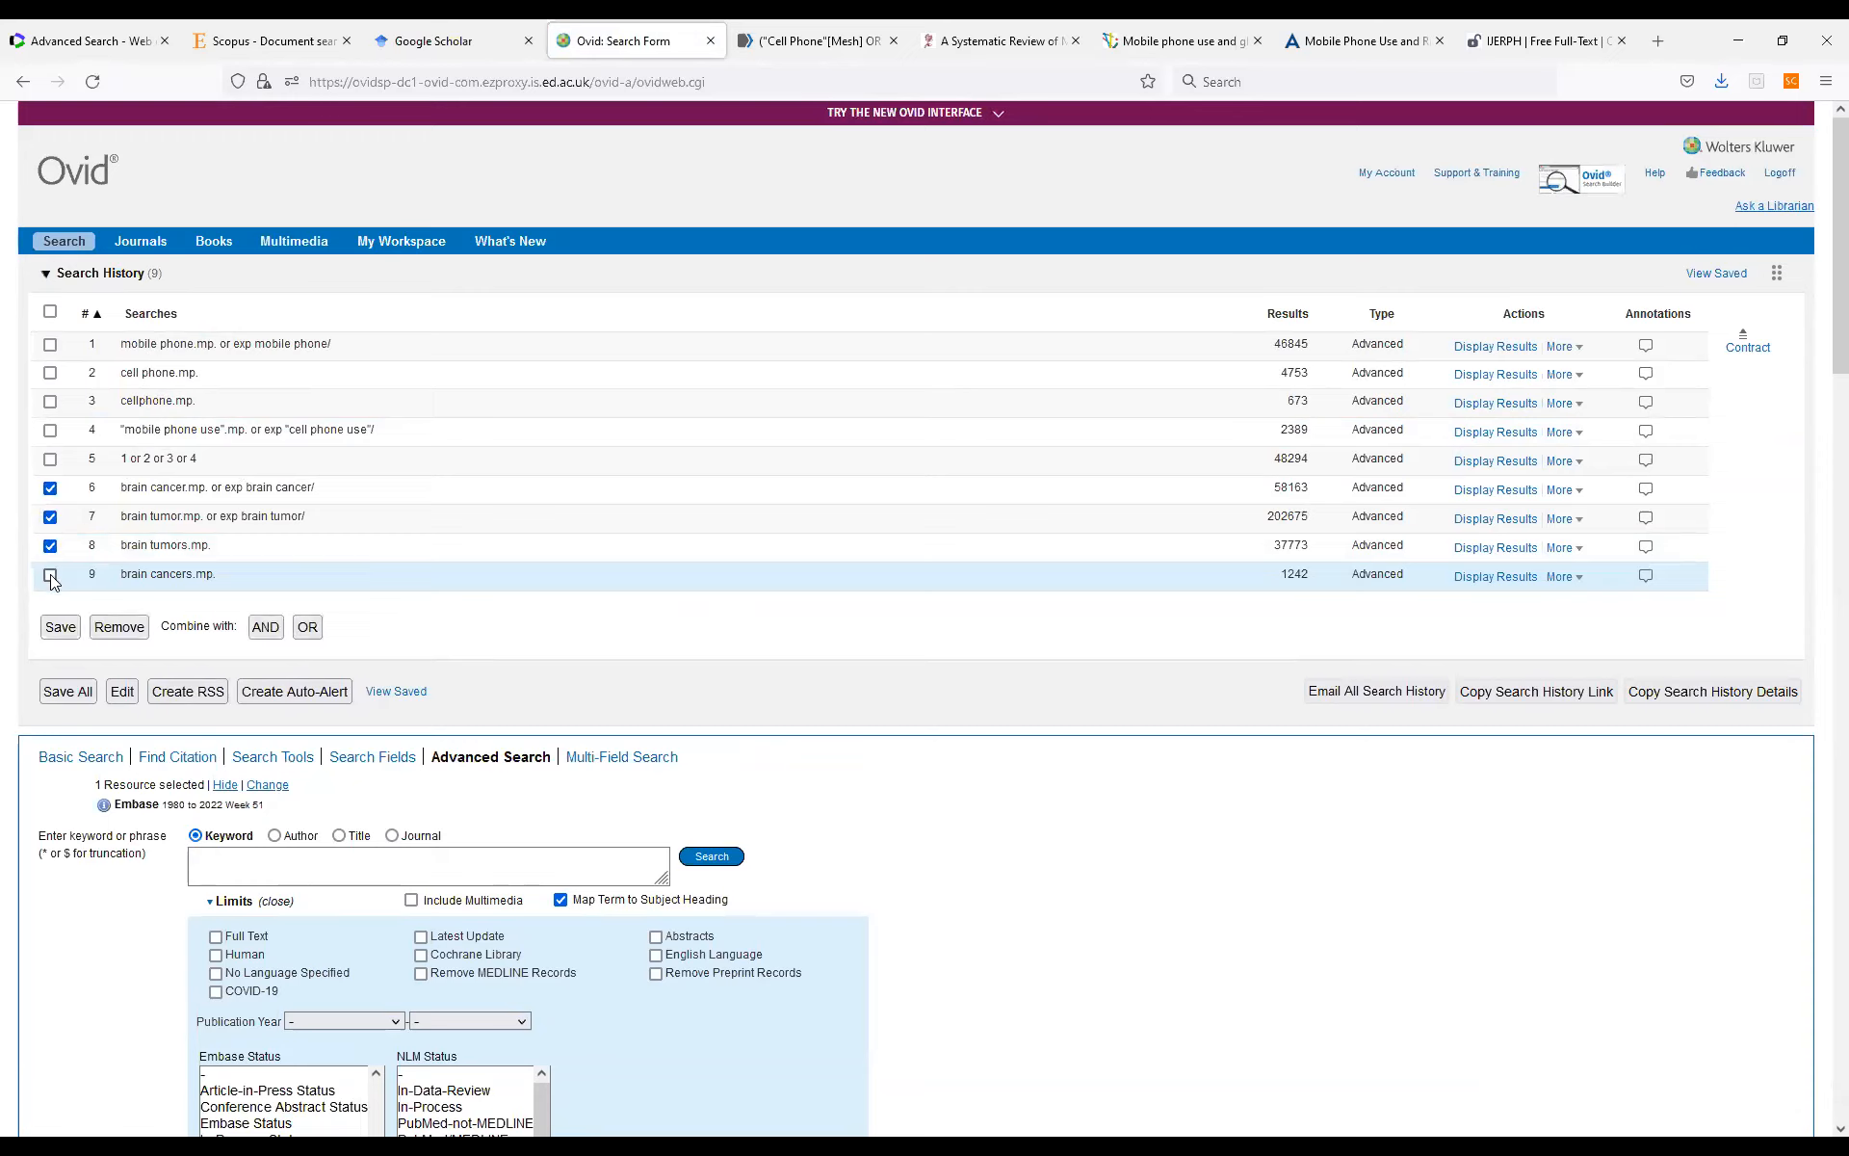
{"action": "left_click", "coordinate": [309, 630]}
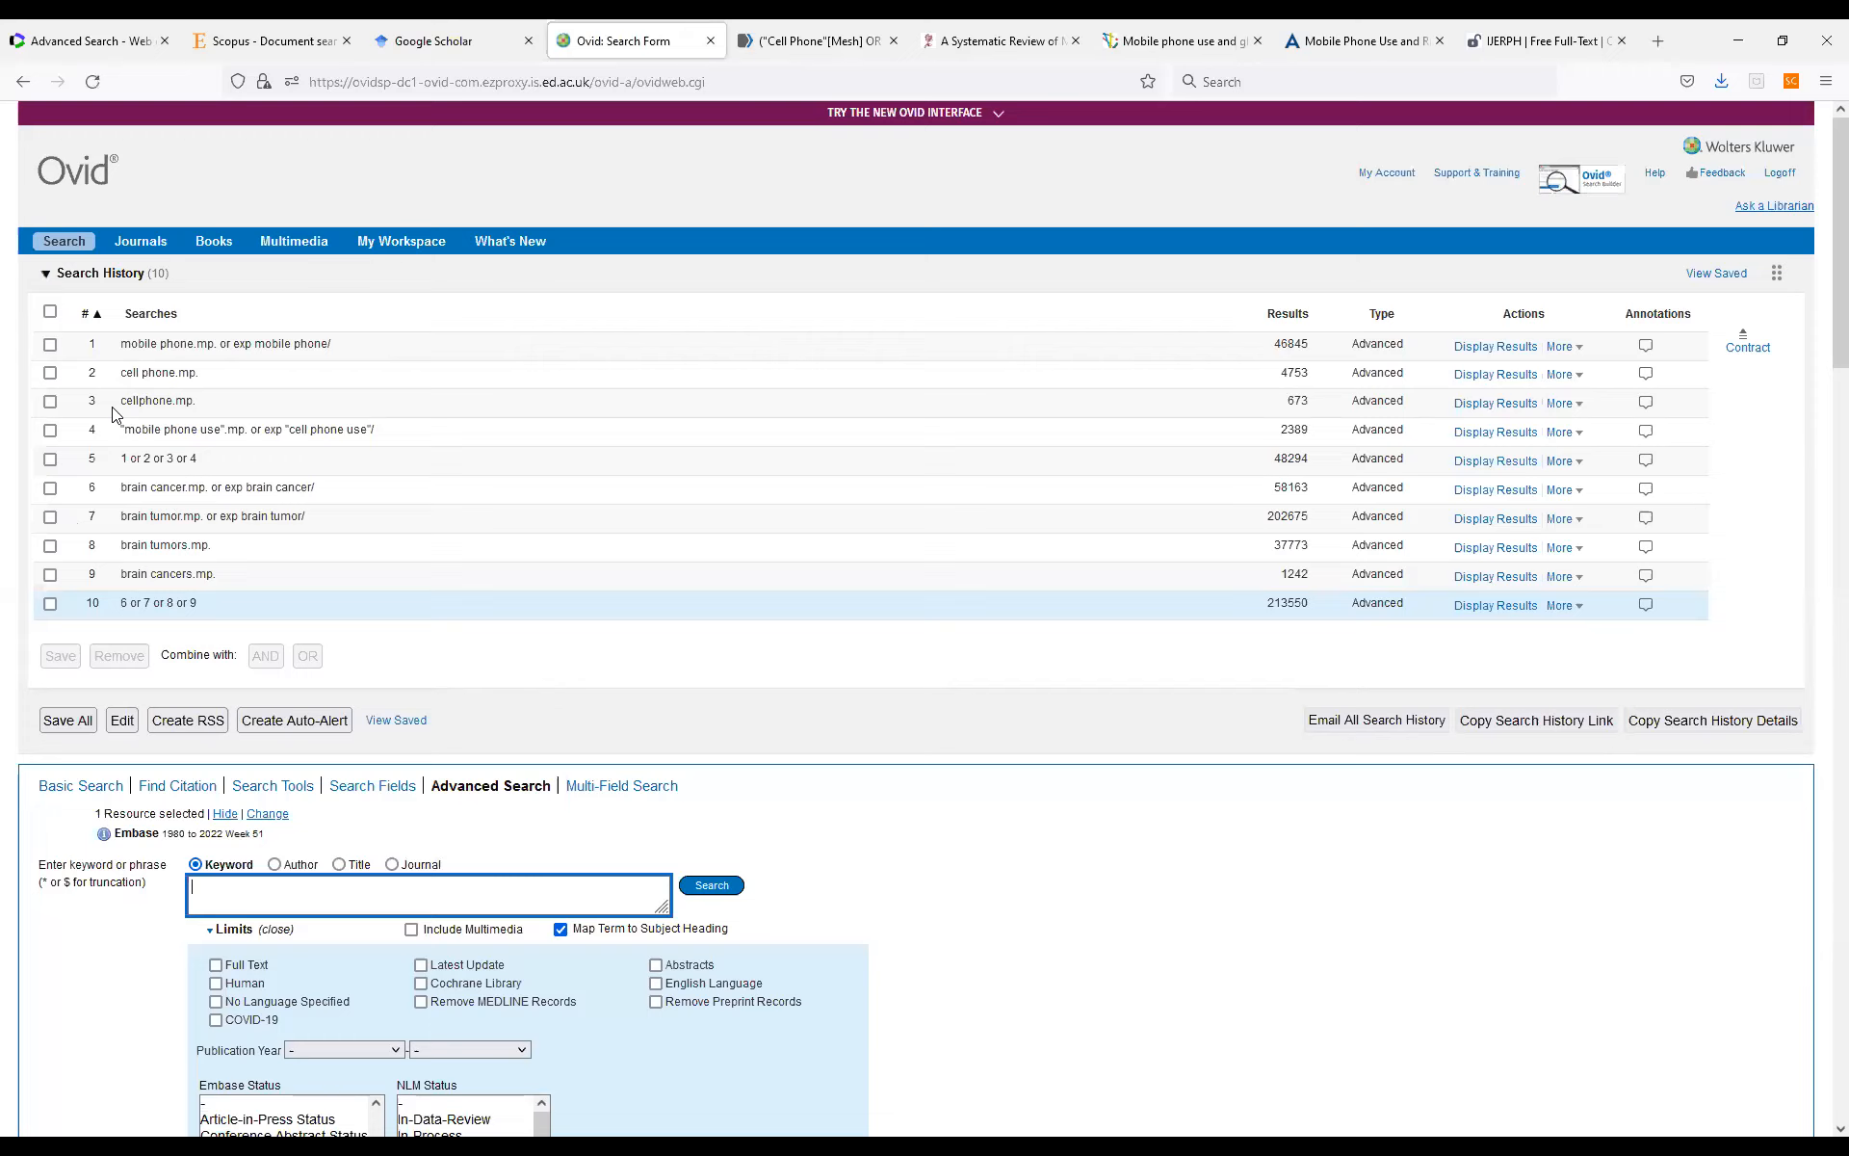
Combine the mobile phone set 5 and the brain cancer set 10 with AND.
{"action": "left_click", "coordinate": [50, 458]}
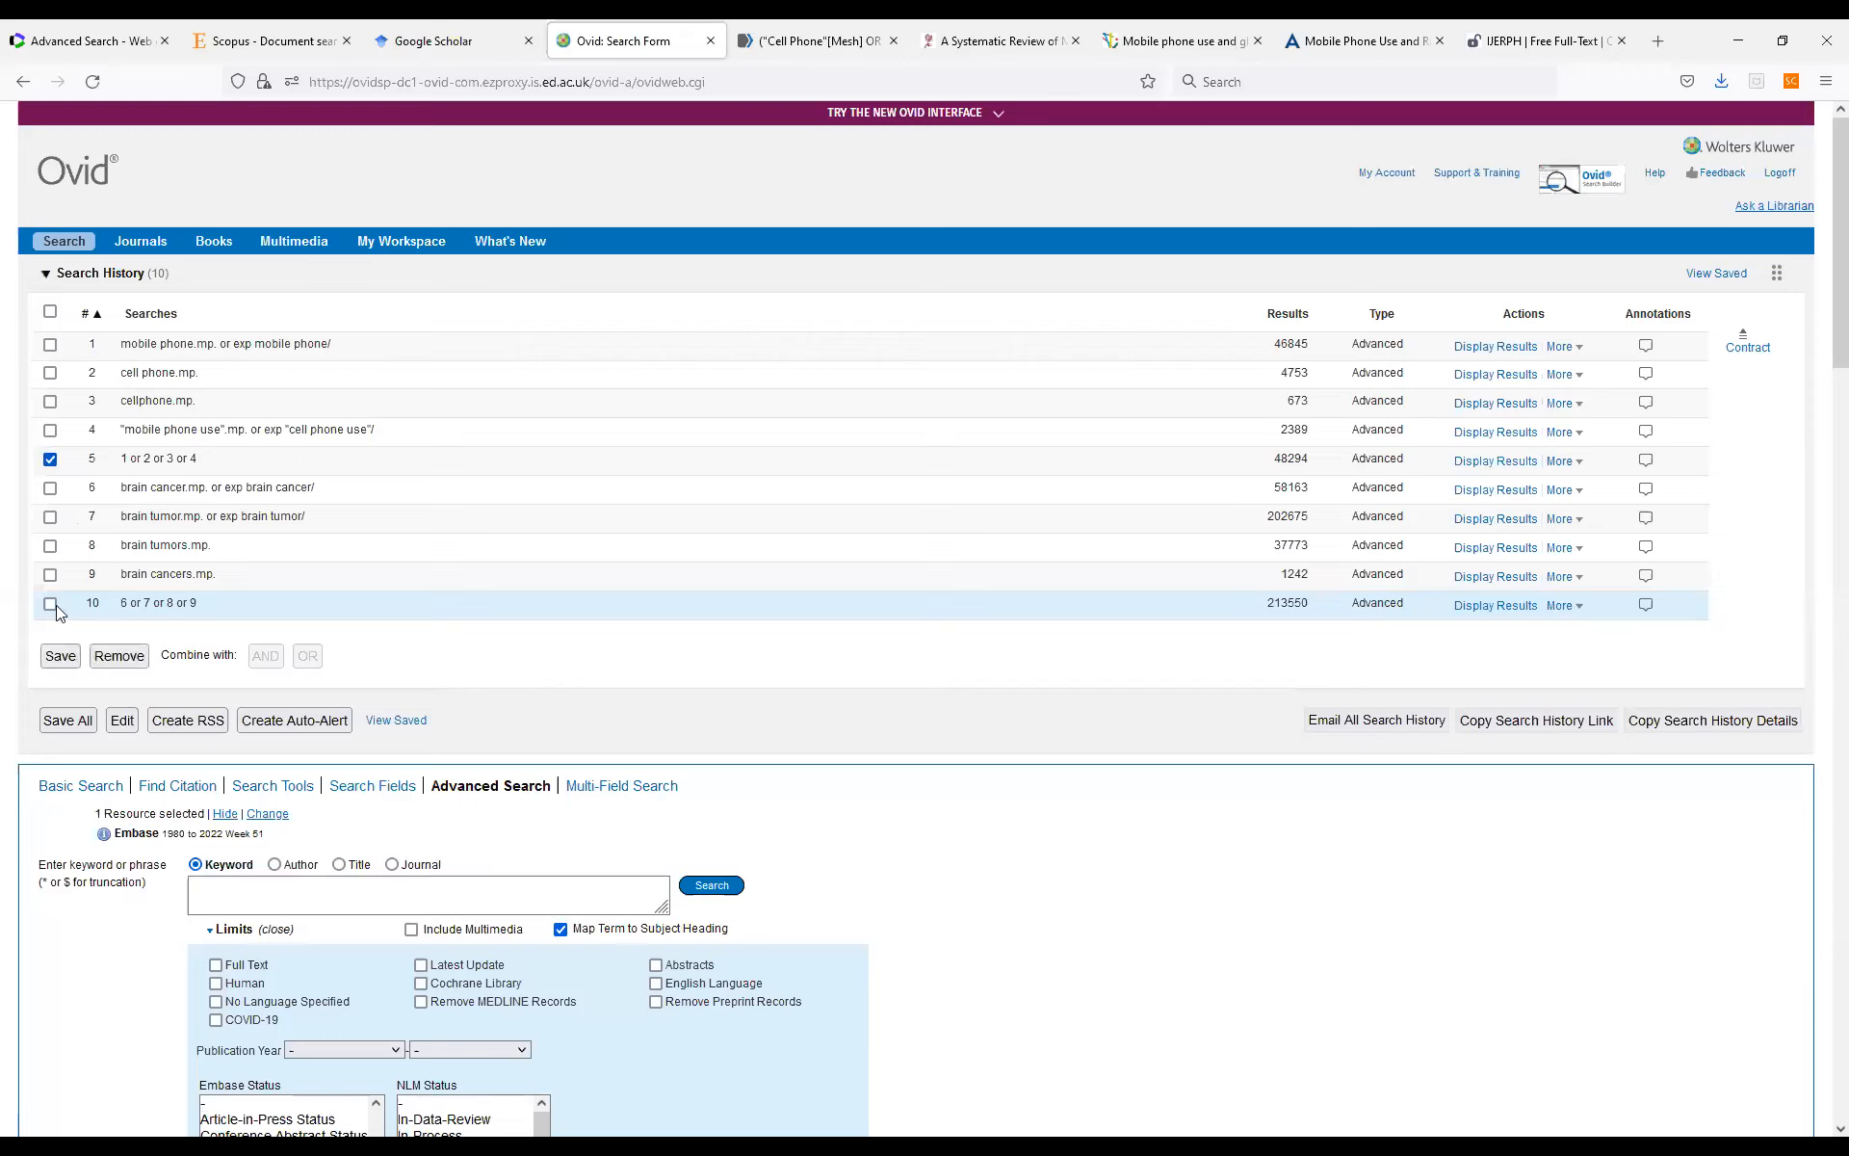
{"action": "left_click", "coordinate": [50, 604]}
{"action": "left_click", "coordinate": [269, 664]}
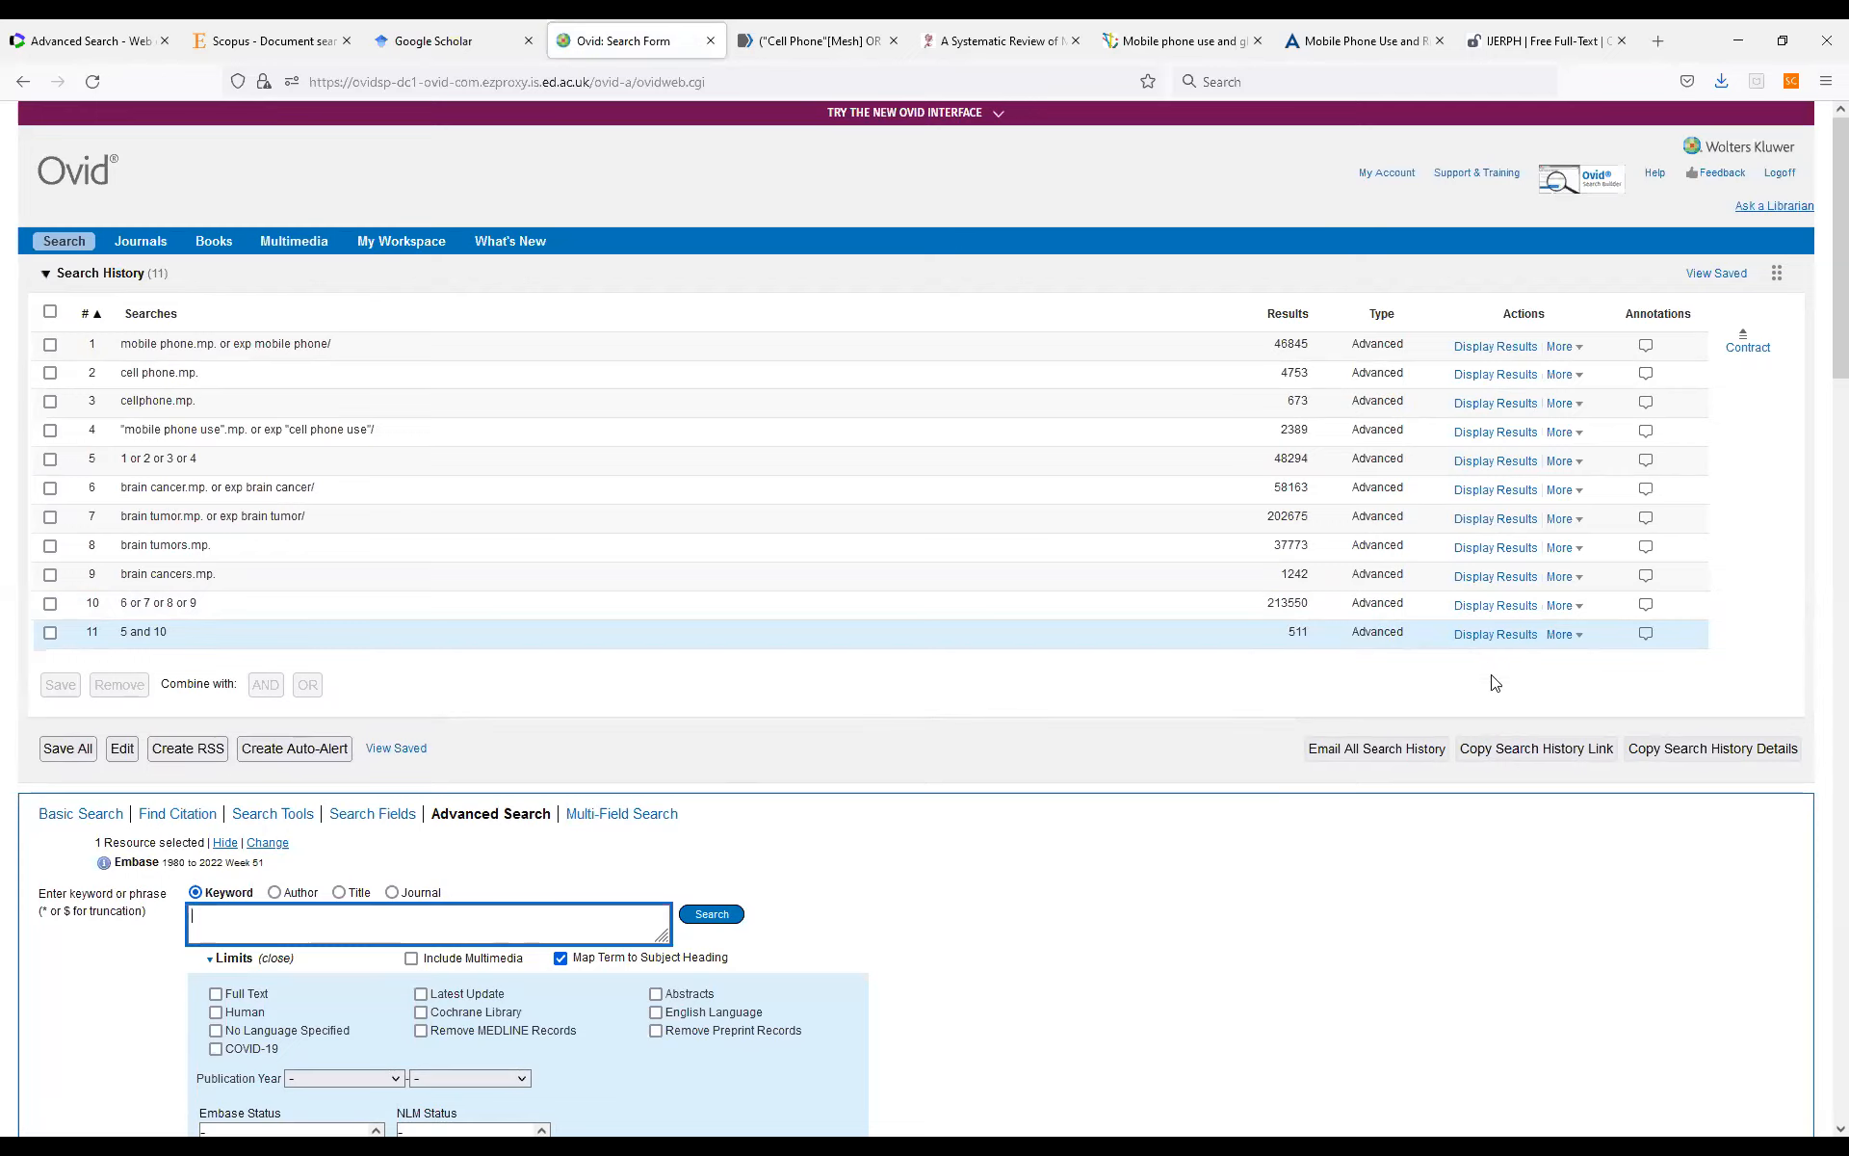
Display the results of the combined search "5 and 10" and select all of its records.
{"action": "left_click", "coordinate": [1471, 638]}
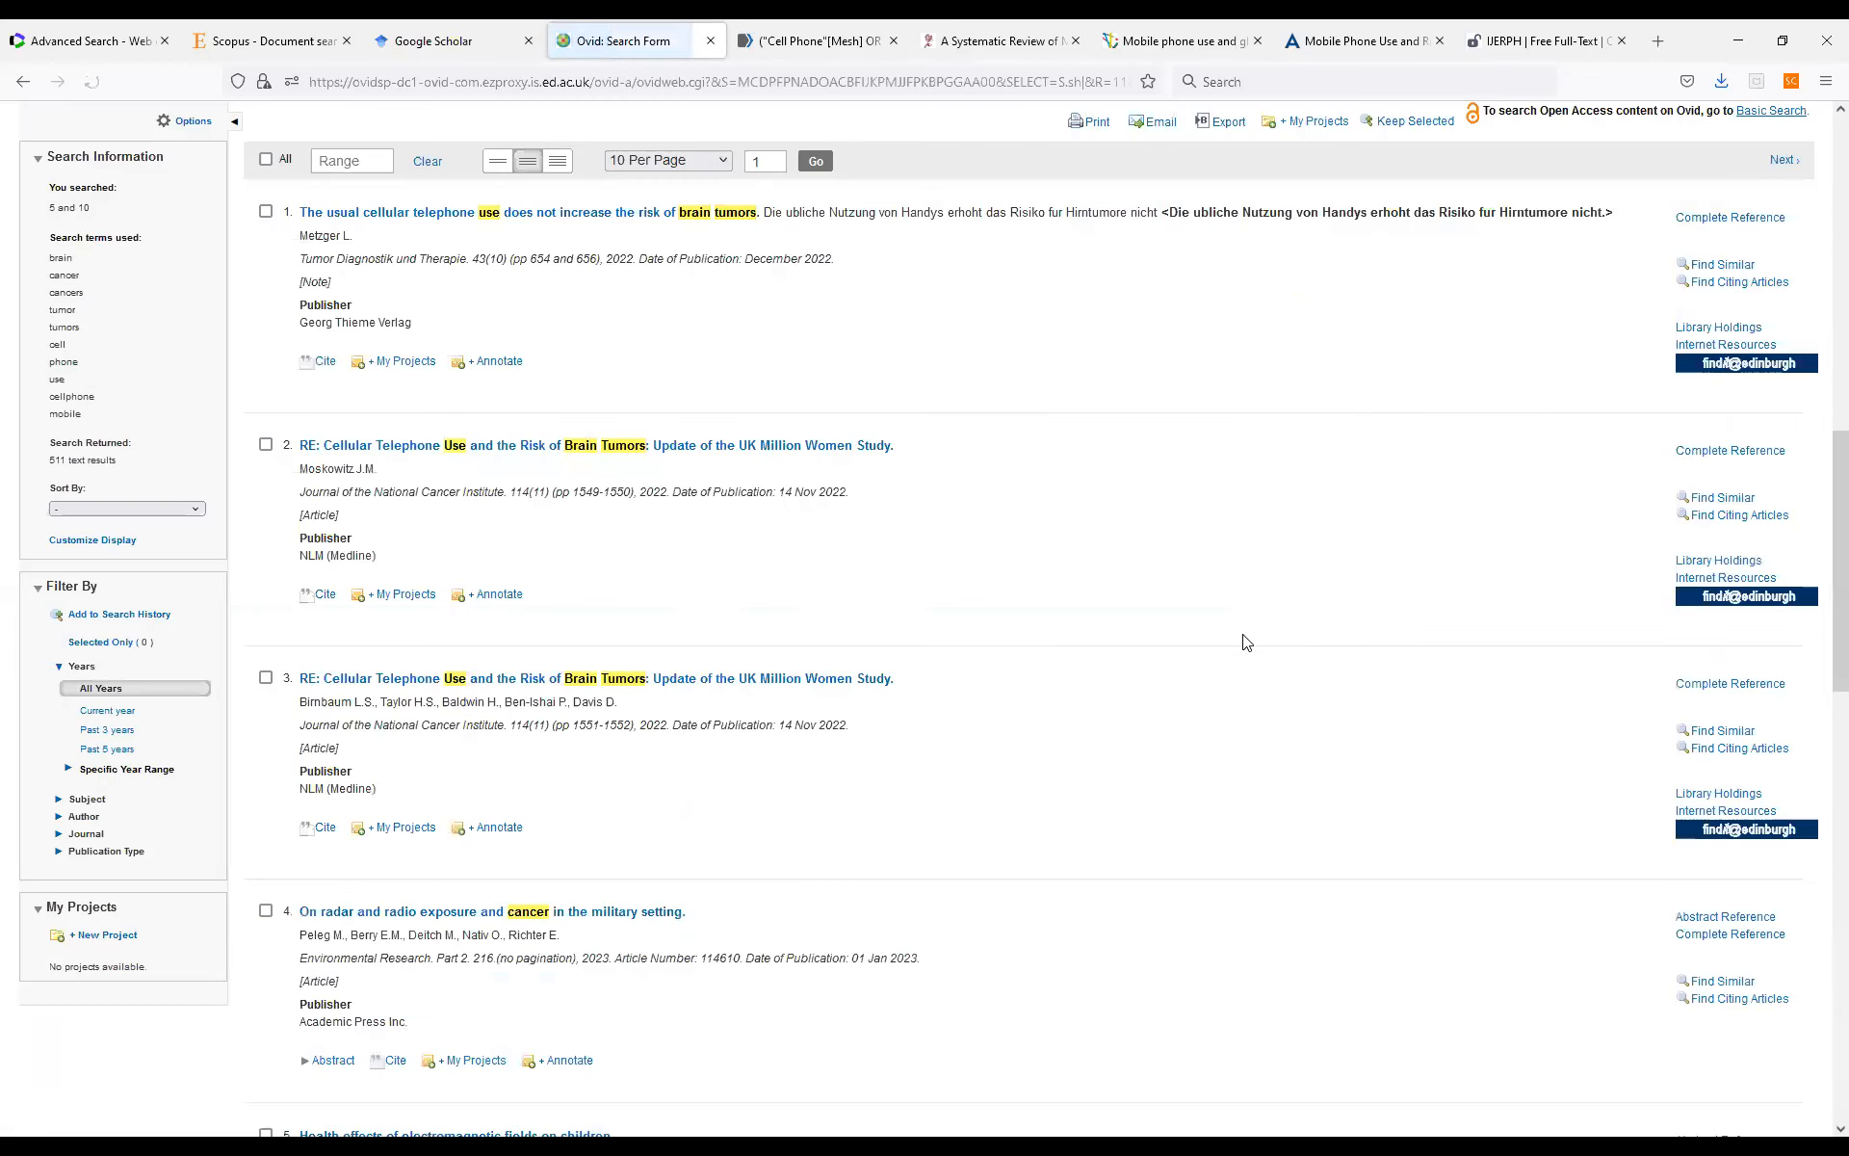
{"action": "scroll", "coordinate": [876, 656], "scroll_direction": "up", "scroll_amount": 2}
{"action": "left_click", "coordinate": [266, 552]}
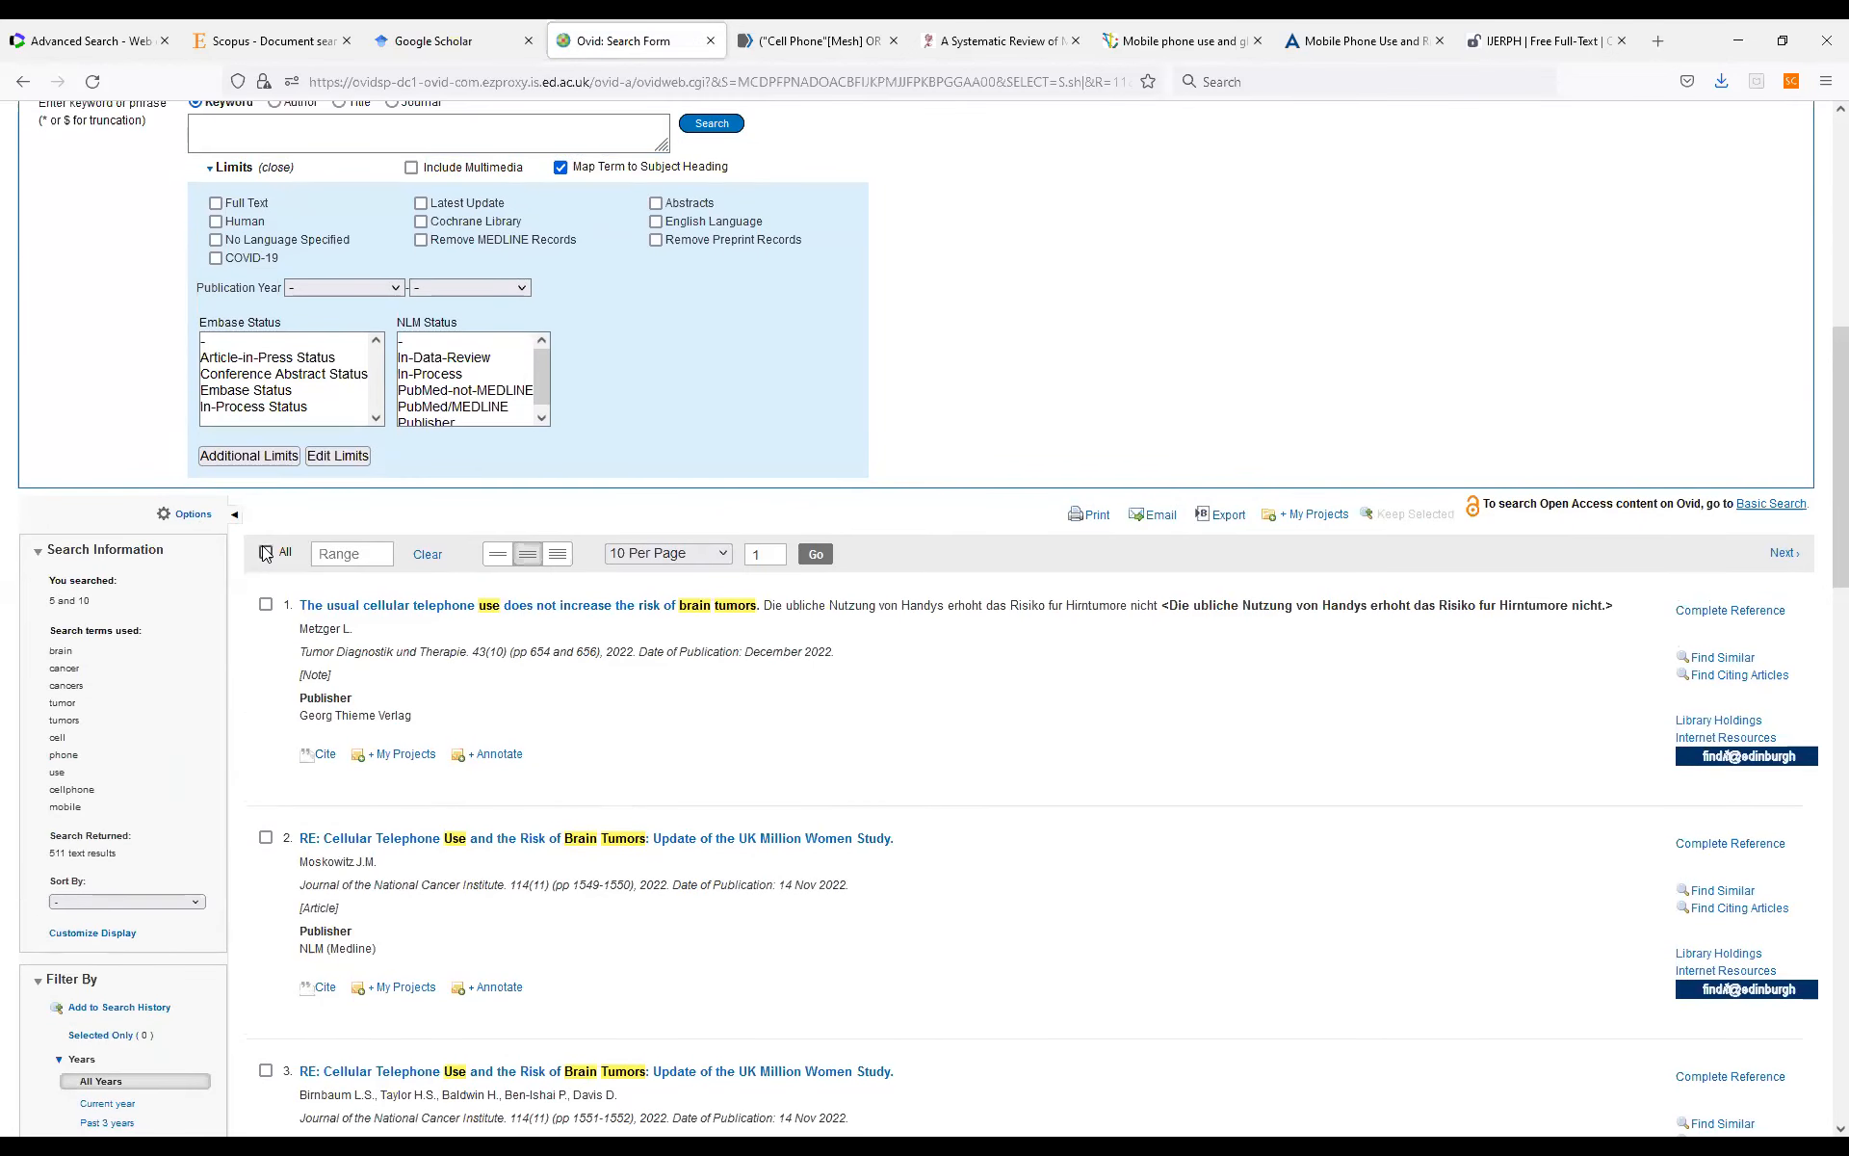
Export the selected citations in RIS format with Complete Reference fields to the file Embase Searches, replacing the existing file.
{"action": "left_click", "coordinate": [1220, 515]}
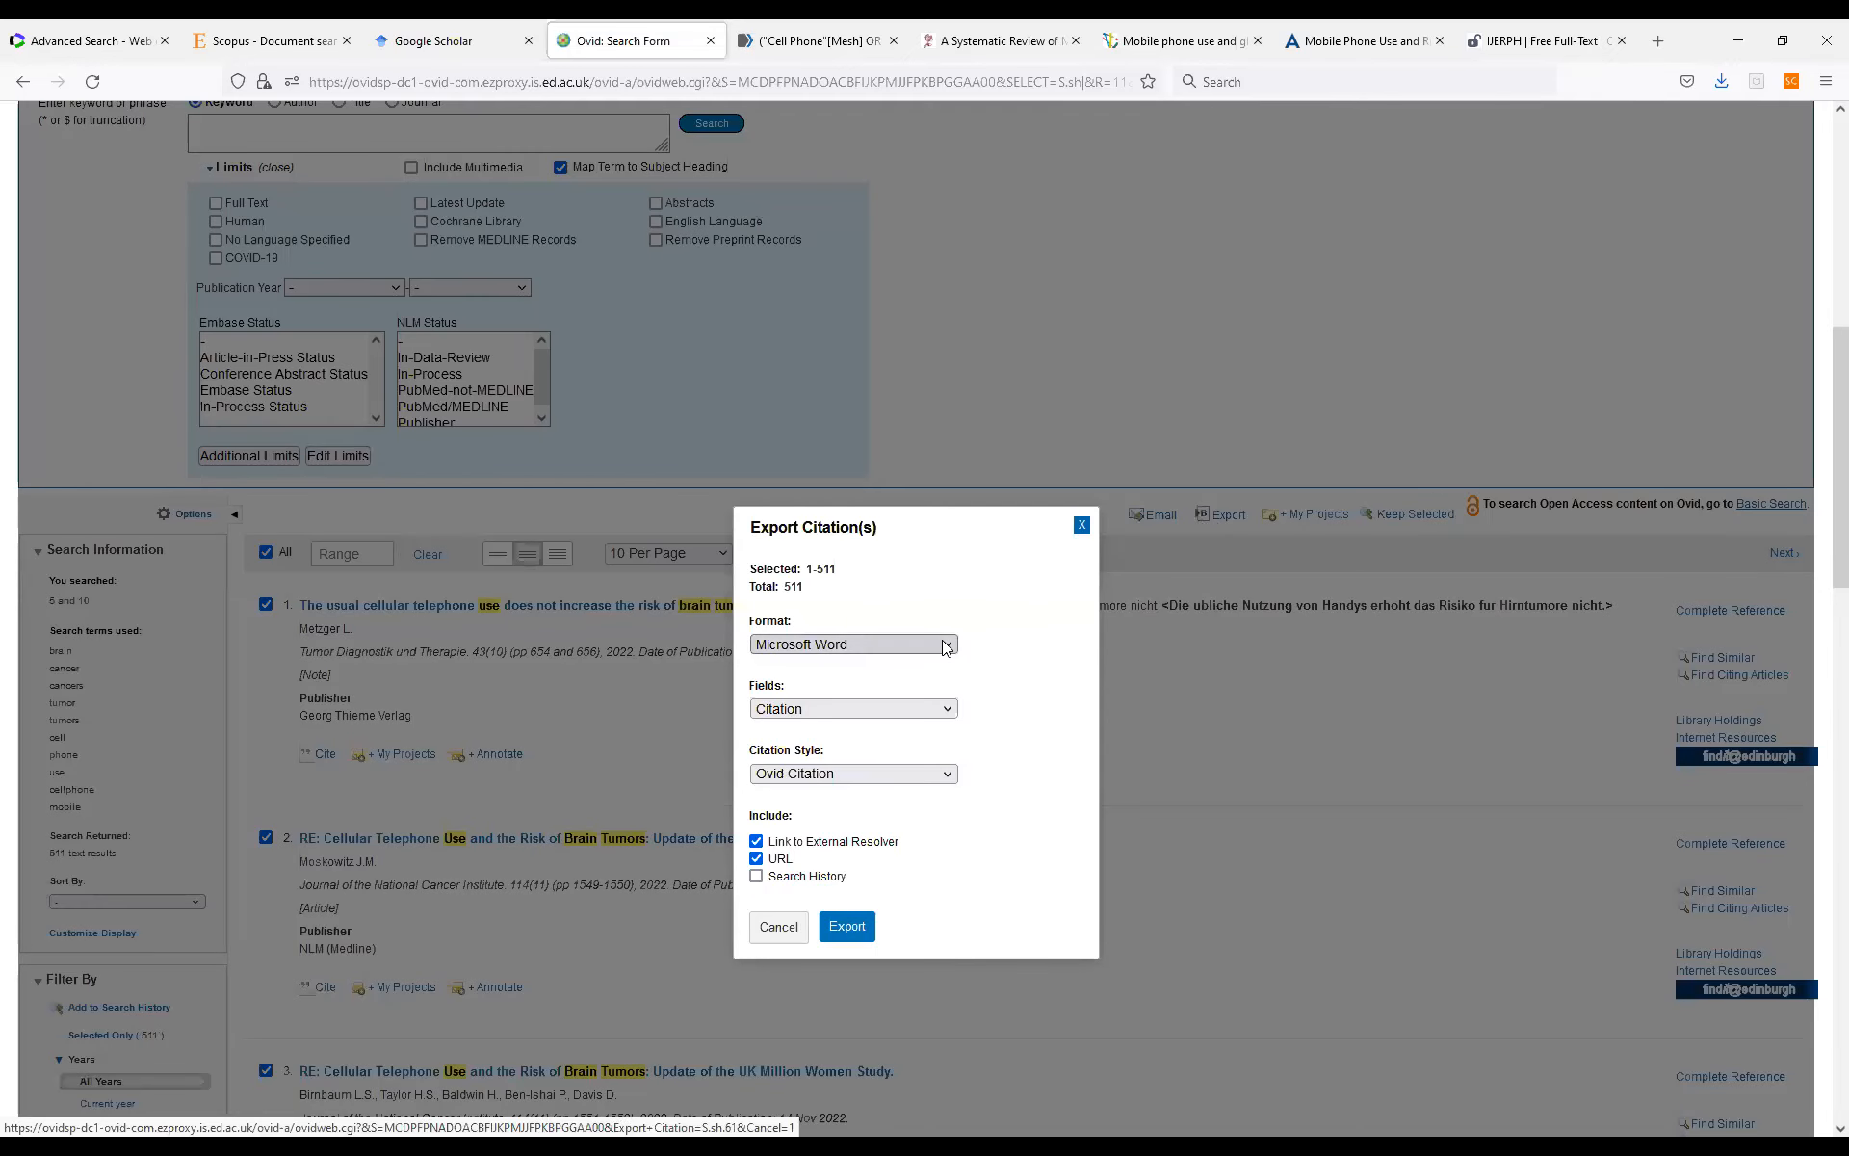
{"action": "left_click", "coordinate": [946, 647]}
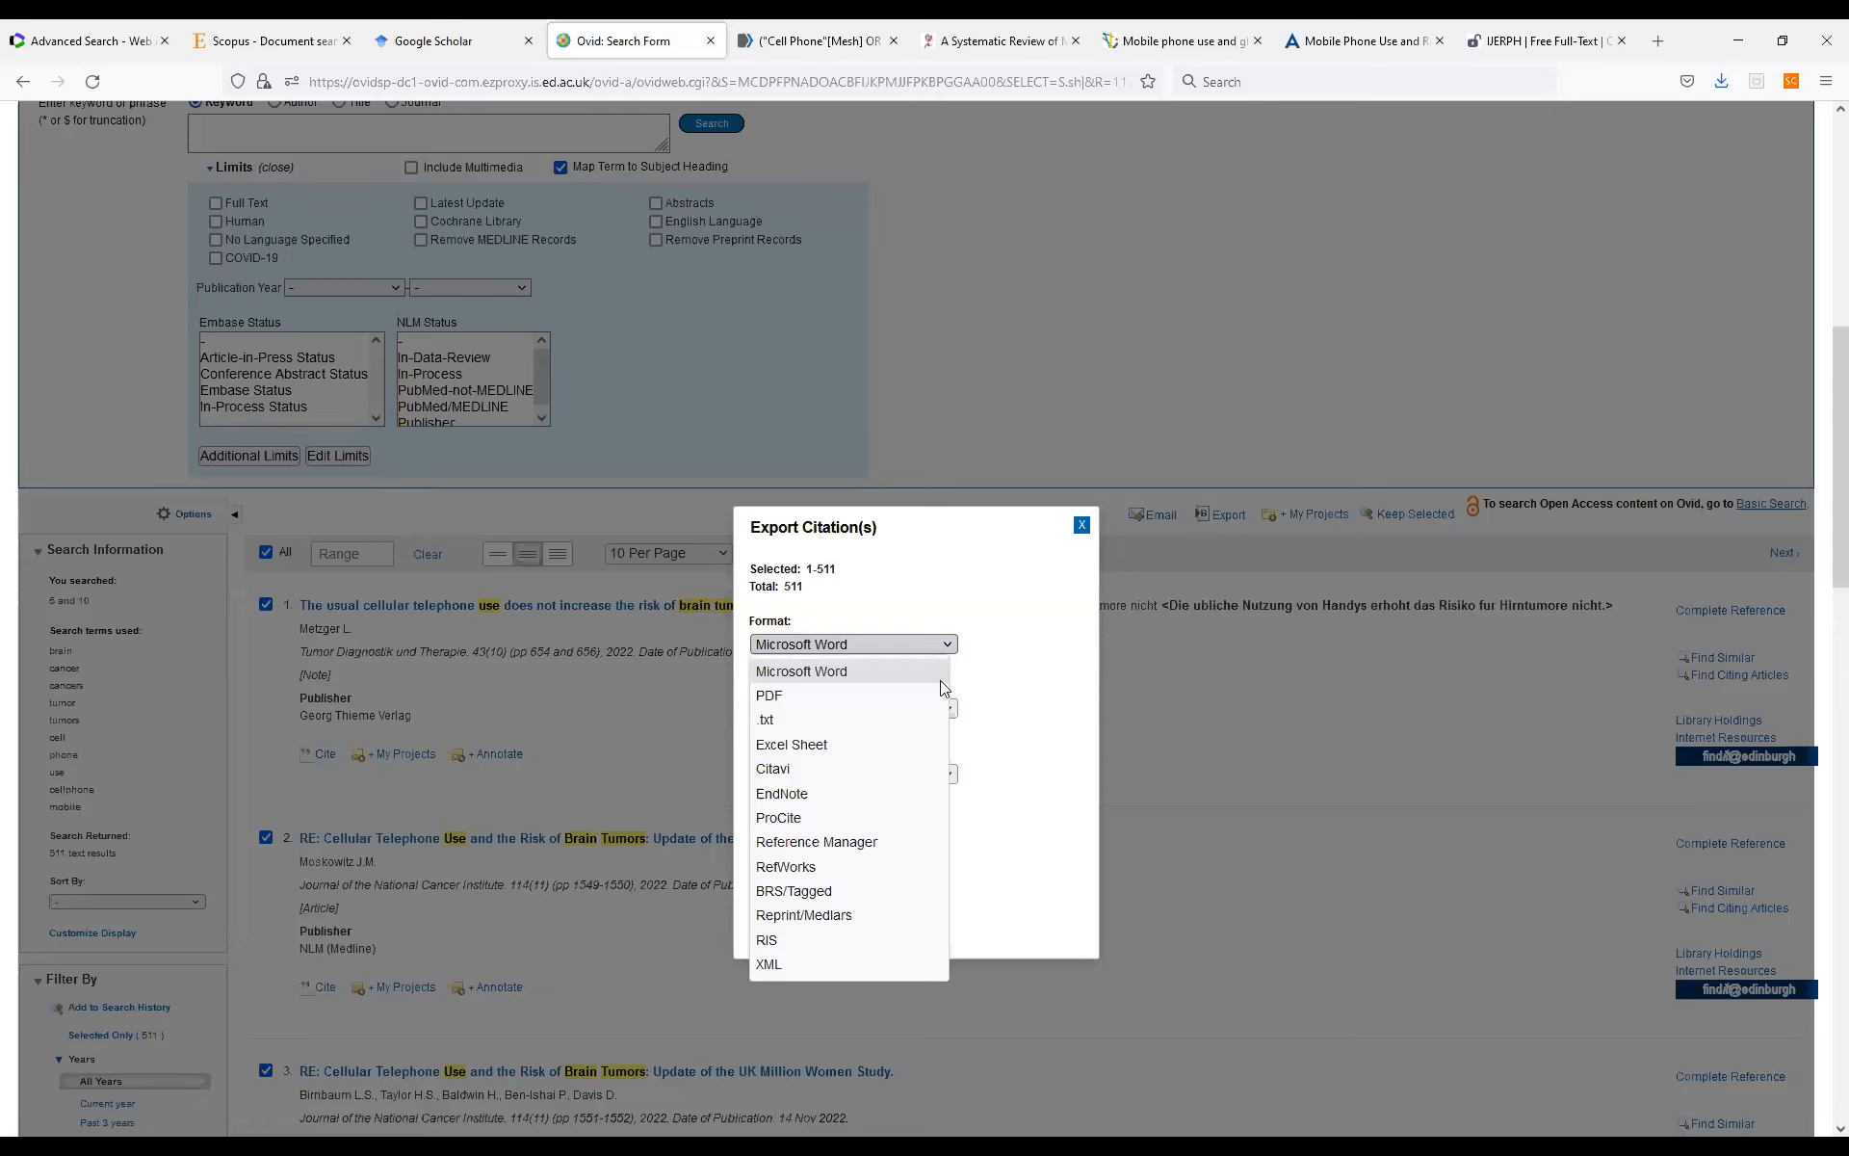
{"action": "left_click", "coordinate": [820, 943]}
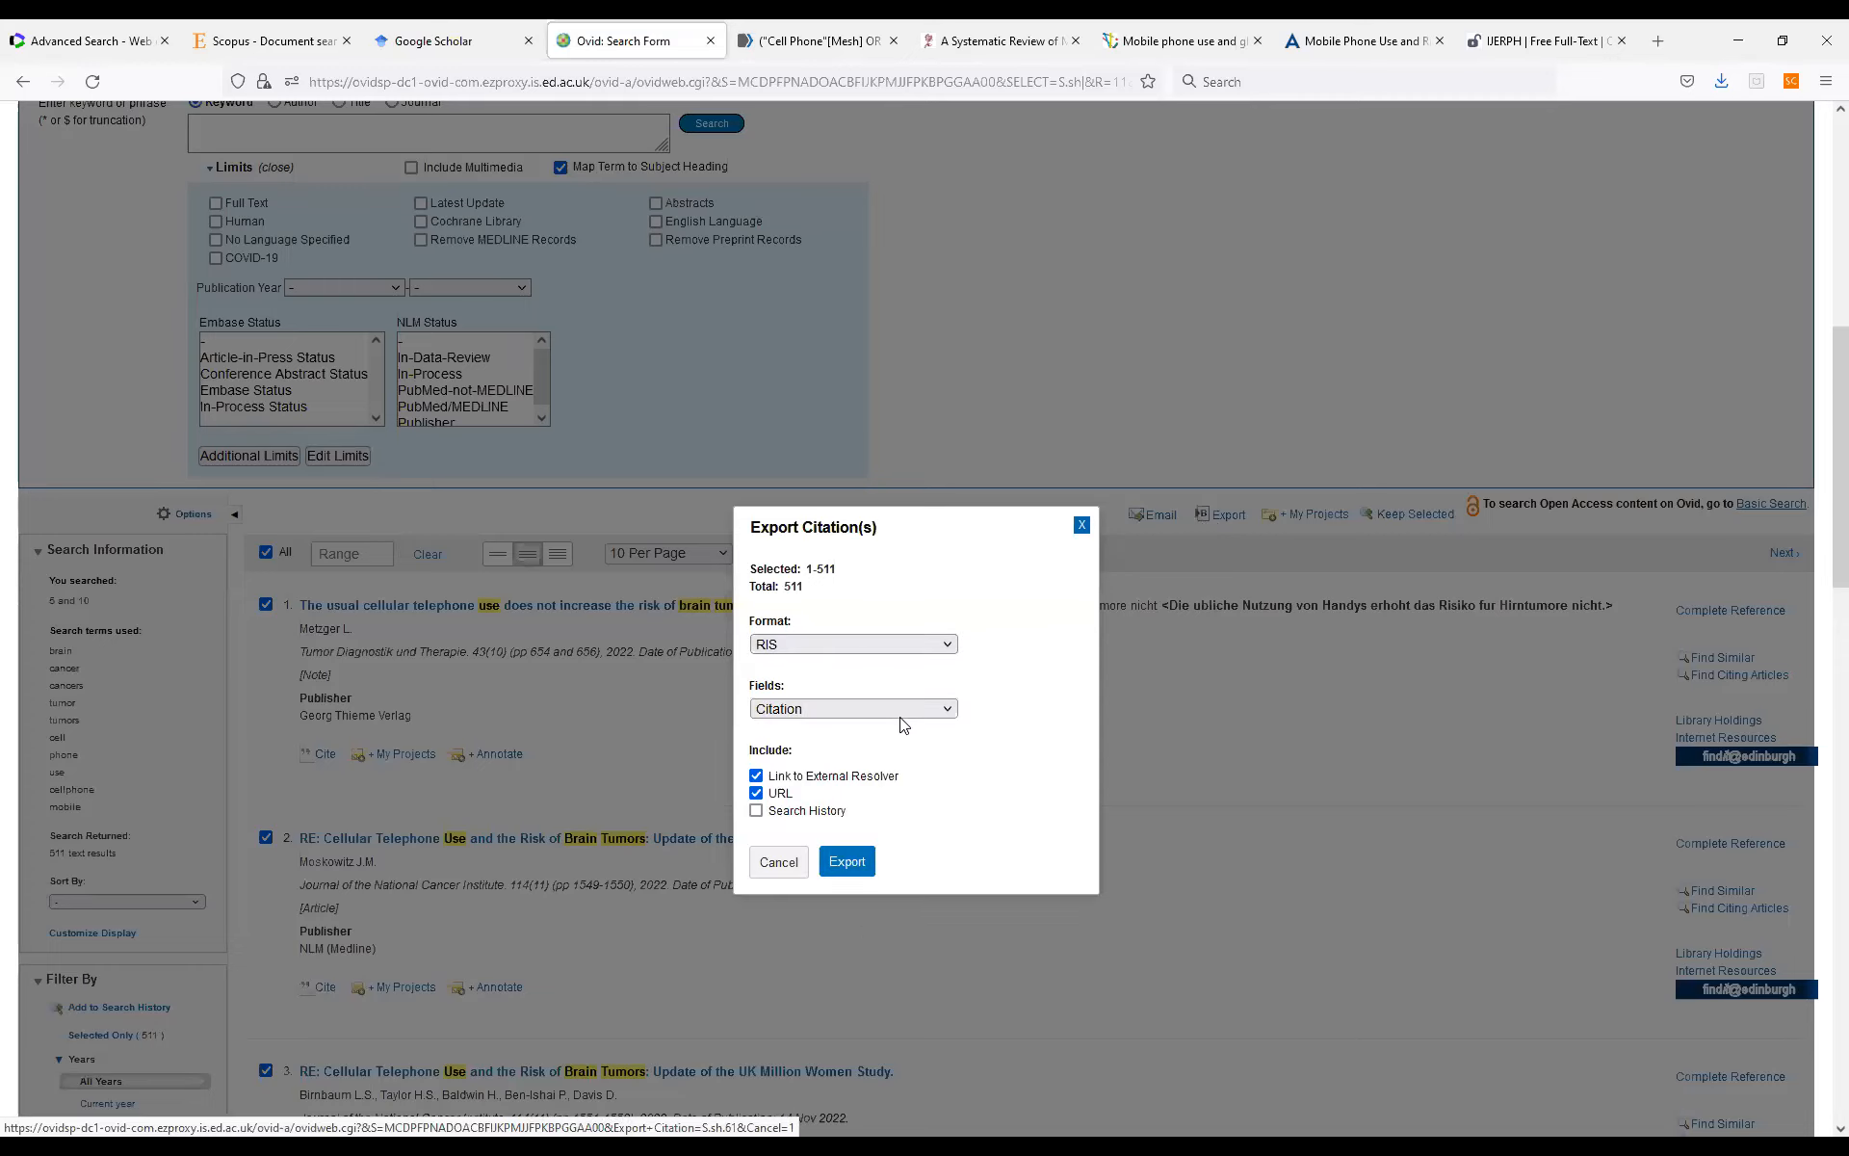
{"action": "left_click", "coordinate": [905, 712]}
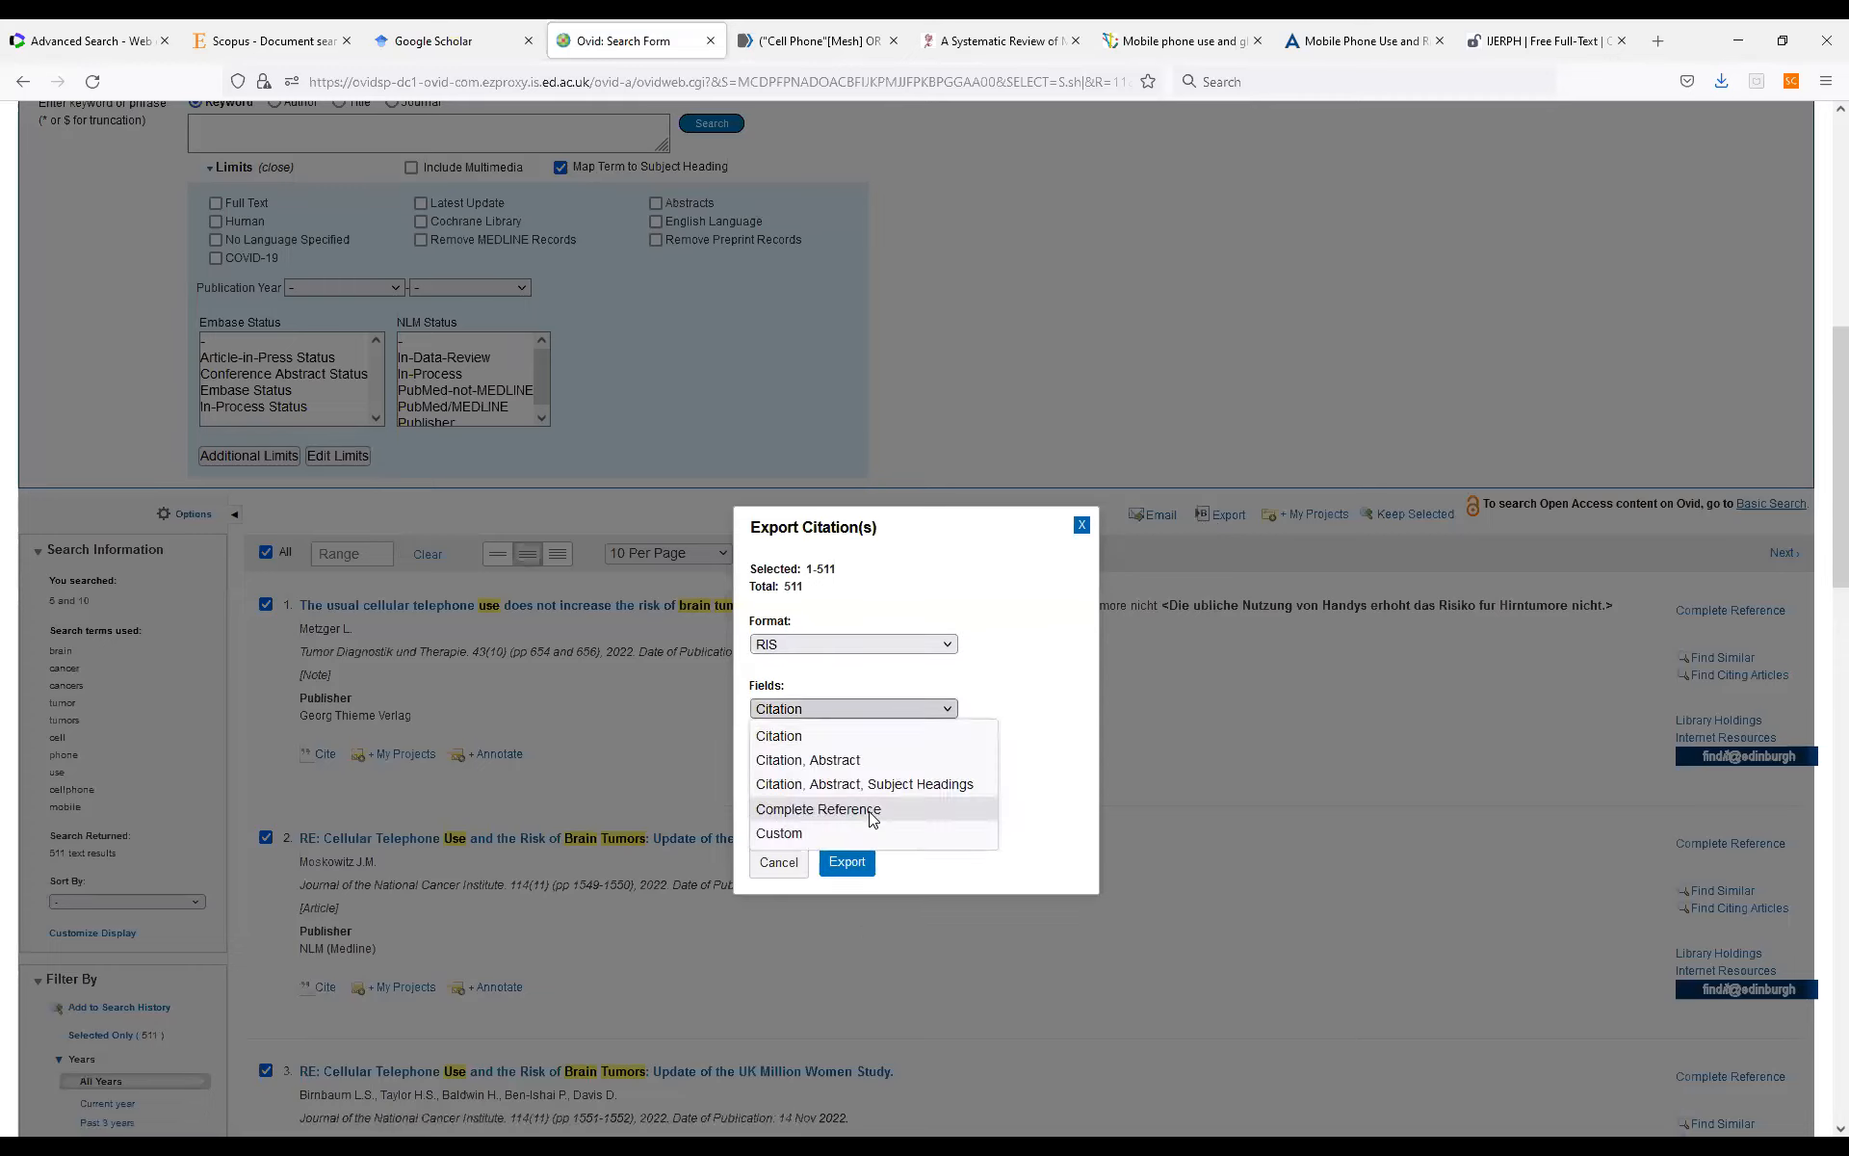
{"action": "left_click", "coordinate": [871, 810]}
{"action": "left_click", "coordinate": [846, 862]}
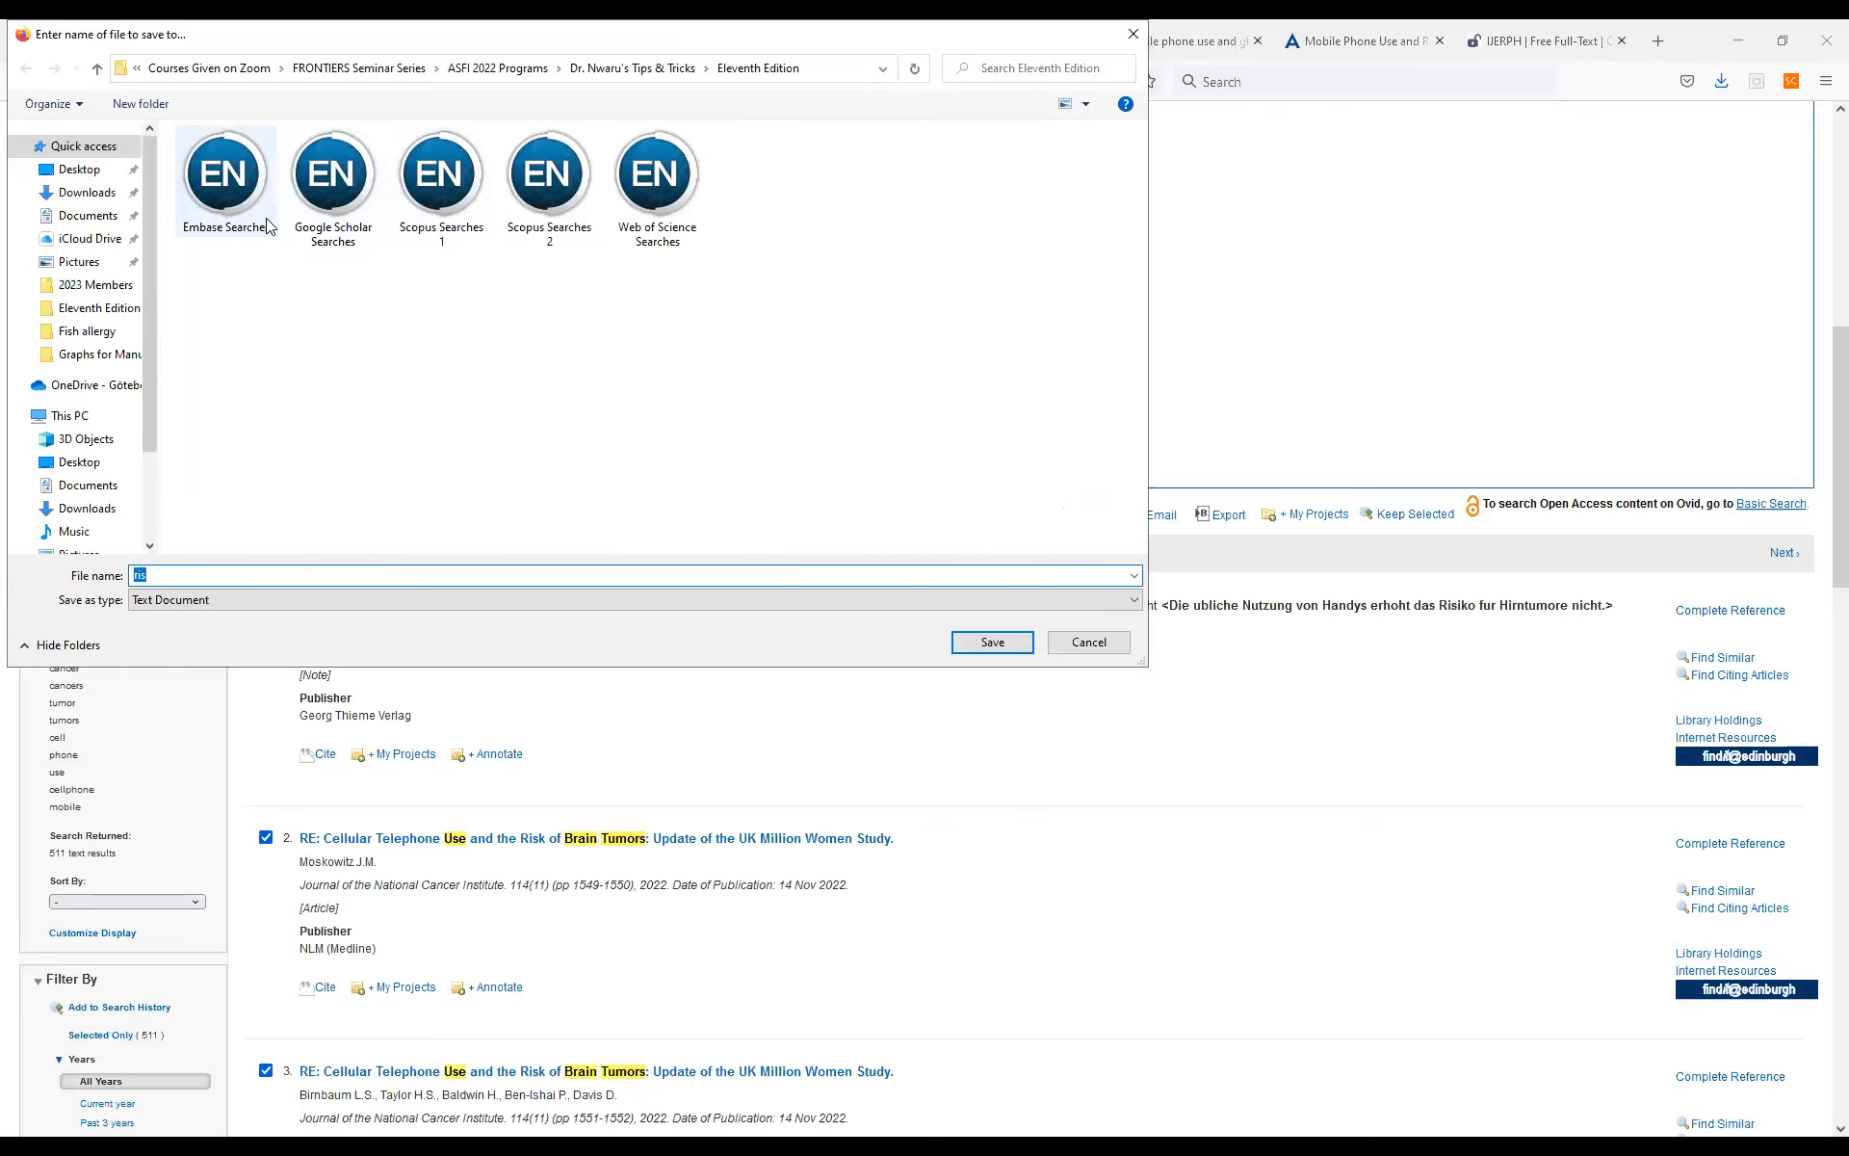
{"action": "left_click", "coordinate": [252, 204]}
{"action": "left_click", "coordinate": [986, 640]}
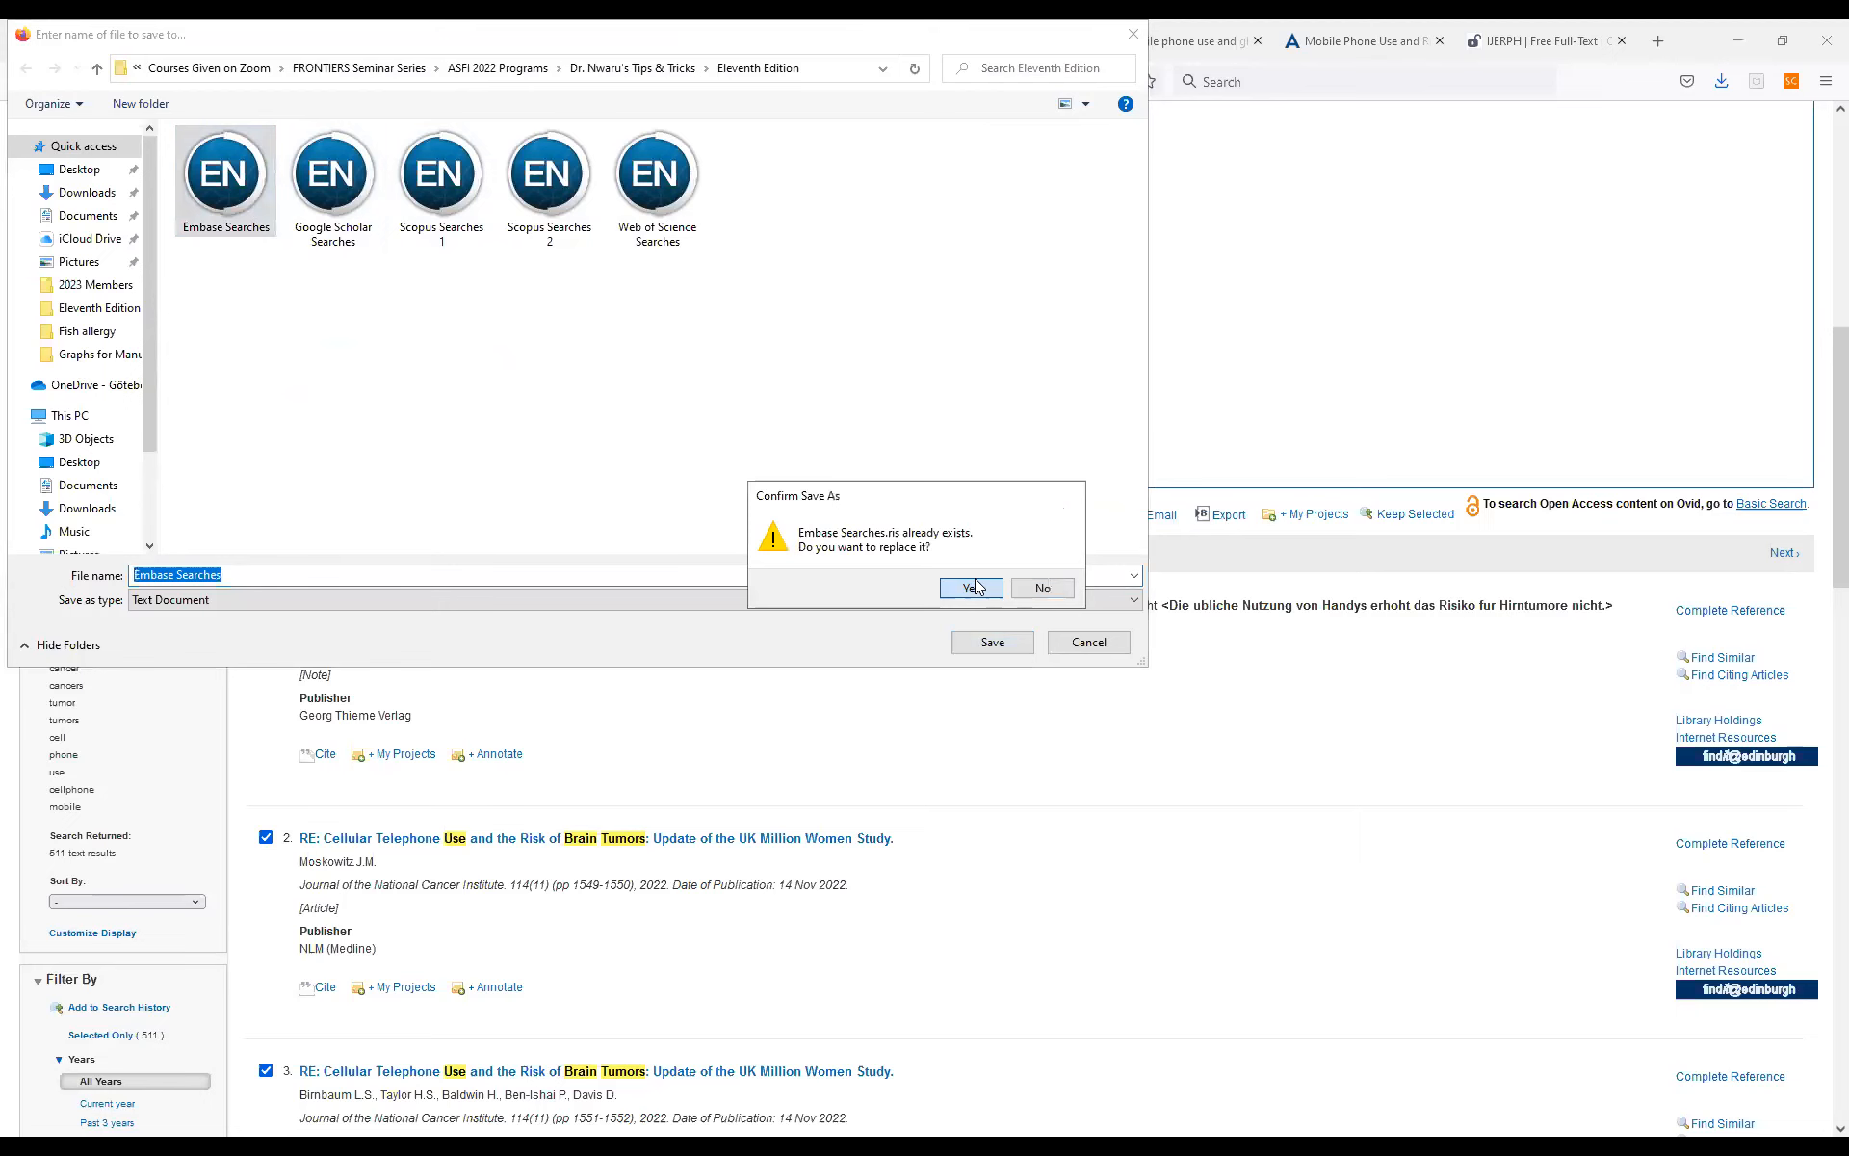
{"action": "key", "text": "Return"}
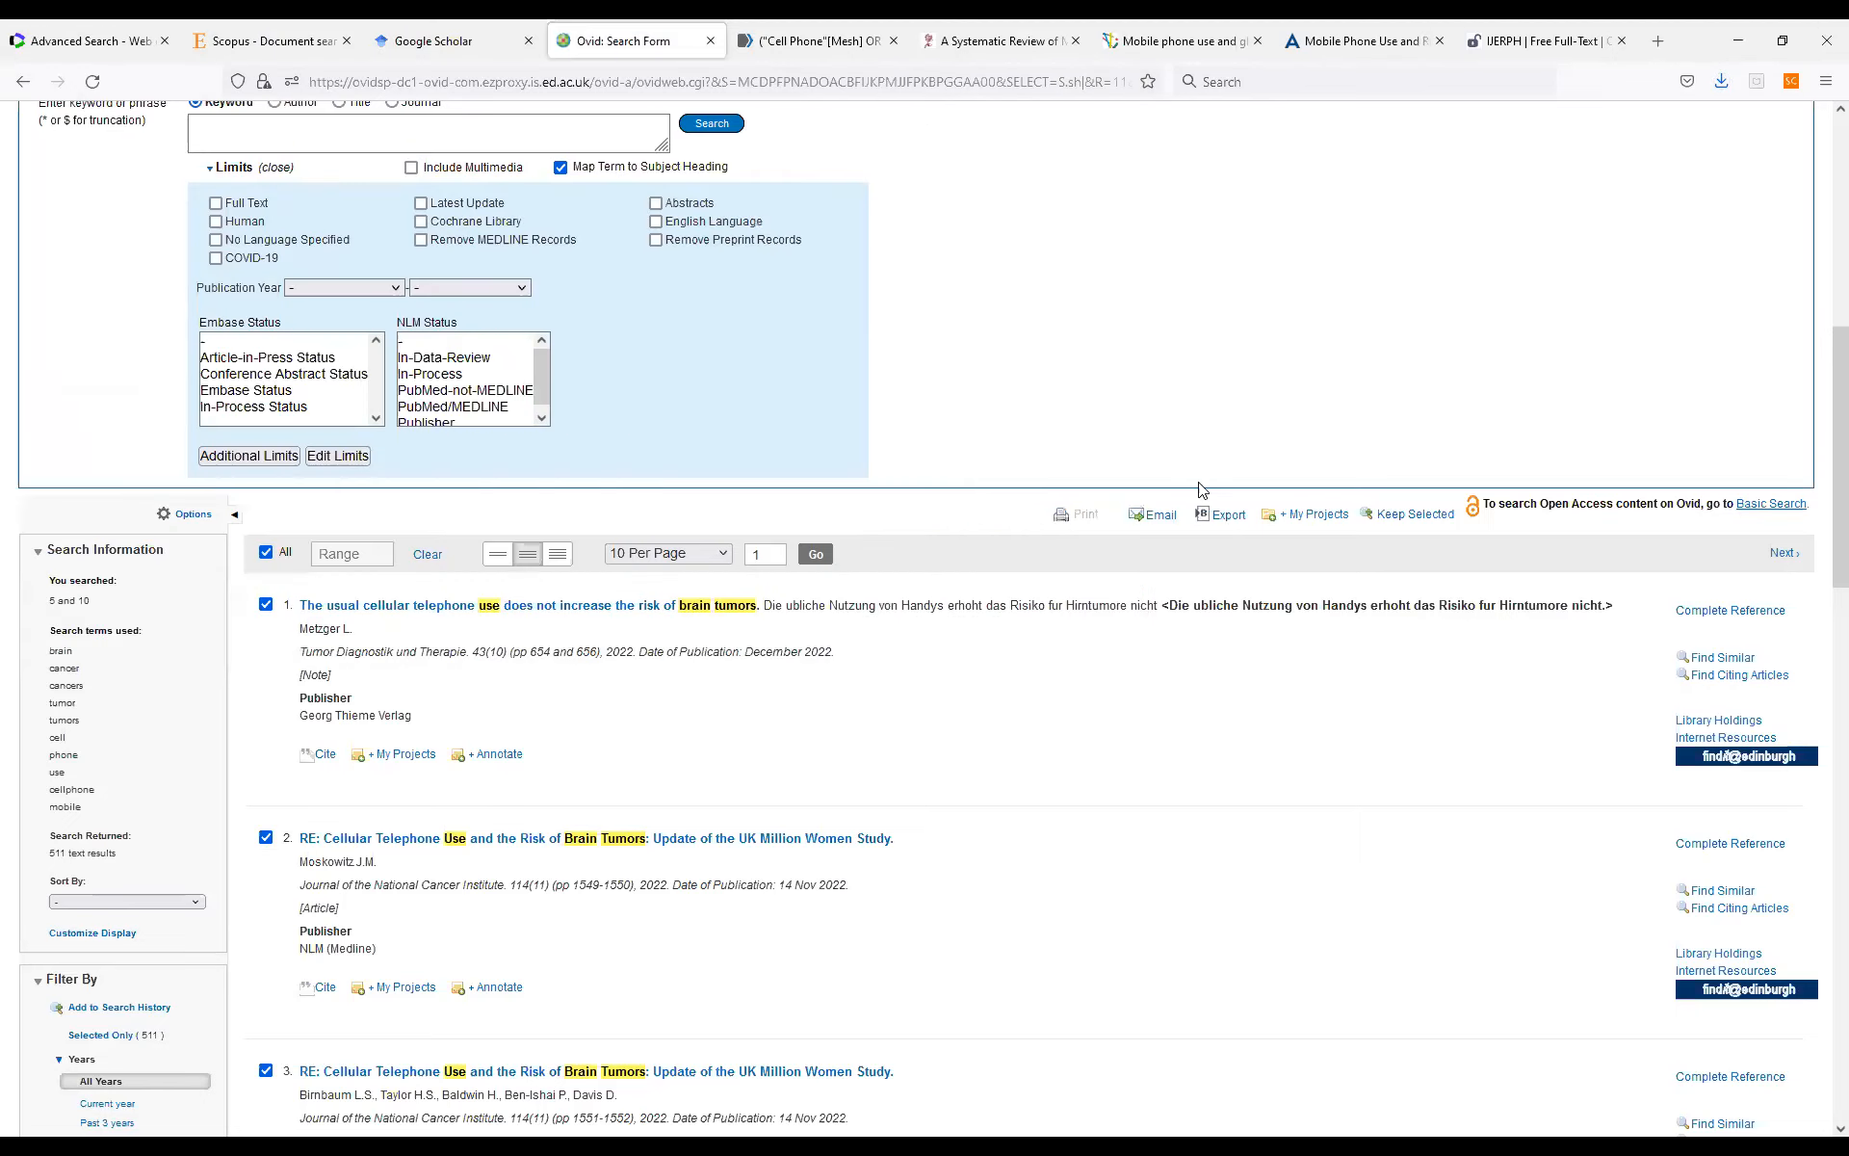
Switch to Web of Science, leave the advanced query builder for the basic searches and open the researcher search.
{"action": "left_click", "coordinate": [102, 43]}
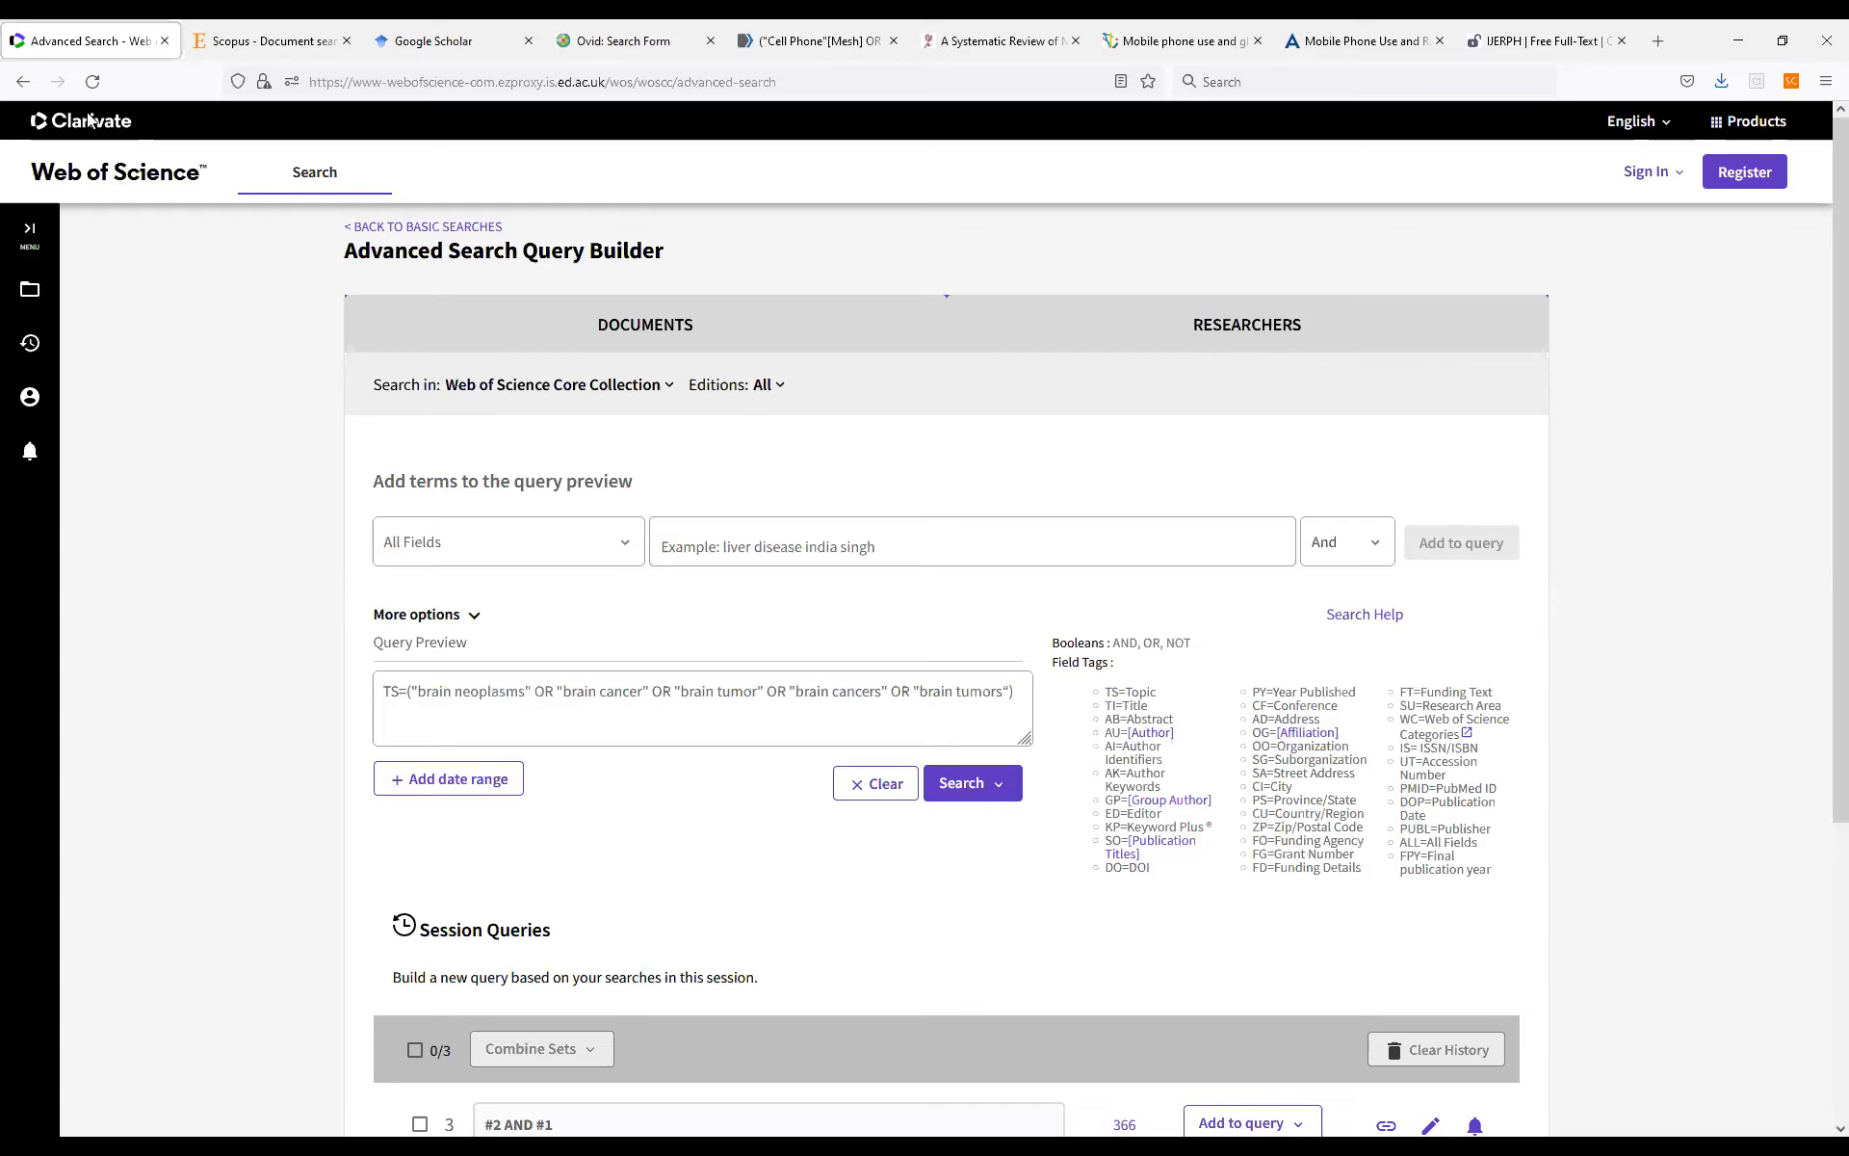
{"action": "left_click", "coordinate": [435, 227]}
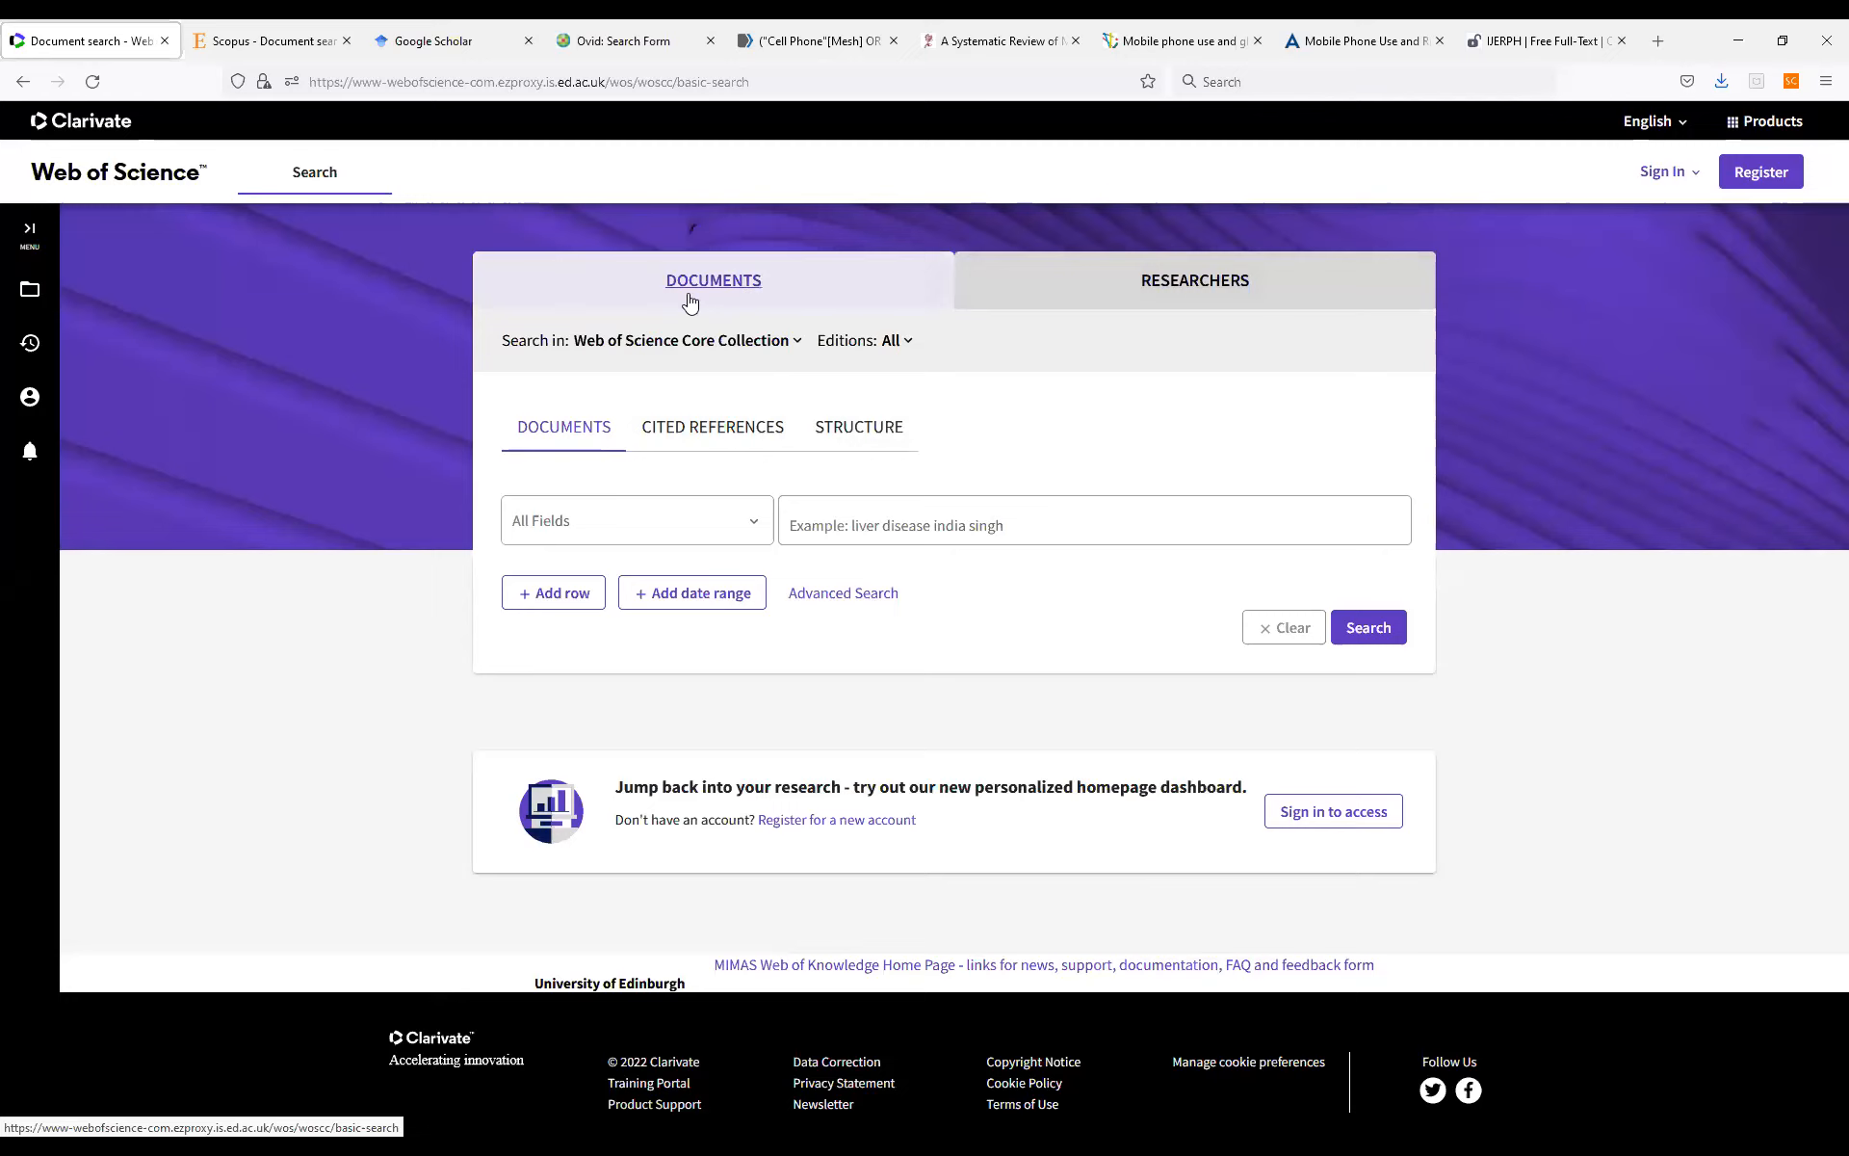
{"action": "left_click", "coordinate": [1236, 287]}
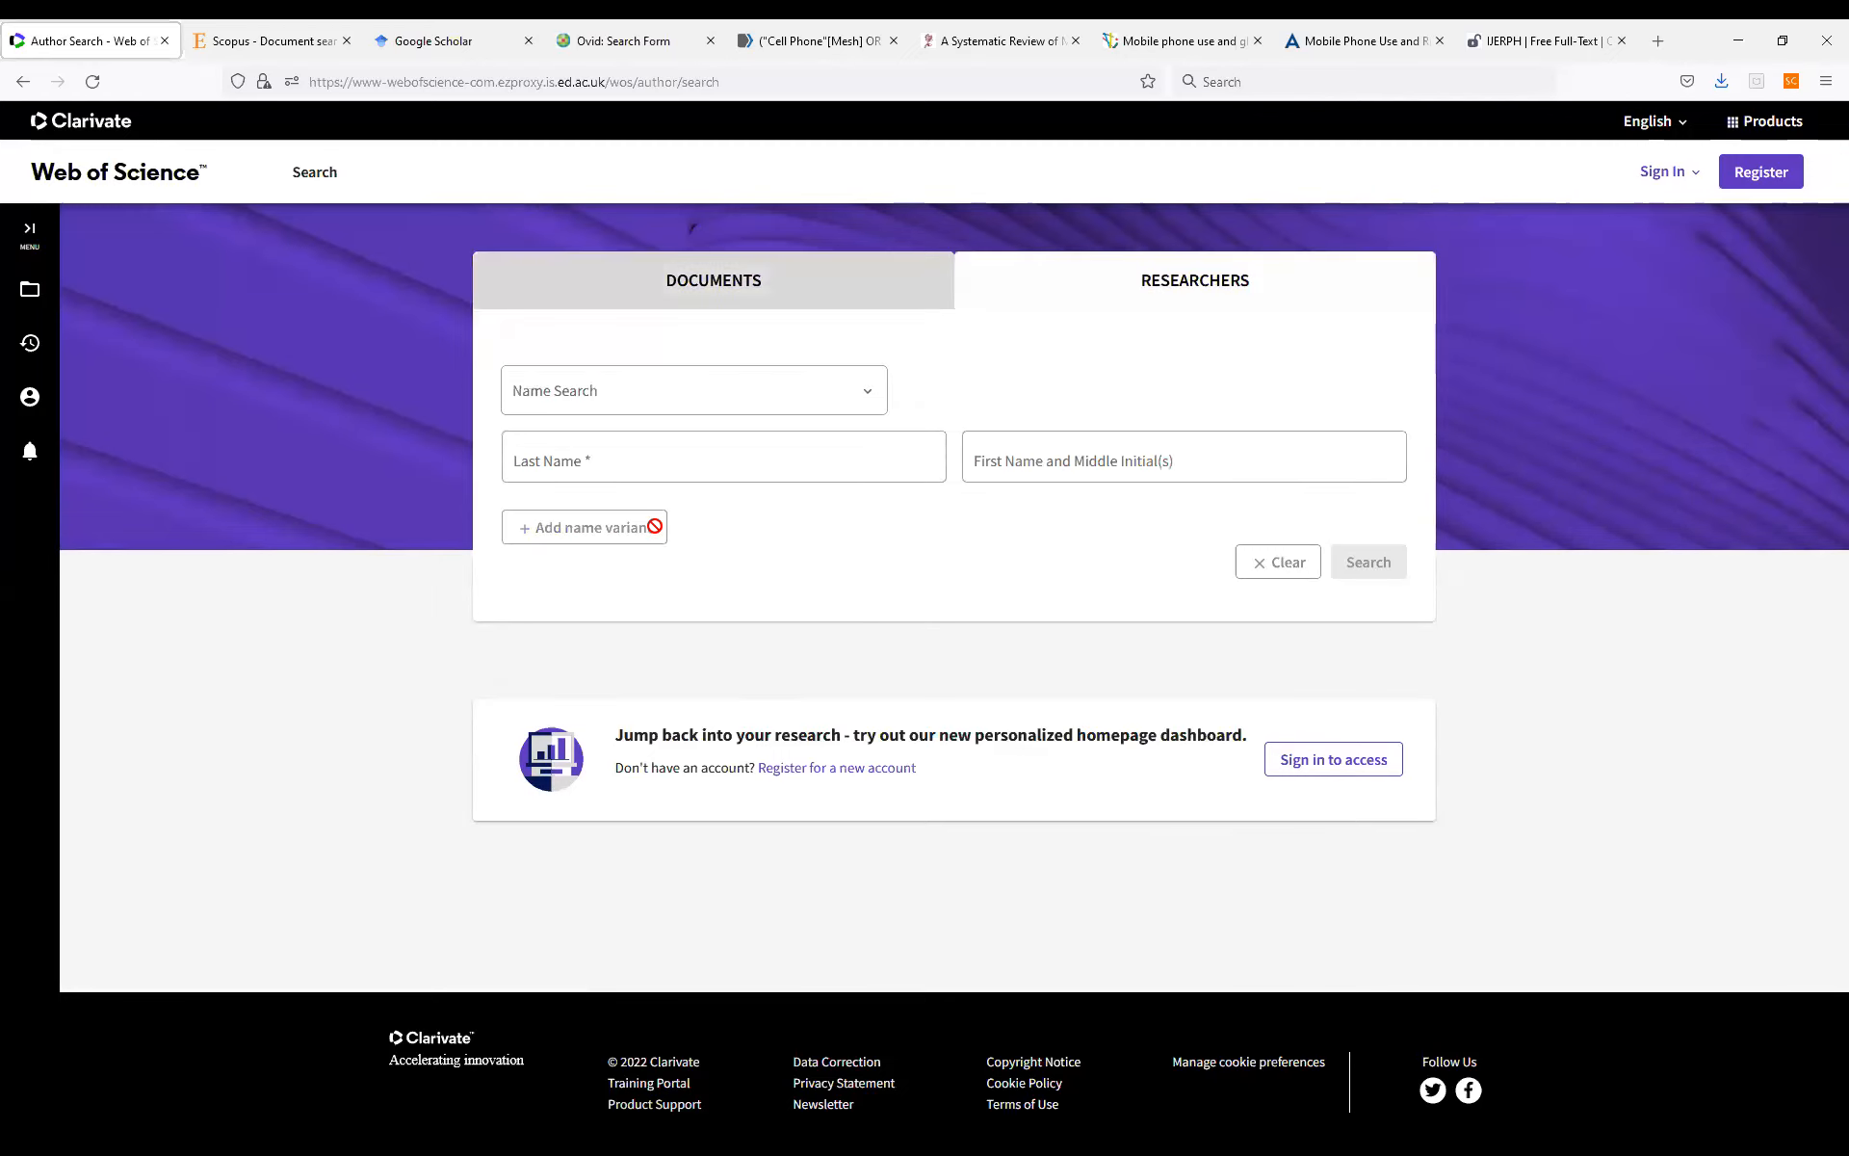
Run a researcher name search using the author's last name and first initial.
{"action": "left_click", "coordinate": [869, 399]}
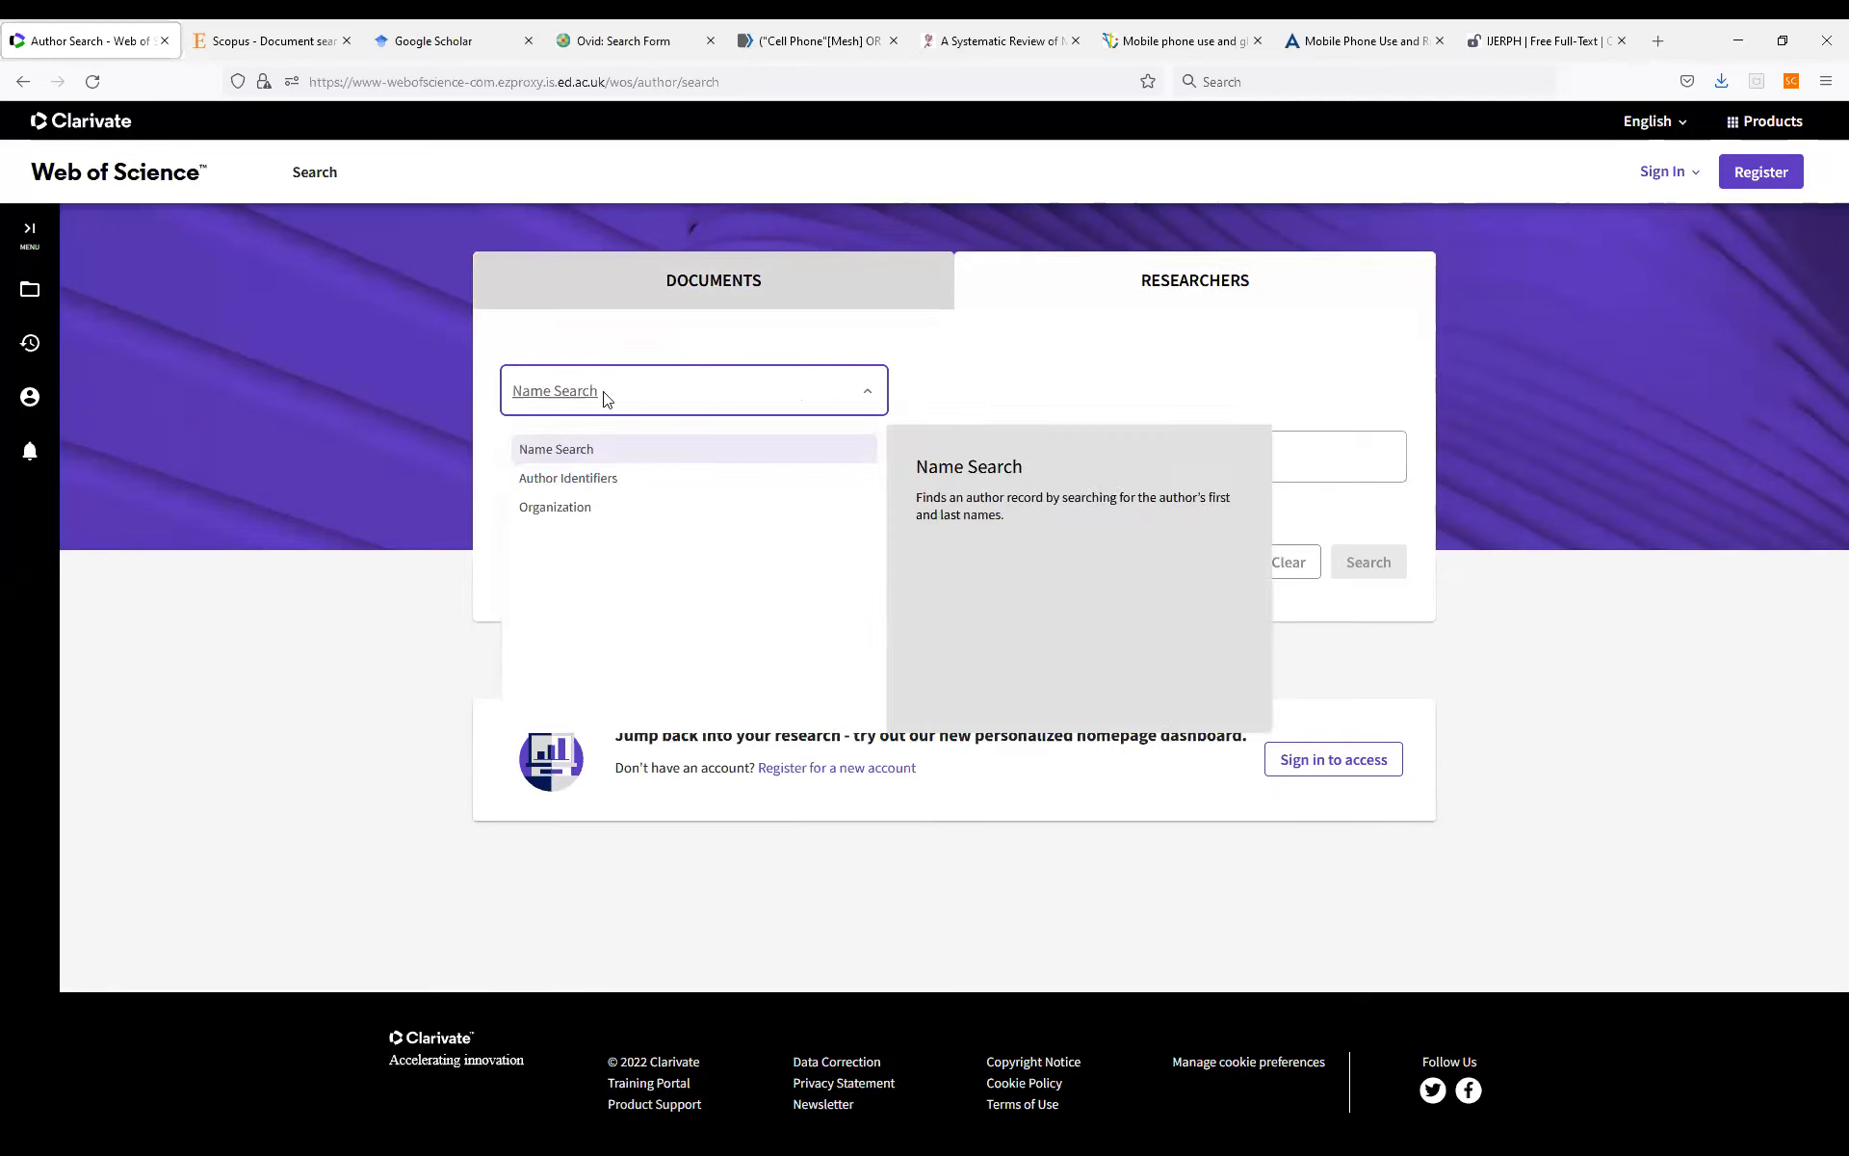
{"action": "left_click", "coordinate": [575, 399]}
{"action": "left_click", "coordinate": [596, 448]}
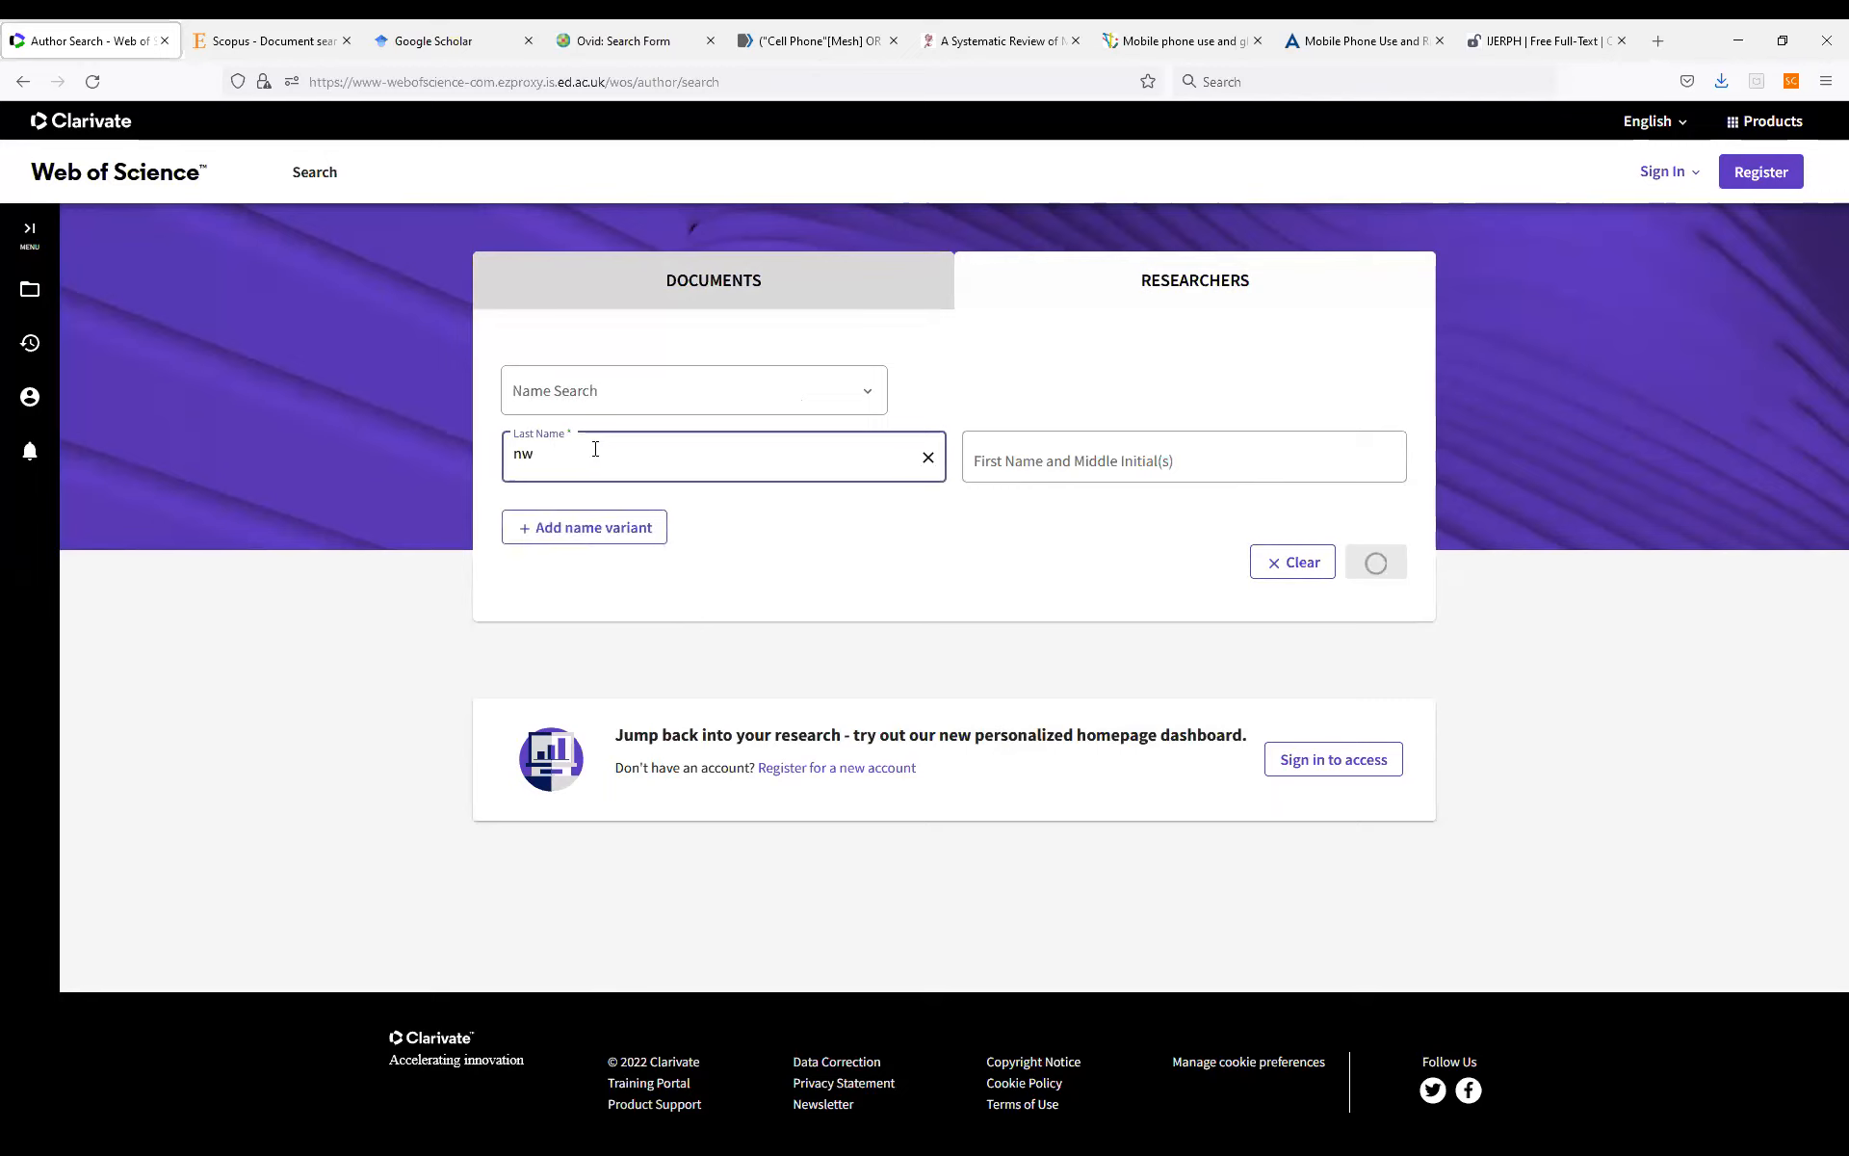
{"action": "type", "text": "aru"}
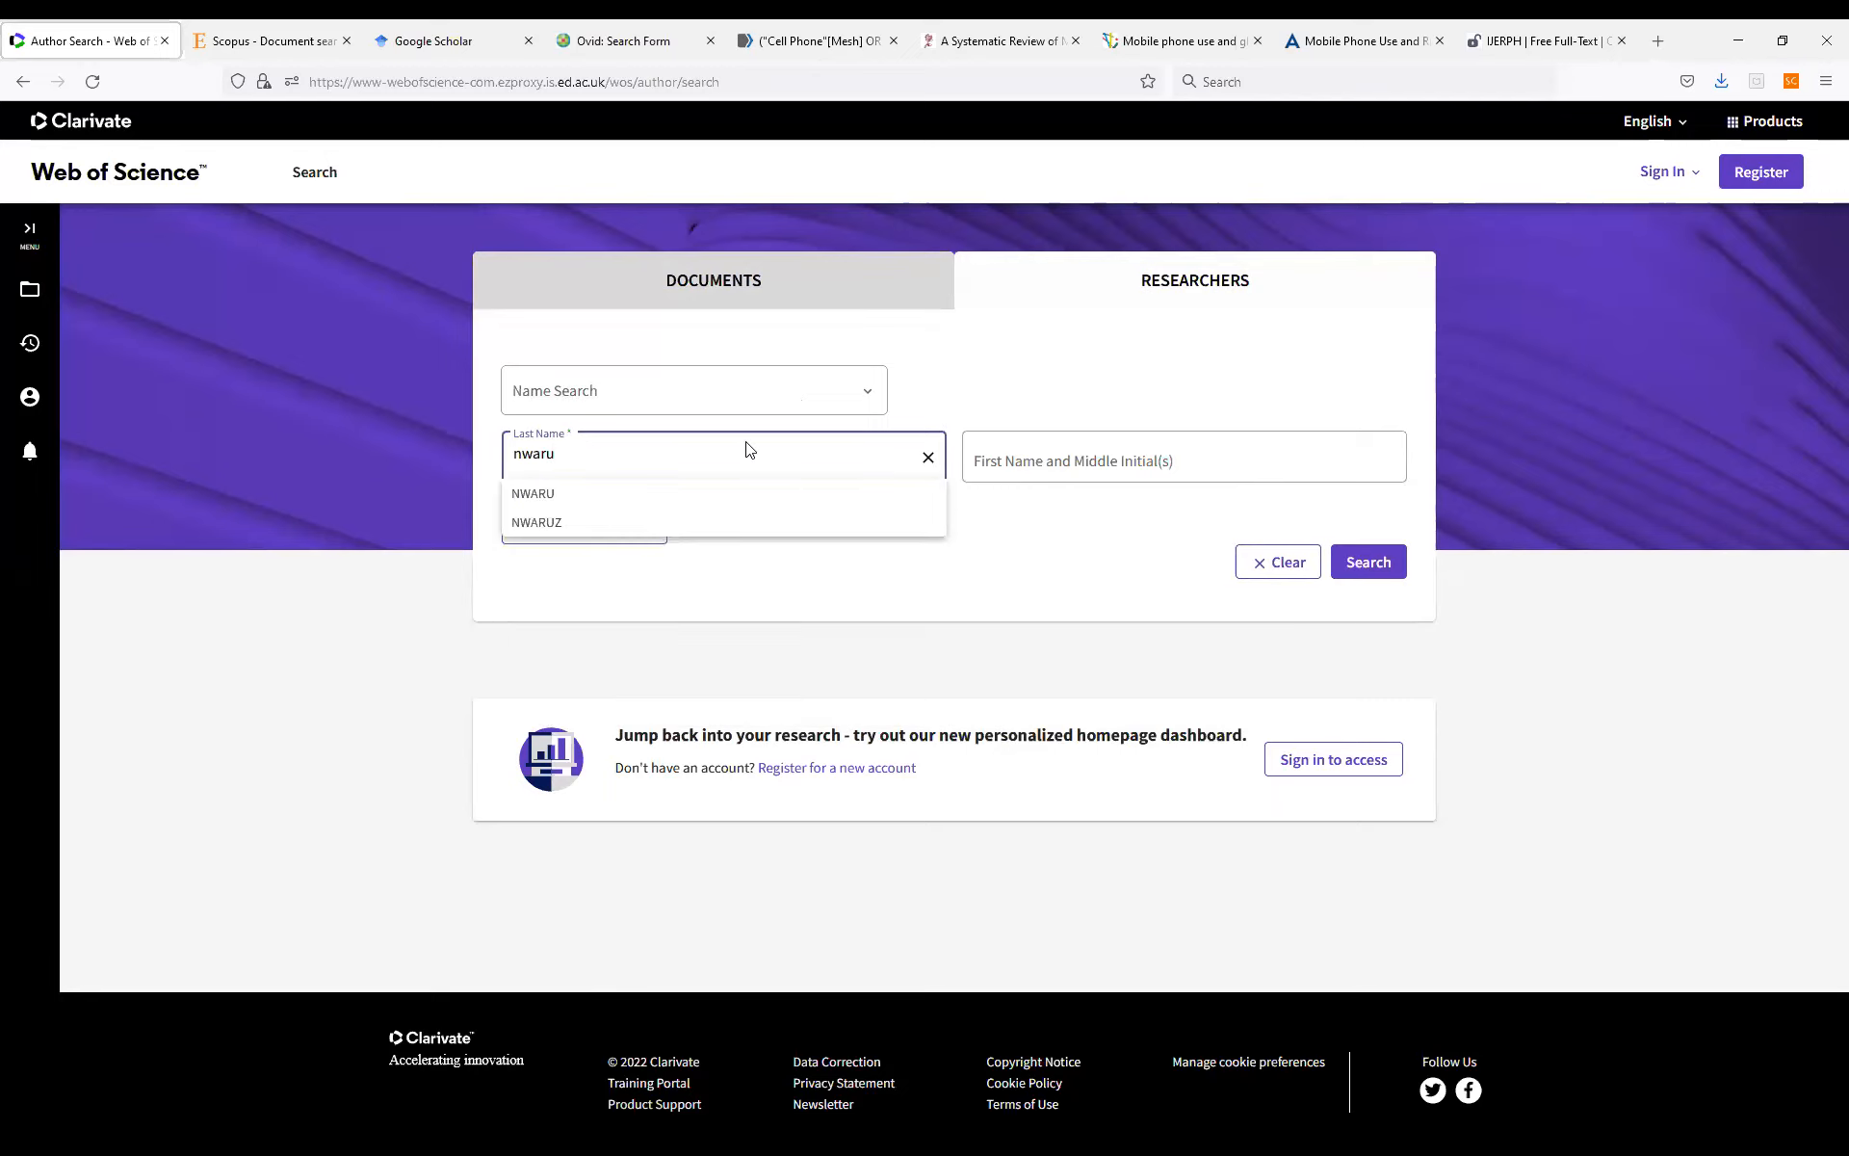
{"action": "left_click", "coordinate": [642, 491]}
{"action": "left_click", "coordinate": [1069, 450]}
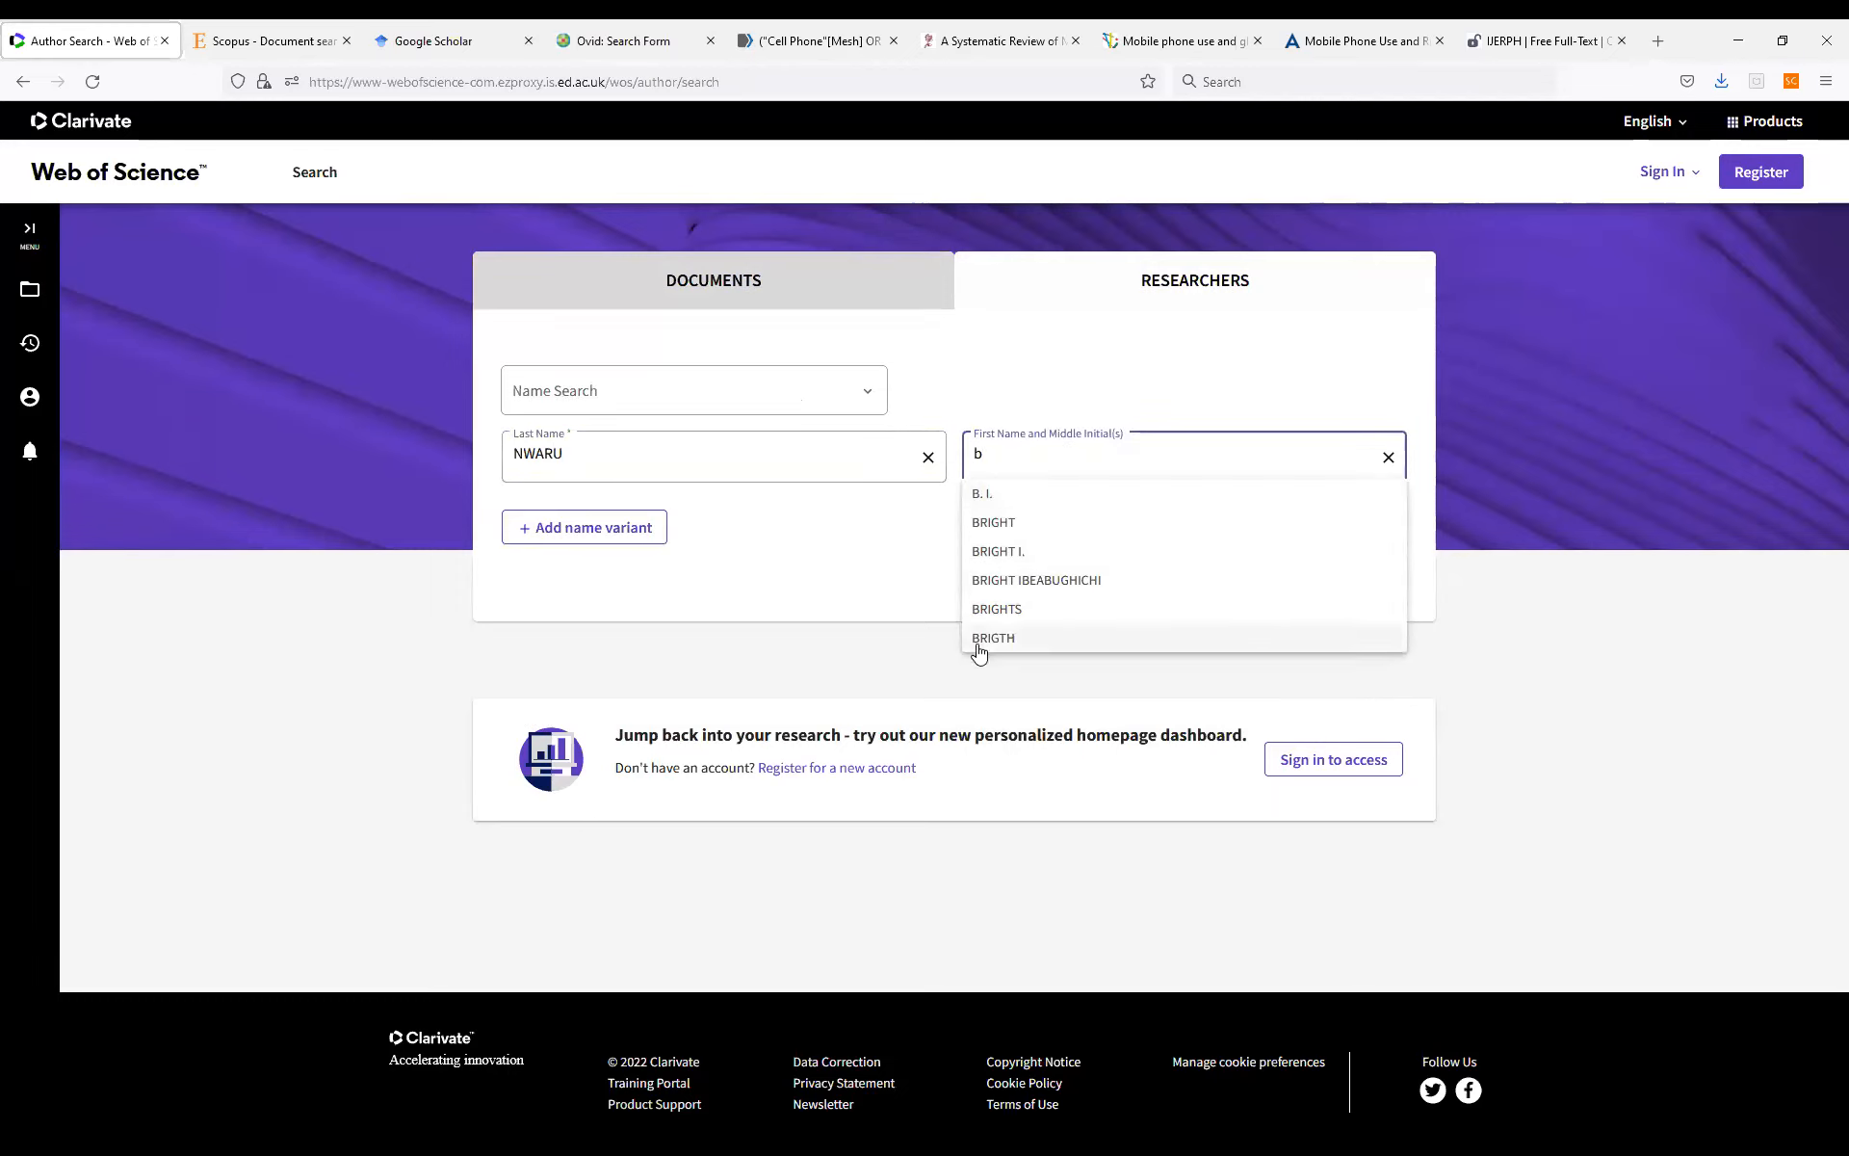
{"action": "left_click", "coordinate": [1437, 570]}
{"action": "left_click", "coordinate": [1375, 562]}
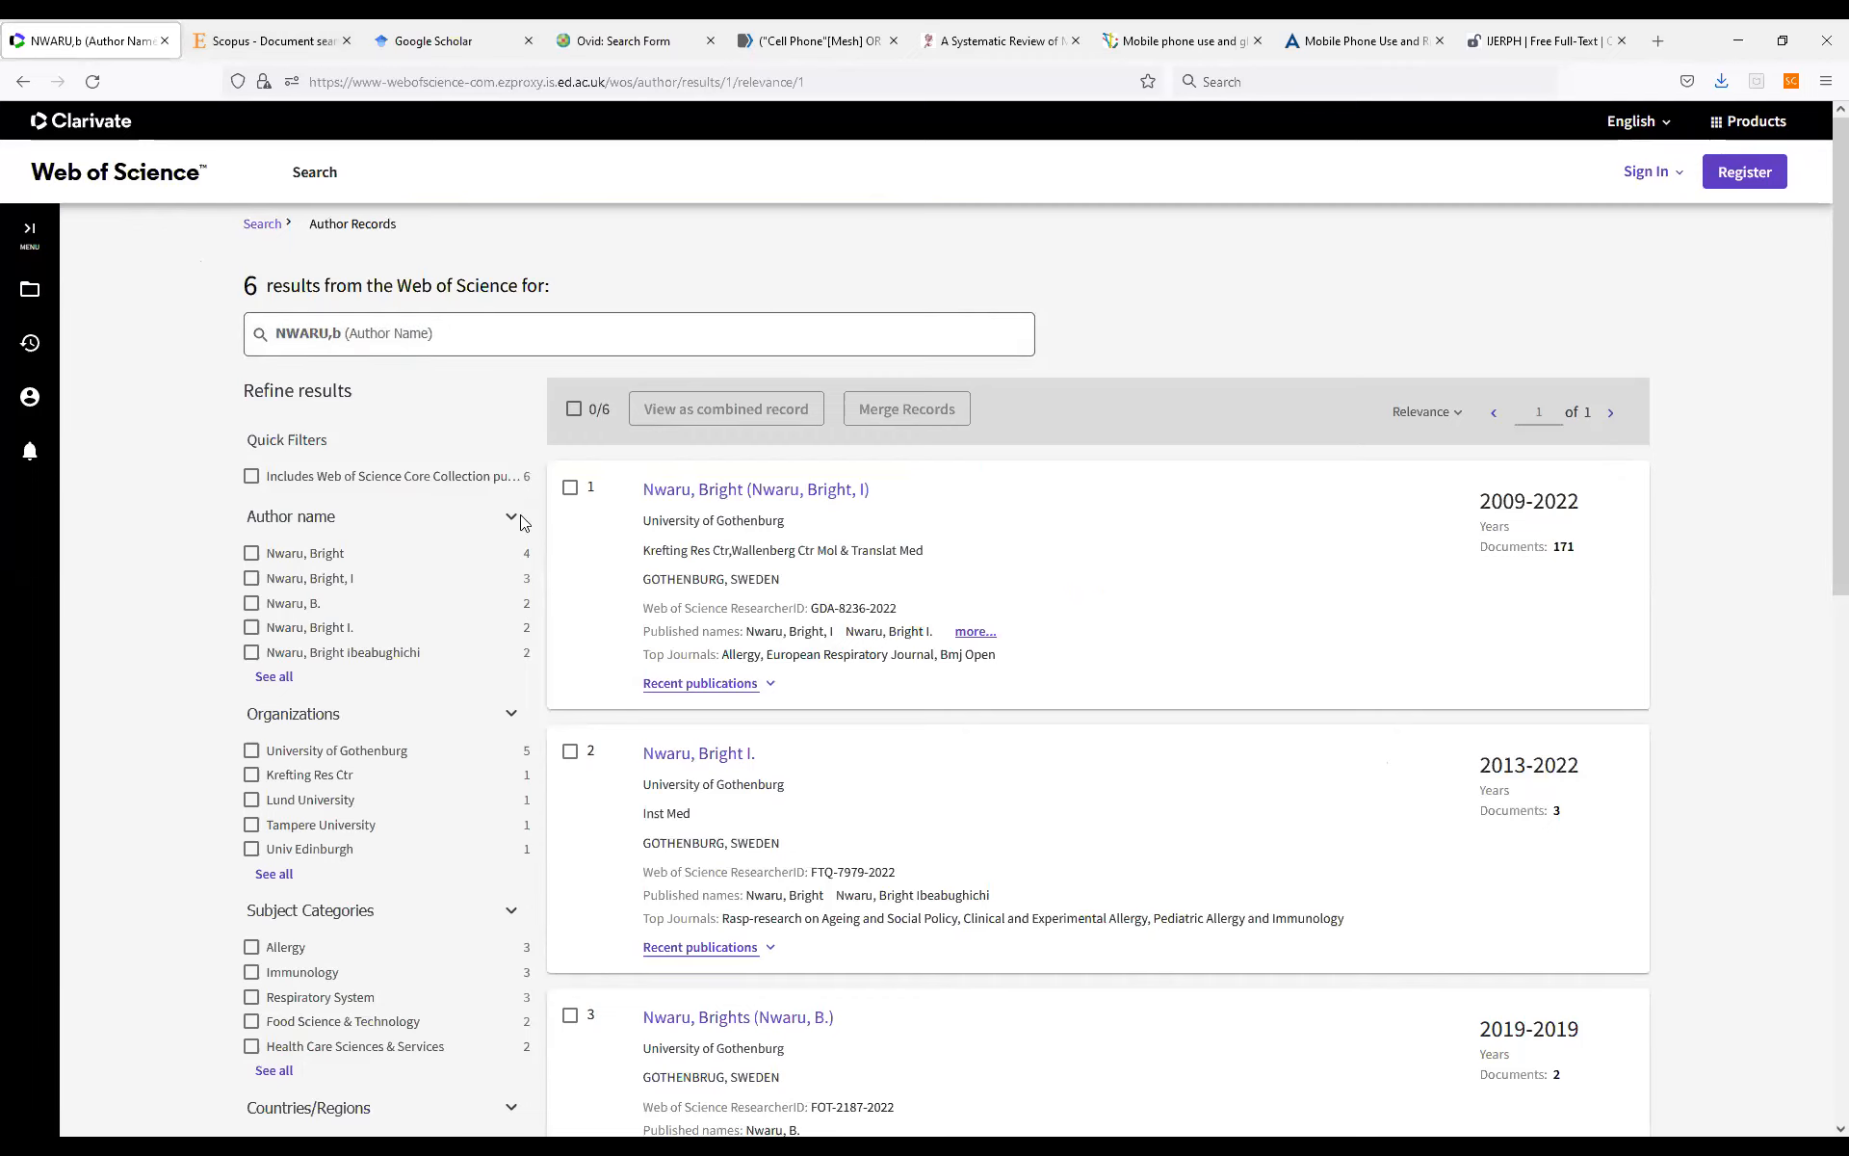
Look through the list of author records, comparing affiliations, published names, top journals and document counts.
{"action": "scroll", "coordinate": [622, 534], "scroll_direction": "down", "scroll_amount": 2}
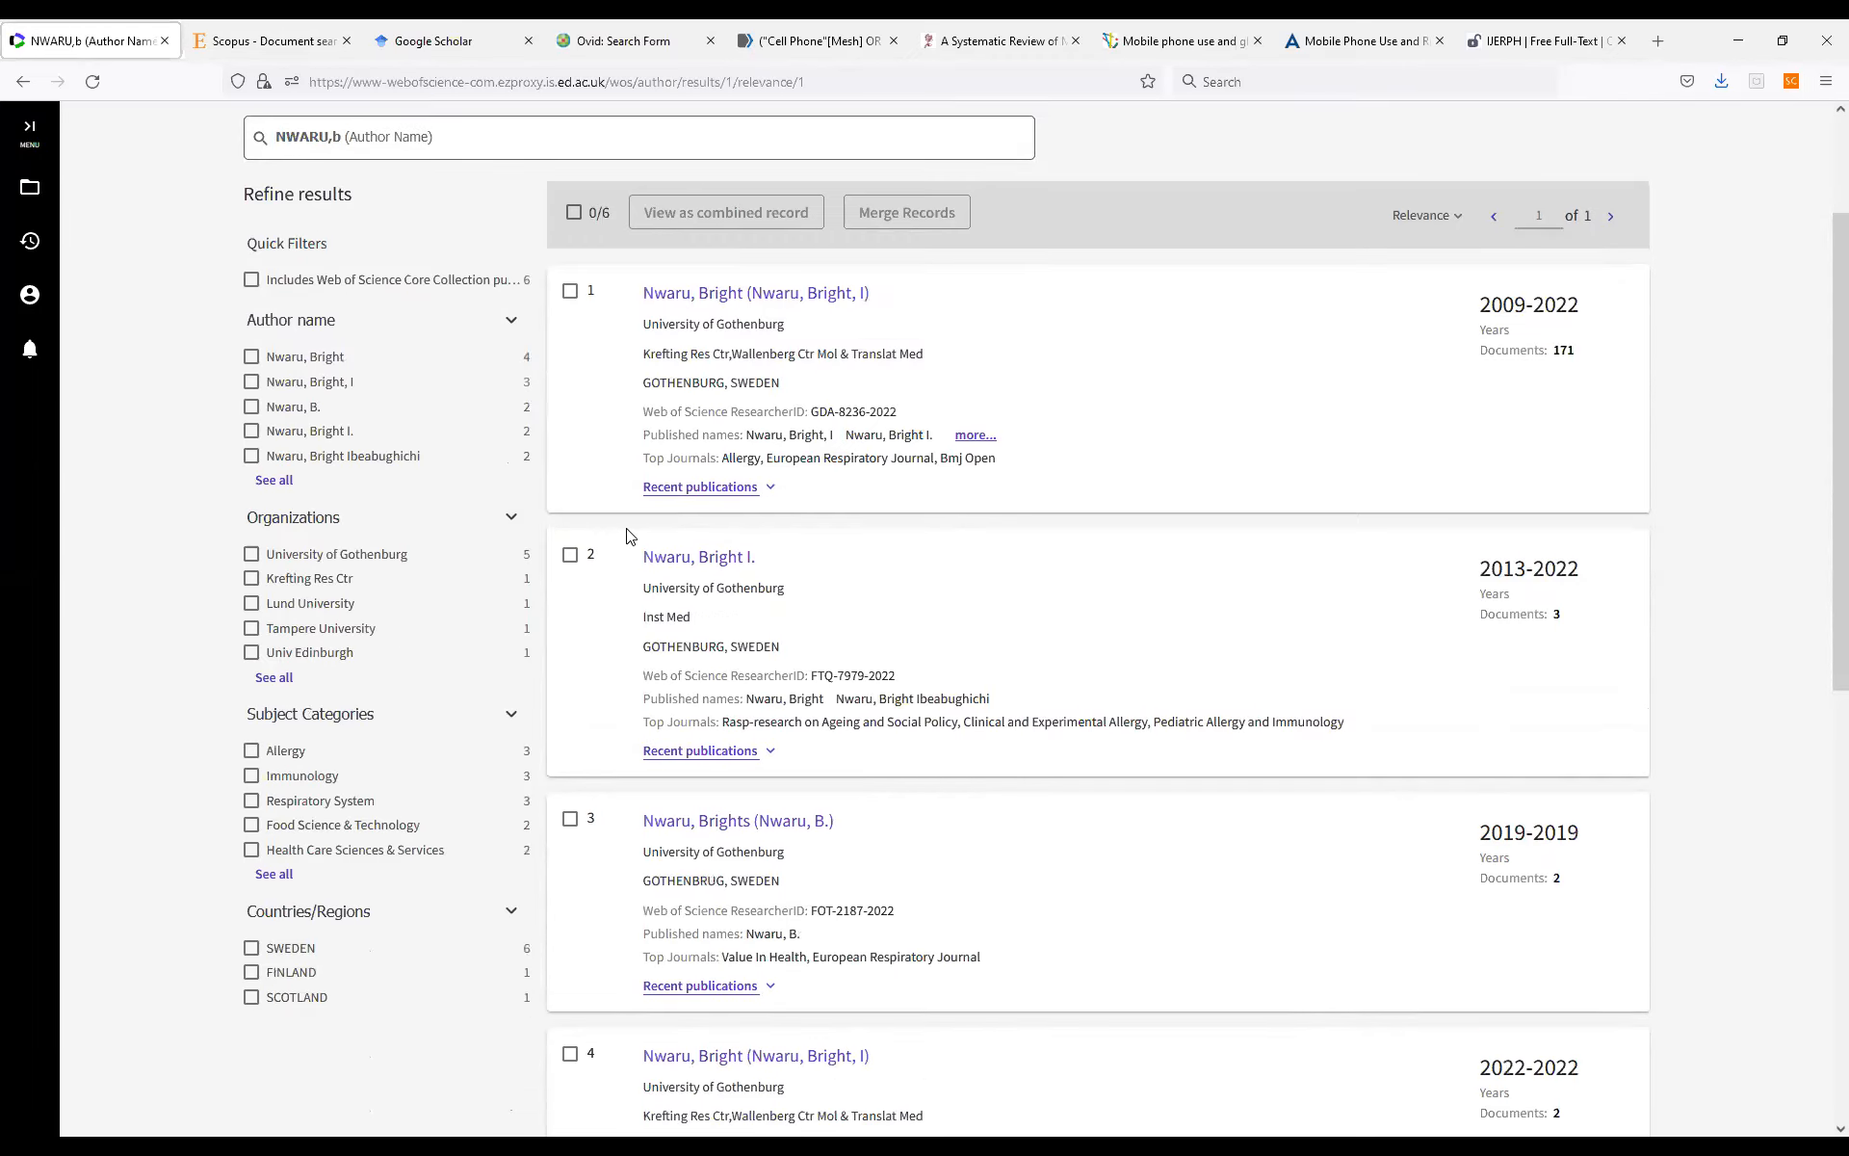
{"action": "scroll", "coordinate": [627, 536], "scroll_direction": "down", "scroll_amount": 2}
{"action": "scroll", "coordinate": [631, 536], "scroll_direction": "up", "scroll_amount": 5}
{"action": "scroll", "coordinate": [635, 535], "scroll_direction": "down", "scroll_amount": 11}
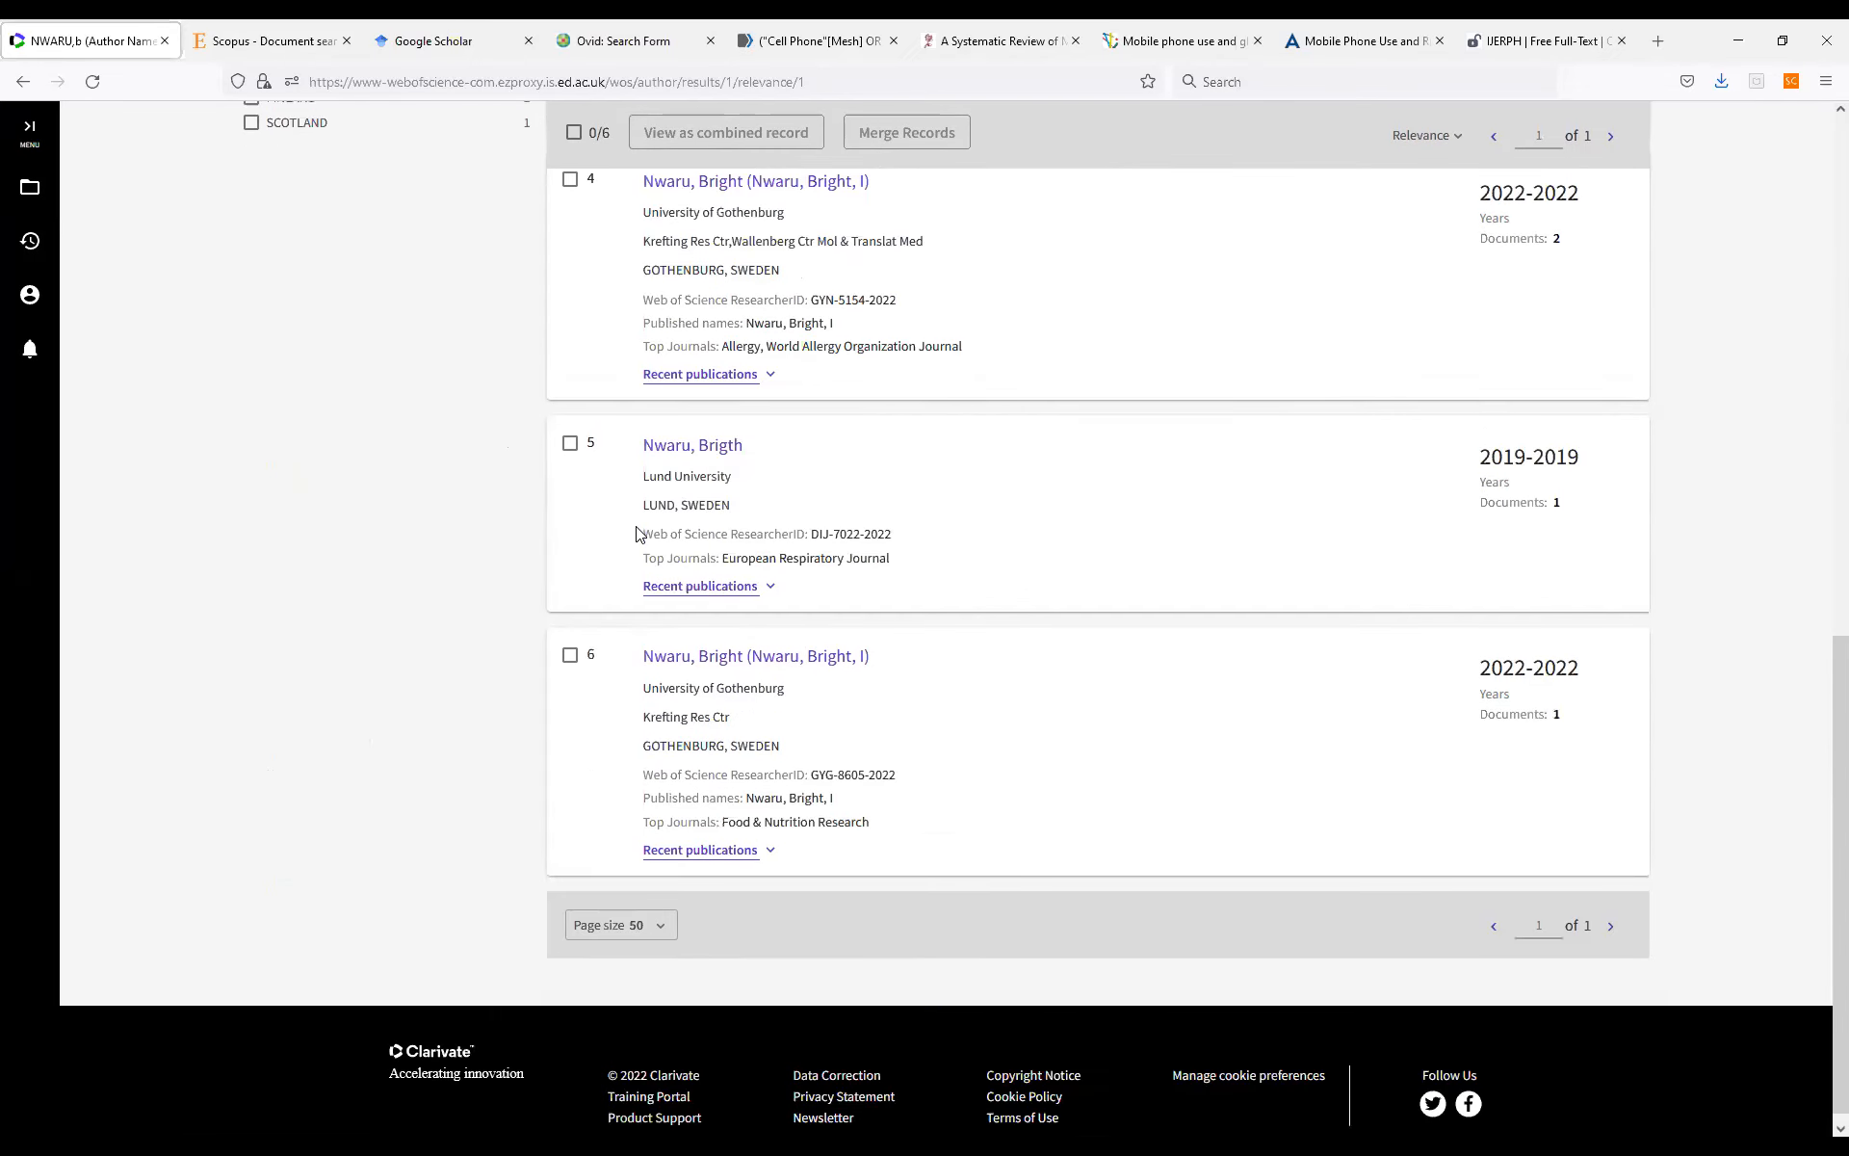
{"action": "scroll", "coordinate": [639, 532], "scroll_direction": "up", "scroll_amount": 4}
{"action": "scroll", "coordinate": [638, 532], "scroll_direction": "up", "scroll_amount": 7}
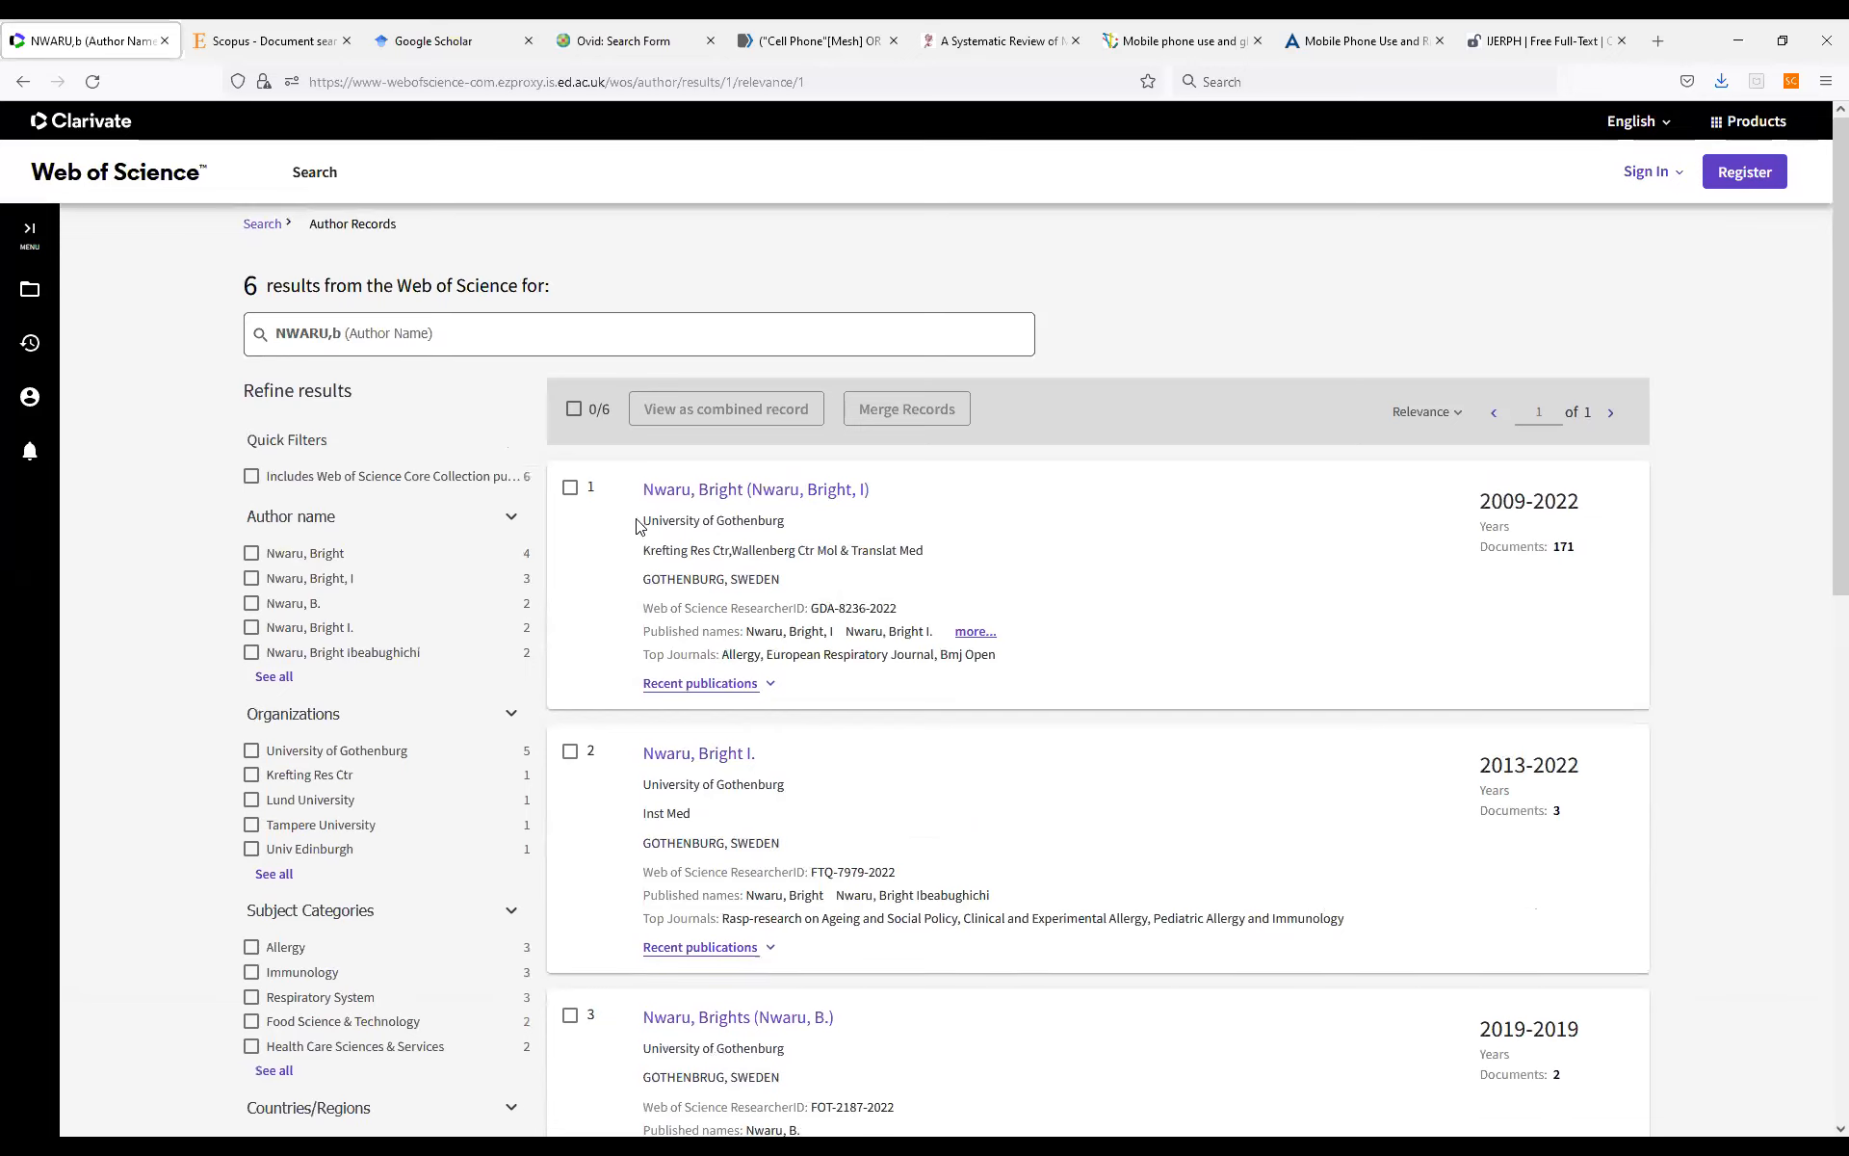
Return to the researcher search, rerun the same name search and expand the first record's recent publications.
{"action": "left_click", "coordinate": [254, 228]}
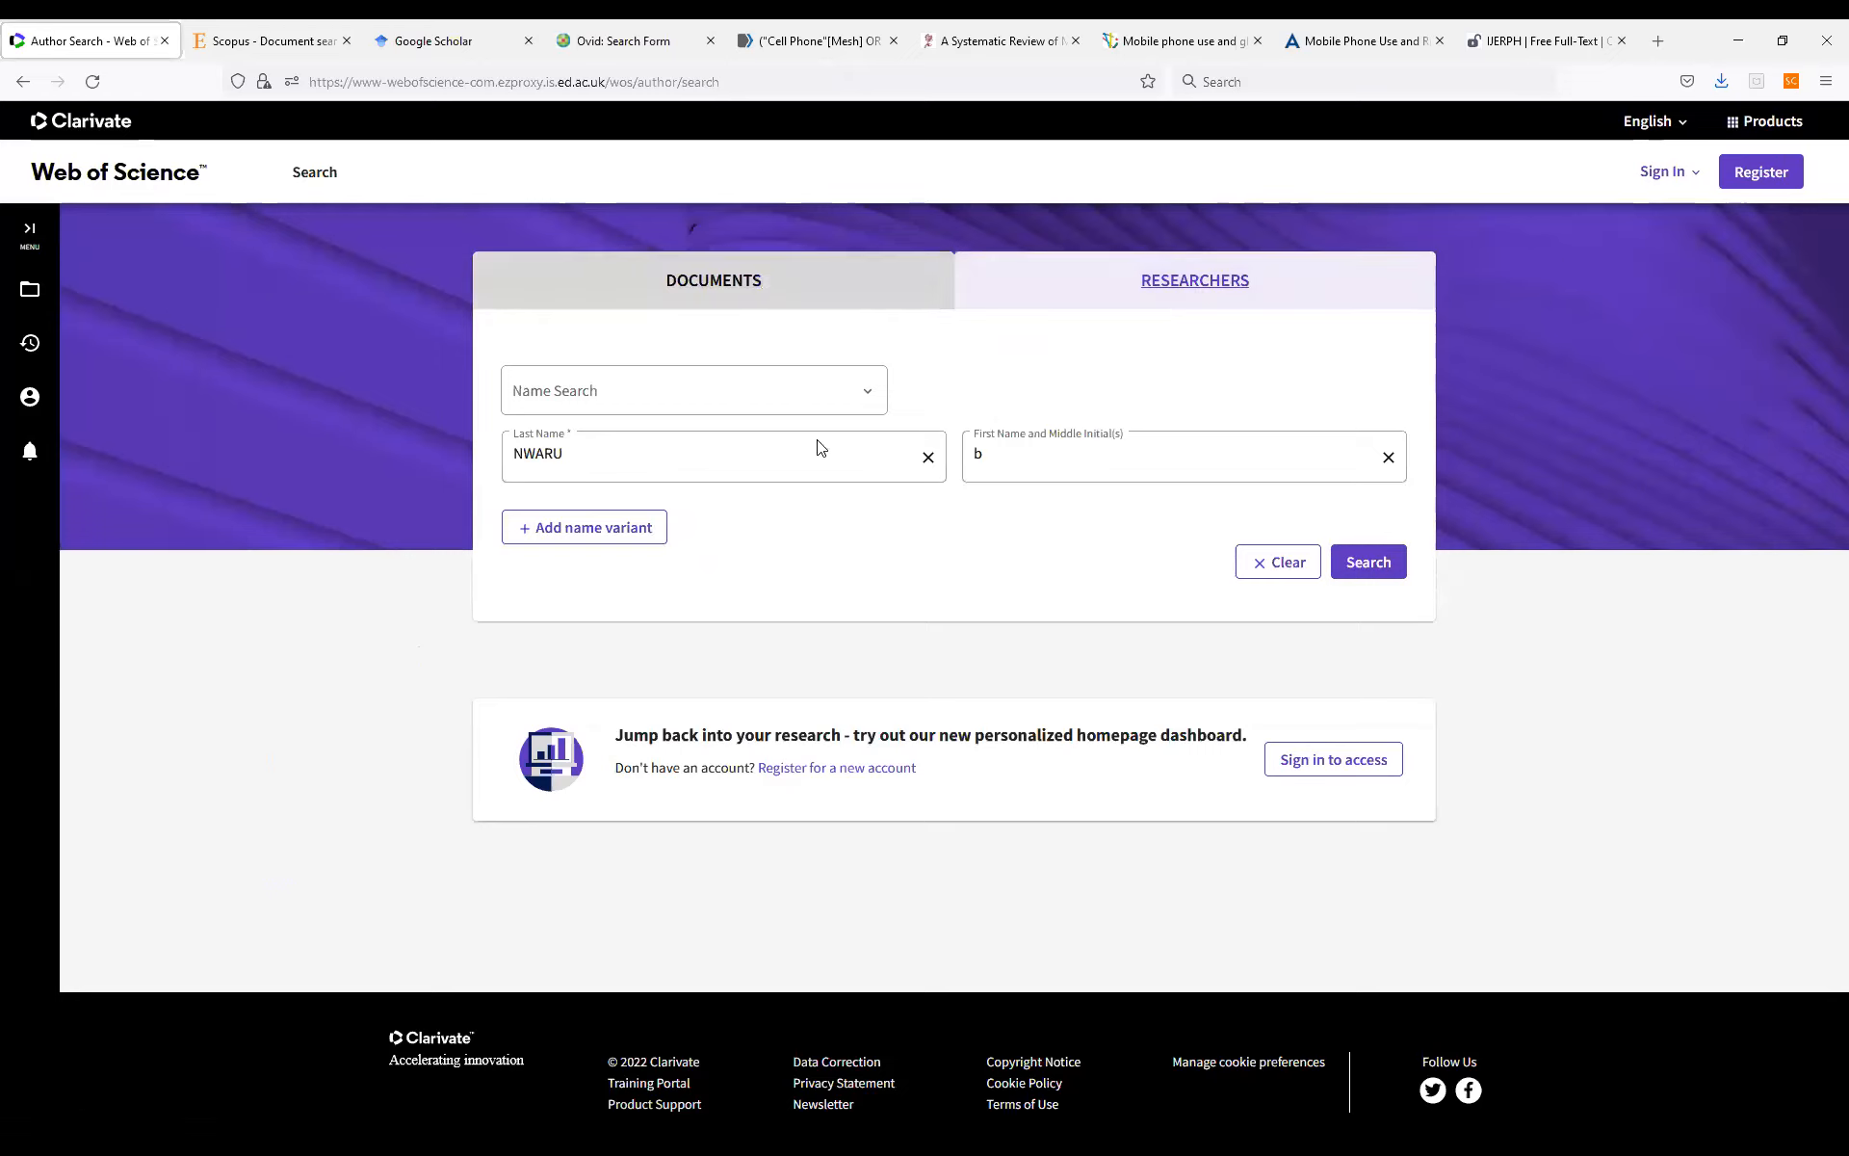
{"action": "left_click", "coordinate": [1398, 567]}
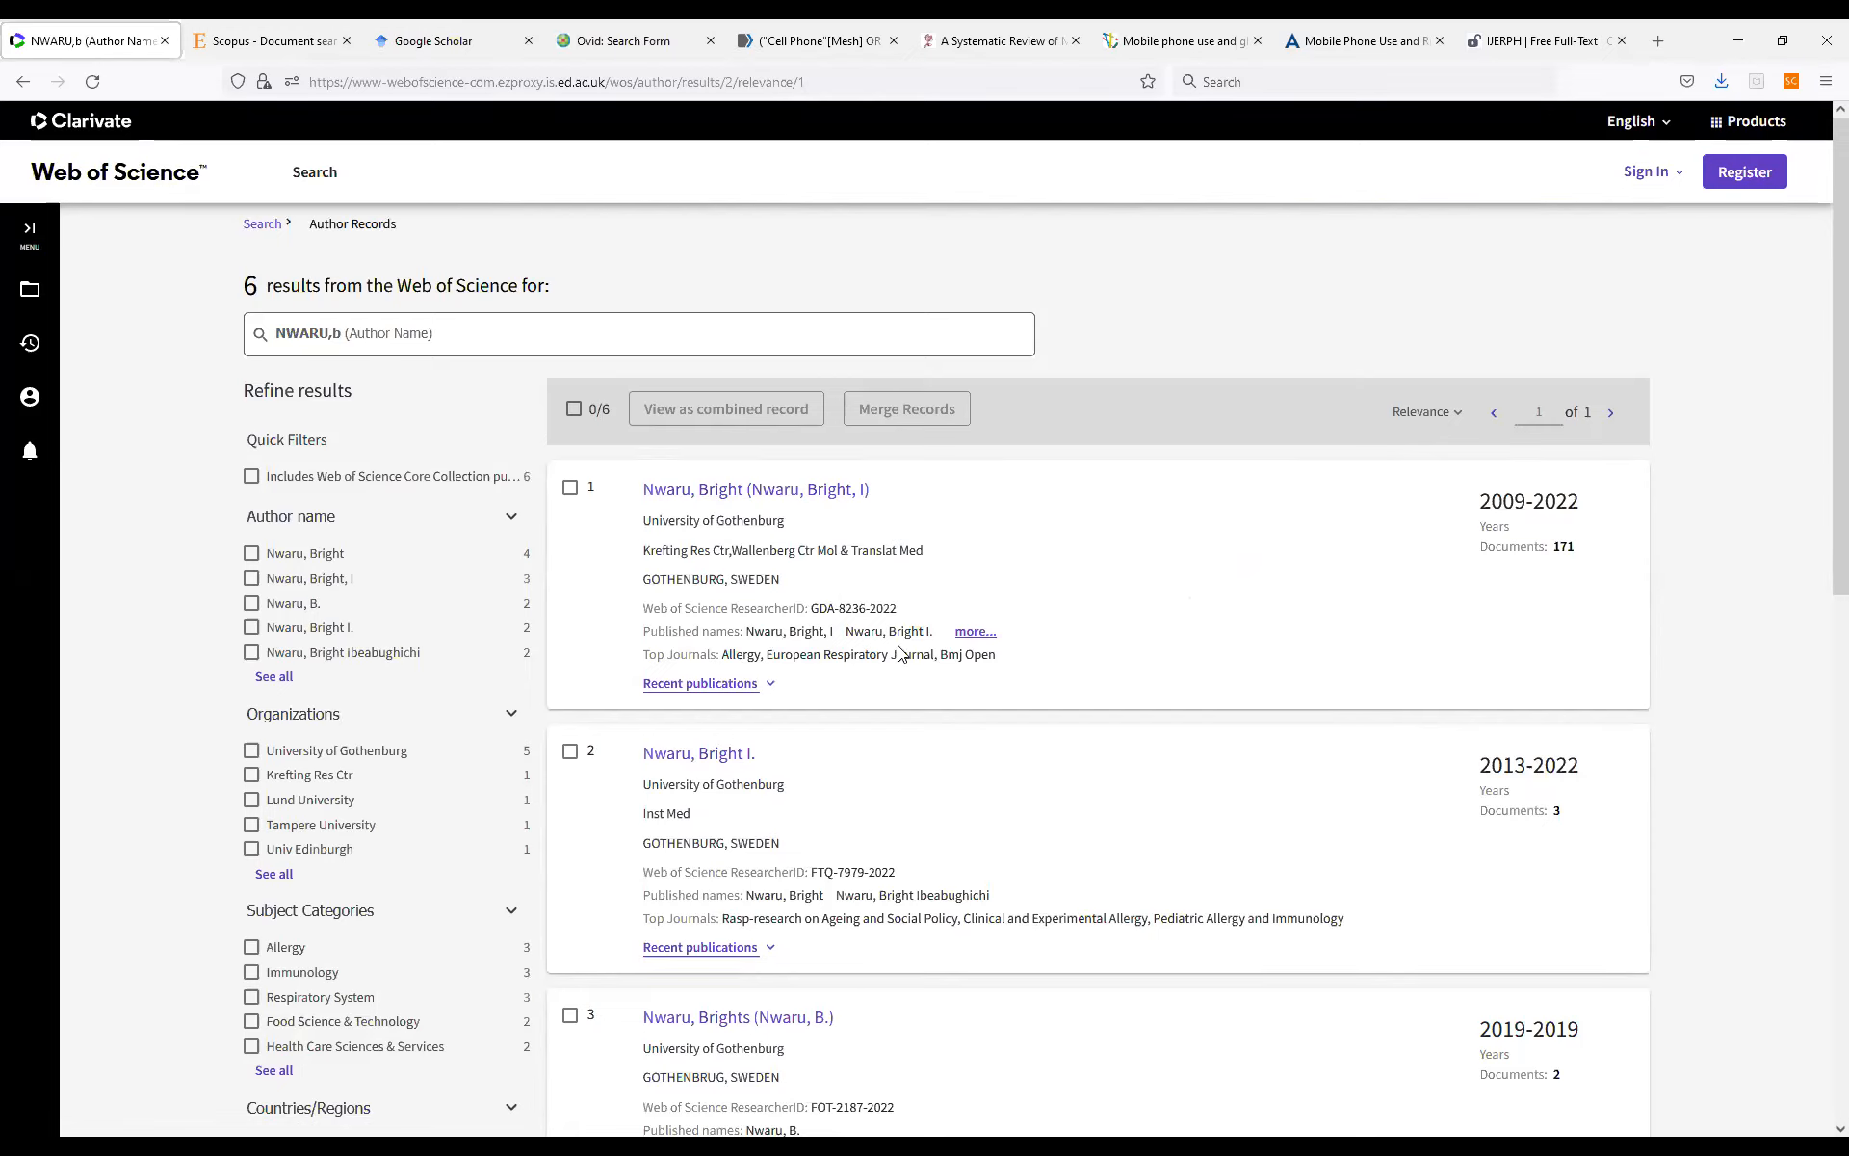
{"action": "left_click", "coordinate": [770, 684]}
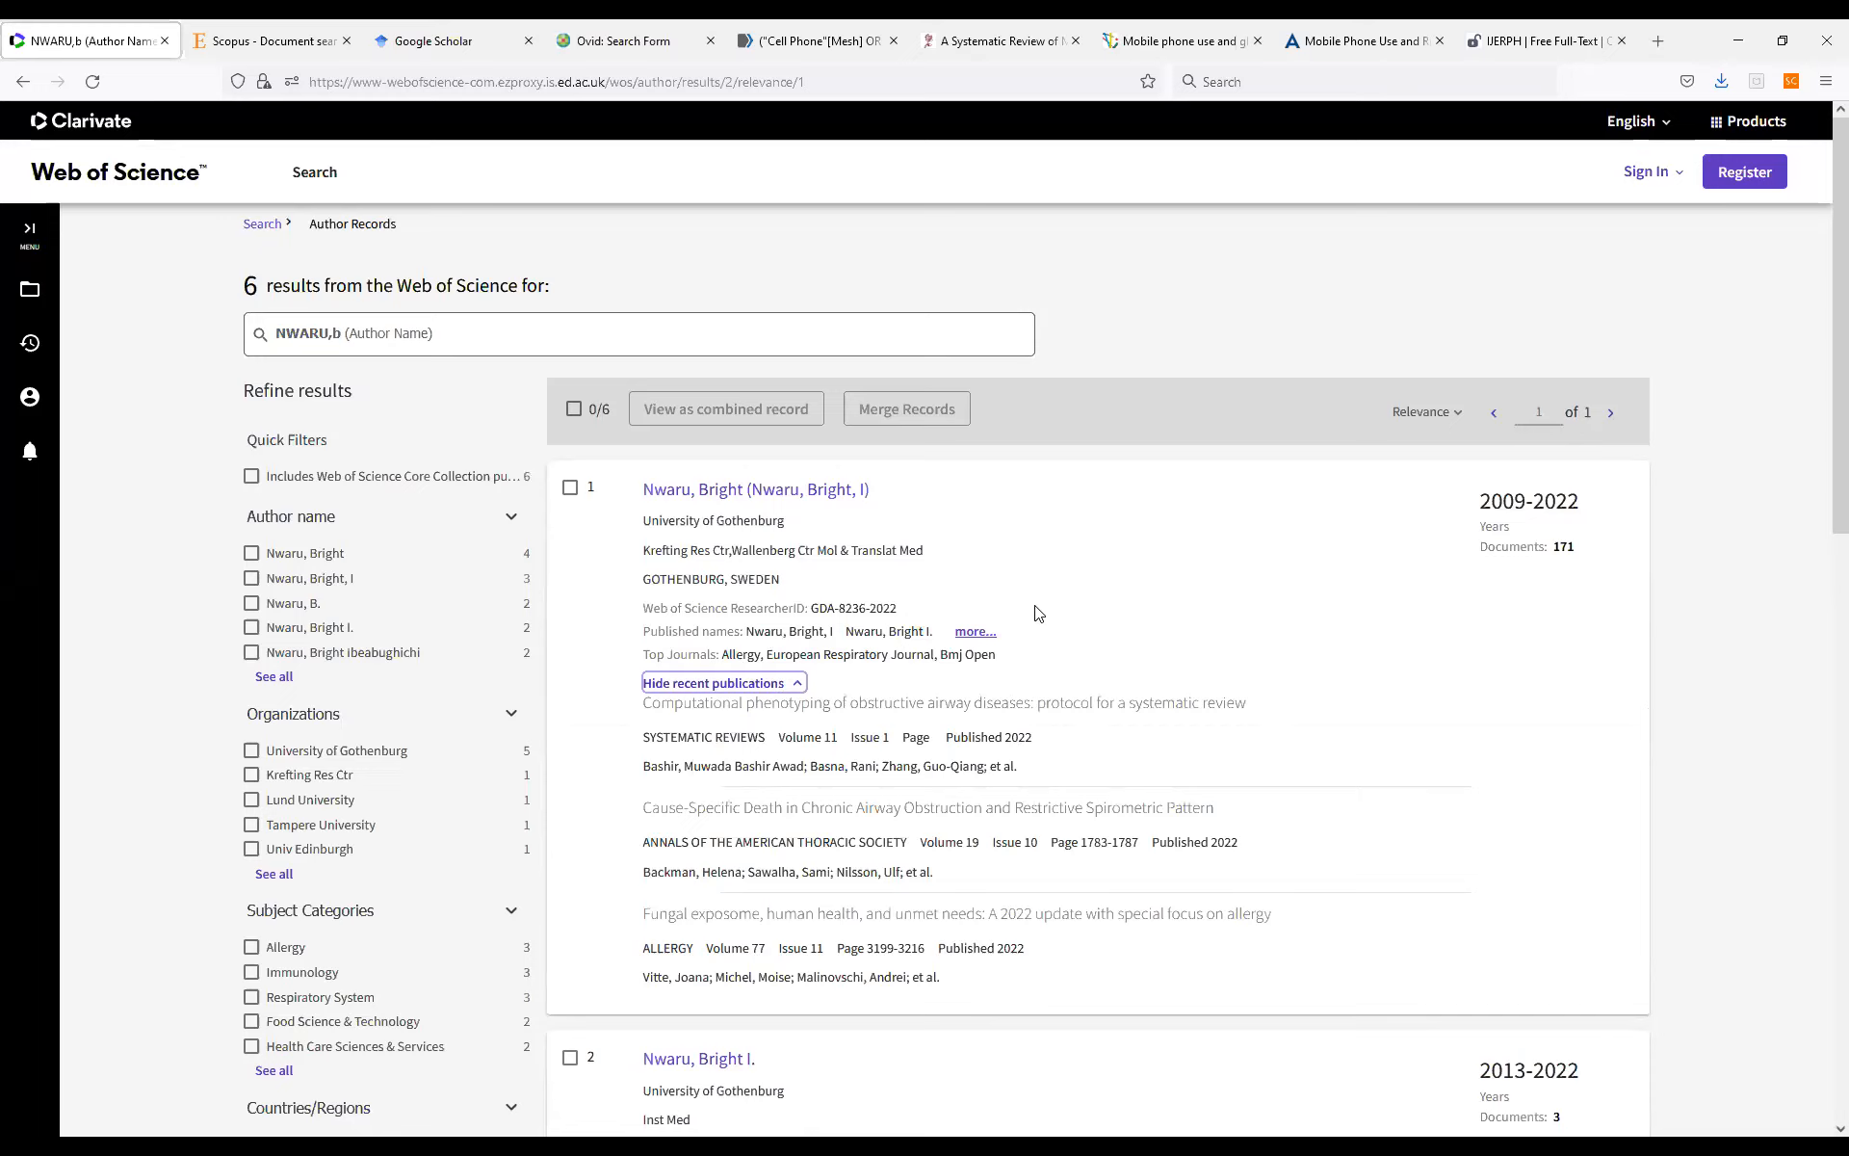
Open the first author's profile and review its organizations, citation metrics and publication list.
{"action": "left_click", "coordinate": [764, 499]}
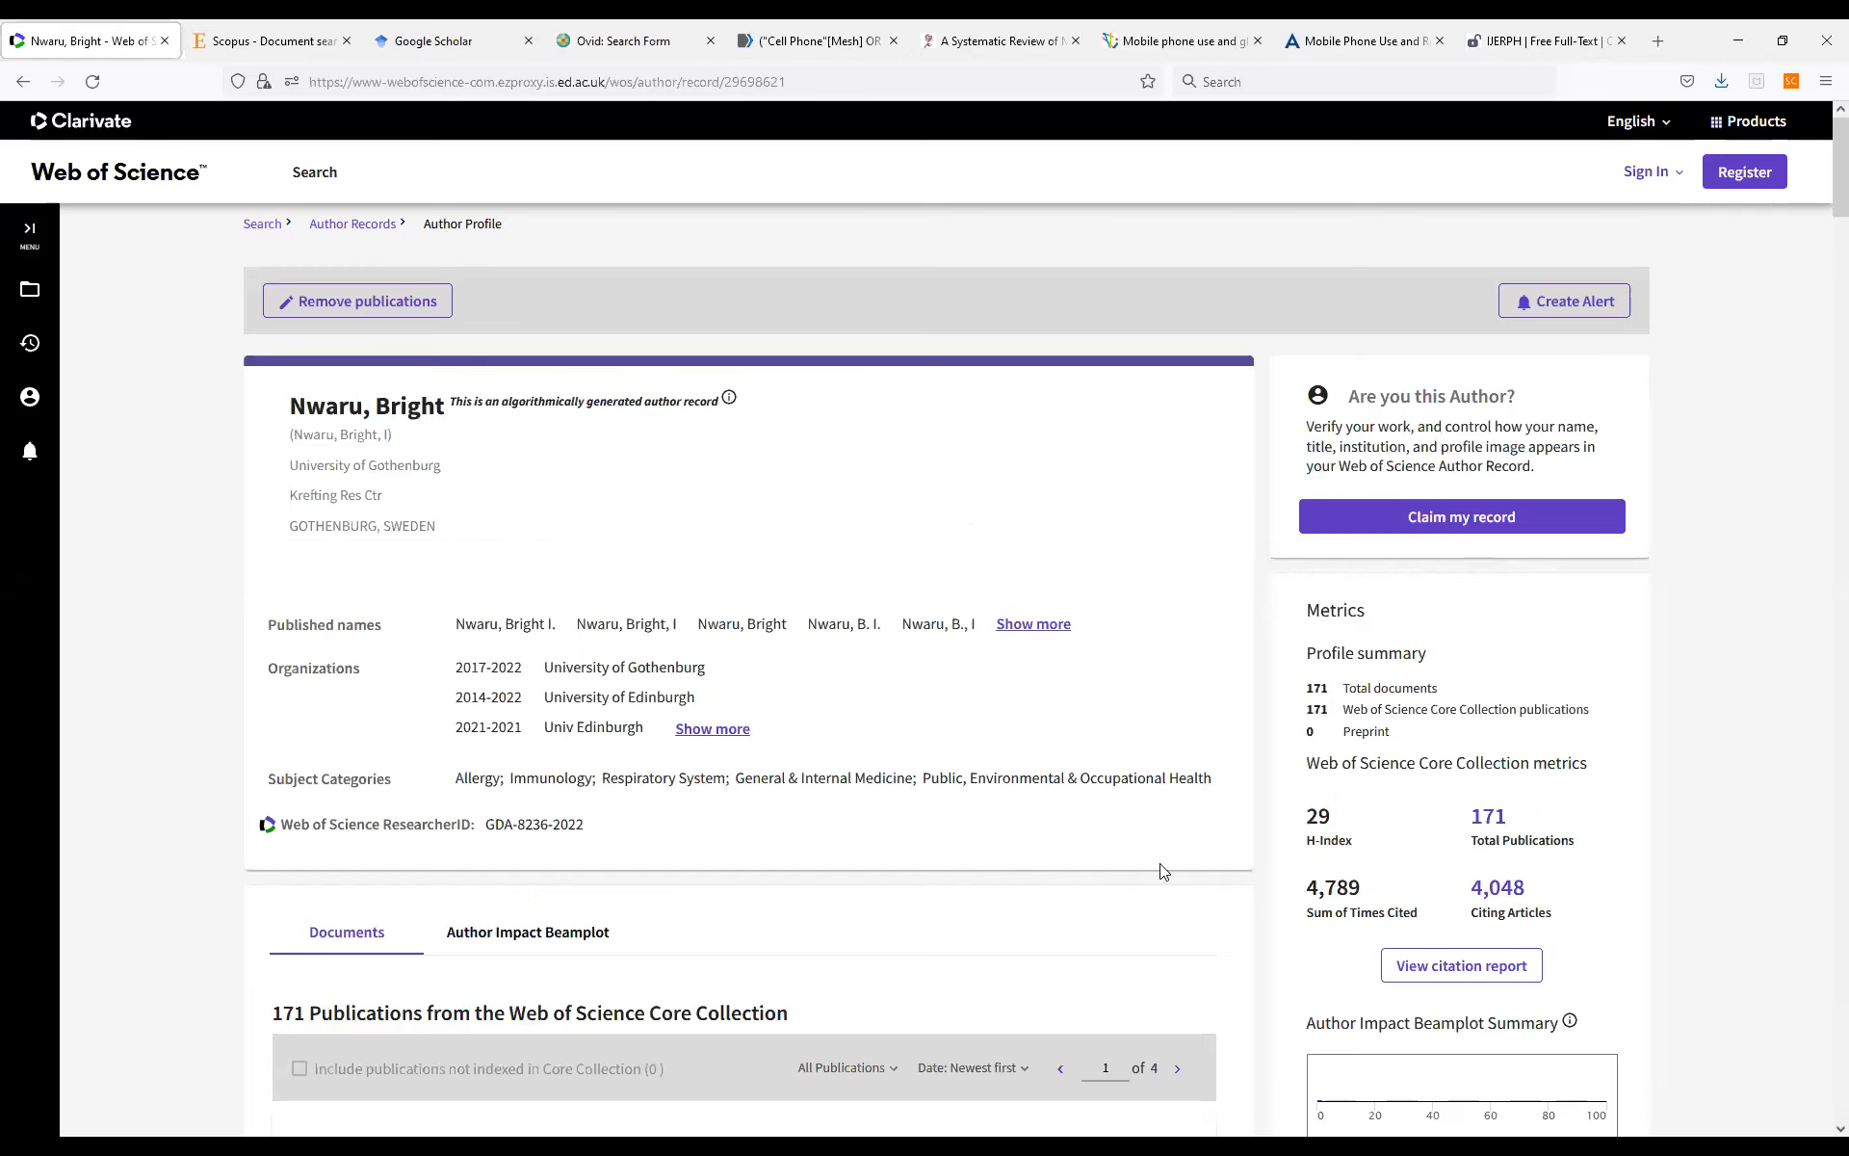
{"action": "scroll", "coordinate": [1376, 809], "scroll_direction": "down", "scroll_amount": 2}
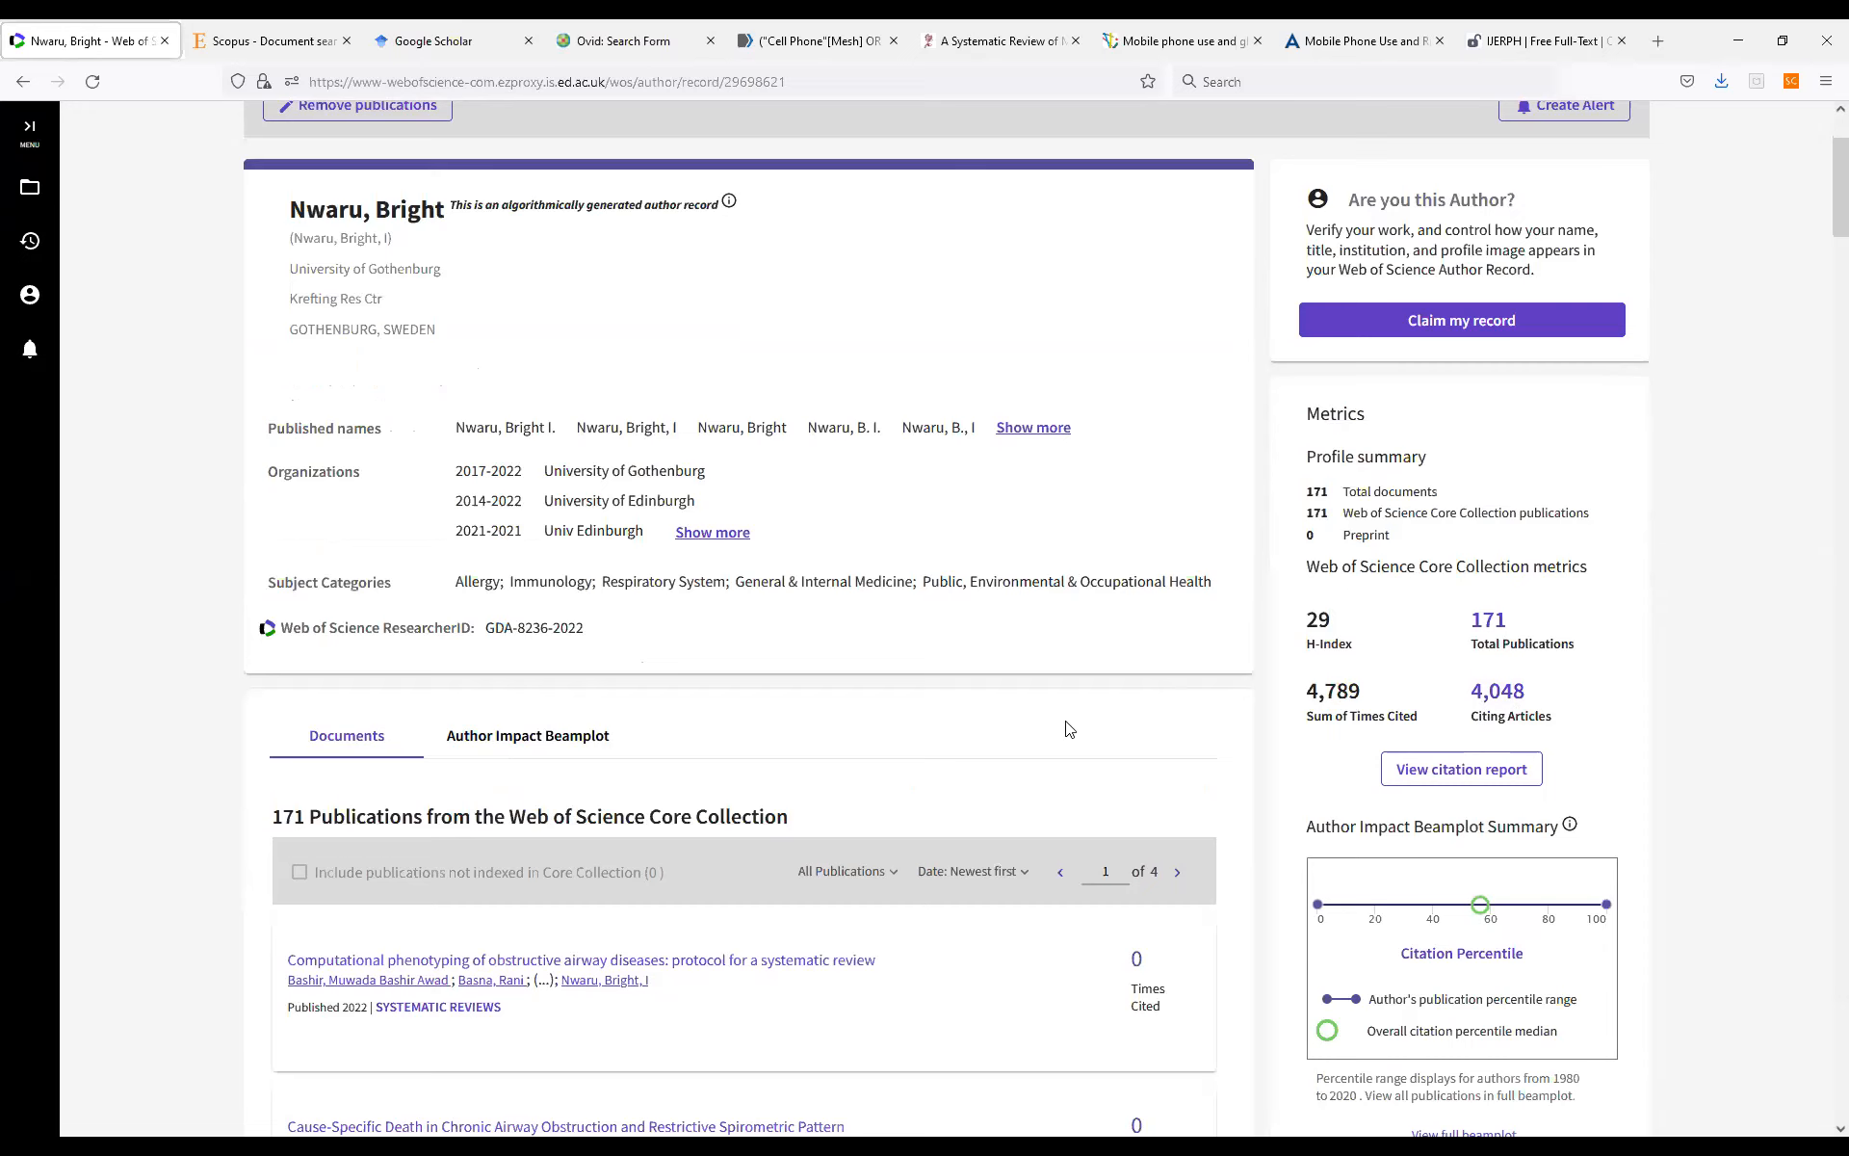
{"action": "scroll", "coordinate": [784, 599], "scroll_direction": "down", "scroll_amount": 6}
{"action": "scroll", "coordinate": [785, 597], "scroll_direction": "up", "scroll_amount": 5}
{"action": "scroll", "coordinate": [785, 597], "scroll_direction": "up", "scroll_amount": 3}
Return to the document search and examine the Core Collection editions, toggling Arts & Humanities Citation Index off and back on.
{"action": "left_click", "coordinate": [262, 224]}
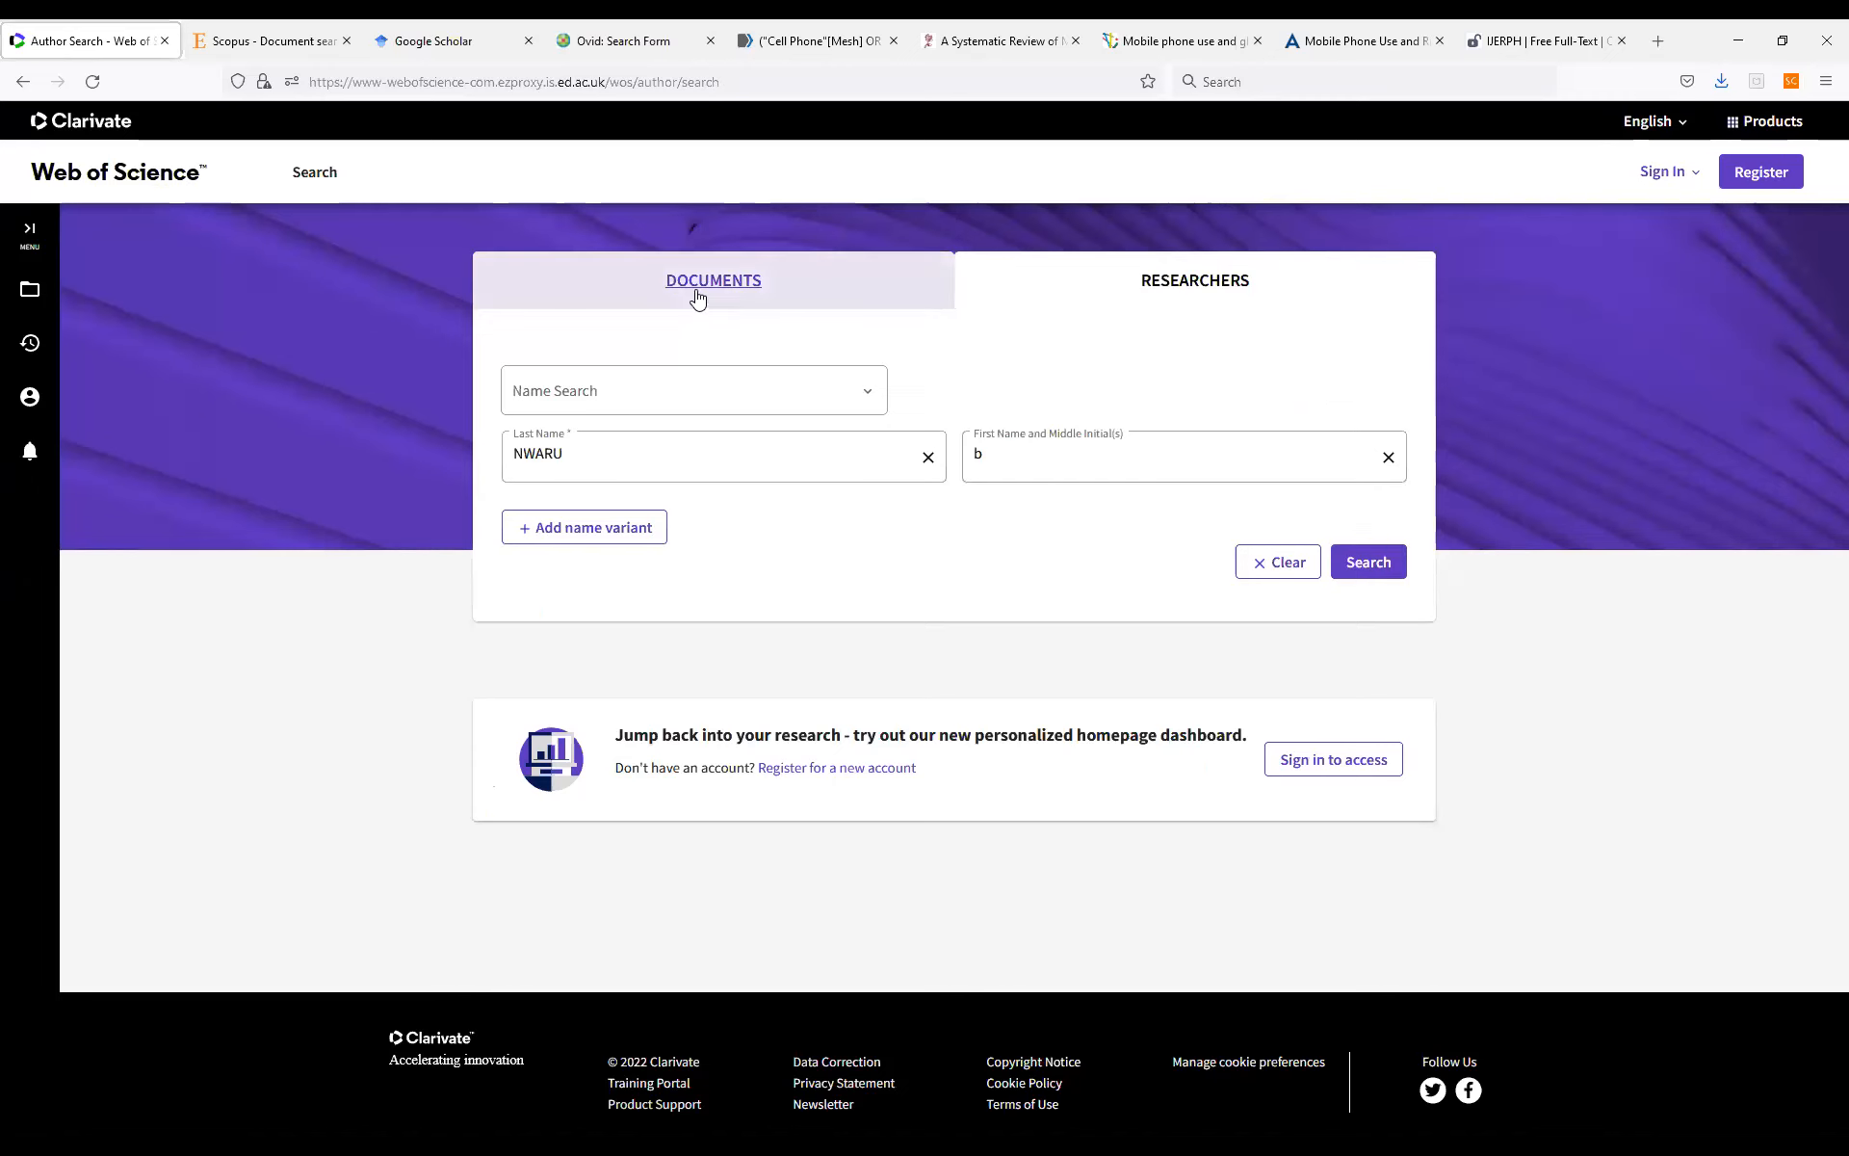
{"action": "left_click", "coordinate": [700, 298]}
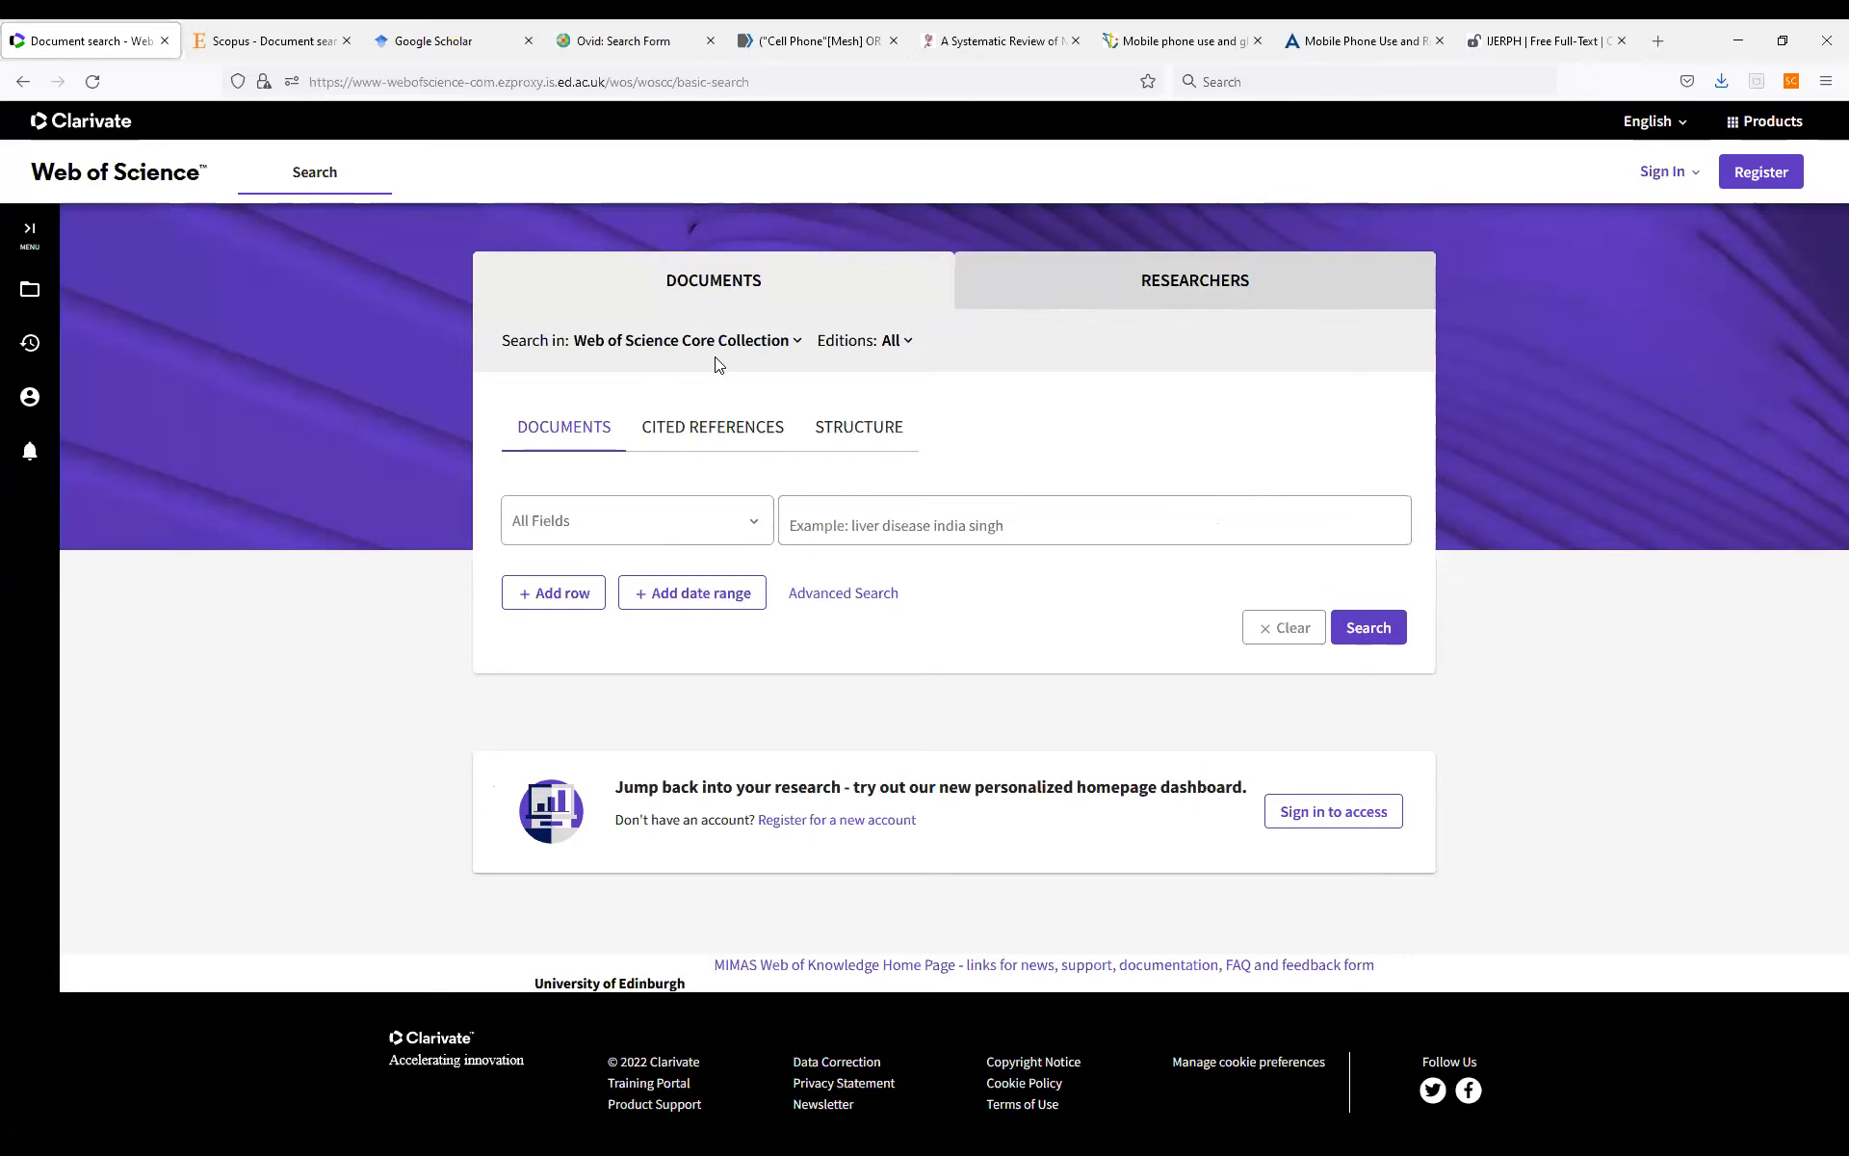
{"action": "left_click", "coordinate": [908, 339]}
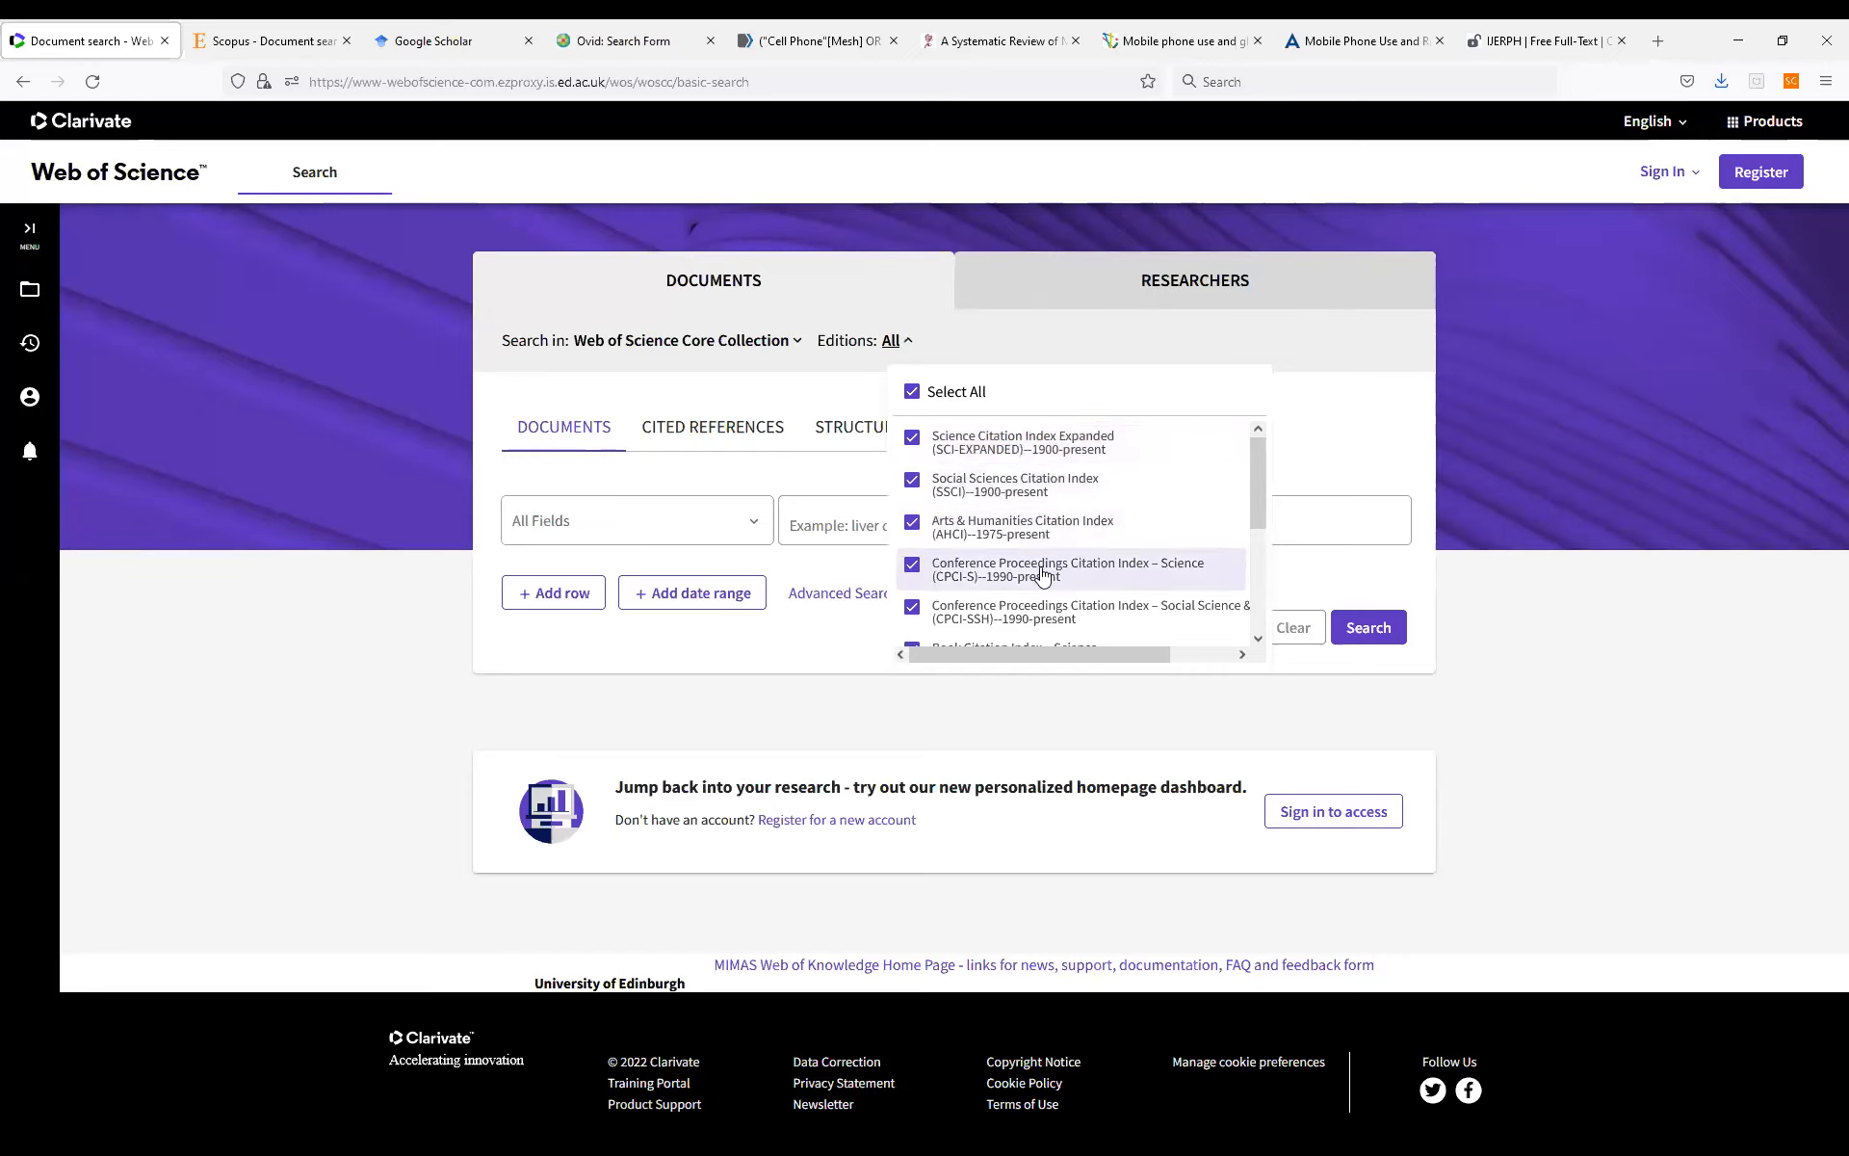
{"action": "mouse_move", "coordinate": [1256, 511]}
{"action": "left_mouse_down"}
{"action": "mouse_move", "coordinate": [1273, 631]}
{"action": "mouse_move", "coordinate": [1266, 482]}
{"action": "left_mouse_up"}
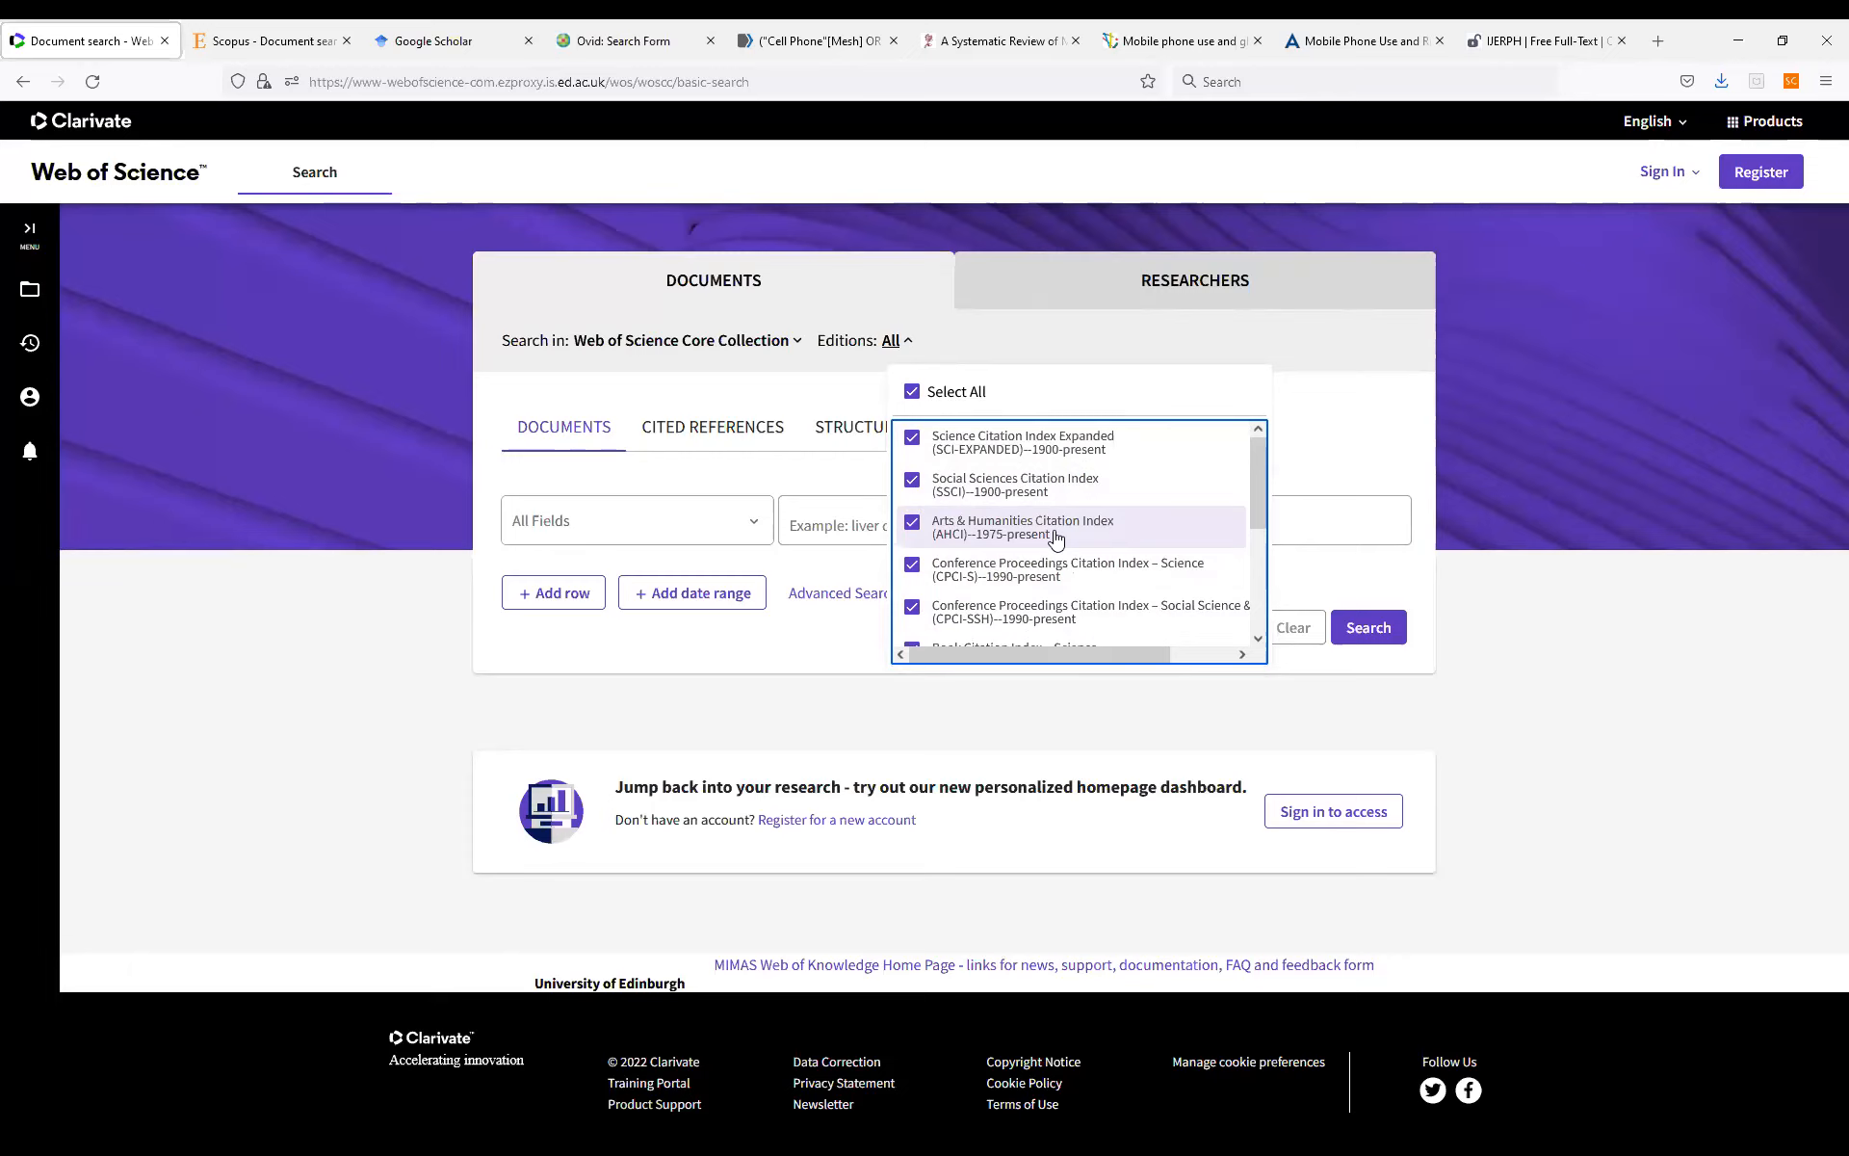
{"action": "left_click", "coordinate": [913, 525]}
{"action": "left_click", "coordinate": [913, 525]}
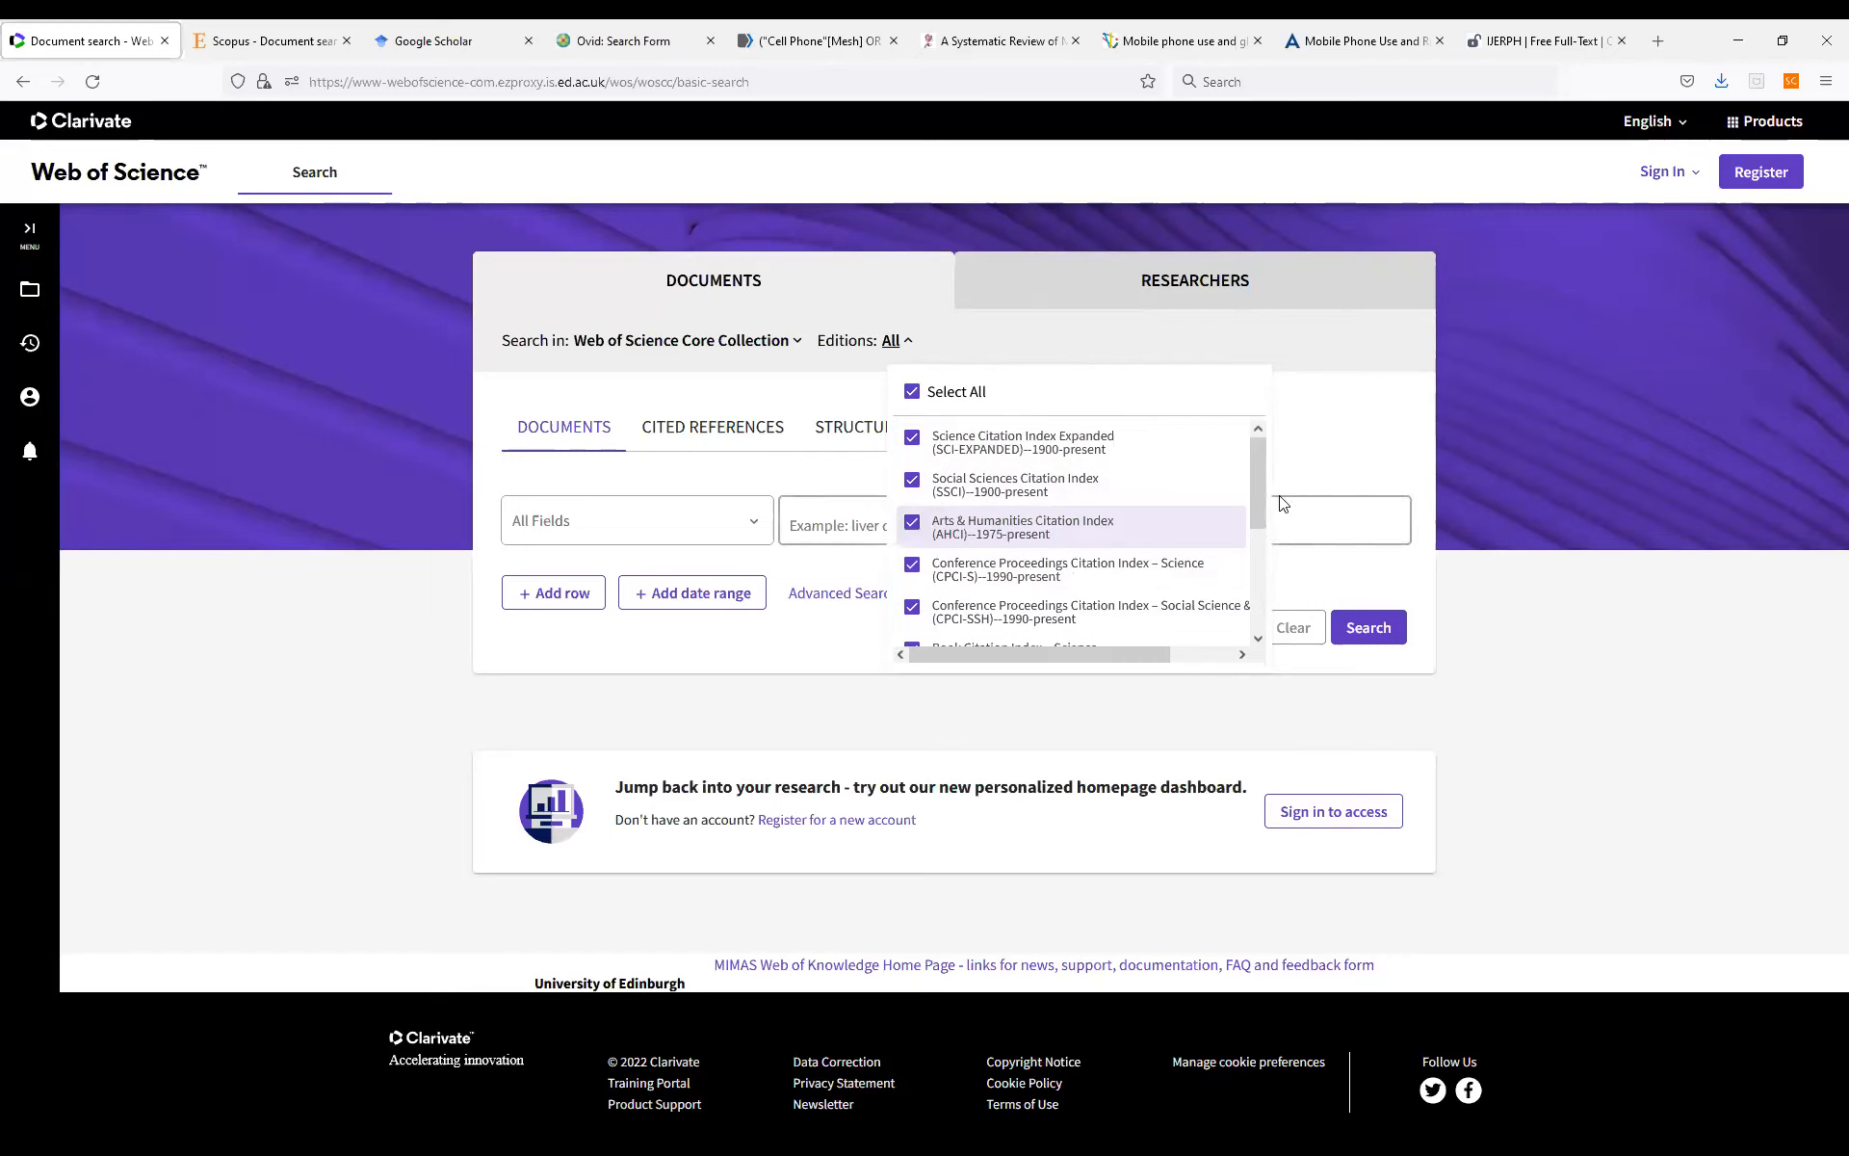
Close the editions list, go to the advanced document search and delete all queries from the session history.
{"action": "mouse_move", "coordinate": [1258, 493]}
{"action": "left_mouse_down"}
{"action": "mouse_move", "coordinate": [1256, 614]}
{"action": "mouse_move", "coordinate": [1281, 463]}
{"action": "left_mouse_up"}
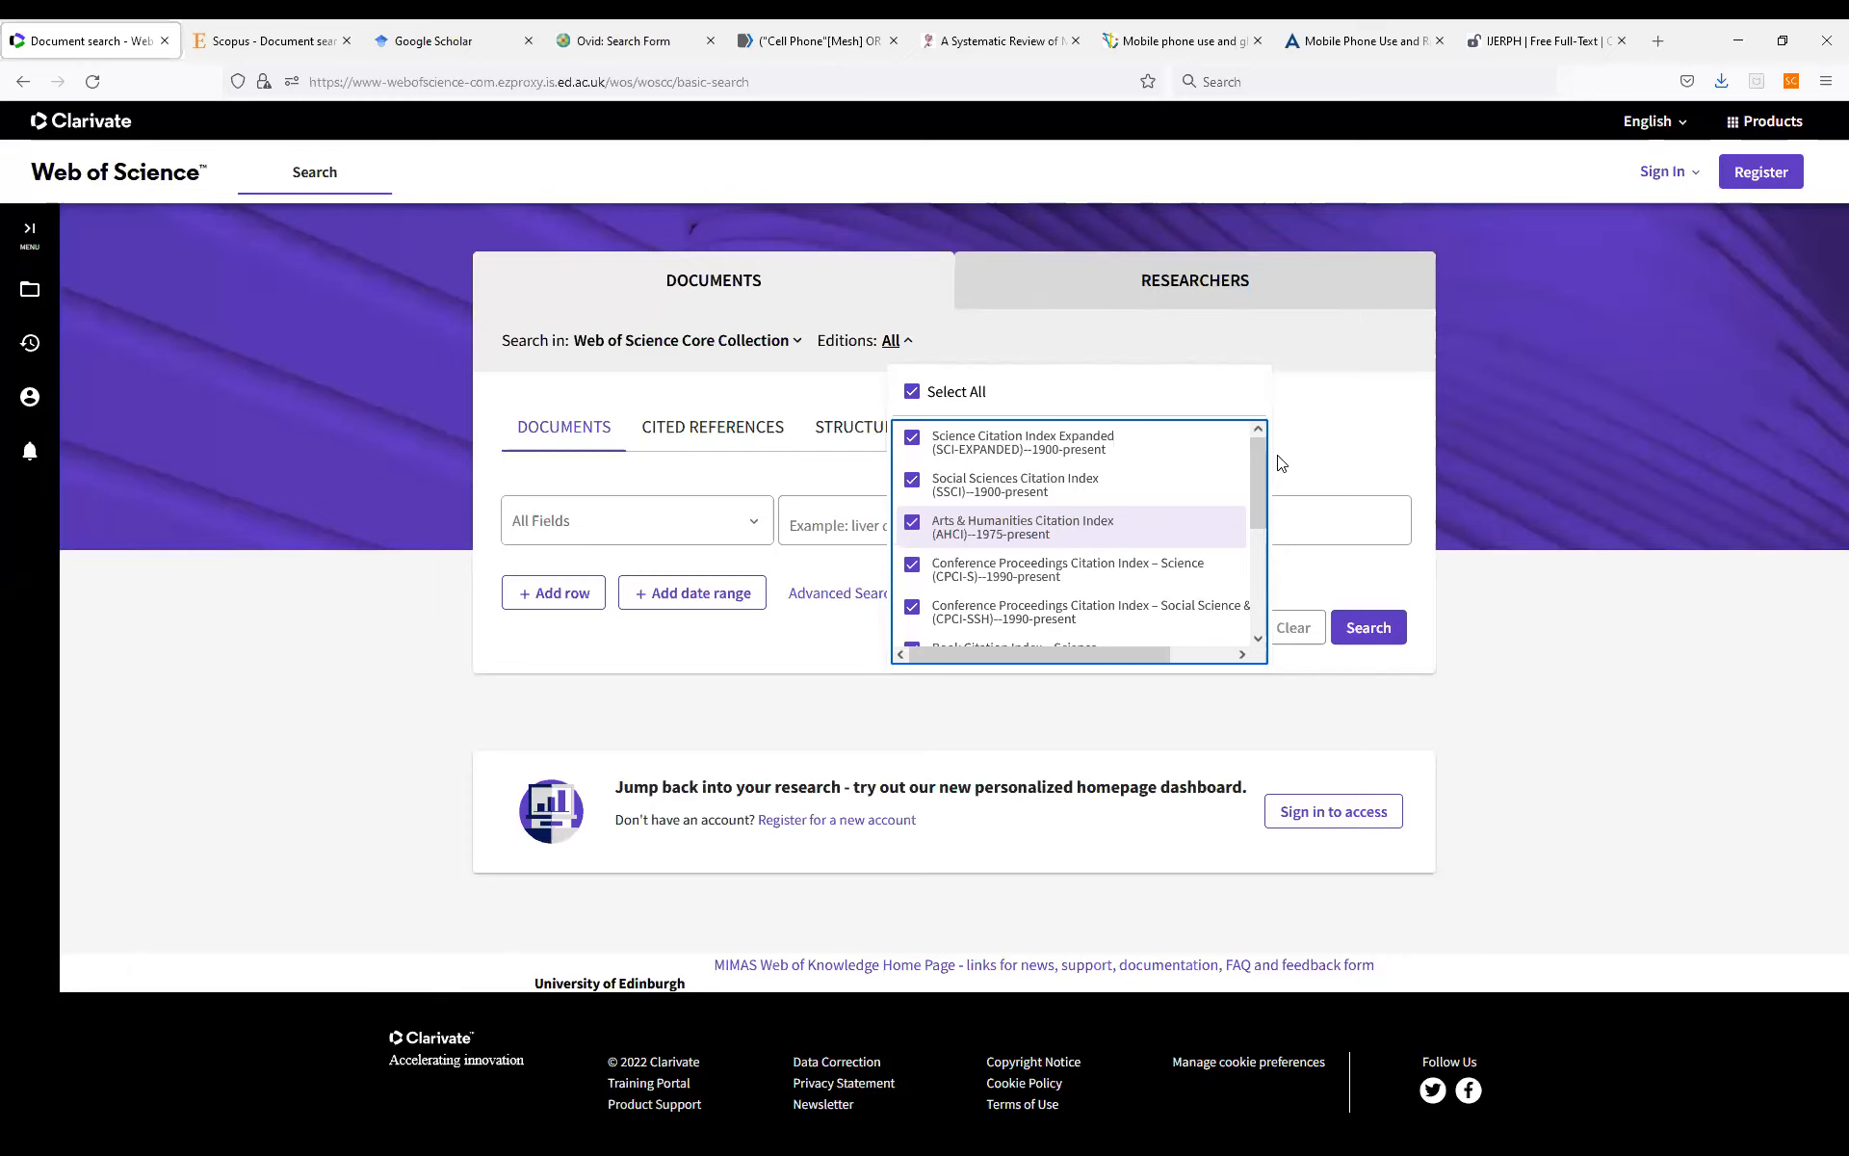
{"action": "left_click", "coordinate": [1342, 417]}
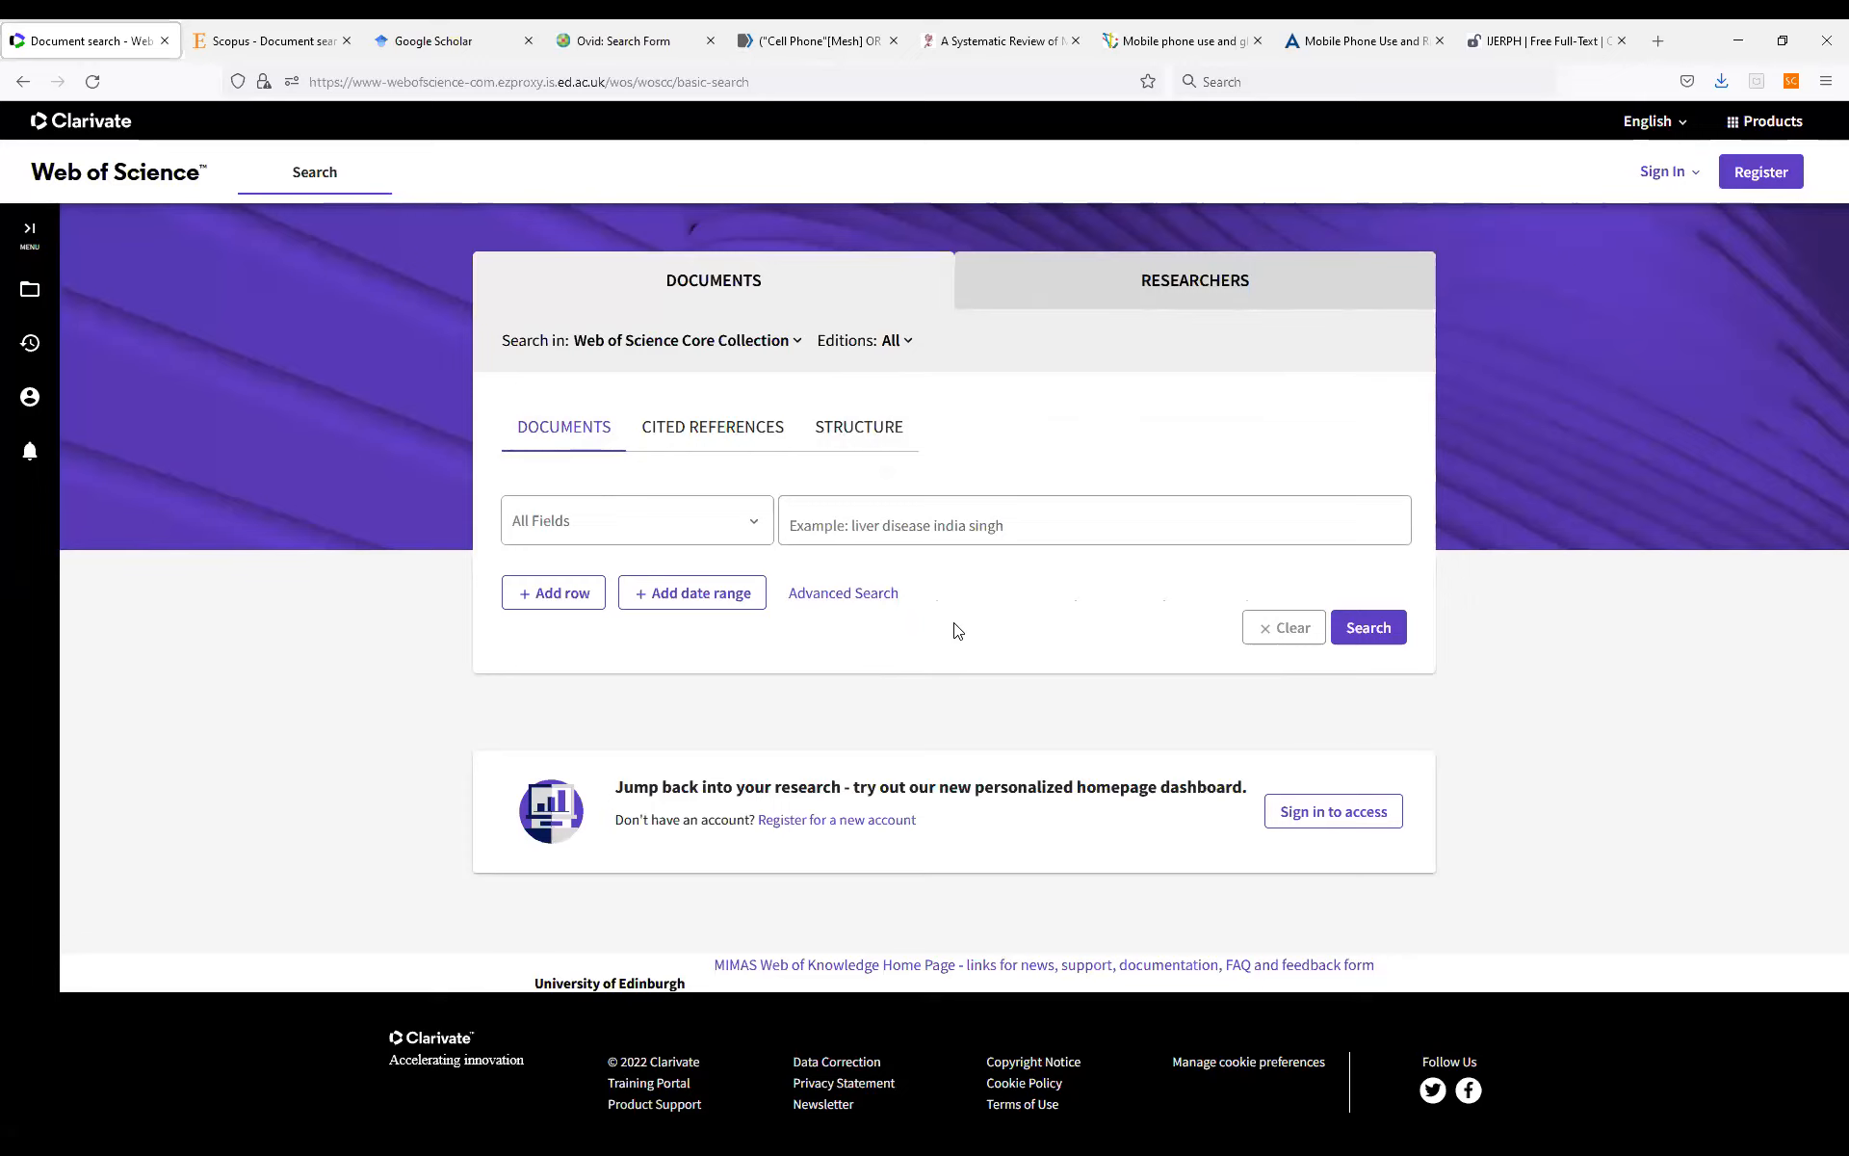
{"action": "left_click", "coordinate": [838, 594]}
{"action": "scroll", "coordinate": [864, 580], "scroll_direction": "down", "scroll_amount": 4}
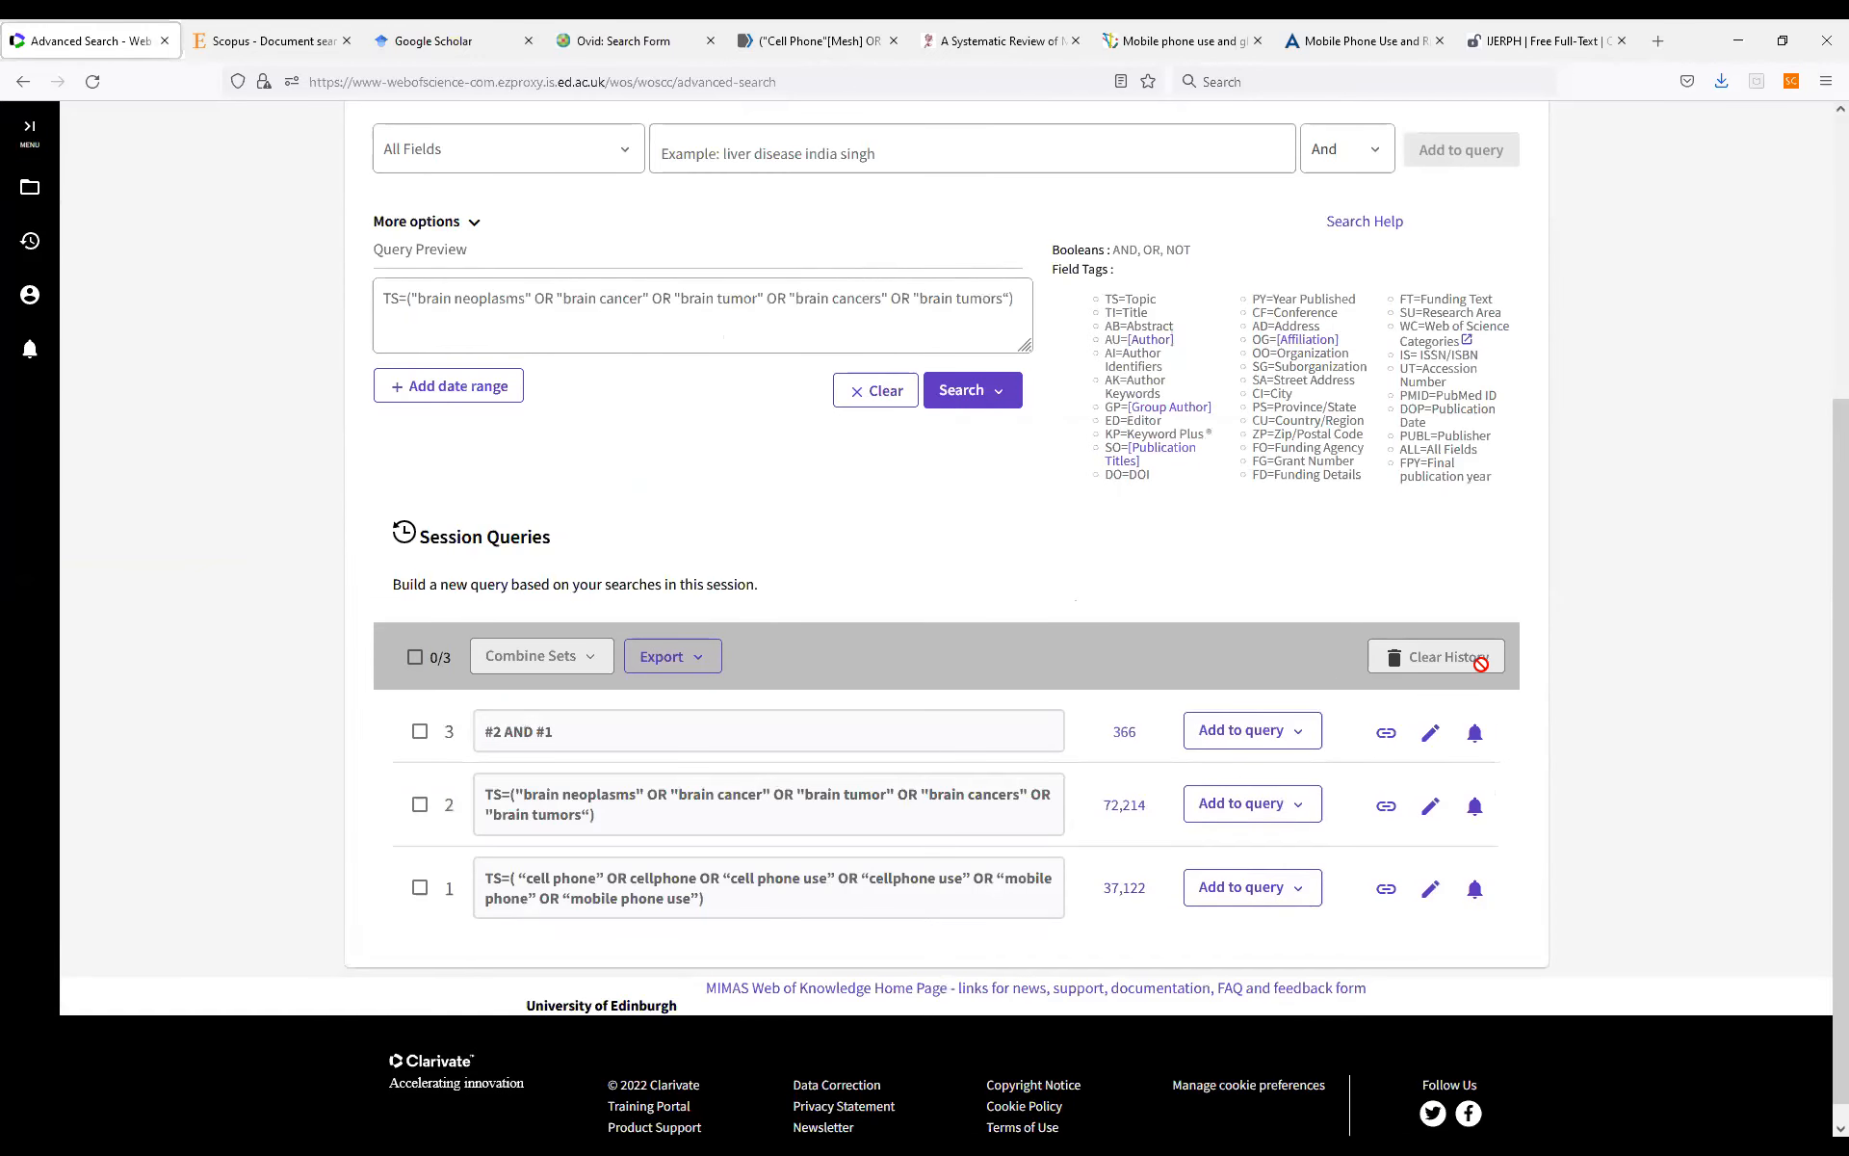
{"action": "left_click", "coordinate": [416, 657]}
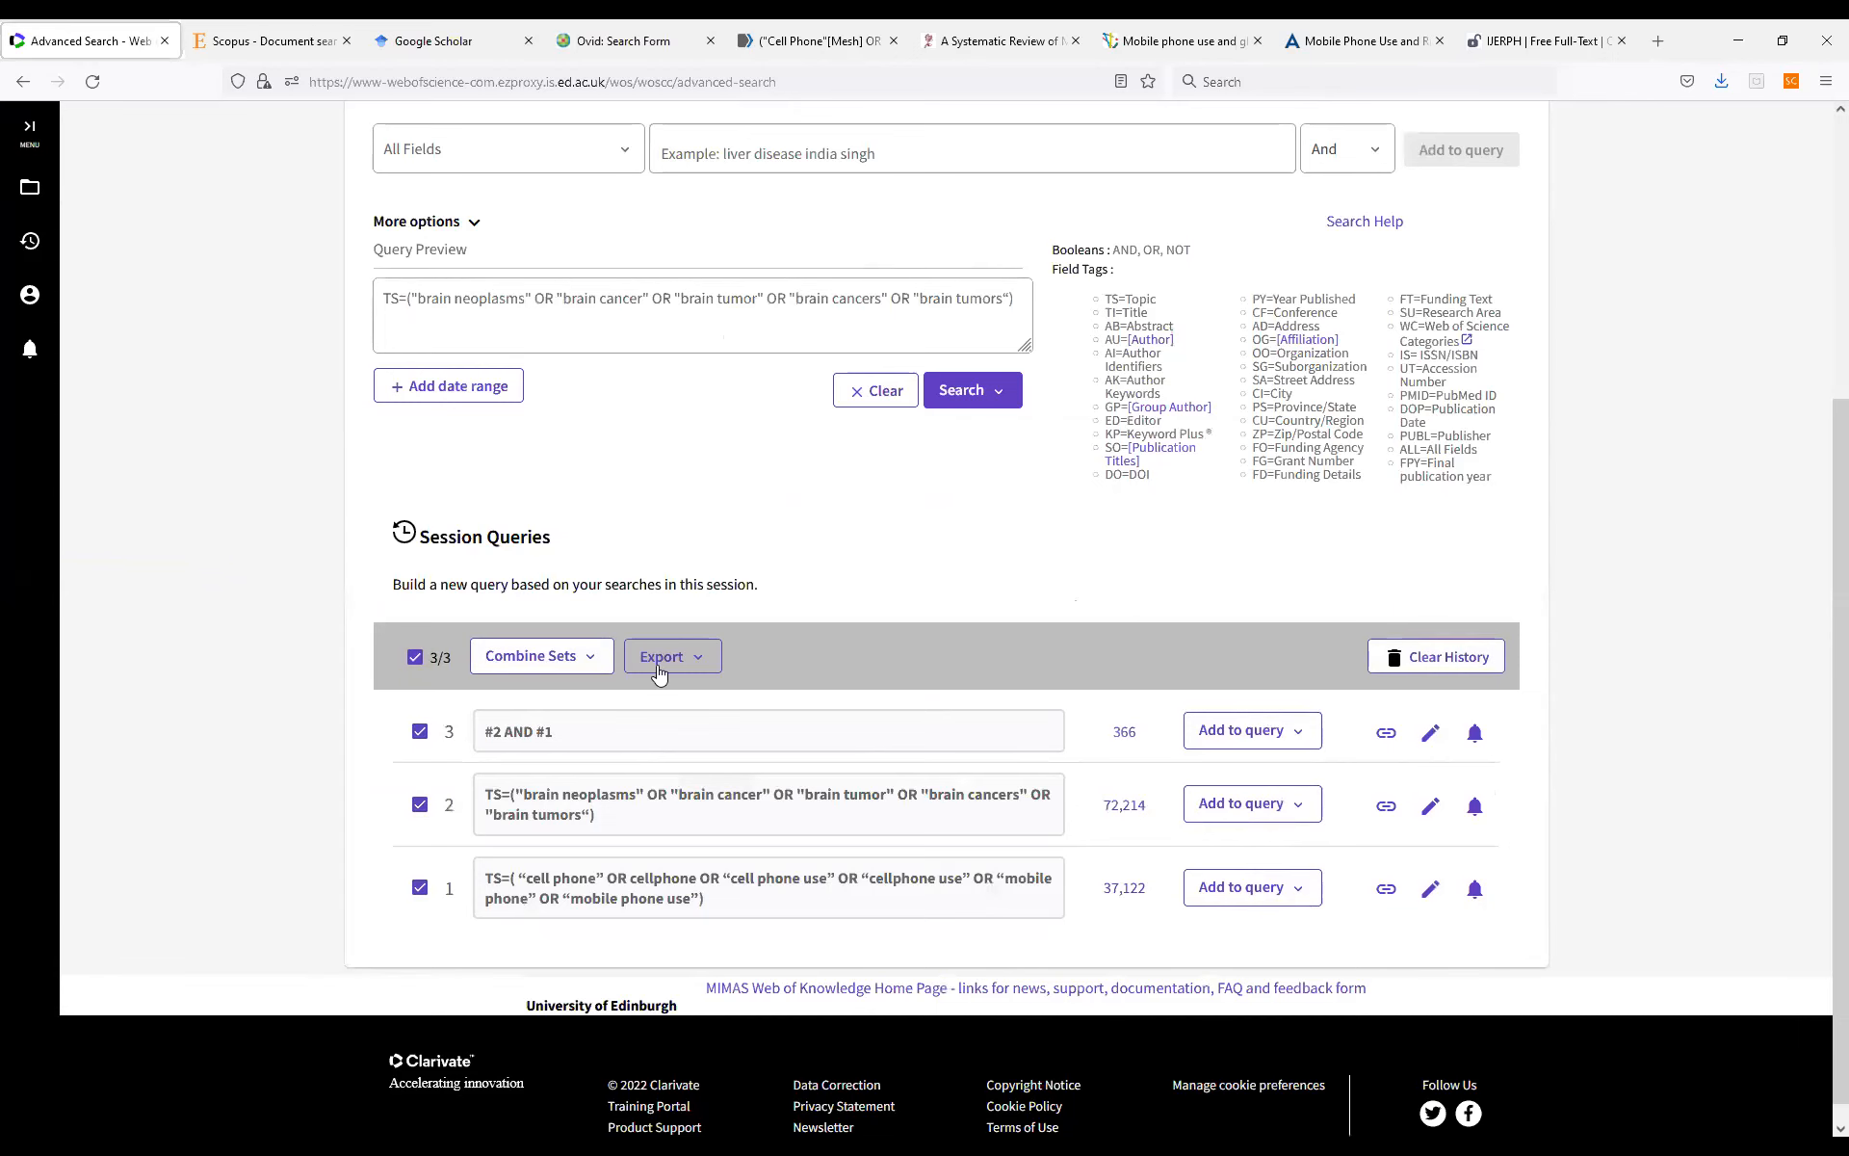
{"action": "left_click", "coordinate": [1440, 657]}
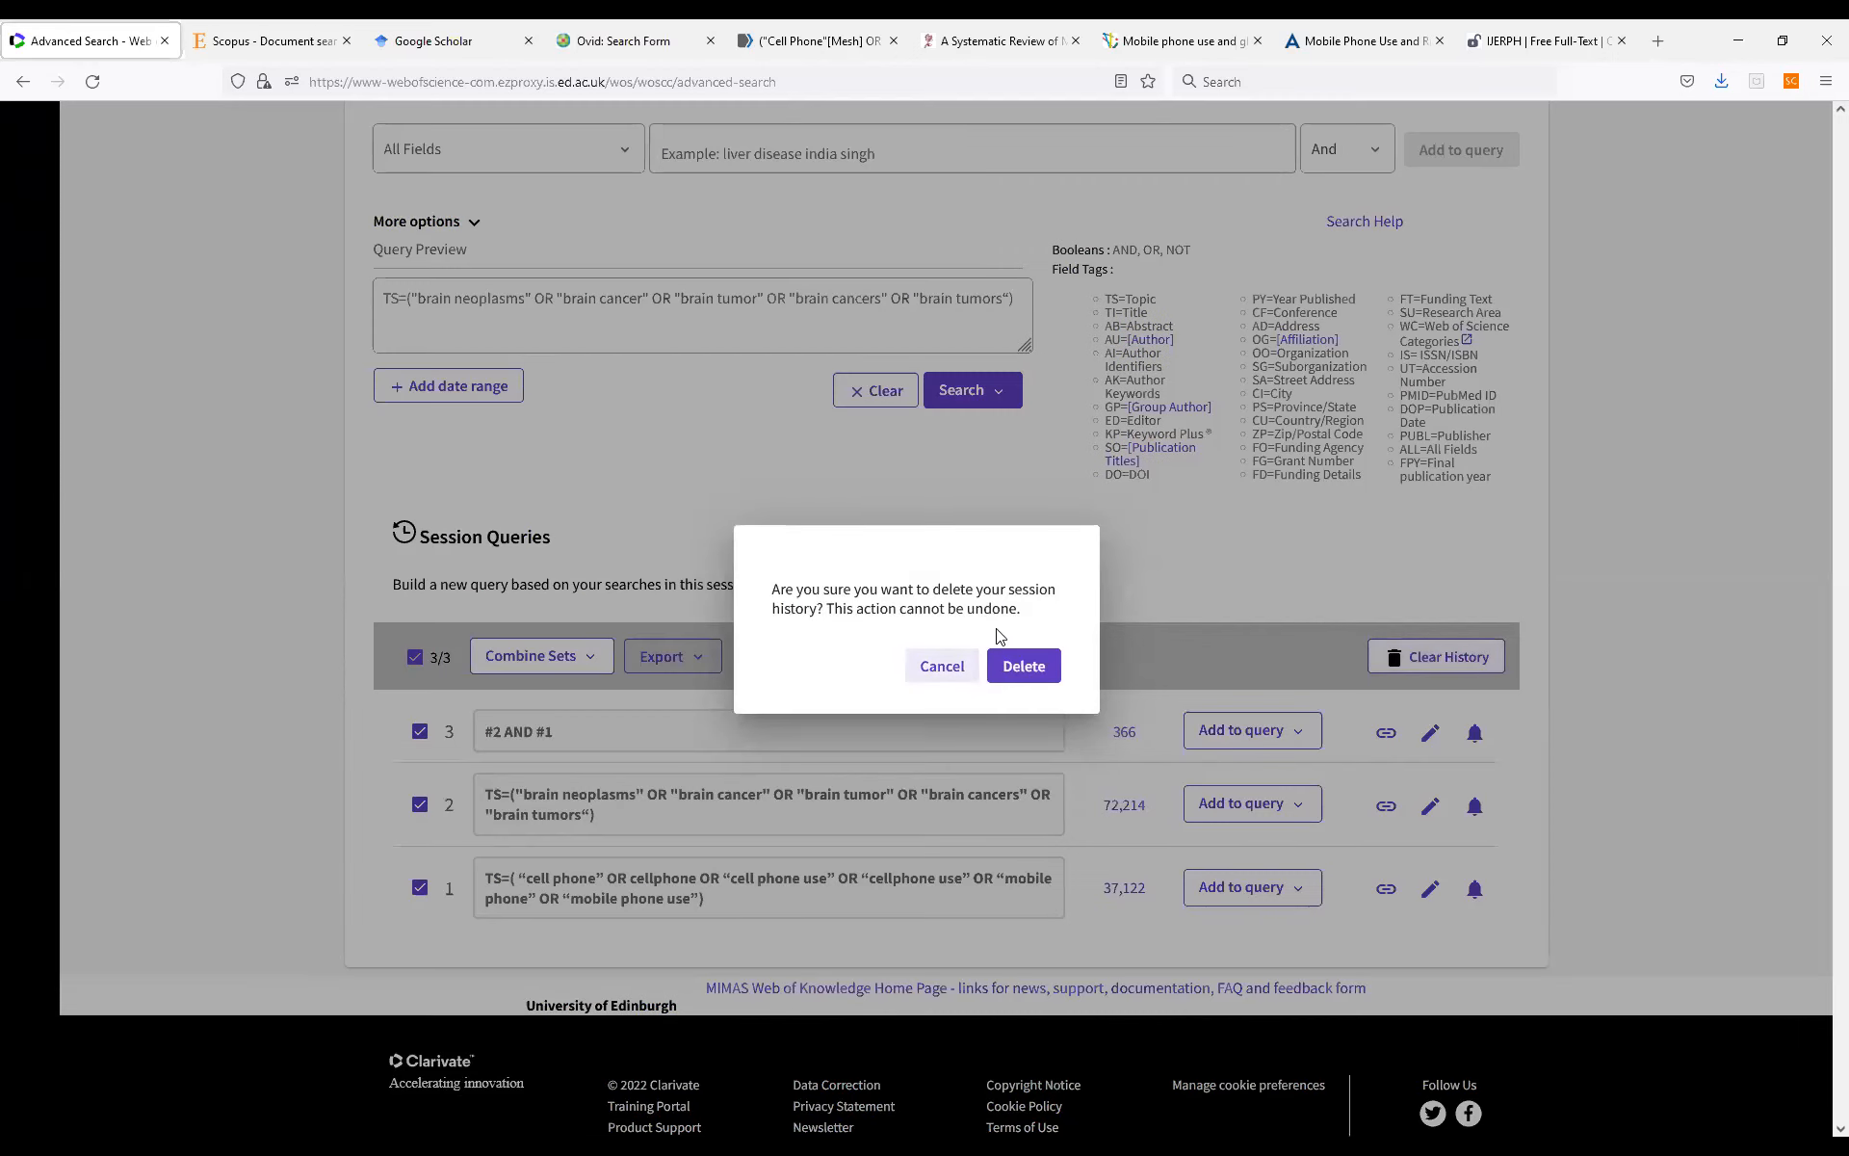
{"action": "left_click", "coordinate": [1007, 665]}
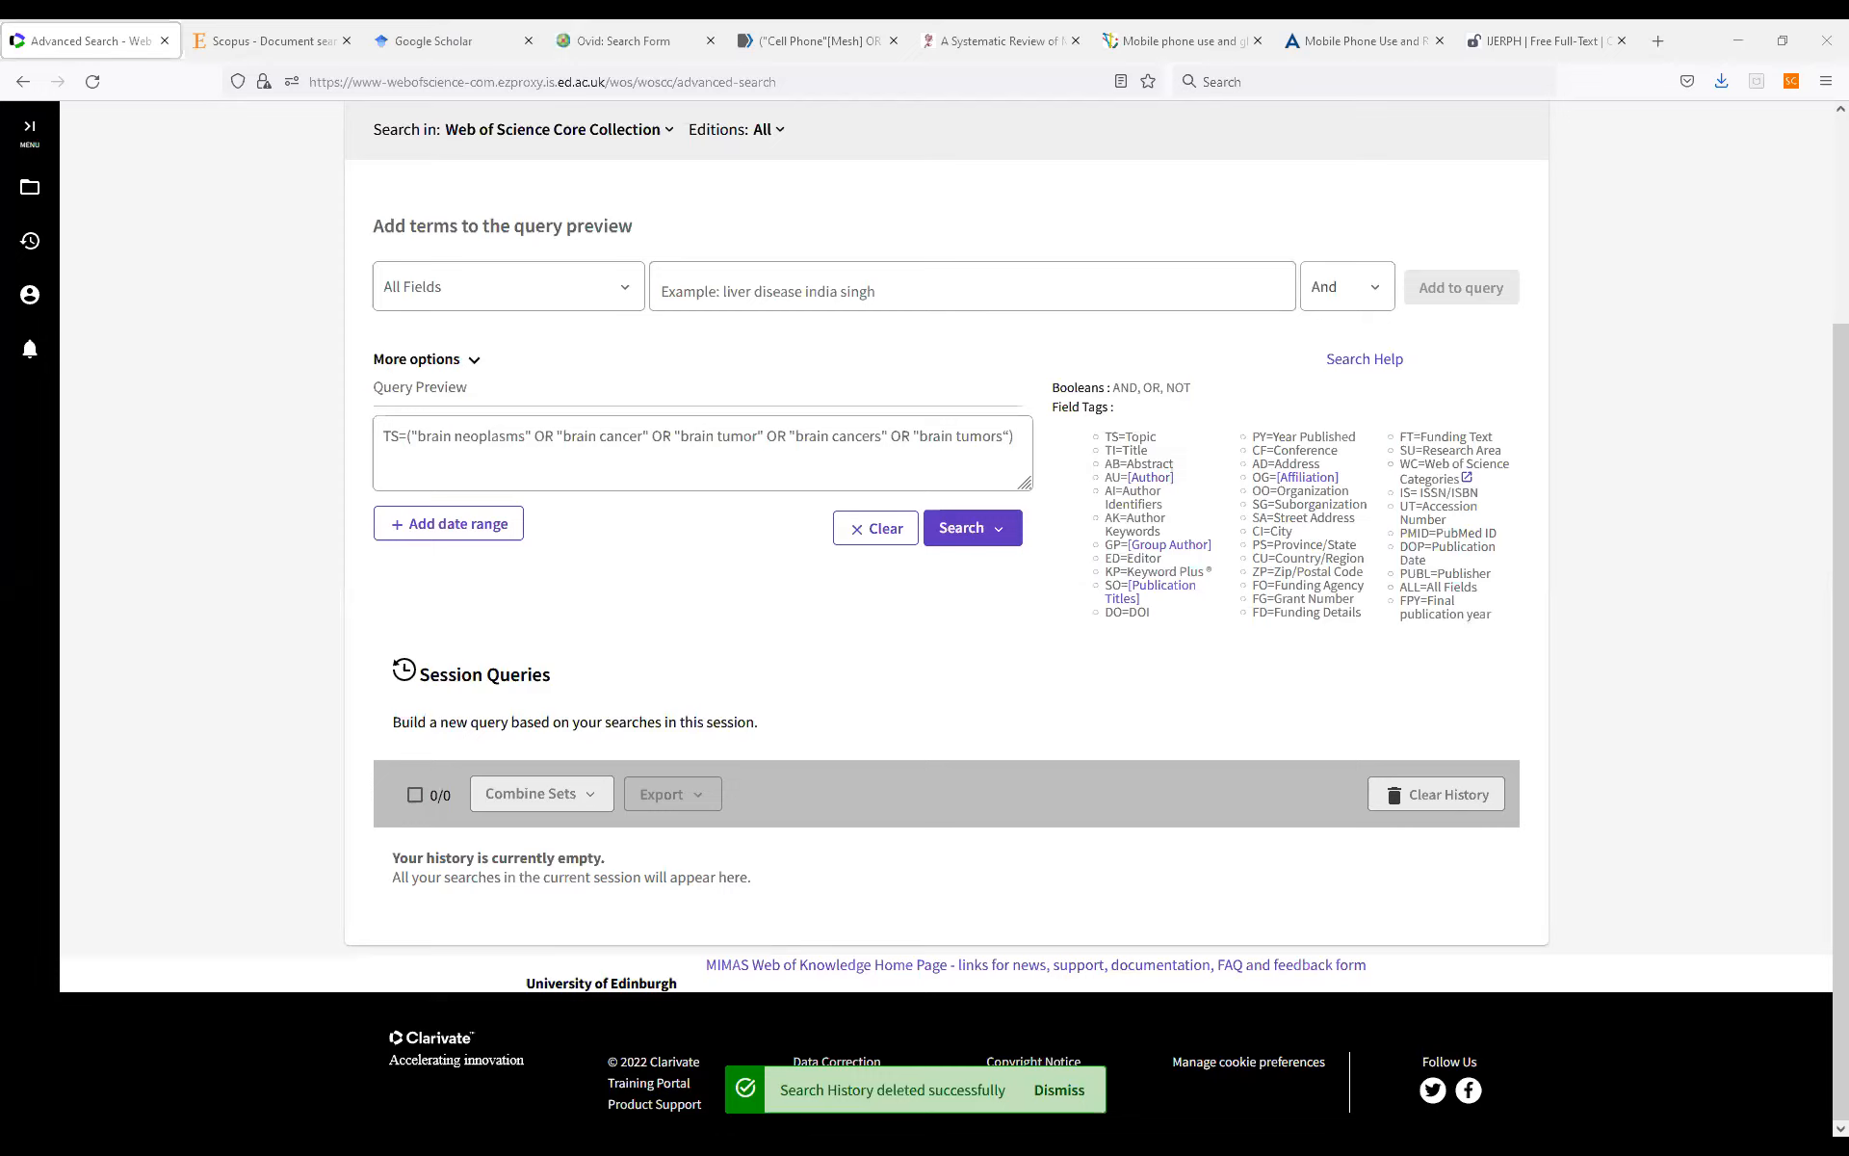
Replace the query with TS=("cell phone" OR cellphone OR "cell phone use" OR "cellphone use" OR "mobile phone" OR "mobile phone use") and run it.
{"action": "left_click", "coordinate": [570, 445]}
{"action": "type", "text": "TS=( \"cell phone\" OR cellphone OR \"cell phone use\" OR \"cellphone use\" OR \"mobile phone\" OR \"mobile phone use\")"}
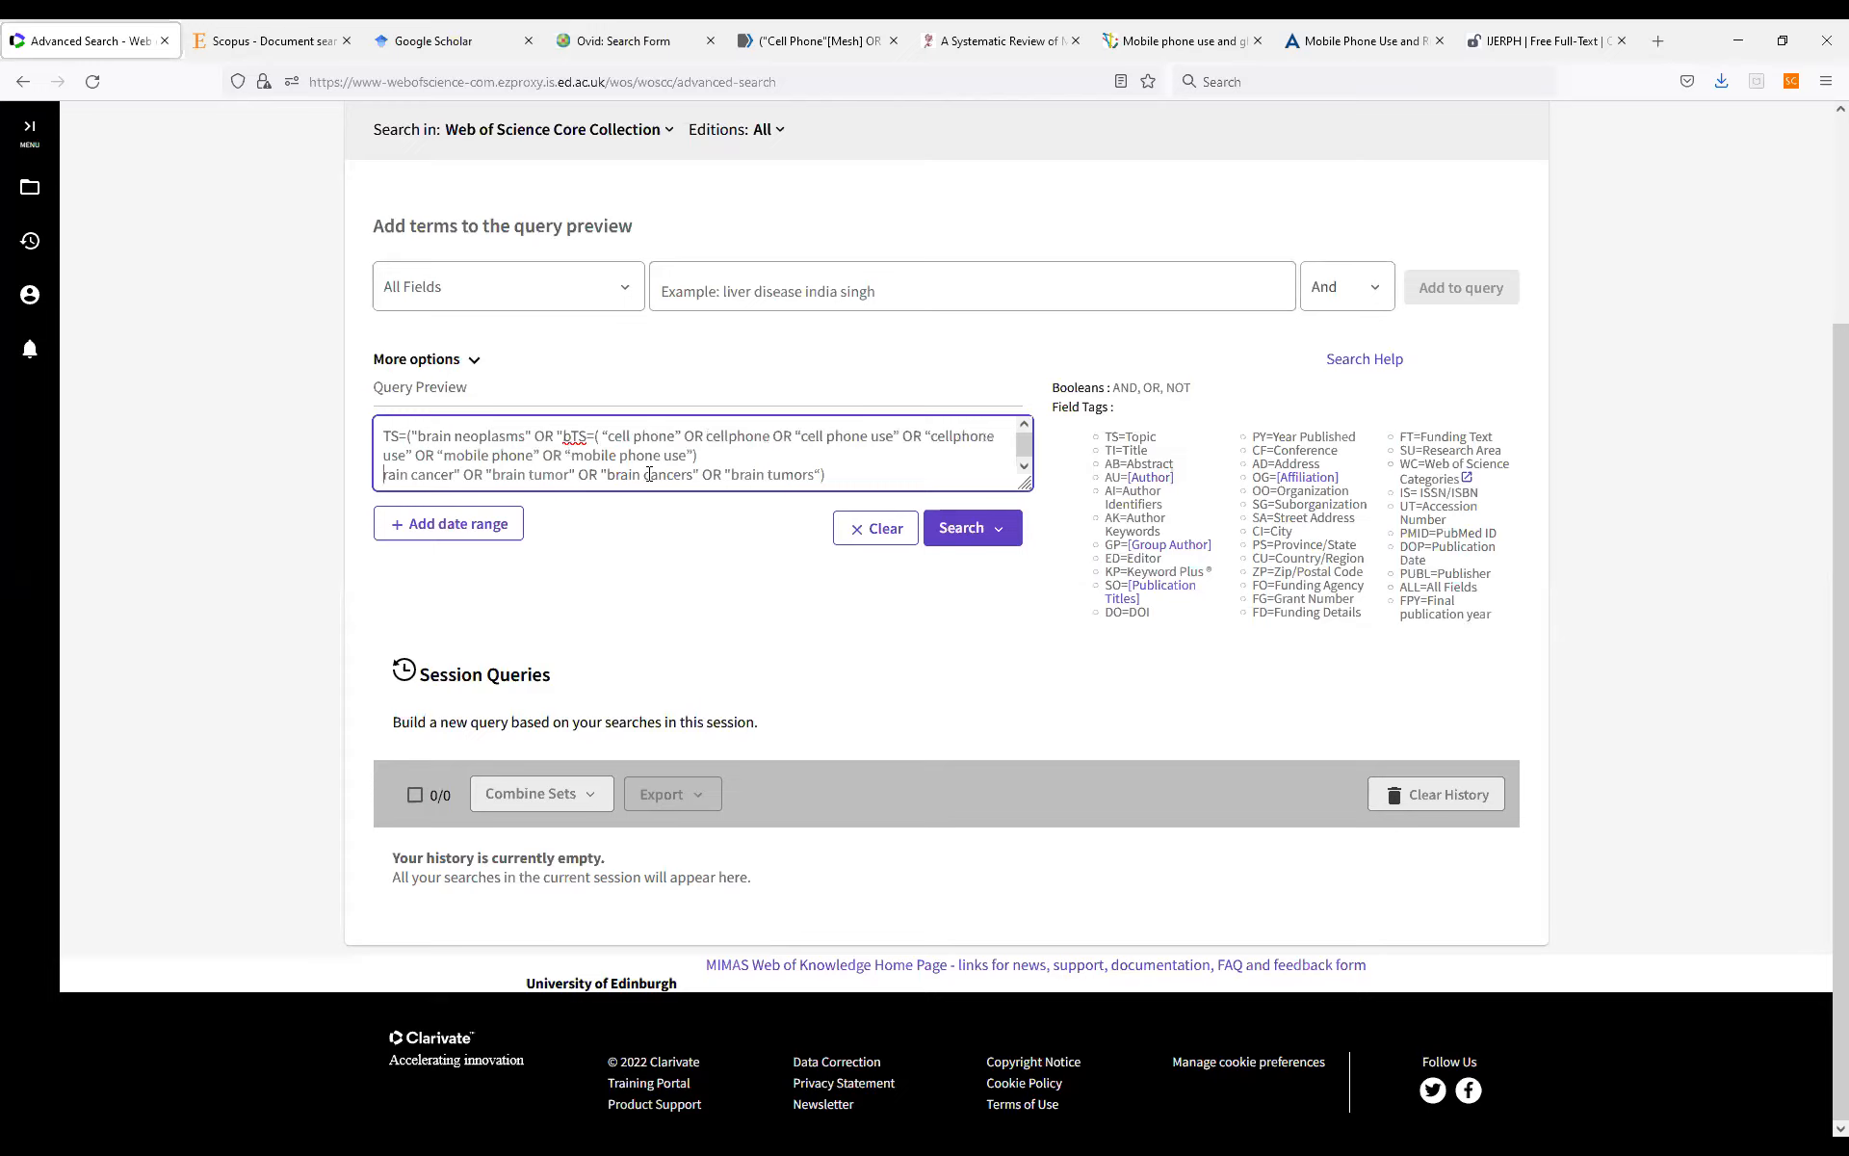
{"action": "left_click", "coordinate": [569, 438]}
{"action": "key", "text": "shift+Home"}
{"action": "key", "text": "BackSpace"}
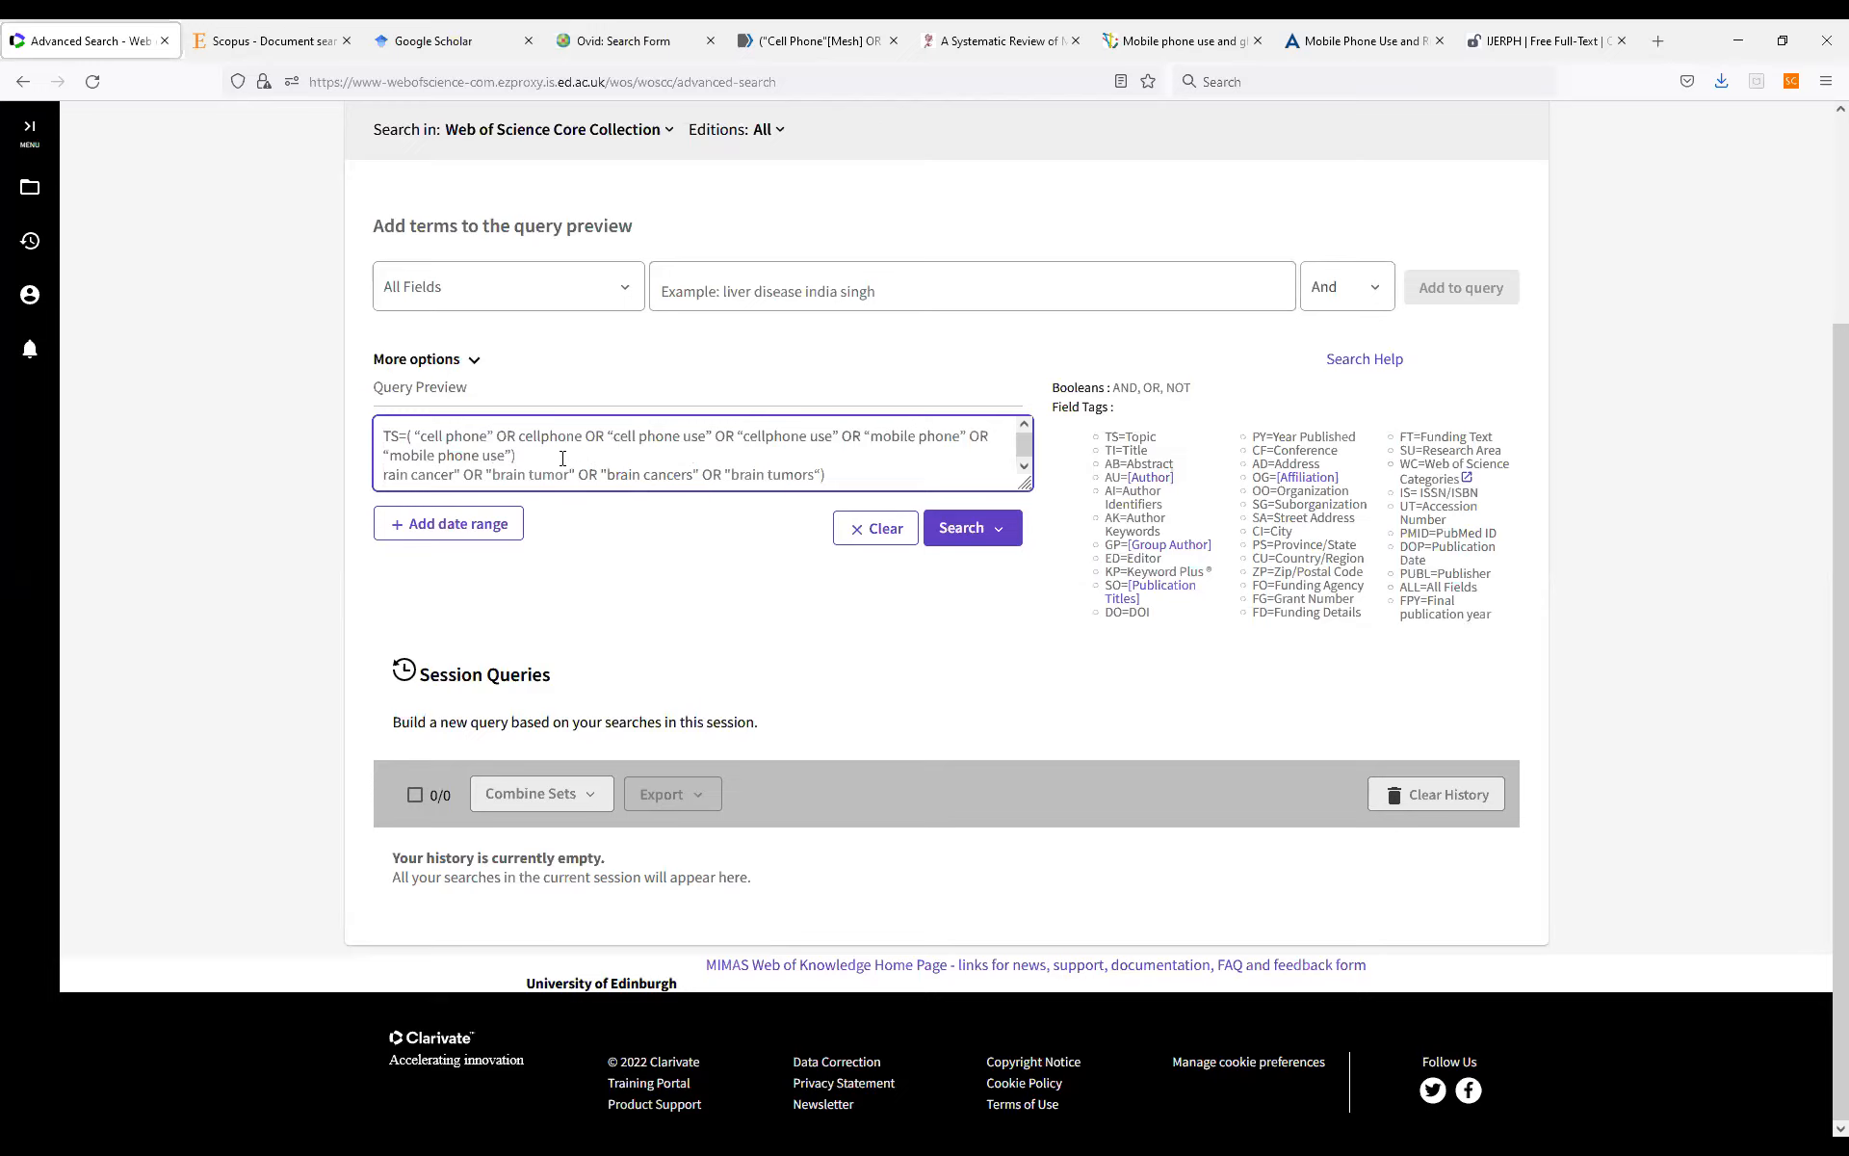
{"action": "left_click_drag", "start_coordinate": [379, 474], "coordinate": [997, 525]}
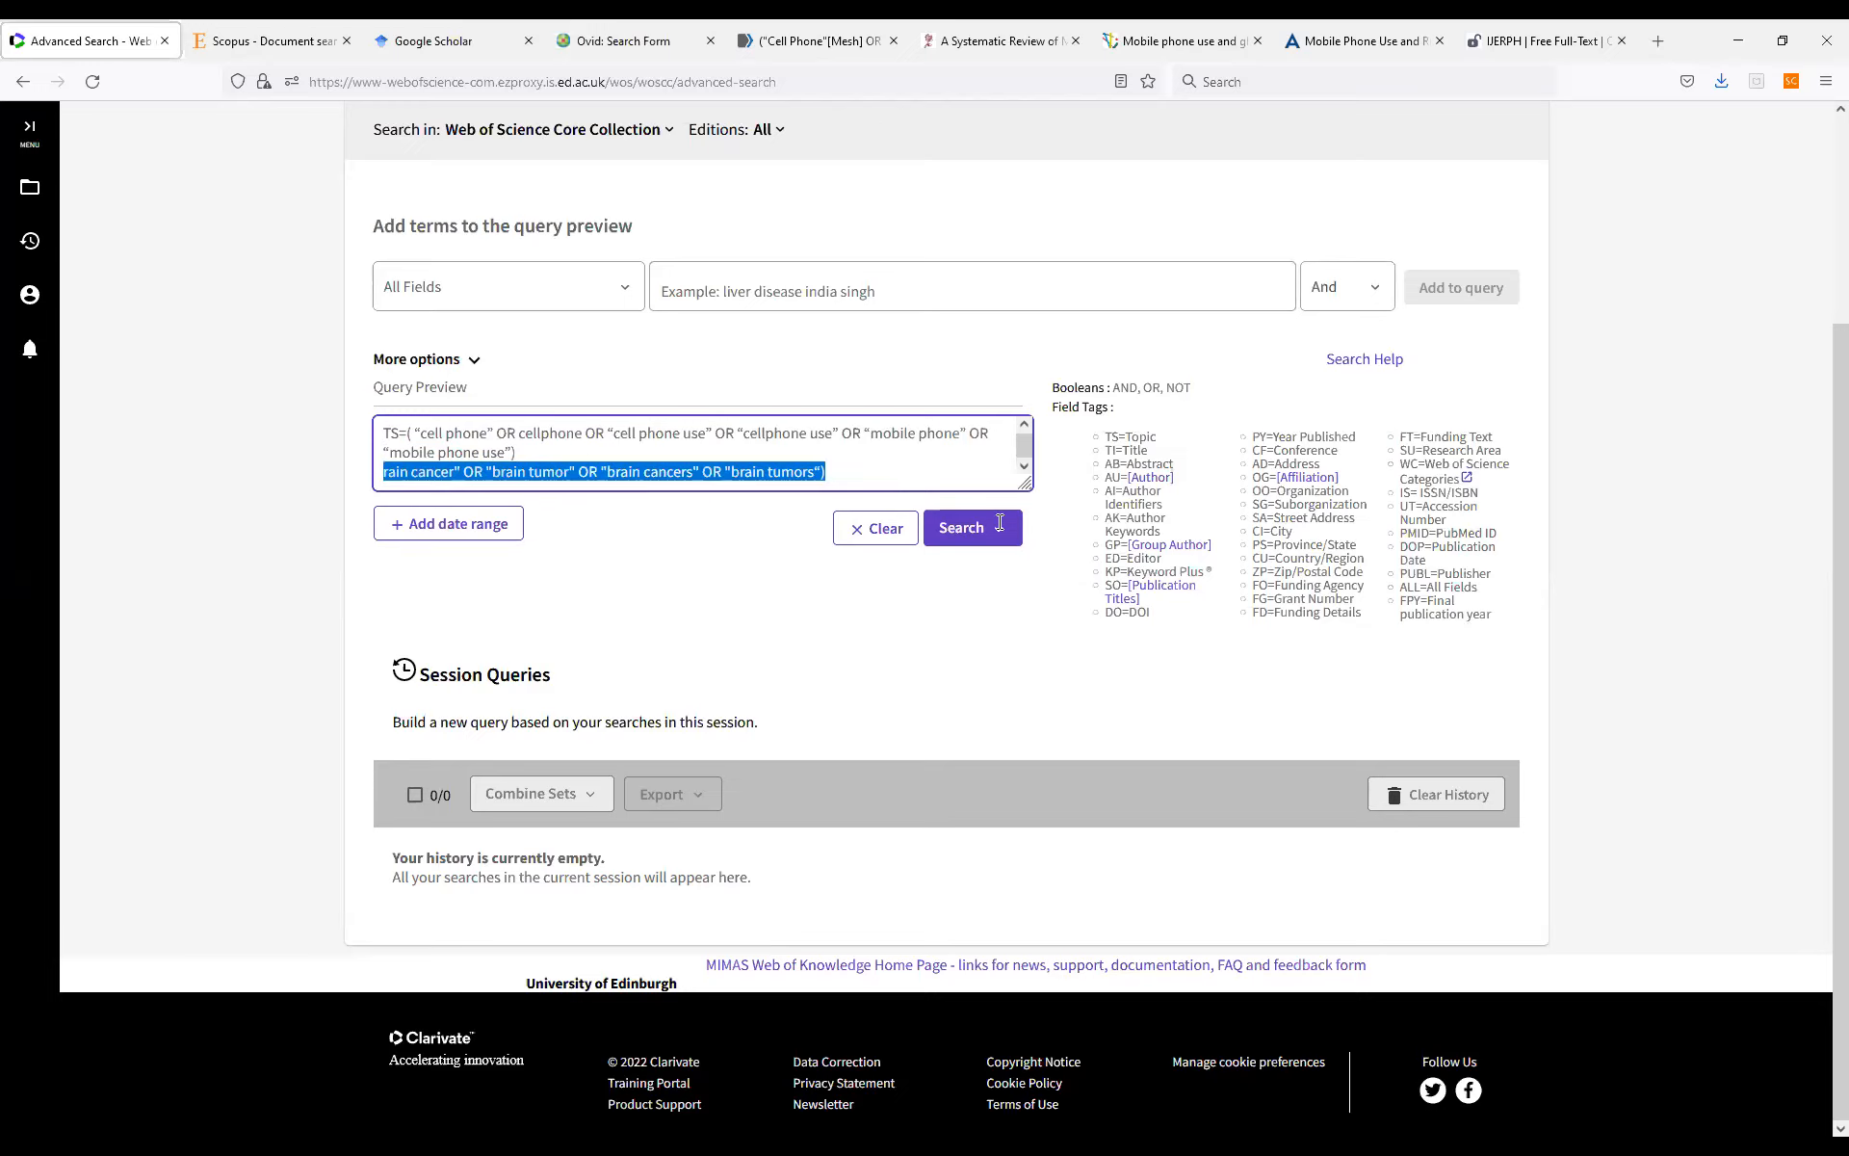
{"action": "key", "text": "BackSpace"}
{"action": "key", "text": "BackSpace"}
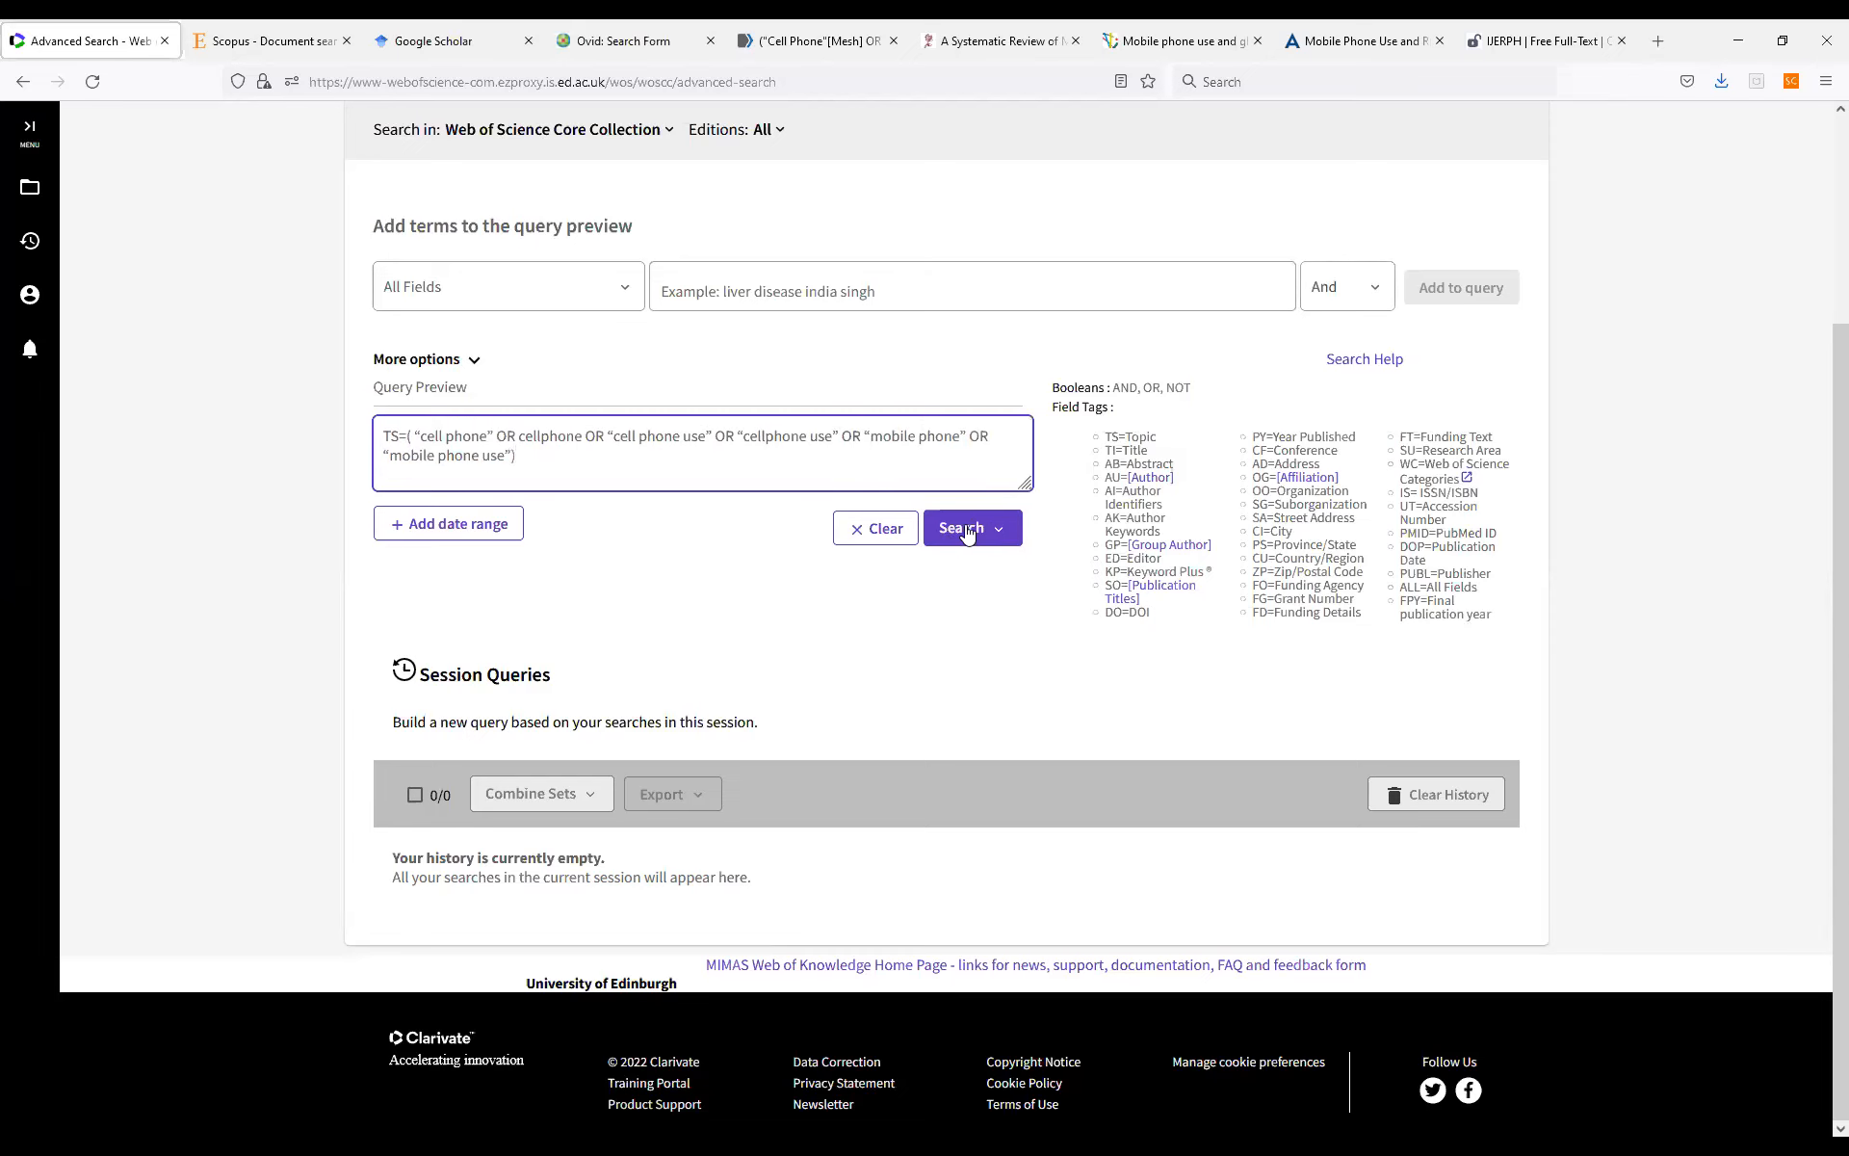
{"action": "left_click", "coordinate": [964, 528]}
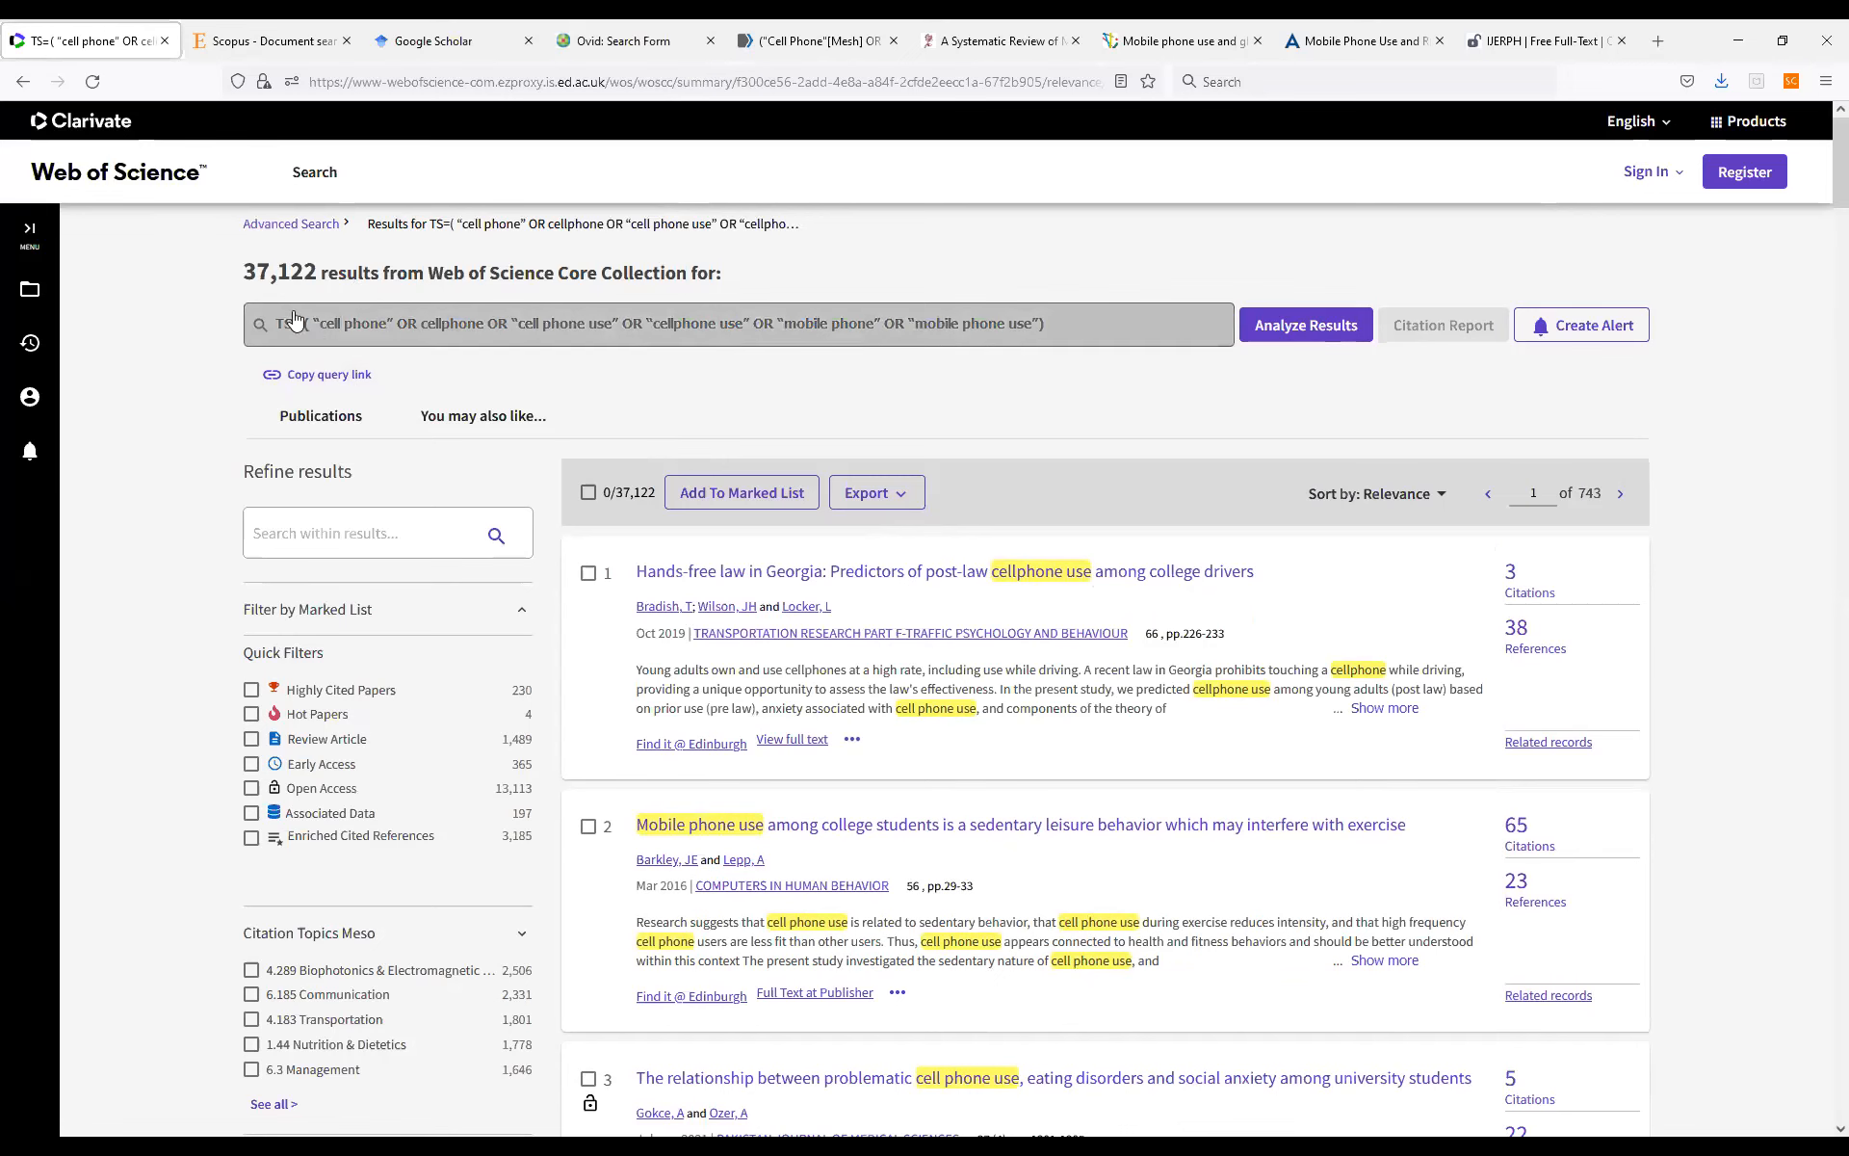
Return to the advanced search and run TS=("brain neoplasms" OR "brain cancer" OR "brain tumor" OR "brain cancers" OR "brain tumors") in place of the previous query.
{"action": "left_click", "coordinate": [287, 224]}
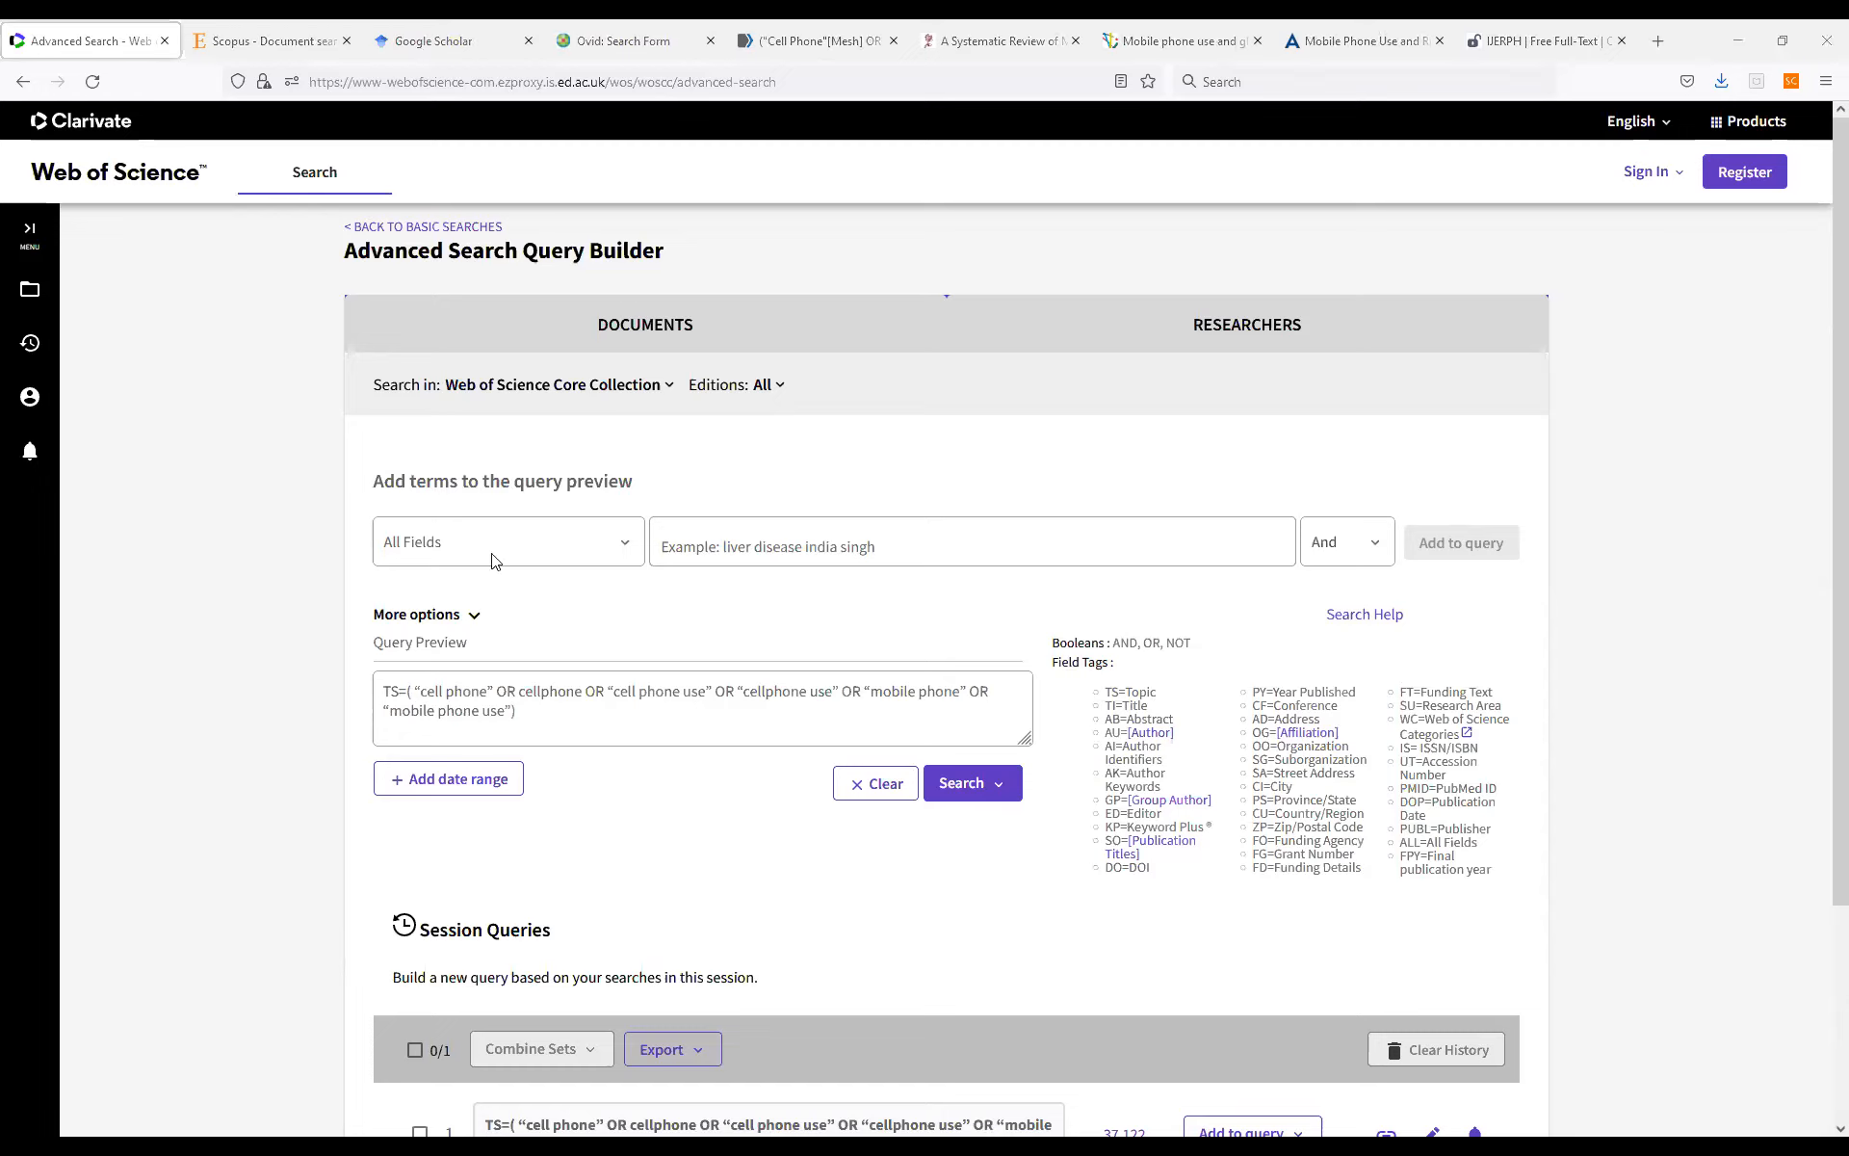
{"action": "left_click_drag", "start_coordinate": [584, 716], "coordinate": [364, 688]}
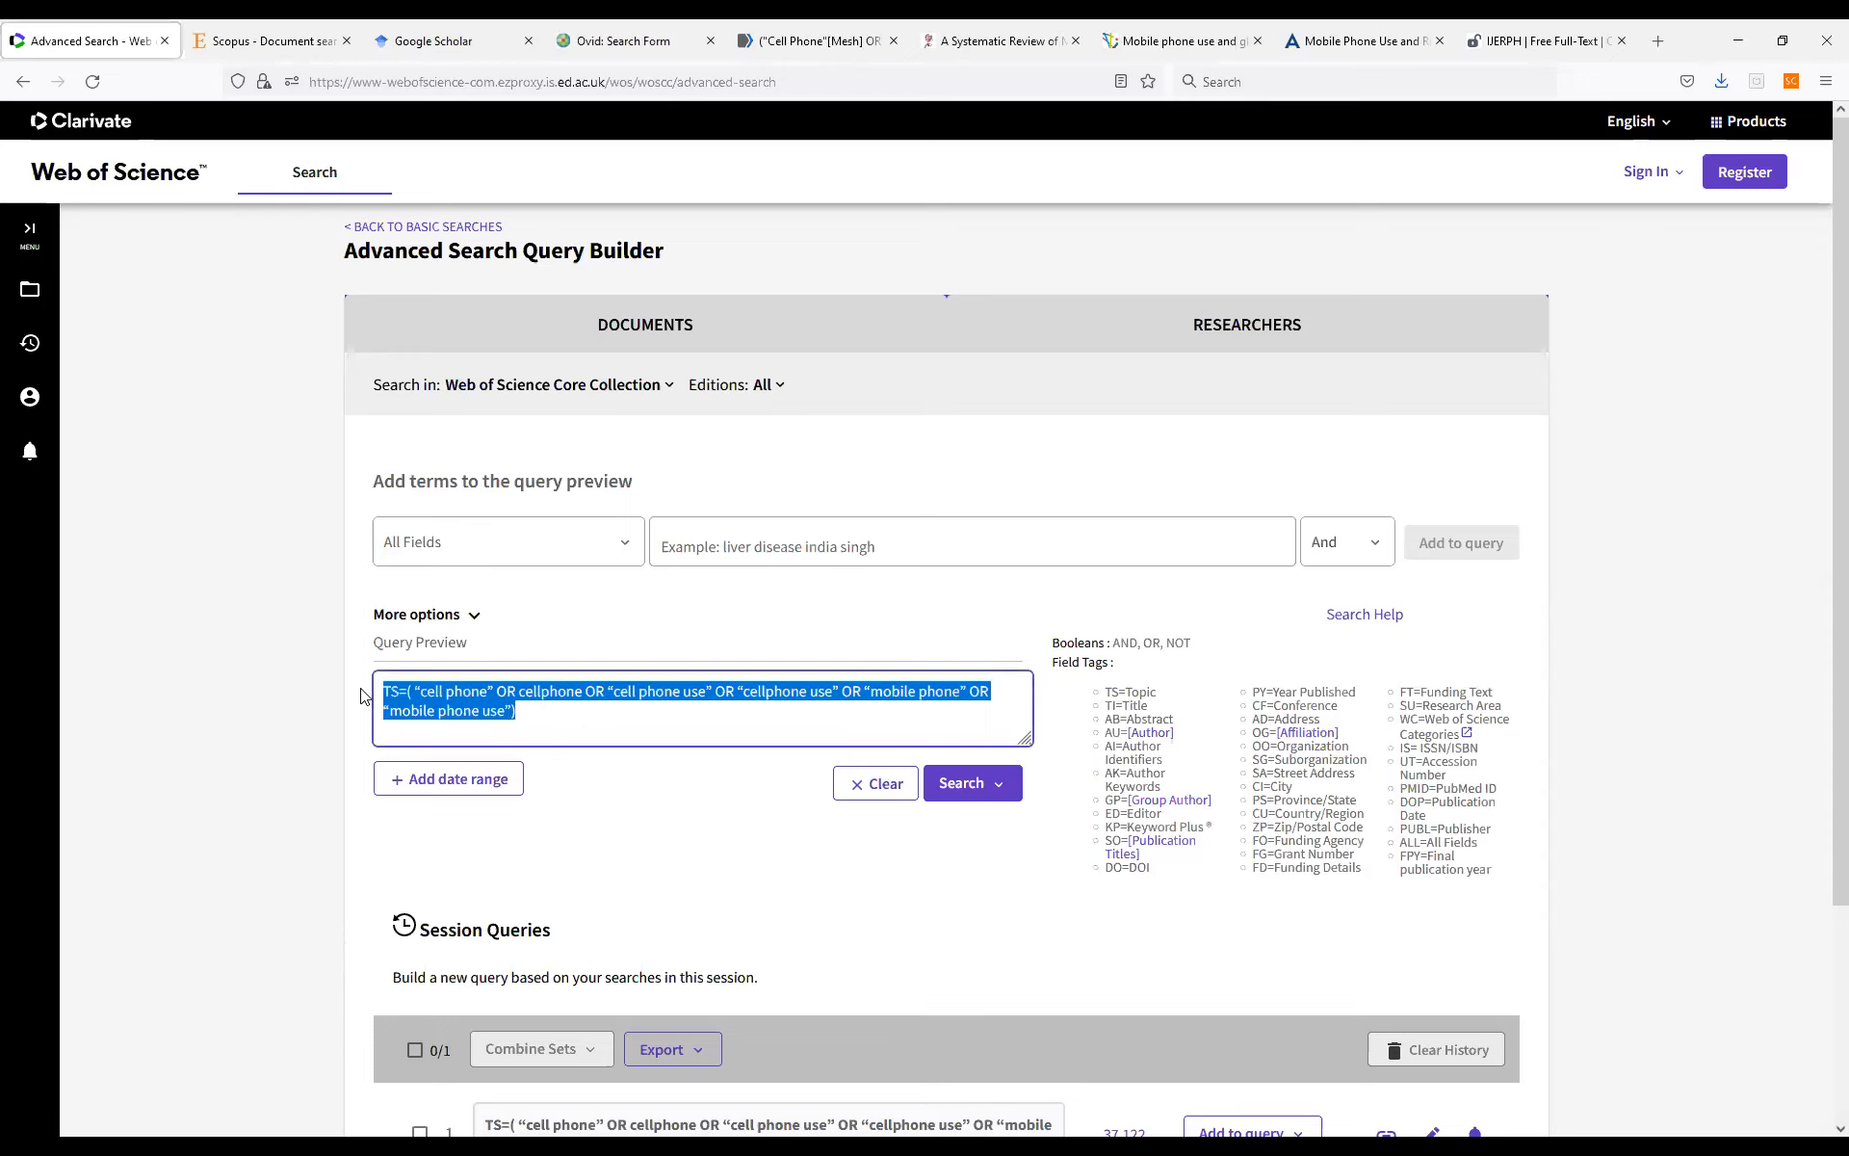
{"action": "key", "text": "BackSpace"}
{"action": "type", "text": "TS=(\"brain neoplasms\" OR \"brain cancer\" OR \"brain tumor\" OR \"brain cancers\" OR \"brain tumors\")"}
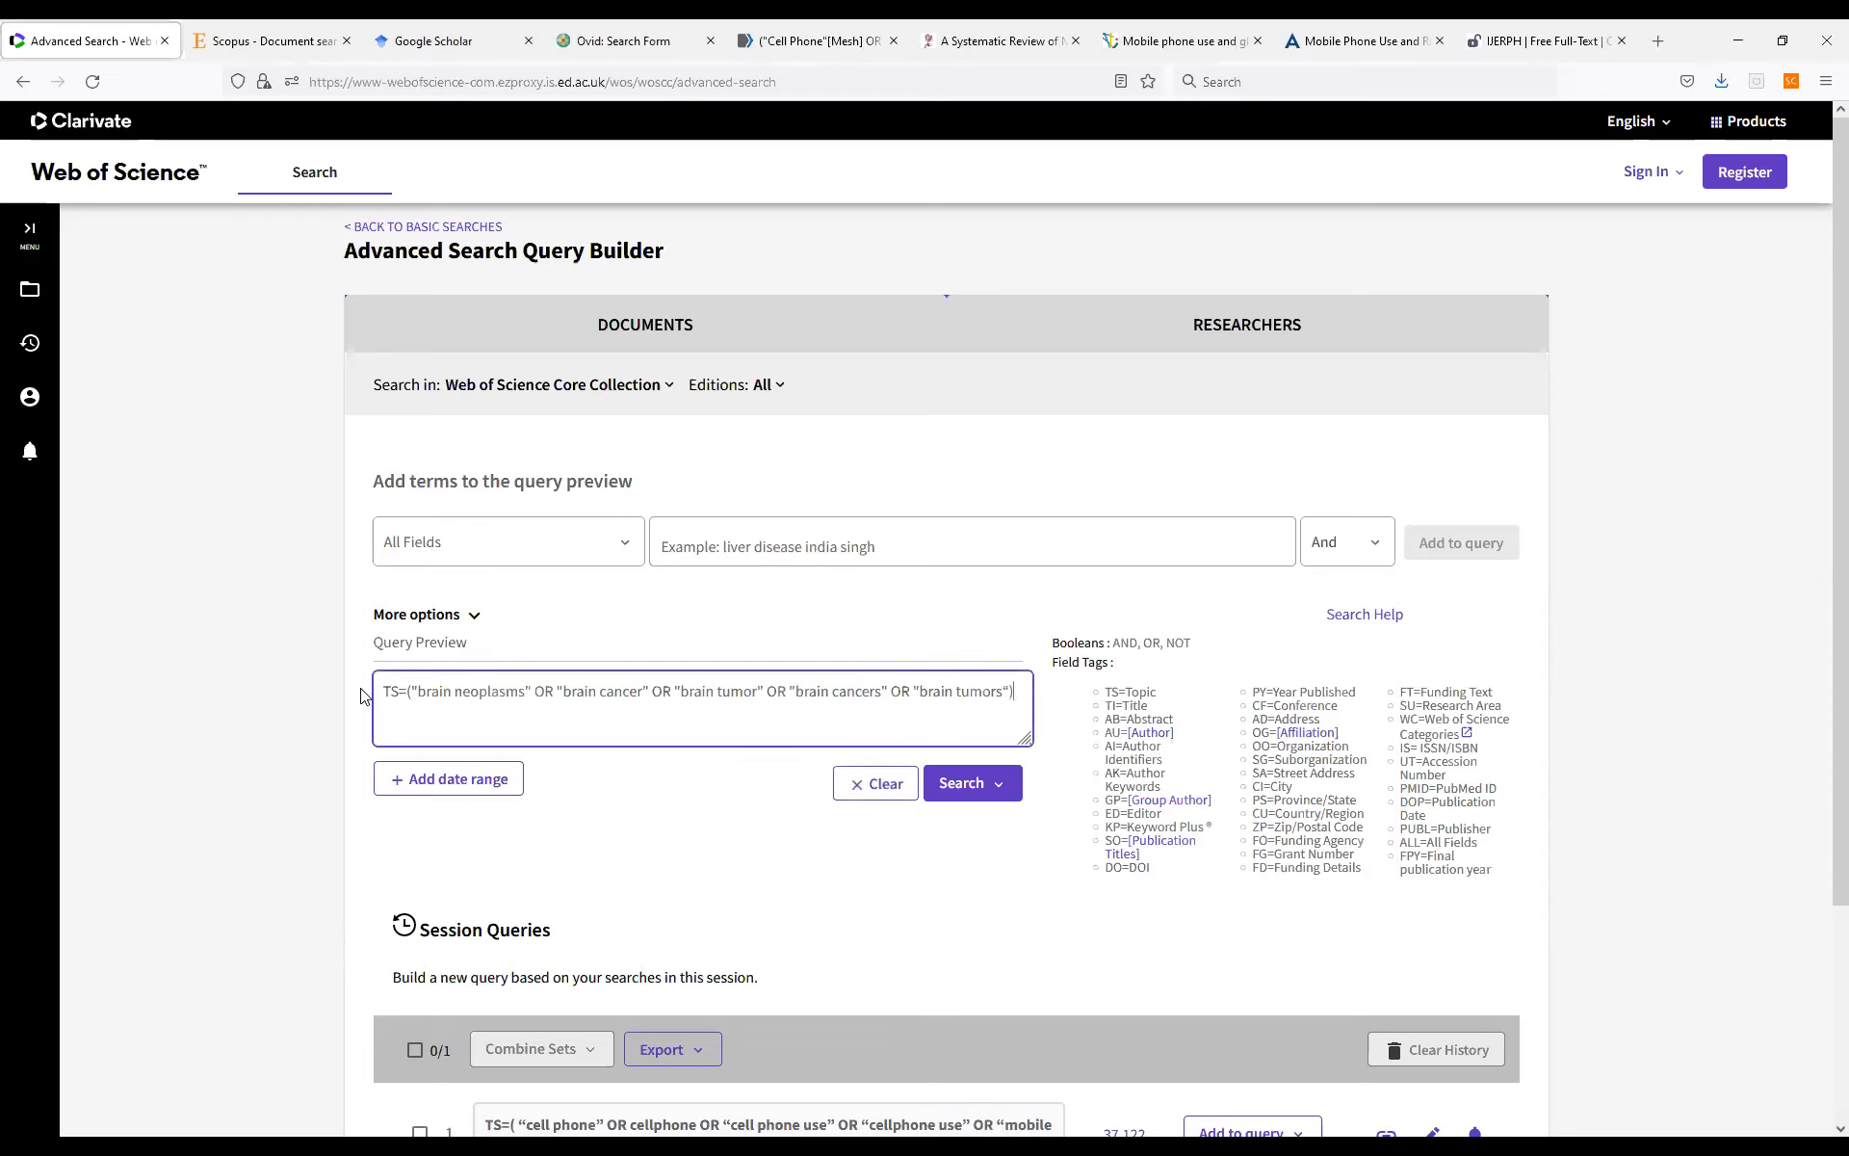
{"action": "key", "text": "Return"}
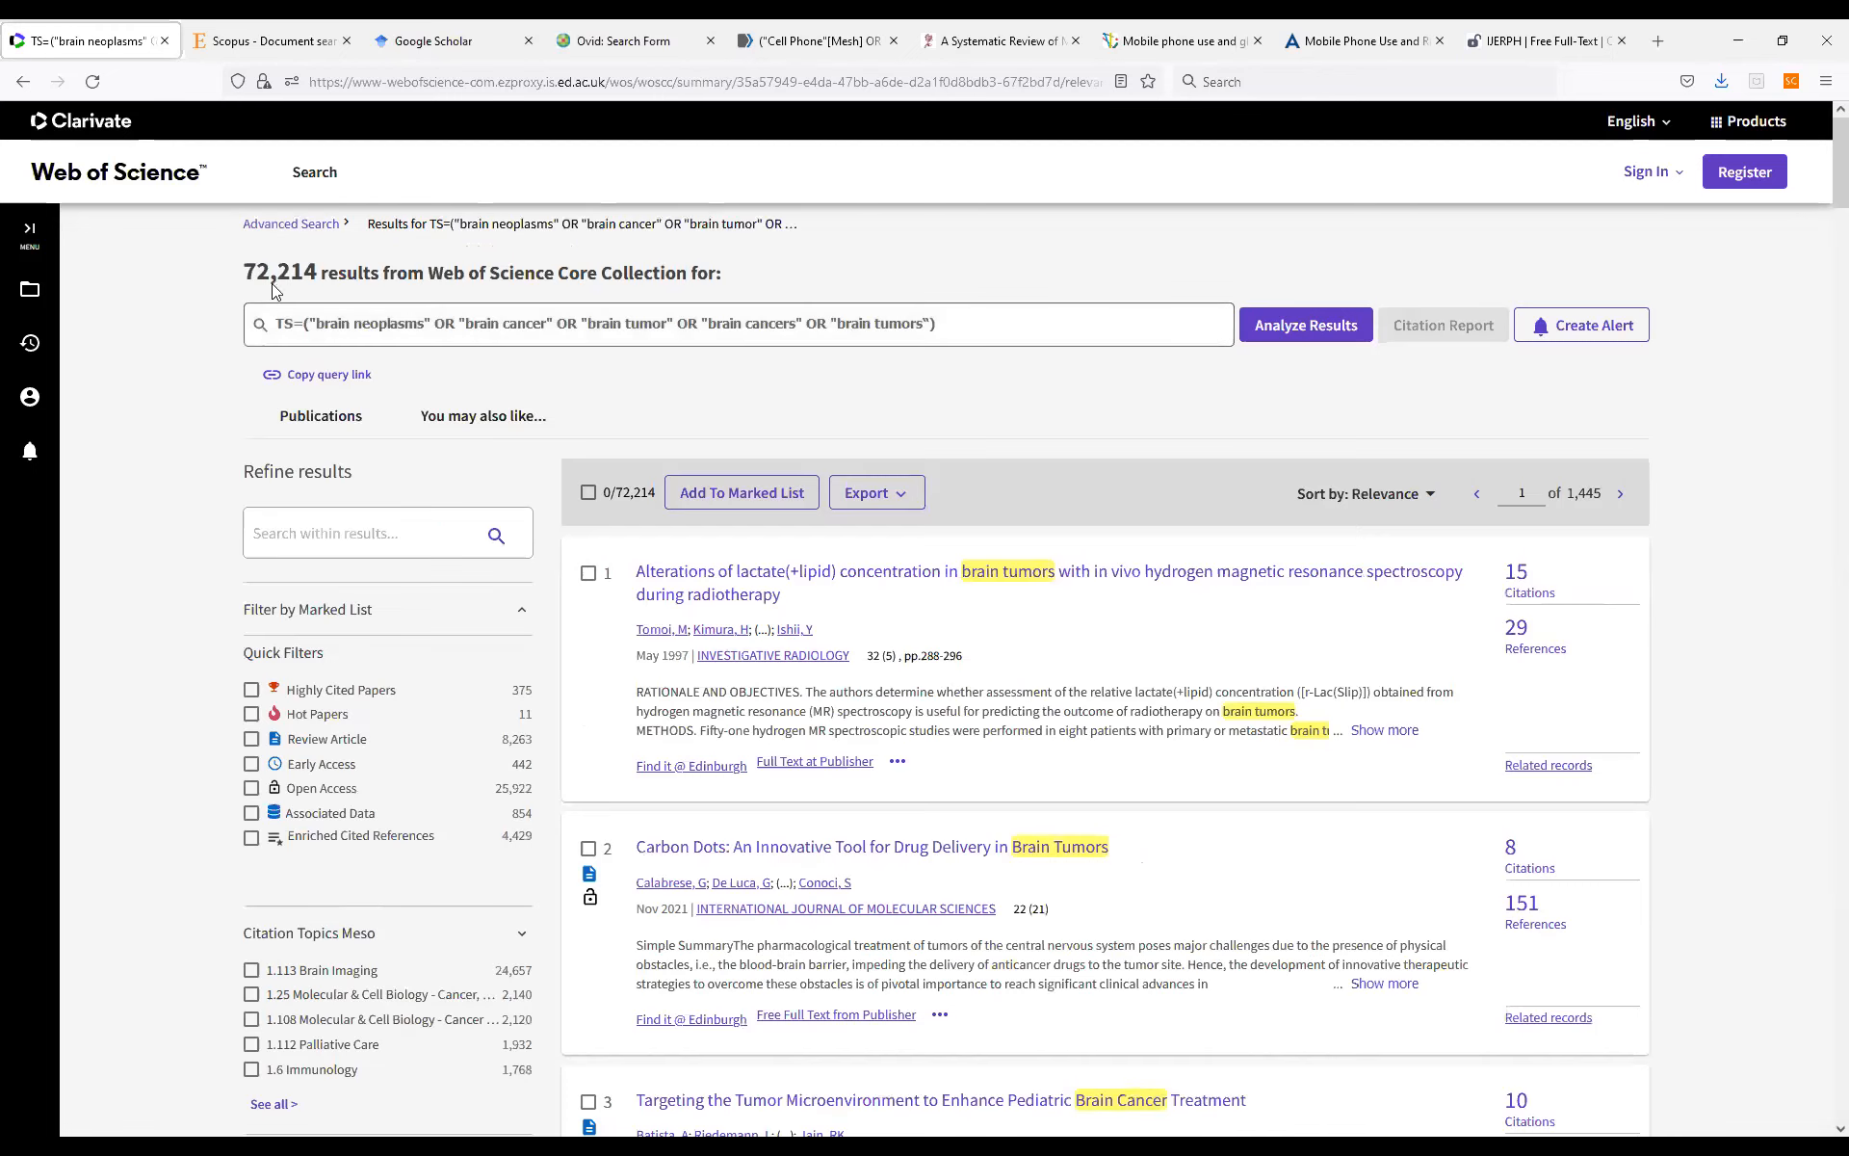
Combine the brain tumor and cell phone session queries with AND and open the combined set's results.
{"action": "left_click", "coordinate": [289, 227]}
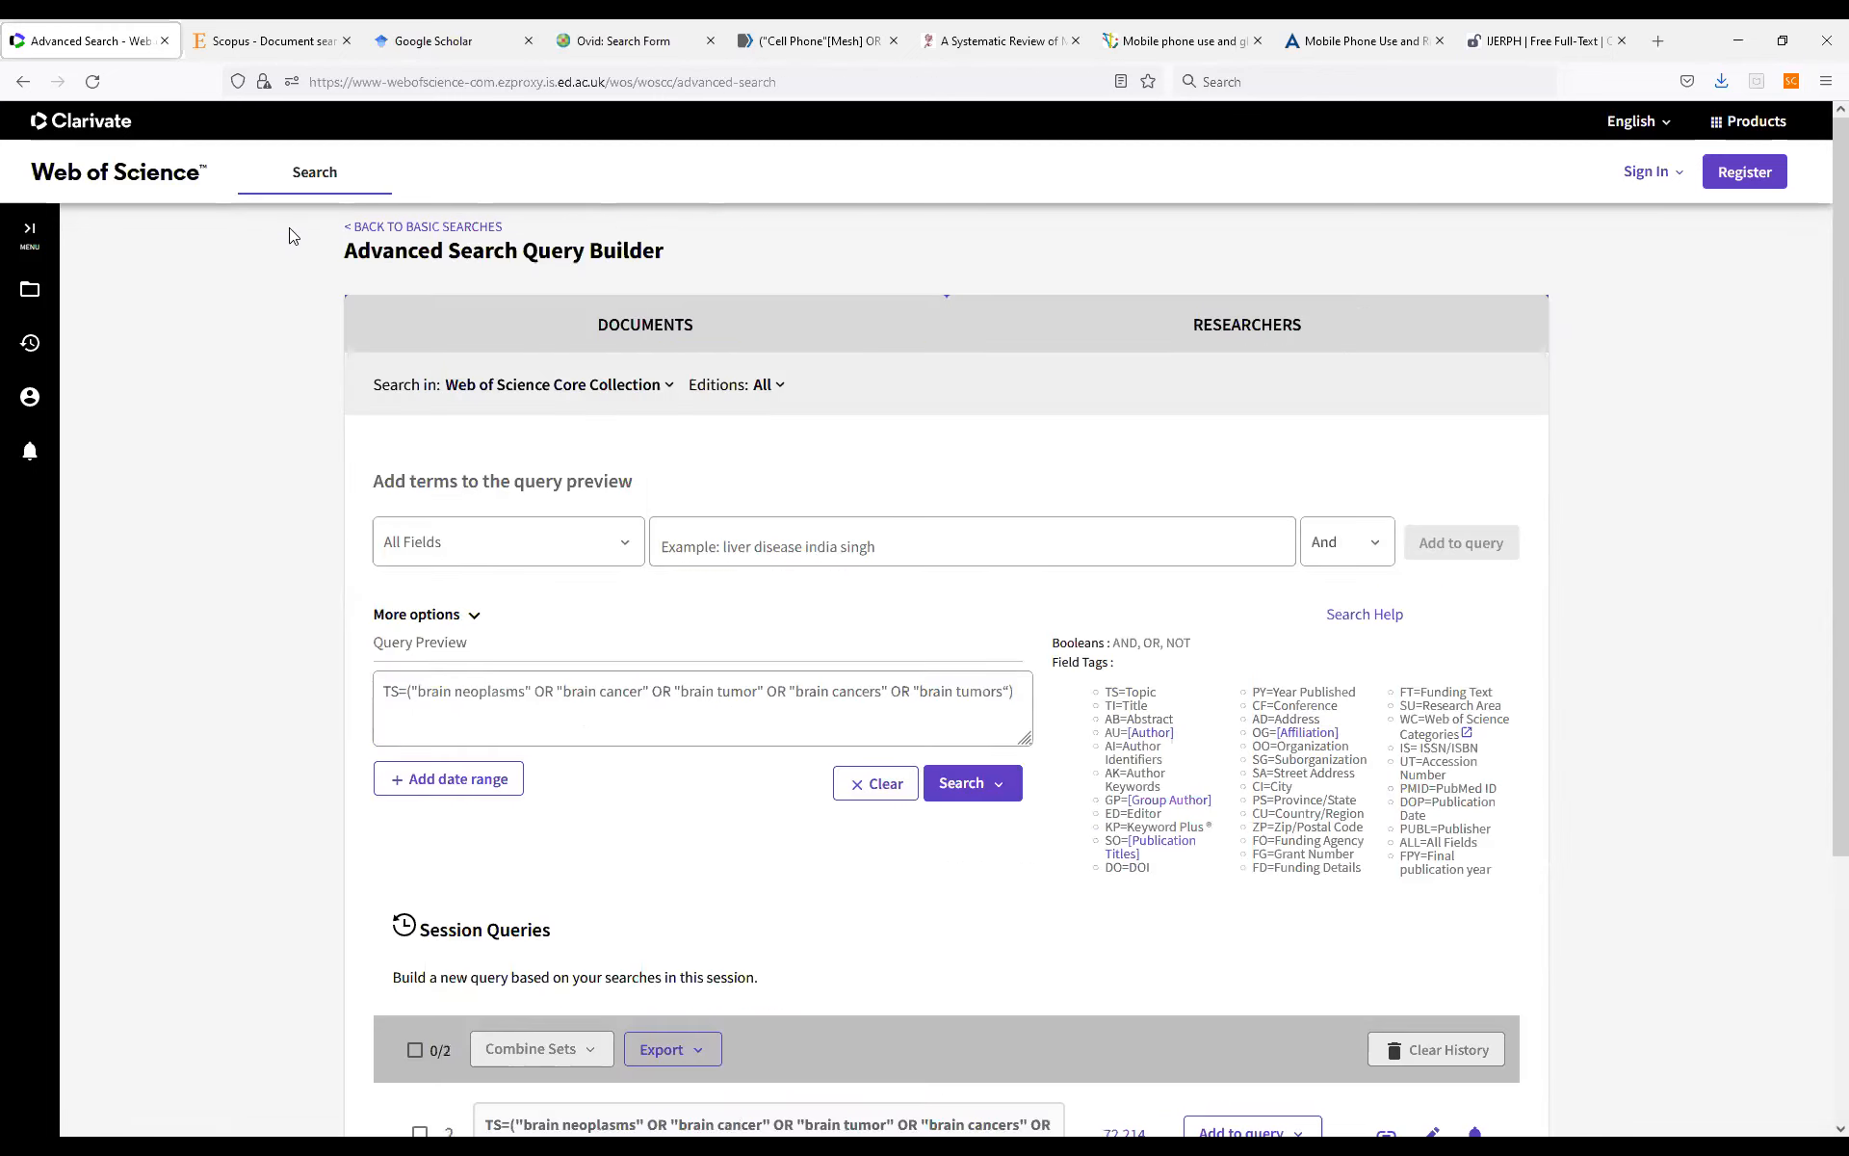
{"action": "scroll", "coordinate": [865, 808], "scroll_direction": "down", "scroll_amount": 3}
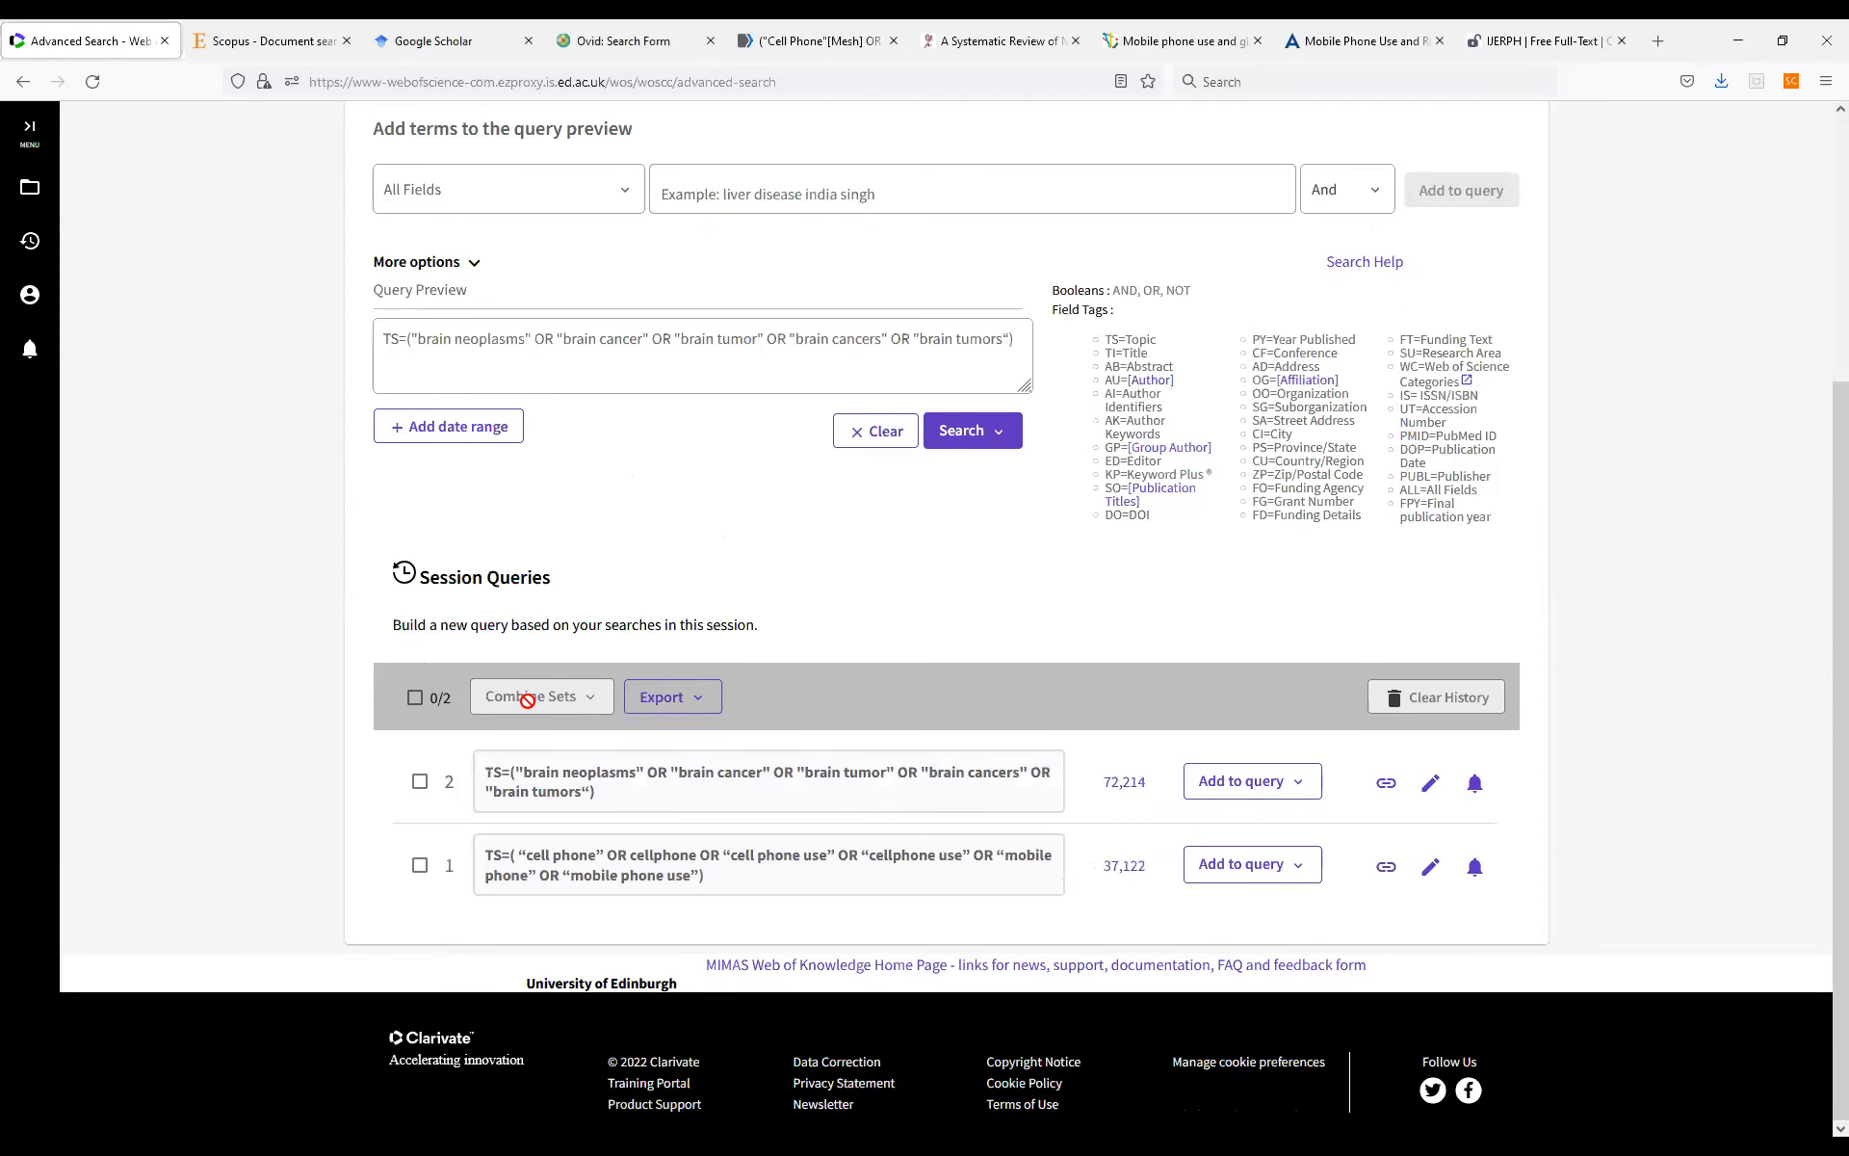
{"action": "left_click", "coordinate": [420, 785]}
{"action": "left_click", "coordinate": [420, 865]}
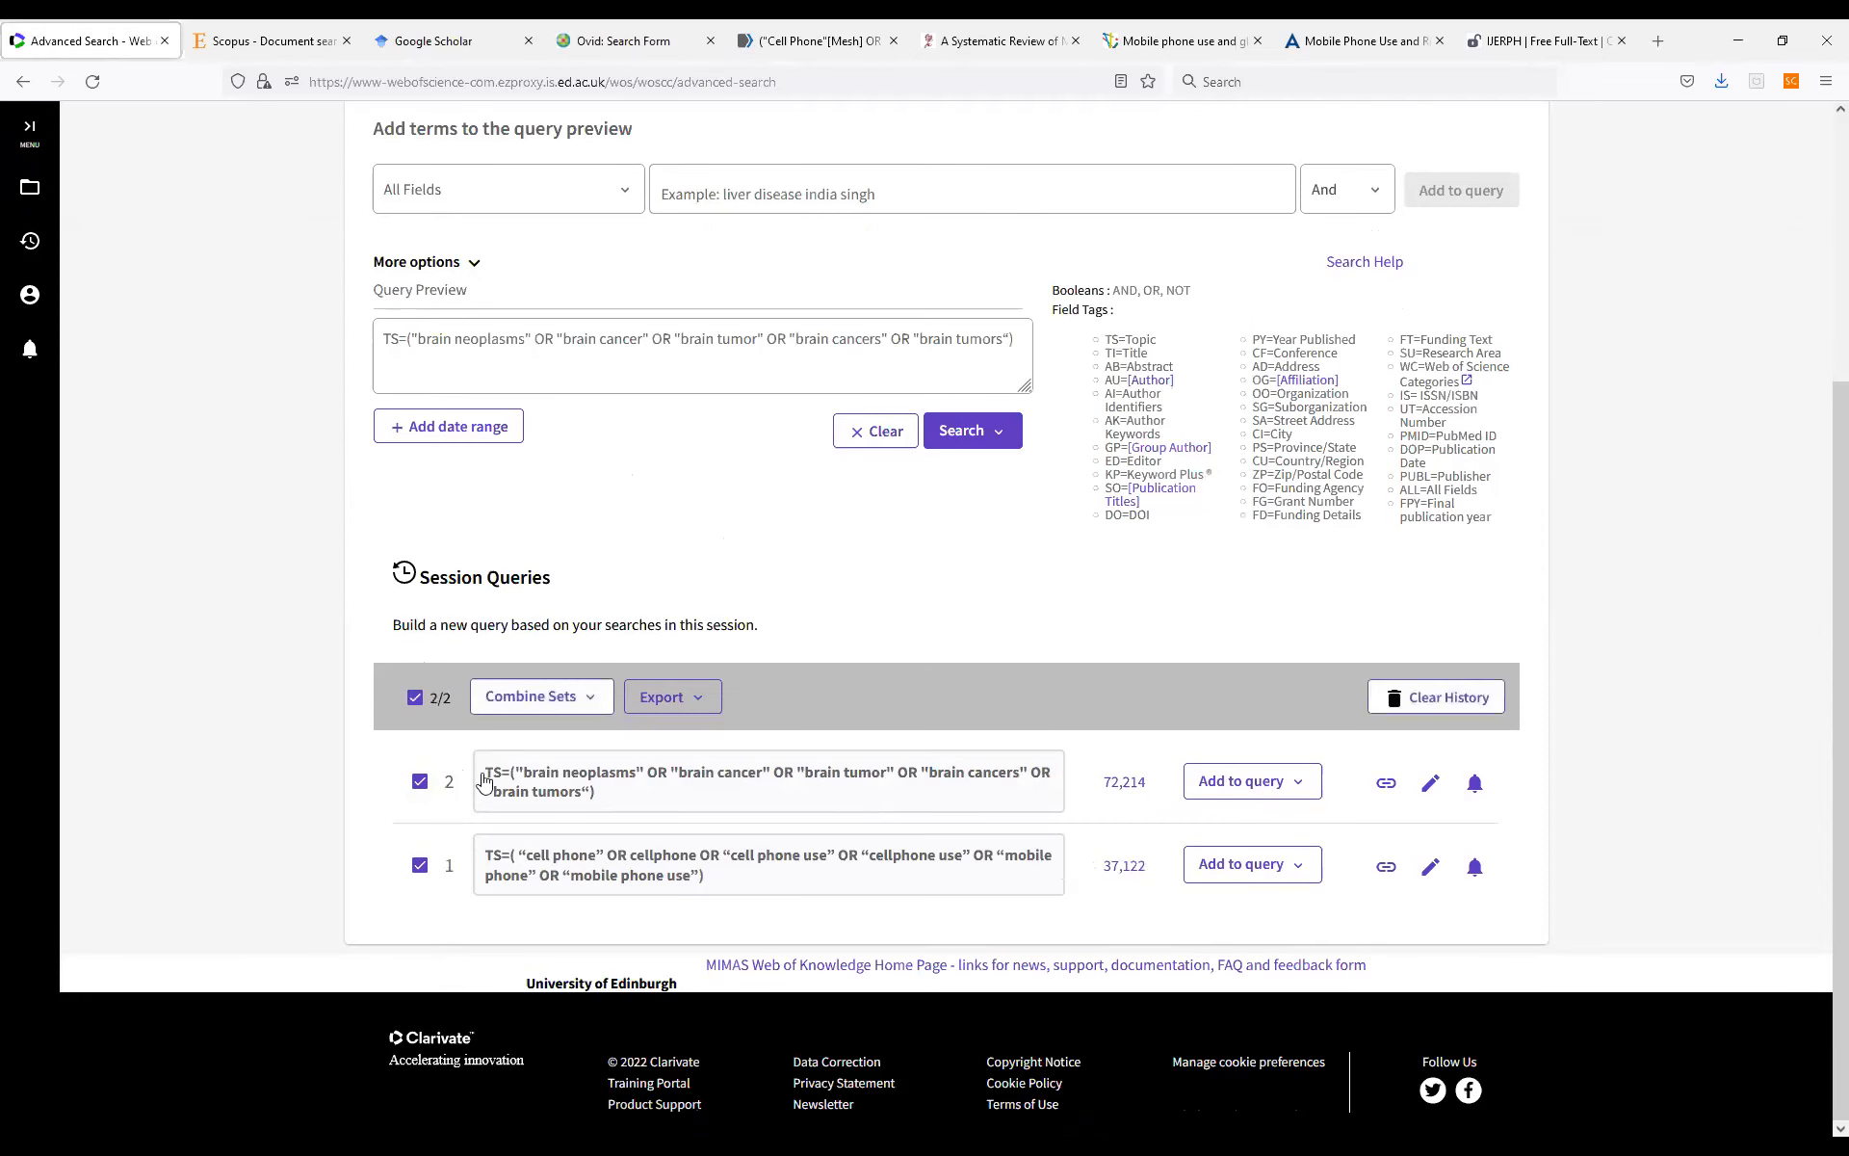
{"action": "left_click", "coordinate": [593, 700]}
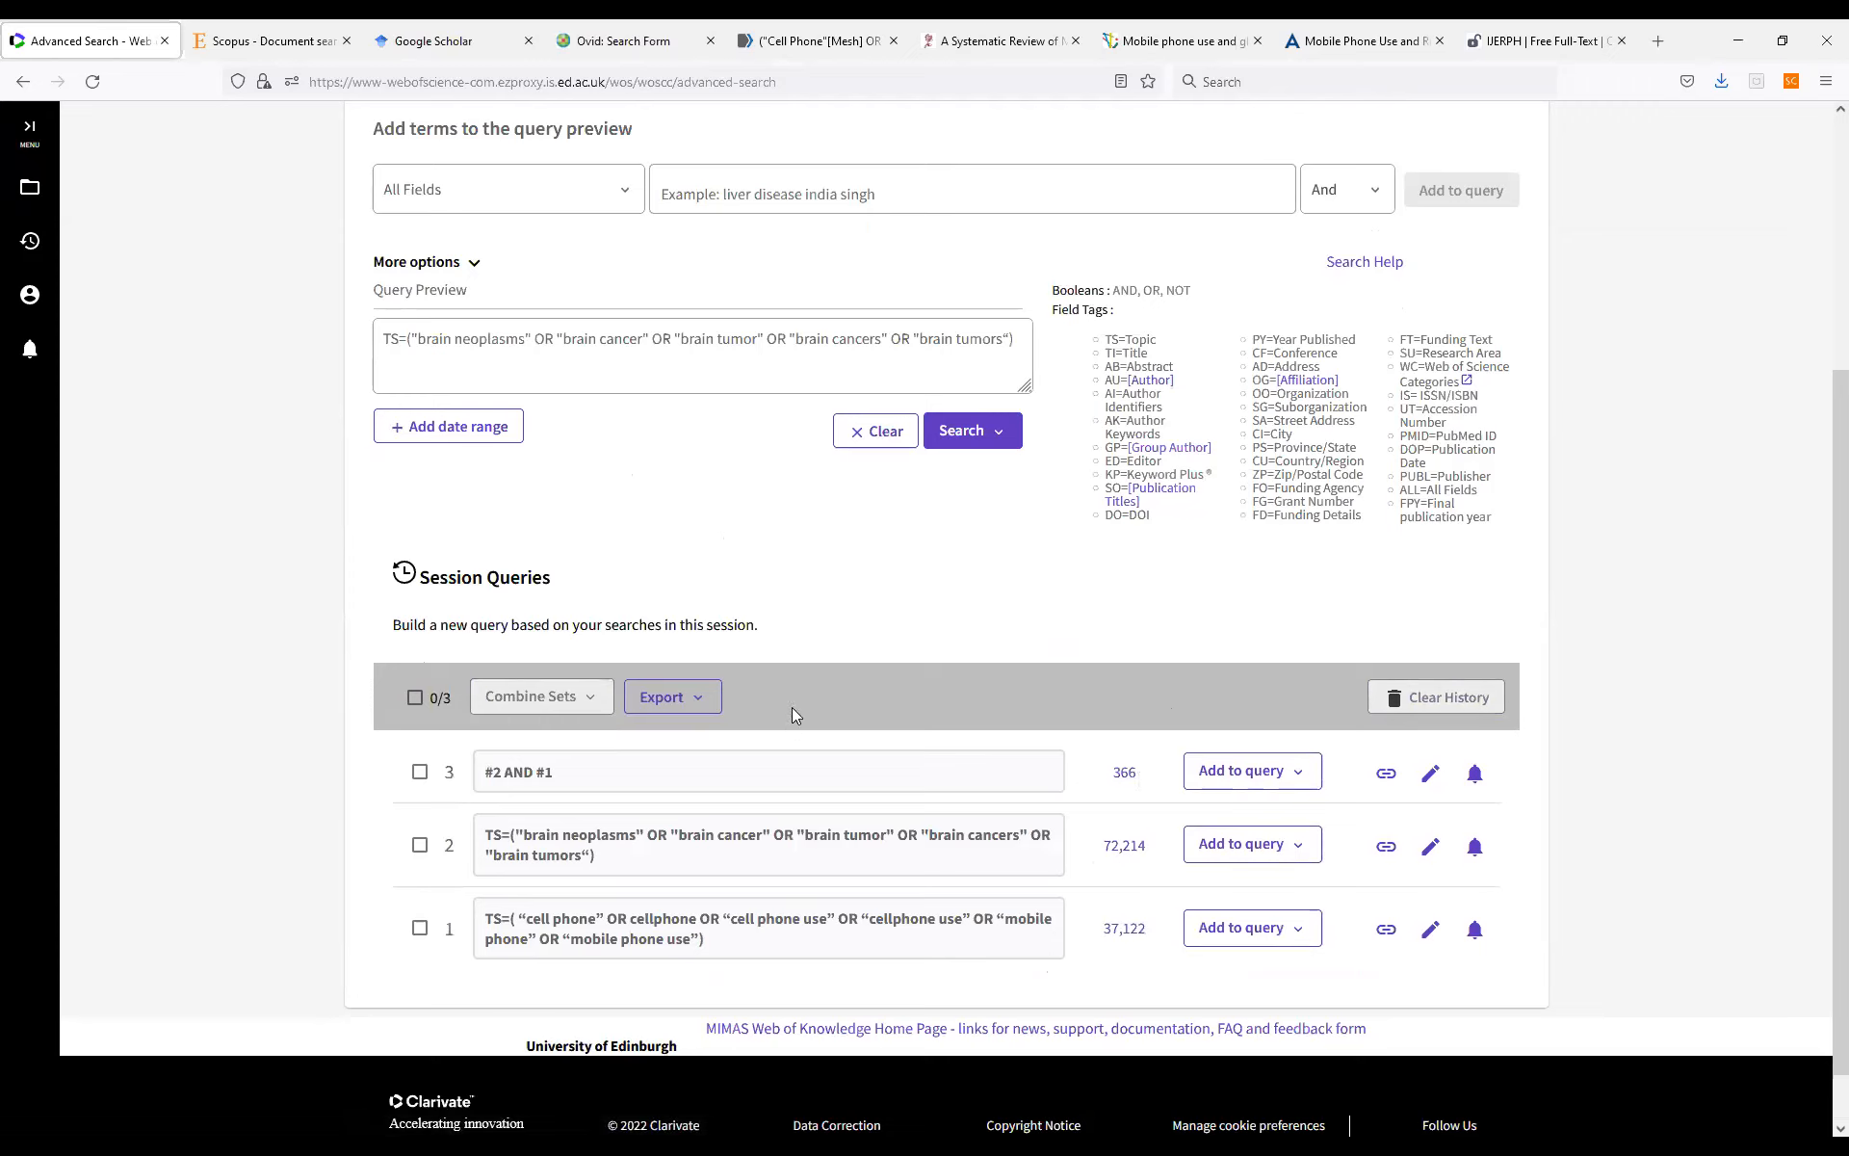
{"action": "left_click", "coordinate": [702, 700]}
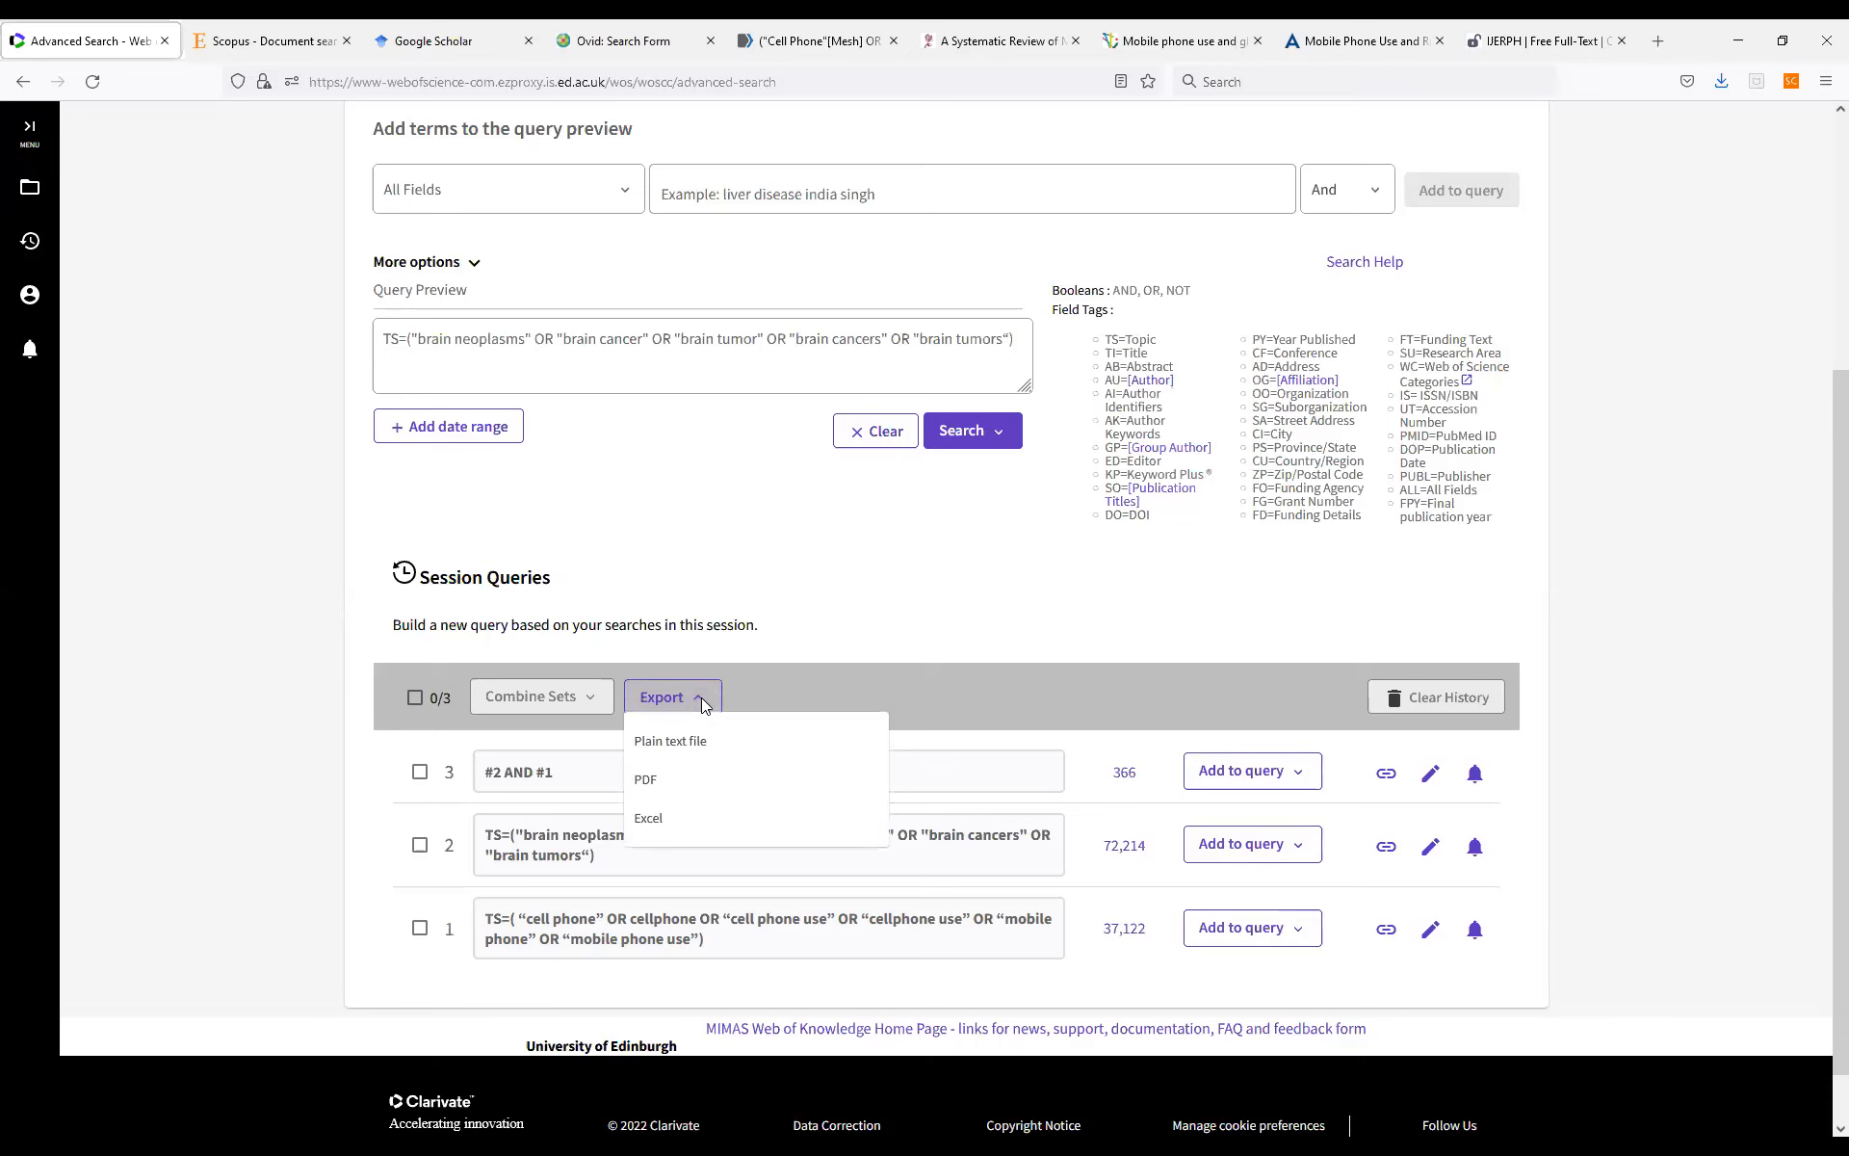
{"action": "left_click", "coordinate": [1125, 776]}
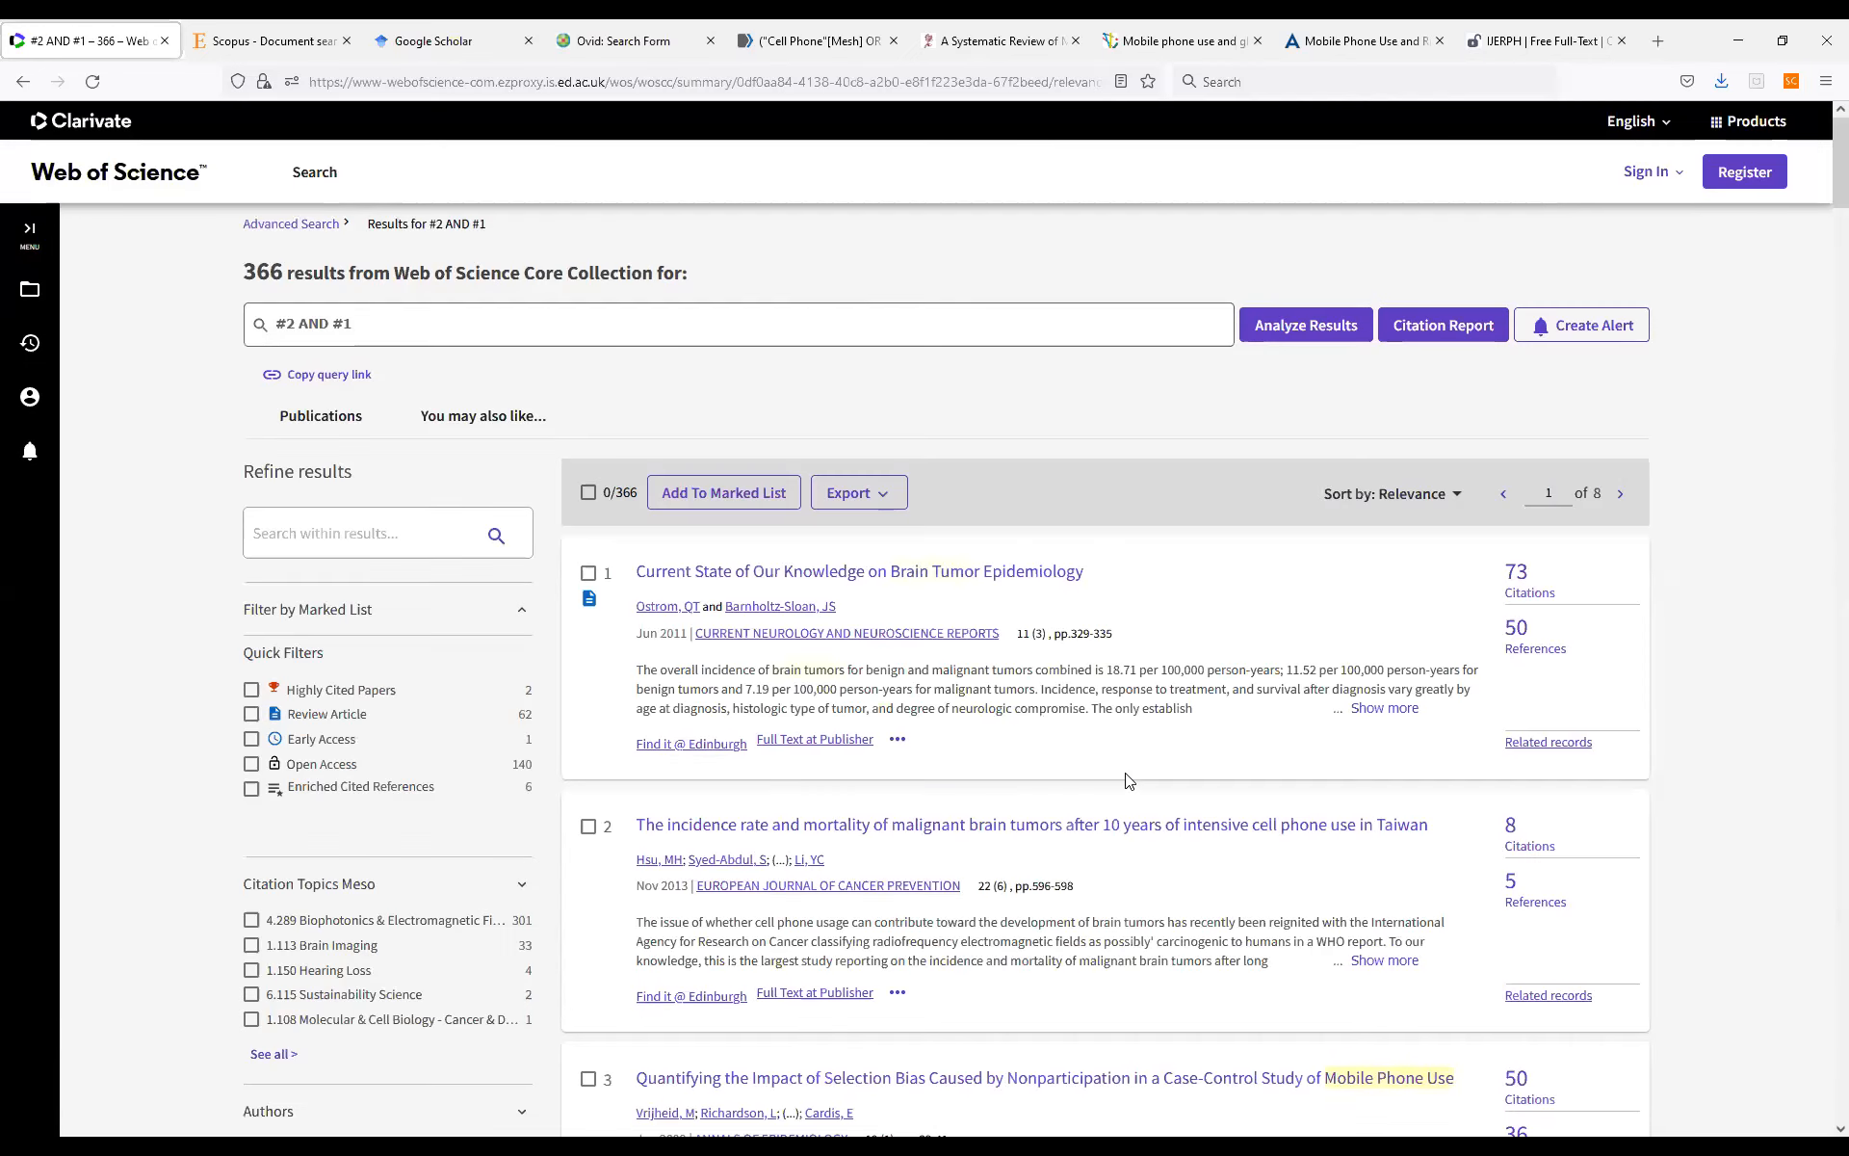
{"action": "left_click", "coordinate": [885, 501]}
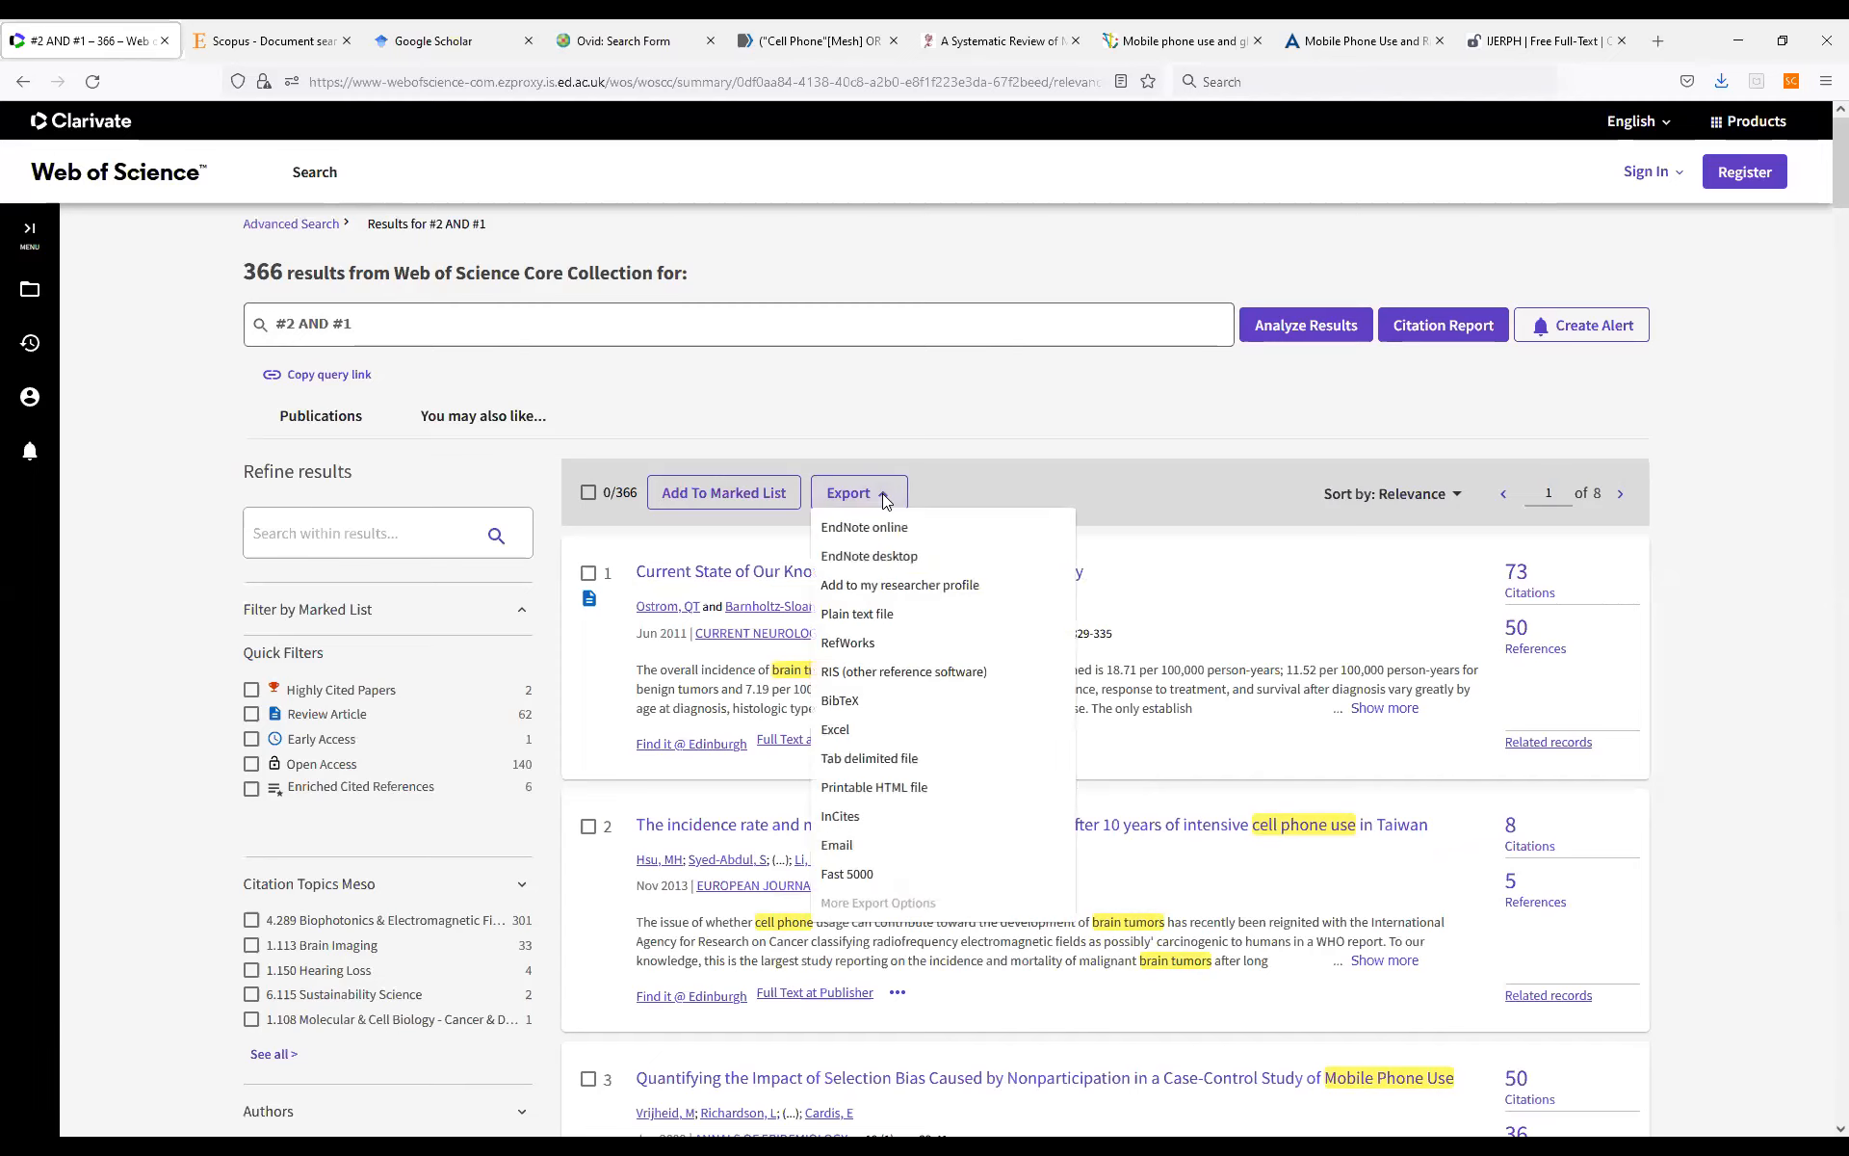
{"action": "left_click", "coordinate": [586, 495]}
{"action": "left_click", "coordinate": [587, 495]}
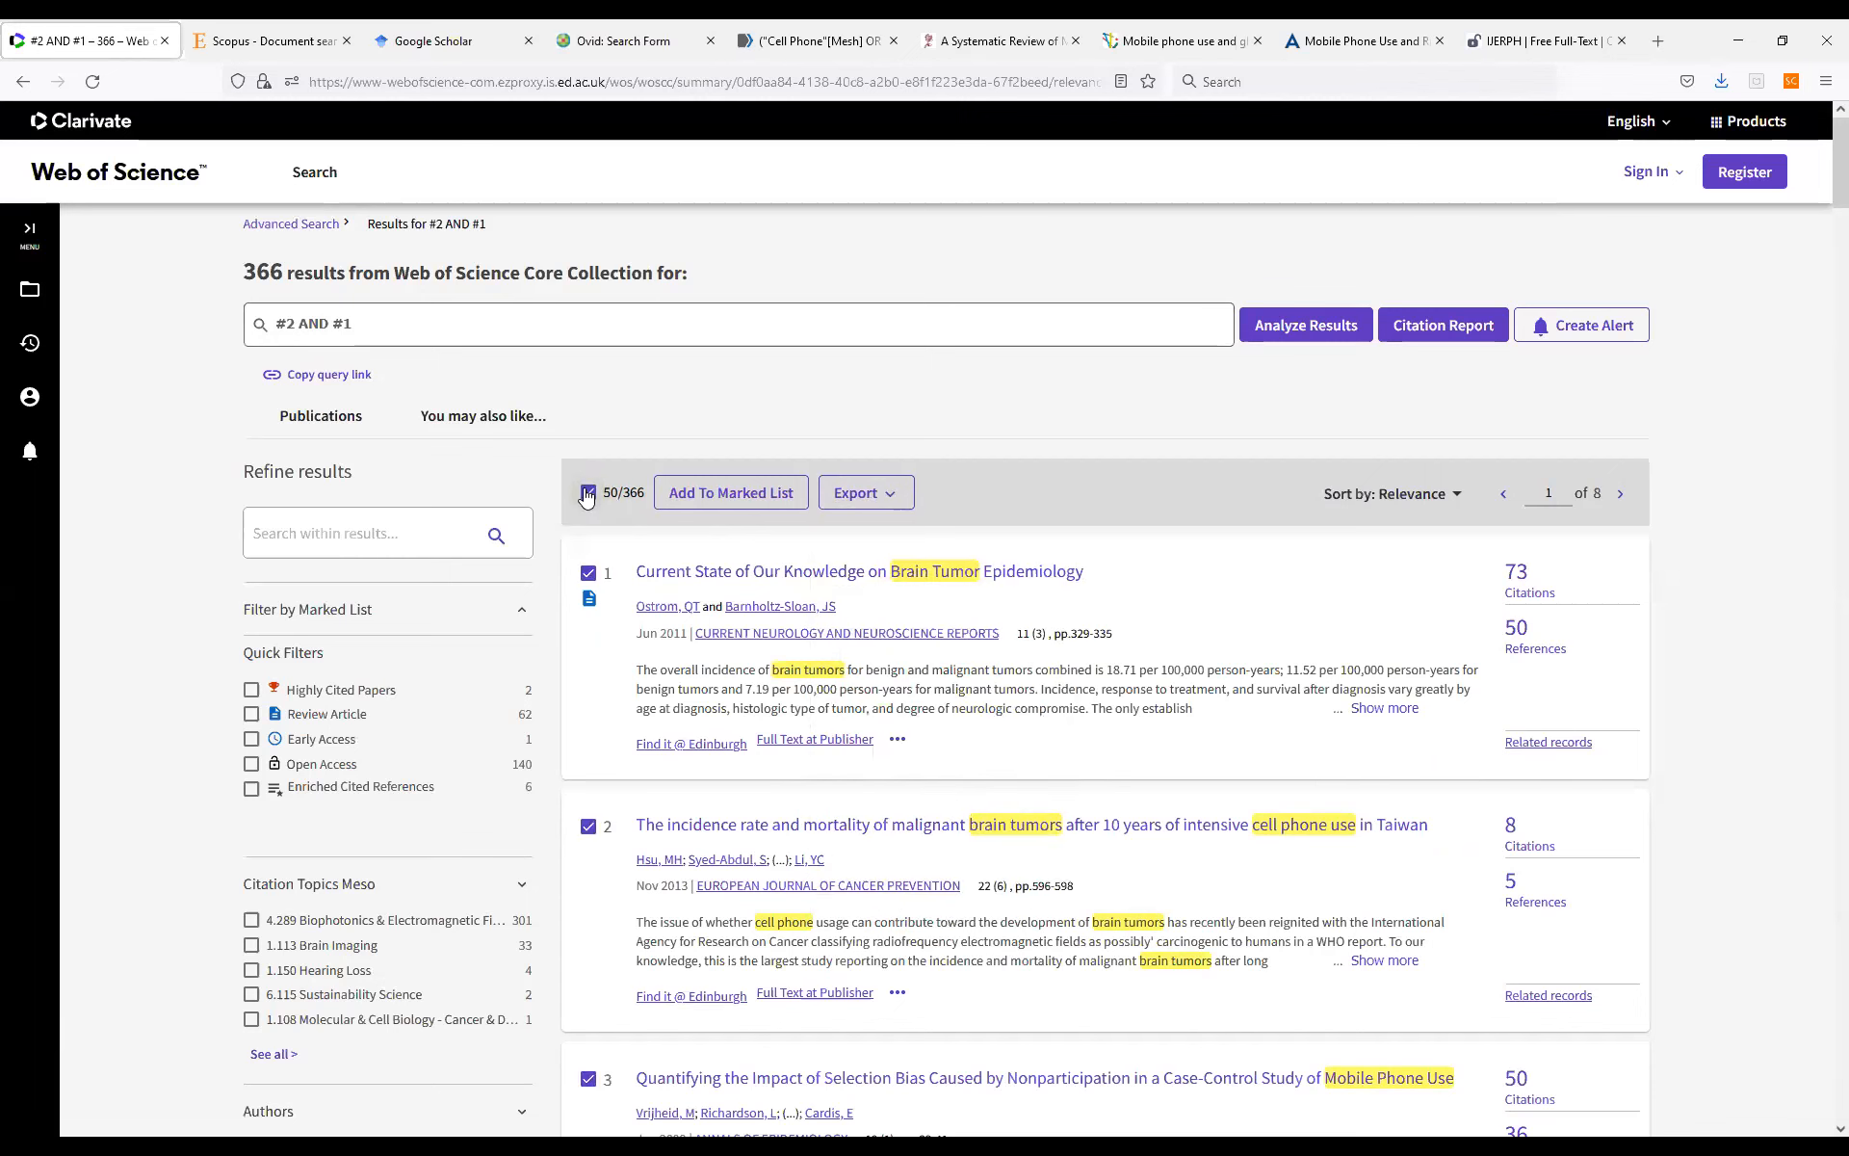
{"action": "left_click", "coordinate": [587, 496]}
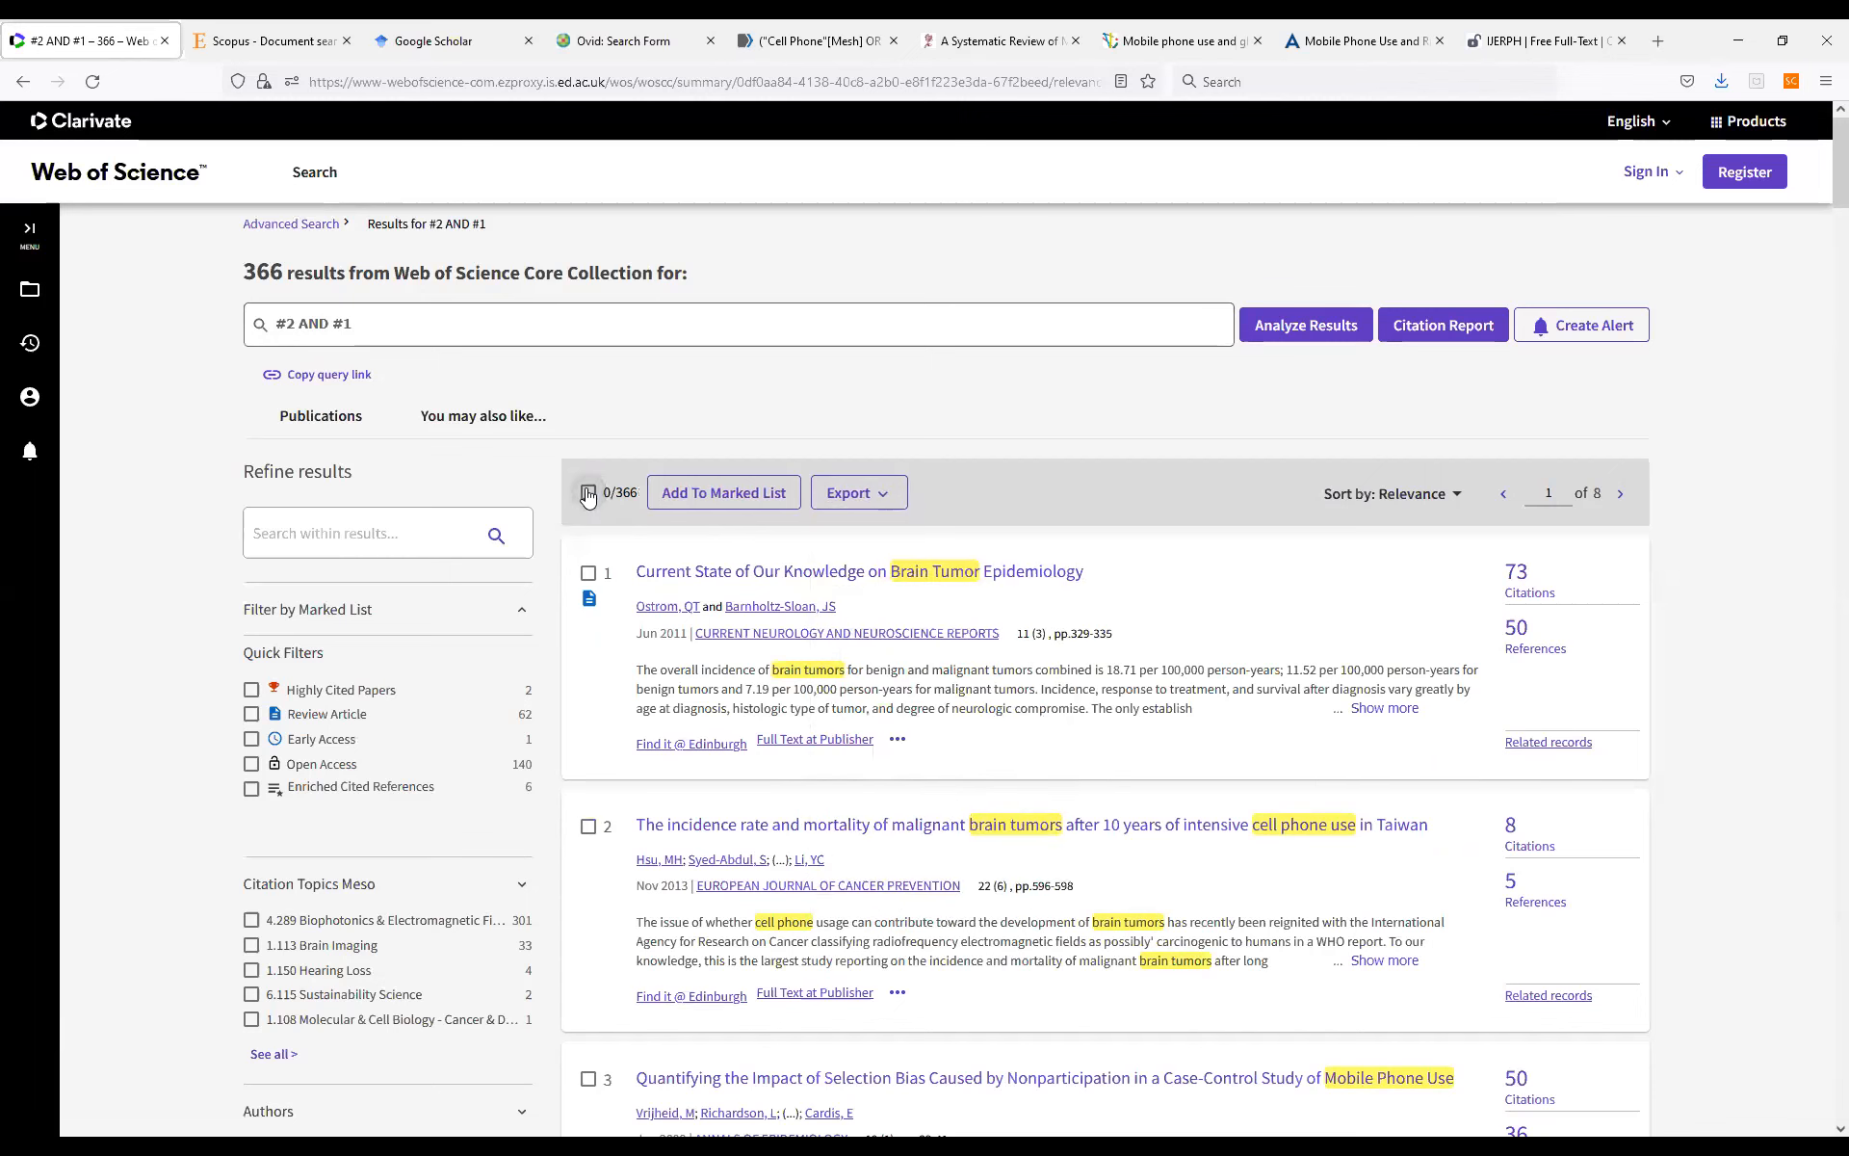
Export records 1 to 366 of the combined search as an RIS file with Full Record content.
{"action": "left_click", "coordinate": [888, 497]}
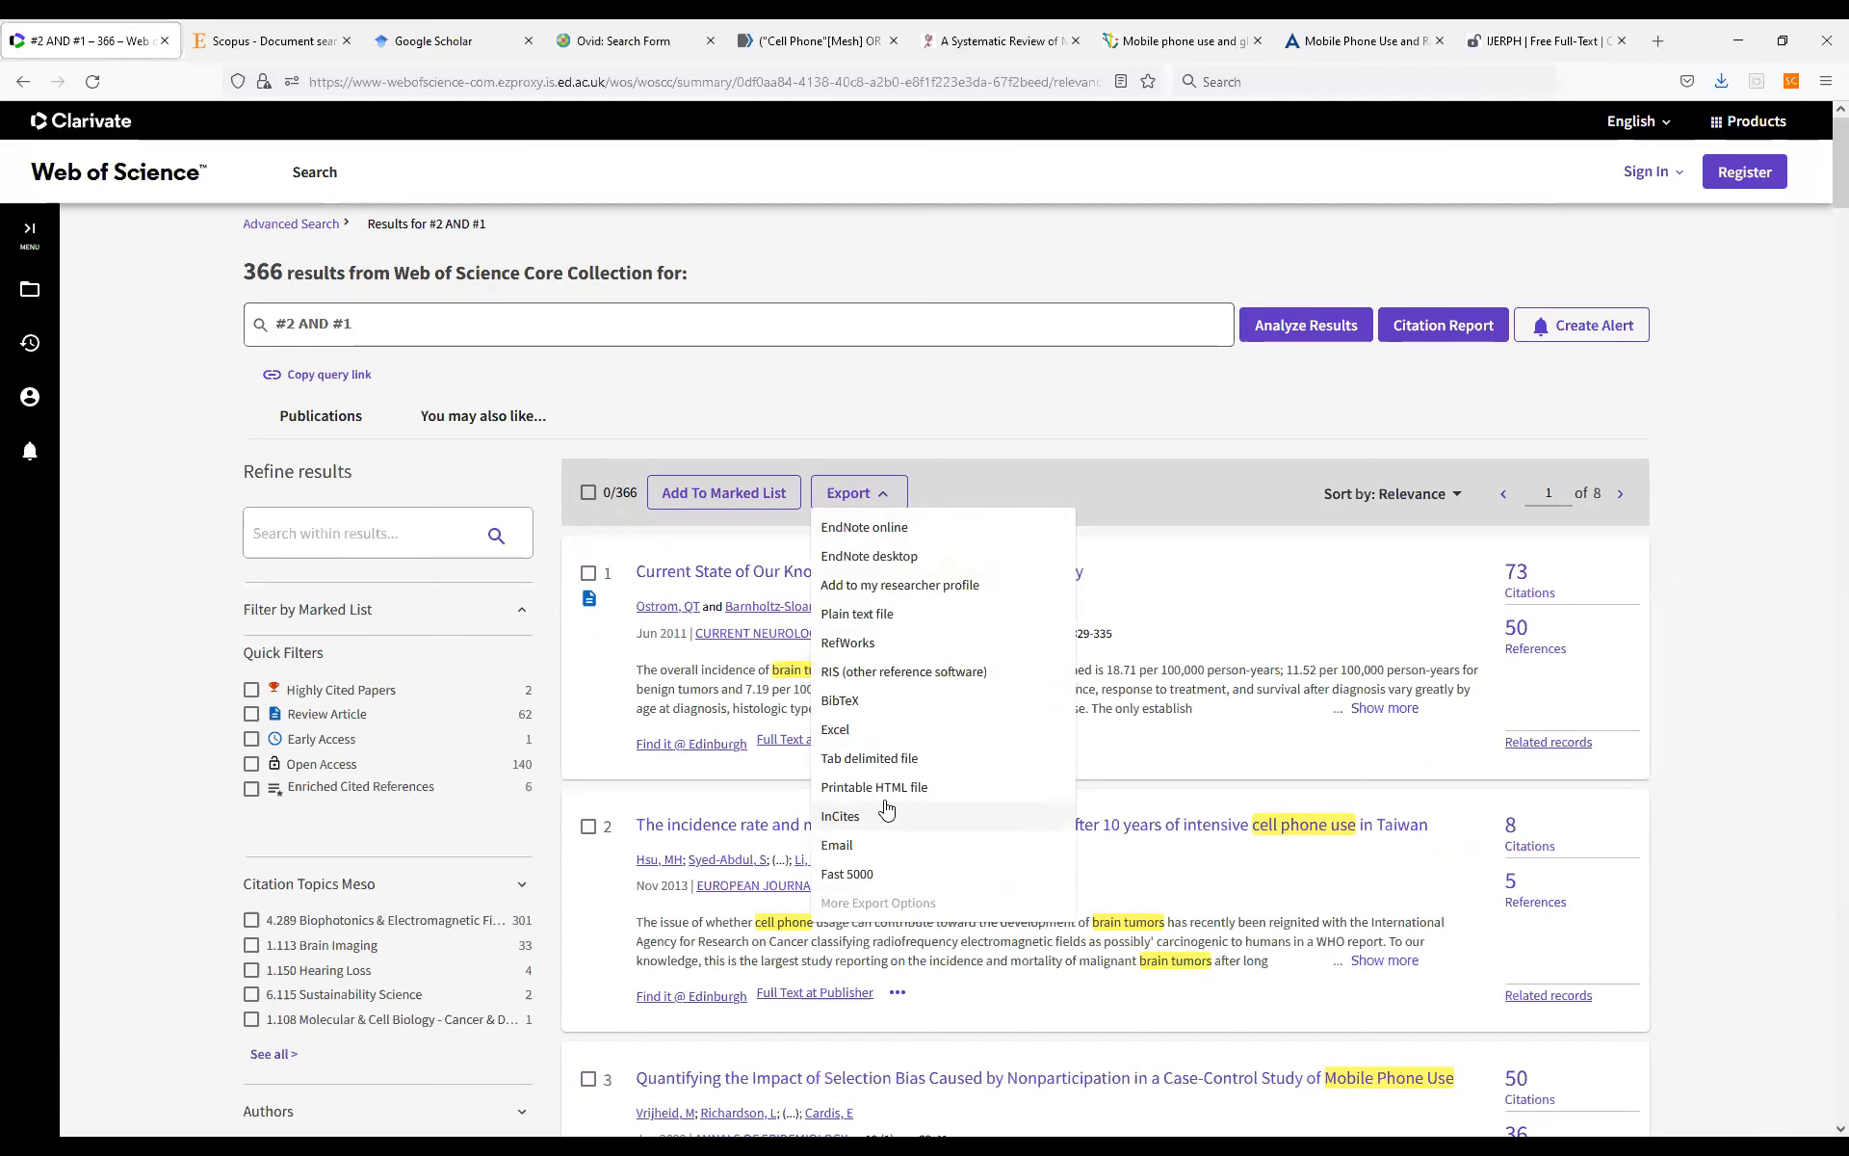
{"action": "left_click", "coordinate": [865, 672]}
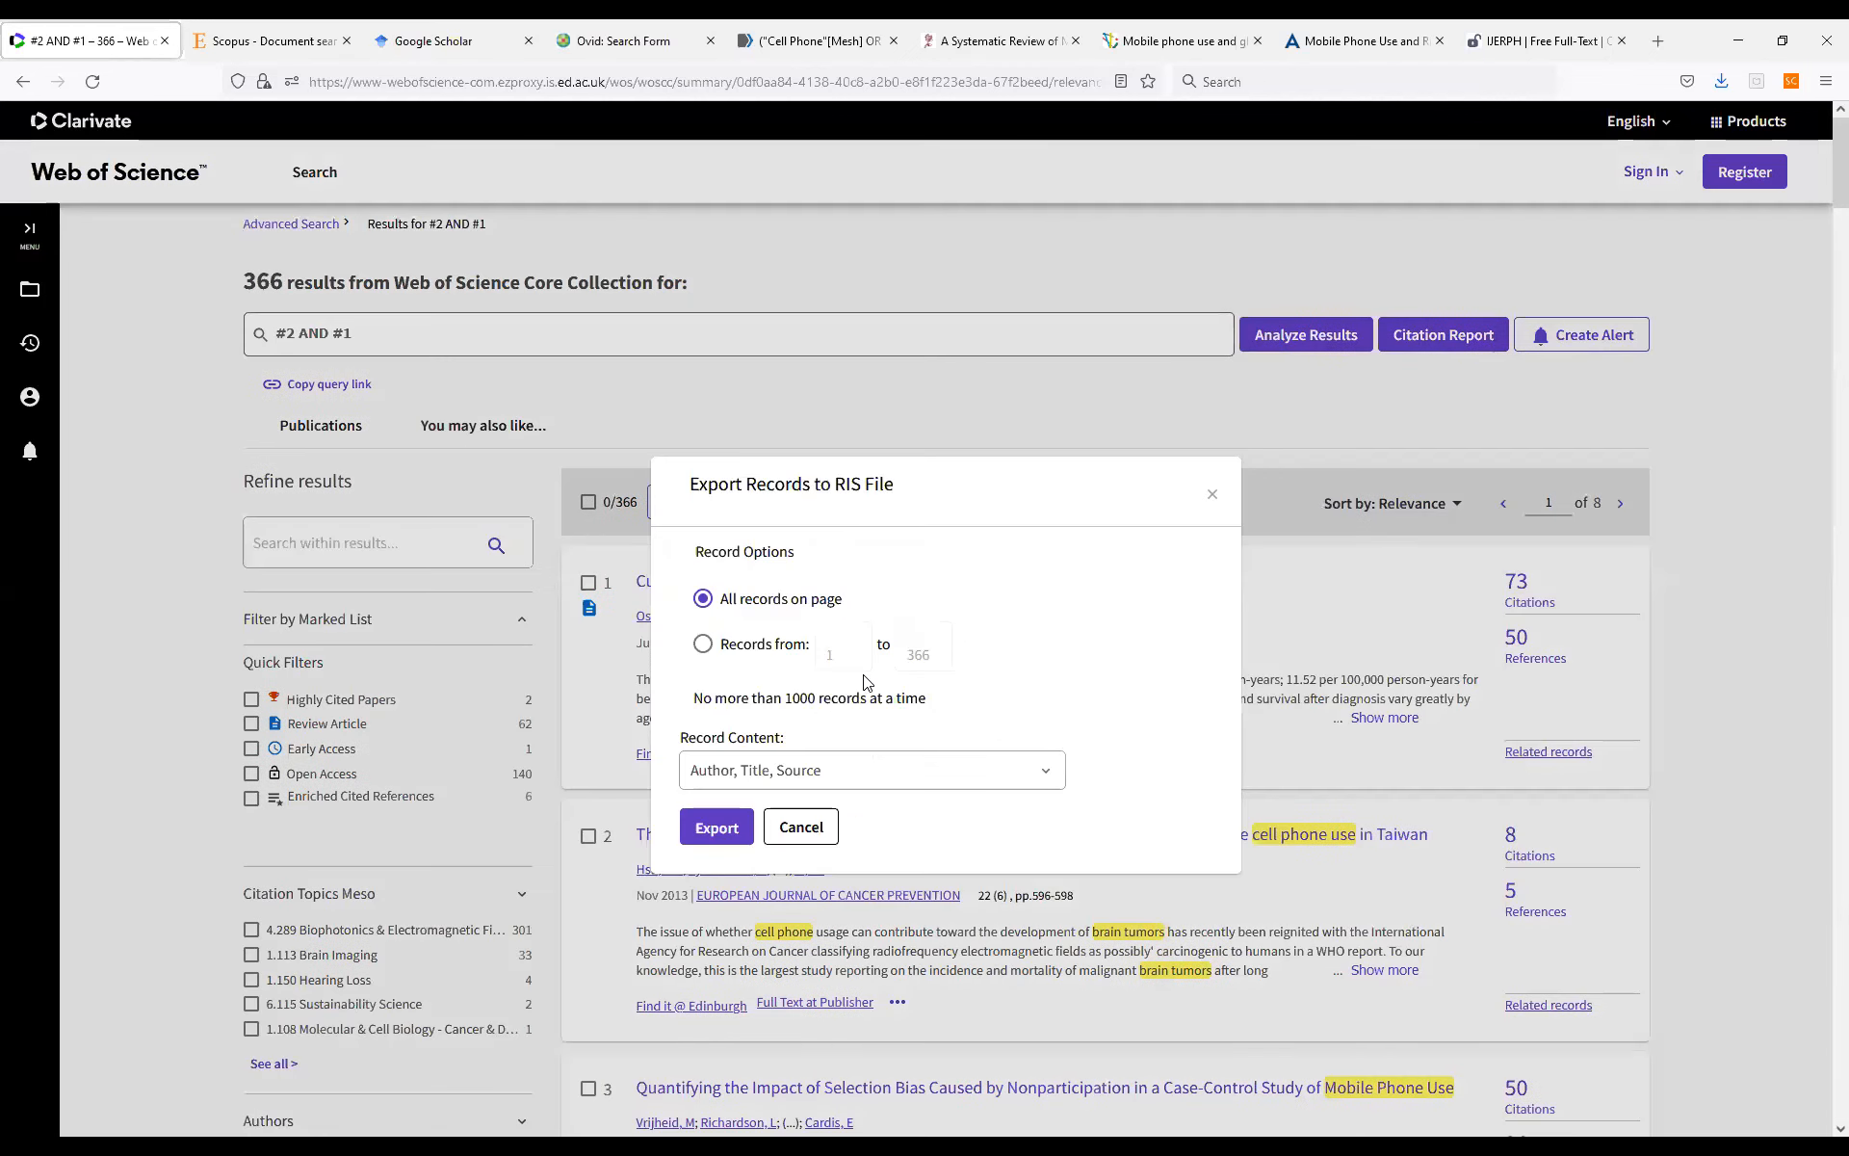
{"action": "left_click", "coordinate": [703, 644]}
{"action": "left_click", "coordinate": [1031, 784]}
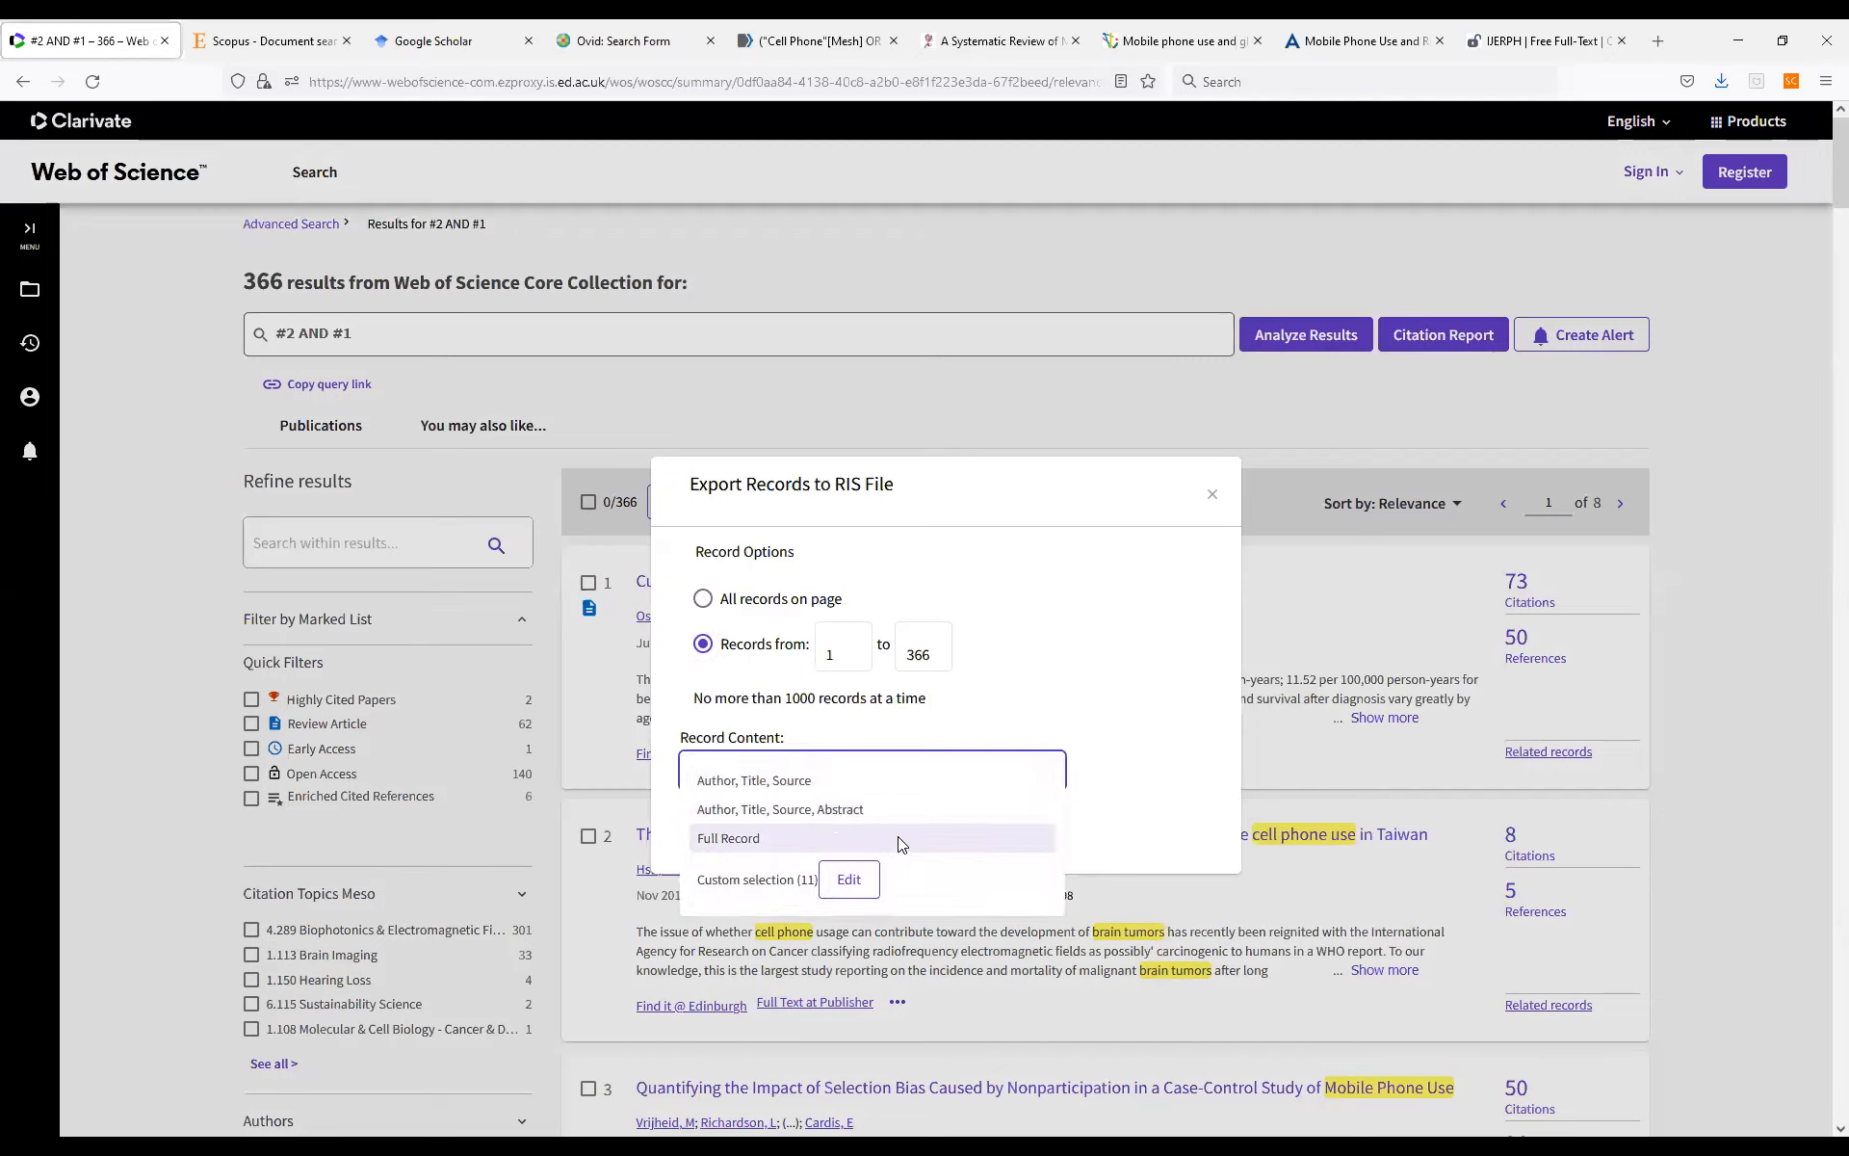
{"action": "left_click", "coordinate": [902, 840]}
{"action": "left_click", "coordinate": [714, 828]}
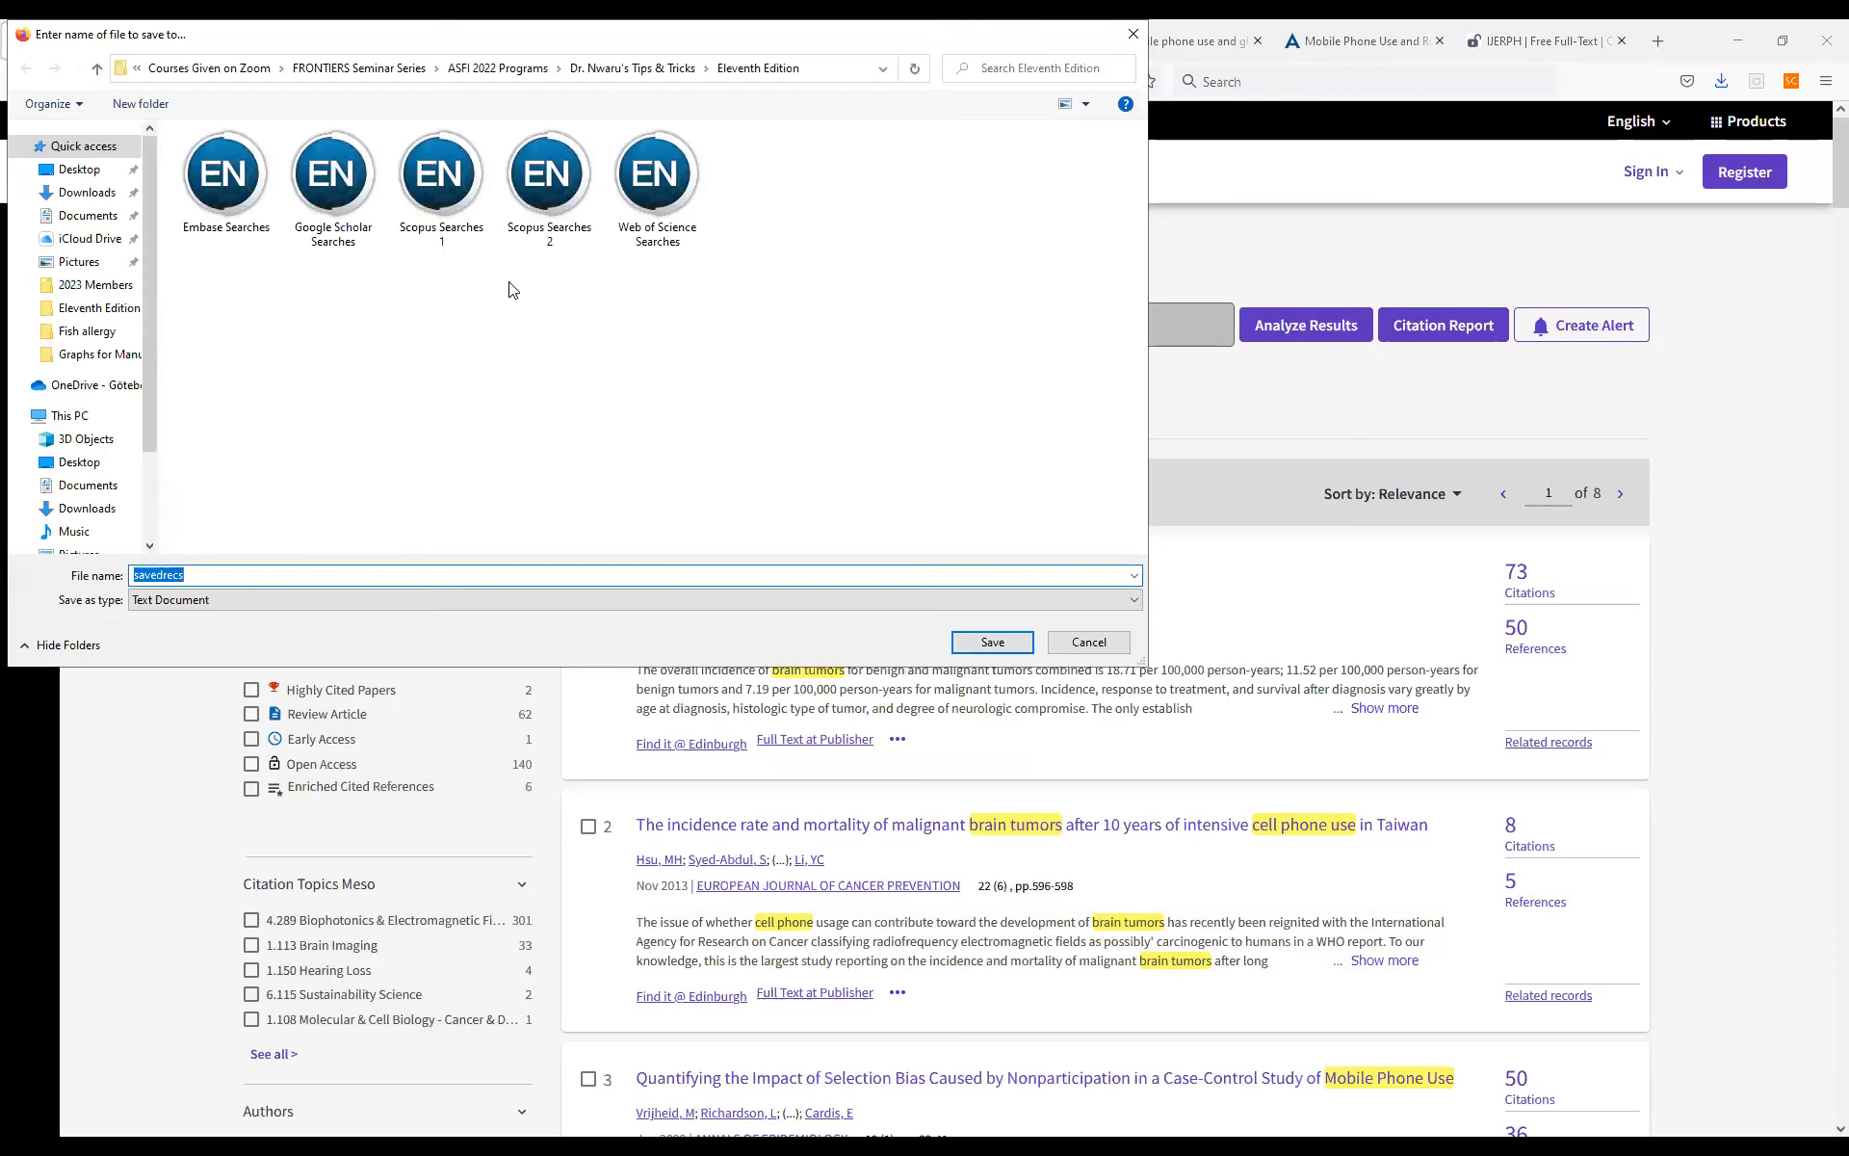
Save the export under the existing file name Web of Science Searches in the Eleventh Edition folder.
{"action": "left_click", "coordinate": [655, 178]}
{"action": "left_click", "coordinate": [975, 638]}
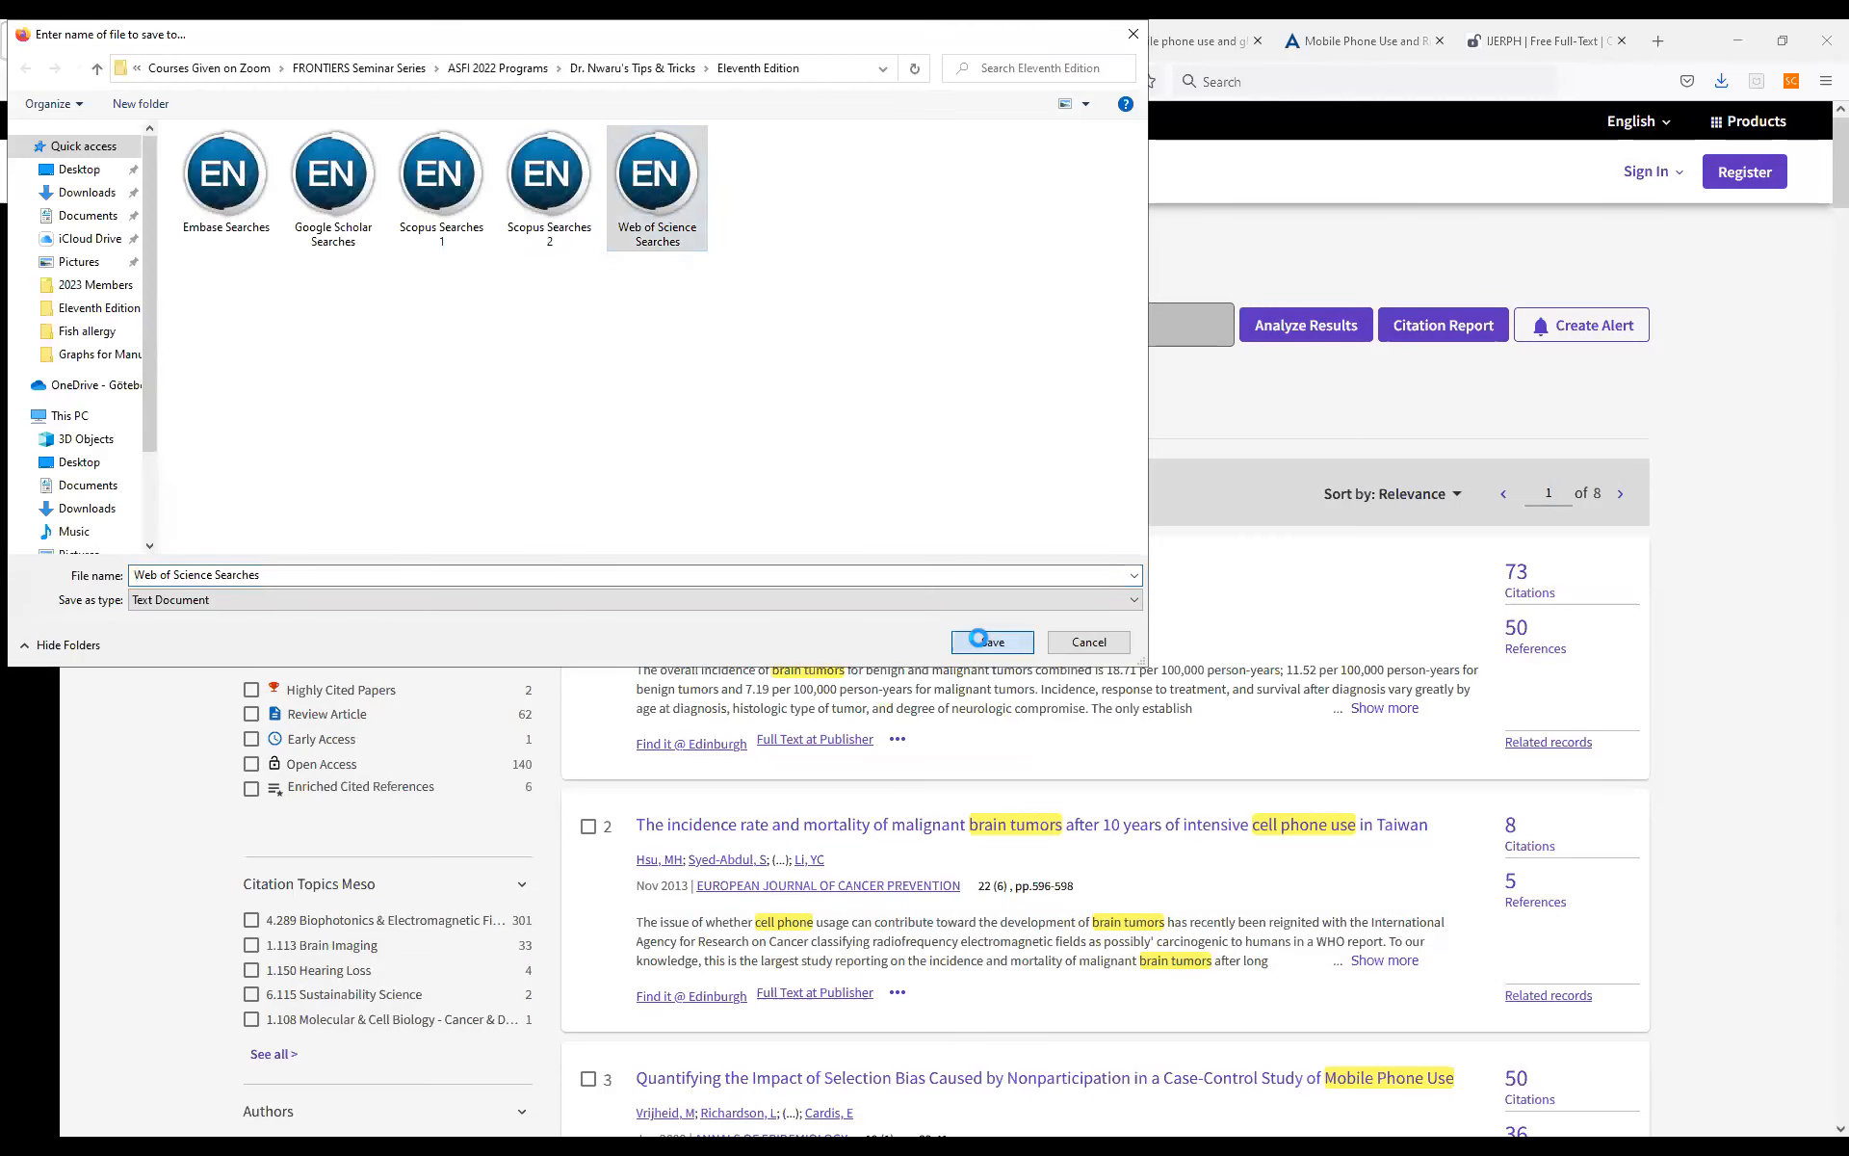
{"action": "left_click", "coordinate": [955, 589]}
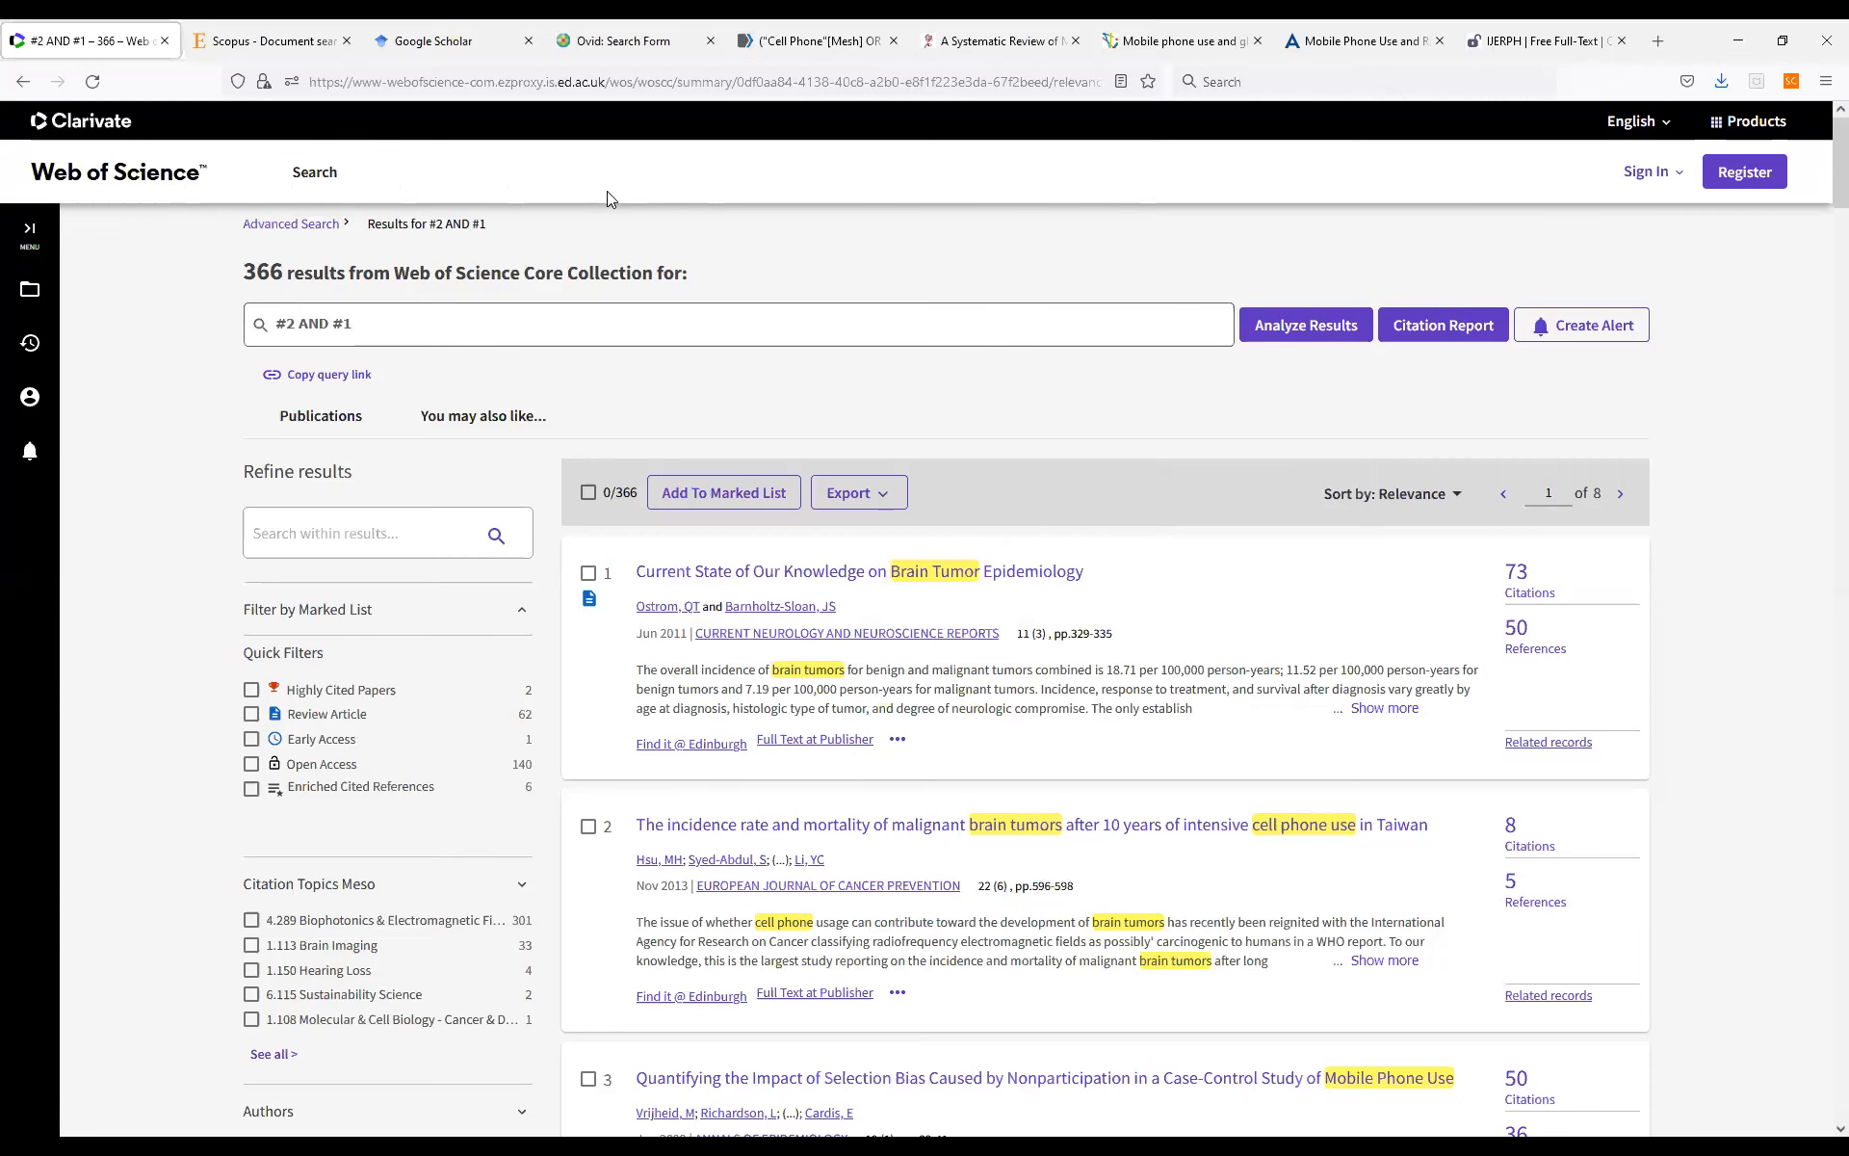
Switch to Scopus, reload it, return to the document search and look through the search history.
{"action": "left_click", "coordinate": [253, 40]}
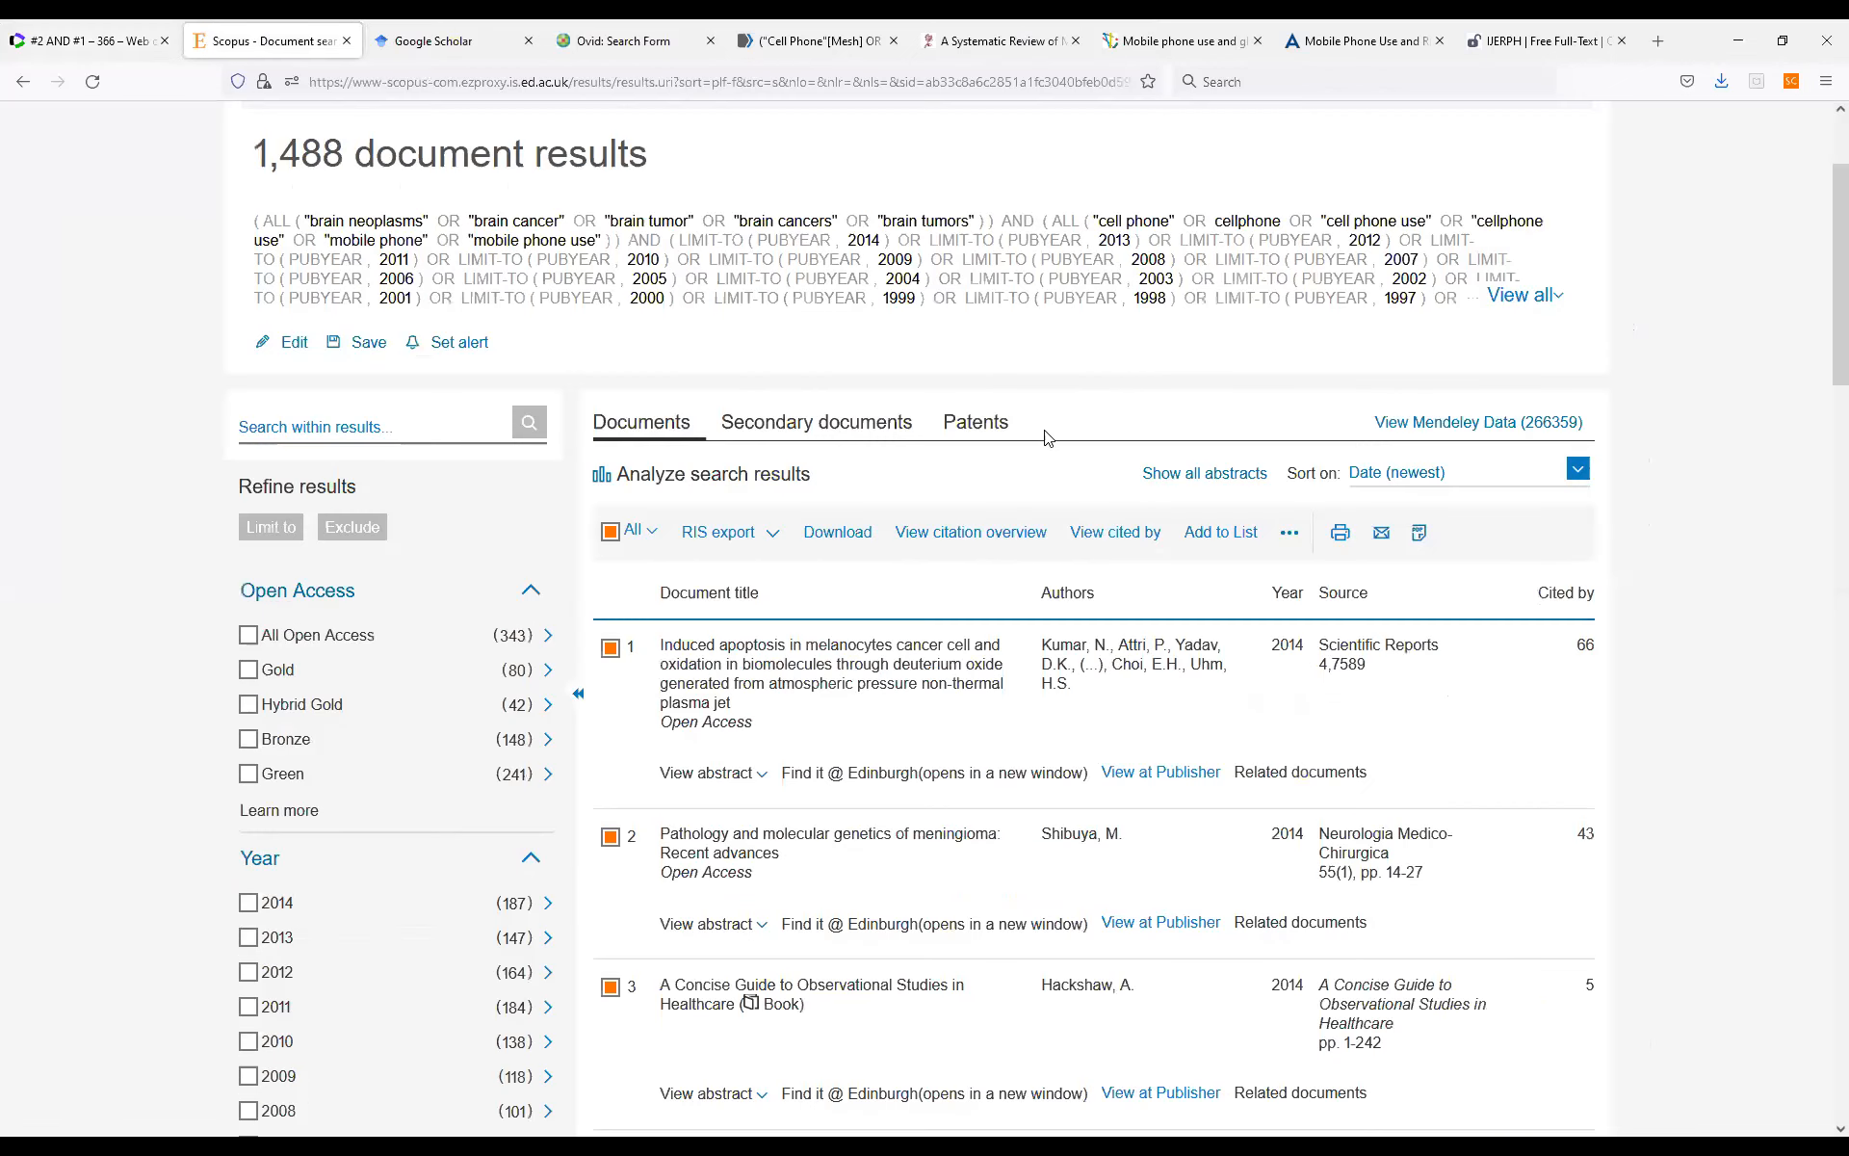
{"action": "scroll", "coordinate": [978, 458], "scroll_direction": "up", "scroll_amount": 3}
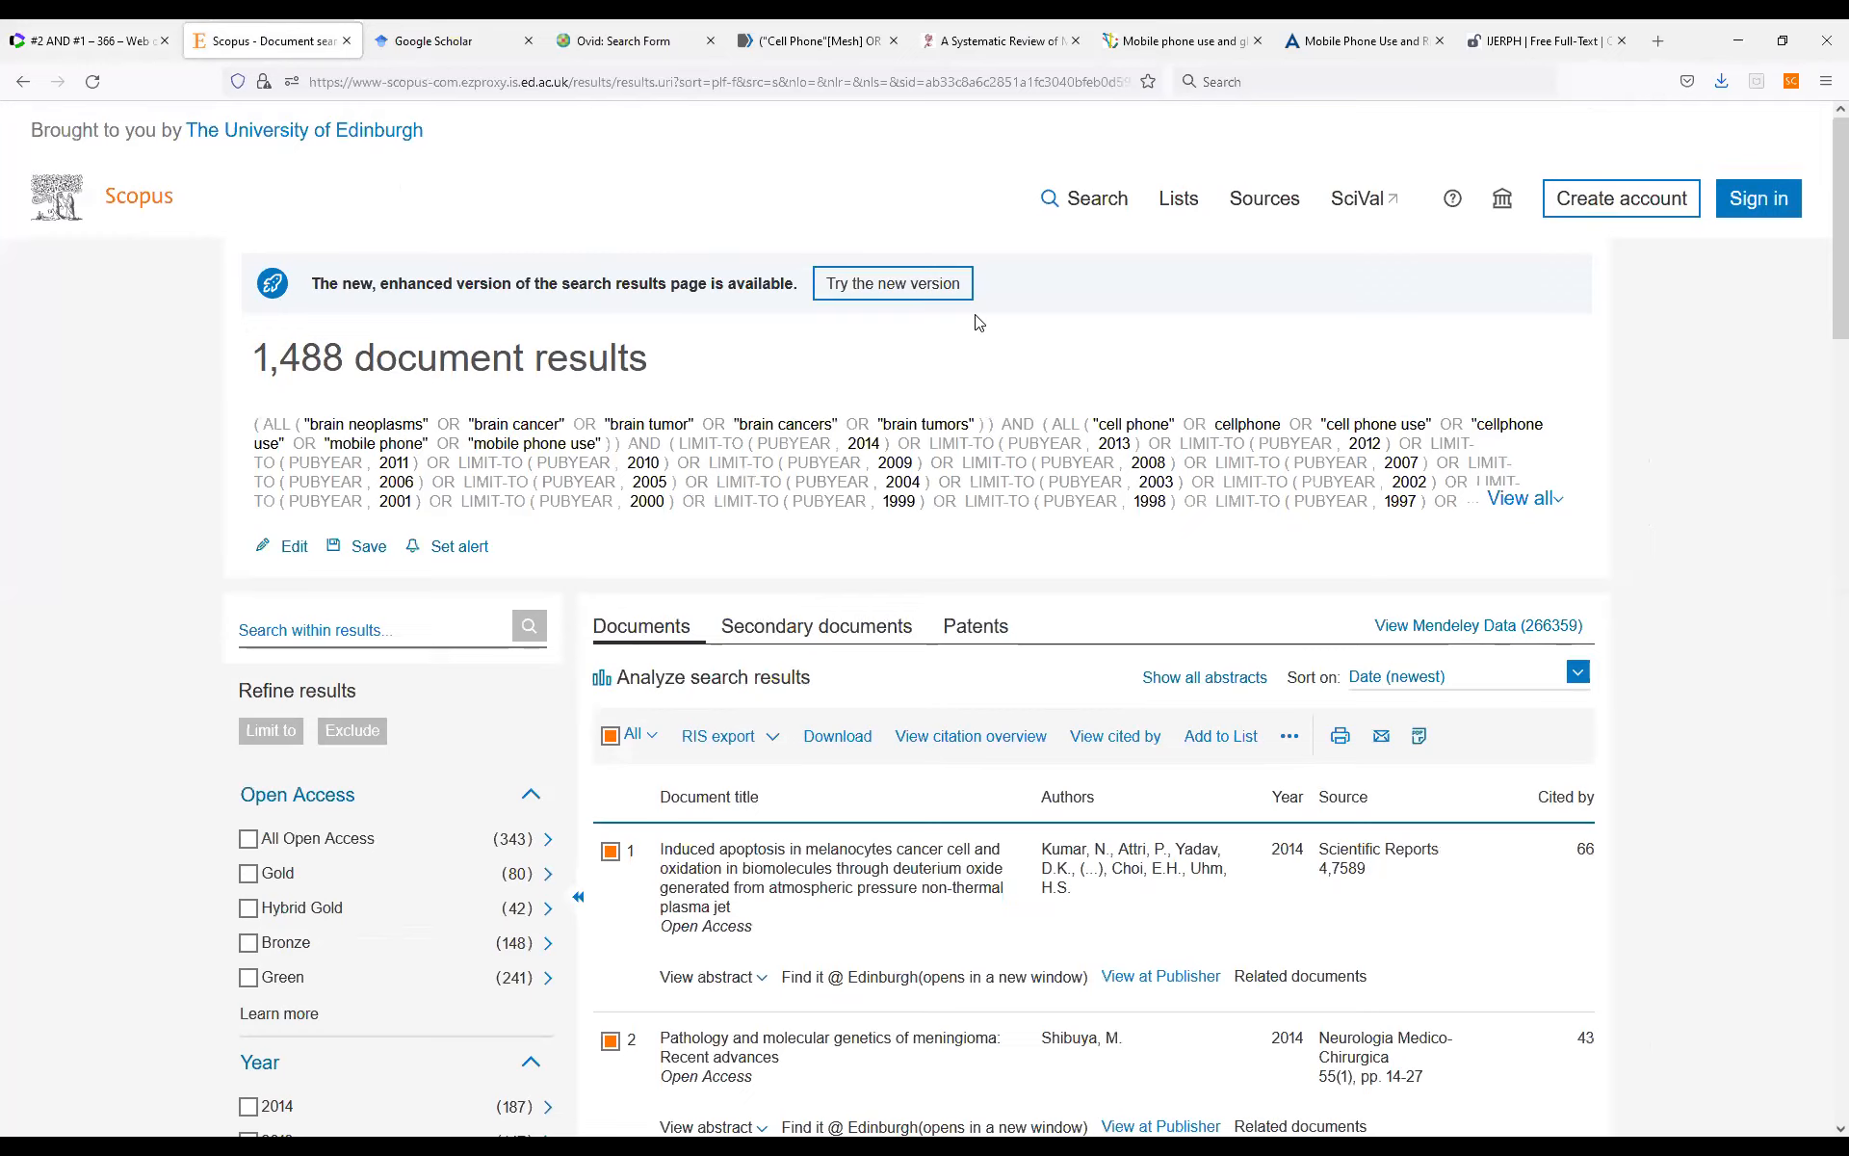
{"action": "left_click", "coordinate": [92, 82]}
{"action": "left_click", "coordinate": [1105, 211]}
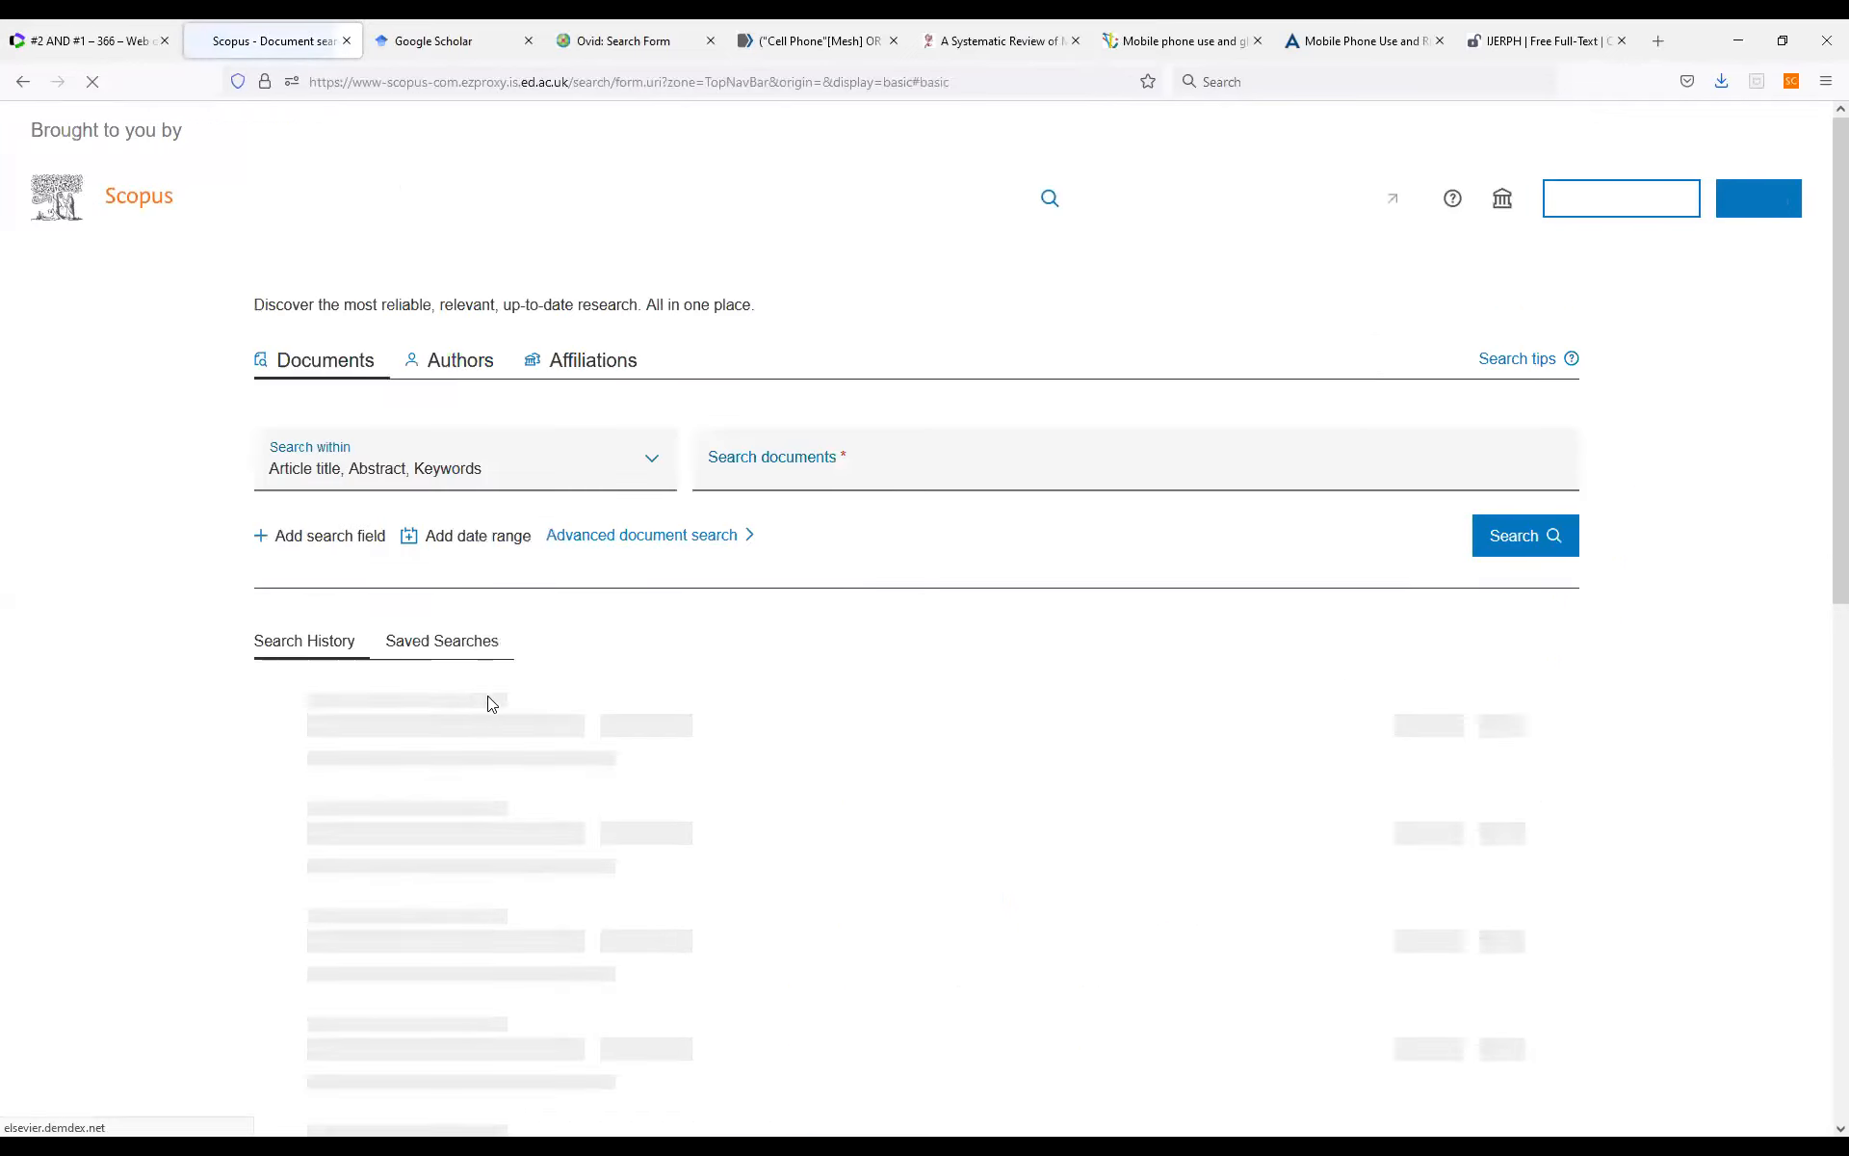
{"action": "scroll", "coordinate": [511, 673], "scroll_direction": "down", "scroll_amount": 2}
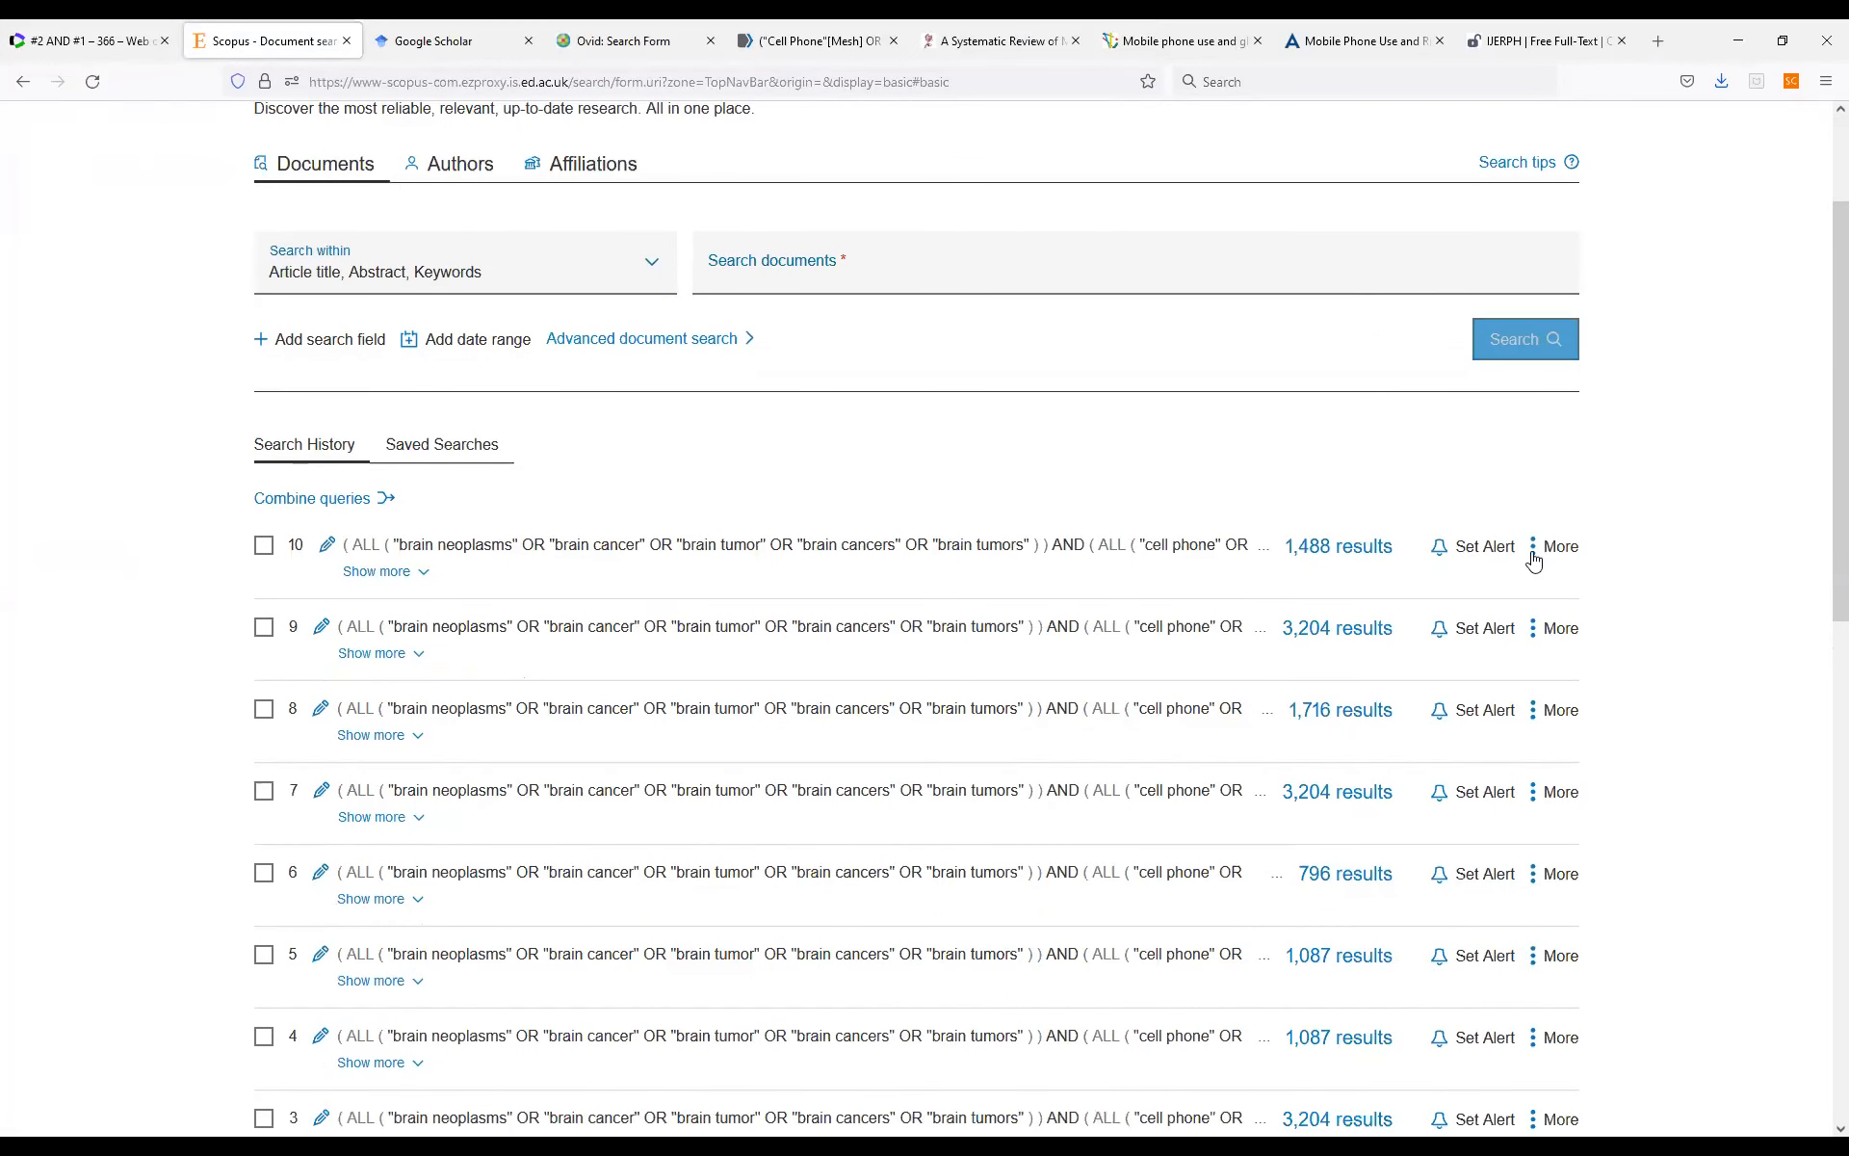
{"action": "scroll", "coordinate": [1534, 568], "scroll_direction": "down", "scroll_amount": 5}
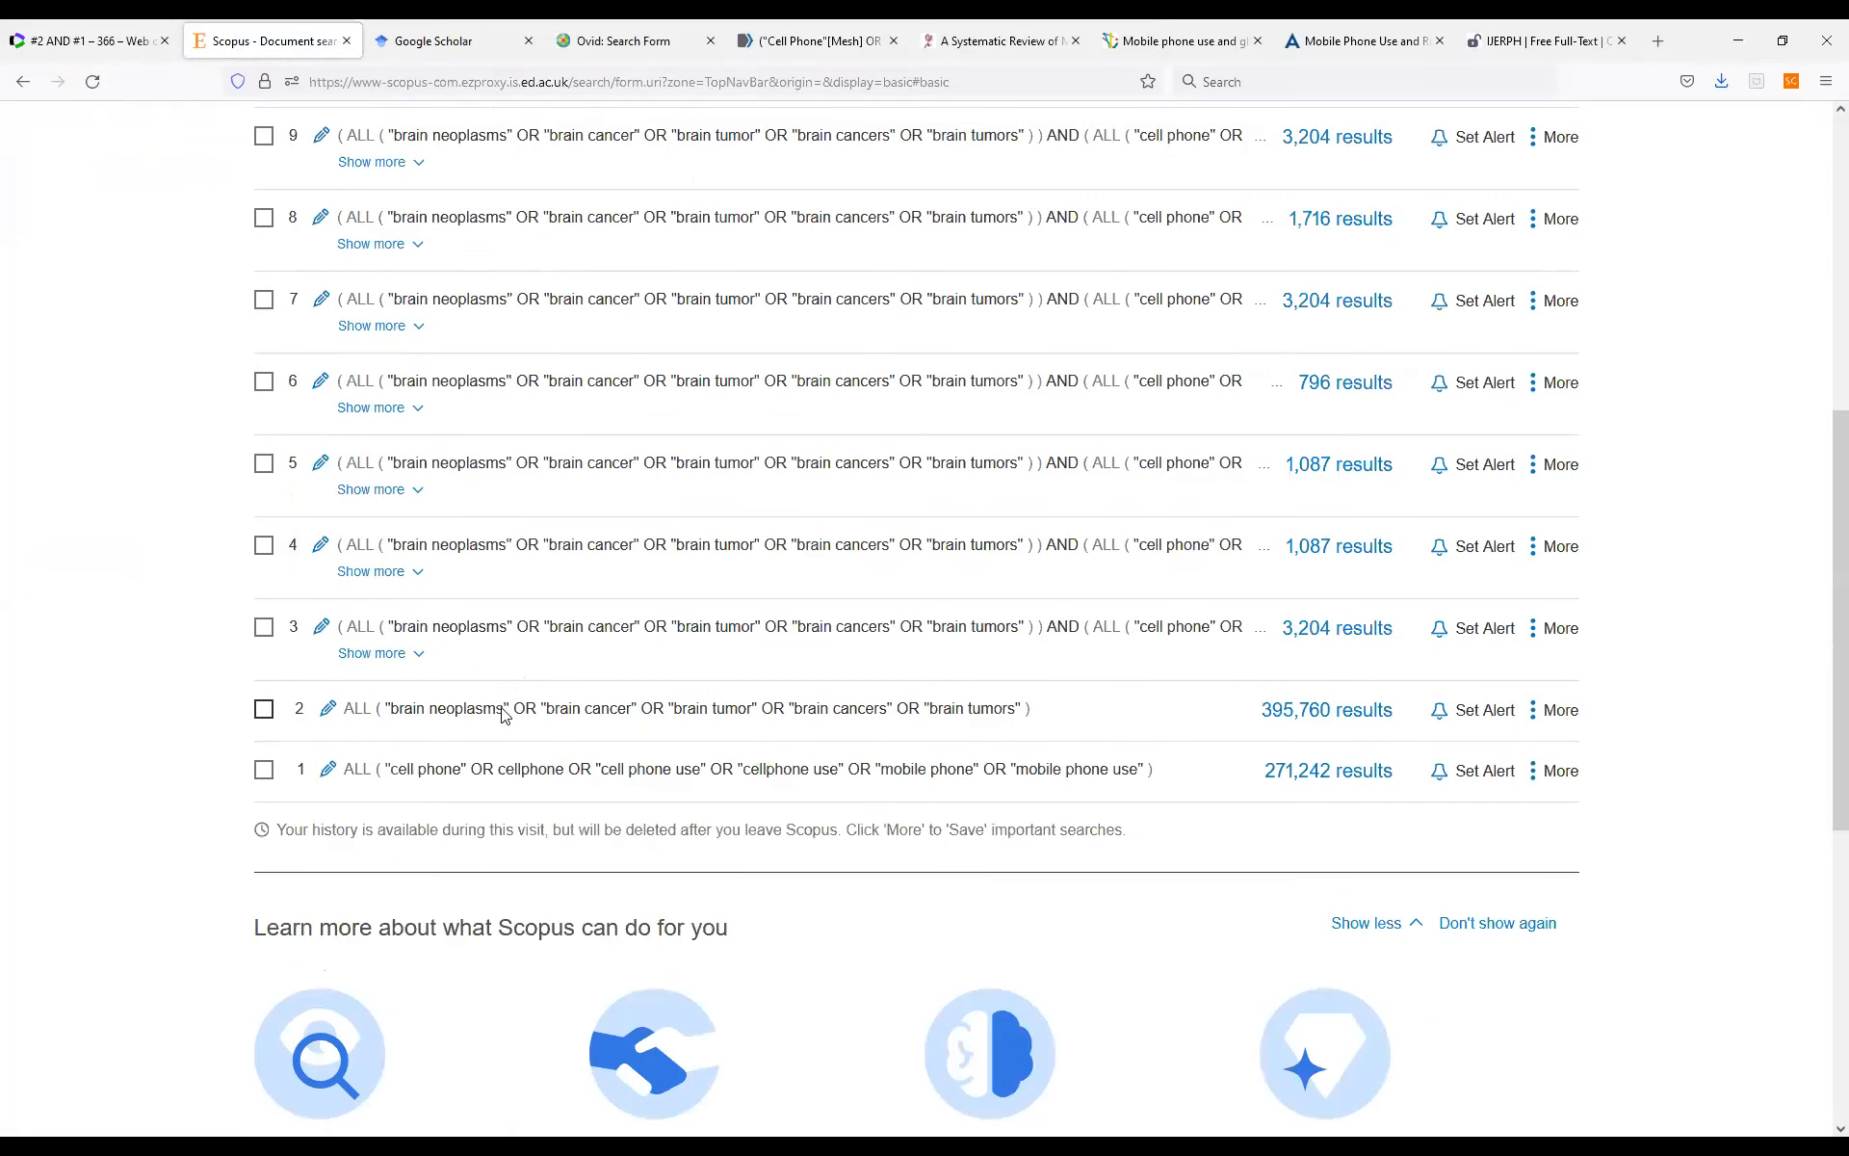
Return to the start of the Scopus document search page and open the advanced document search.
{"action": "scroll", "coordinate": [508, 710], "scroll_direction": "up", "scroll_amount": 2}
{"action": "scroll", "coordinate": [507, 710], "scroll_direction": "up", "scroll_amount": 2}
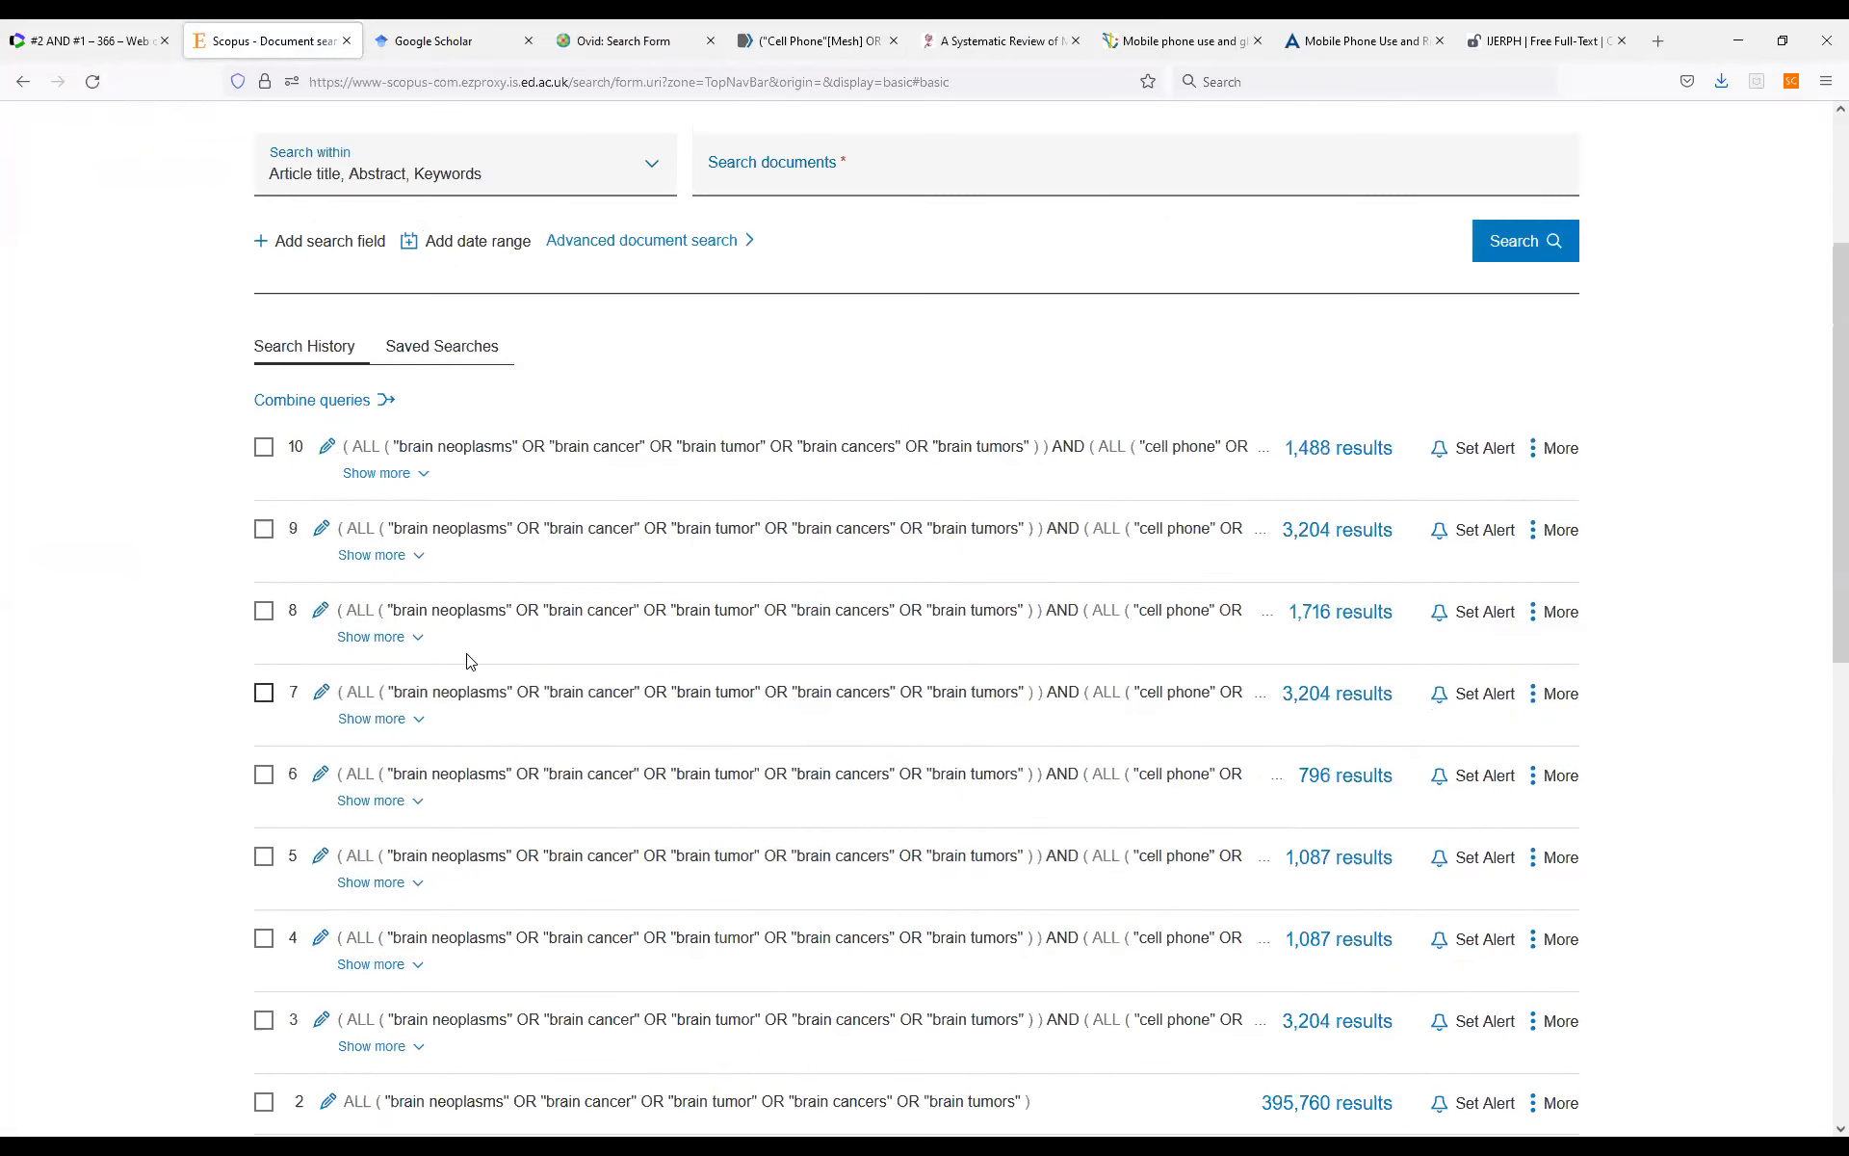
{"action": "scroll", "coordinate": [573, 432], "scroll_direction": "up", "scroll_amount": 3}
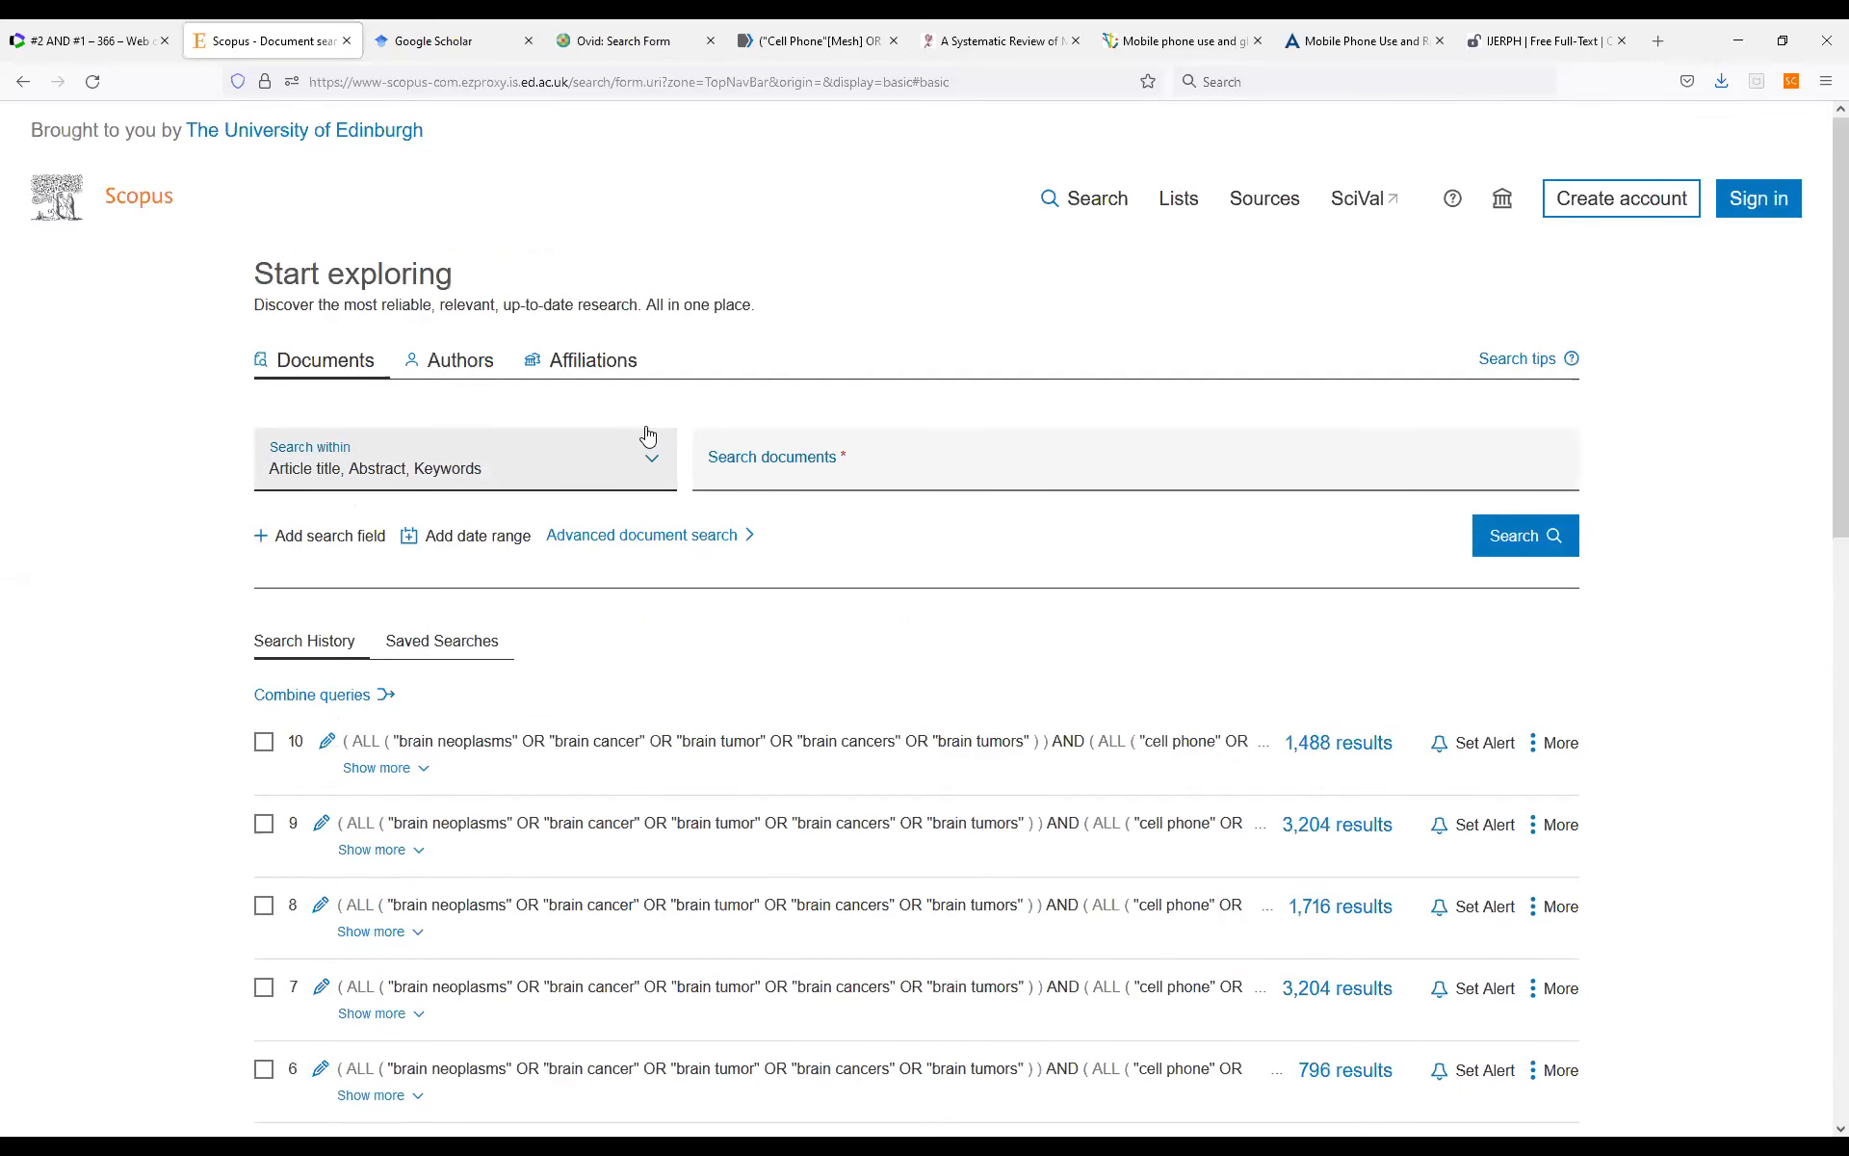
{"action": "left_click", "coordinate": [651, 545]}
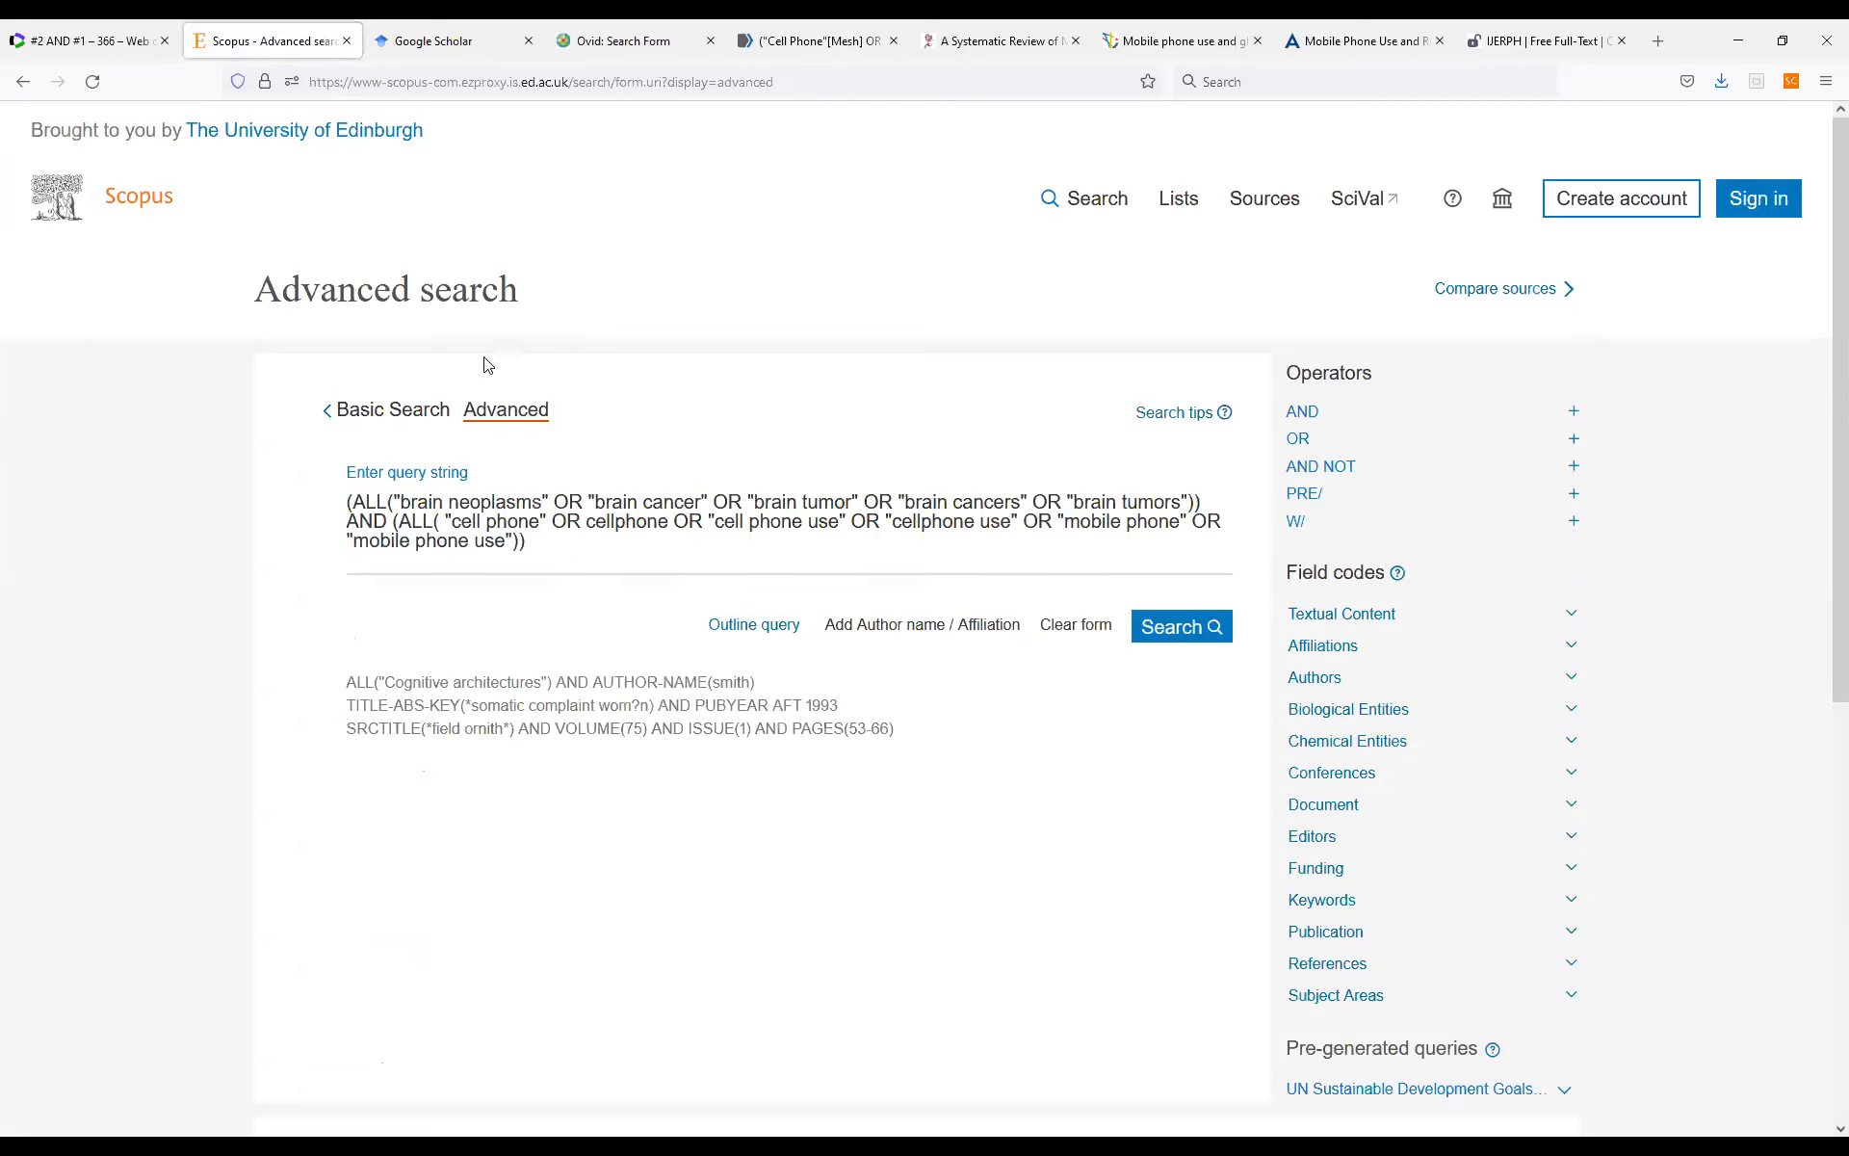
Switch to Google Scholar and remove the previous searches suggested for the empty search box.
{"action": "left_click", "coordinate": [424, 44]}
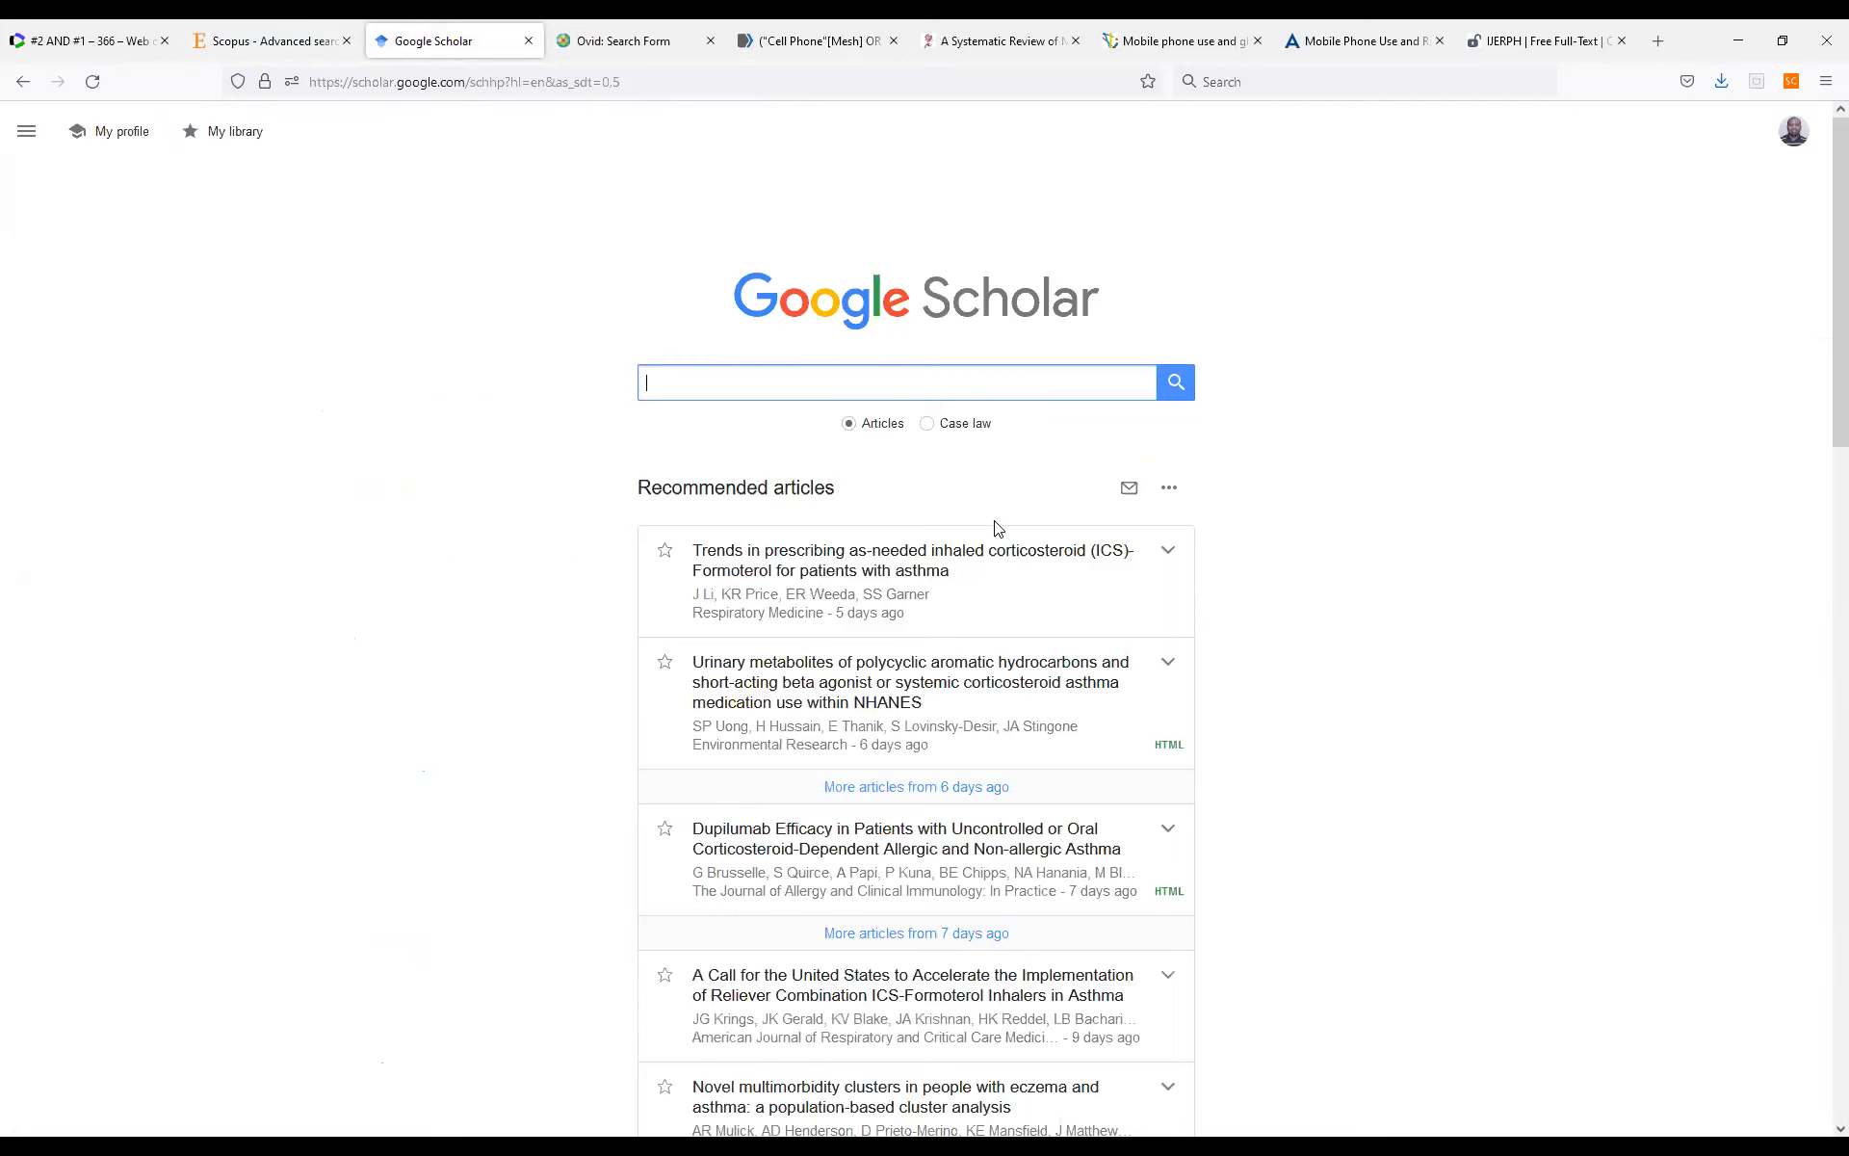
{"action": "left_click", "coordinate": [892, 370]}
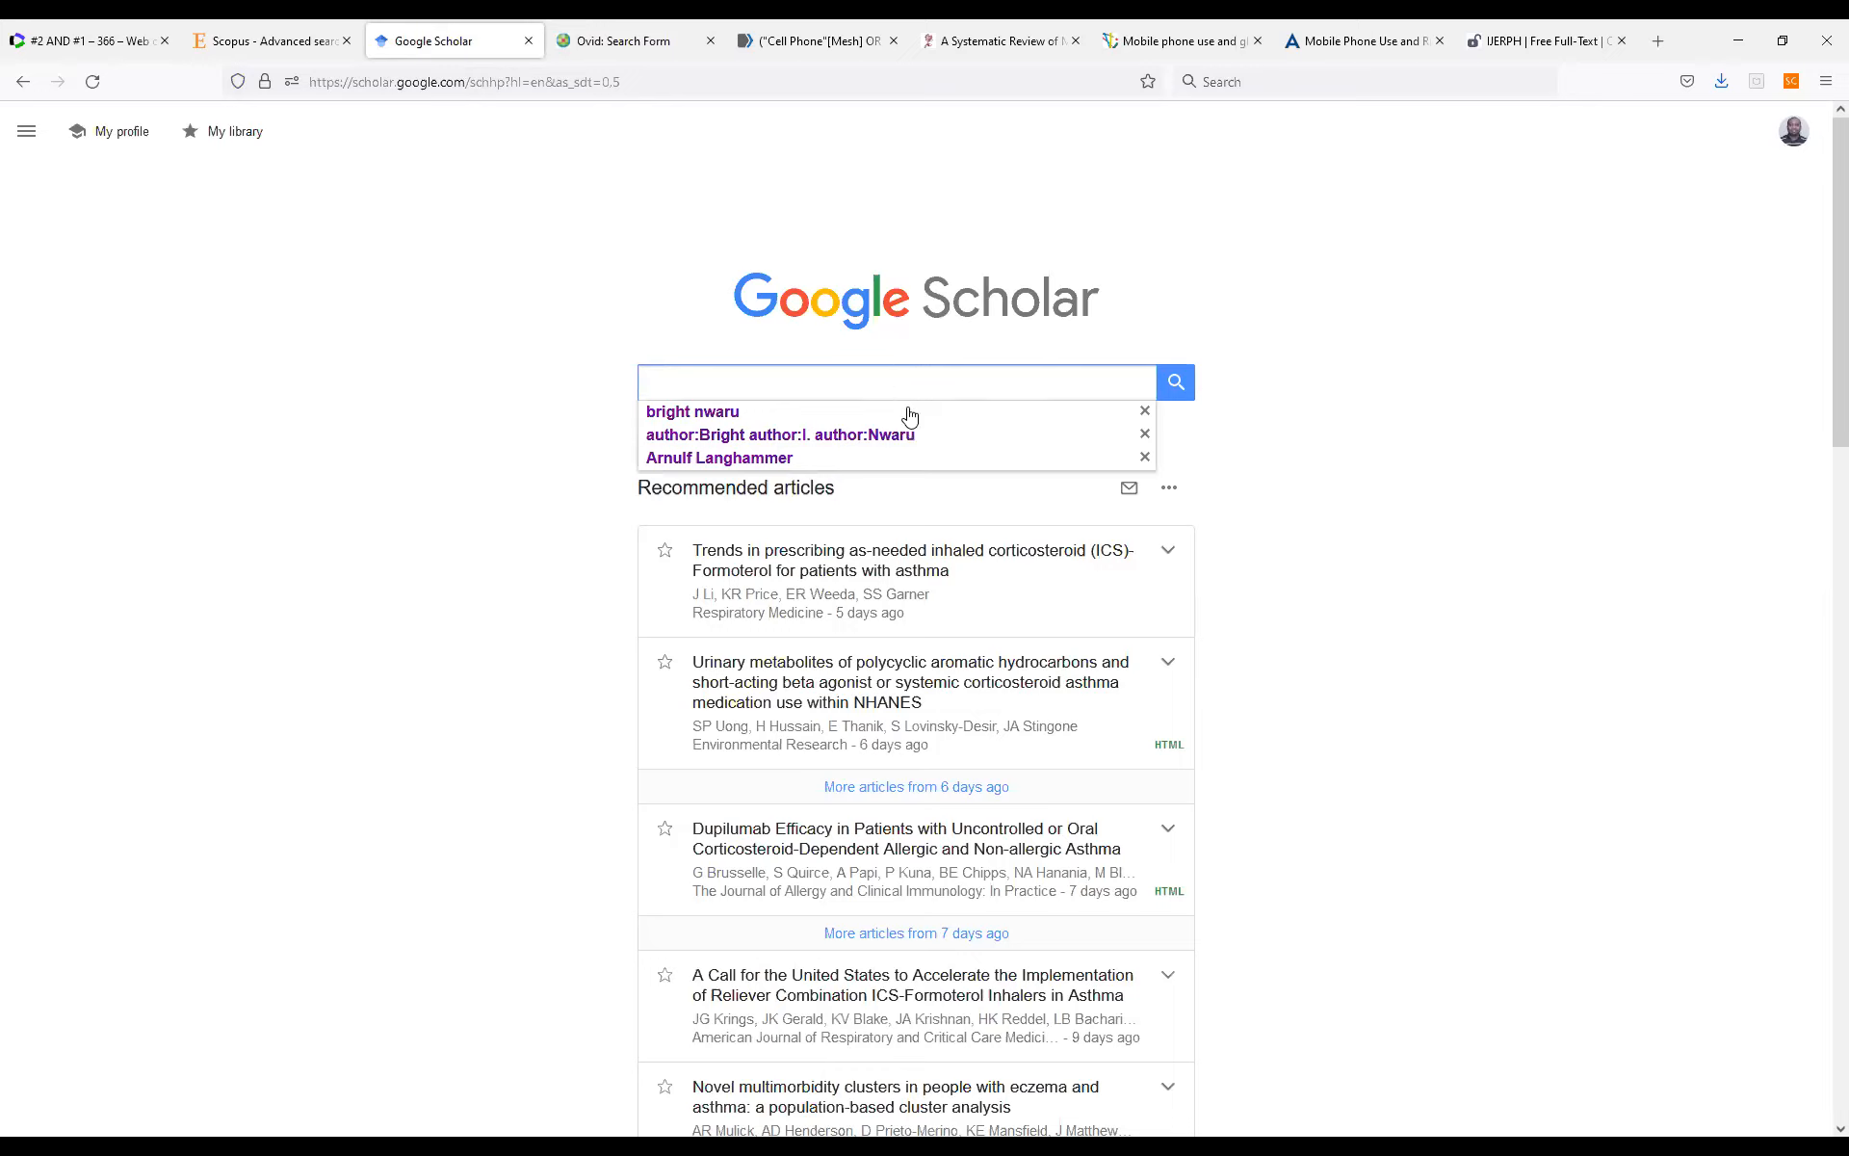
{"action": "left_click", "coordinate": [1145, 413]}
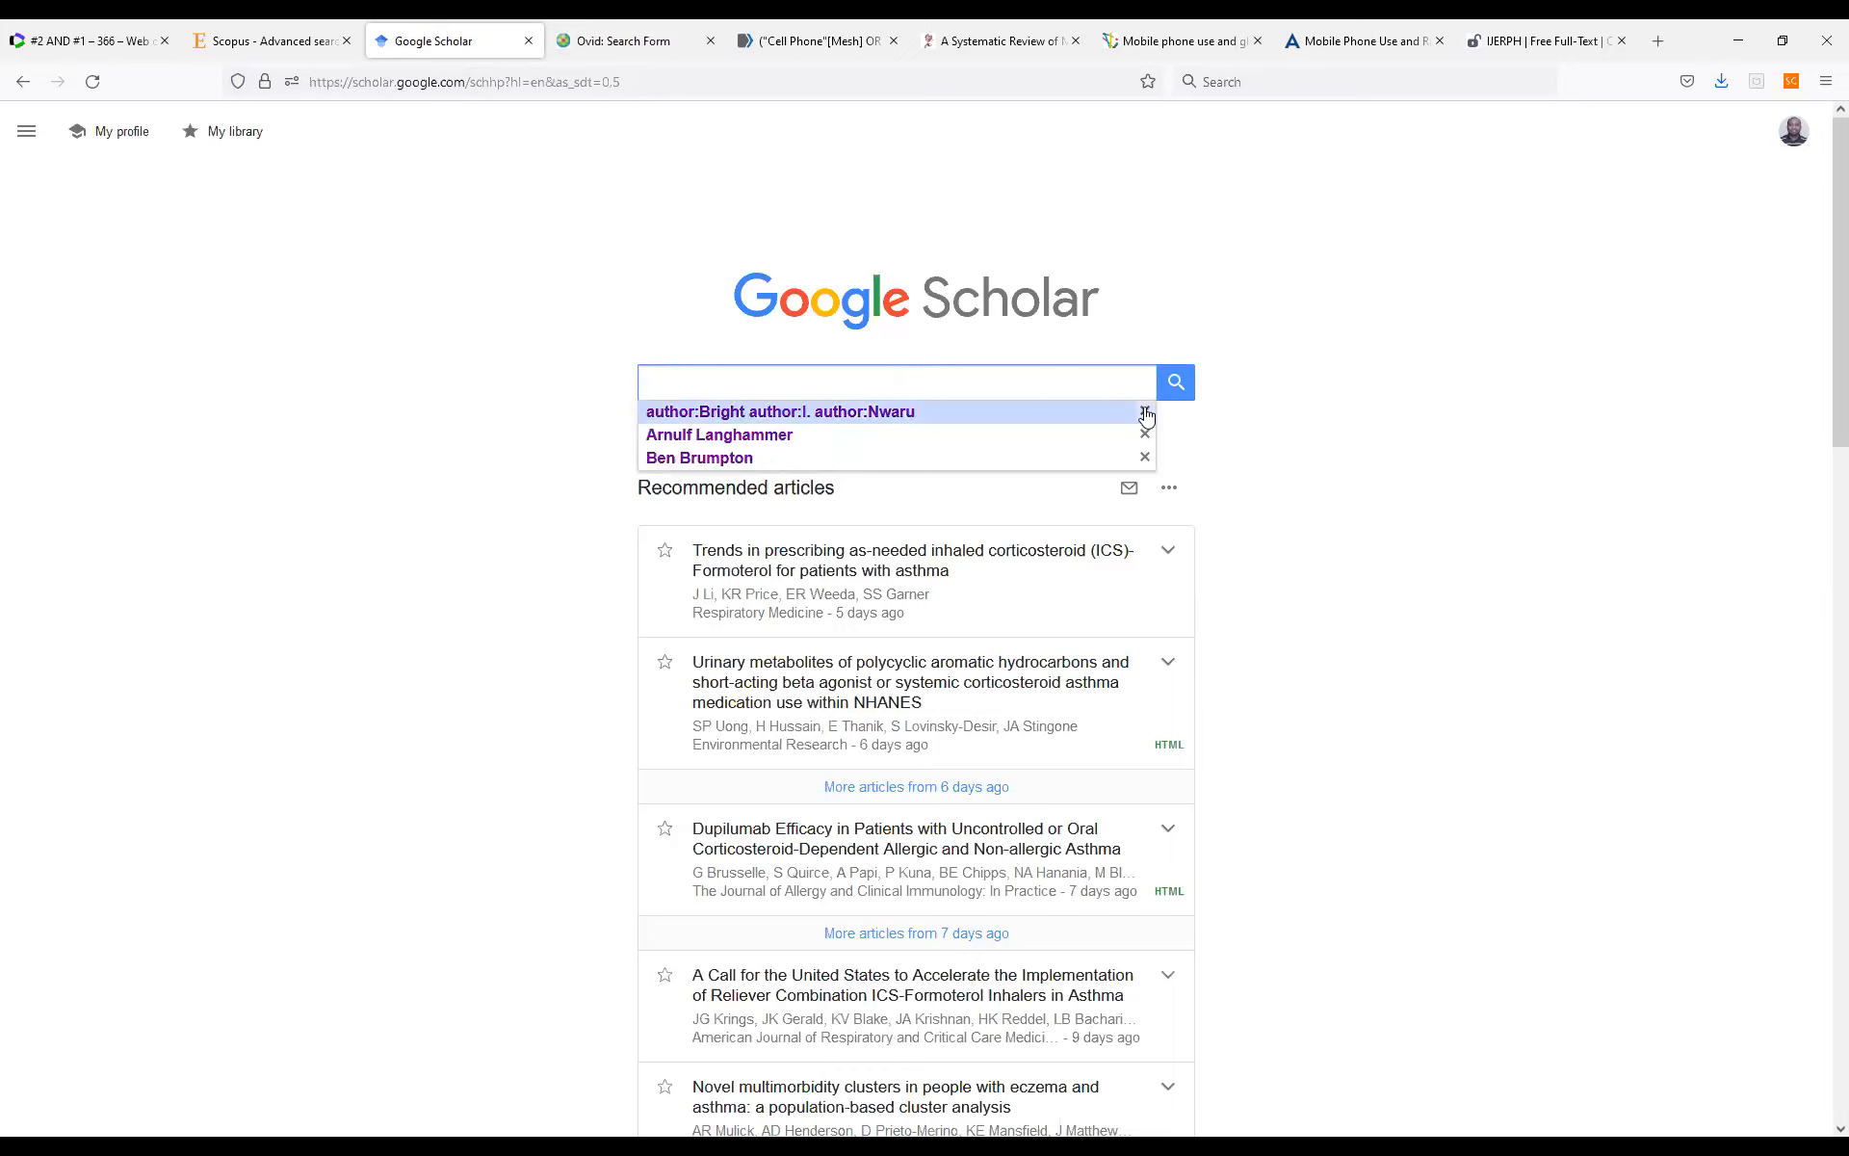
{"action": "left_click", "coordinate": [1146, 413]}
{"action": "left_click", "coordinate": [1146, 413]}
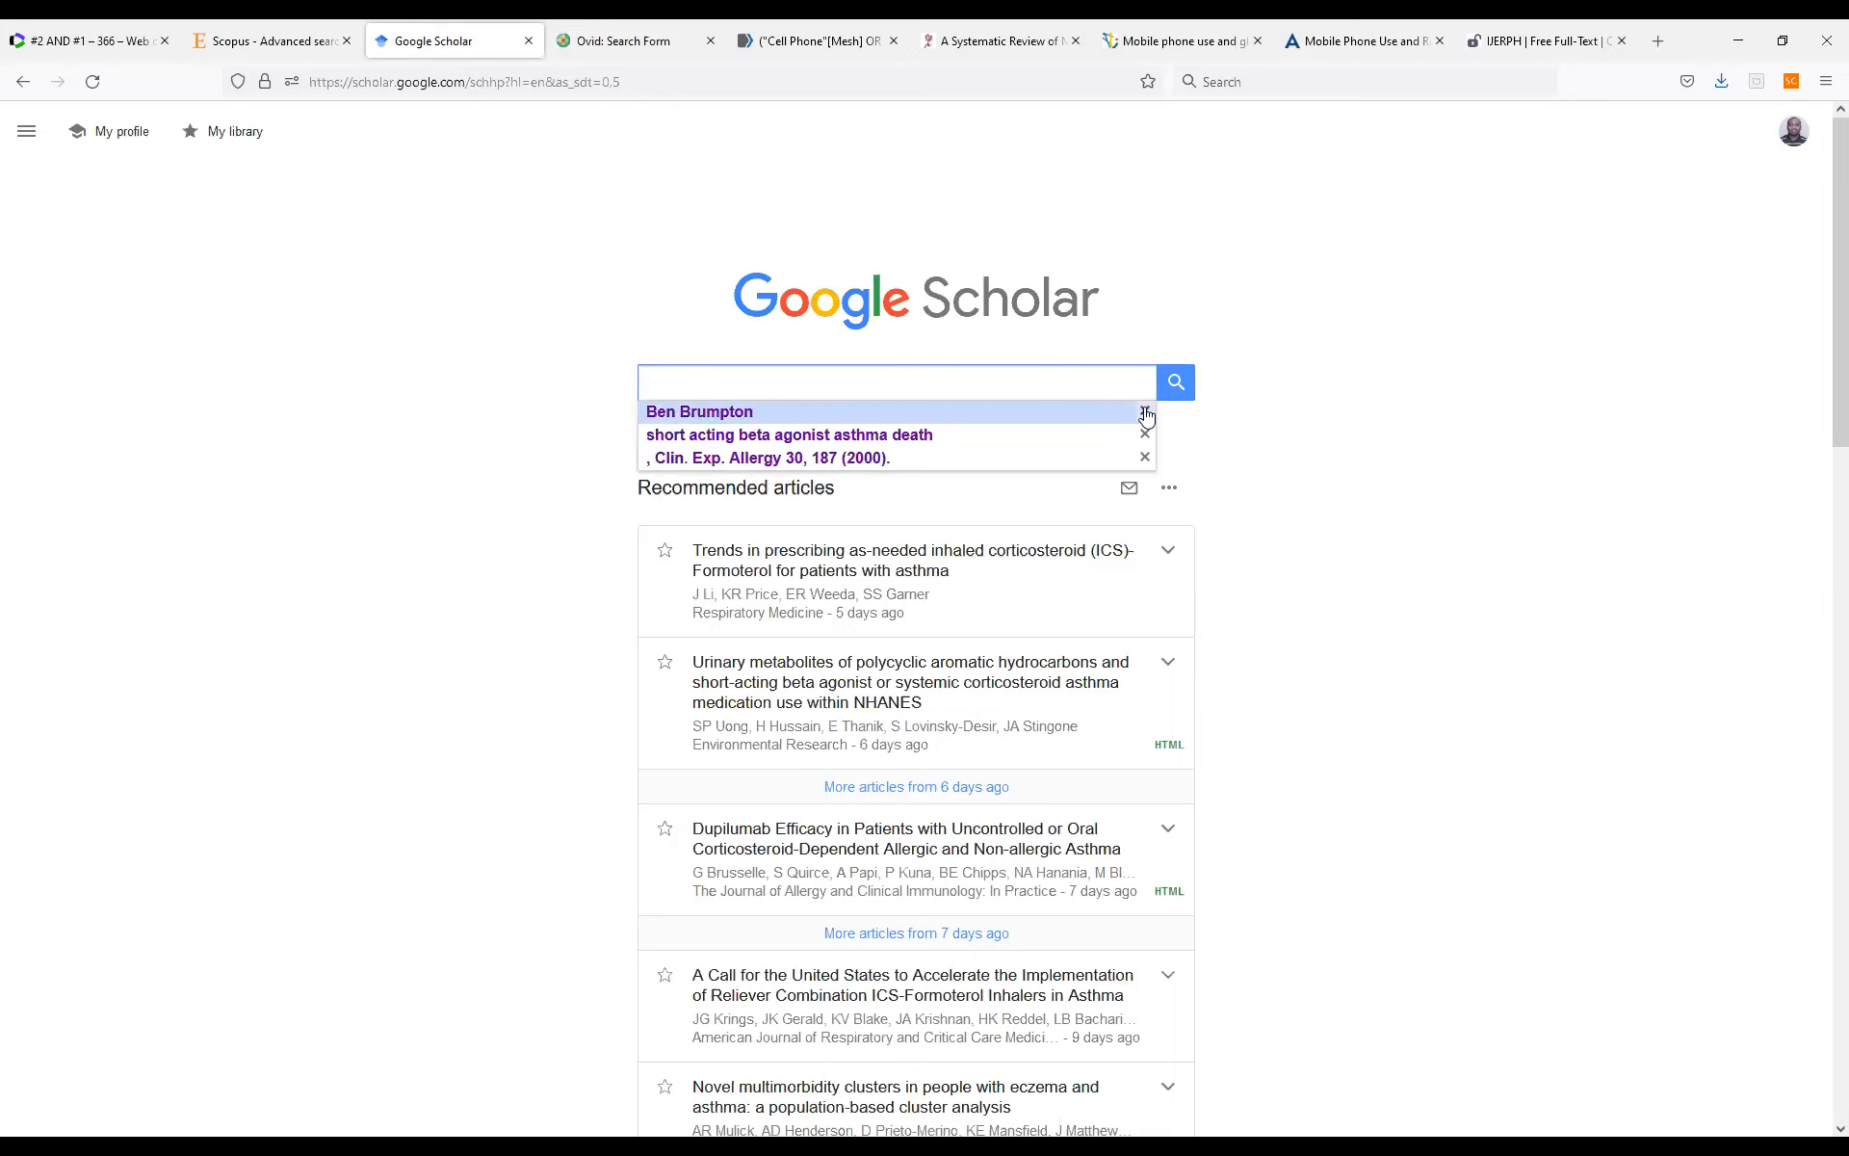
{"action": "left_click", "coordinate": [1146, 413]}
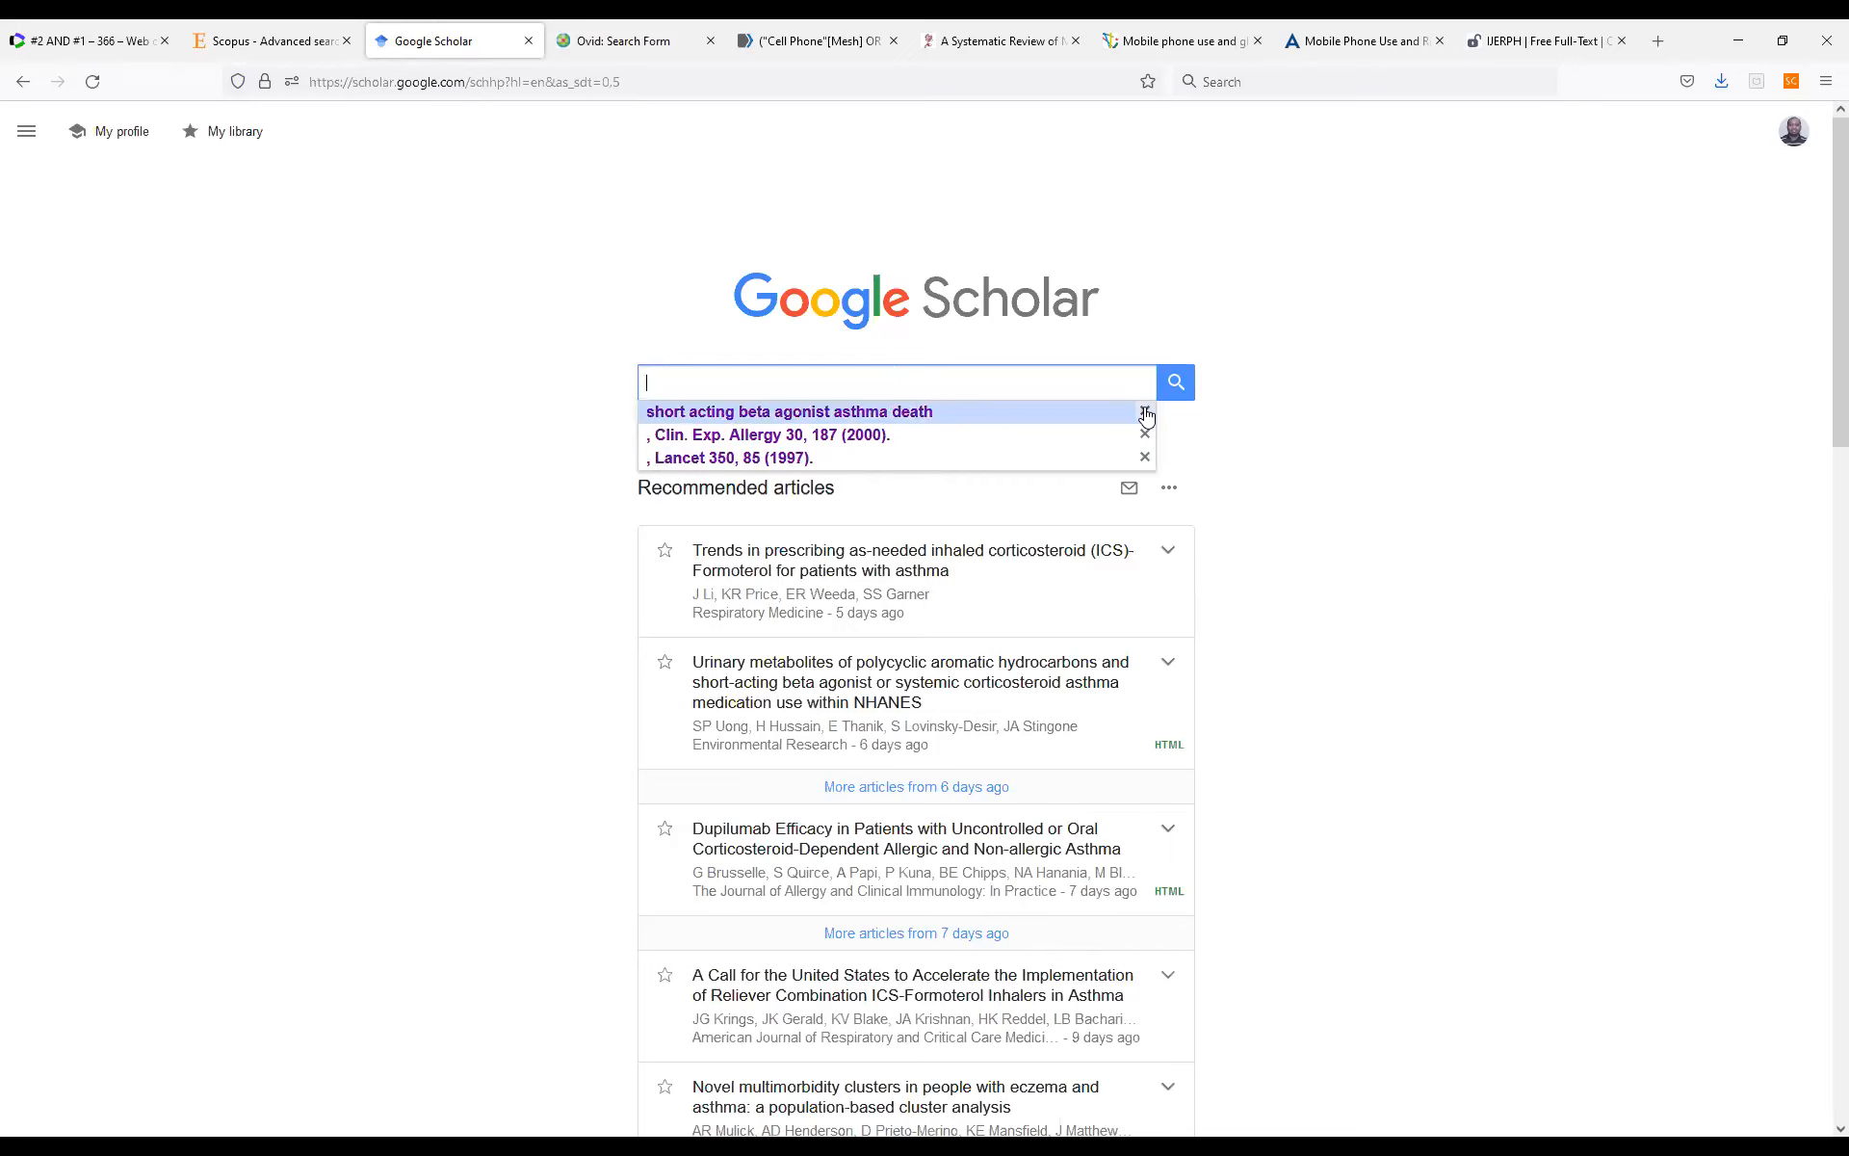
{"action": "left_click", "coordinate": [1145, 413]}
{"action": "left_click", "coordinate": [1145, 413]}
{"action": "left_click", "coordinate": [1145, 413]}
{"action": "left_click", "coordinate": [1145, 413]}
{"action": "left_click", "coordinate": [1145, 414]}
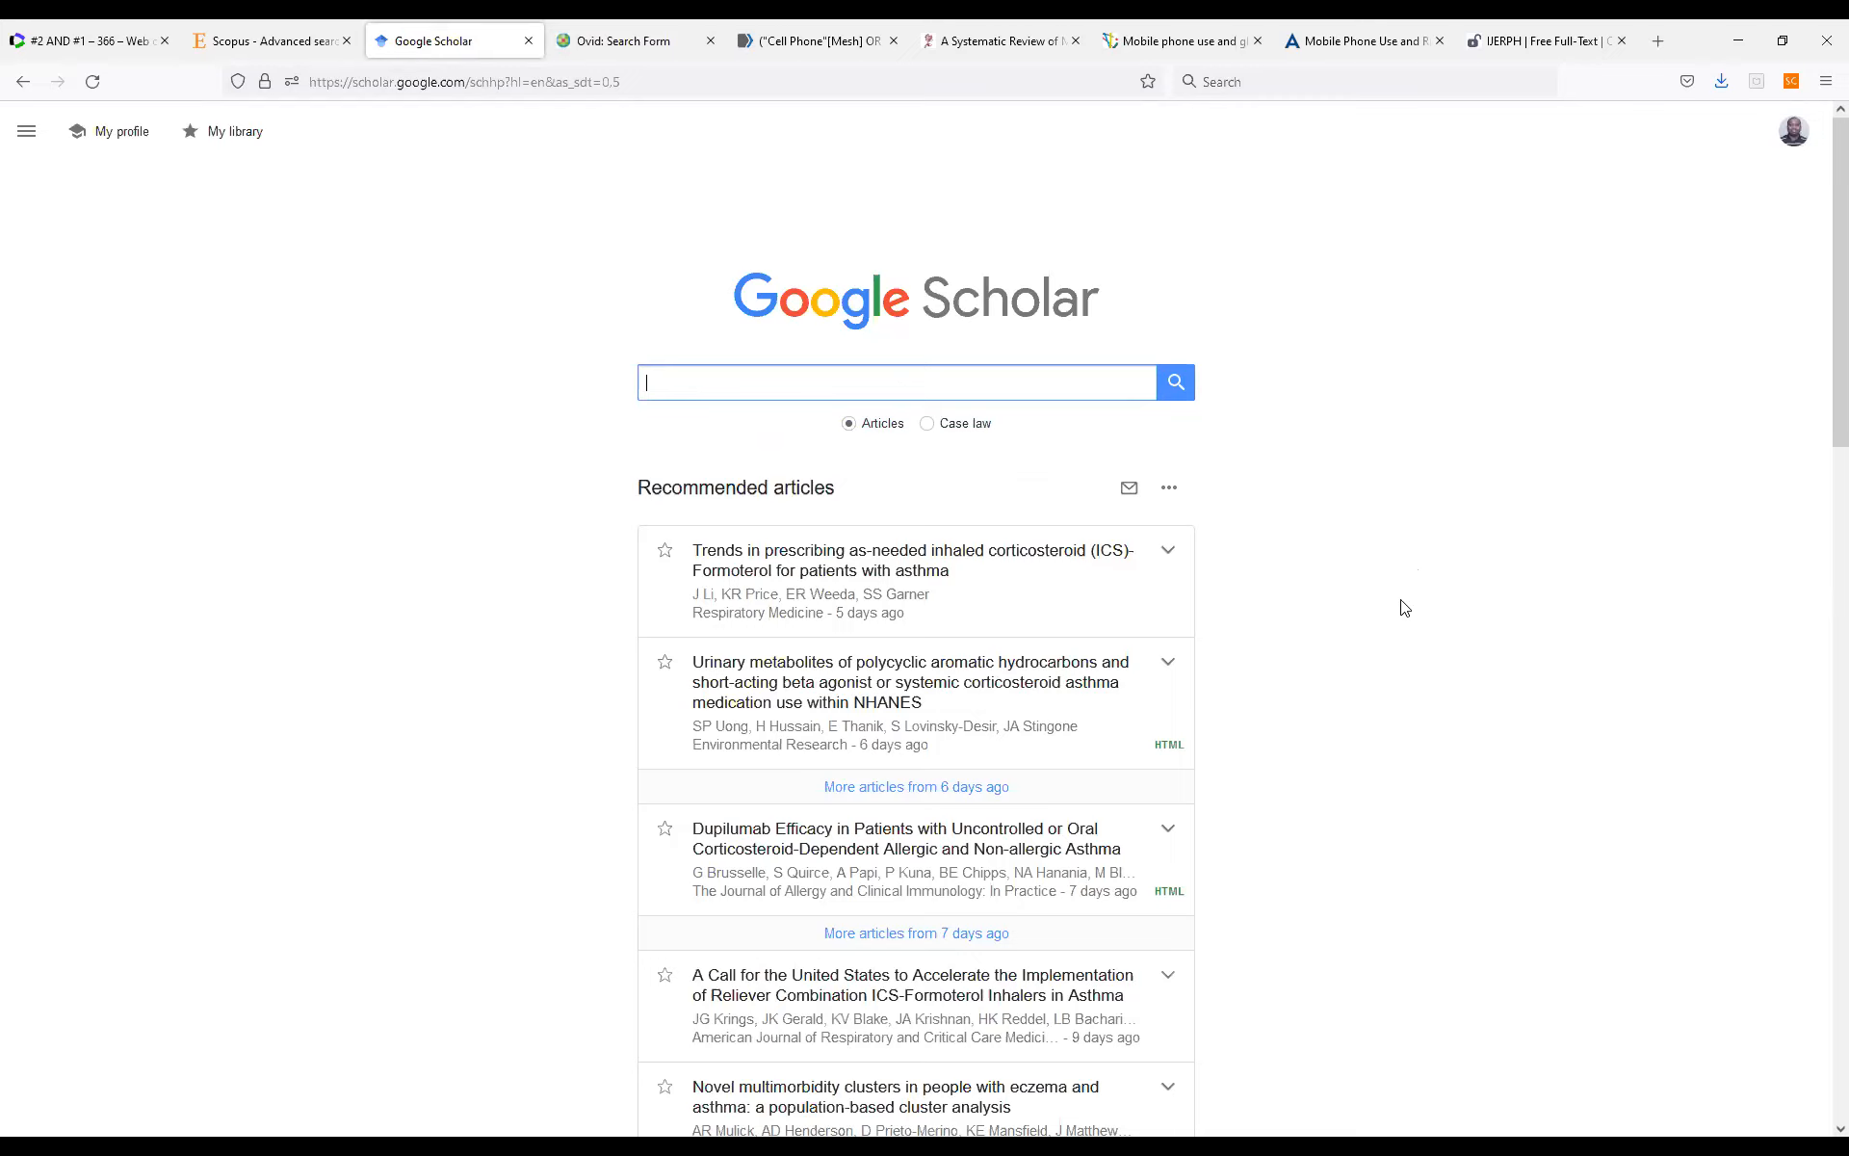
Open Google Scholar's advanced search form to review its fields, and close it to return to the main search.
{"action": "left_click", "coordinate": [28, 135]}
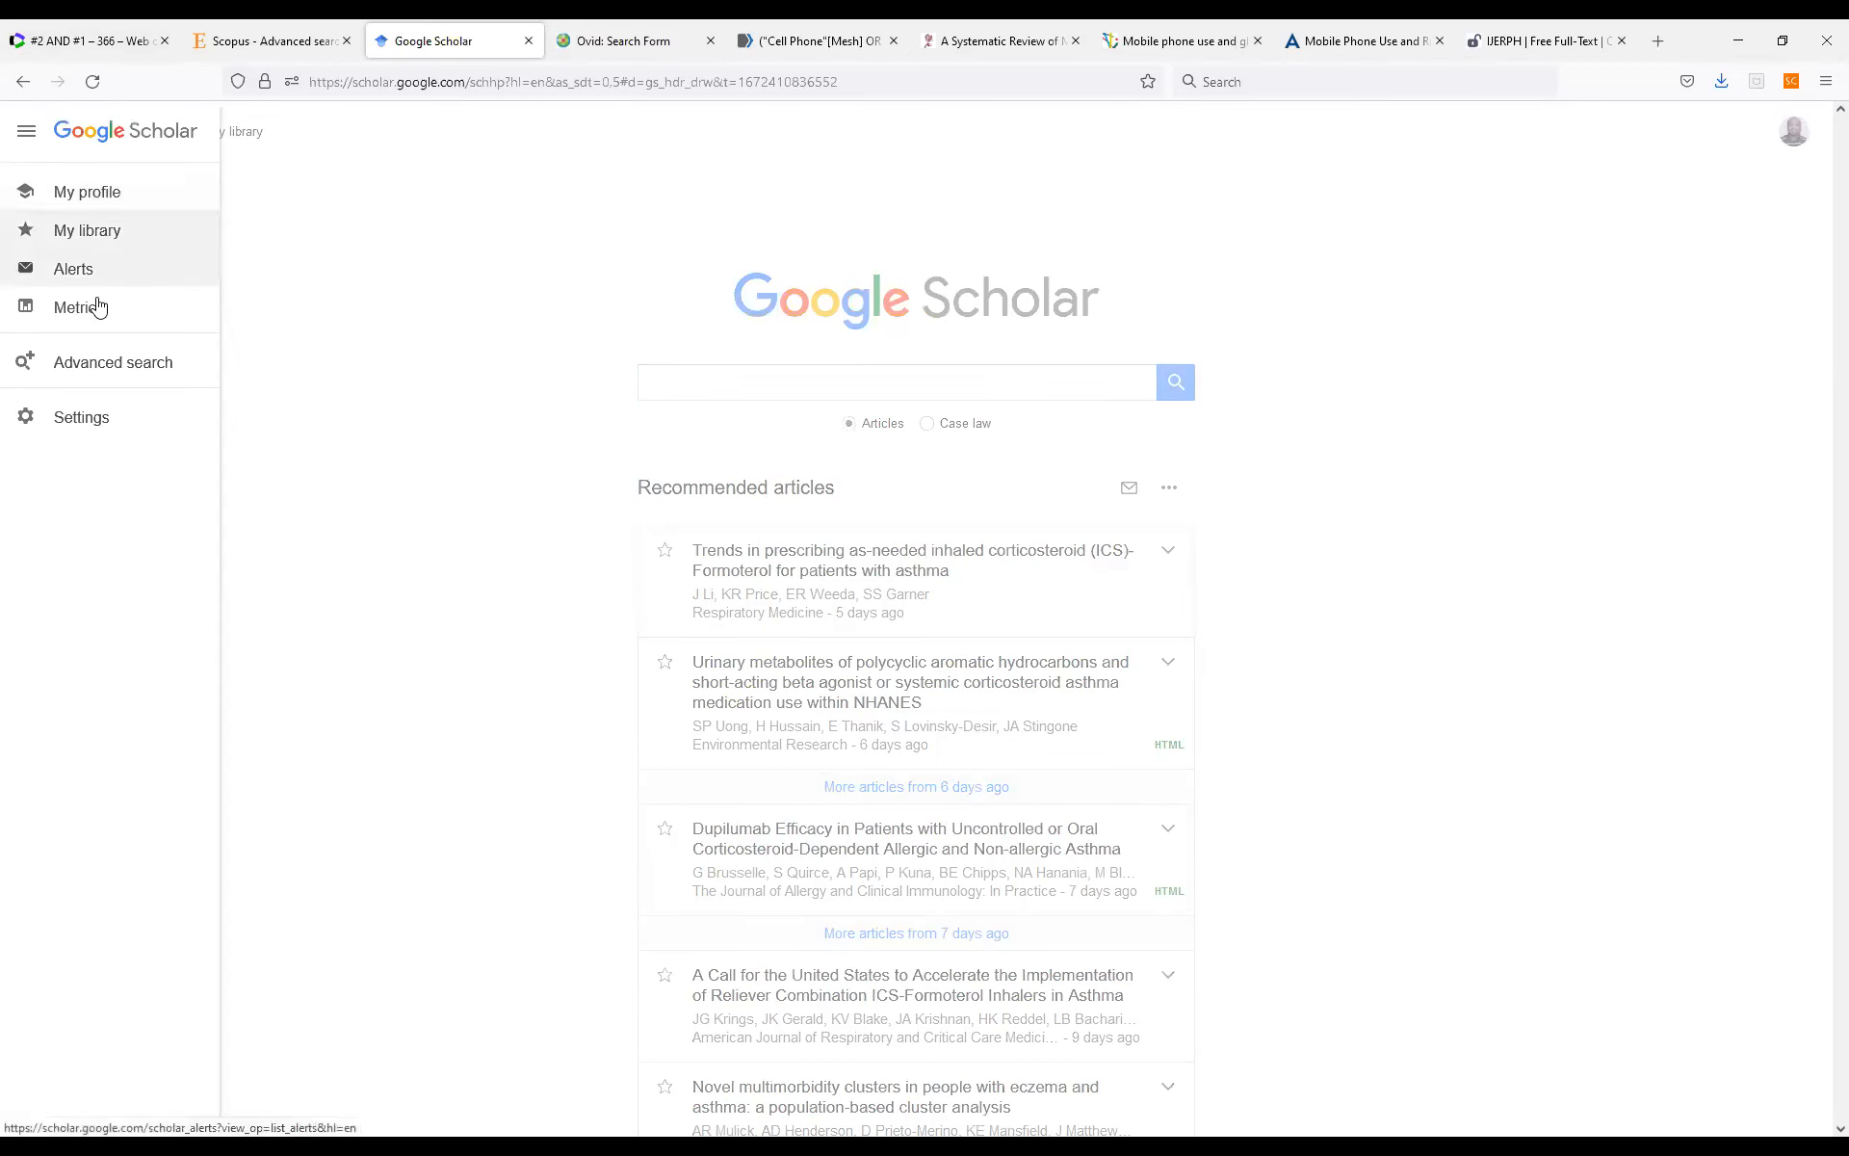
{"action": "left_click", "coordinate": [94, 378]}
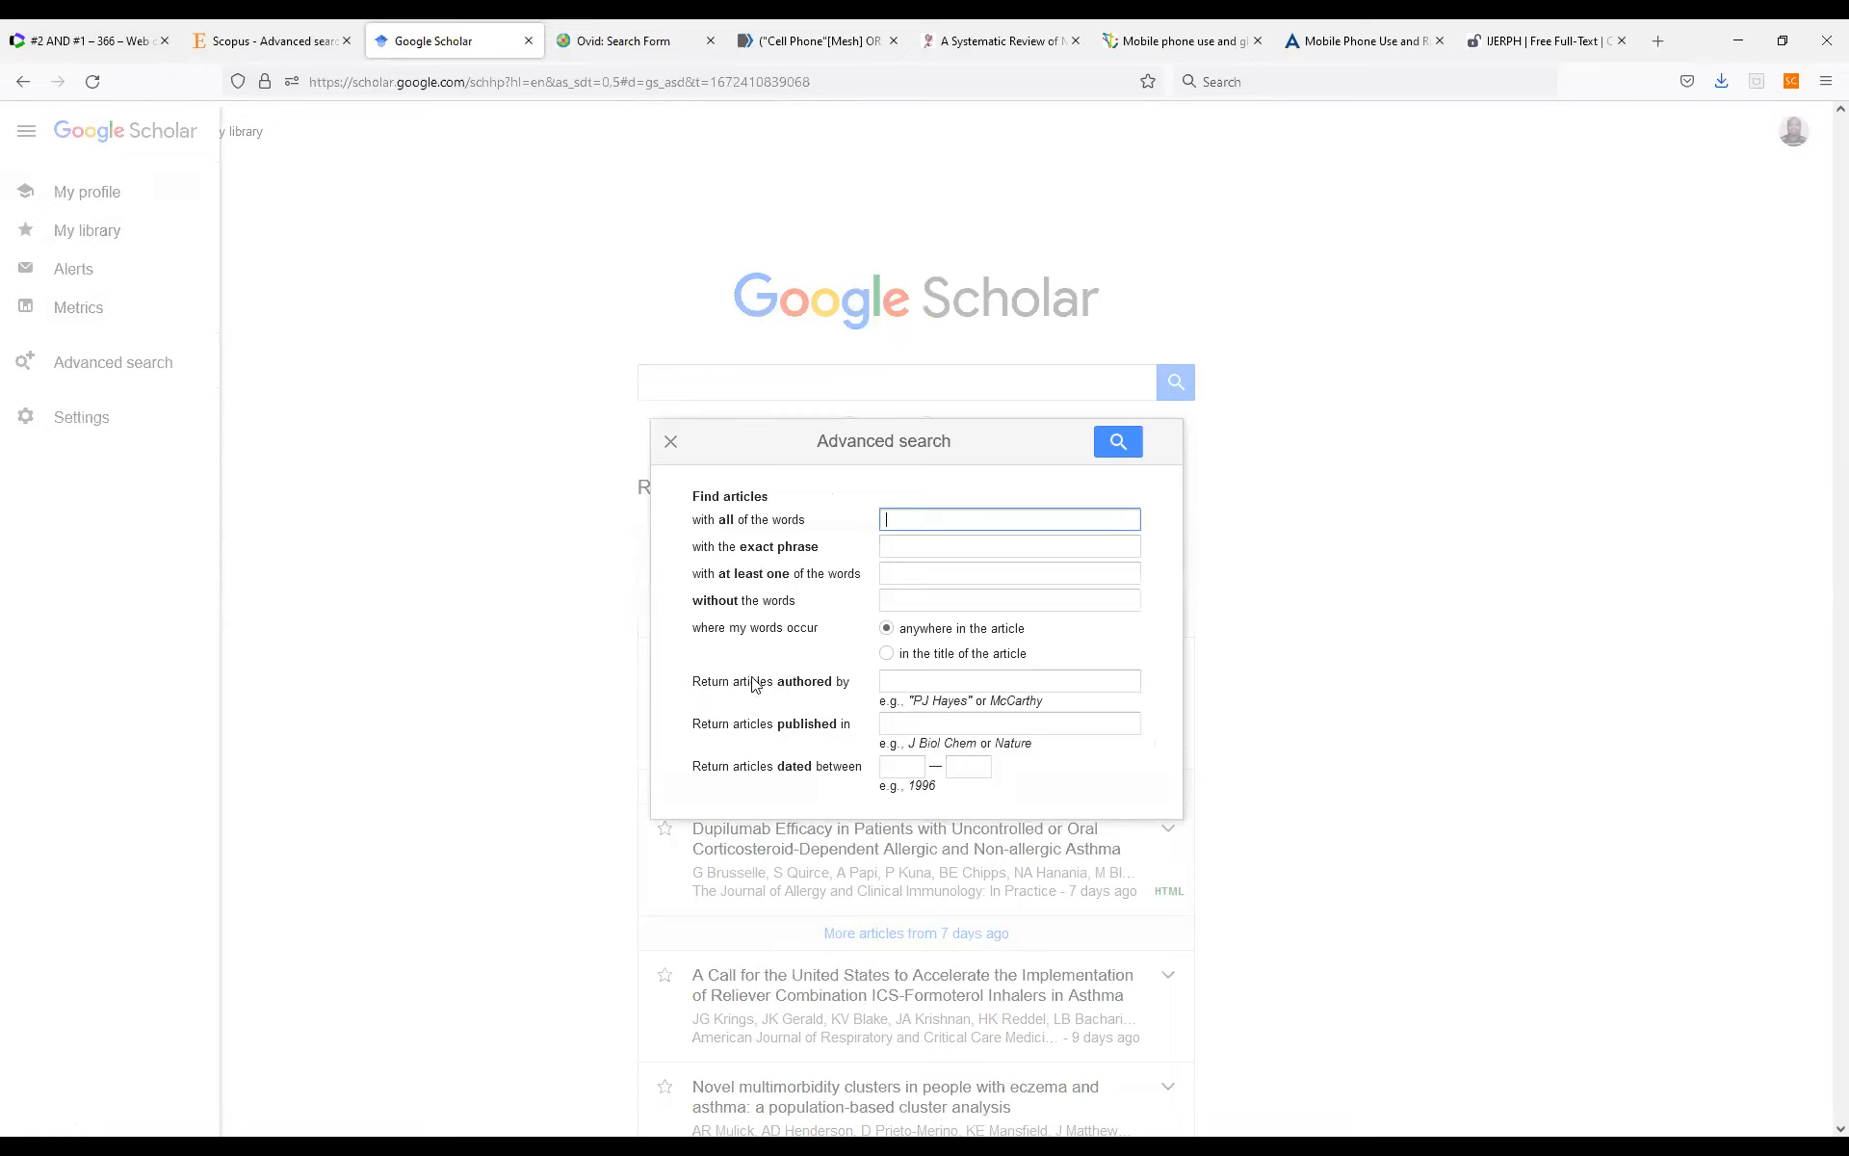
{"action": "left_click", "coordinate": [670, 446]}
{"action": "left_click", "coordinate": [713, 388]}
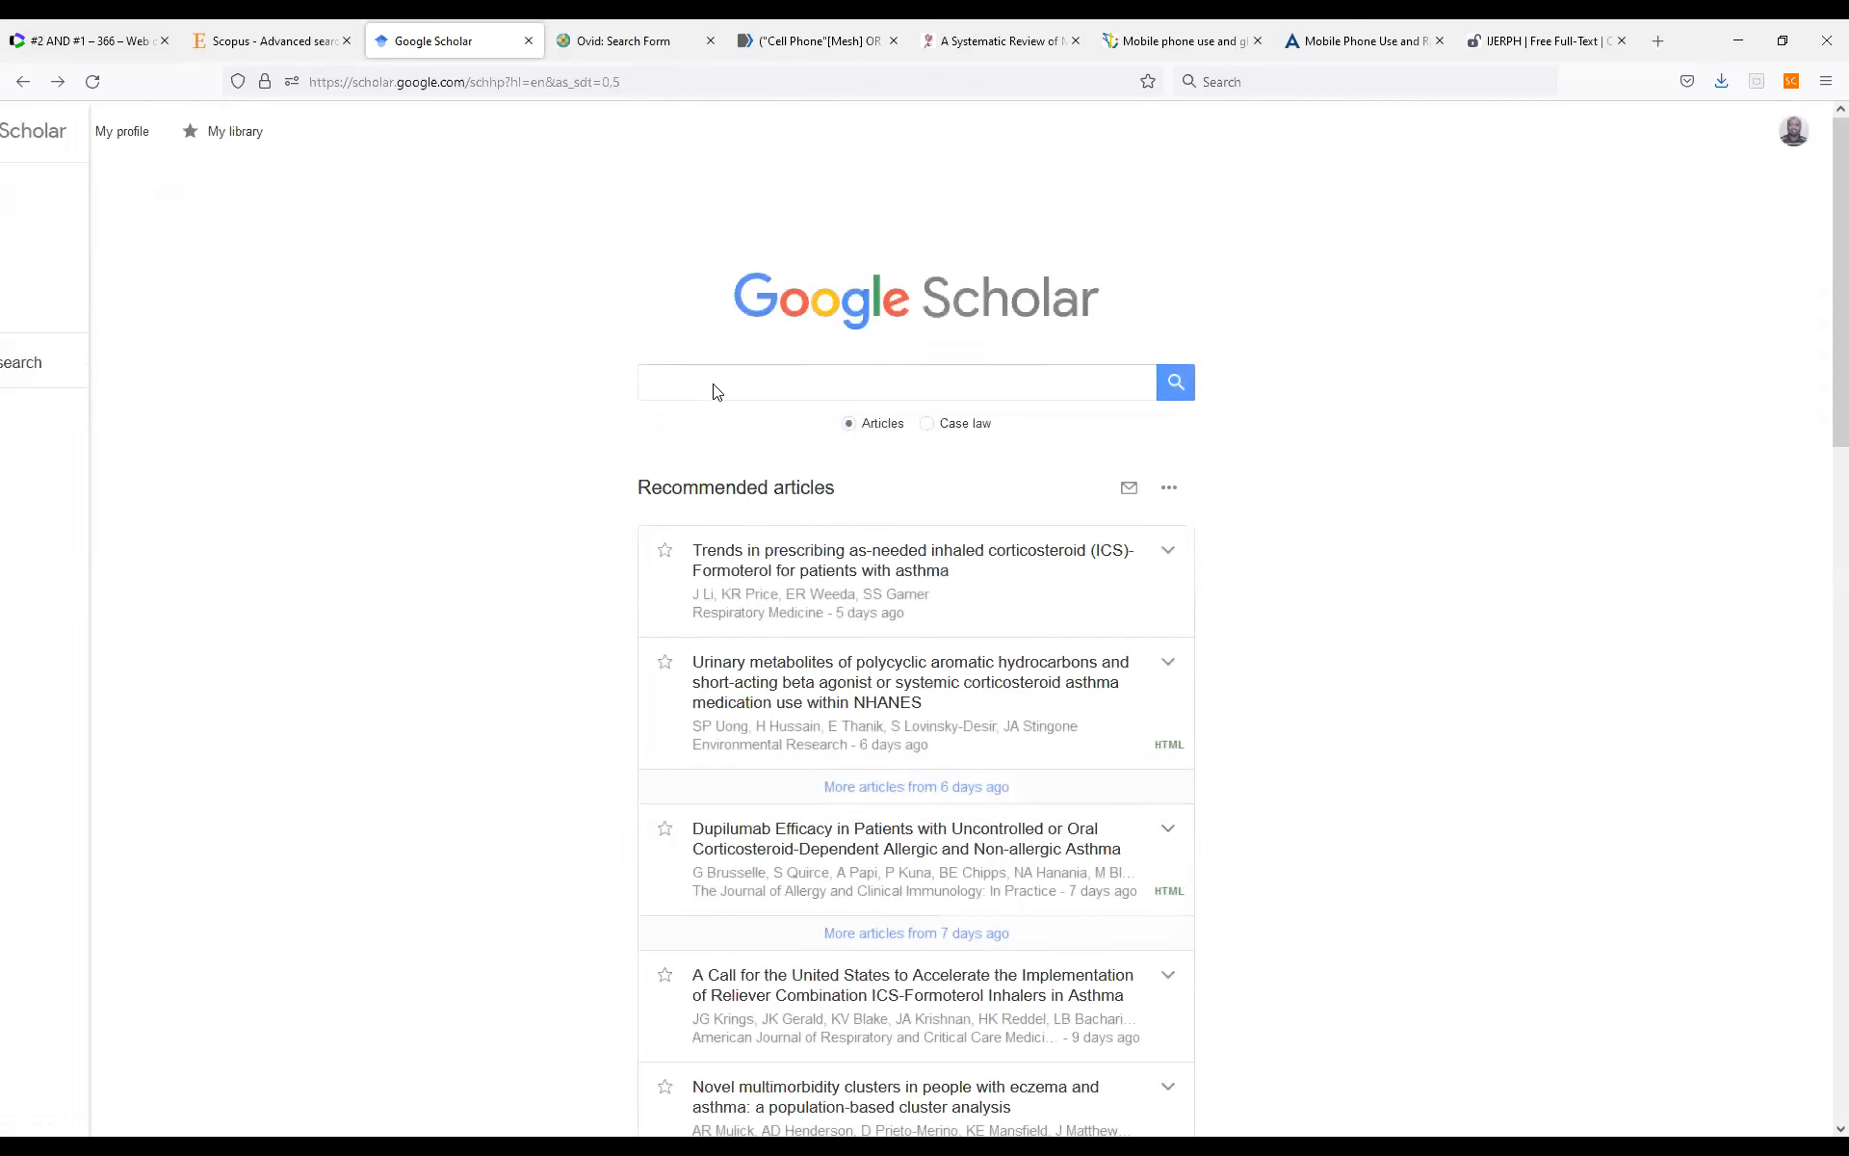
Begin the Google Scholar query with an opening parenthesis and the quoted terms "mobile phone" OR "mobile phones".
{"action": "left_click", "coordinate": [715, 386]}
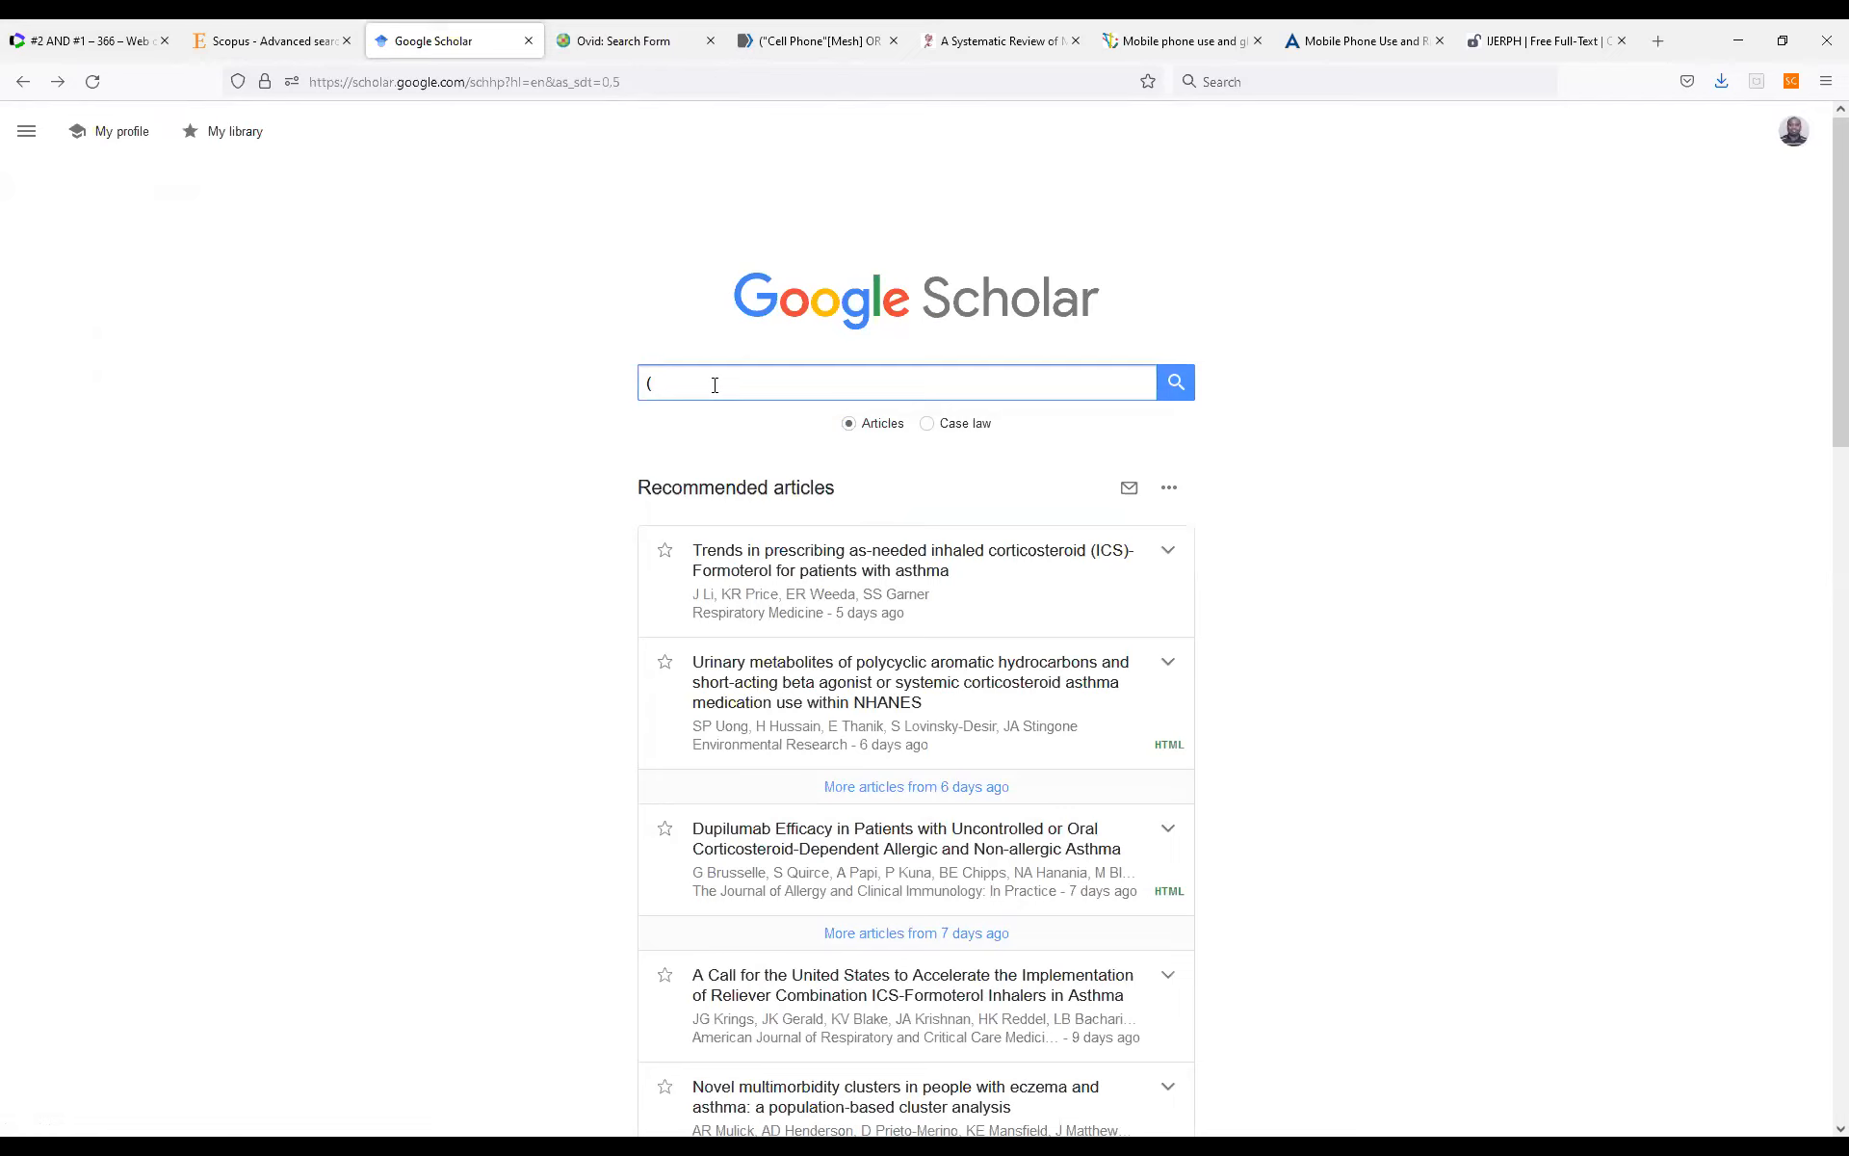
{"action": "type", "text": "(\"mobile"}
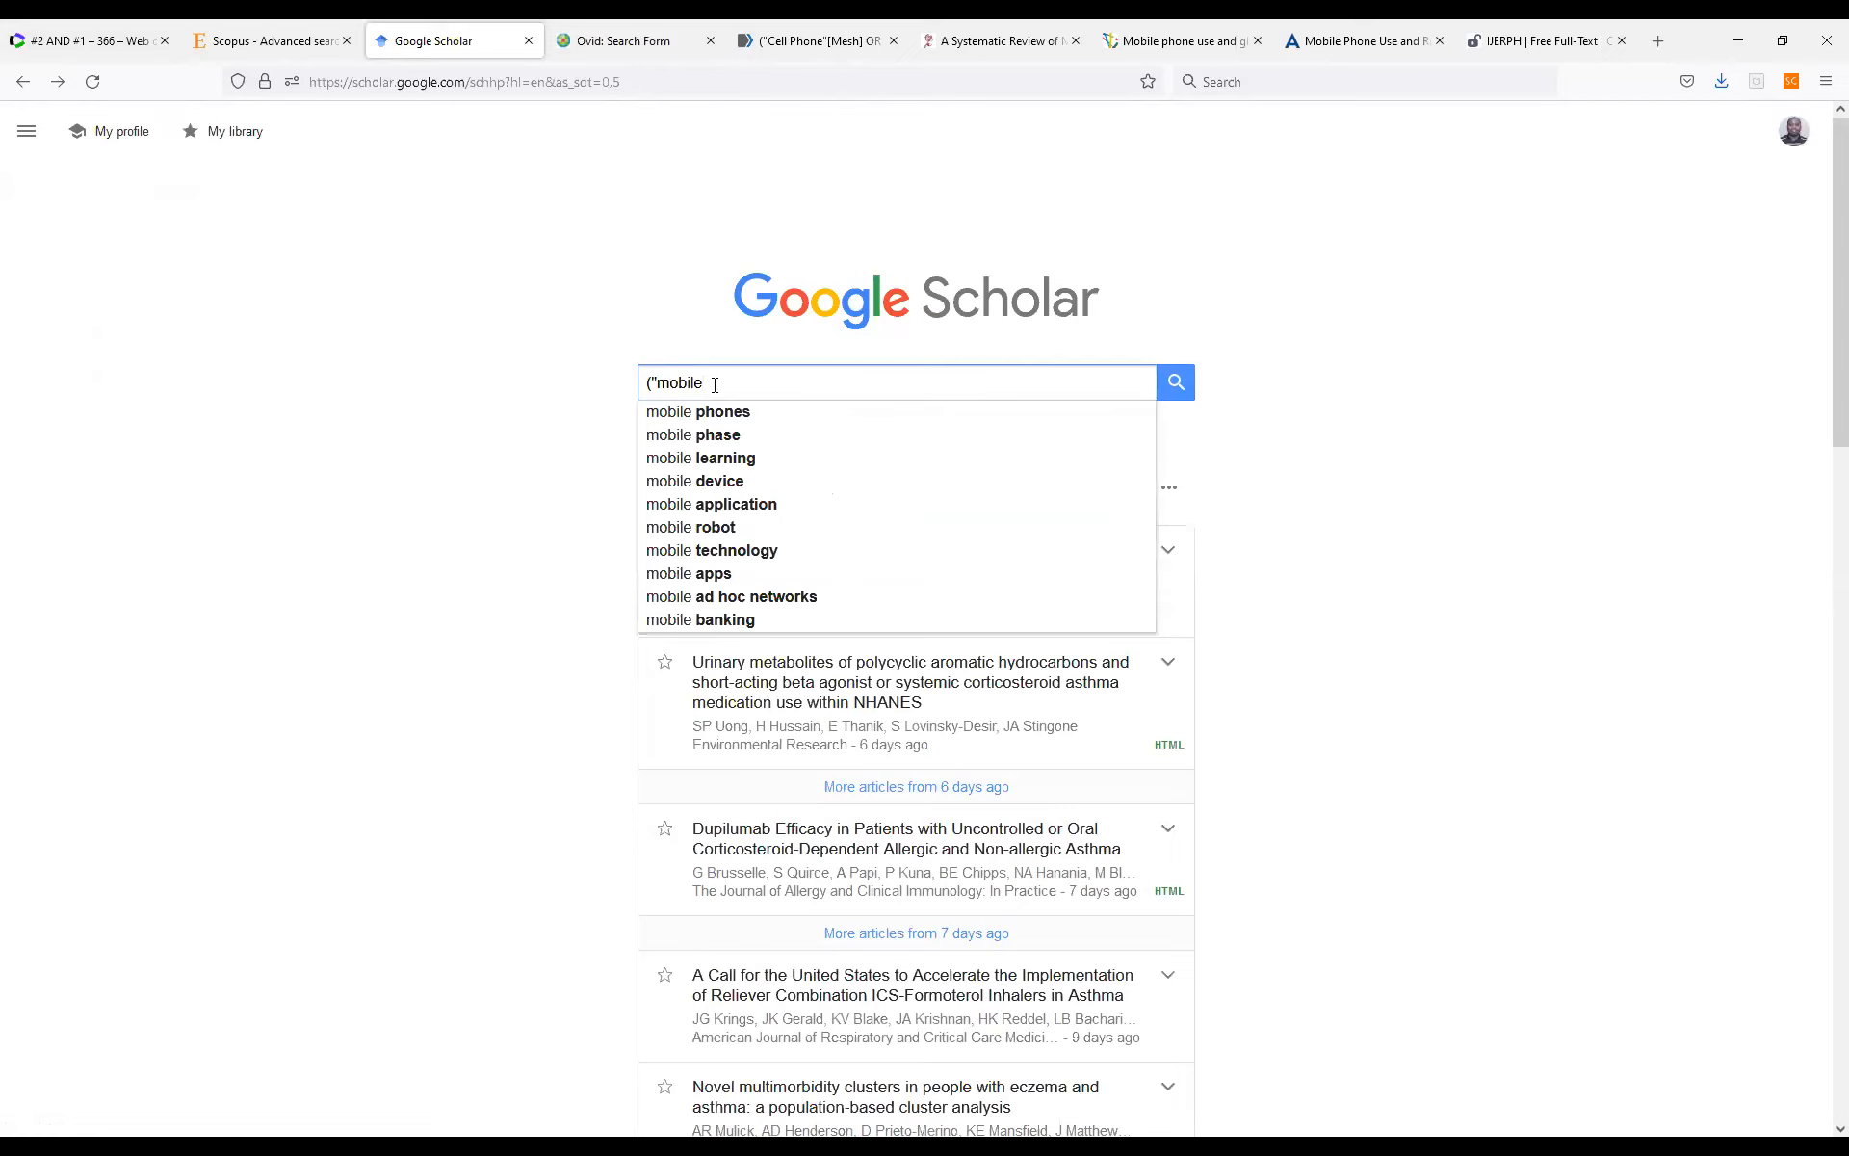
{"action": "type", "text": "phone"}
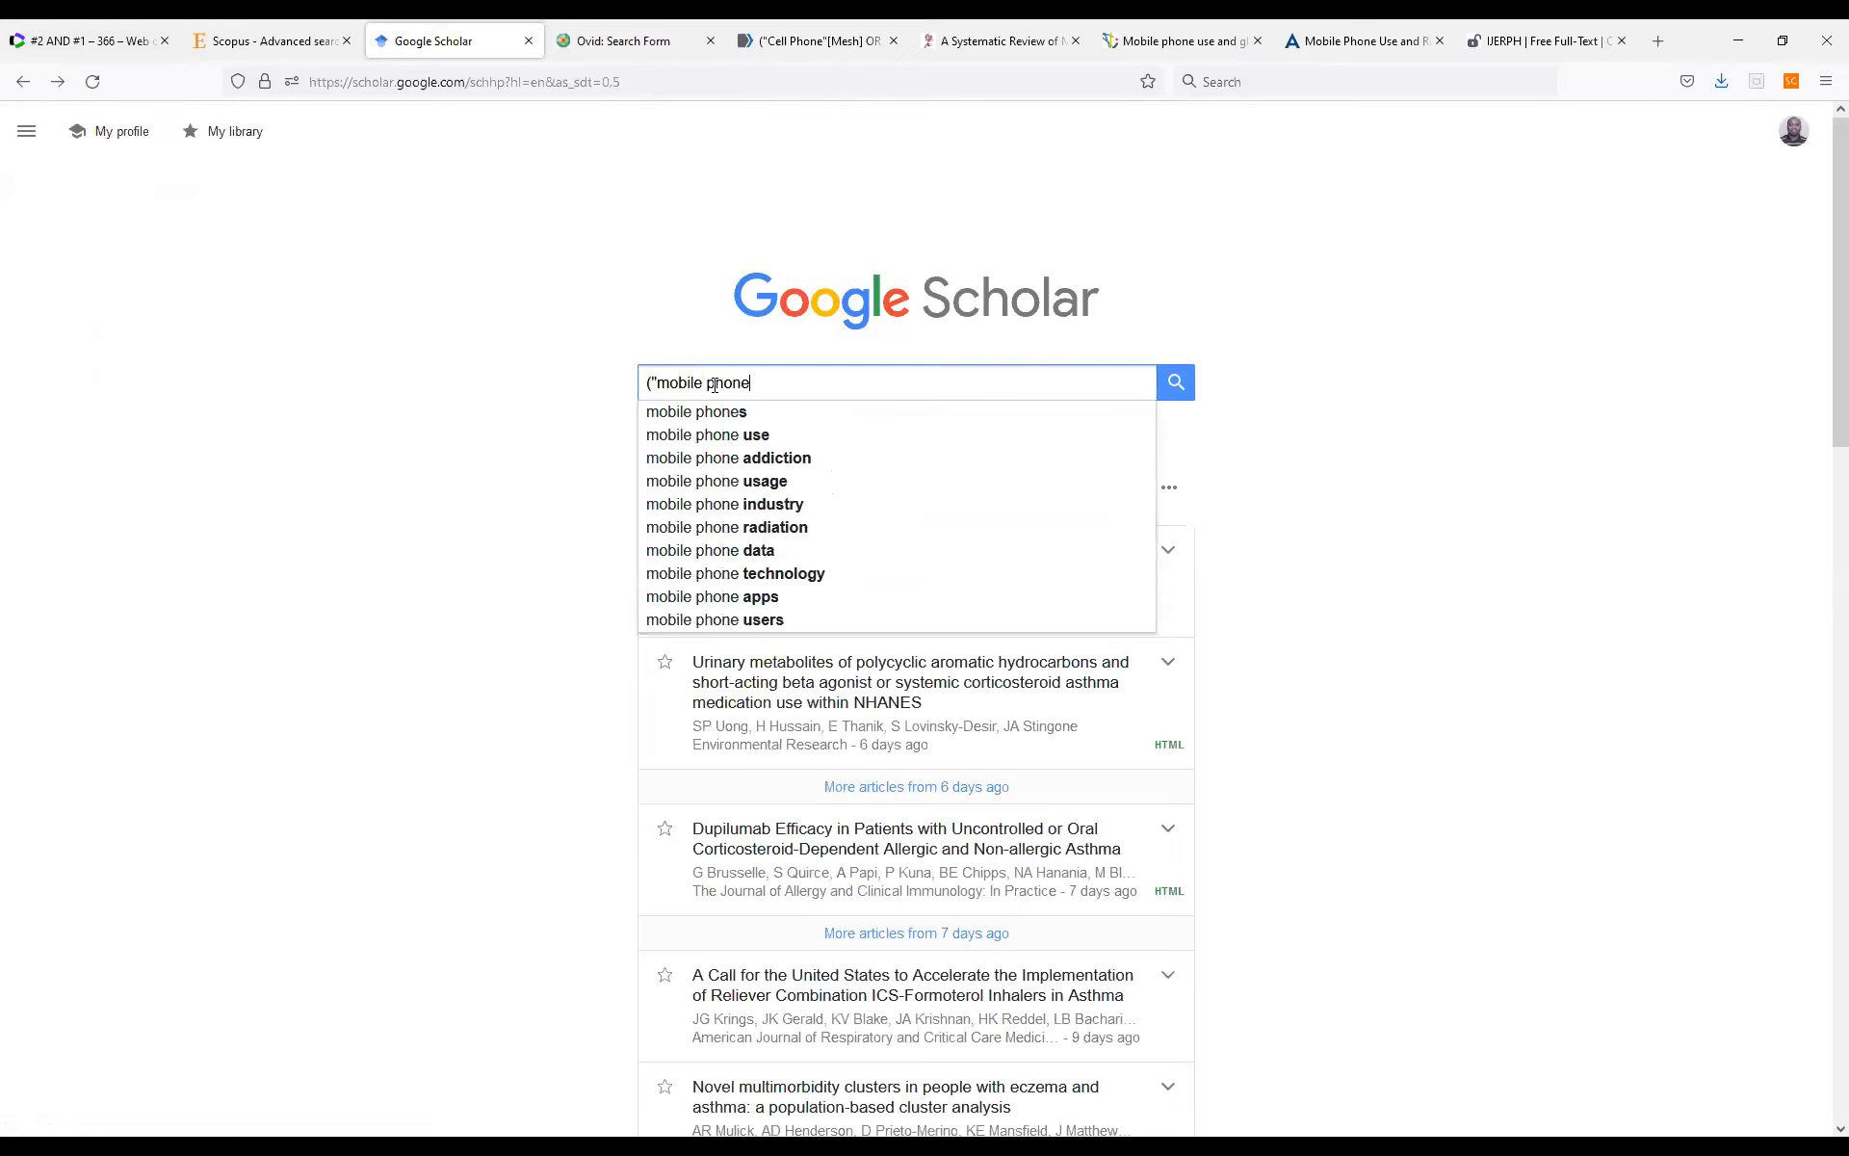
{"action": "type", "text": "\" O"}
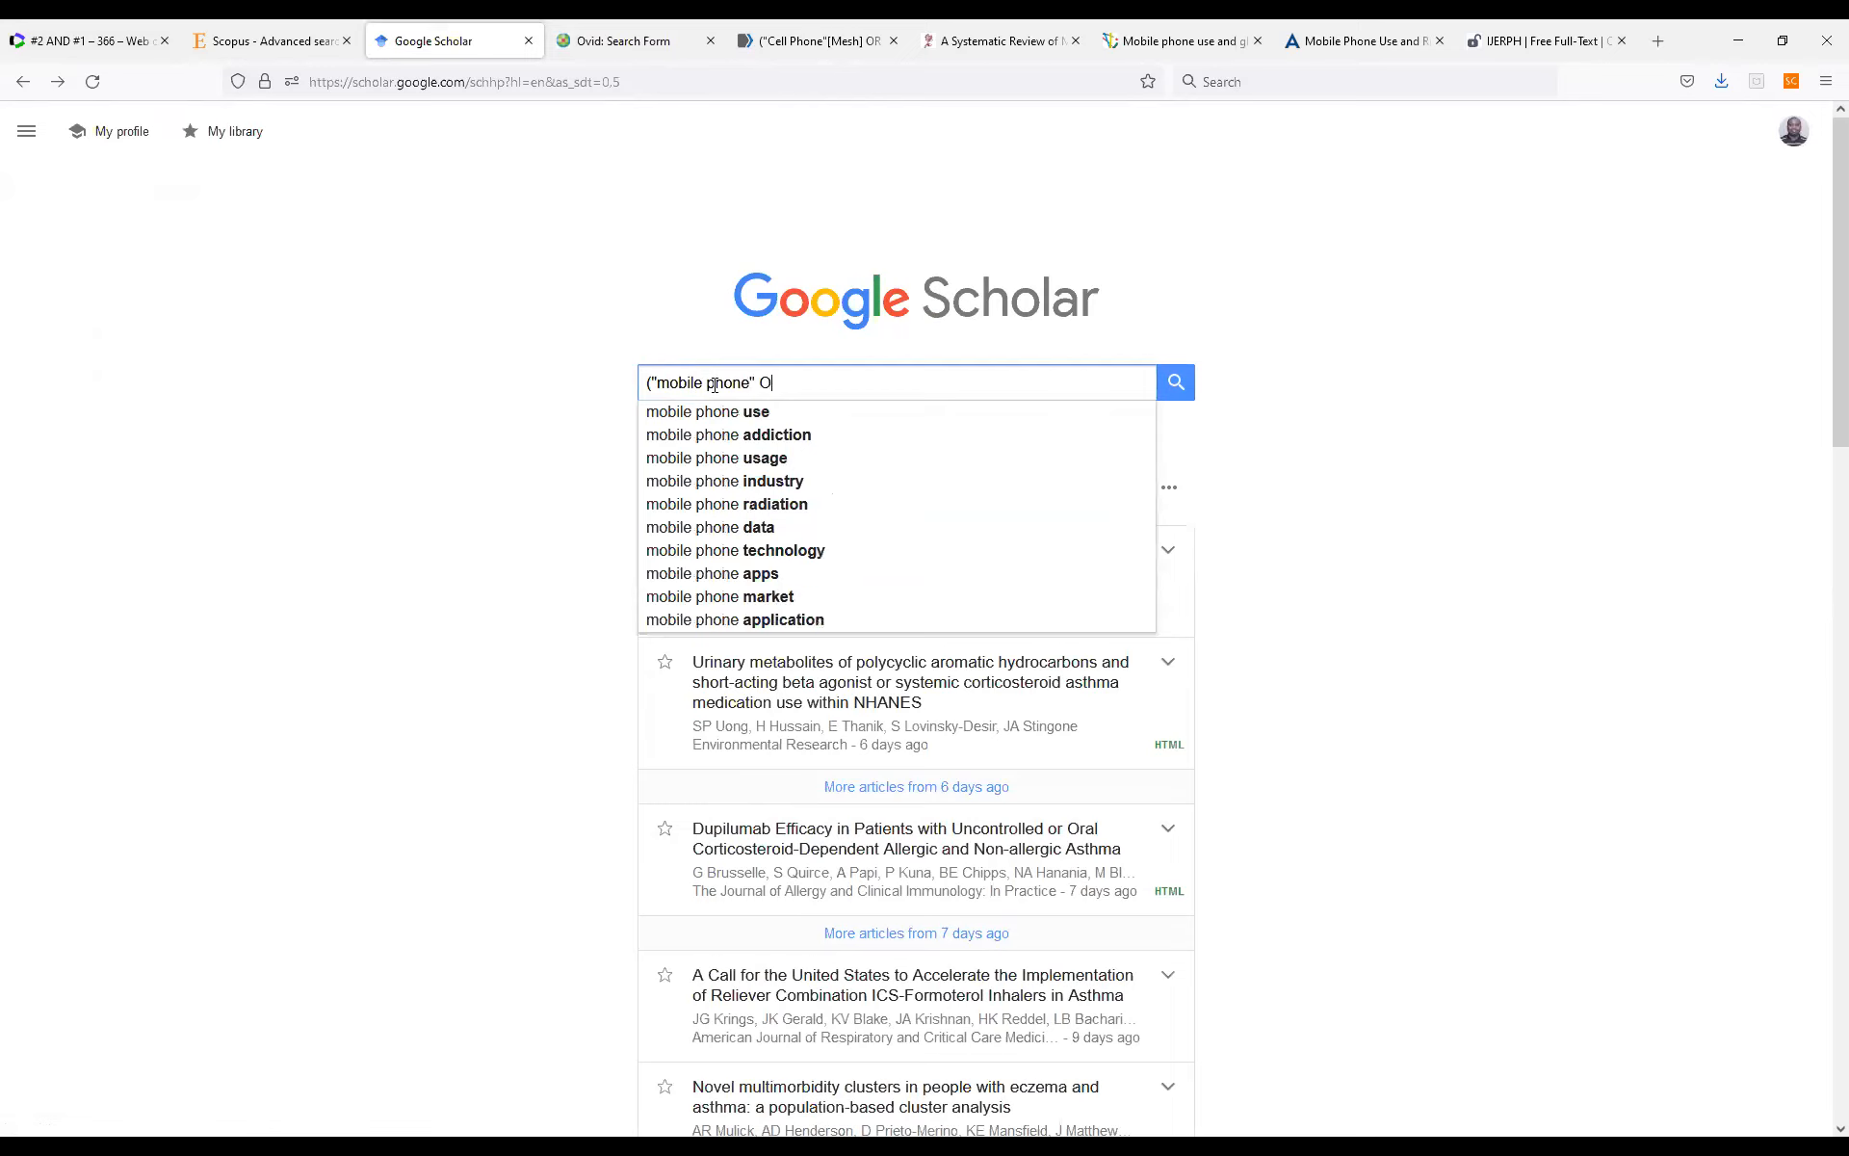
{"action": "type", "text": "R mobile"}
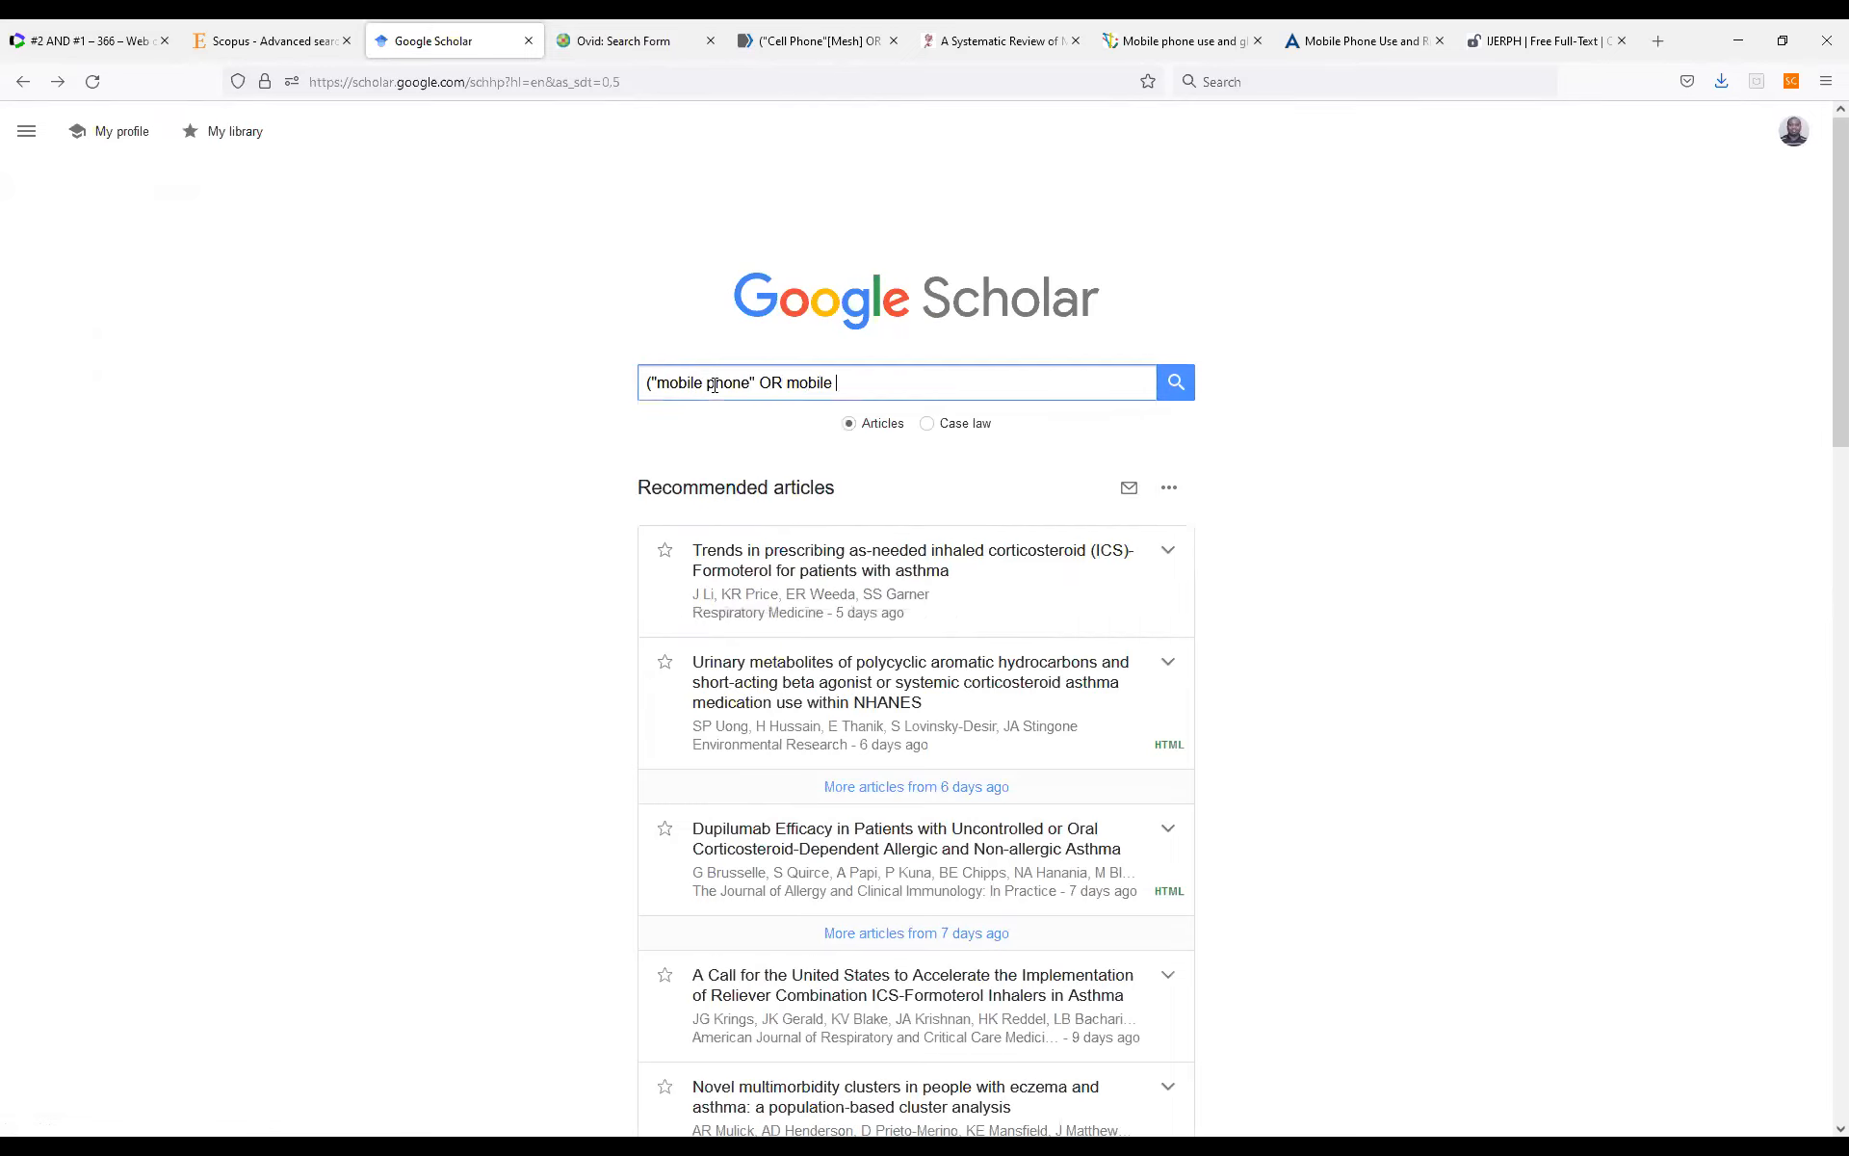
{"action": "key", "text": "BackSpace"}
{"action": "key", "text": "BackSpace"}
{"action": "key", "text": "BackSpace"}
{"action": "key", "text": "BackSpace"}
{"action": "key", "text": "BackSpace"}
{"action": "key", "text": "BackSpace"}
{"action": "key", "text": "BackSpace"}
{"action": "type", "text": "\"mobile phone"}
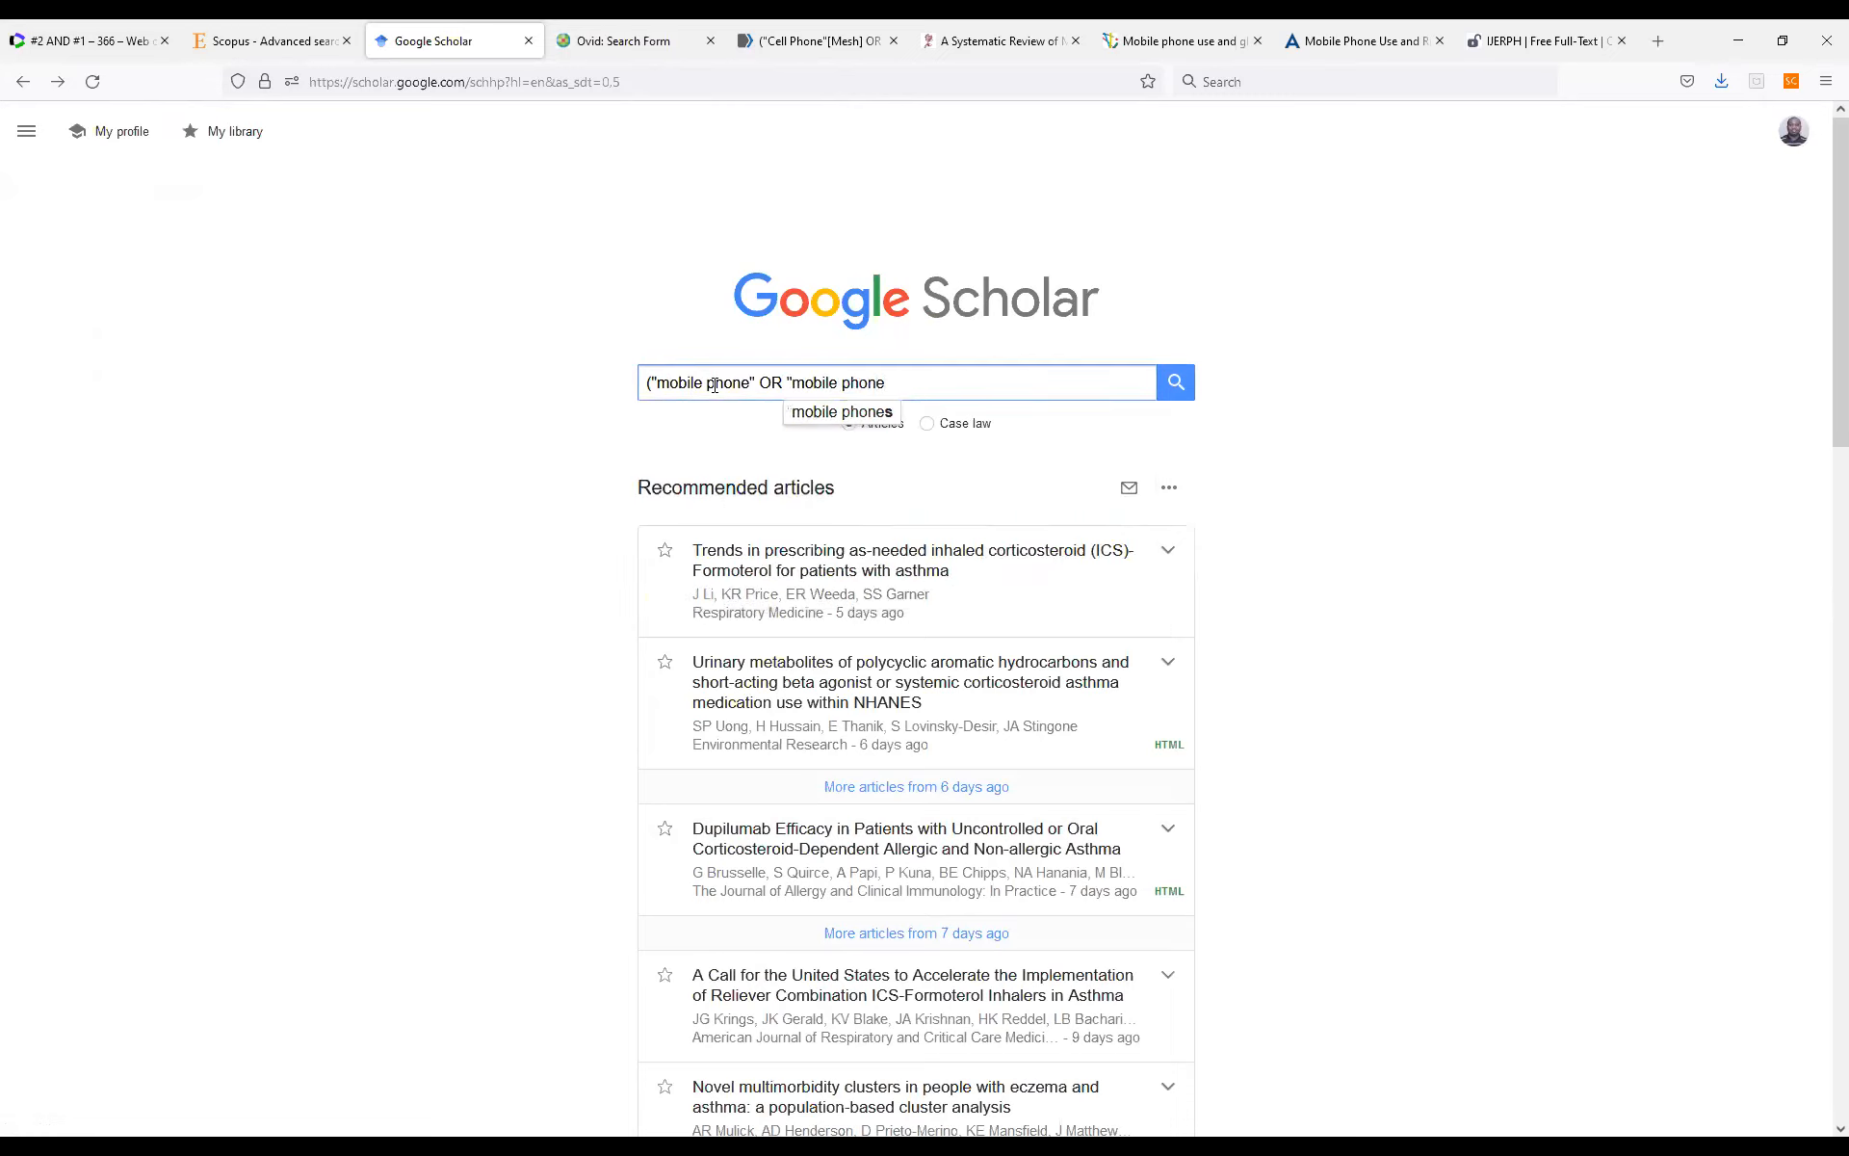
{"action": "type", "text": "s\""}
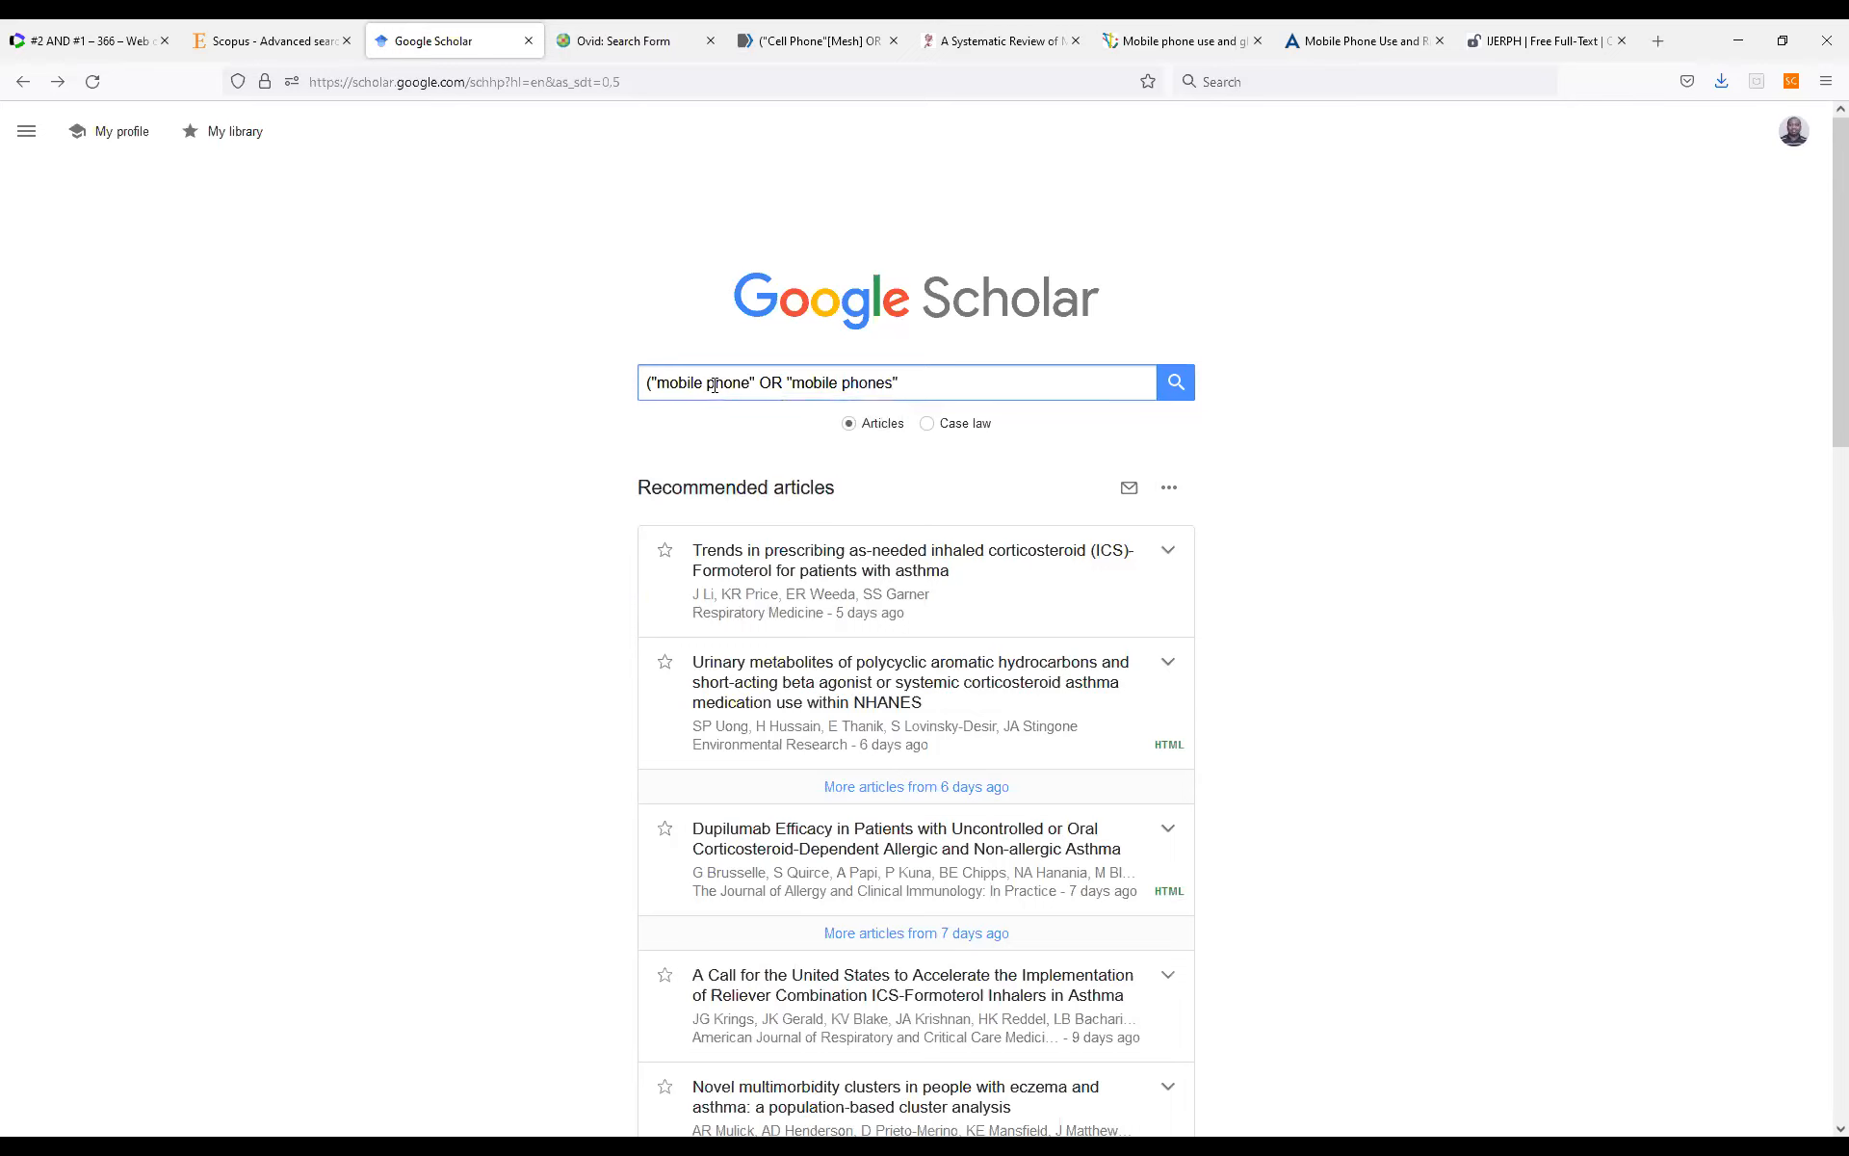
{"action": "type", "text": " OR \"mobile phone use\" OR cel"}
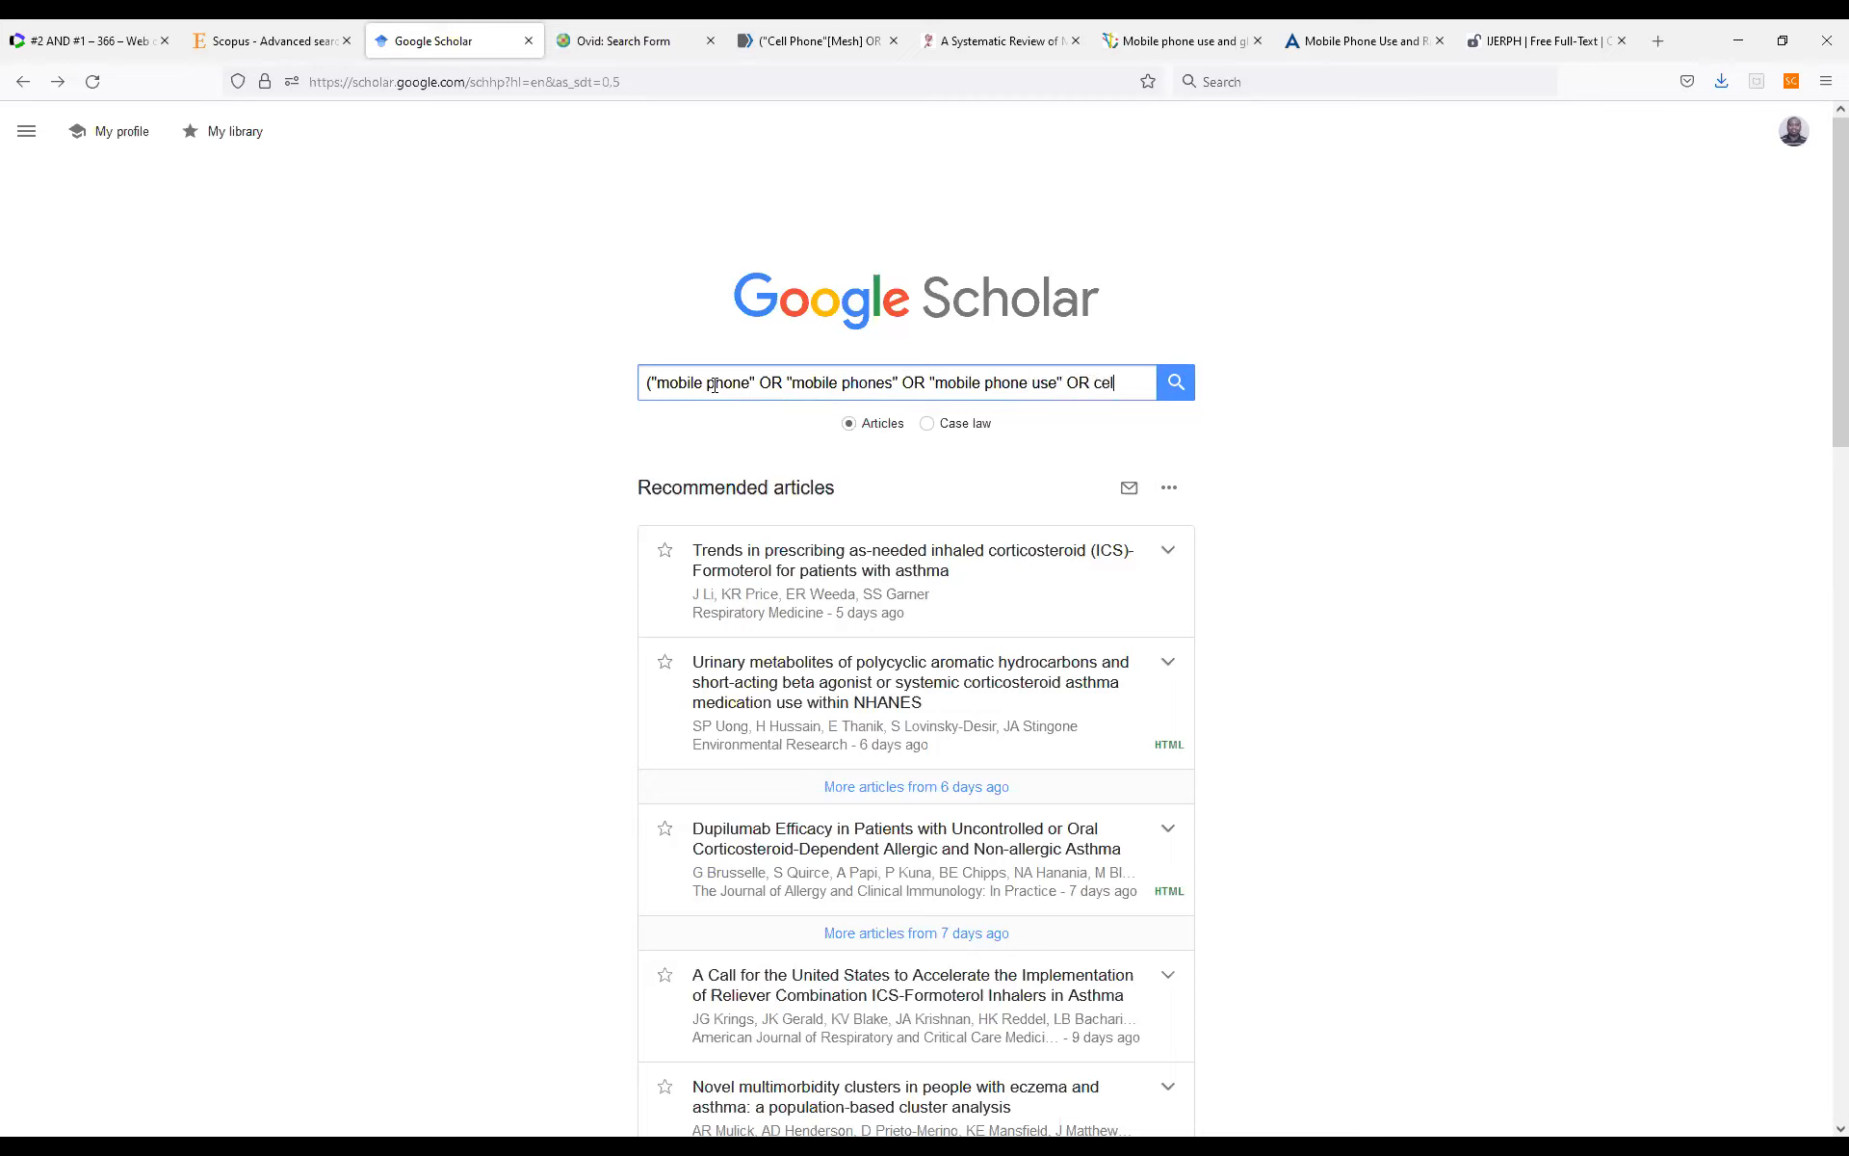
Extend the query with OR and the quoted phrase "mobile phone use", followed by another OR.
{"action": "type", "text": "l phone"}
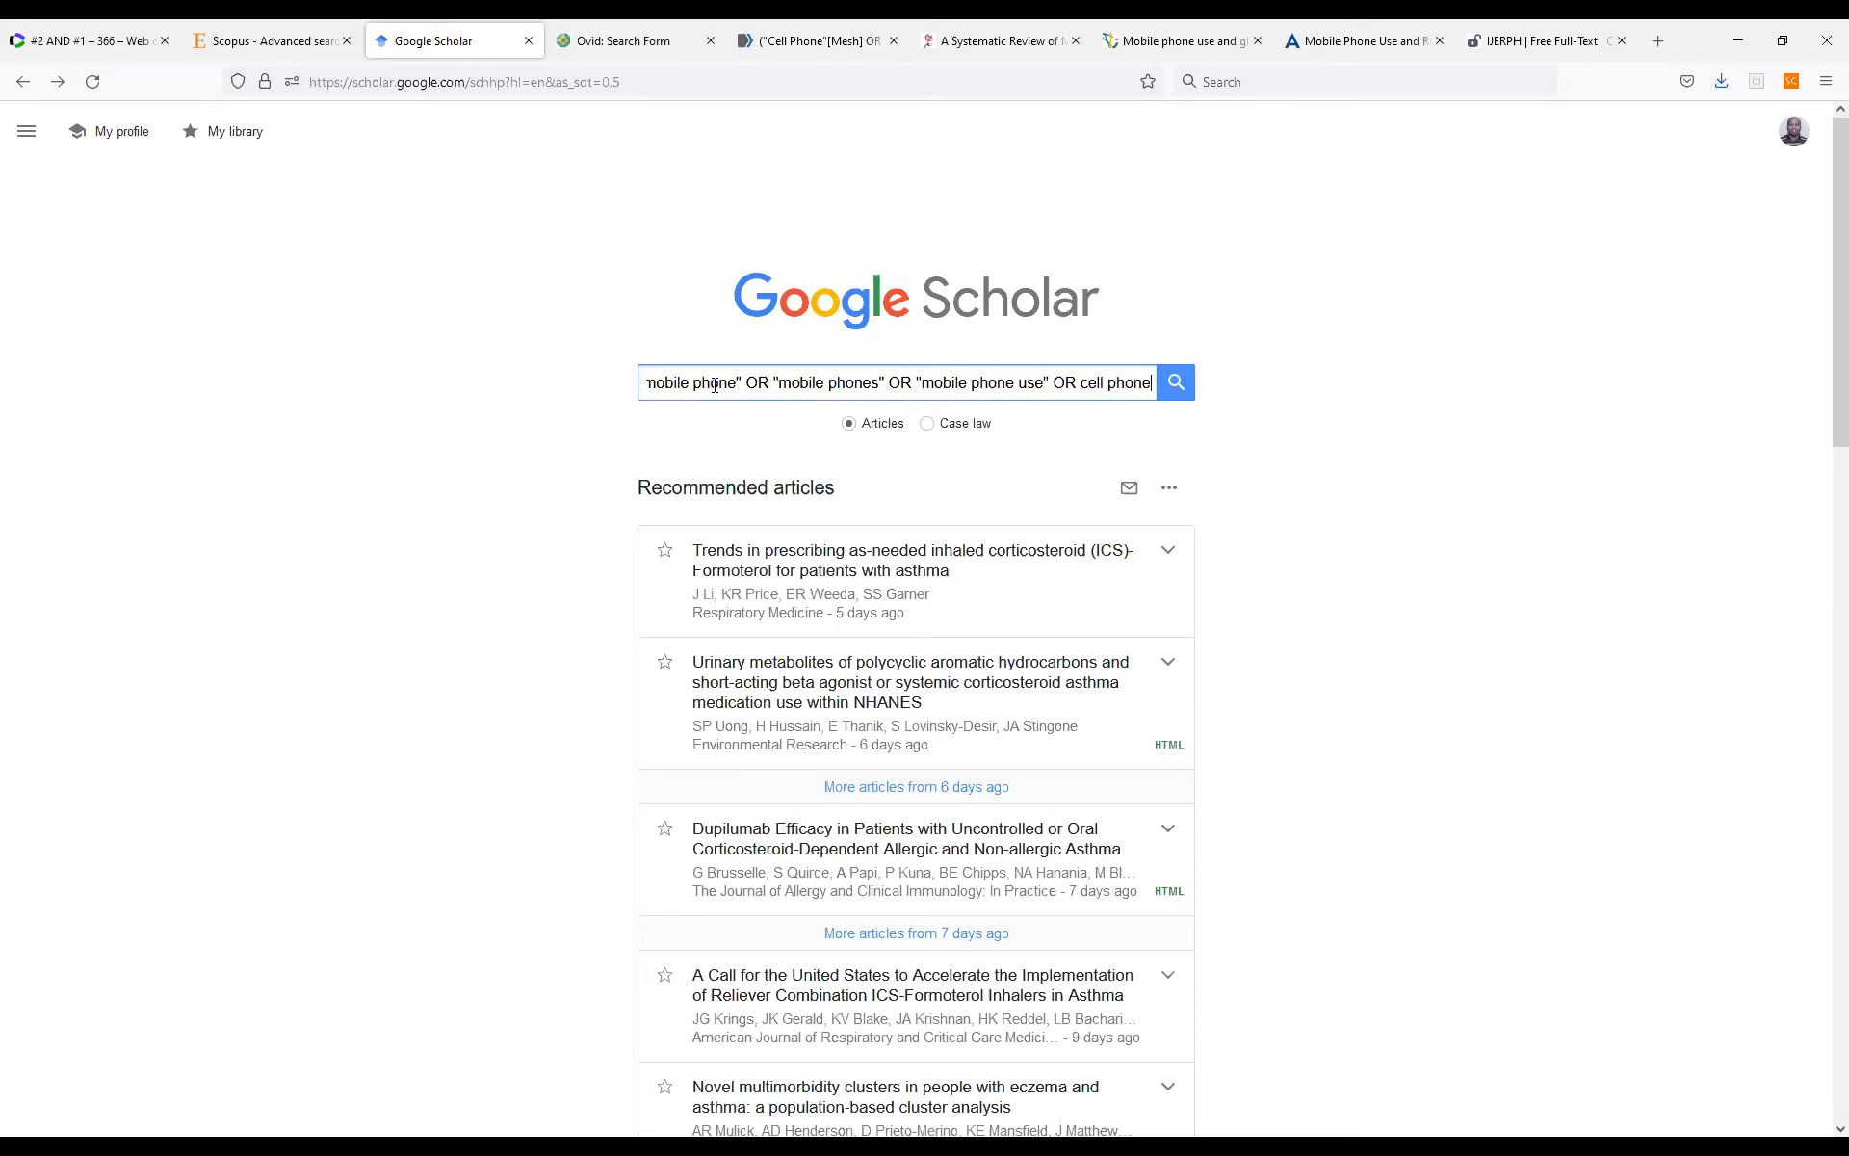
{"action": "type", "text": "\""}
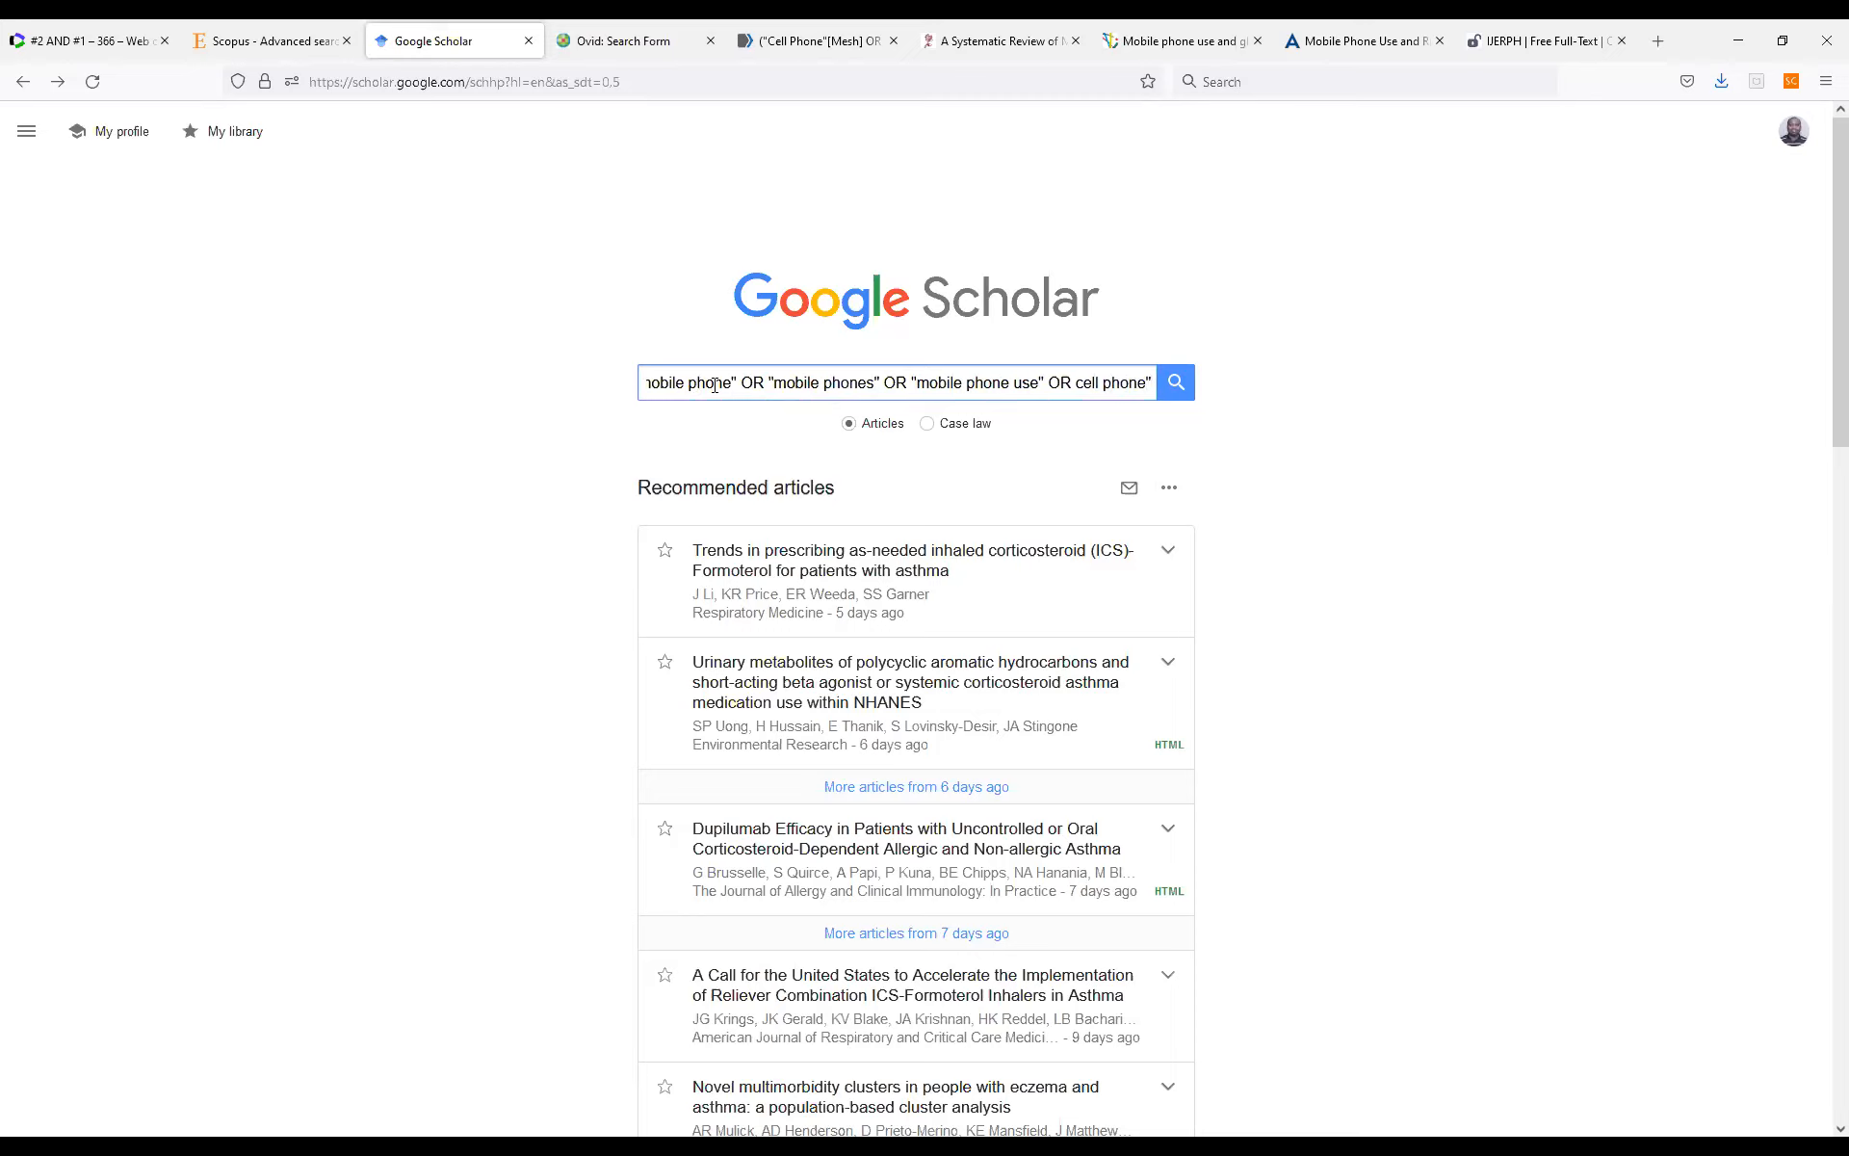
Add "cell phone" as the next term of the query, enclosed in quotation marks.
{"action": "key", "text": "Left"}
{"action": "key", "text": "Left"}
{"action": "key", "text": "Left"}
{"action": "type", "text": "\""}
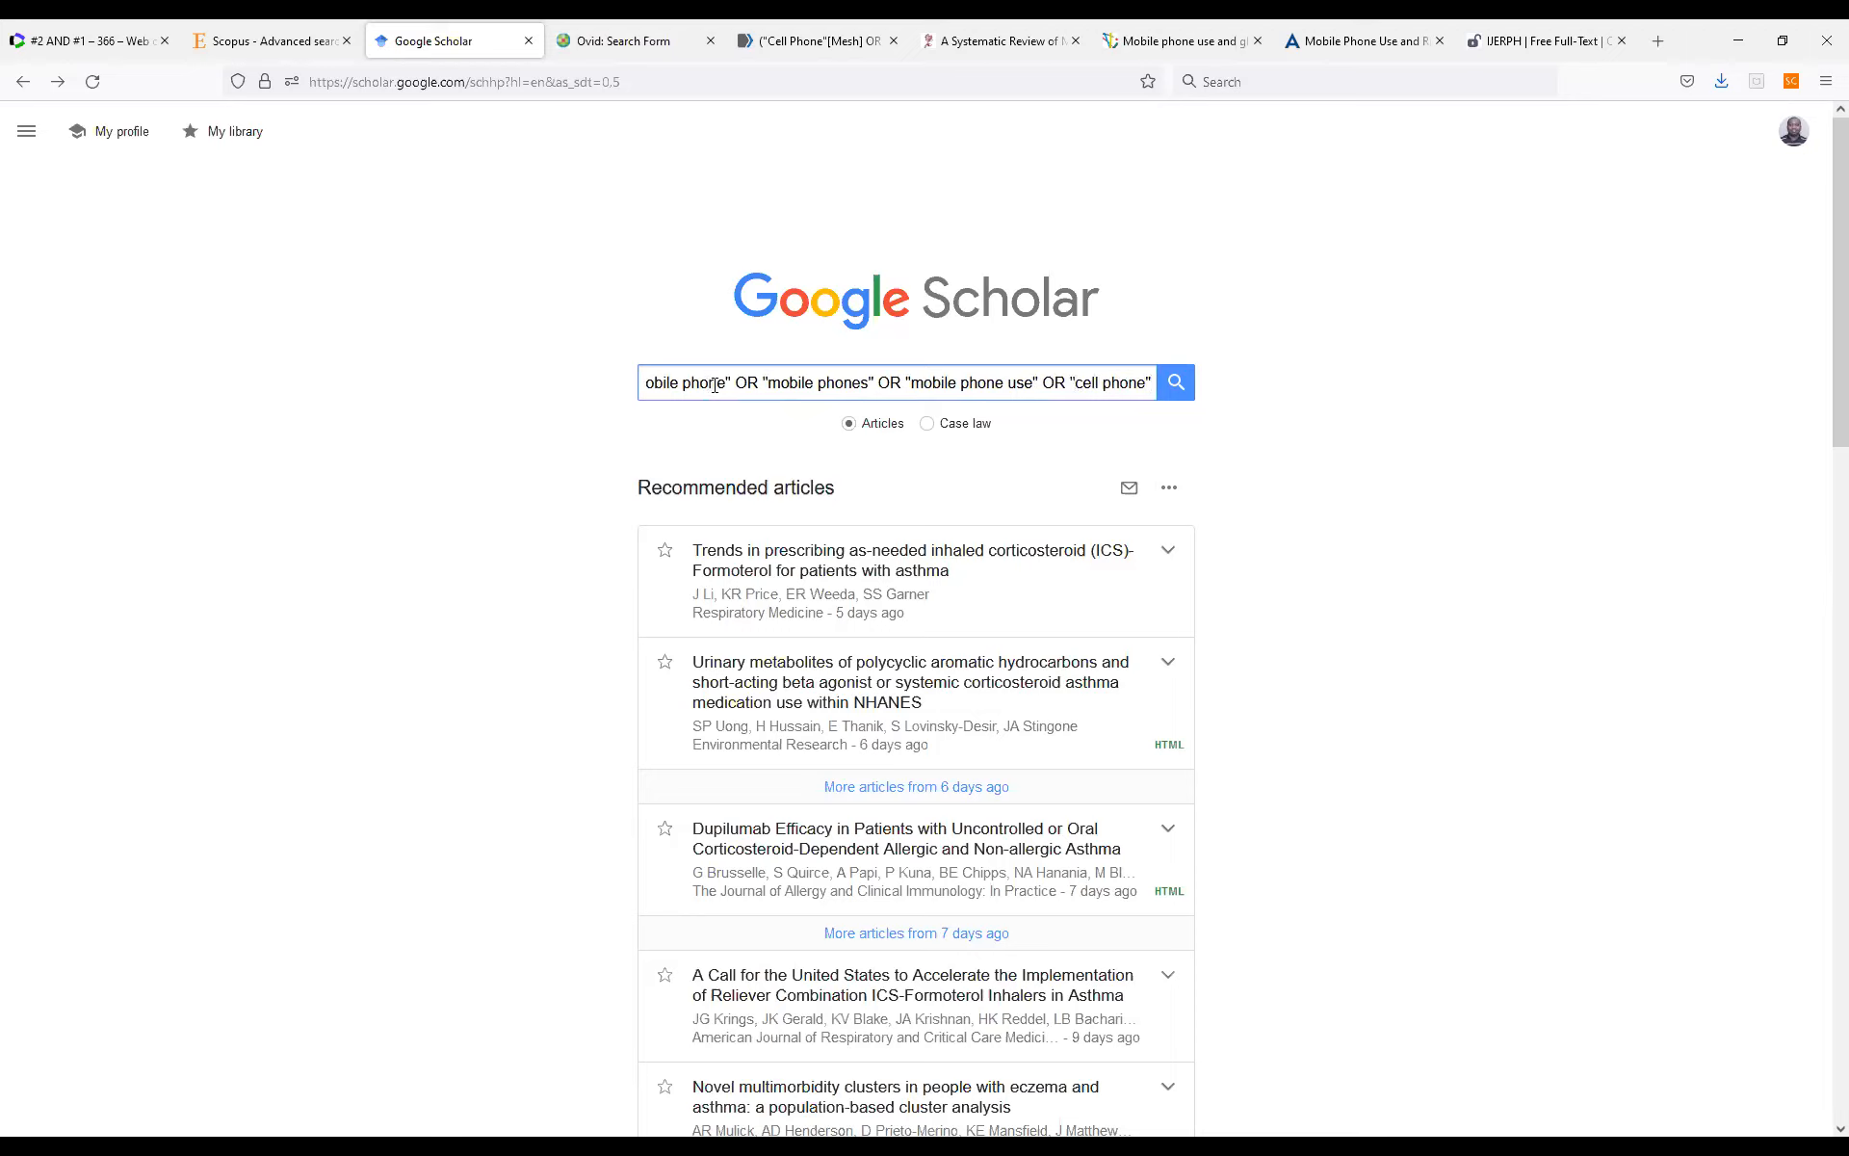
{"action": "type", "text": " O"}
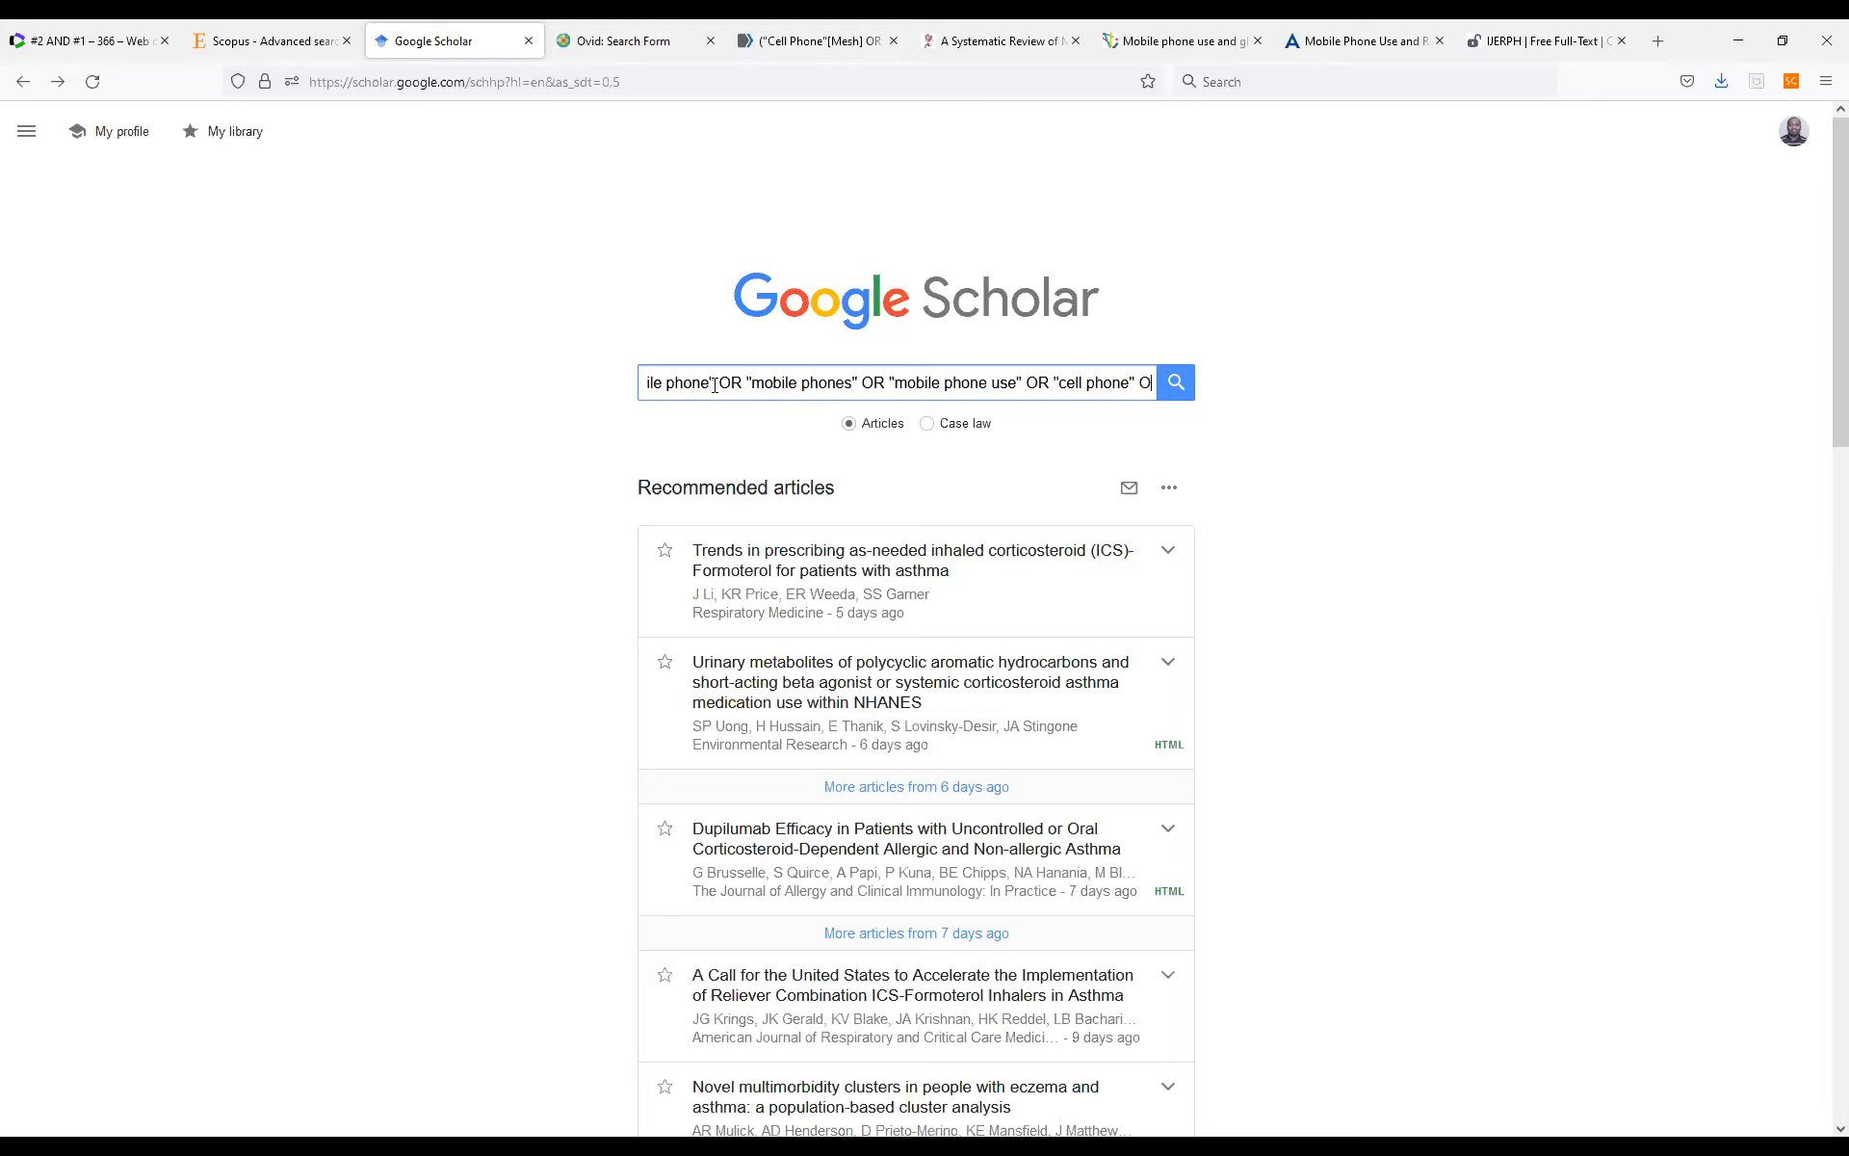
{"action": "type", "text": "R cell"}
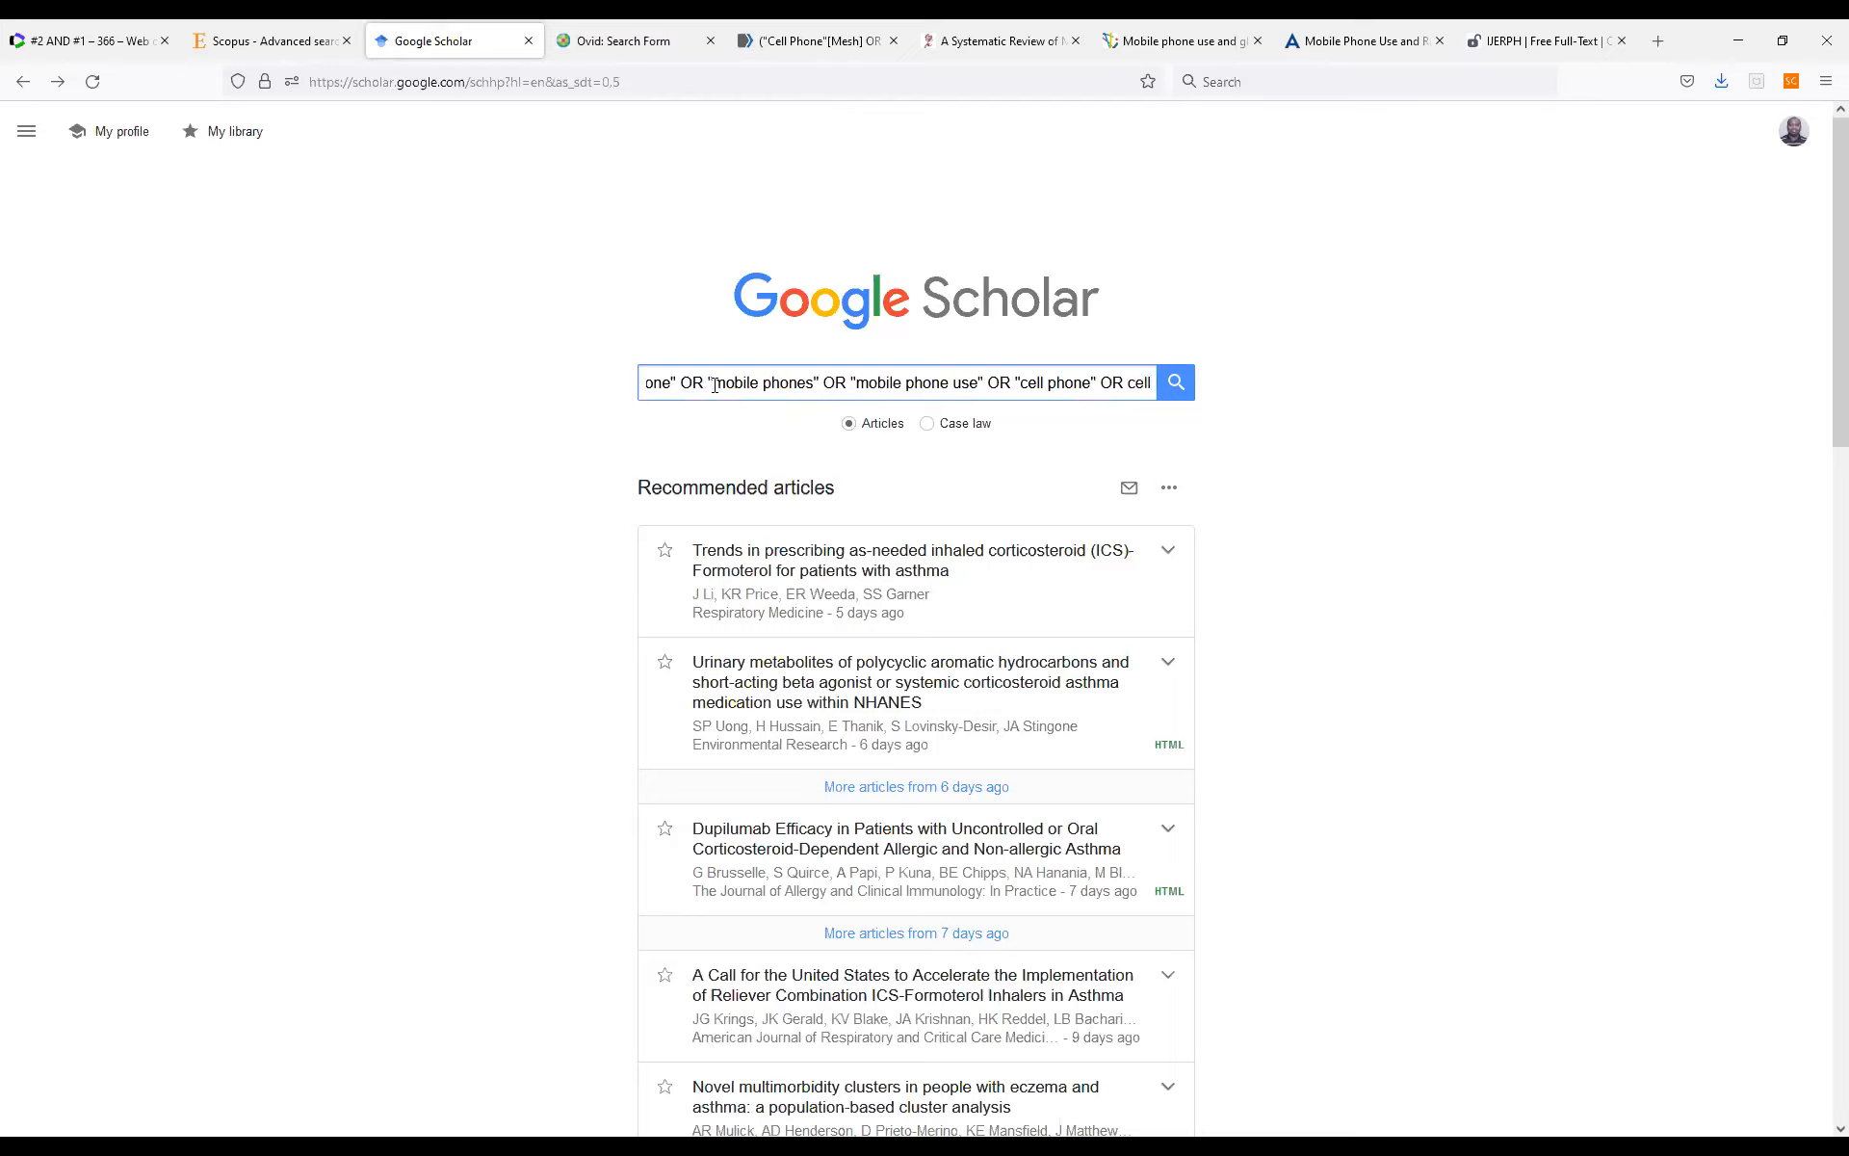
{"action": "type", "text": " phone use\""}
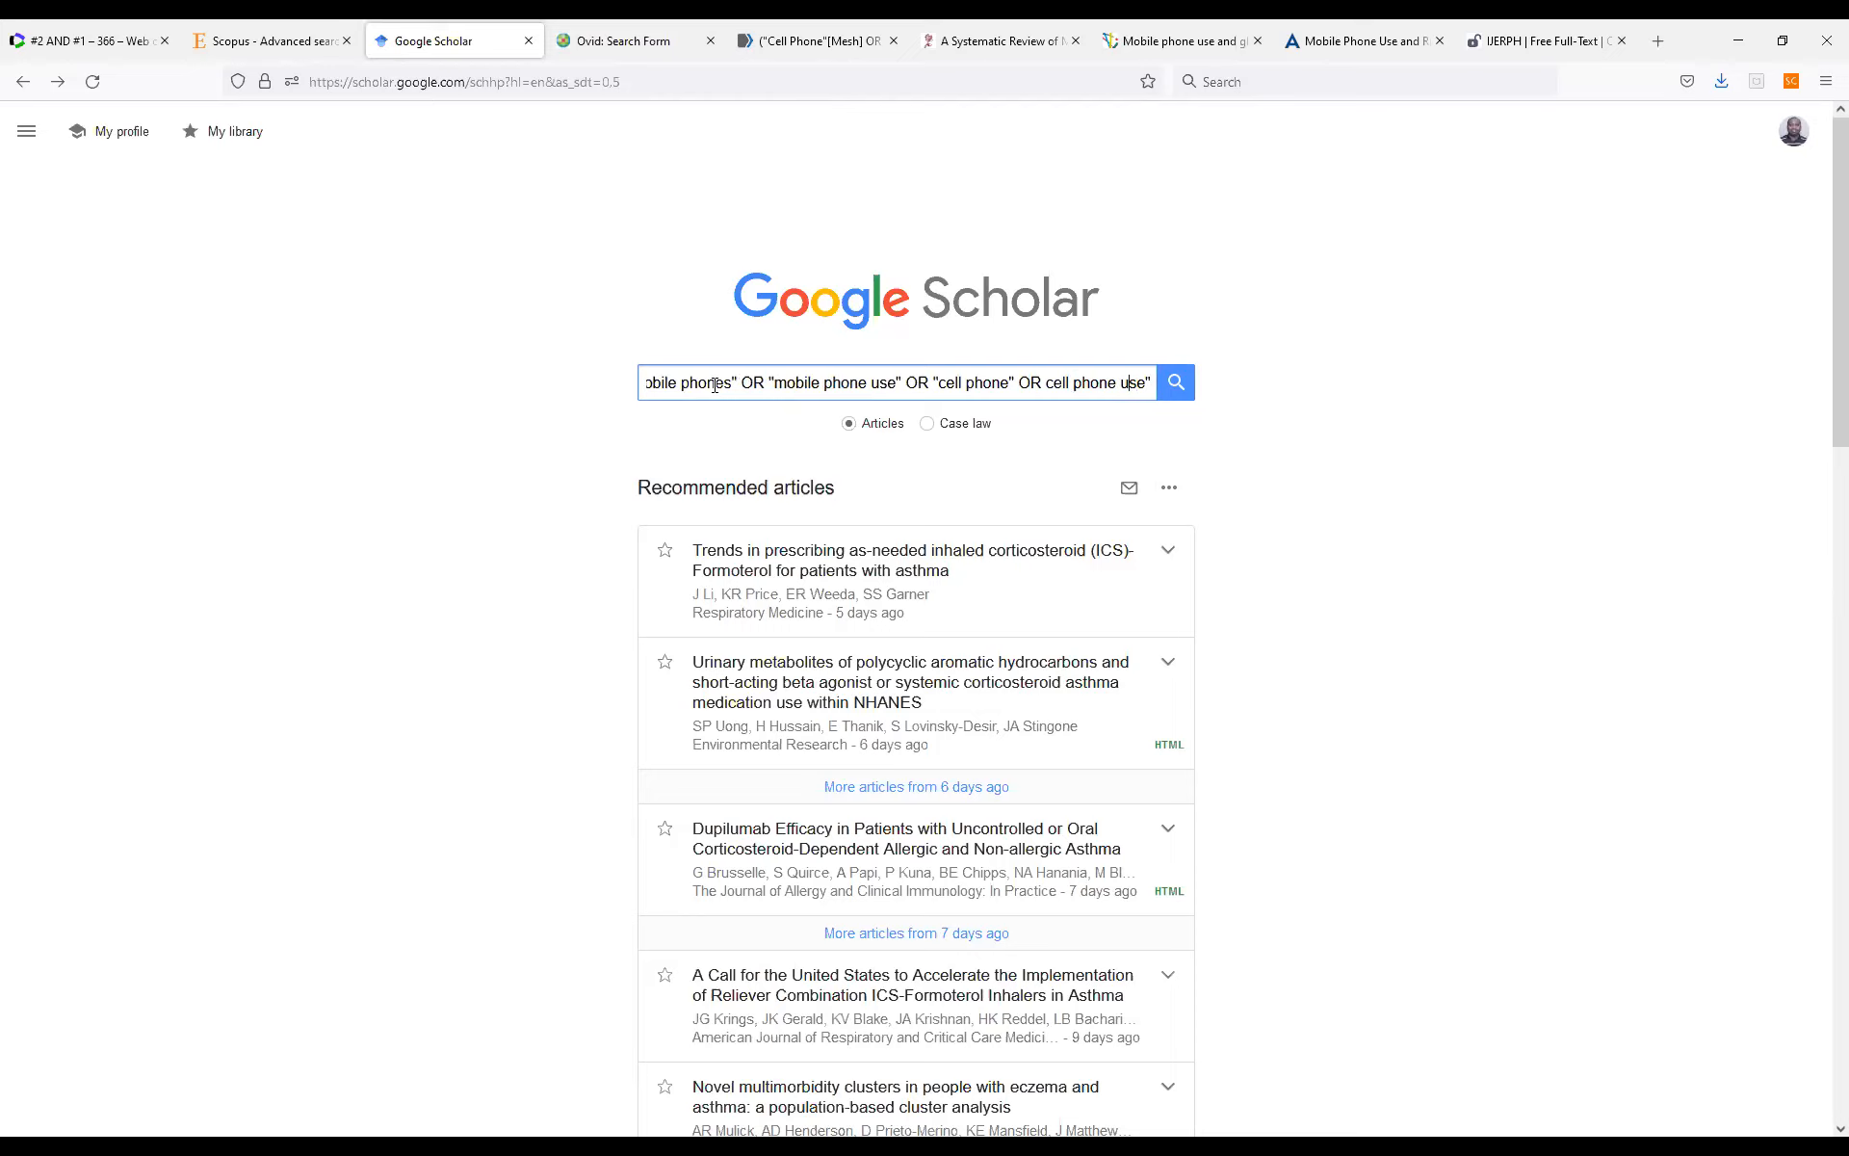
Append OR "cell phone use" to the phone terms, with the phrase enclosed in quotation marks.
{"action": "key", "text": "Left"}
{"action": "key", "text": "Left"}
{"action": "key", "text": "Left"}
{"action": "type", "text": "\""}
{"action": "key", "text": "End"}
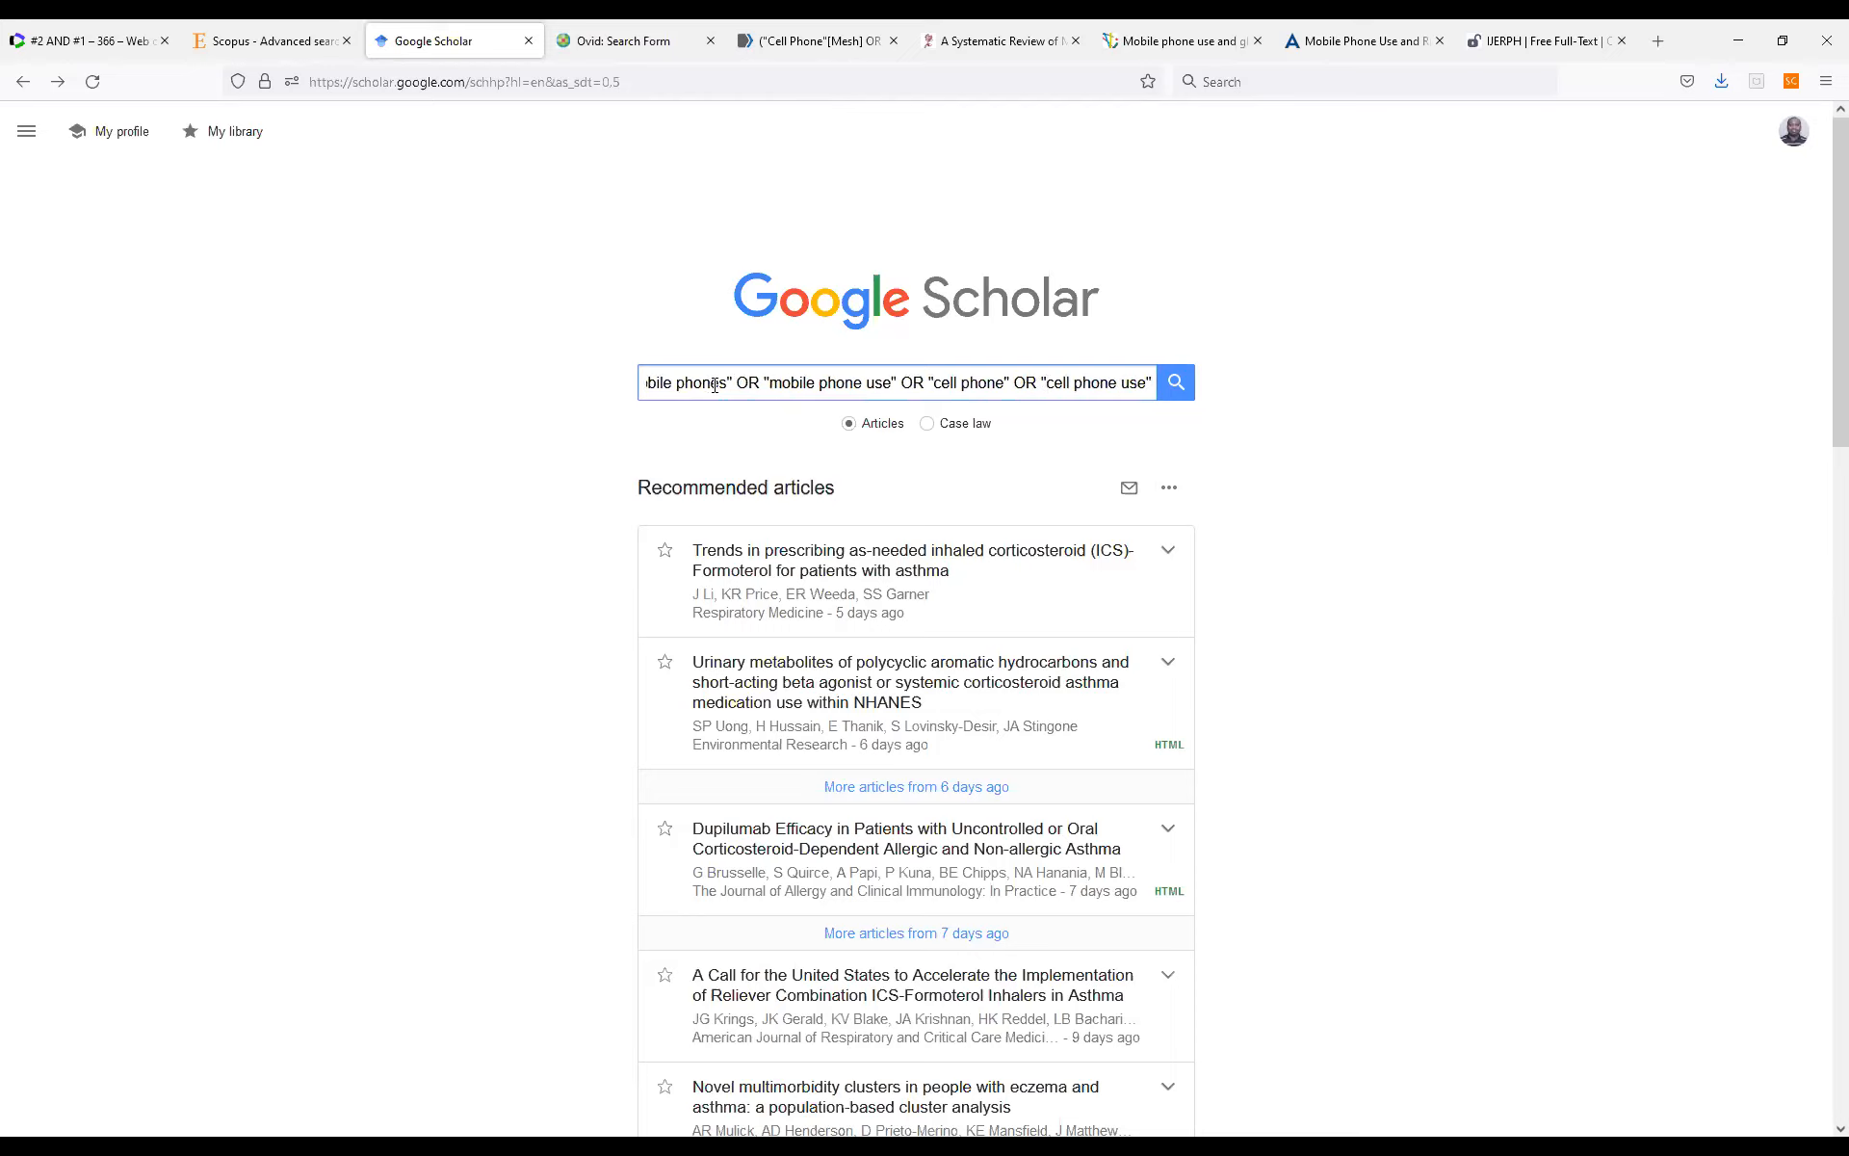
Close the phone group, add AND, and open a second group with the quoted term "brain cancer" followed by OR.
{"action": "type", "text": ")"}
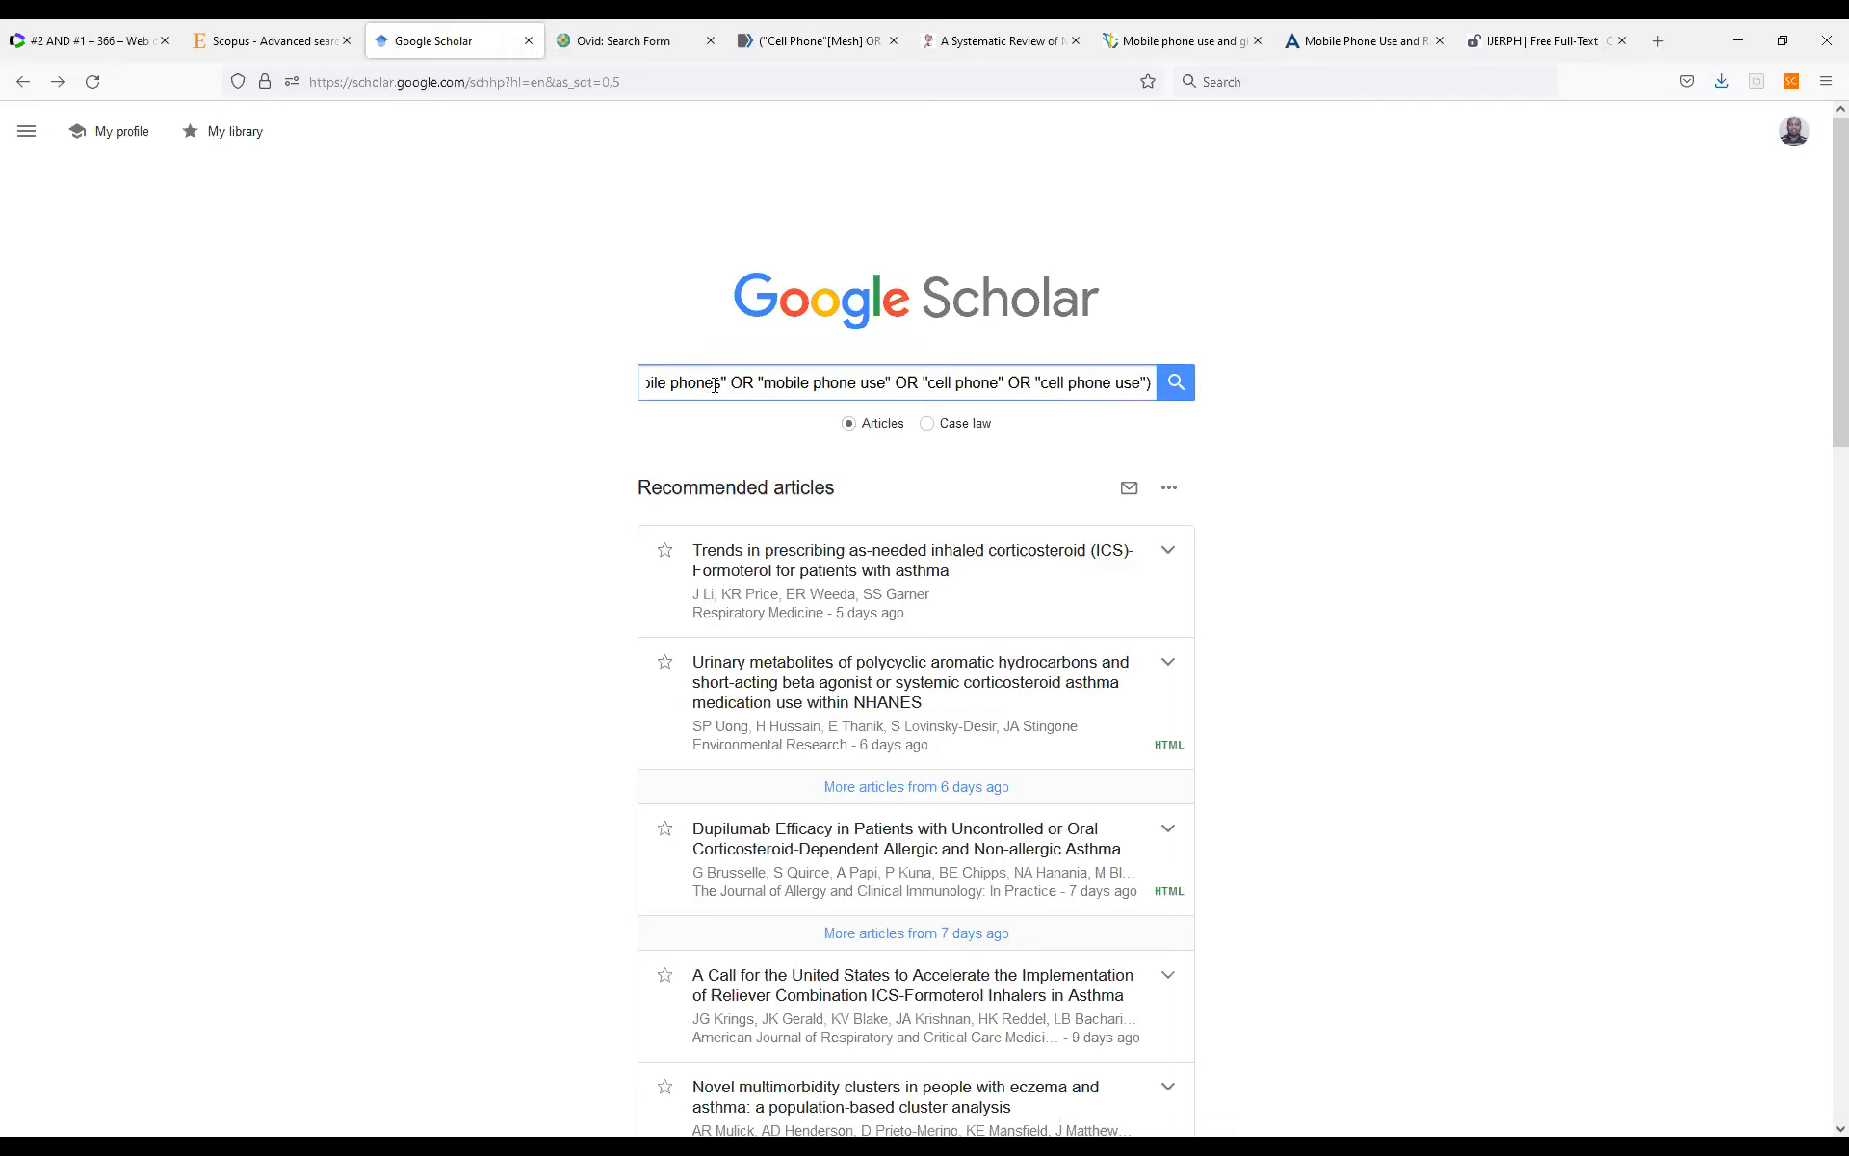
{"action": "type", "text": " AND (\"br"}
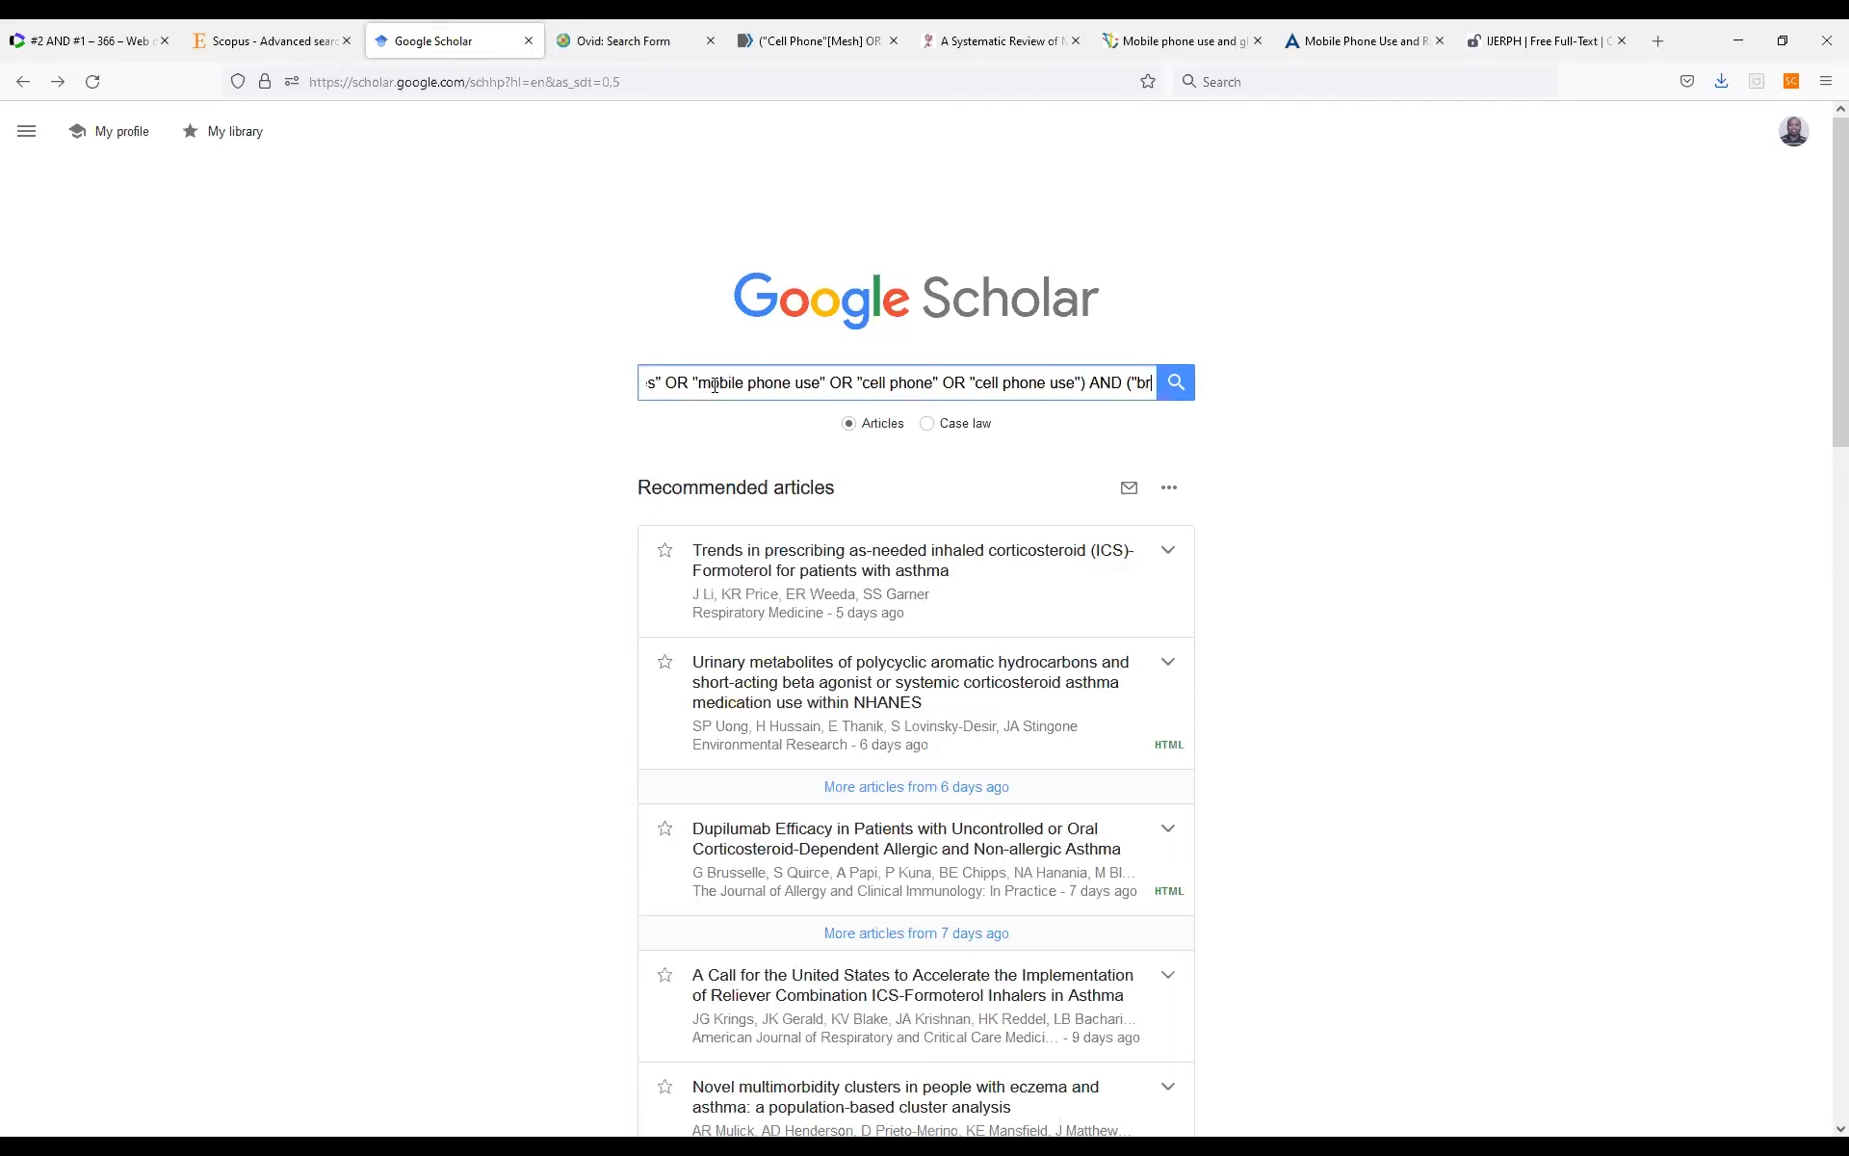
{"action": "type", "text": "ain ca"}
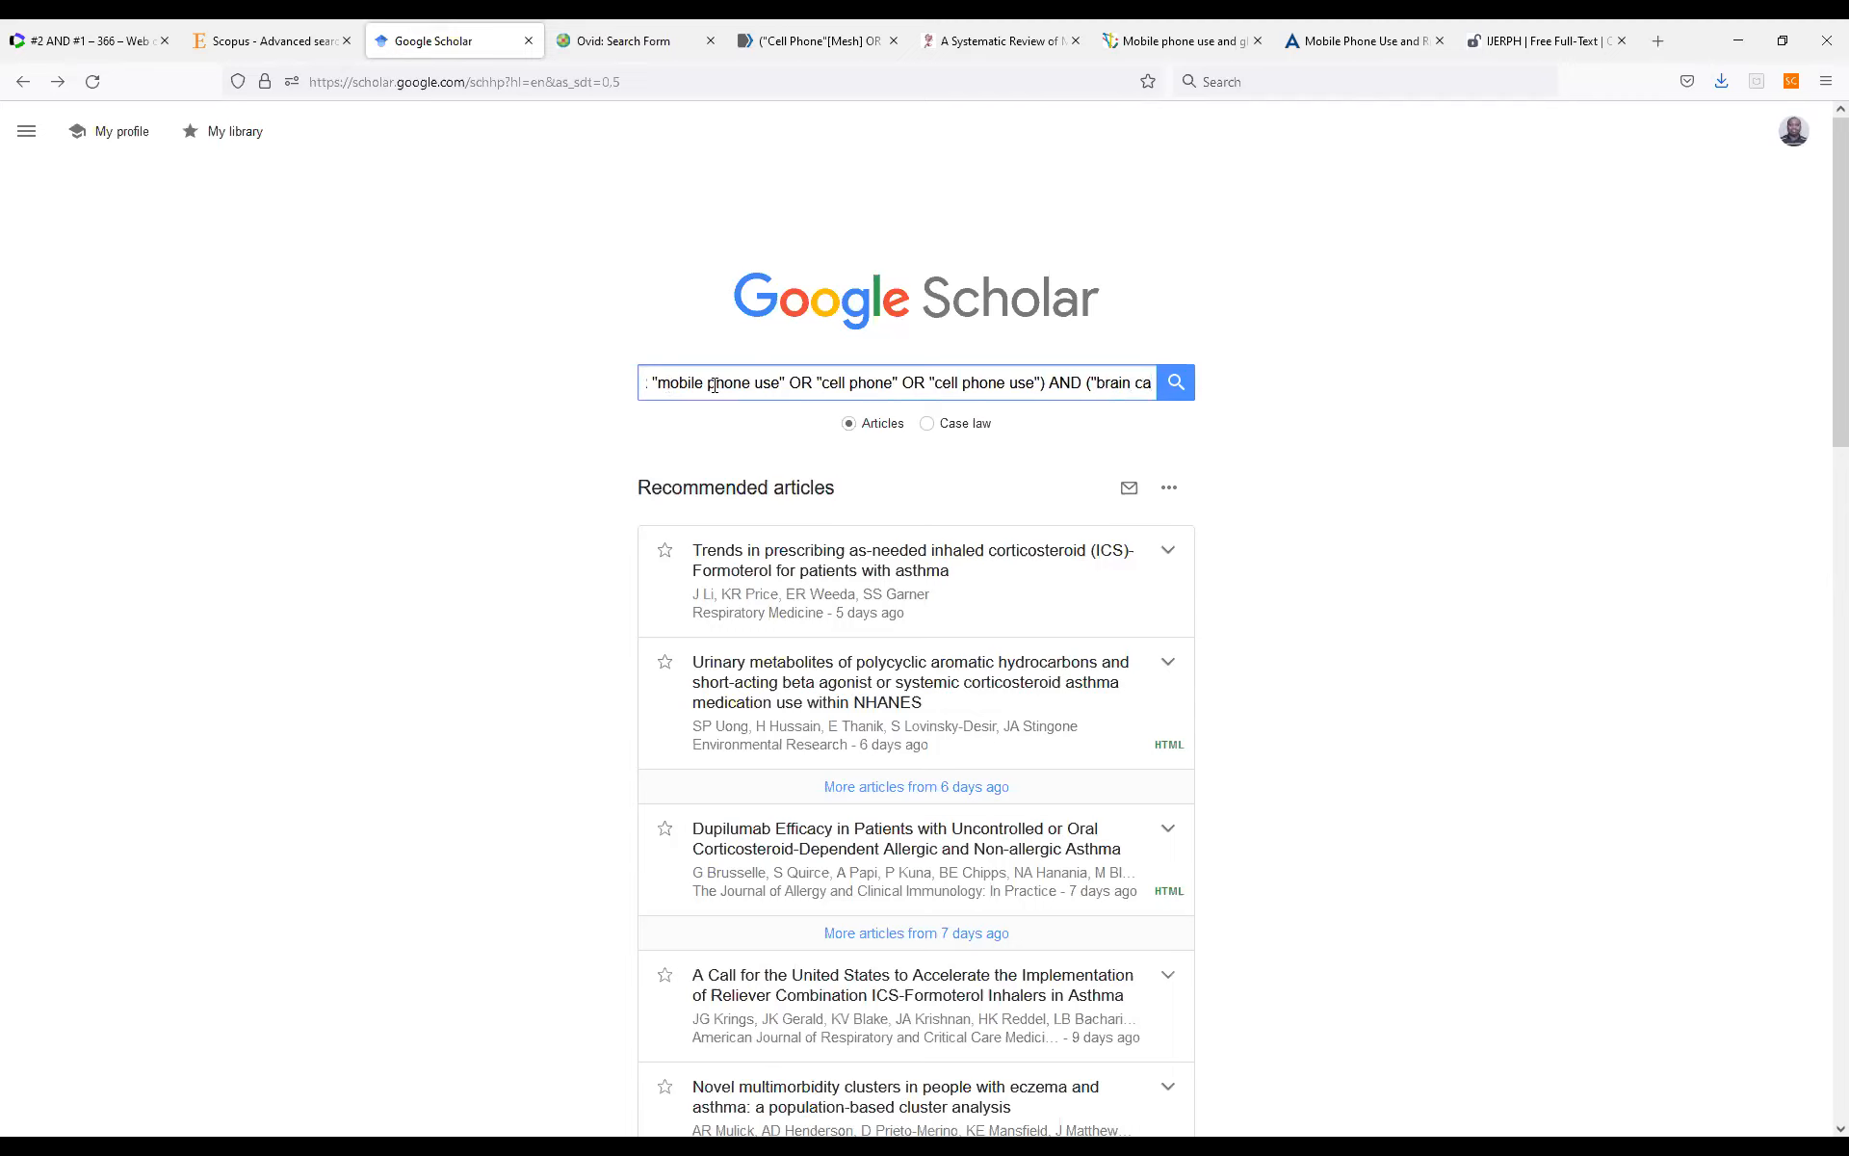
{"action": "type", "text": "ncer\" OR "}
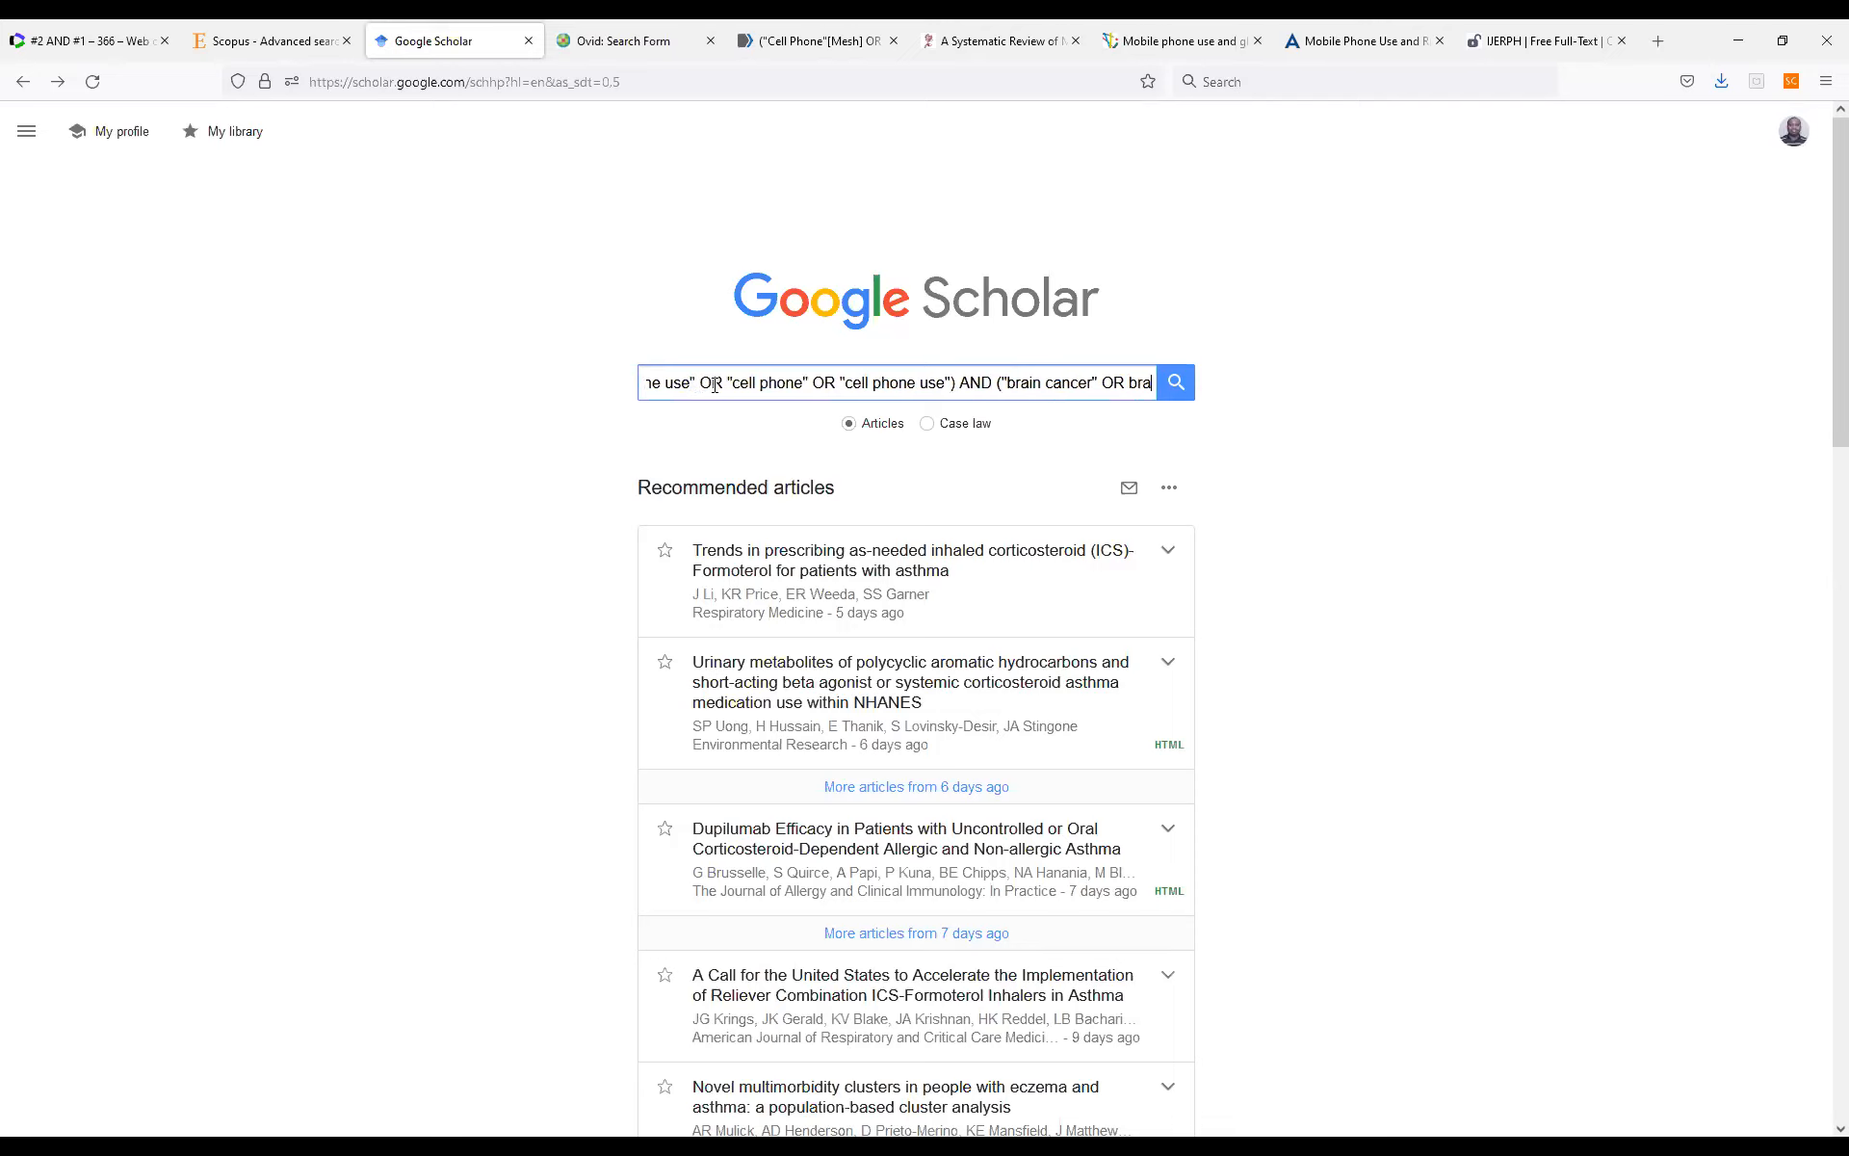
{"action": "type", "text": "\"brain"}
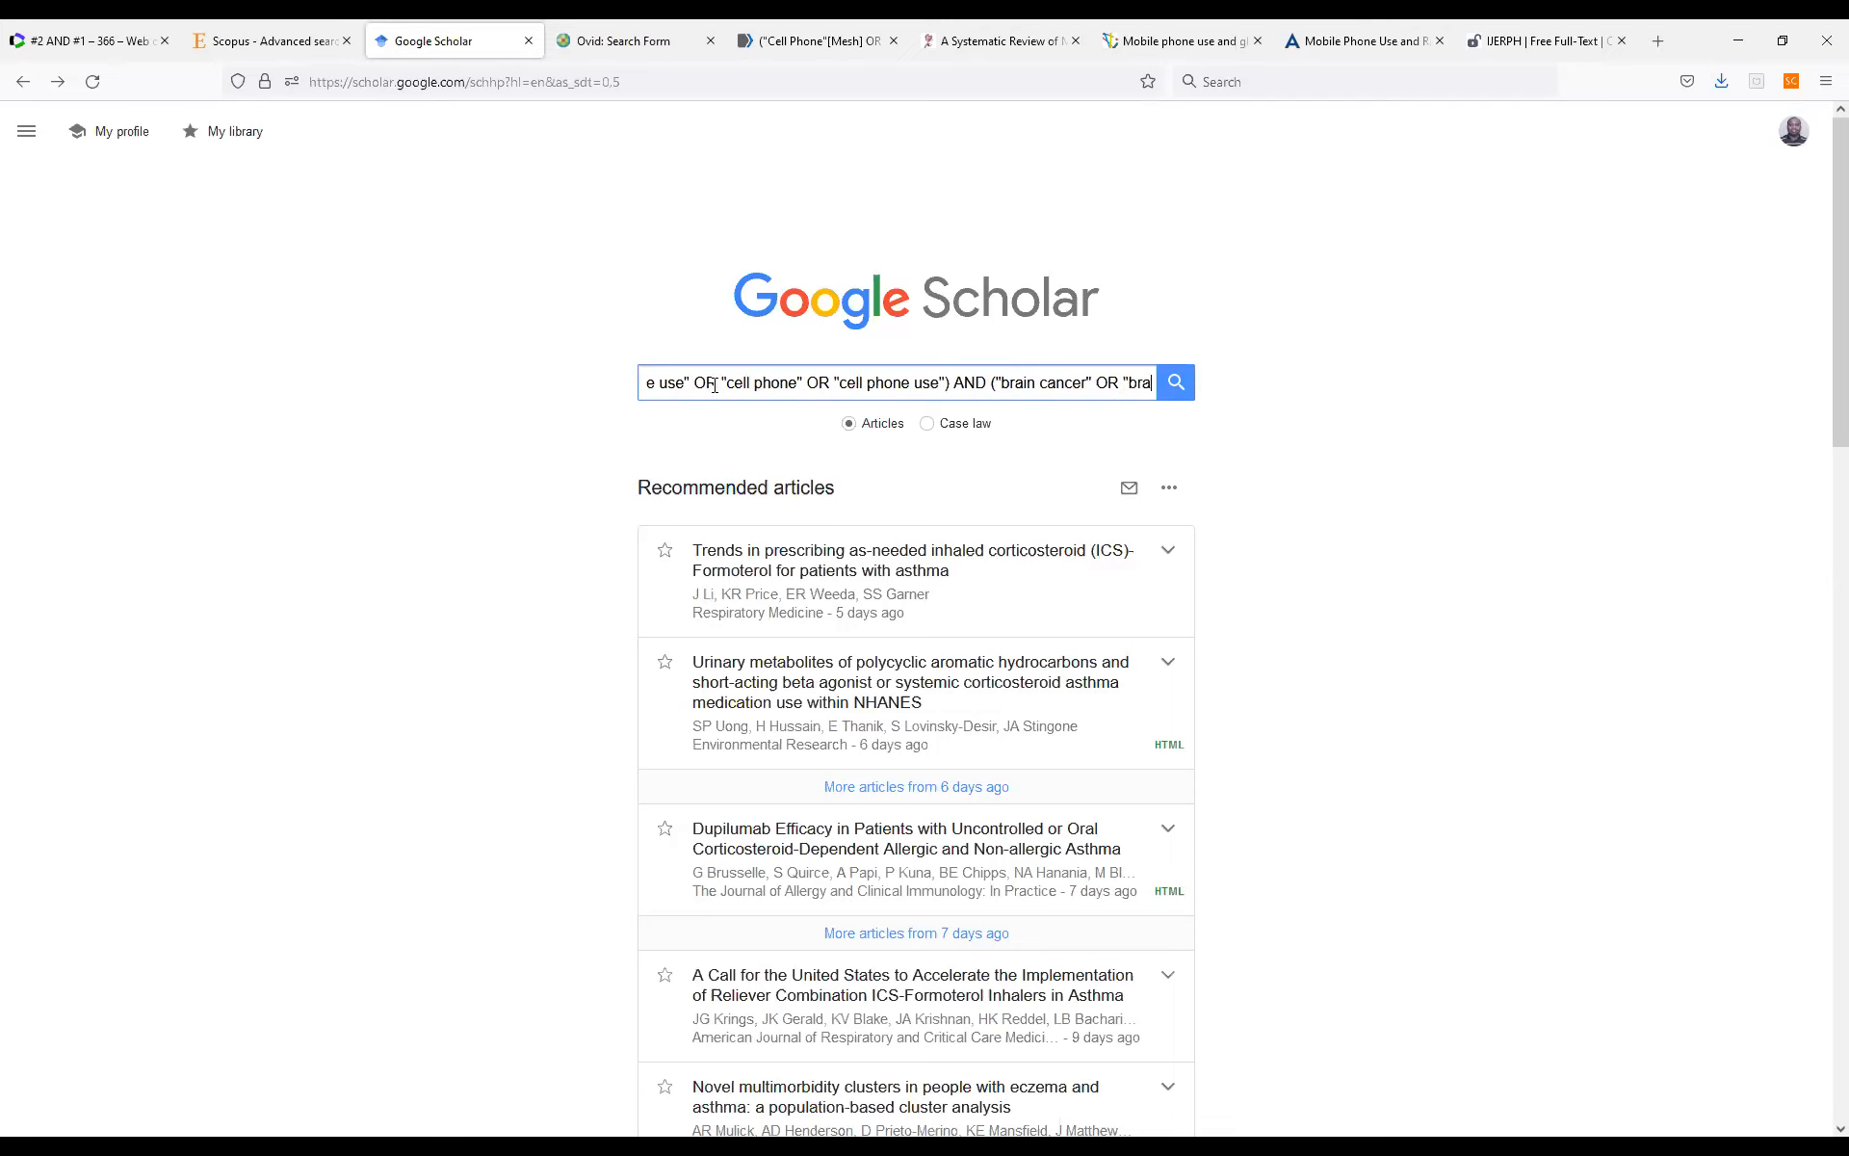
{"action": "type", "text": " t"}
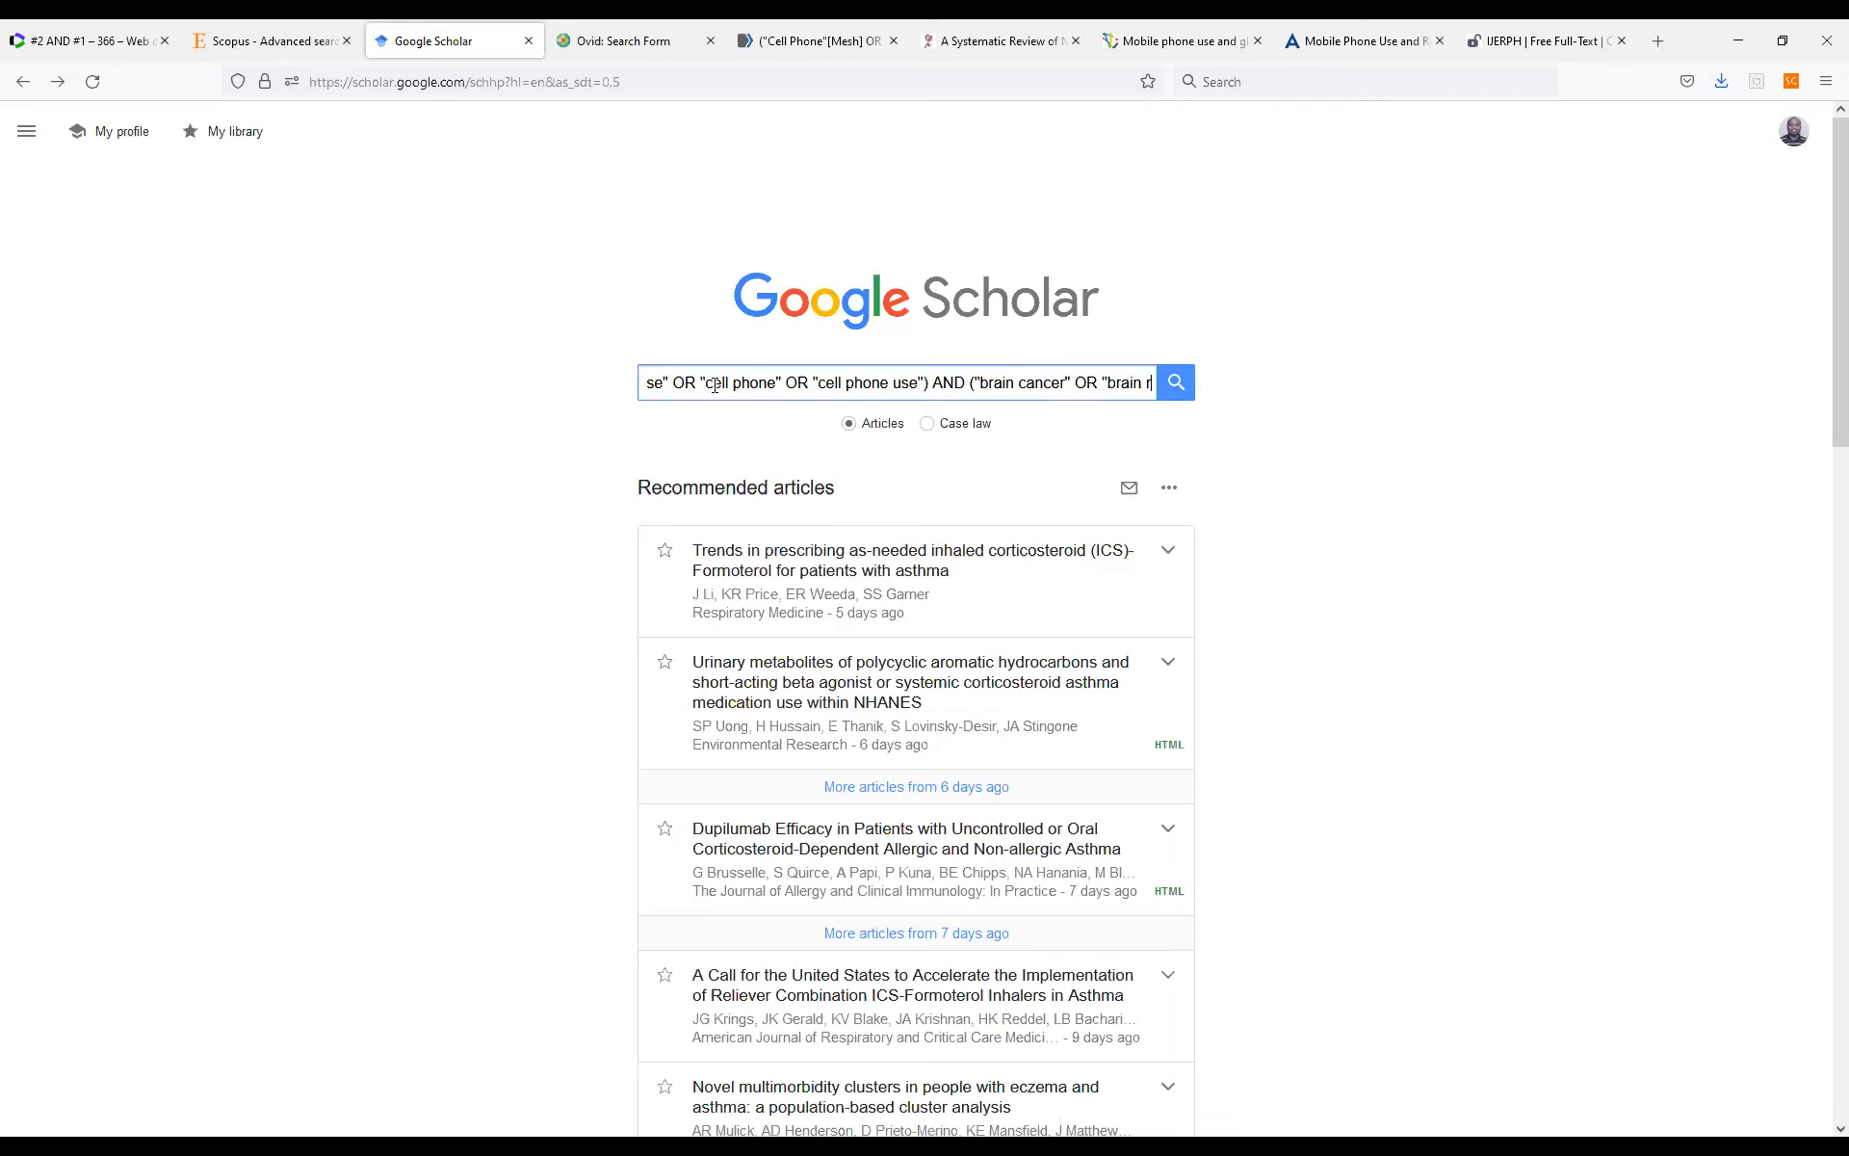
{"action": "type", "text": "umor\""}
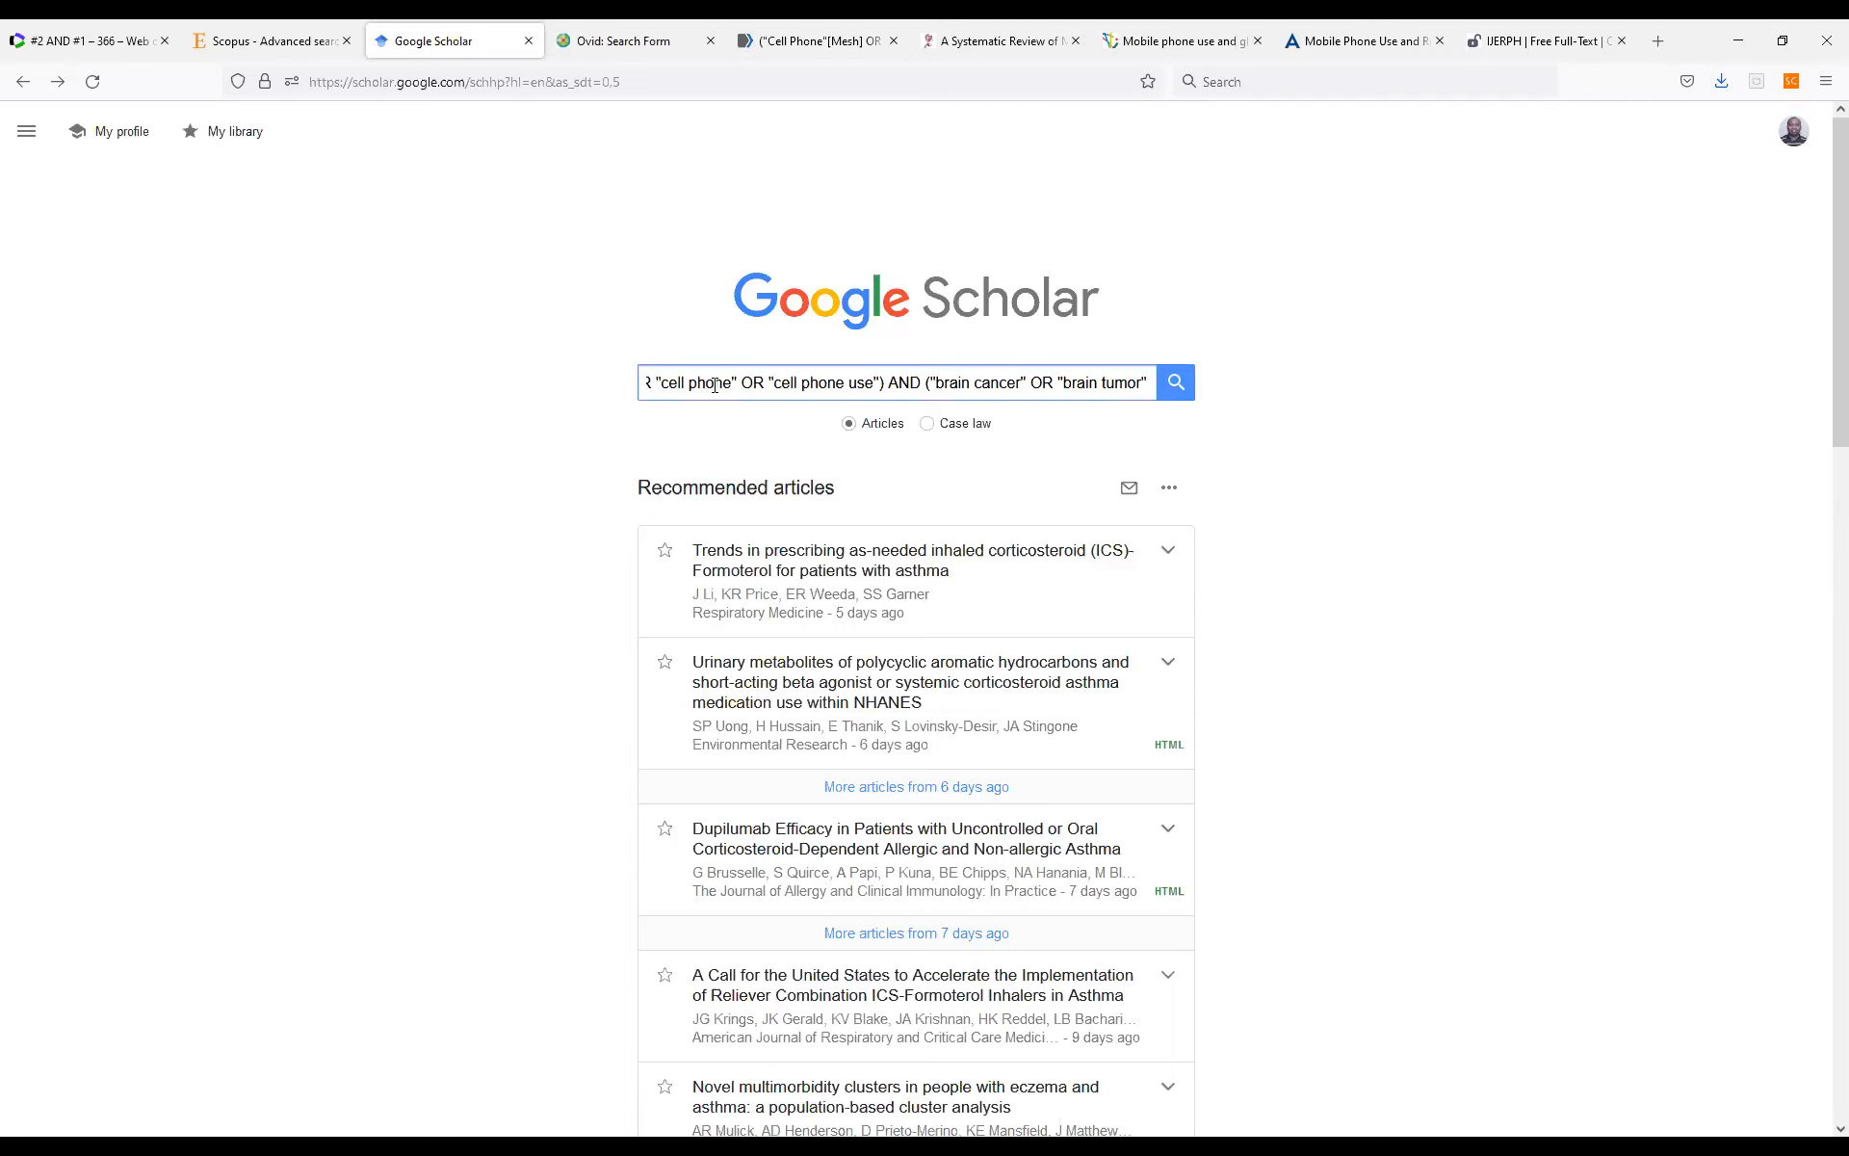
{"action": "type", "text": " OR"}
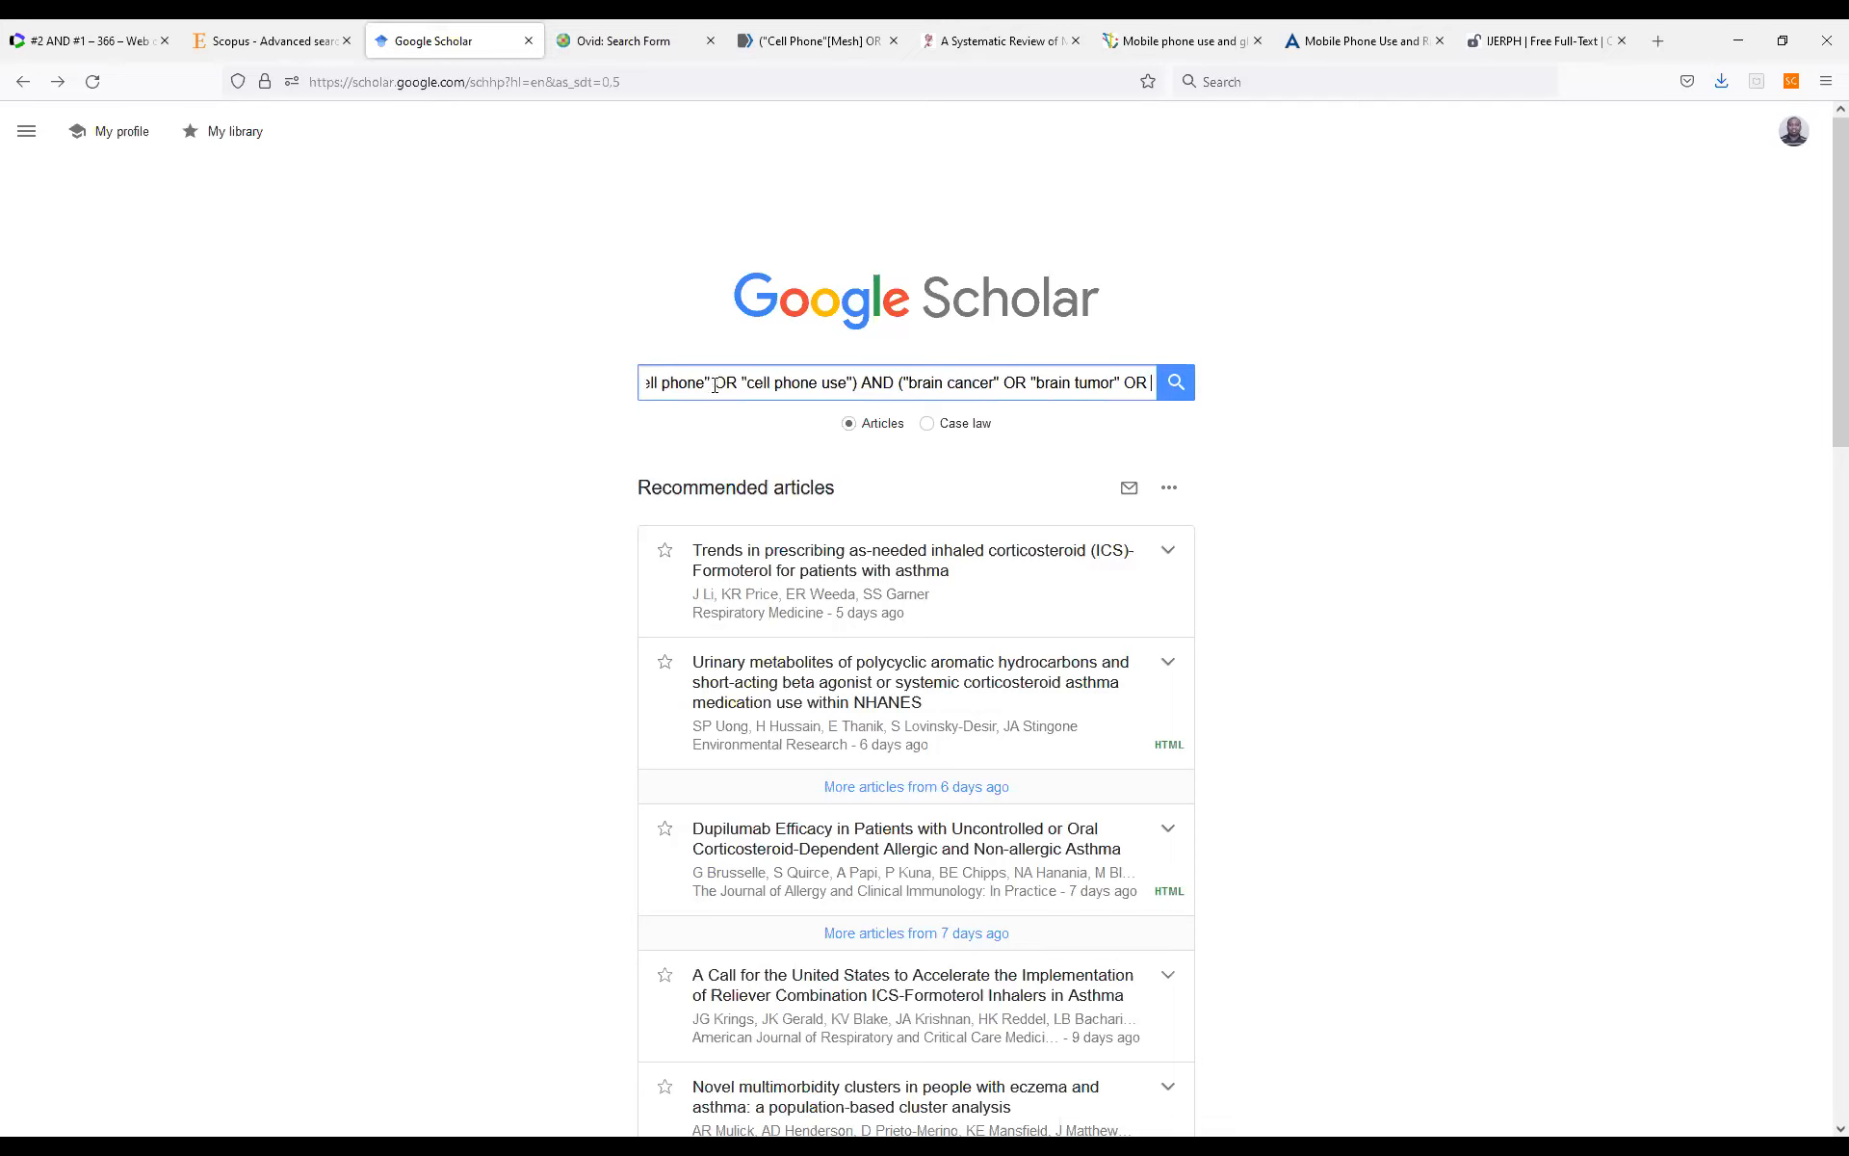
{"action": "type", "text": " \"brai"}
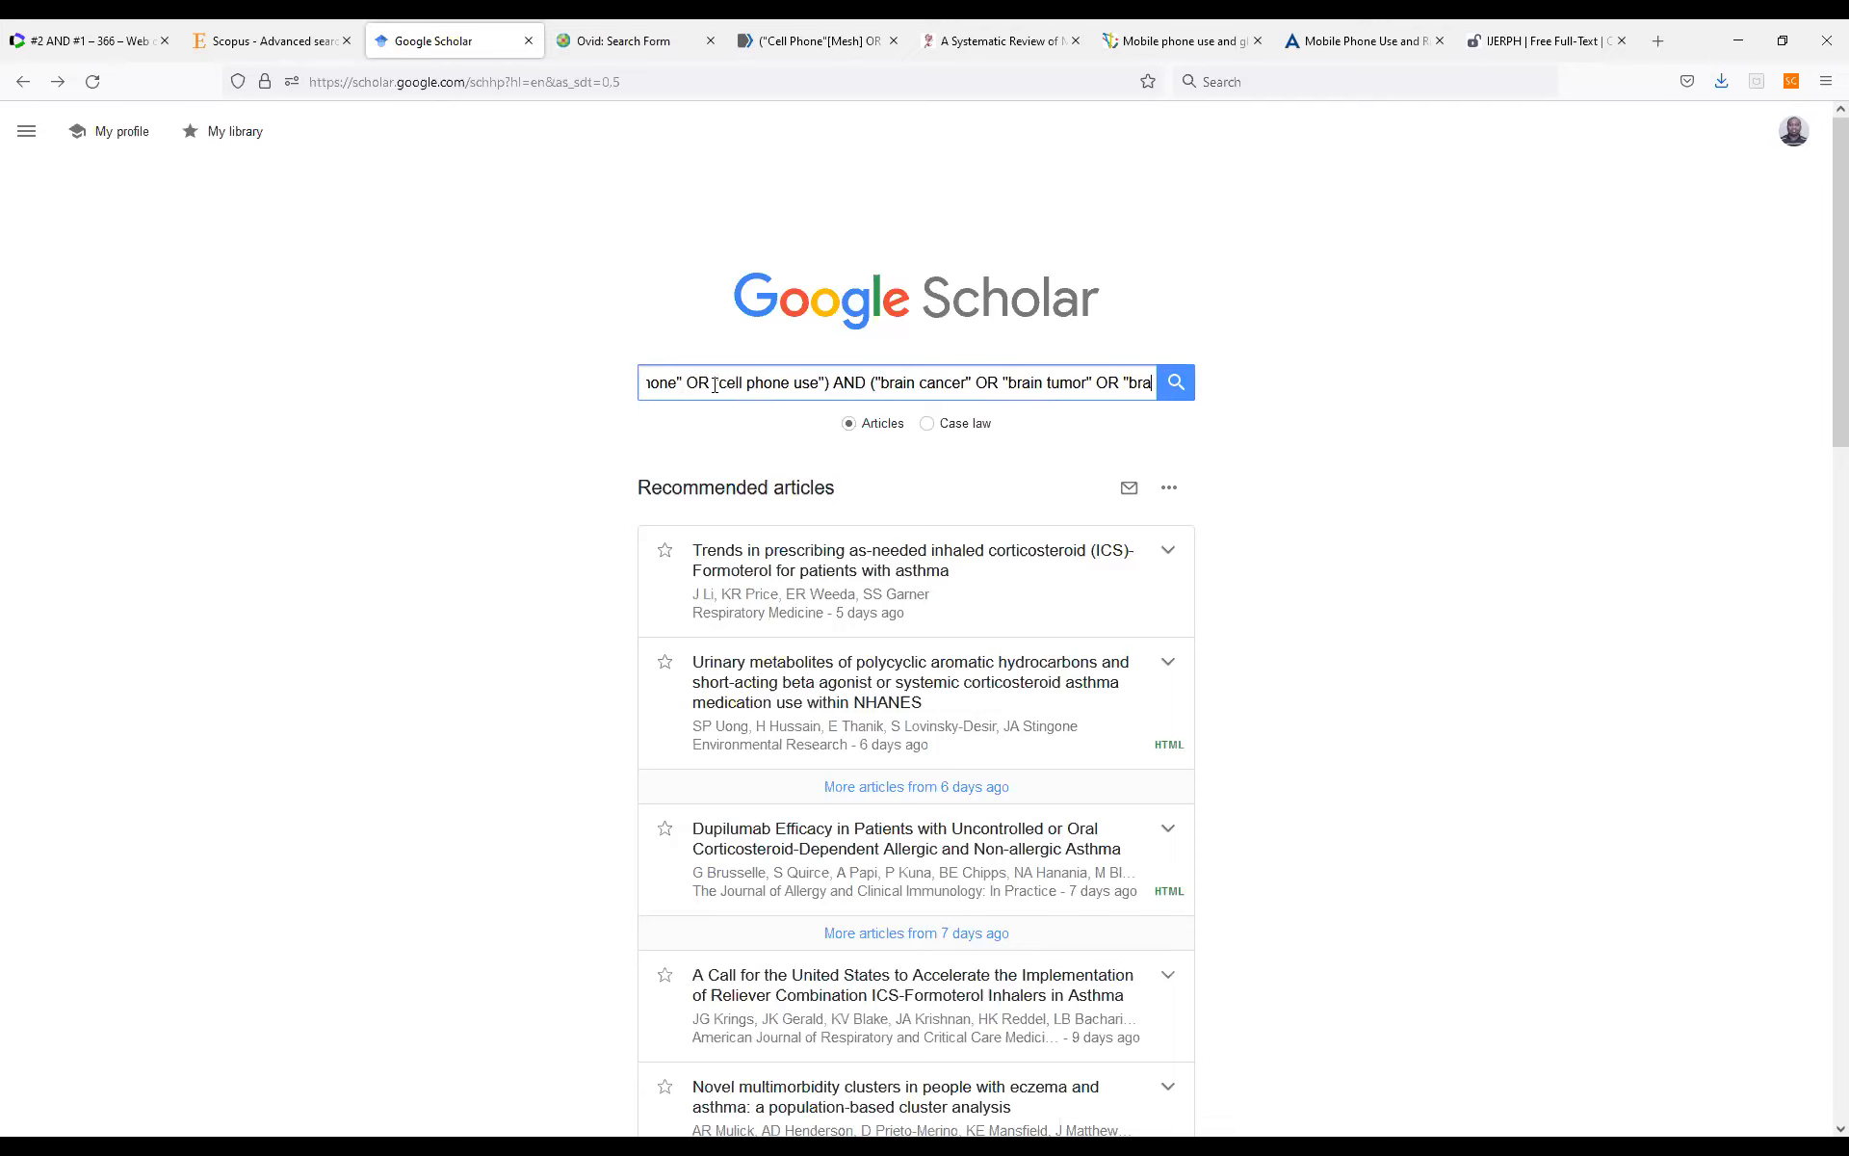
{"action": "type", "text": "n"}
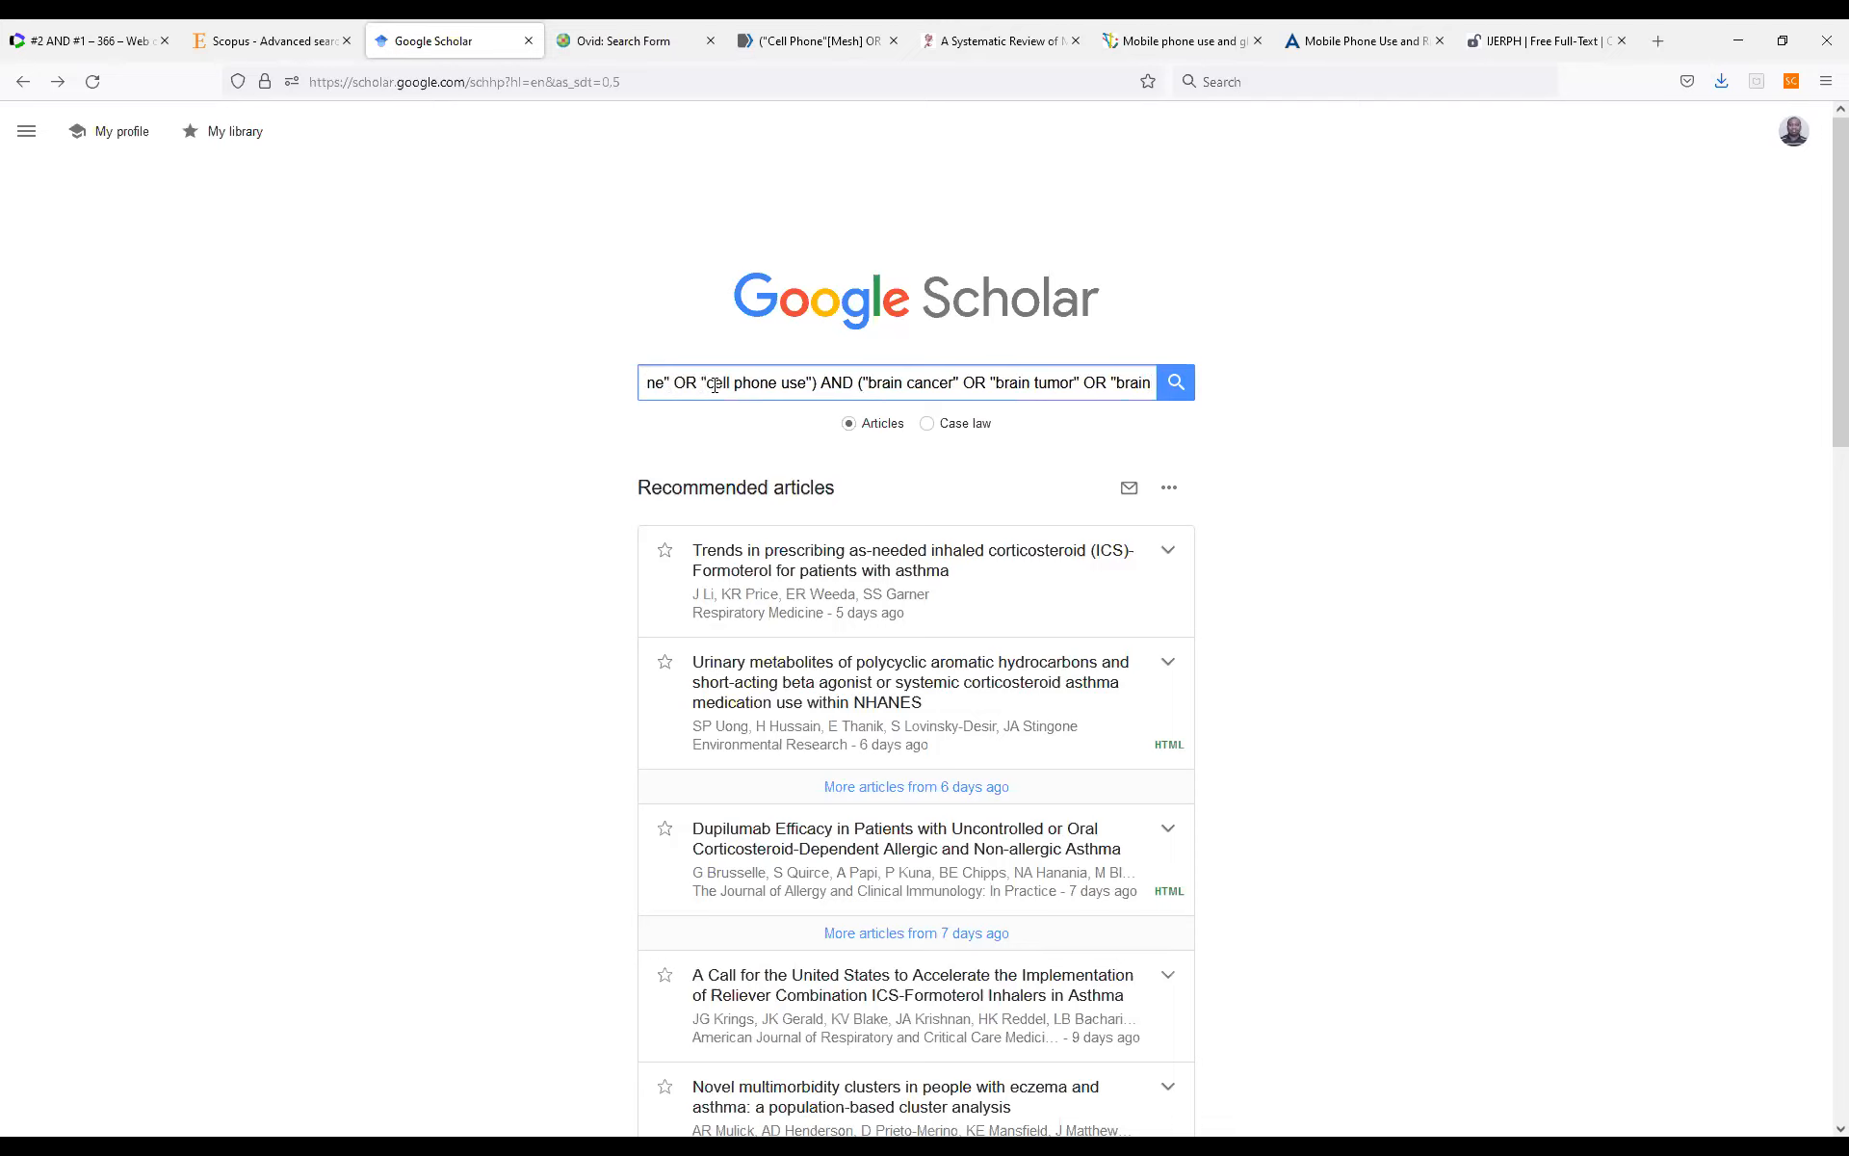
{"action": "type", "text": " neoplasms"}
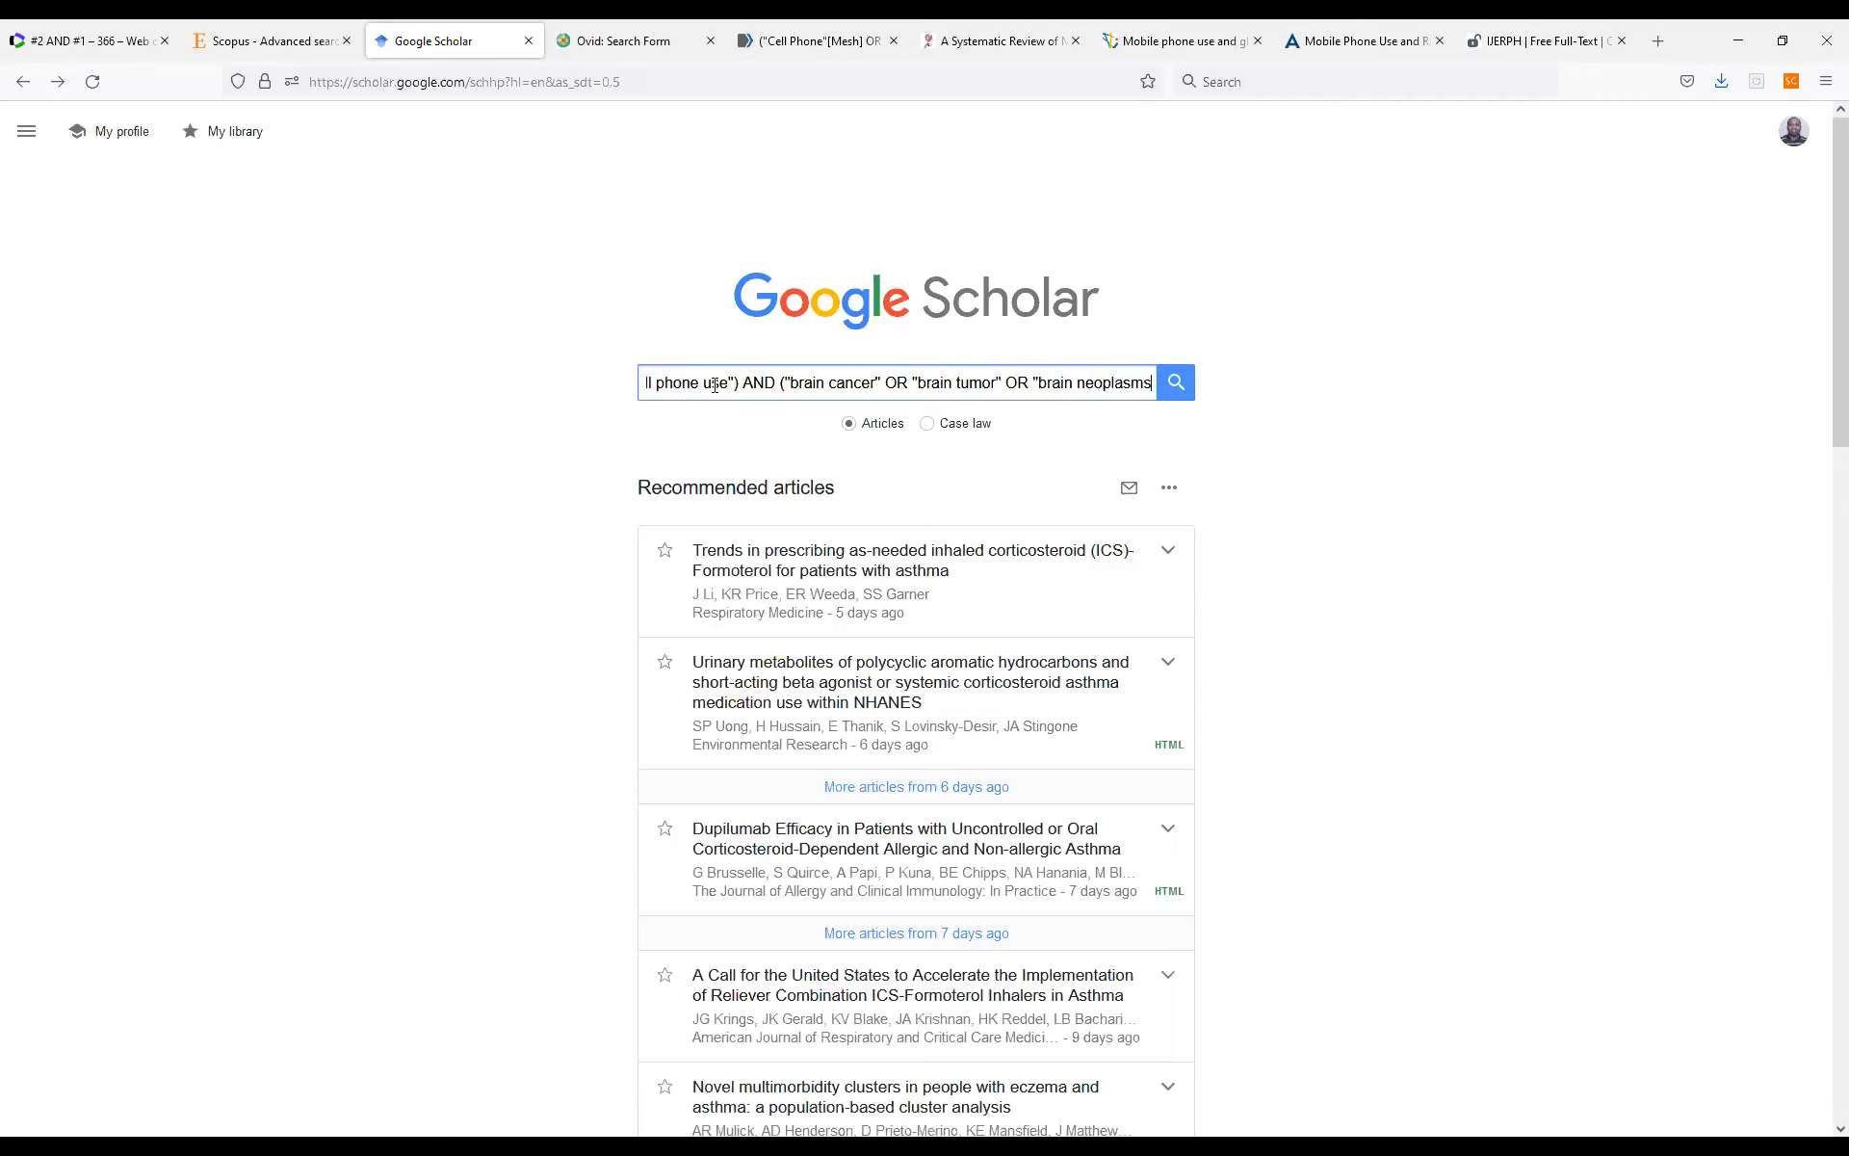
{"action": "type", "text": "\")"}
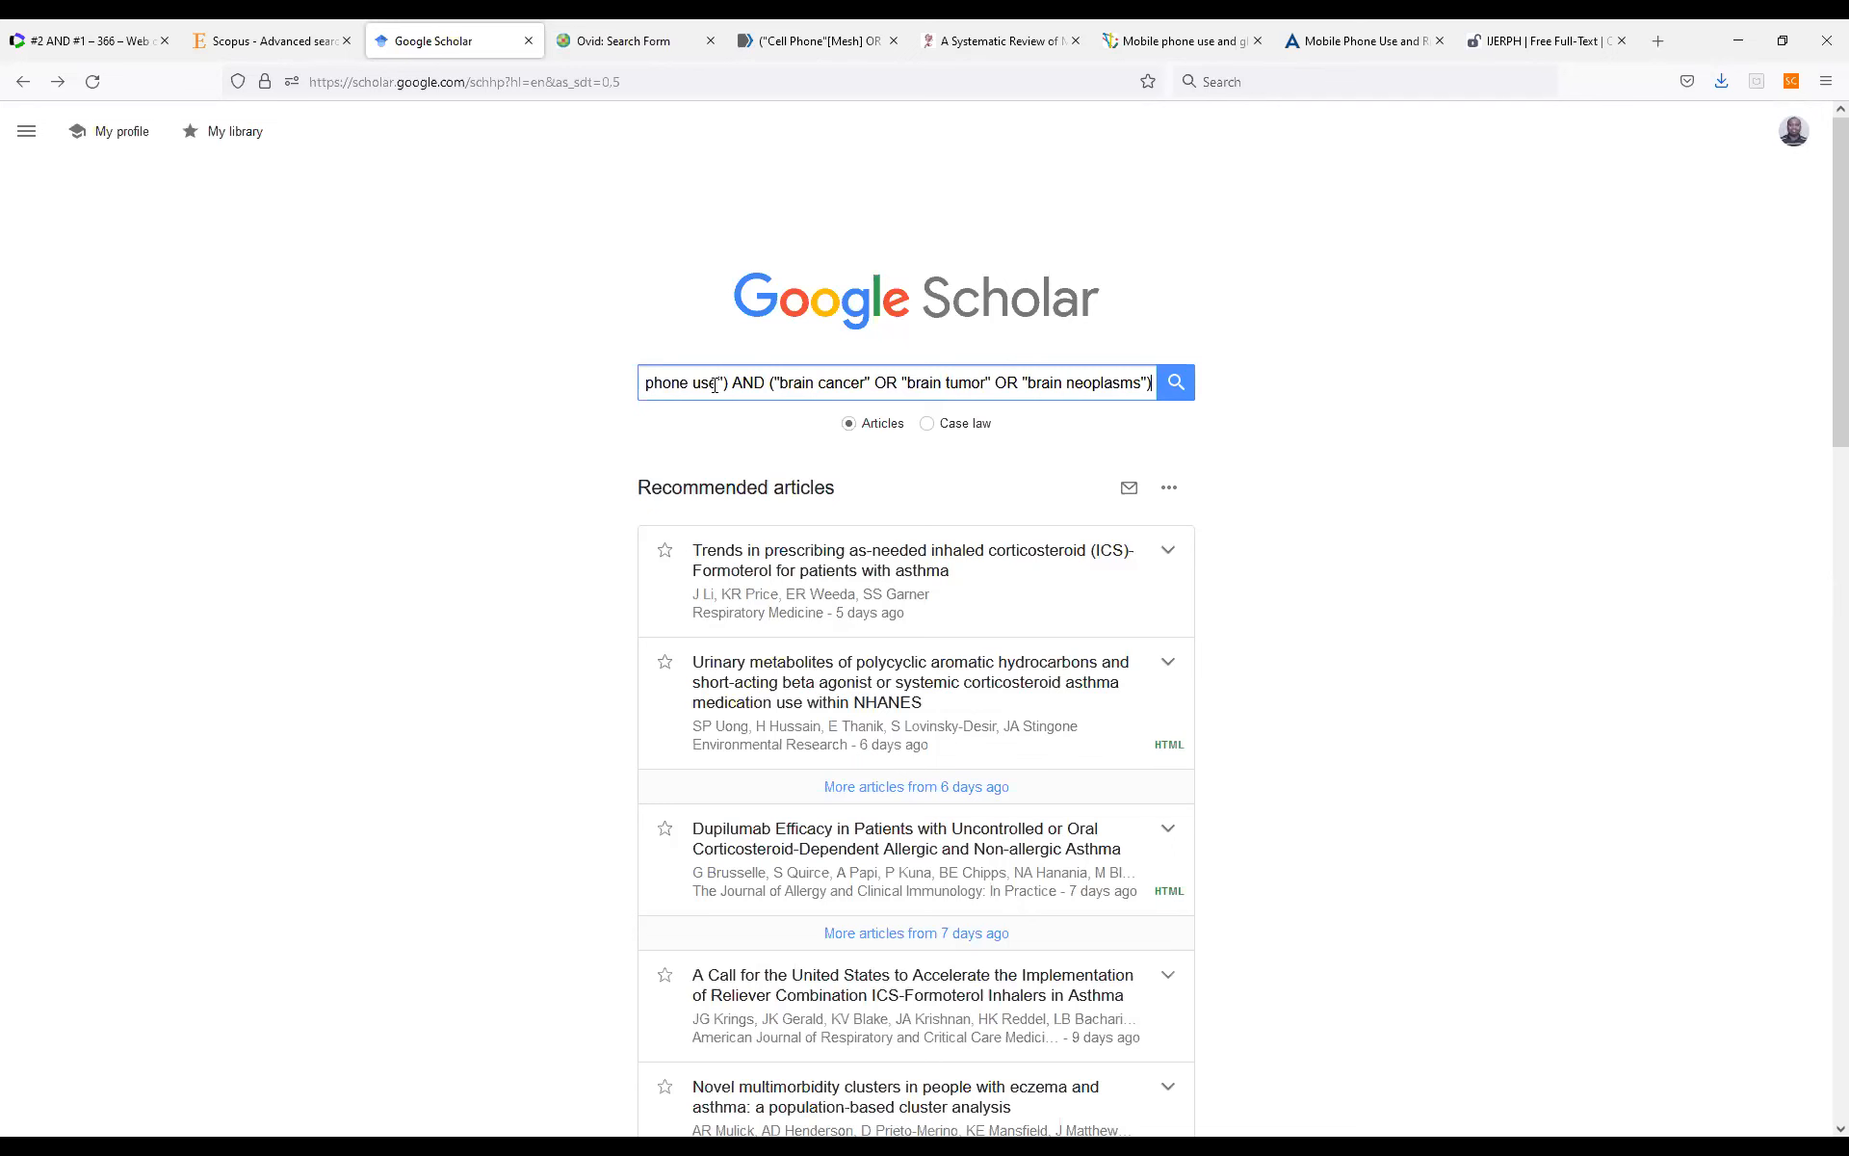
Add the quoted term "brain neoplasms", close the parenthesis, and run the Google Scholar search.
{"action": "key", "text": "Return"}
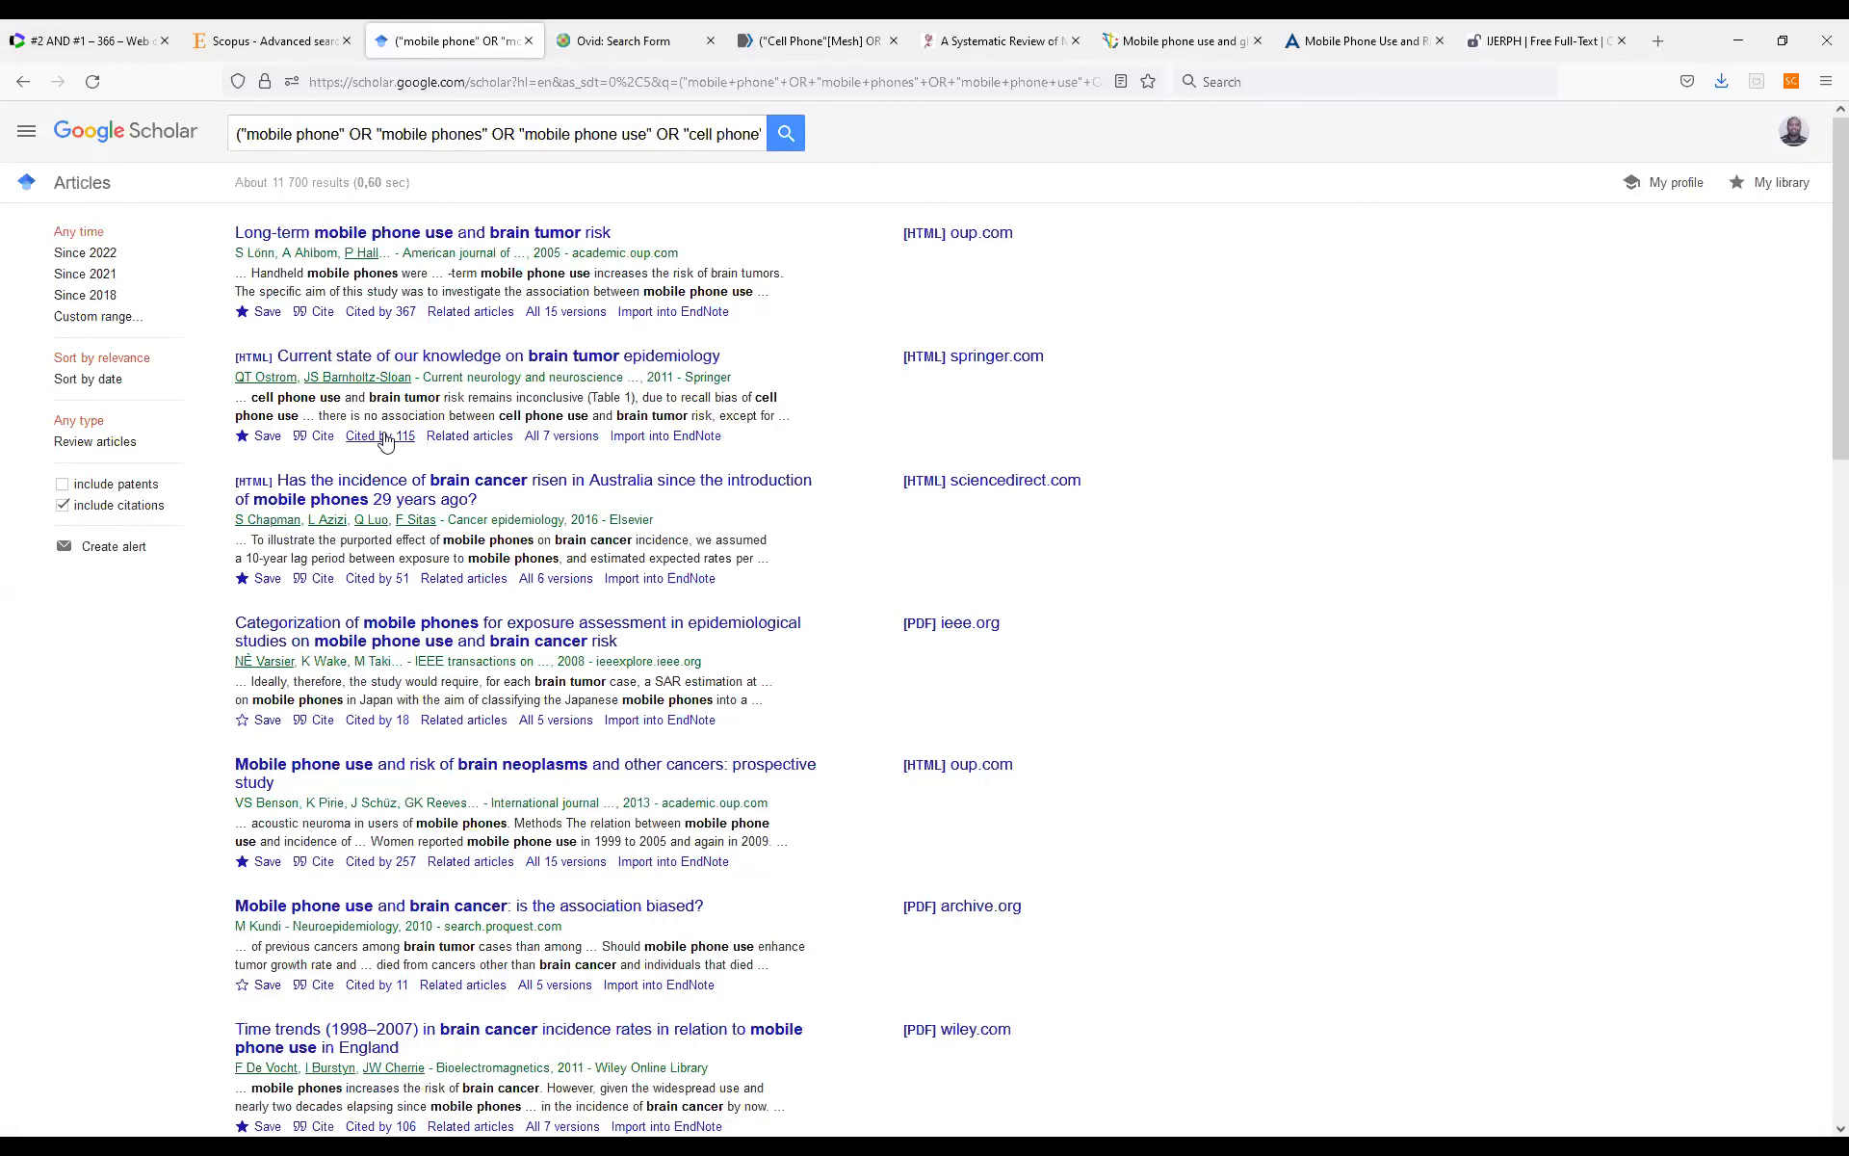
Save the first result, "Long-term mobile phone use and brain tumor risk", under a new library label named "mobile phone and brain cancer".
{"action": "scroll", "coordinate": [318, 547], "scroll_direction": "down", "scroll_amount": 1}
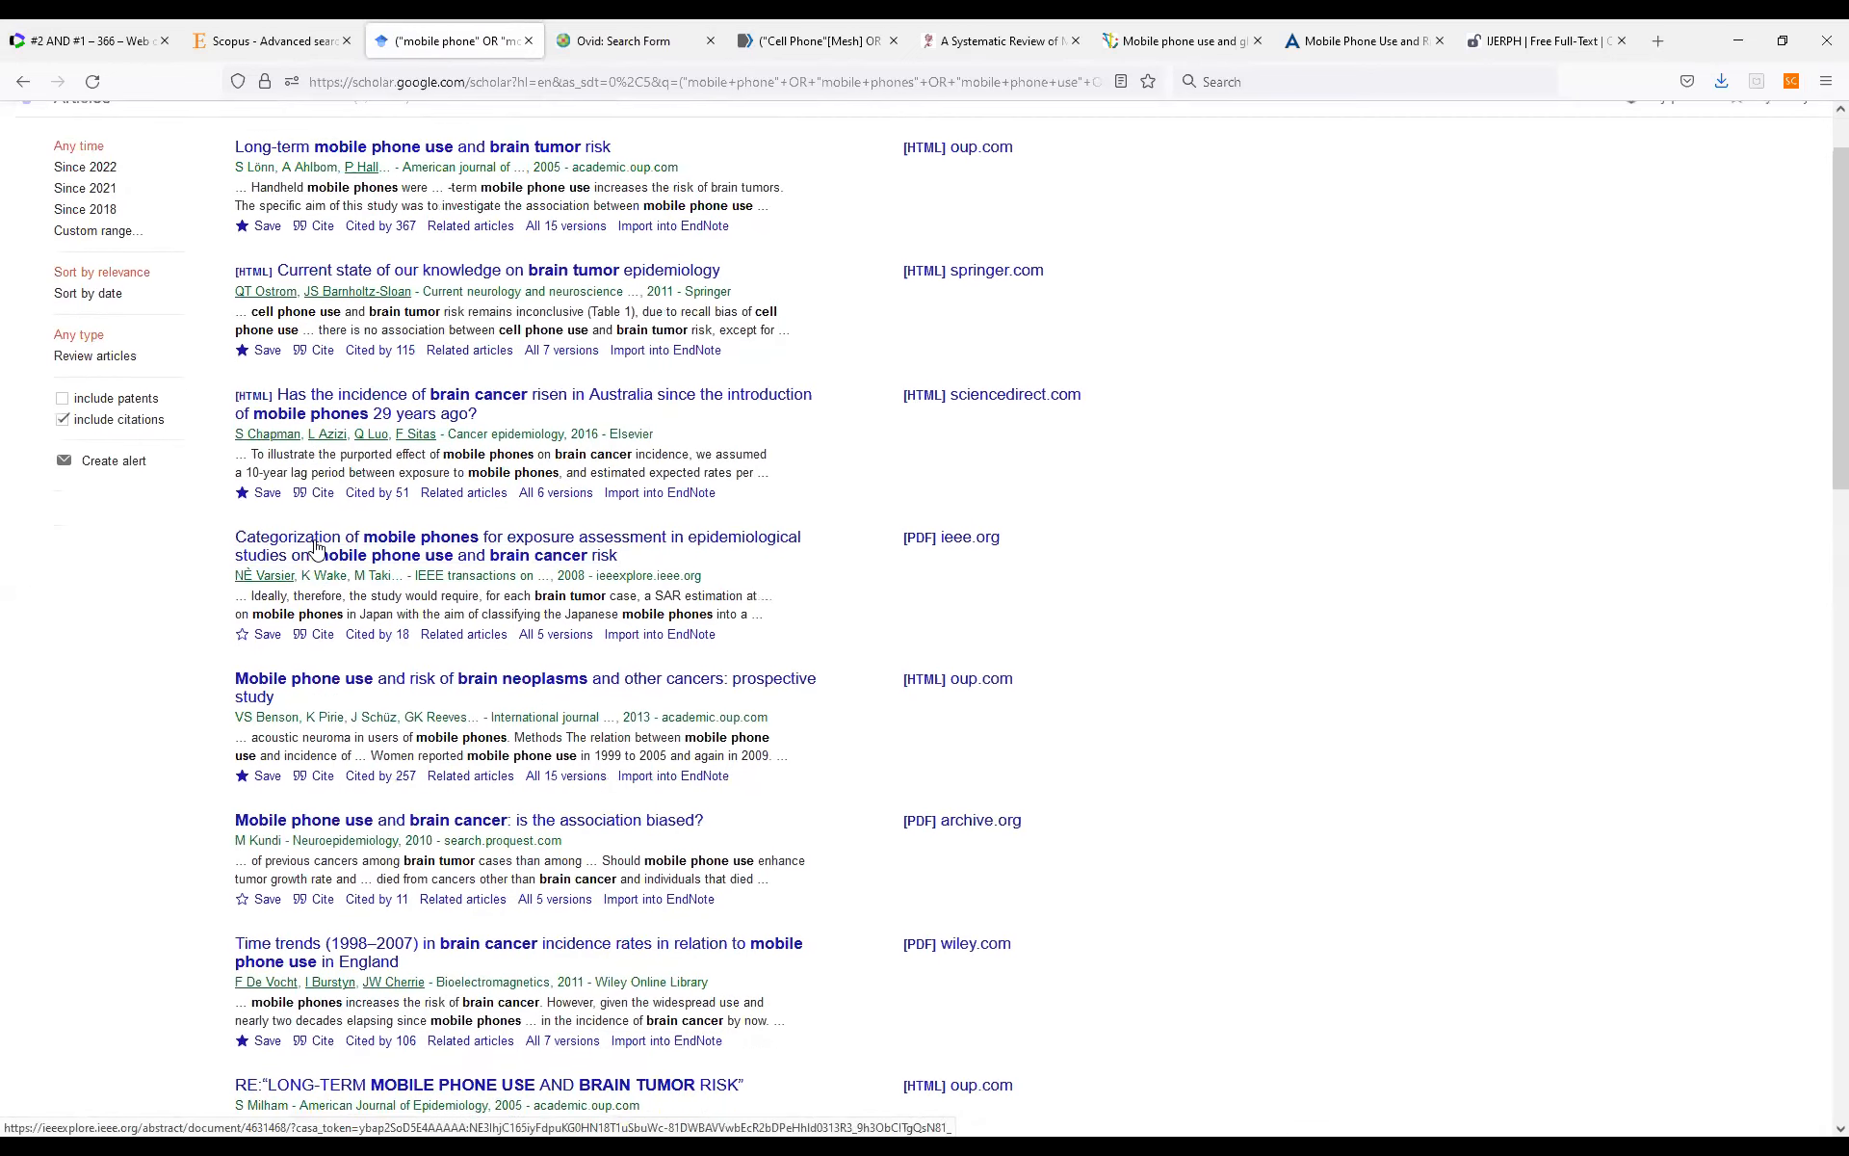
{"action": "scroll", "coordinate": [318, 547], "scroll_direction": "up", "scroll_amount": 1}
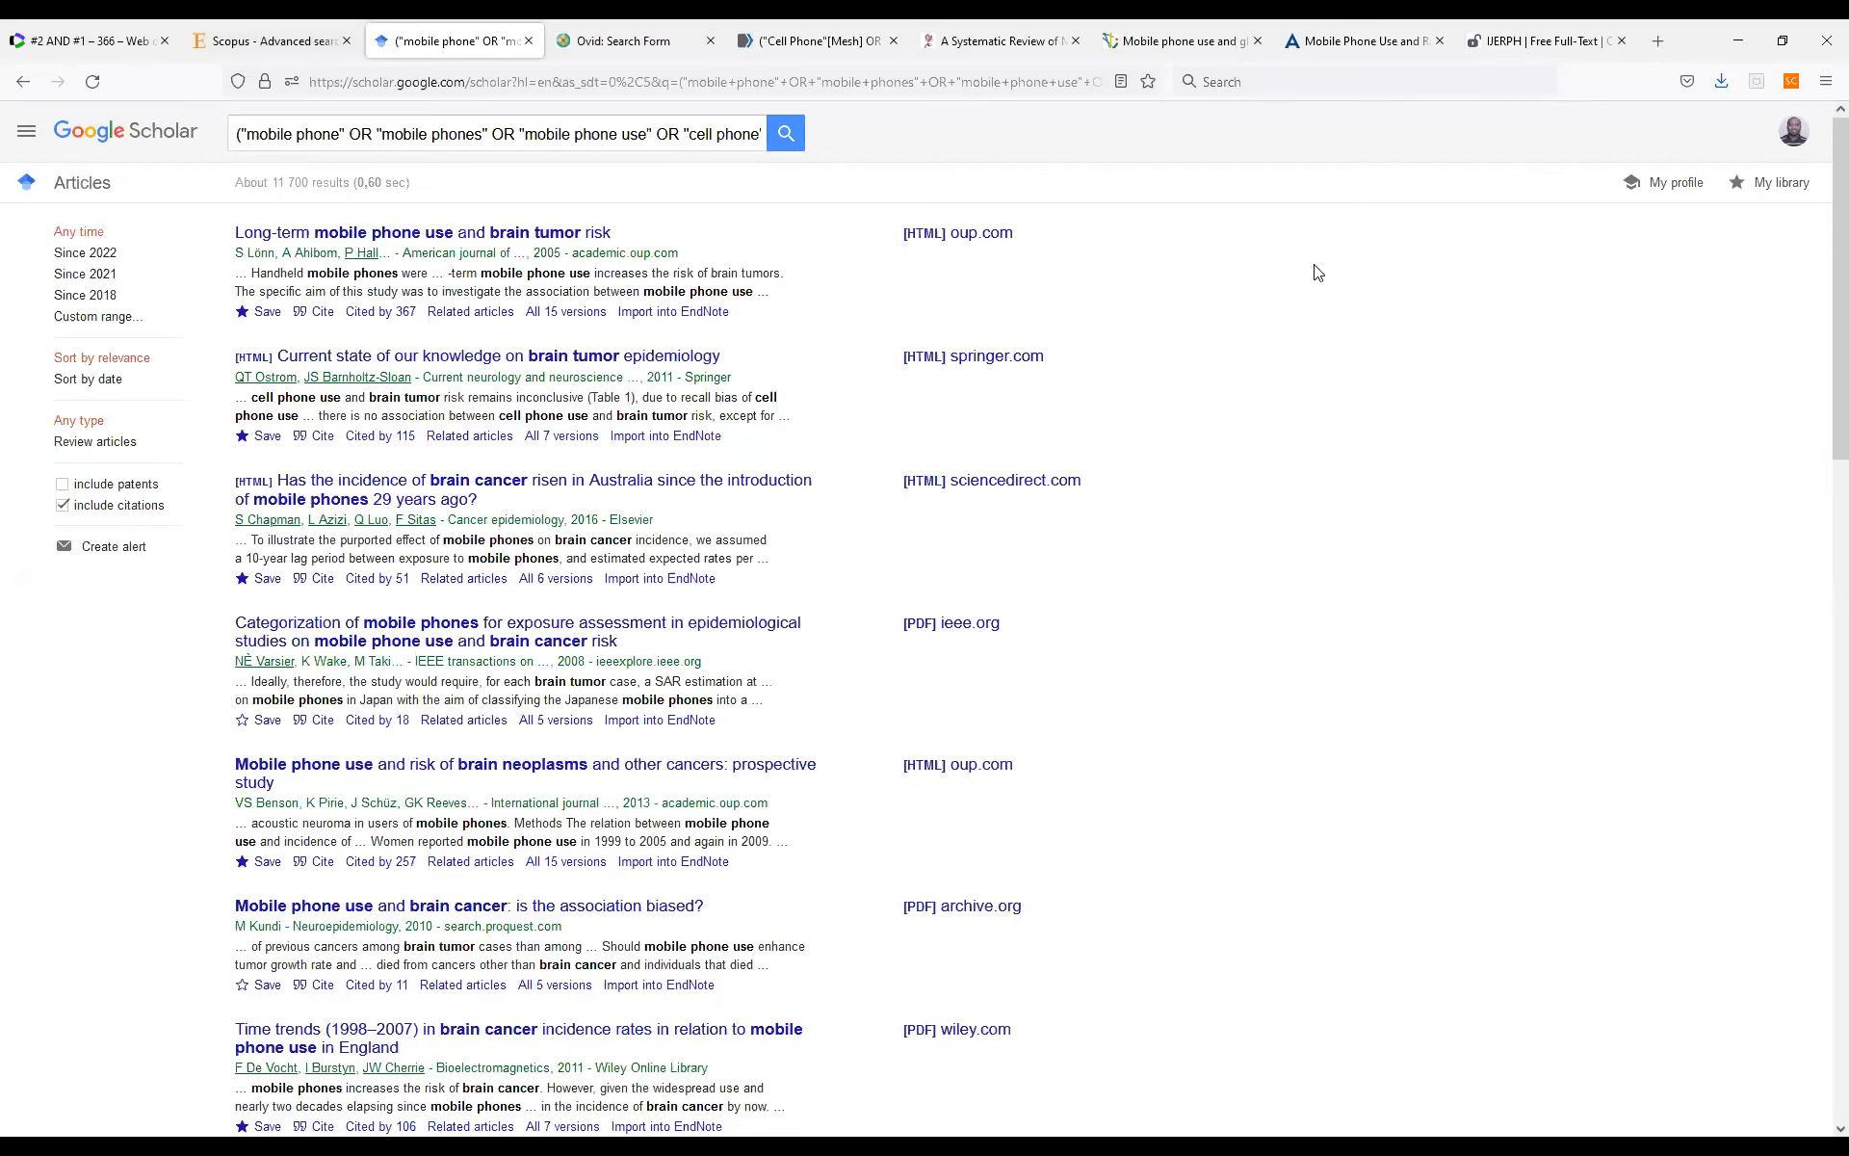
{"action": "left_click", "coordinate": [267, 312]}
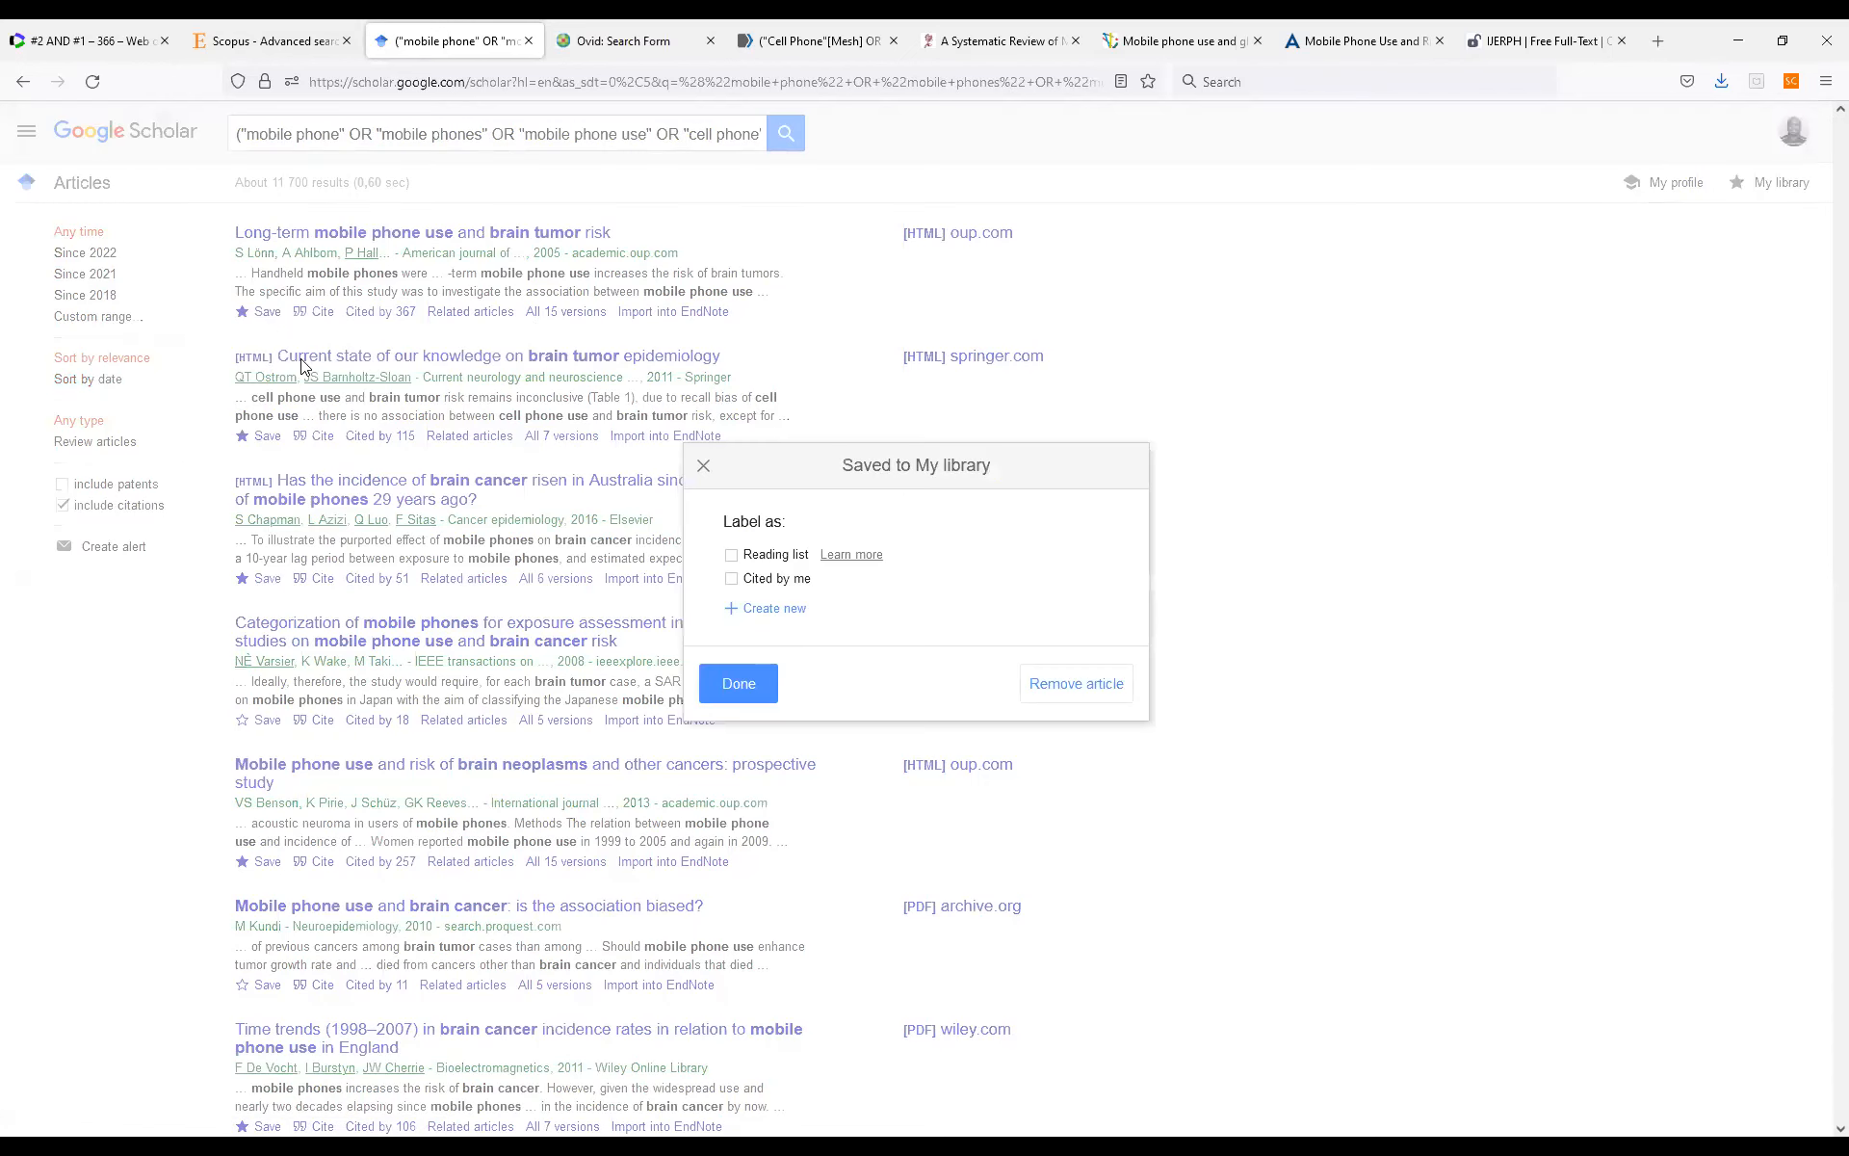
{"action": "left_click", "coordinate": [763, 611]}
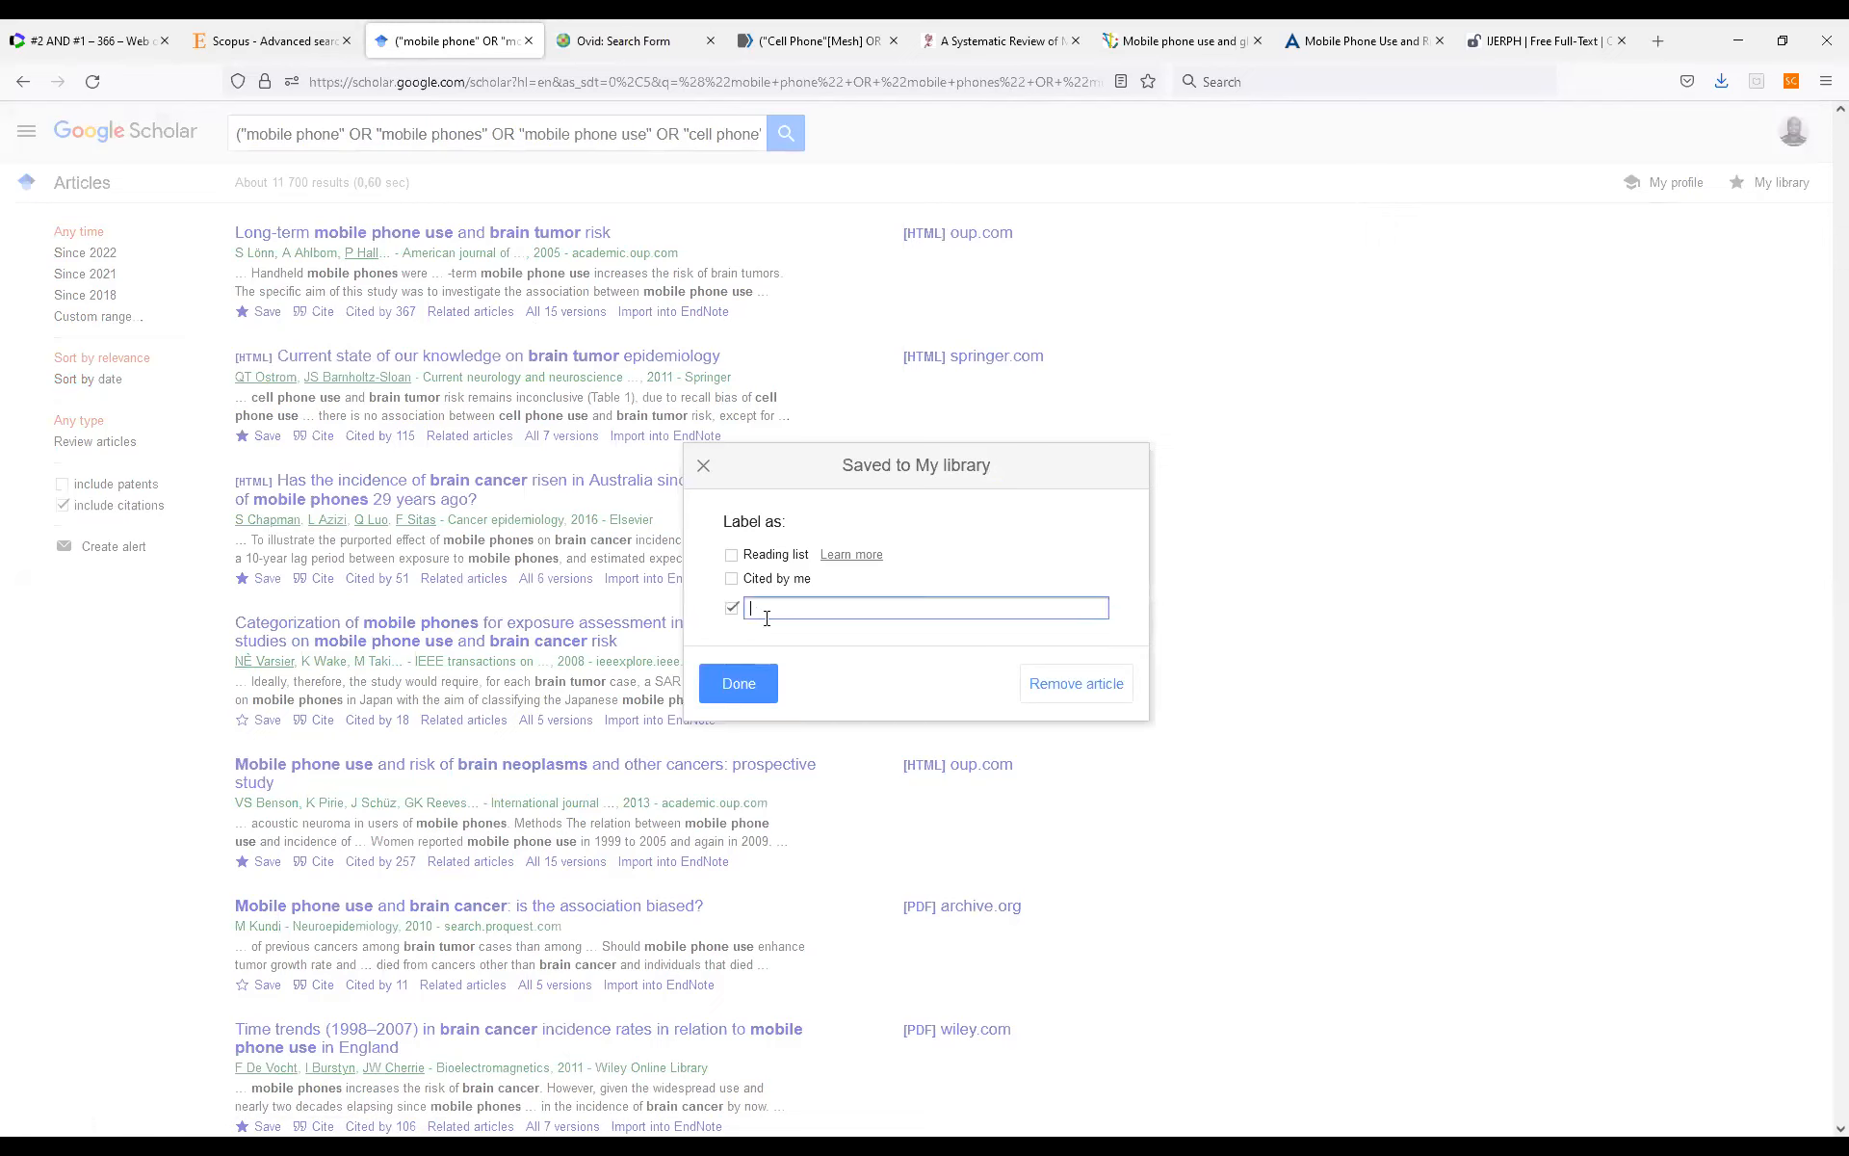
{"action": "type", "text": "mobile phone and brain cancer"}
{"action": "left_click", "coordinate": [737, 684]}
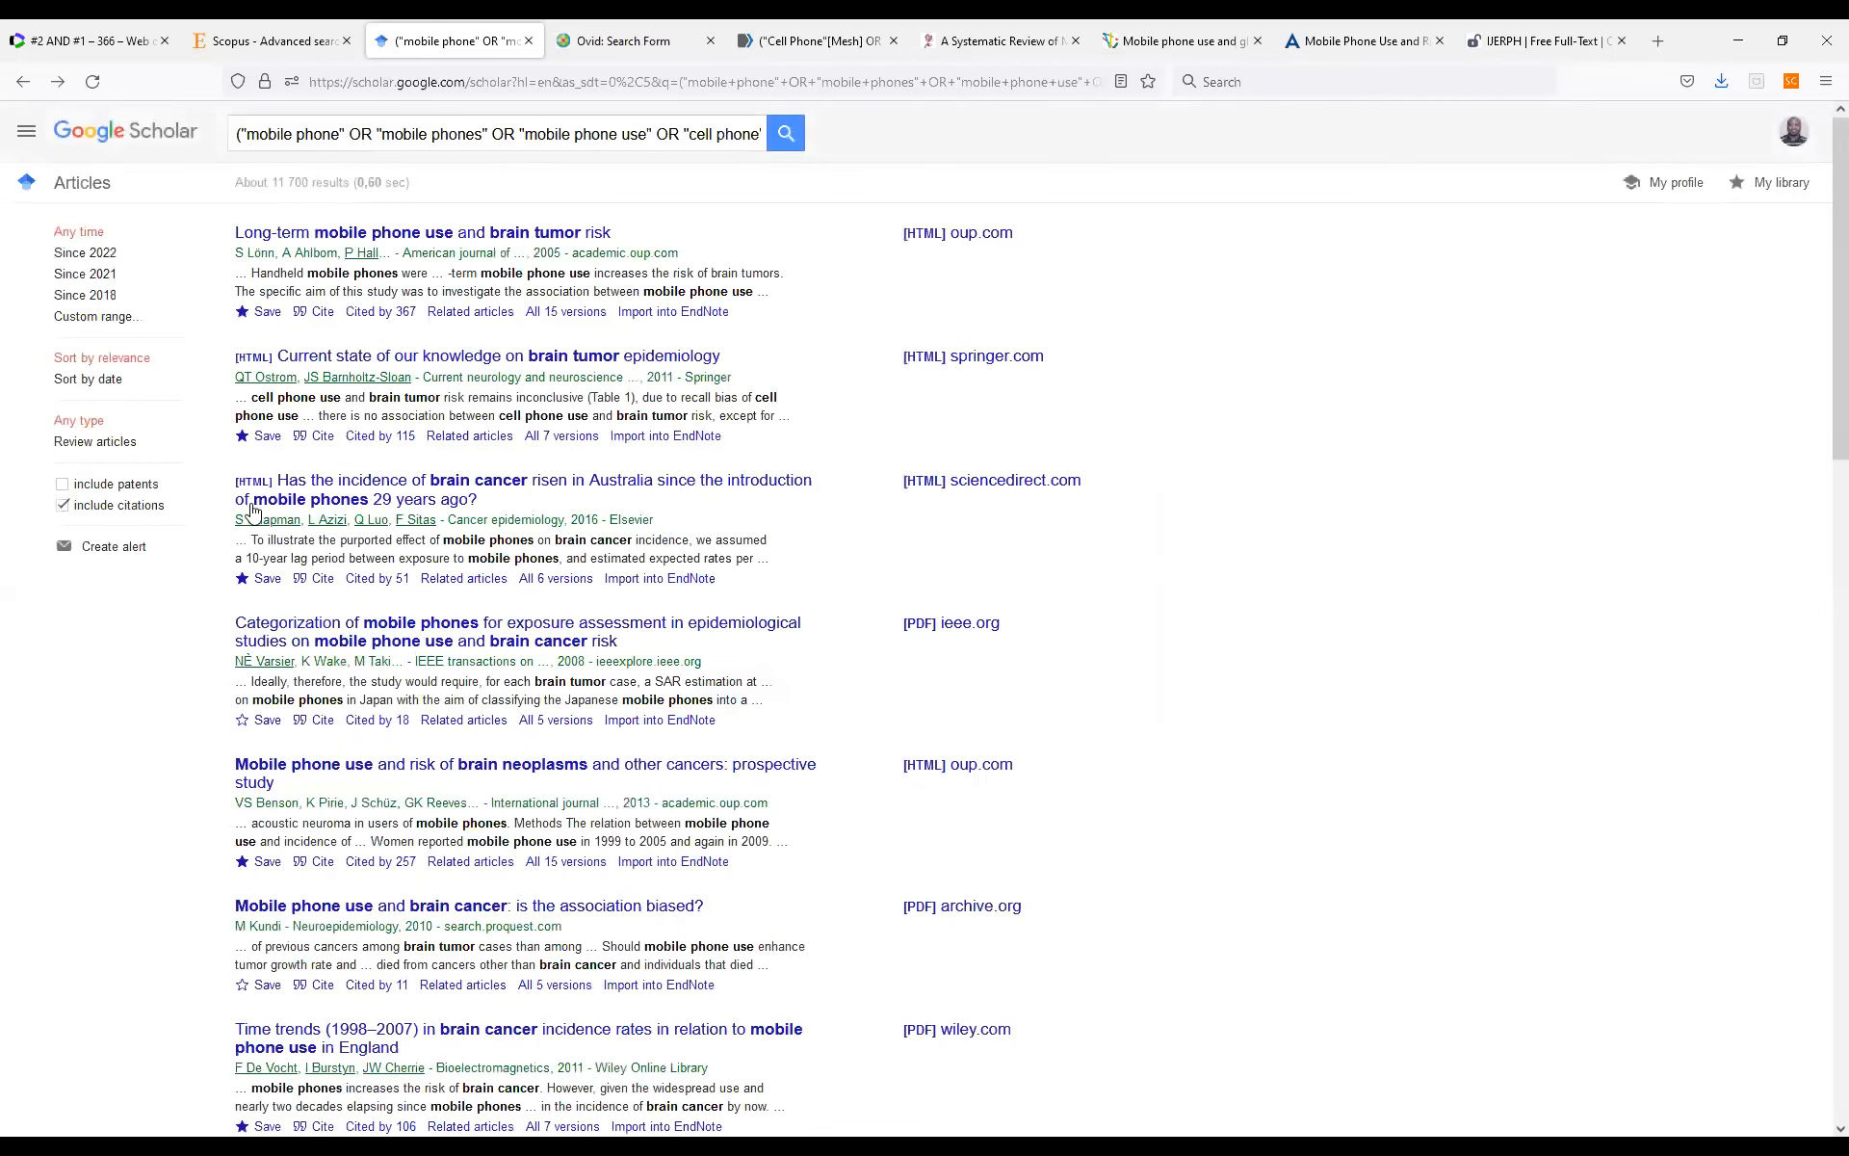
Save the second, third and fourth search results to the library with the label "mobile phone and brain cancer".
{"action": "left_click", "coordinate": [260, 440]}
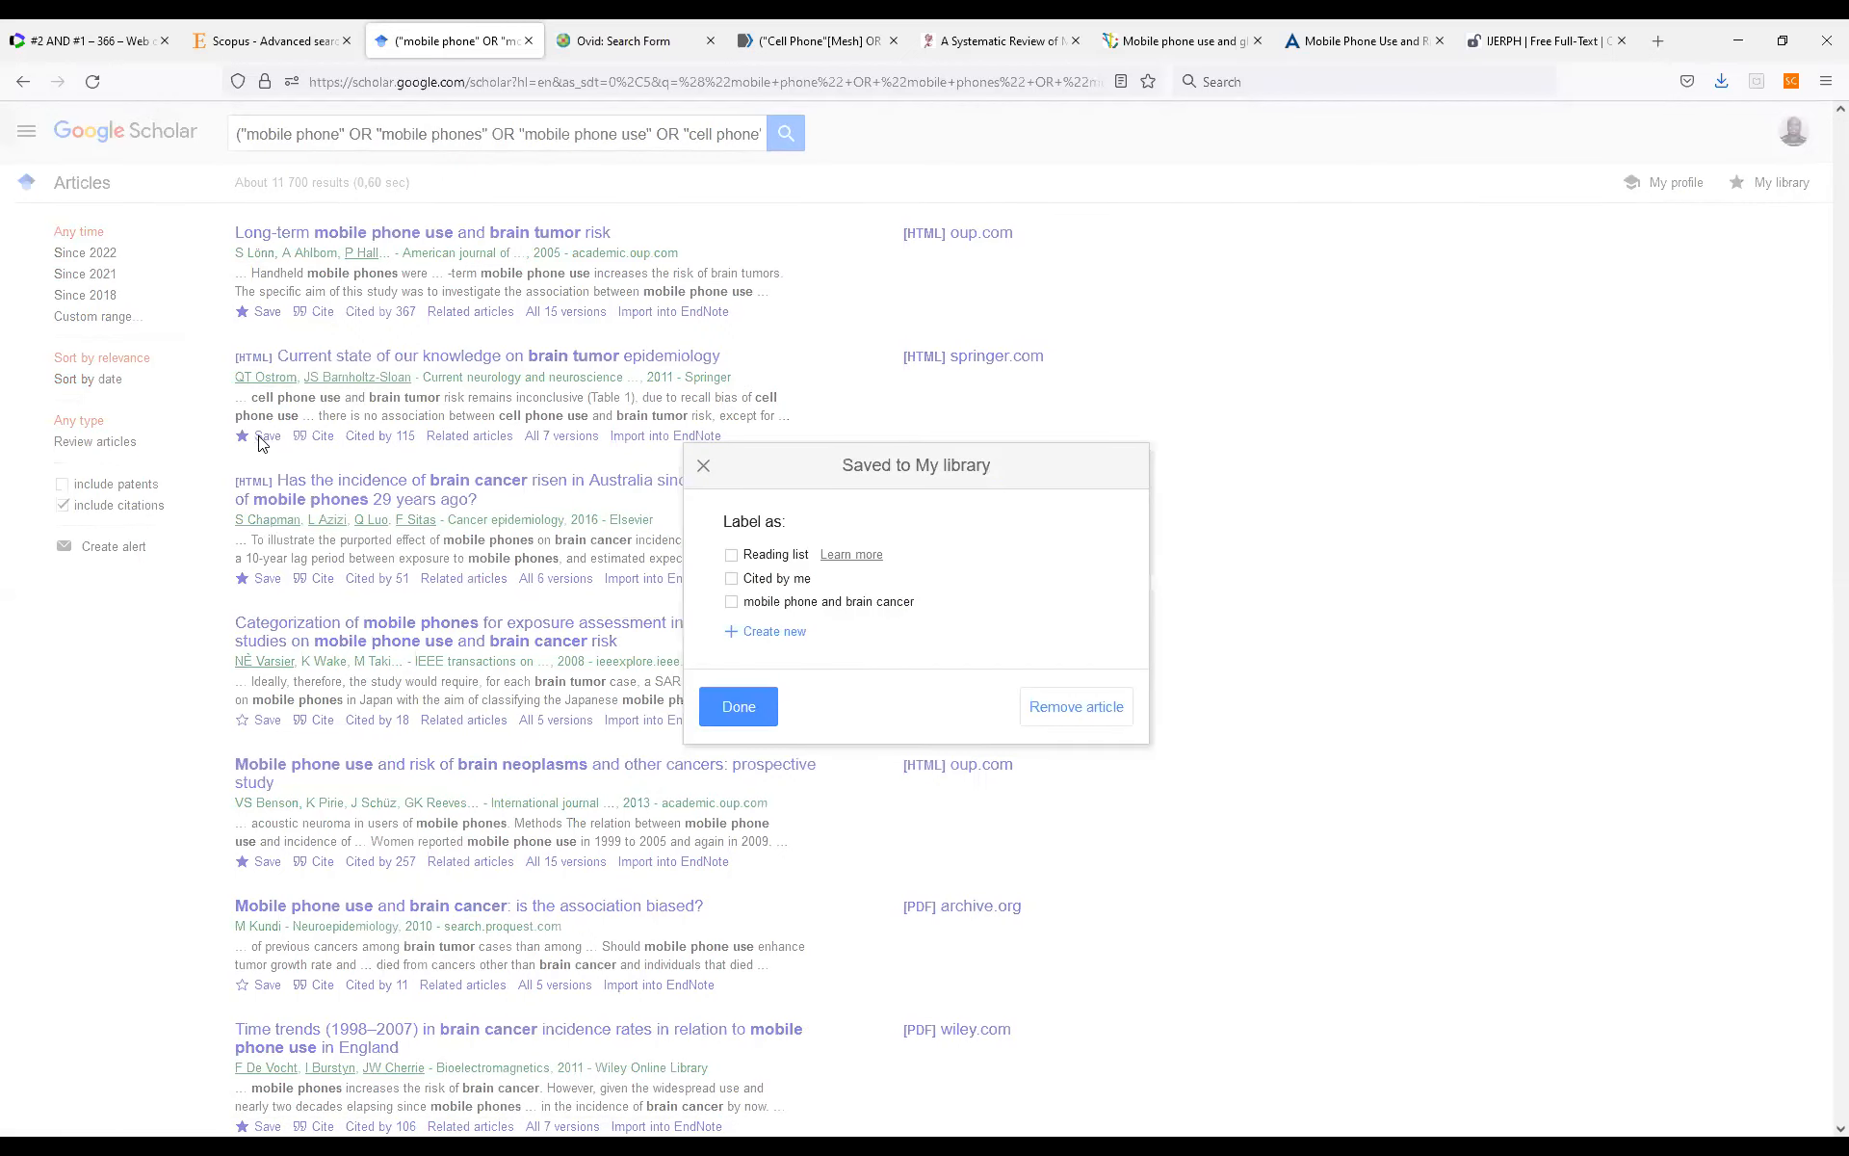
{"action": "left_click", "coordinate": [756, 607]}
{"action": "left_click", "coordinate": [738, 706]}
{"action": "left_click", "coordinate": [262, 583]}
{"action": "left_click", "coordinate": [734, 713]}
{"action": "left_click", "coordinate": [262, 719]}
{"action": "left_click", "coordinate": [751, 603]}
{"action": "left_click", "coordinate": [710, 715]}
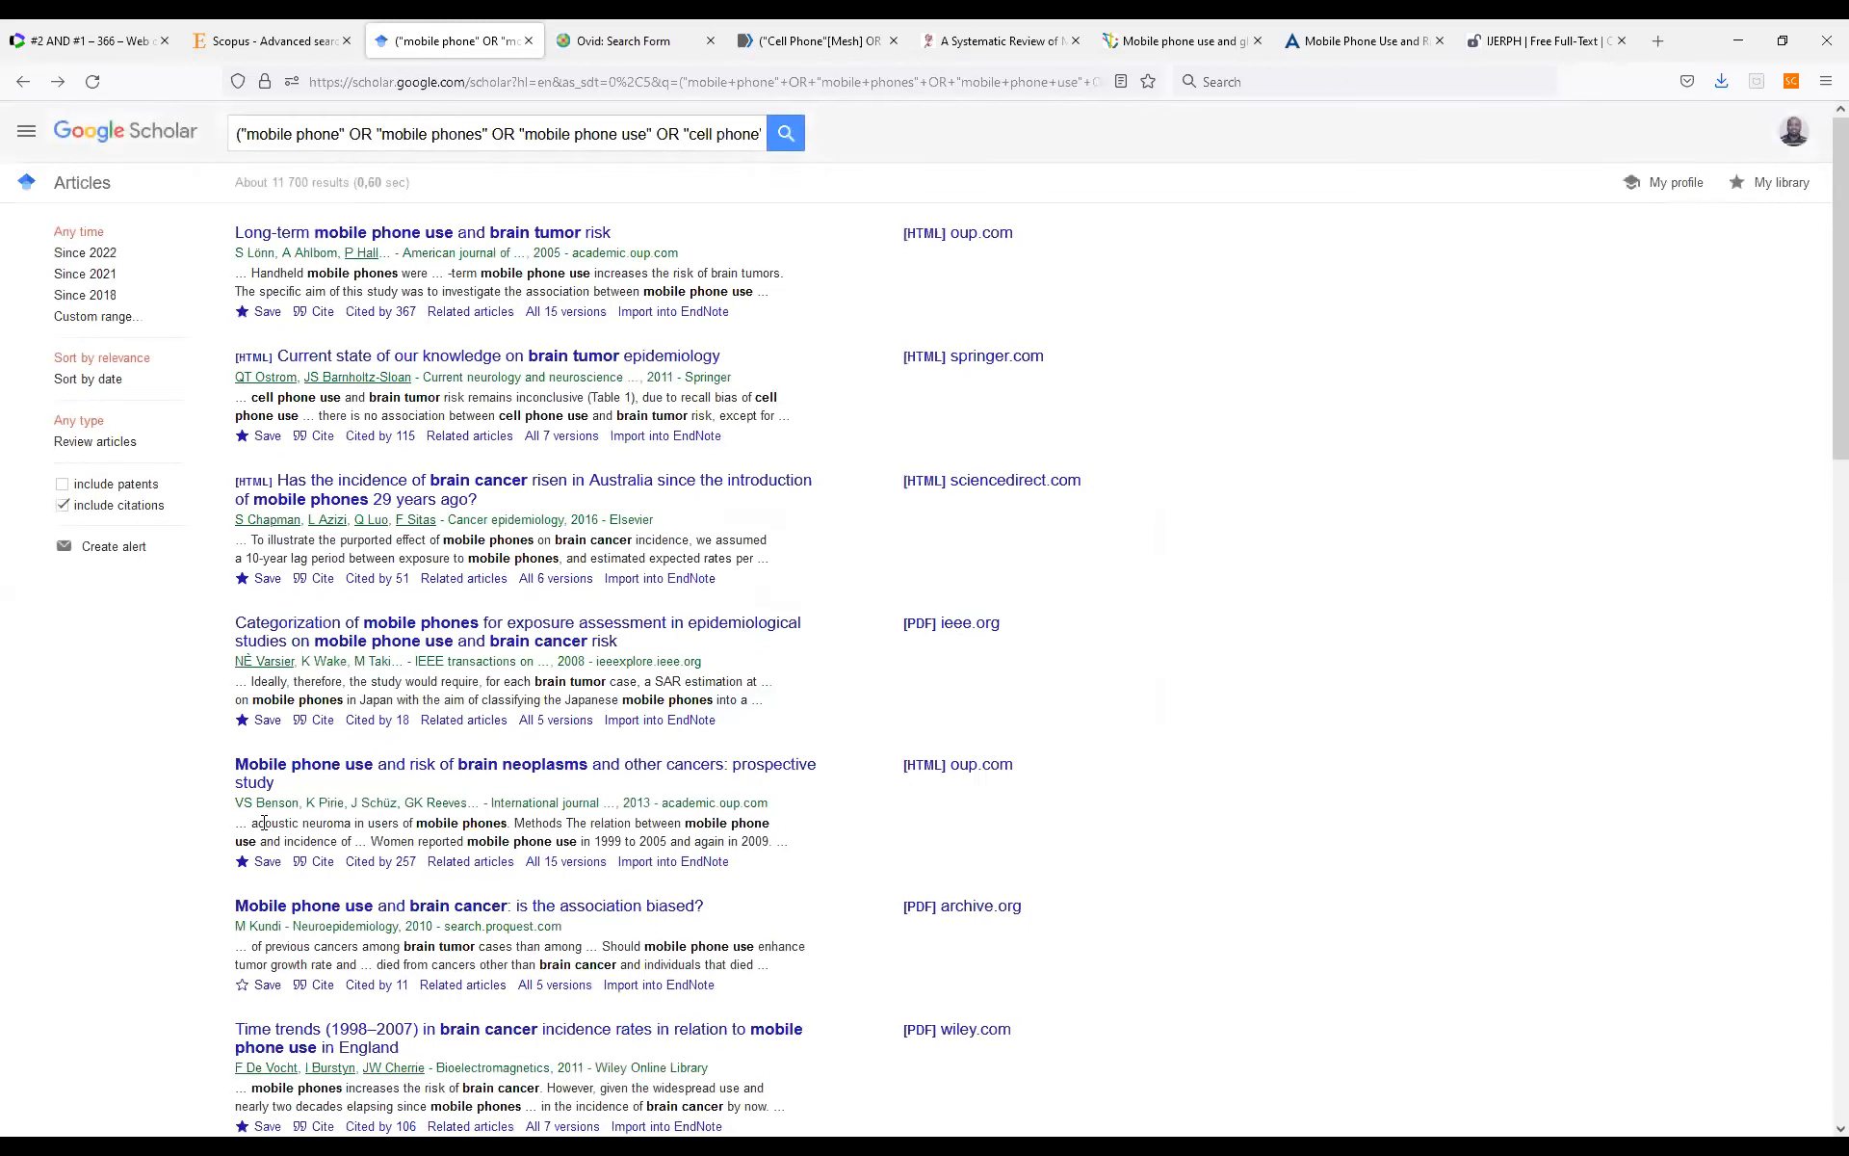
Save the fifth and sixth search results to the library under the label "mobile phone and brain cancer".
{"action": "left_click", "coordinate": [262, 863]}
{"action": "left_click", "coordinate": [731, 602]}
{"action": "left_click", "coordinate": [737, 706]}
{"action": "left_click", "coordinate": [262, 987]}
{"action": "left_click", "coordinate": [748, 604]}
{"action": "left_click", "coordinate": [739, 706]}
Label the seventh and eighth results, the "Time trends (1998–2007)" and "RE: Long-term mobile phone use" articles, as "mobile phone and brain cancer".
{"action": "scroll", "coordinate": [527, 949], "scroll_direction": "down", "scroll_amount": 3}
{"action": "left_click", "coordinate": [269, 834]}
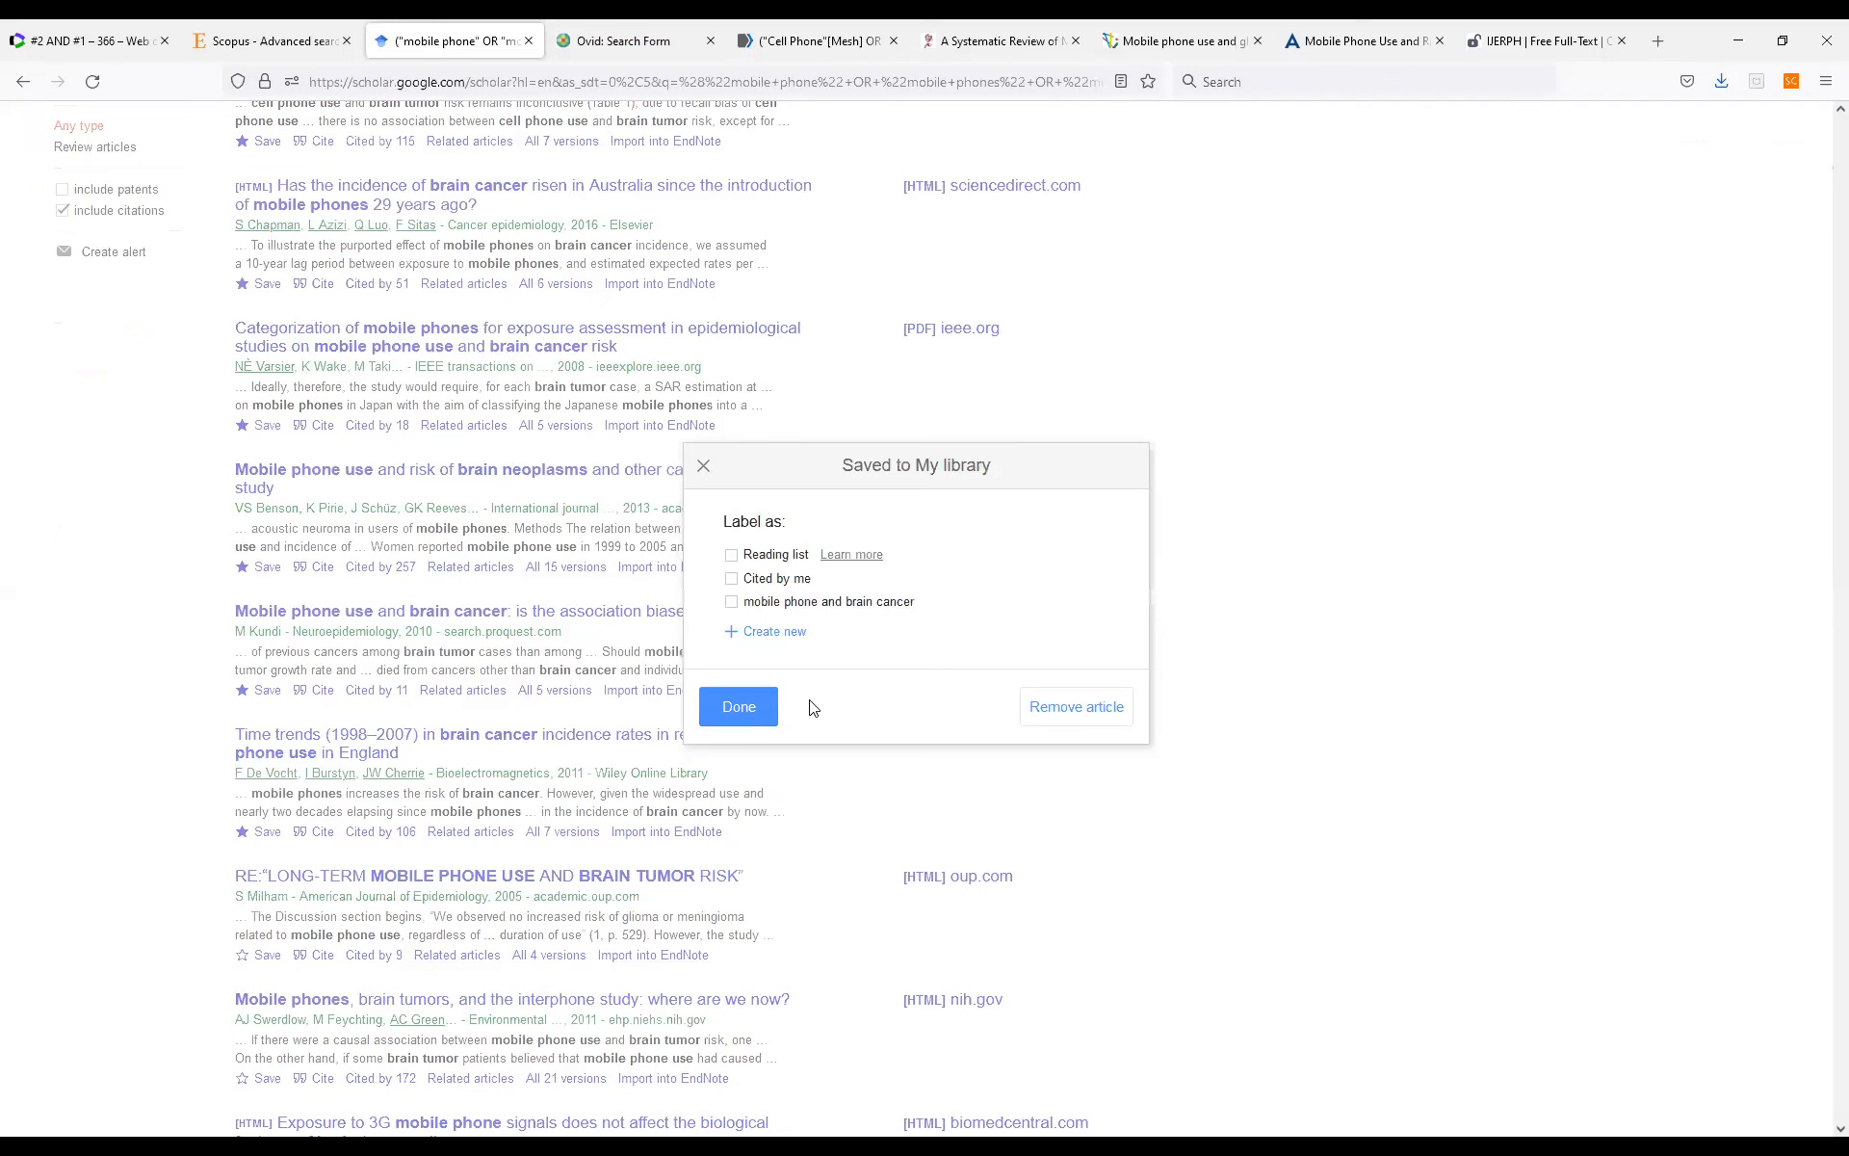
{"action": "left_click", "coordinate": [782, 604]}
{"action": "left_click", "coordinate": [732, 709]}
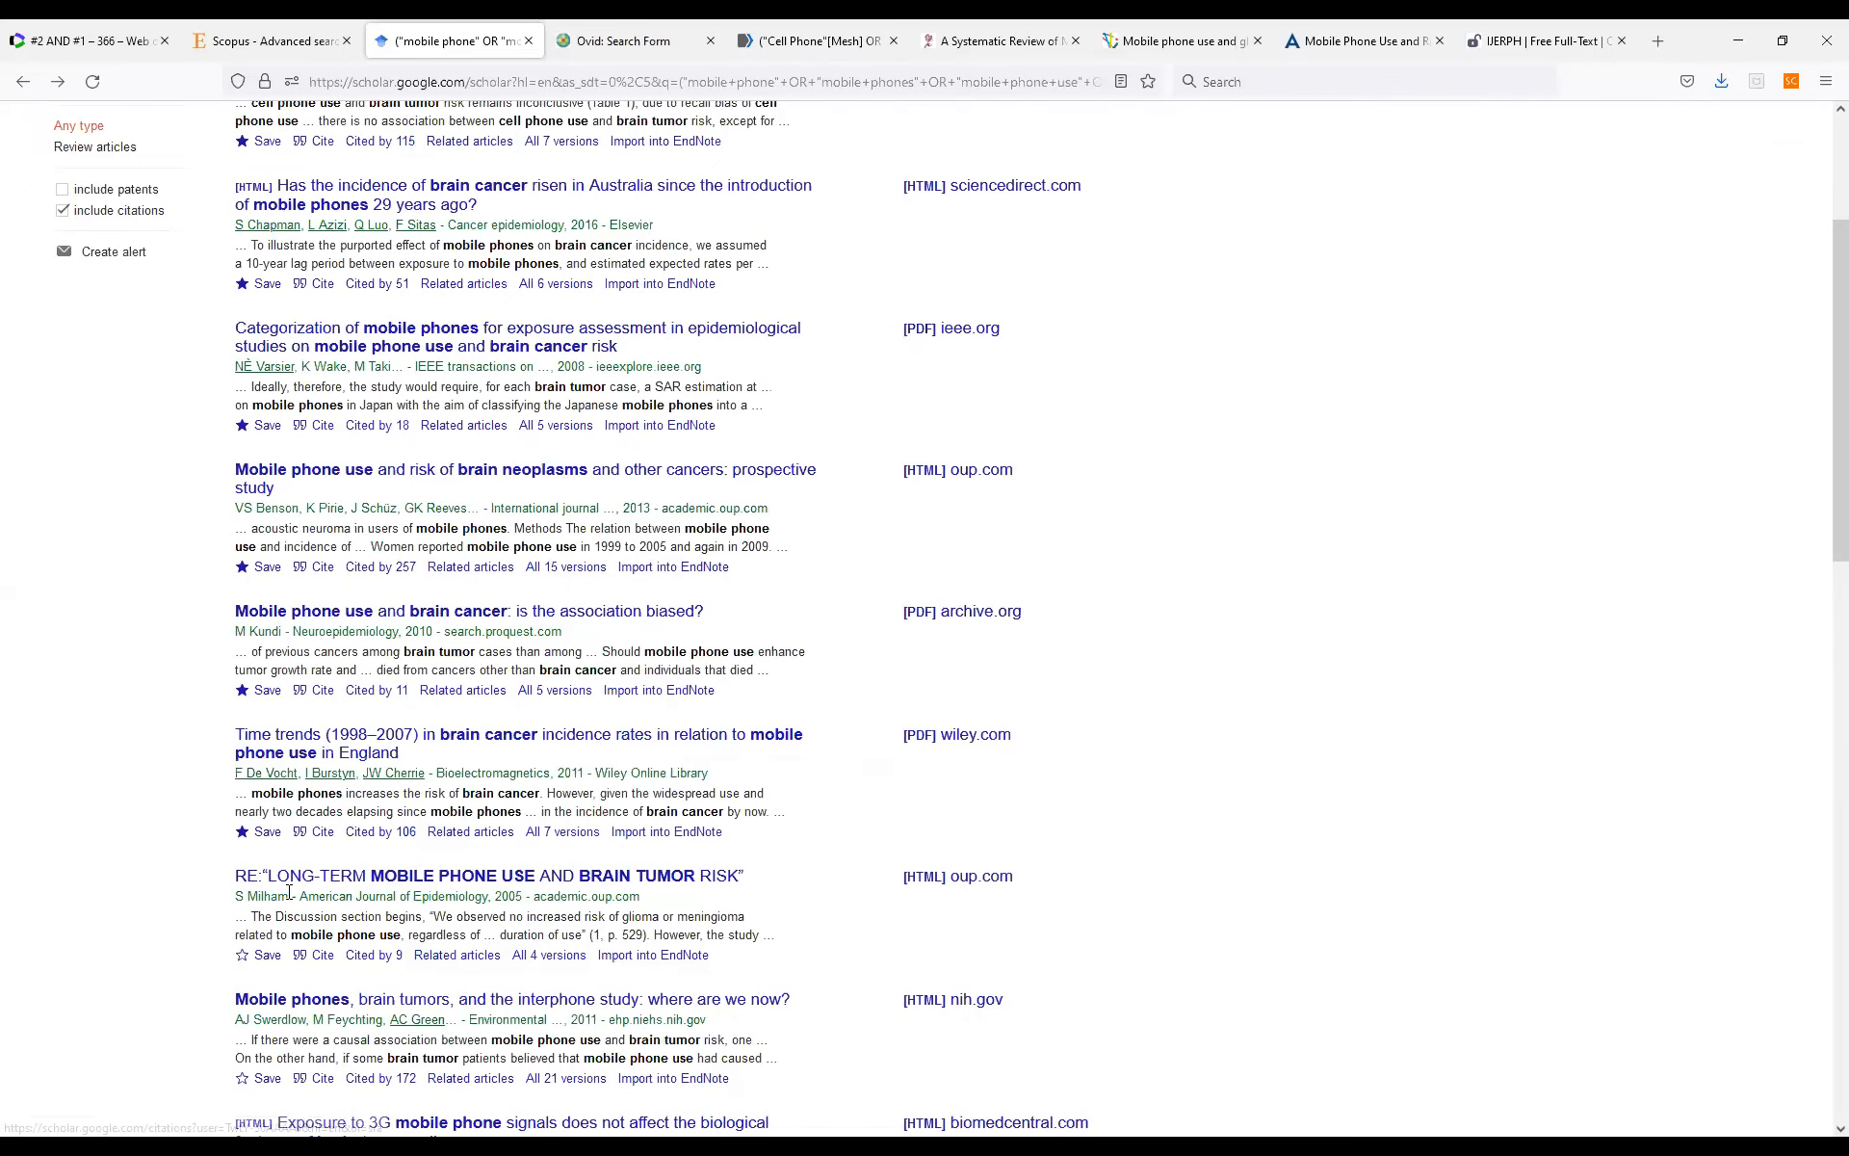
{"action": "left_click", "coordinate": [268, 956]}
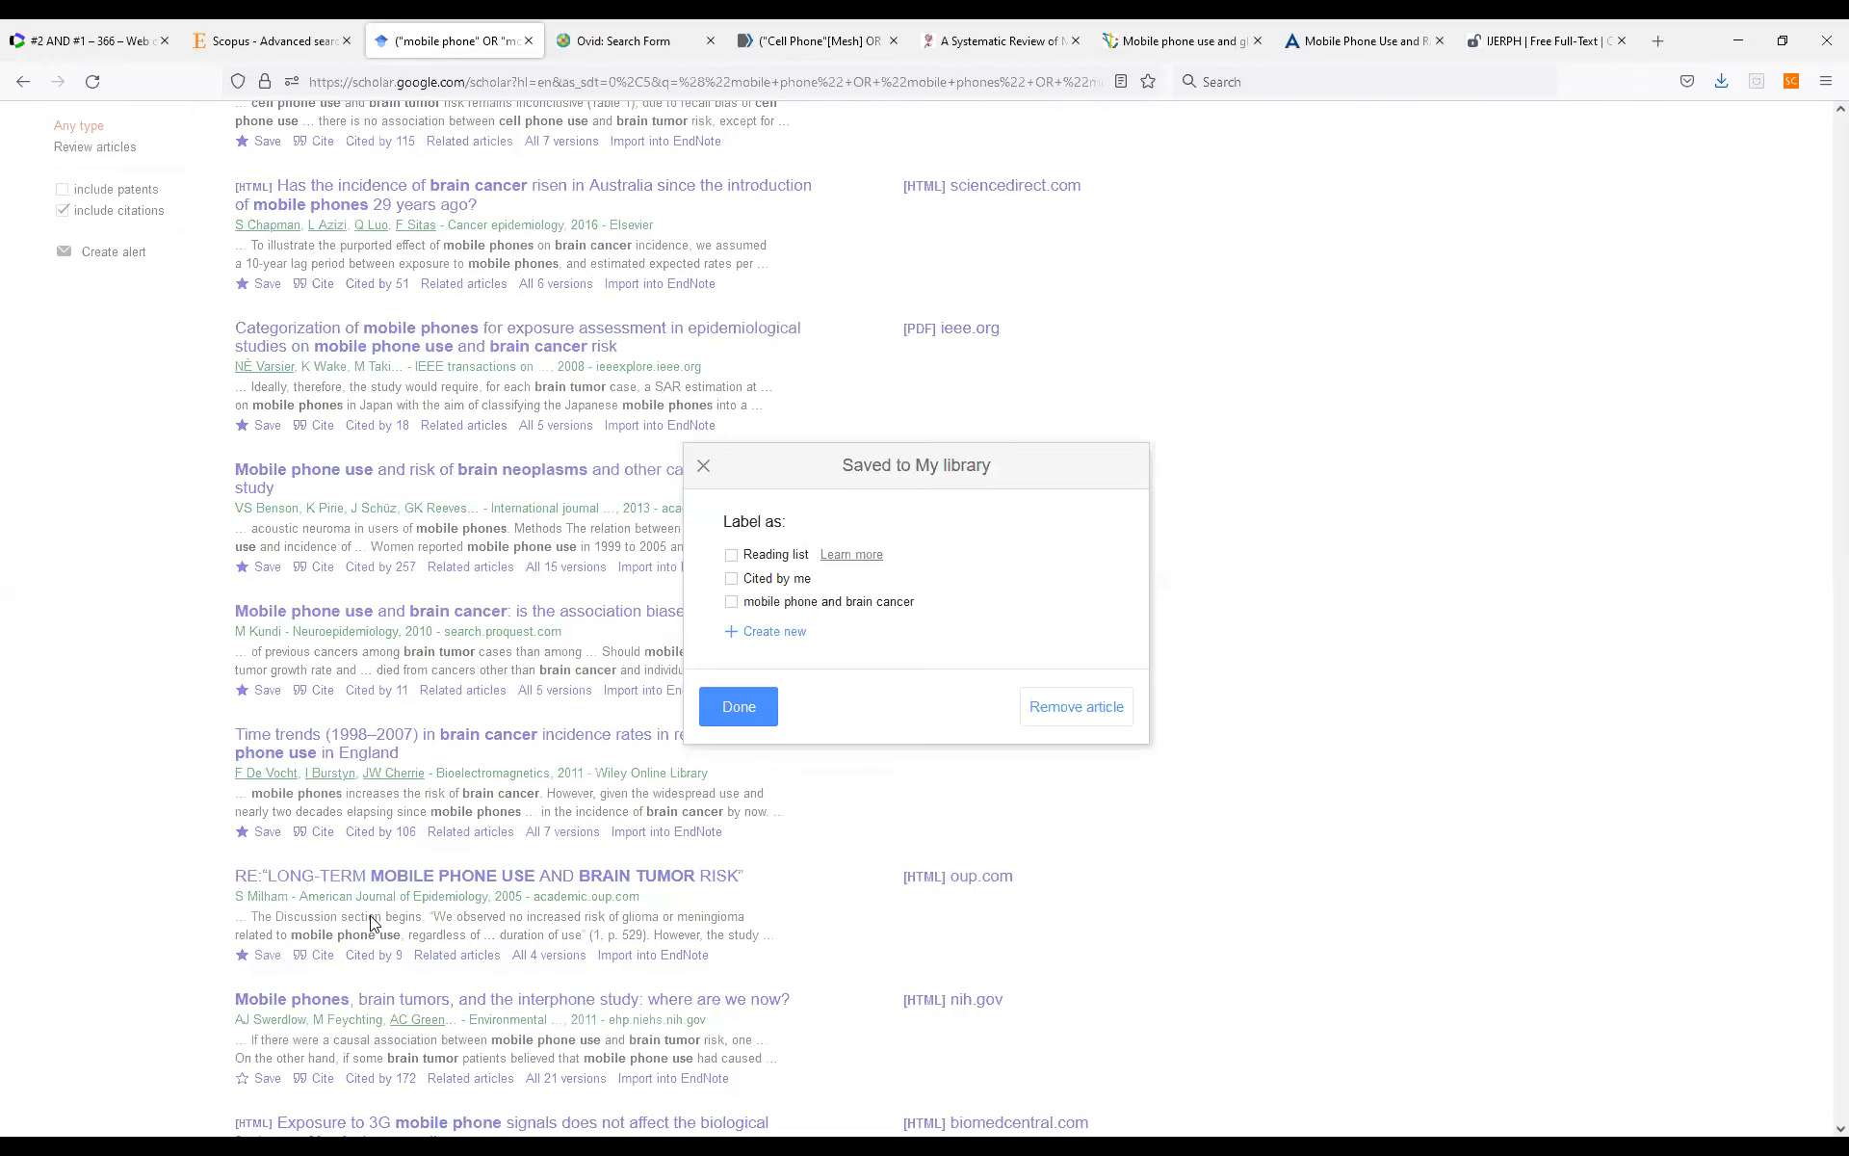
{"action": "left_click", "coordinate": [751, 607]}
{"action": "left_click", "coordinate": [735, 708]}
Save the interphone study article and the 3G mobile phone signals article under the label "mobile phone and brain cancer".
{"action": "left_click", "coordinate": [270, 1079]}
{"action": "left_click", "coordinate": [780, 605]}
{"action": "left_click", "coordinate": [735, 708]}
{"action": "scroll", "coordinate": [532, 843], "scroll_direction": "down", "scroll_amount": 1}
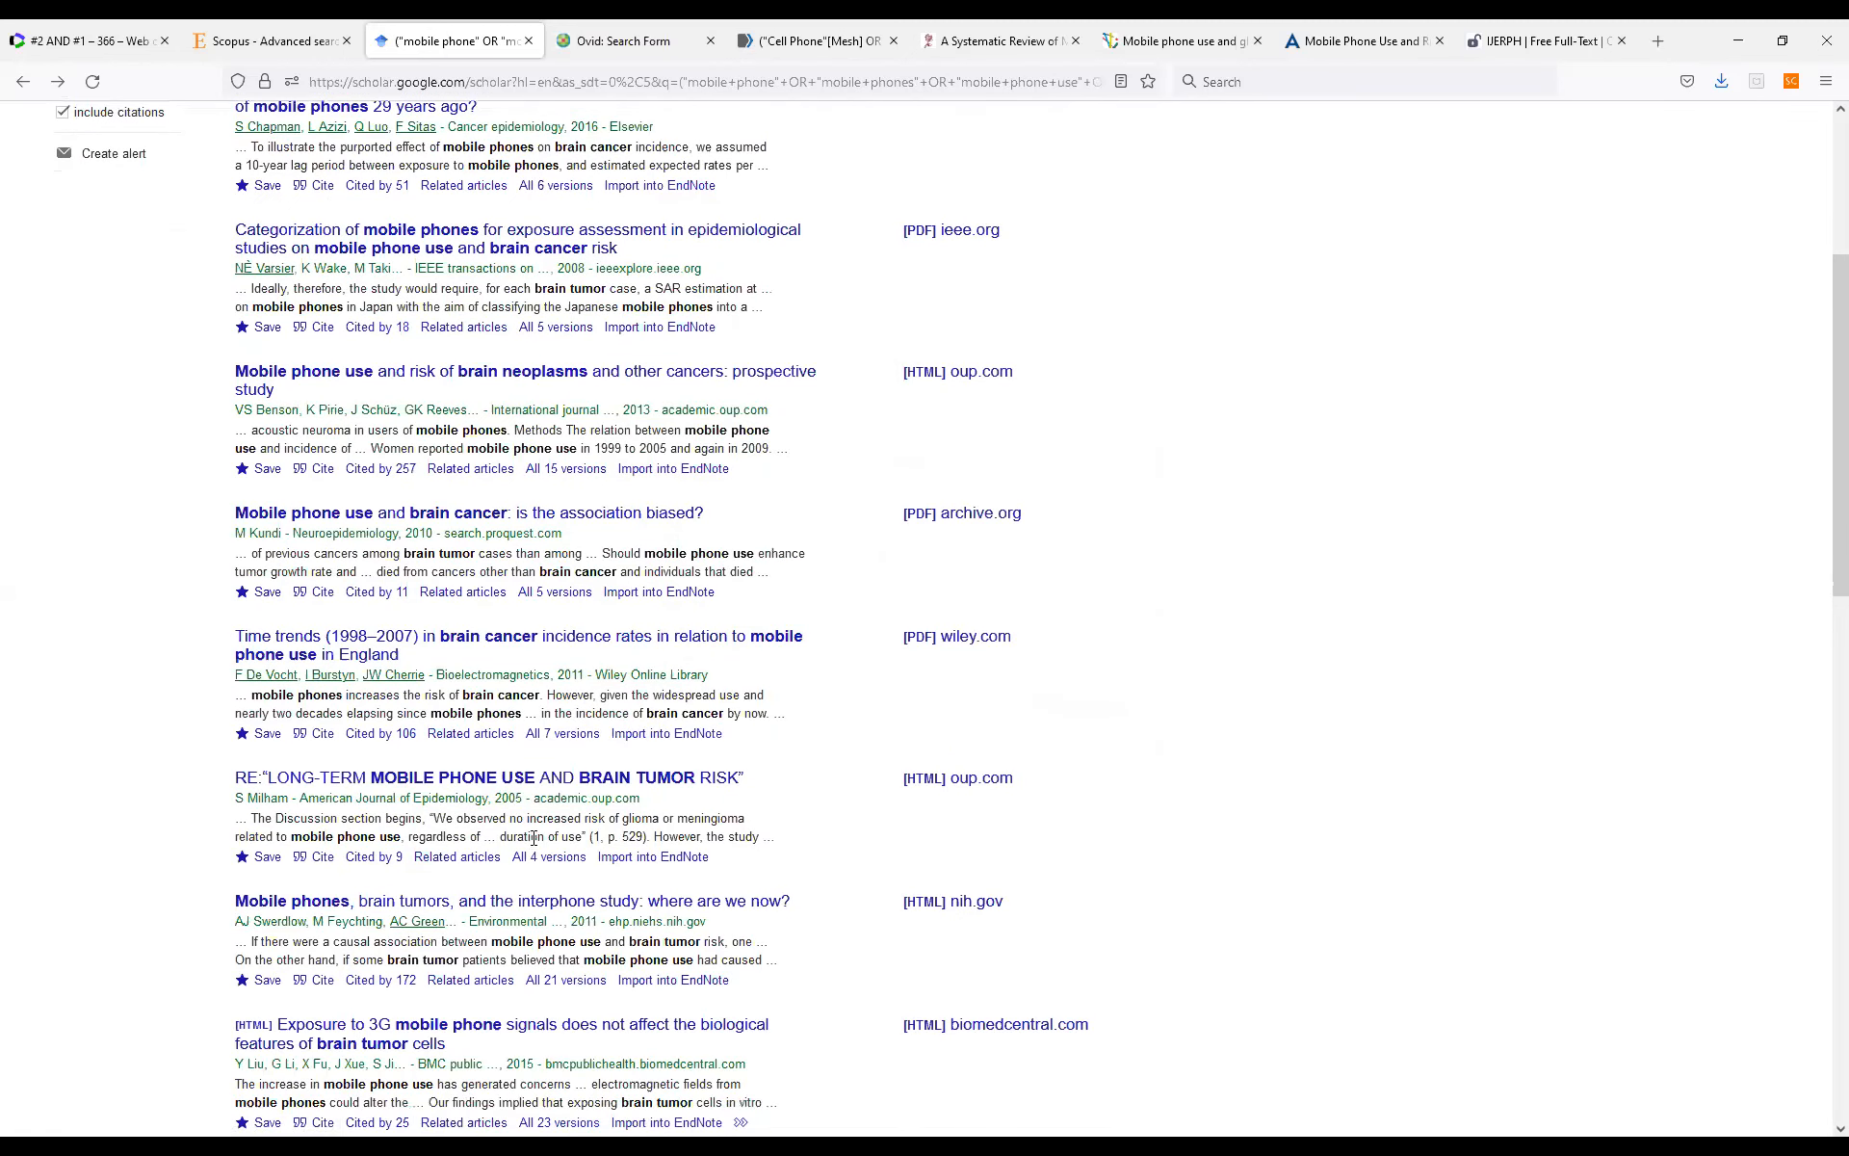
{"action": "scroll", "coordinate": [539, 855], "scroll_direction": "down", "scroll_amount": 2}
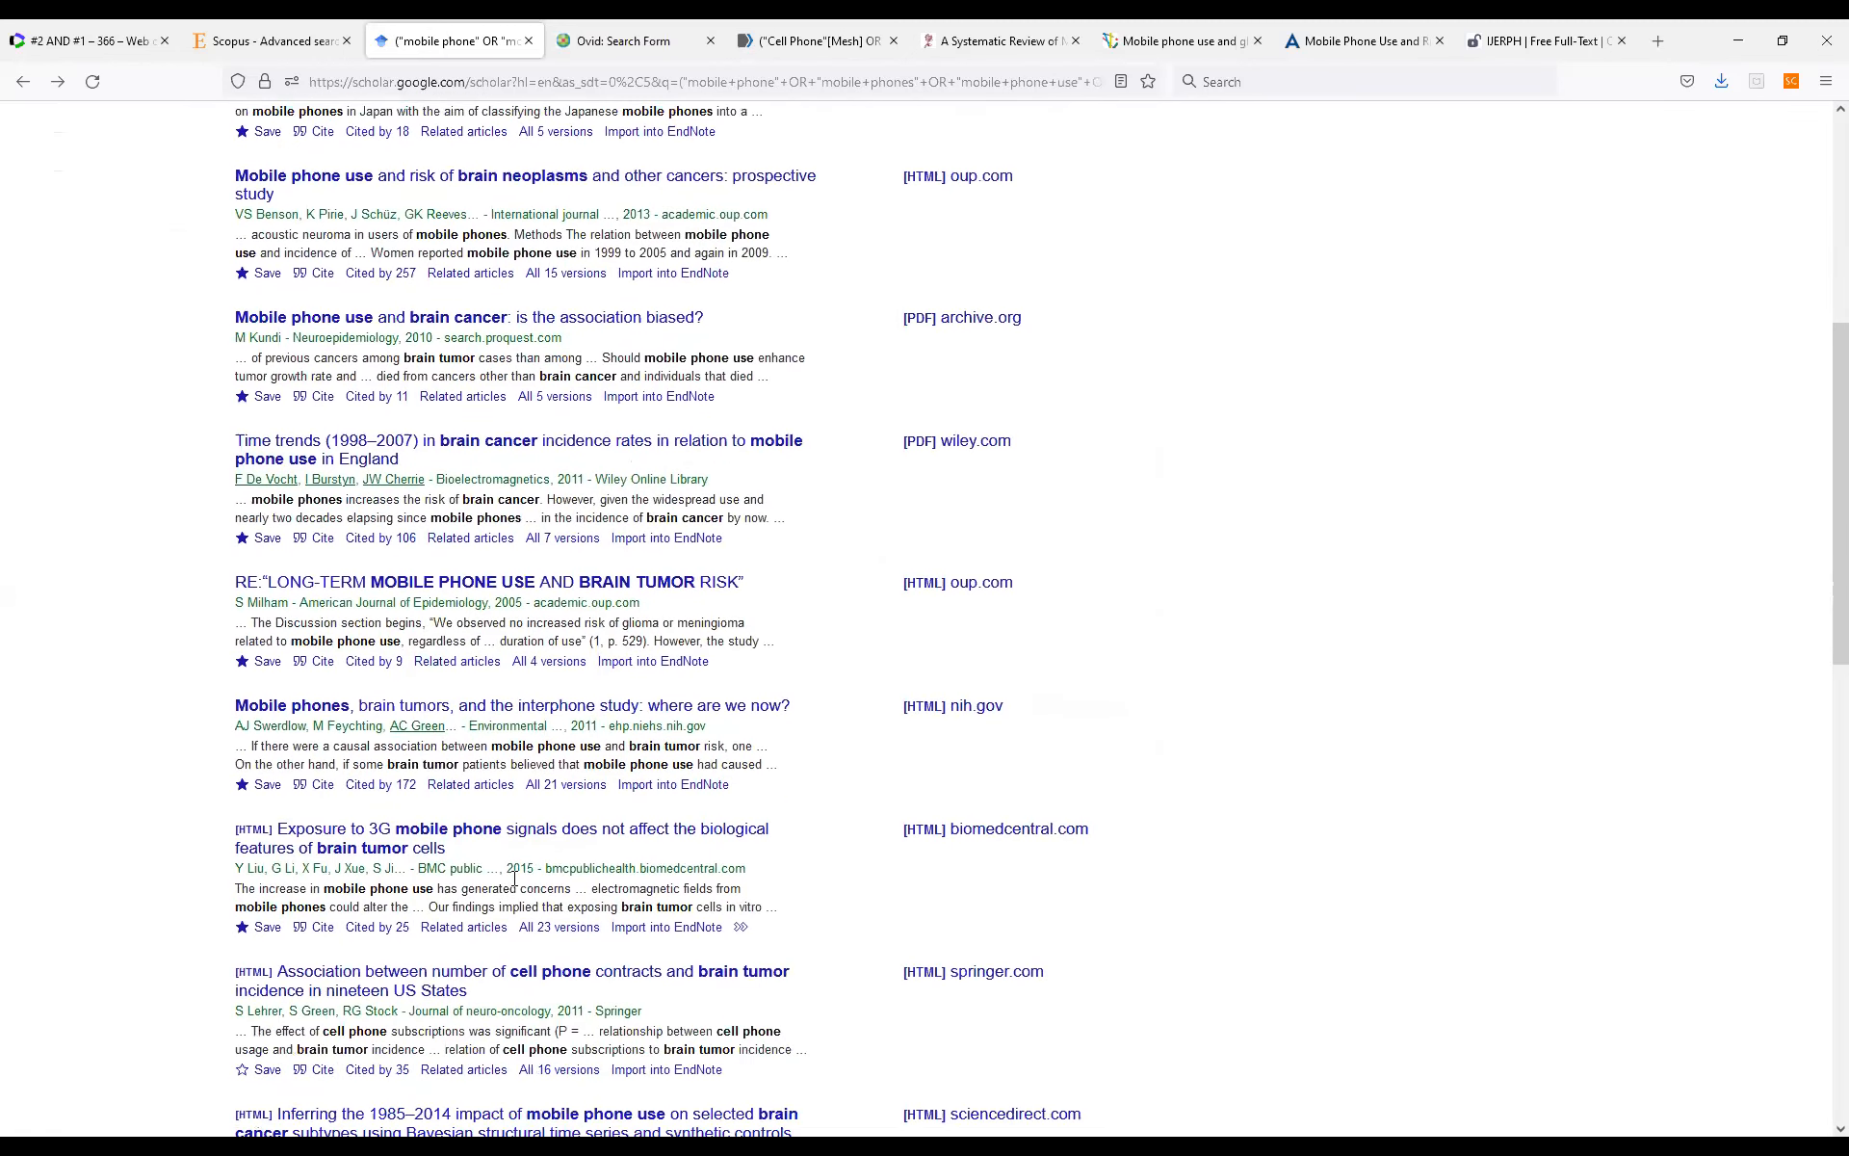
{"action": "left_click", "coordinate": [269, 926]}
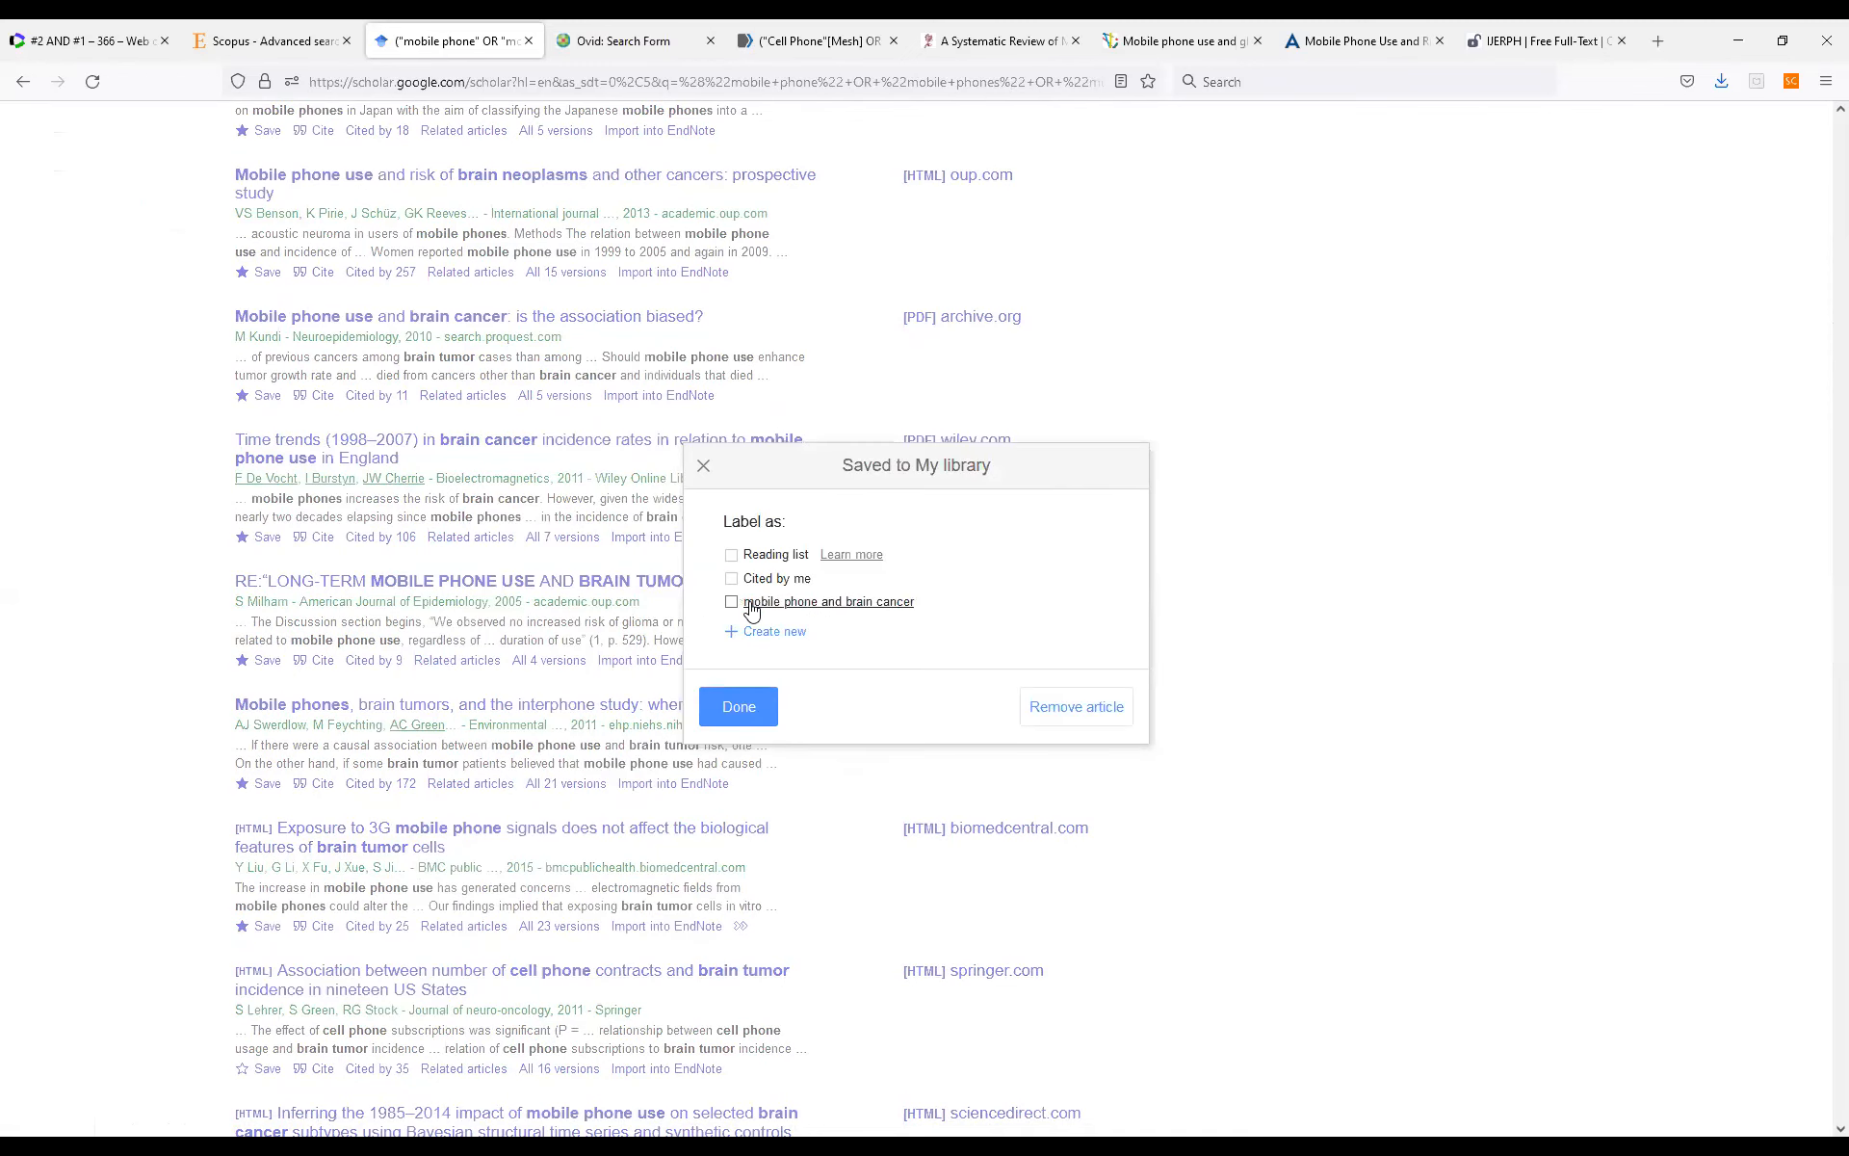
{"action": "left_click", "coordinate": [746, 696]}
Open the personal library and show only the articles labelled "mobile phone and brain cancer".
{"action": "scroll", "coordinate": [1264, 823], "scroll_direction": "up", "scroll_amount": 5}
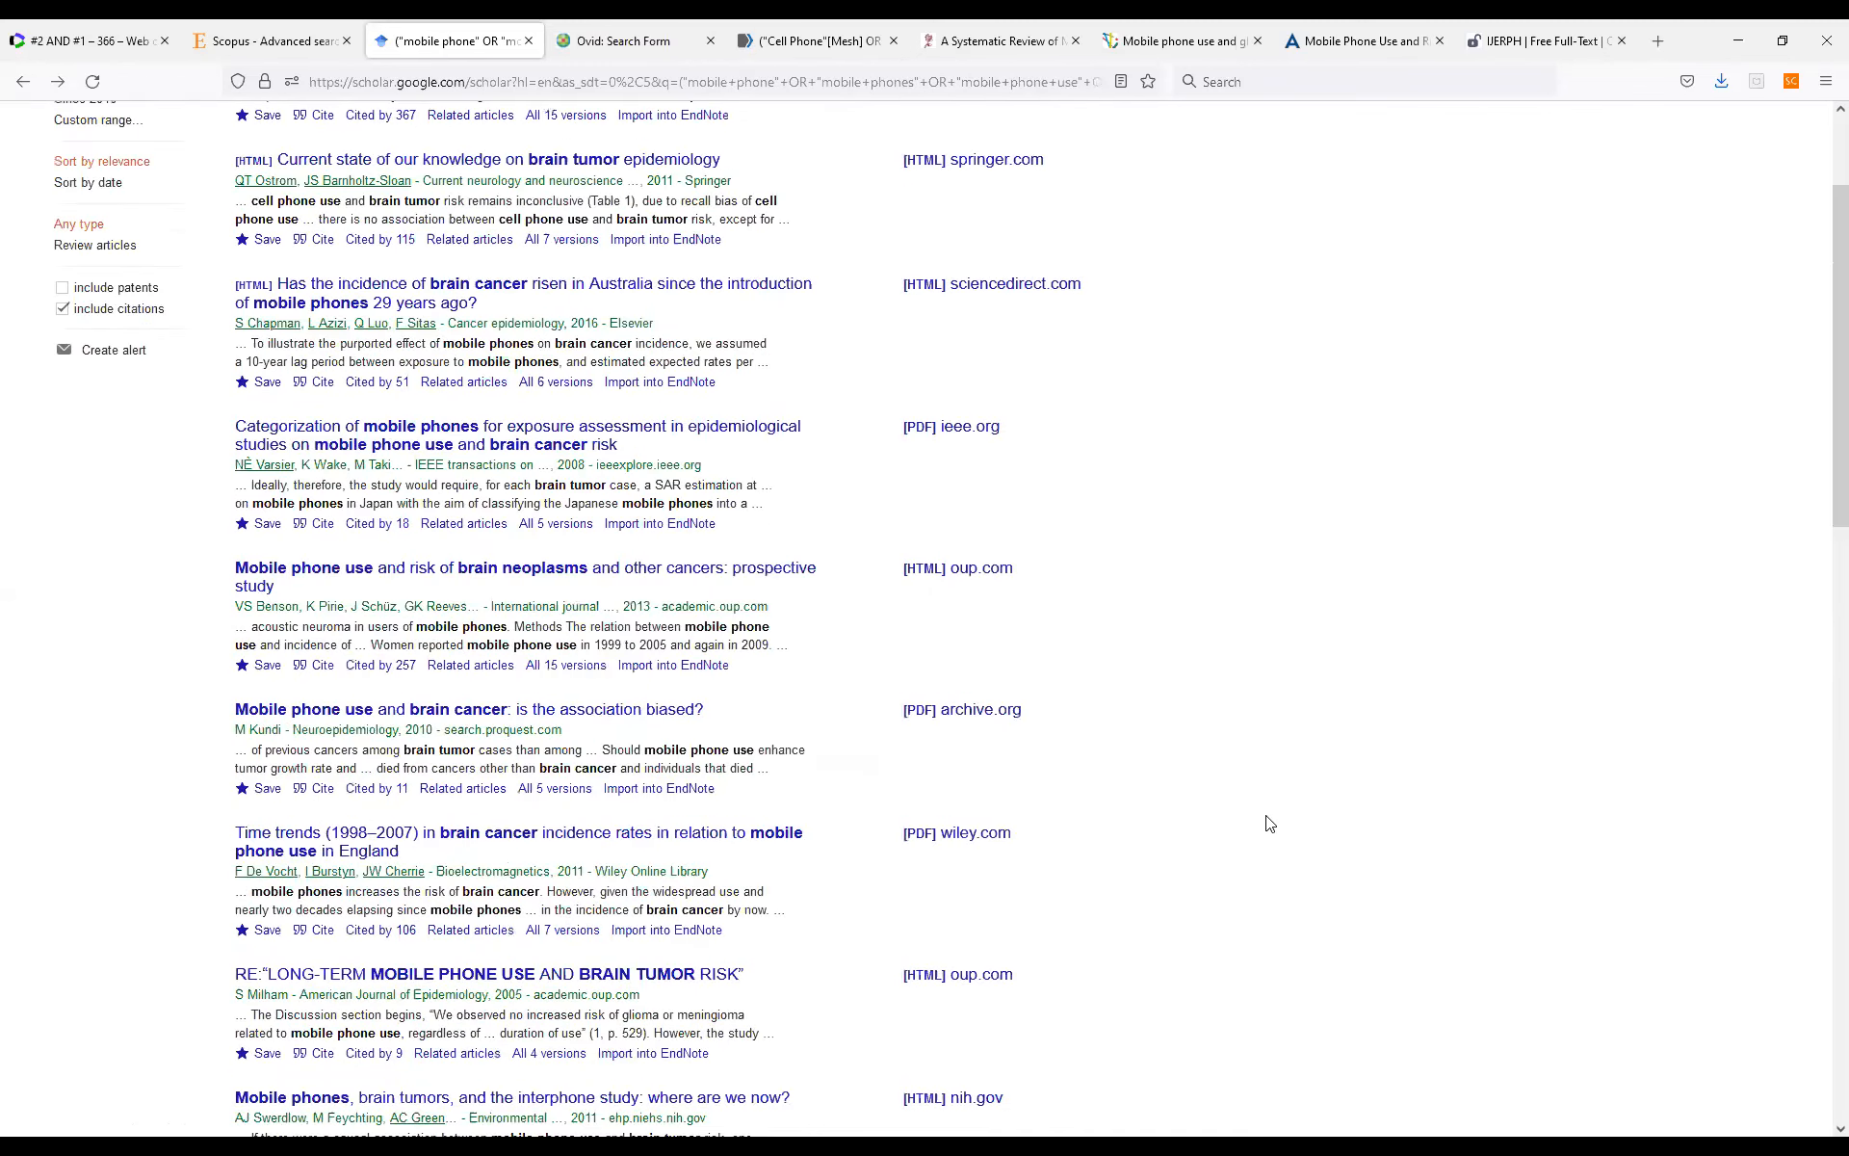
{"action": "scroll", "coordinate": [1267, 820], "scroll_direction": "up", "scroll_amount": 1}
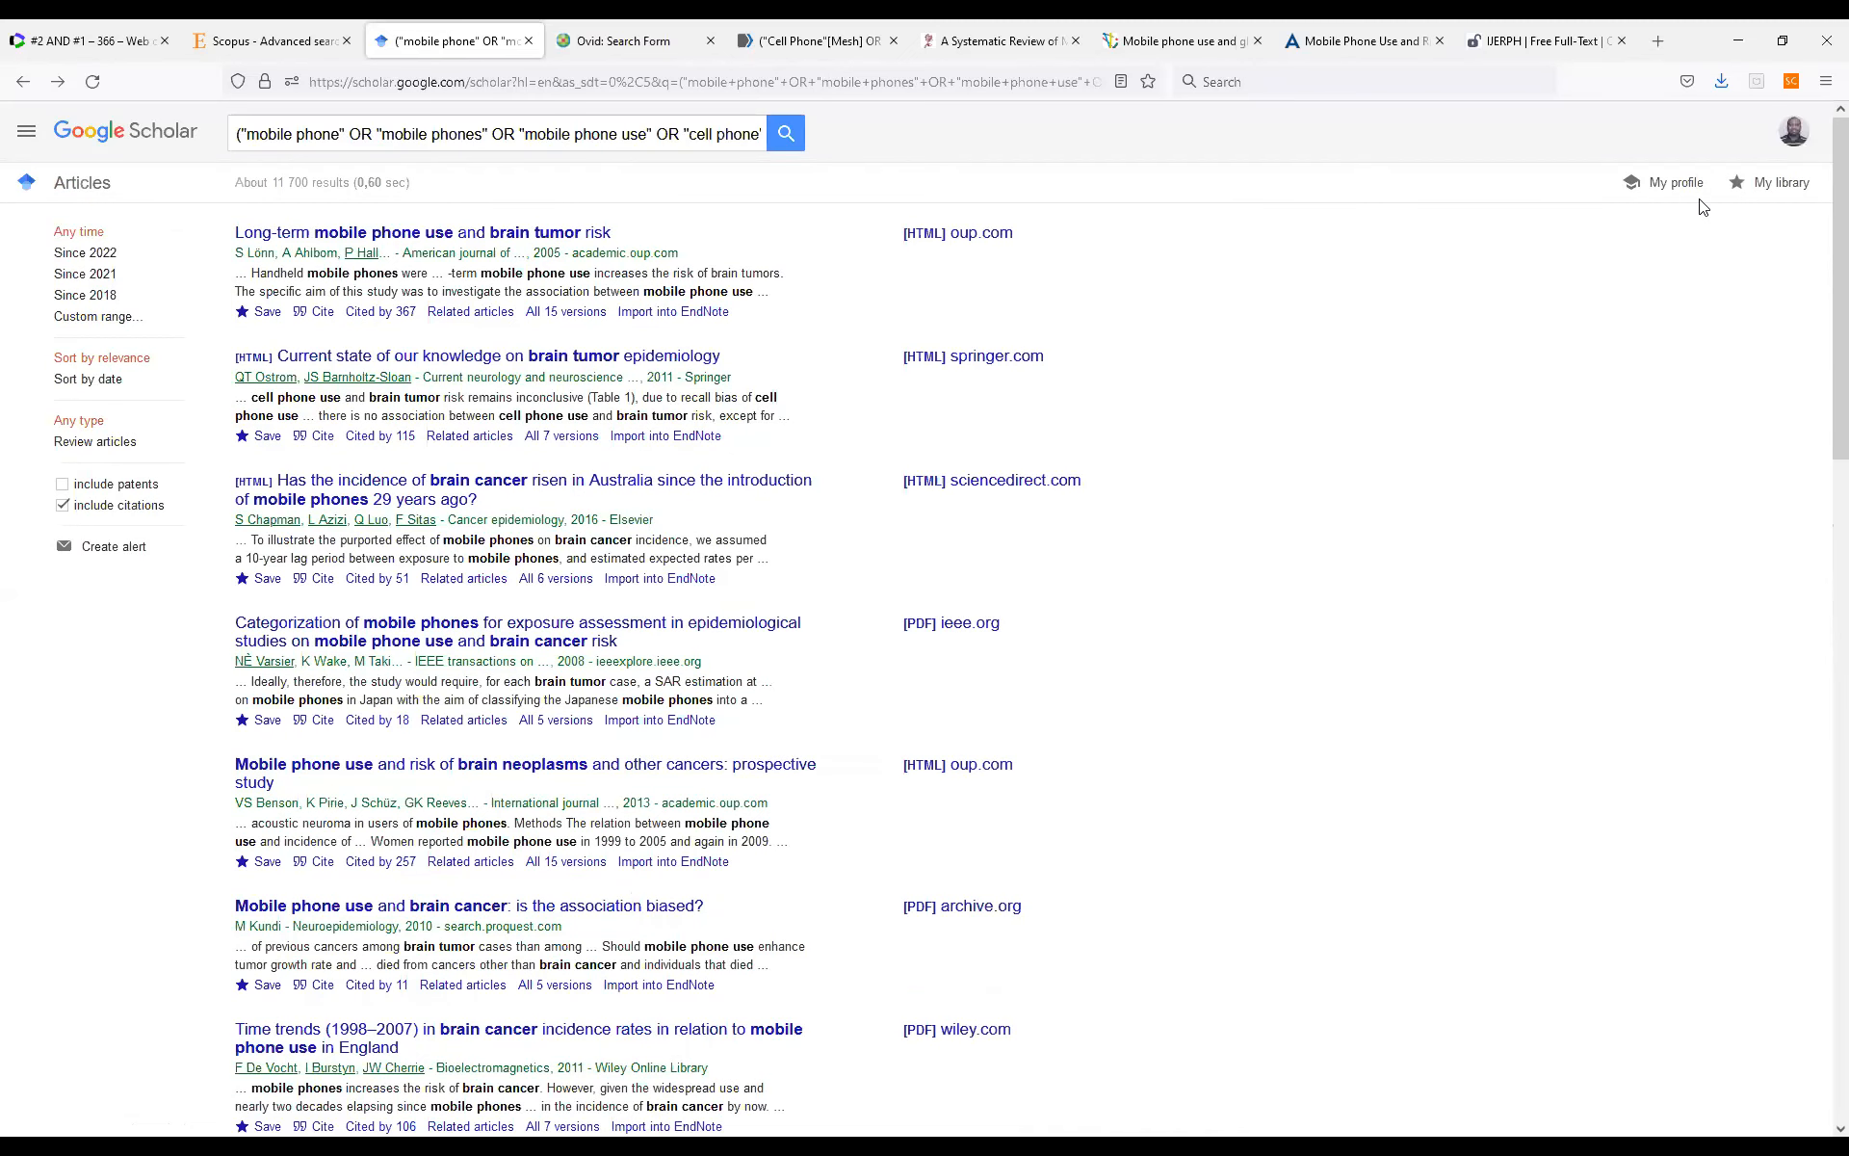
{"action": "left_click", "coordinate": [1777, 185]}
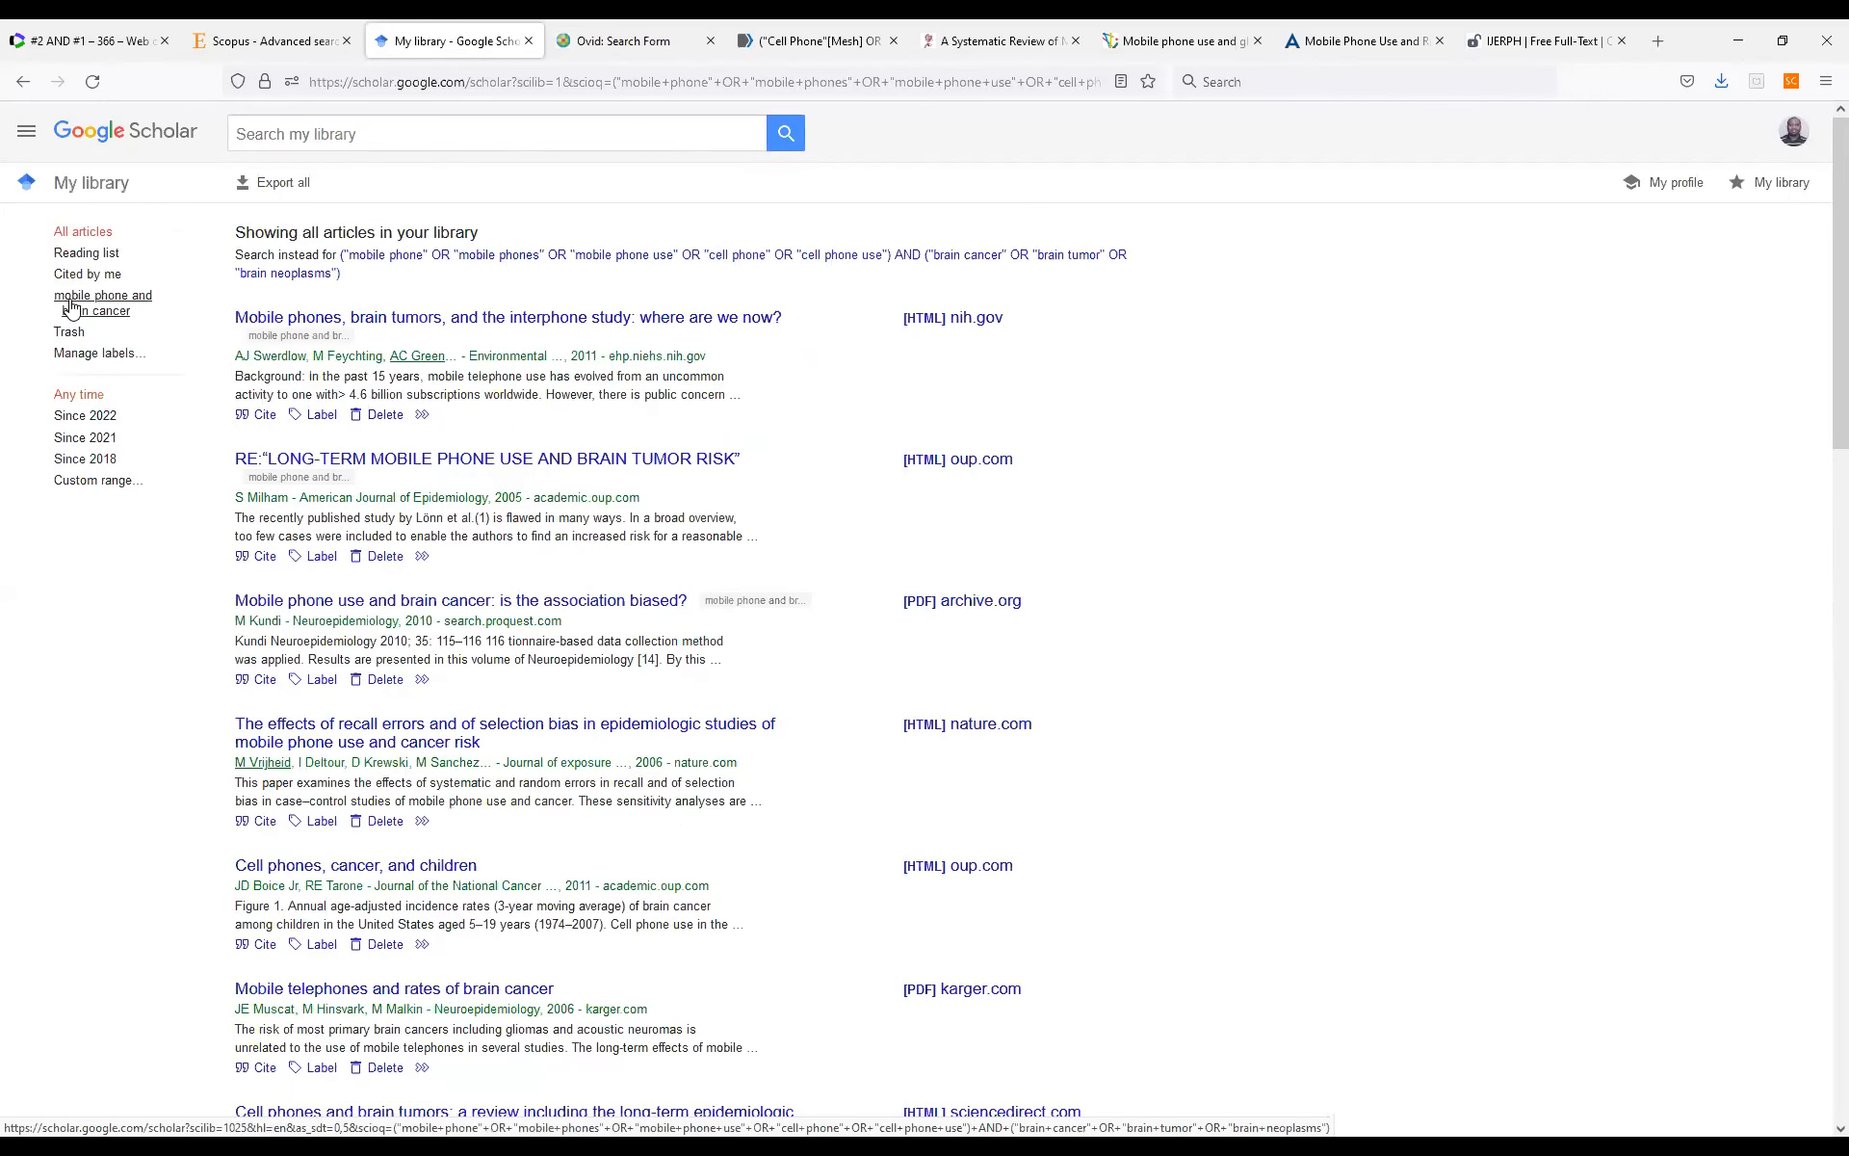
{"action": "left_click", "coordinate": [96, 304]}
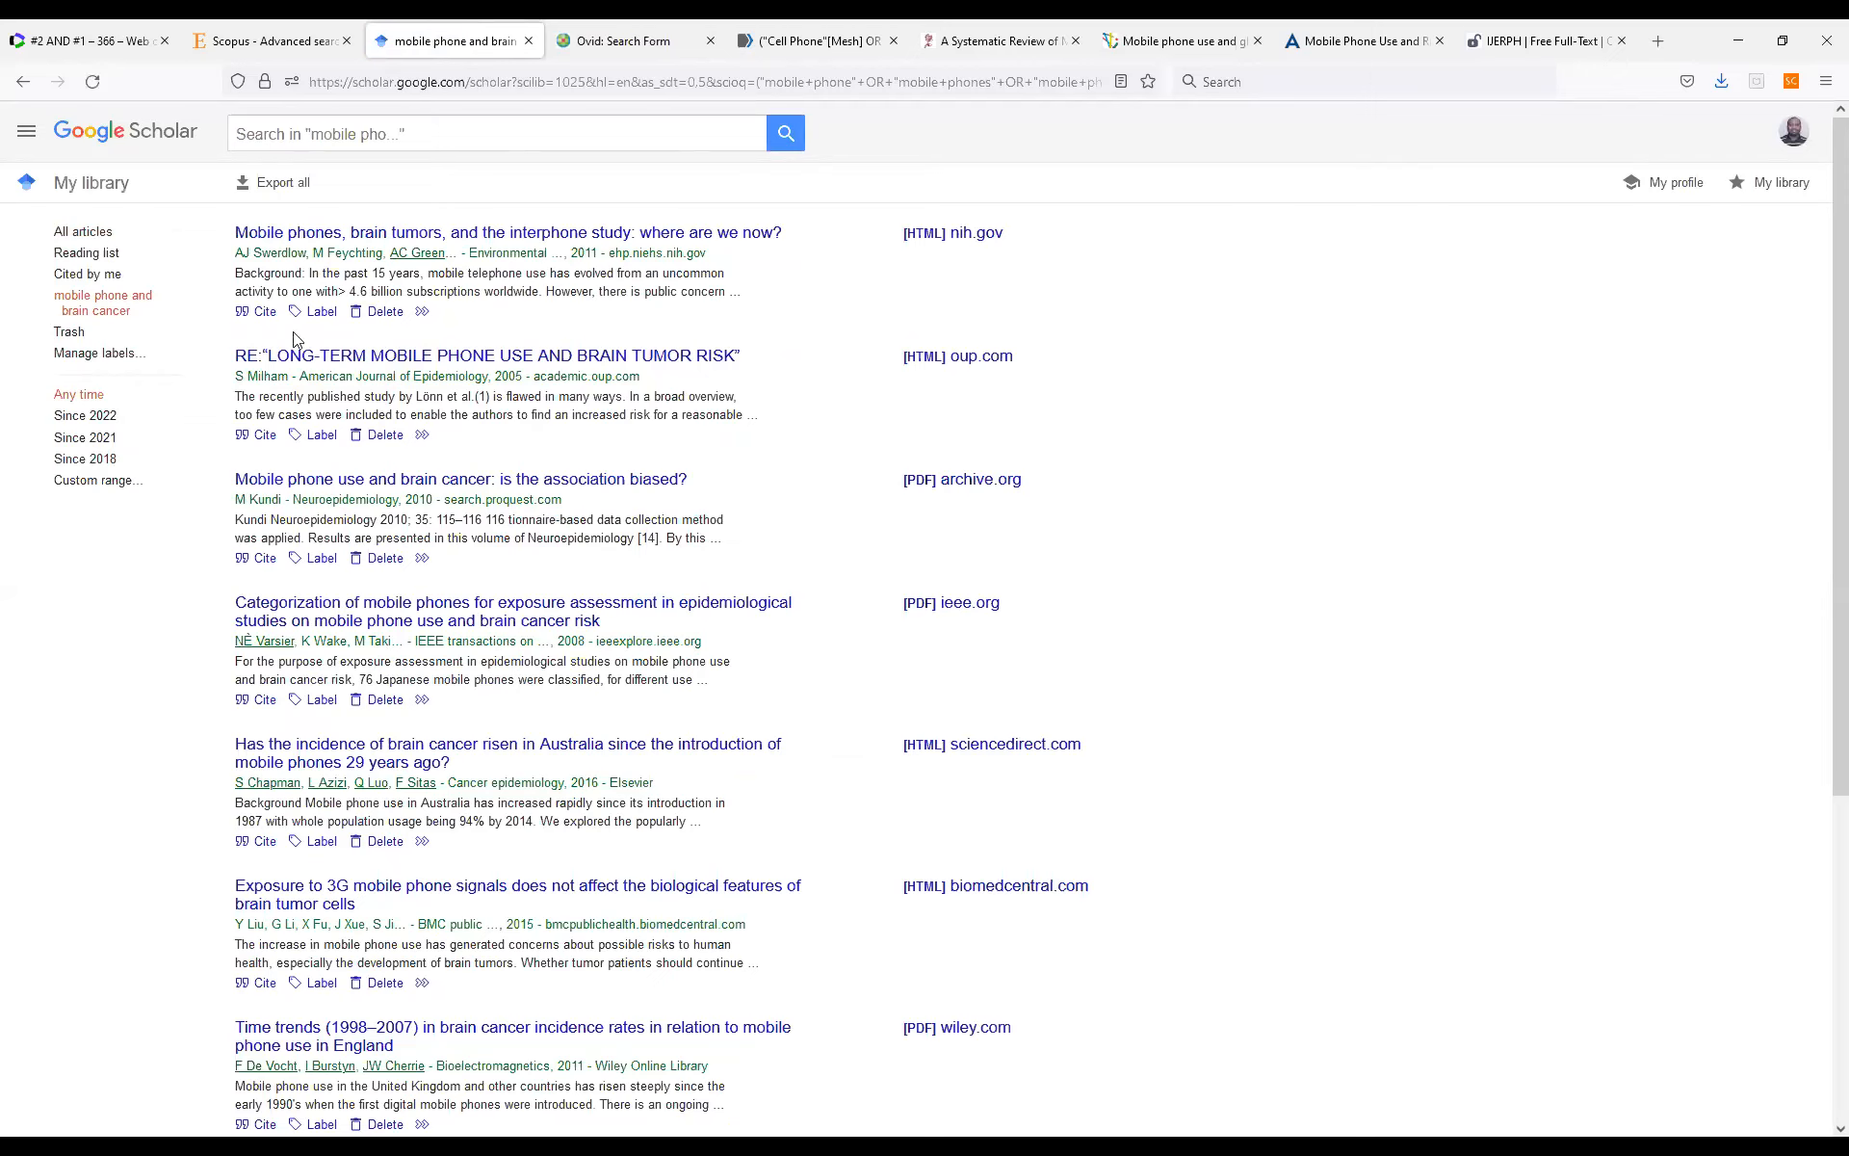
Export all the labelled articles in RefMan format, replacing the existing "Google Scholar Searches" file in the Eleventh Edition folder.
{"action": "left_click", "coordinate": [250, 196]}
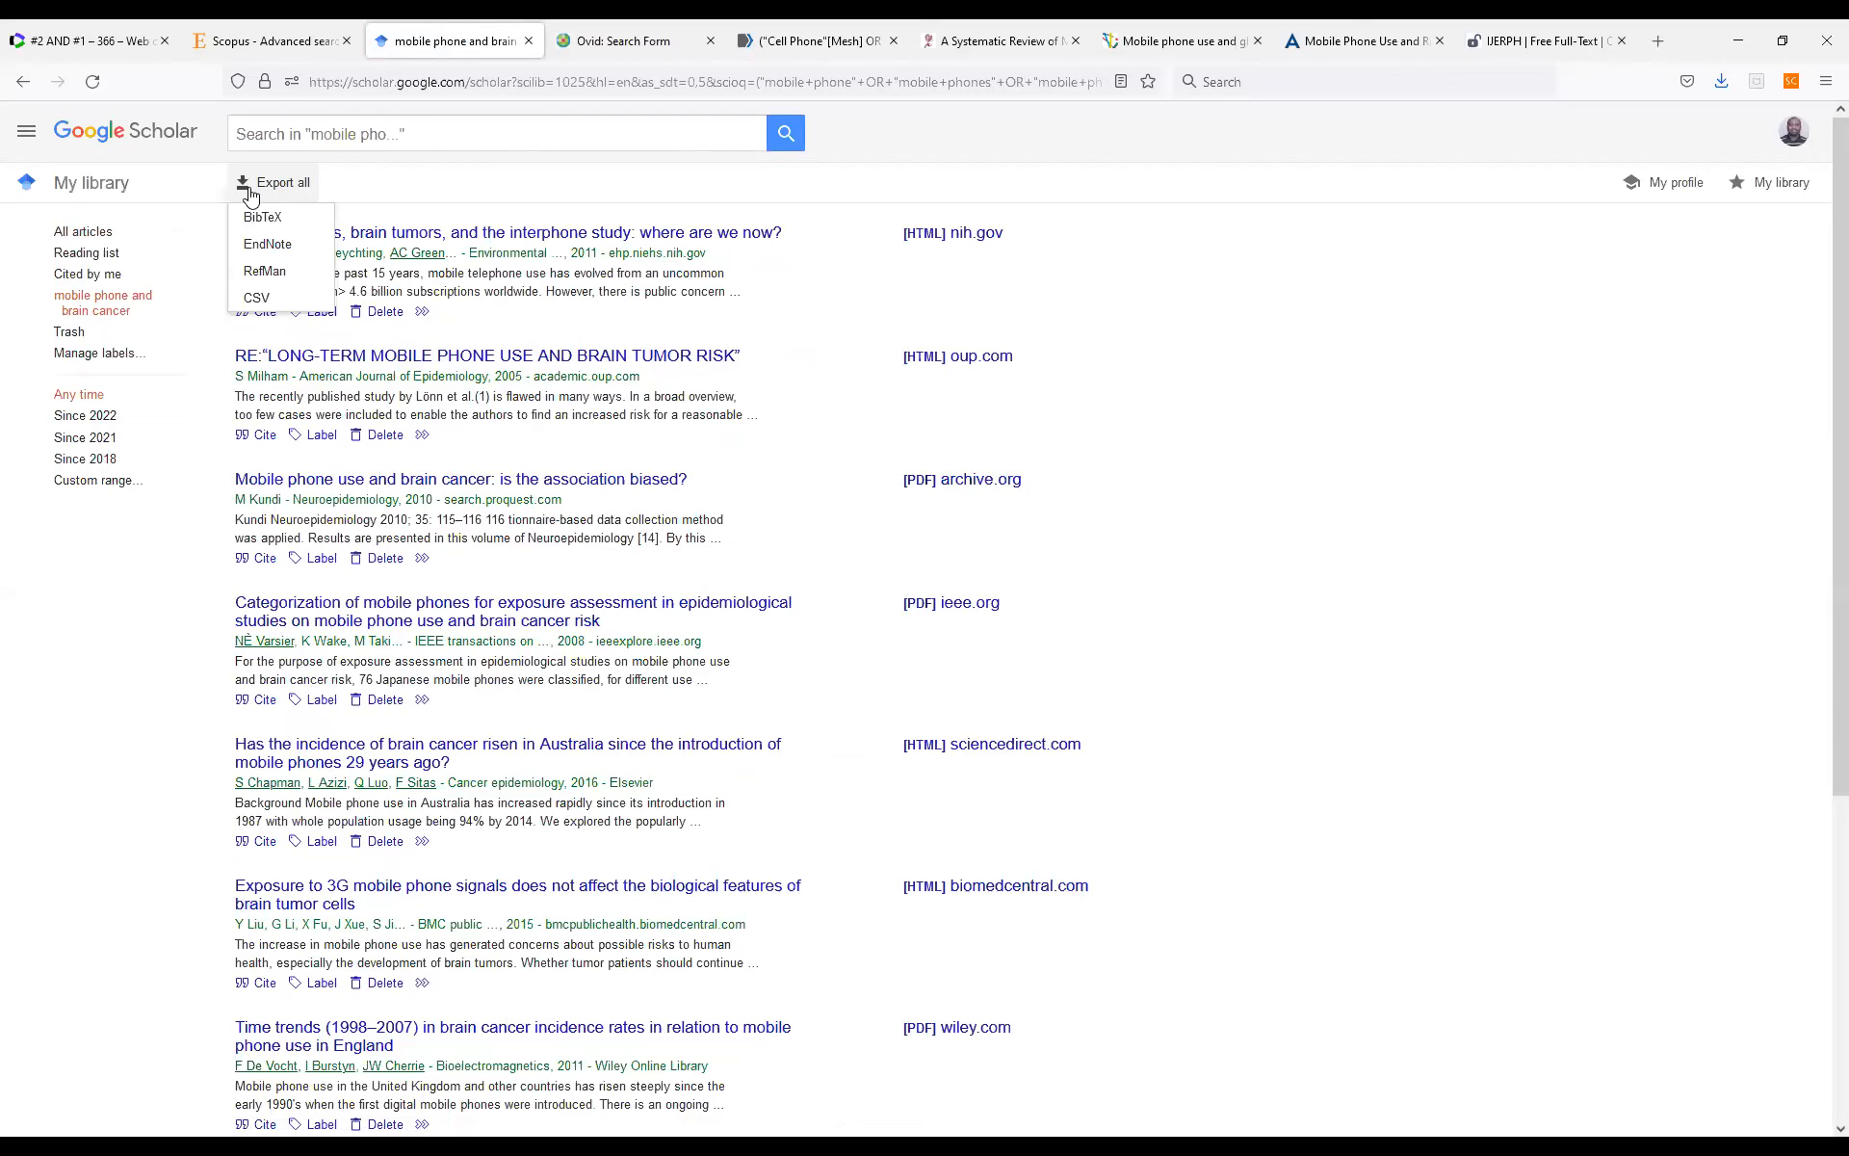
{"action": "left_click", "coordinate": [266, 273]}
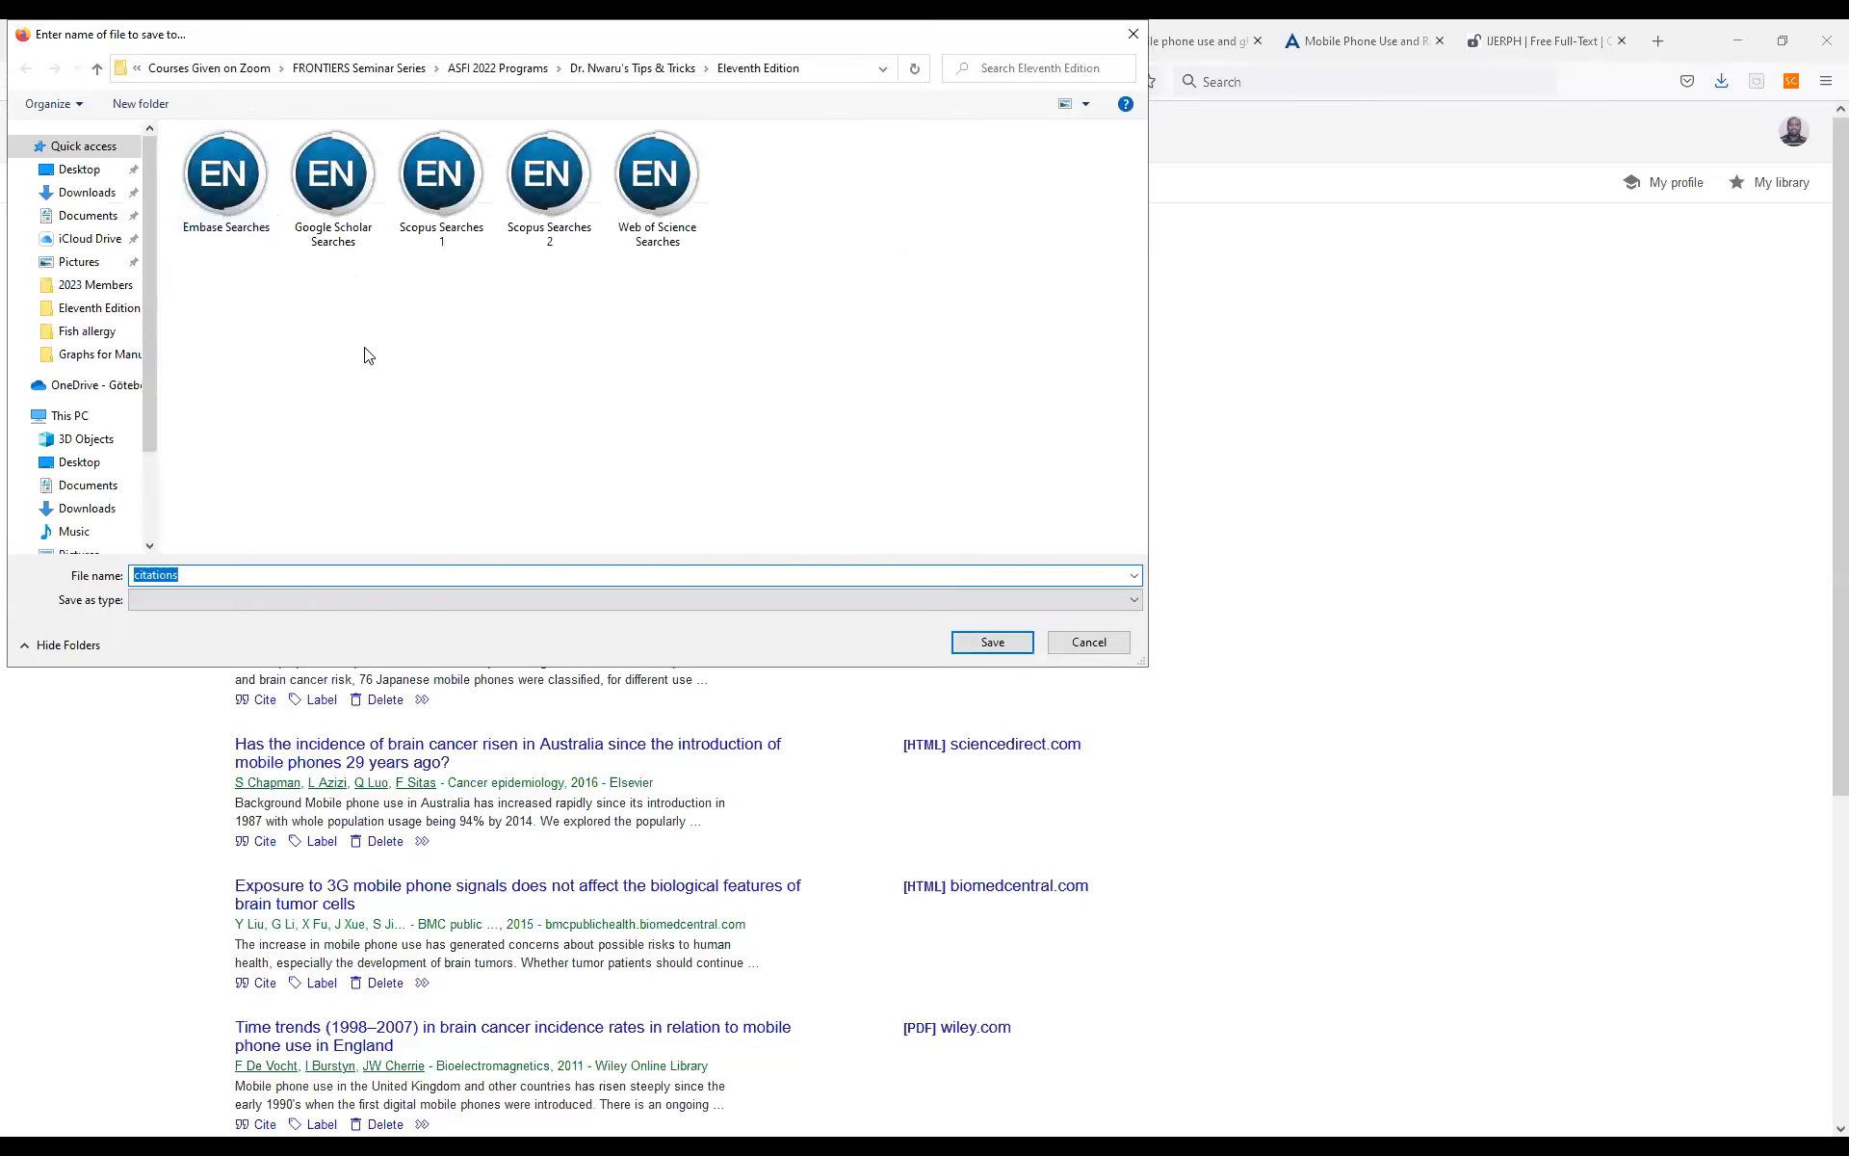
{"action": "left_click", "coordinate": [355, 186]}
{"action": "left_click", "coordinate": [993, 637]}
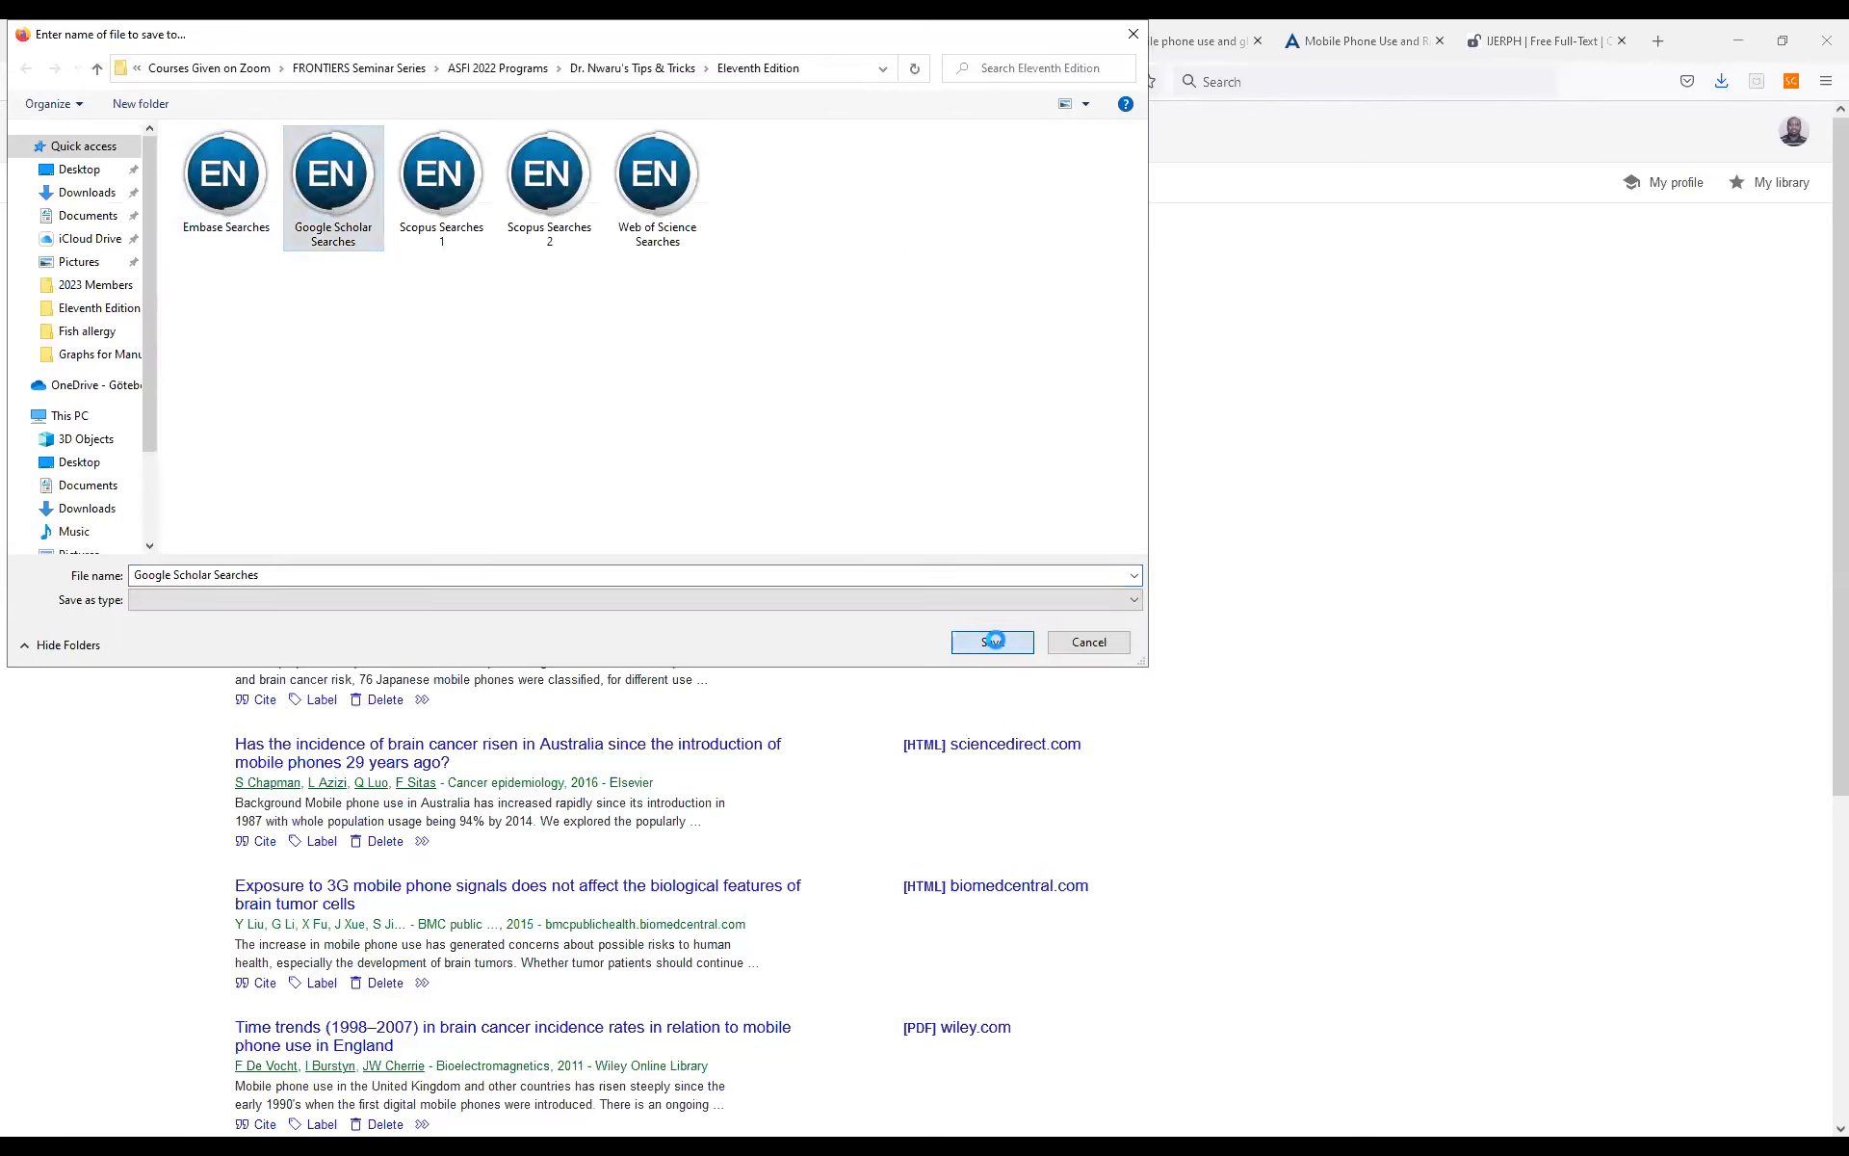
{"action": "left_click", "coordinate": [970, 589]}
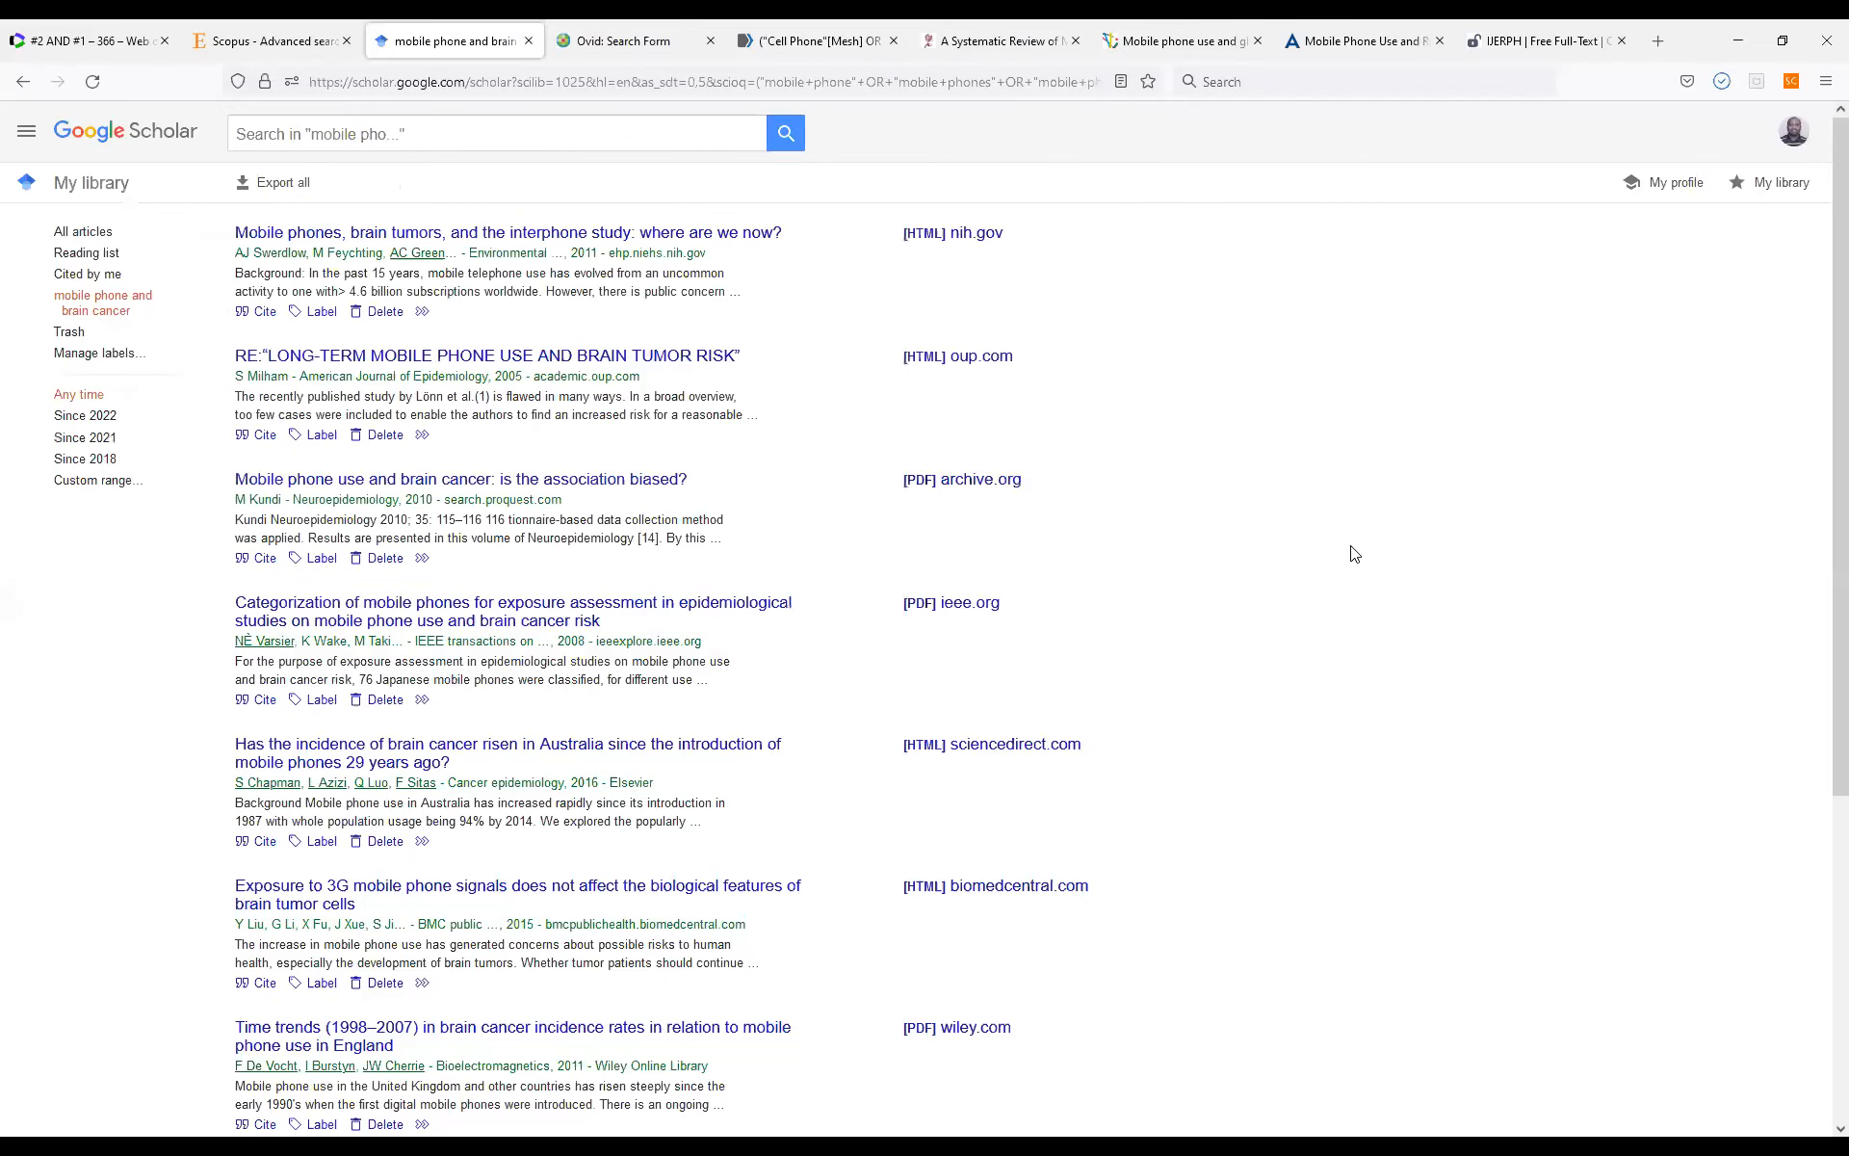
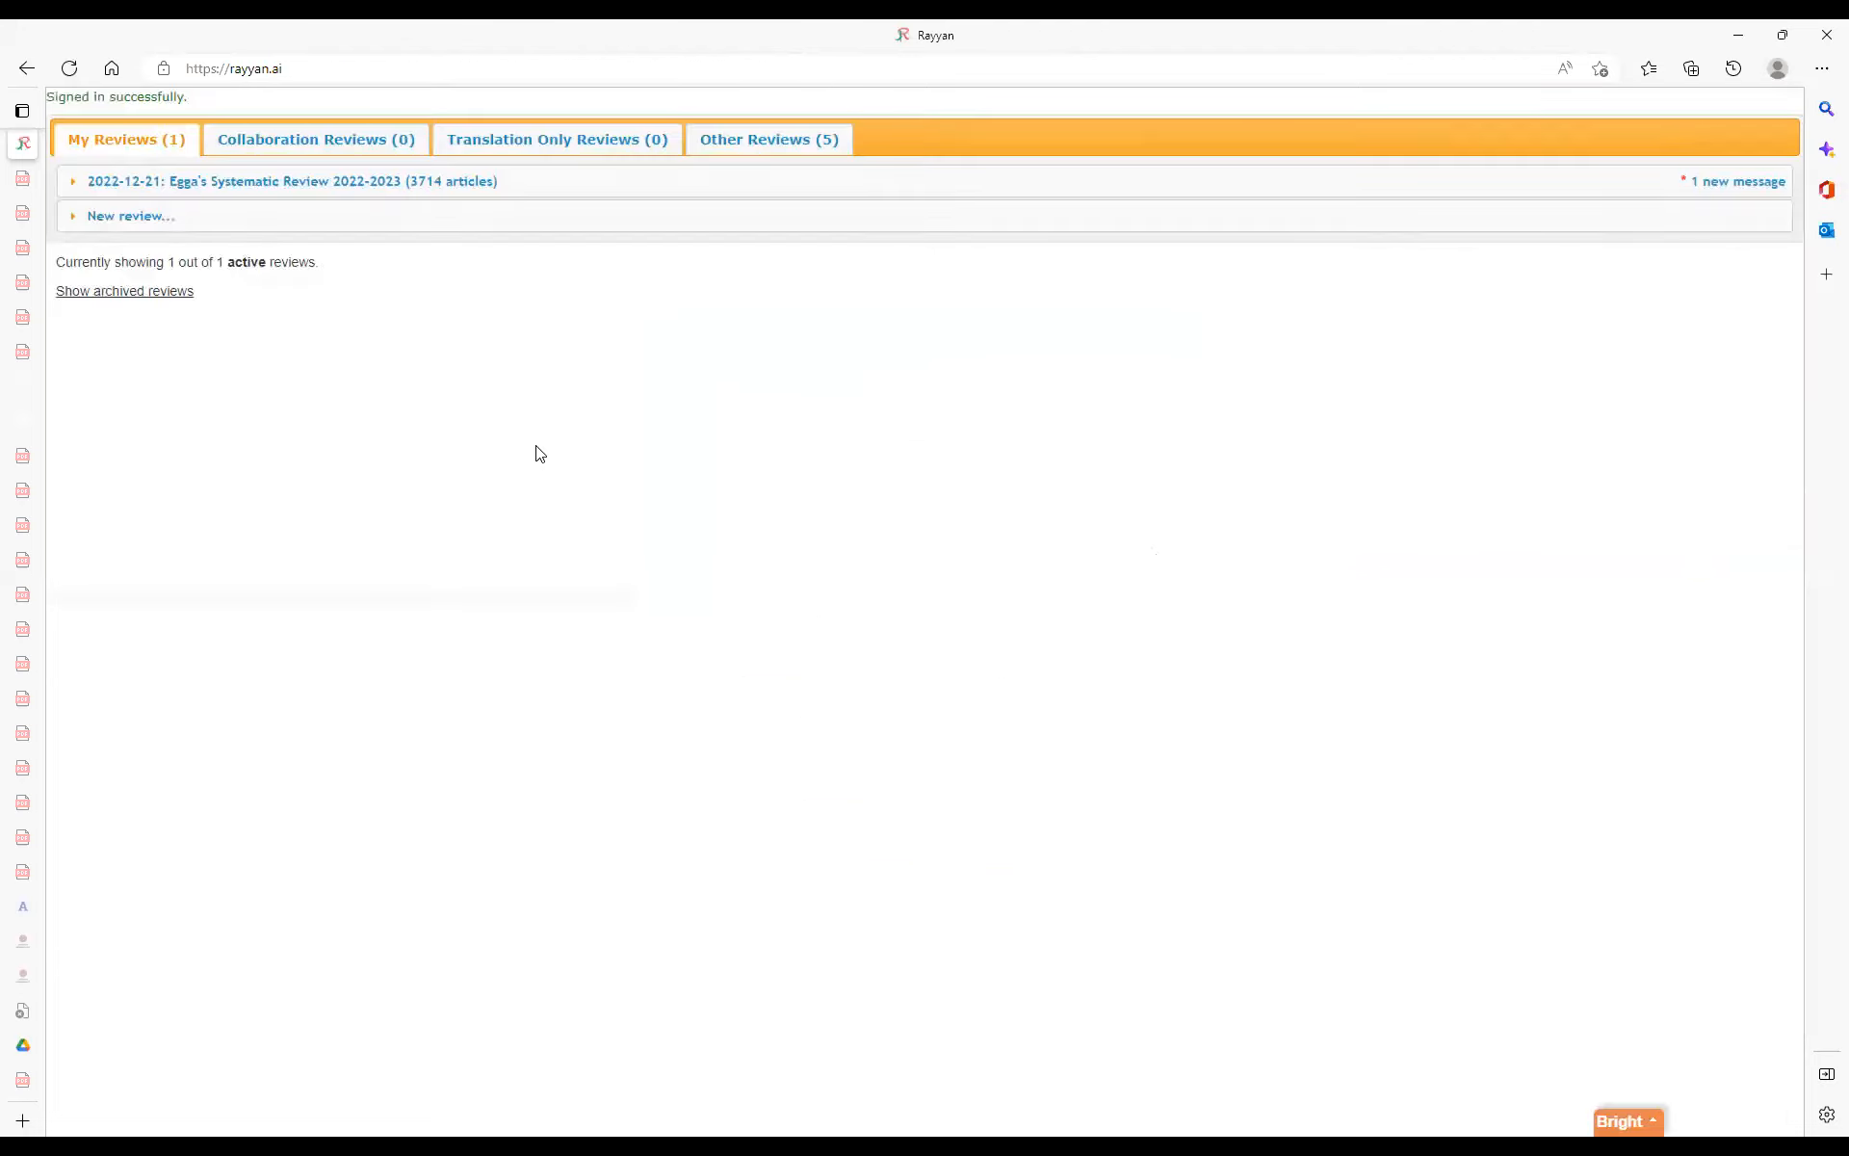
Start a new review in Rayyan titled "Mobile phones and brain cancer".
{"action": "left_click", "coordinate": [114, 225]}
{"action": "left_click", "coordinate": [430, 266]}
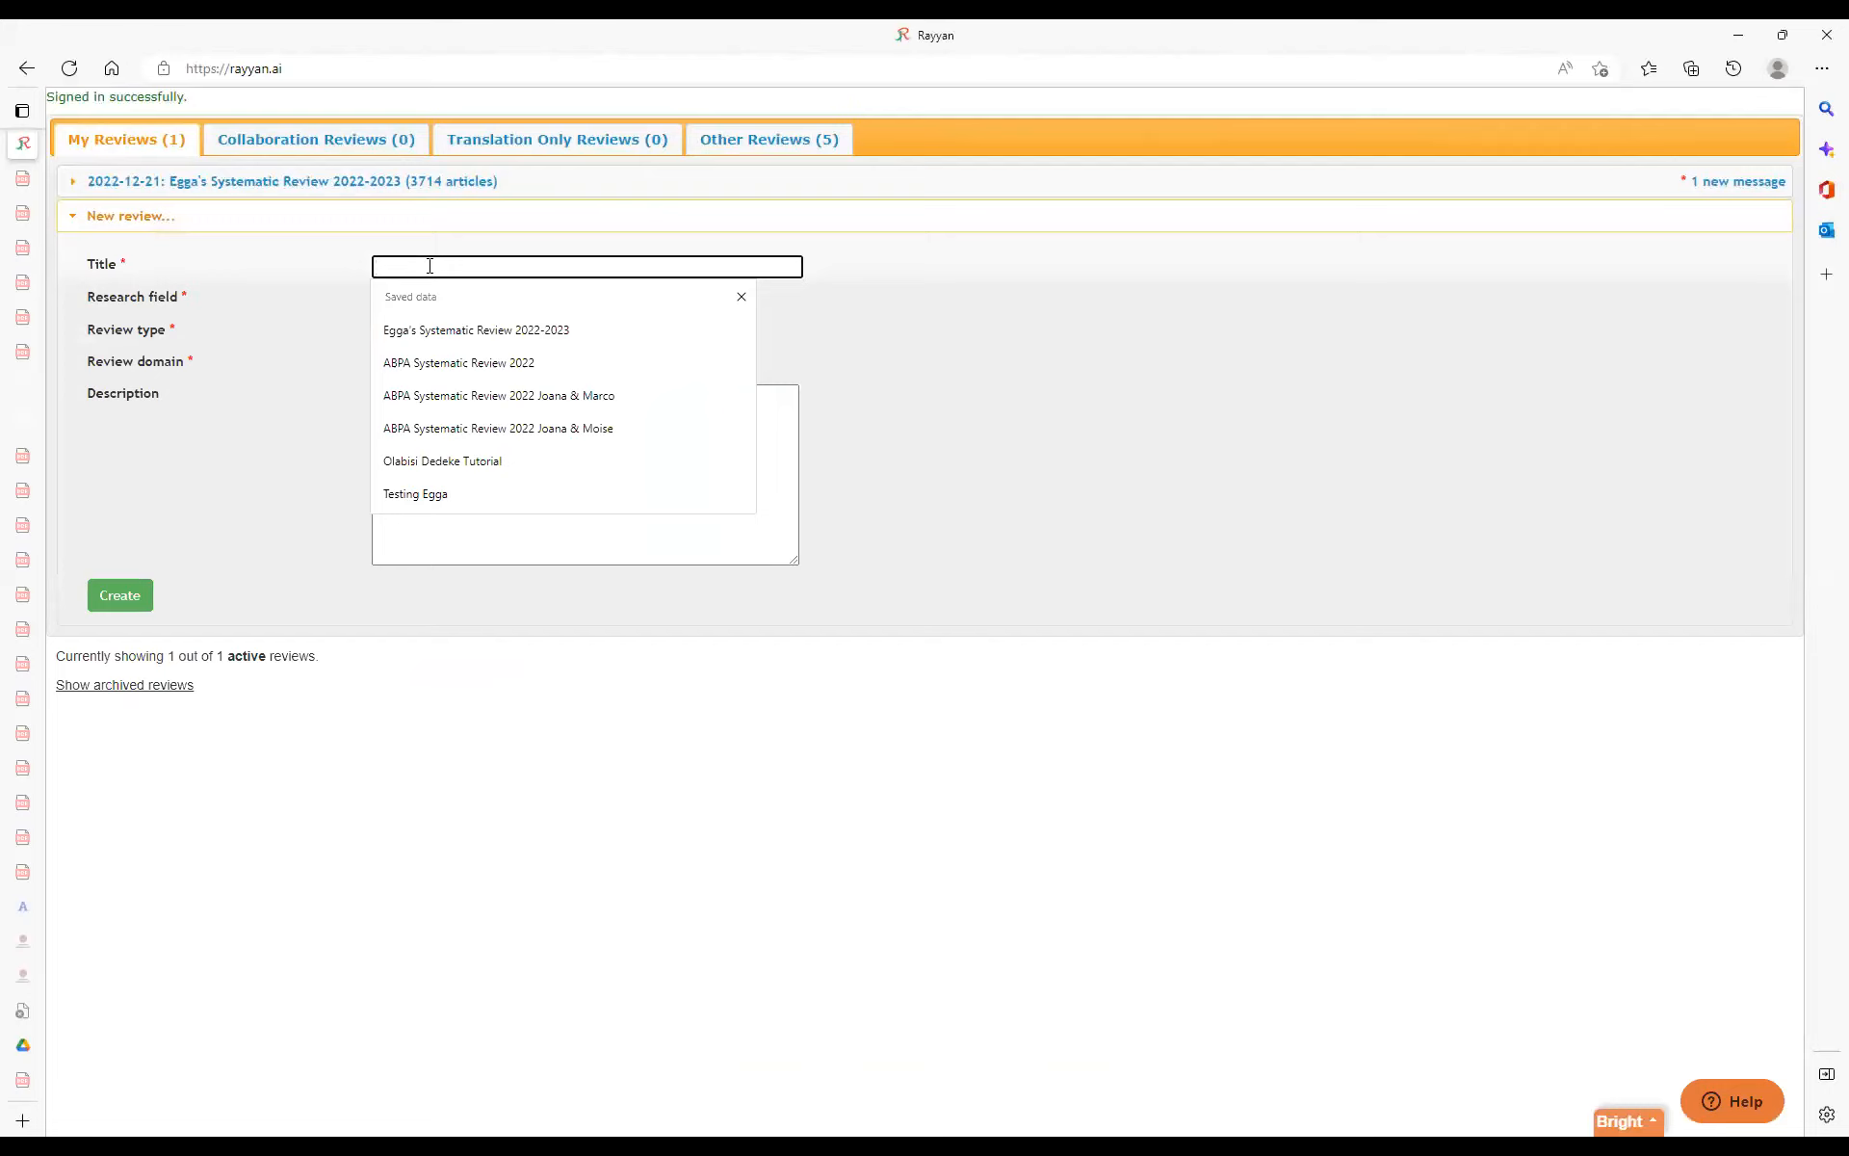
{"action": "type", "text": "Mobikle"}
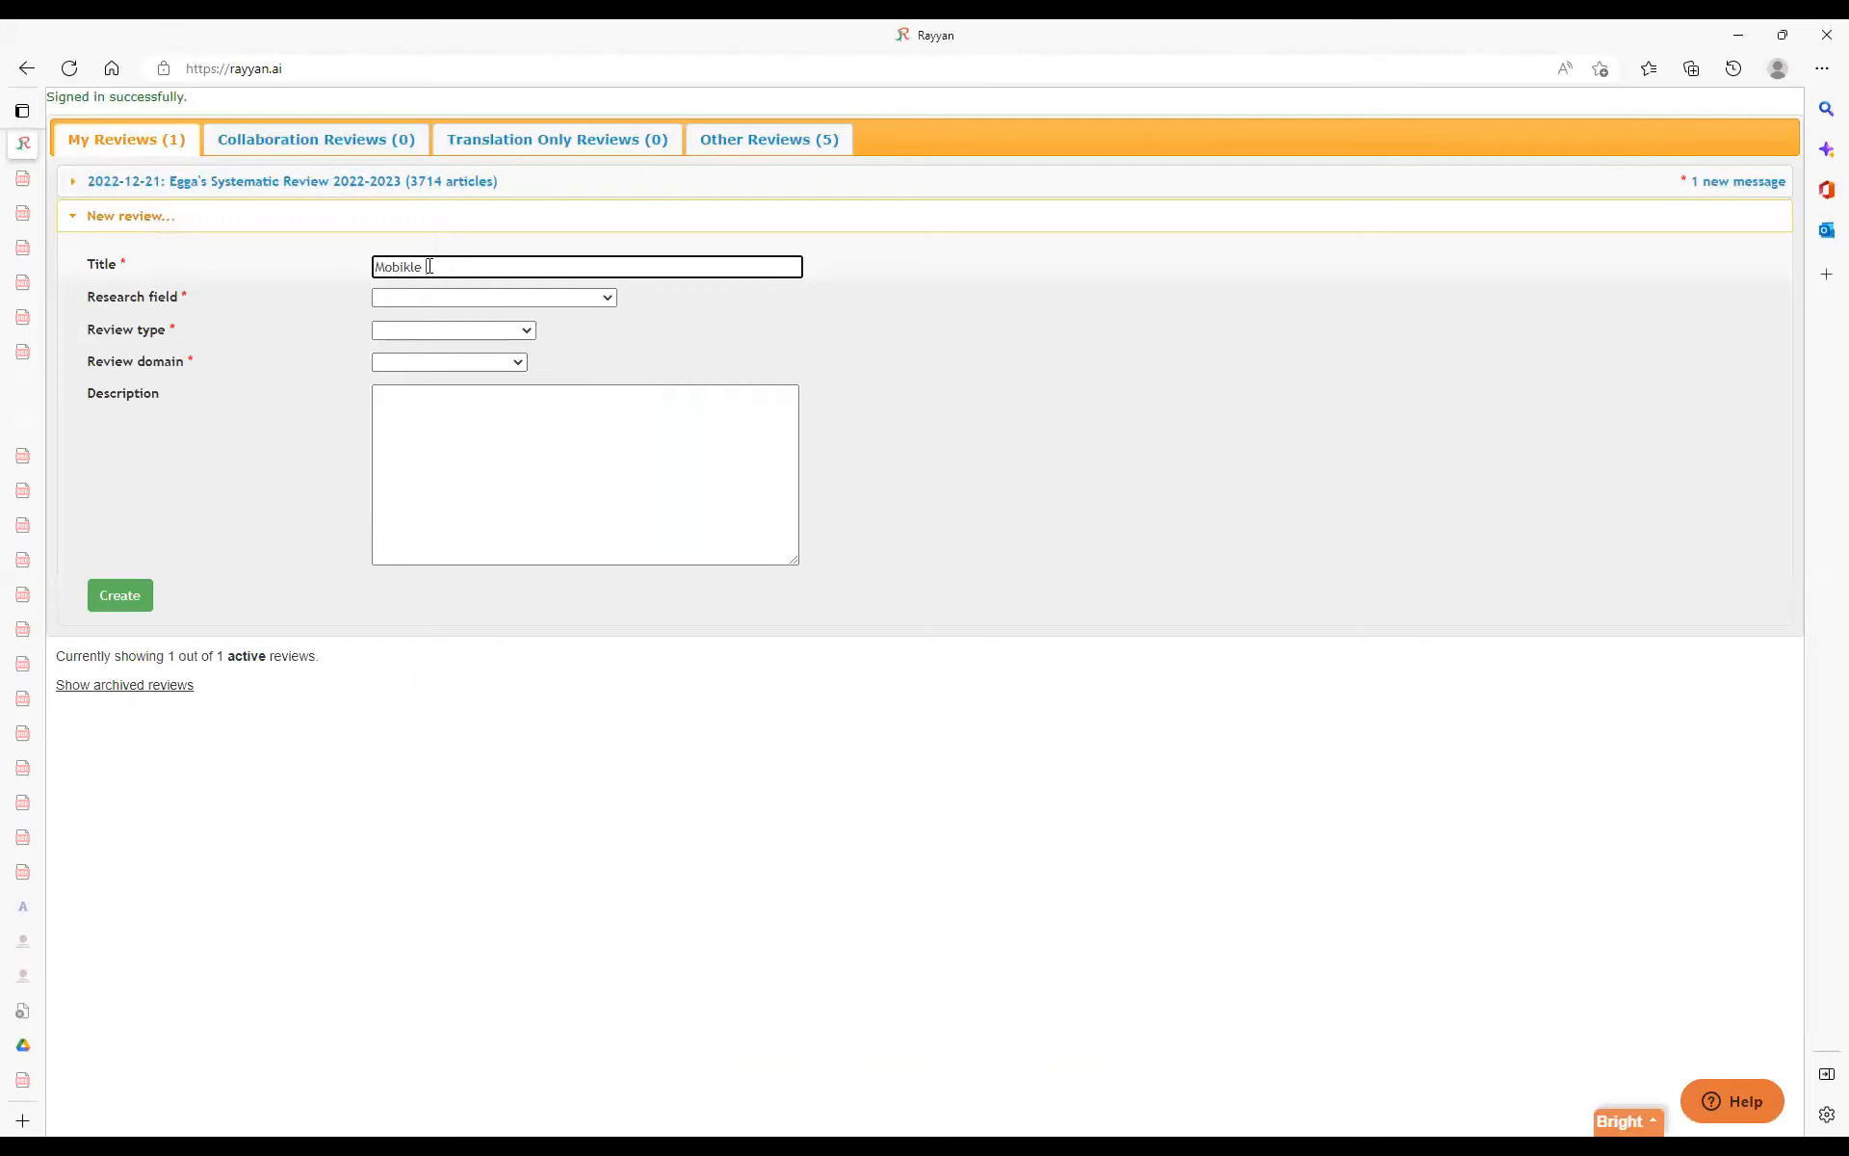
{"action": "type", "text": "le phone s and brain cancer"}
Create the review with research field Medicine and human health, review type Literature review, and domain Biomedical.
{"action": "left_click", "coordinate": [608, 300]}
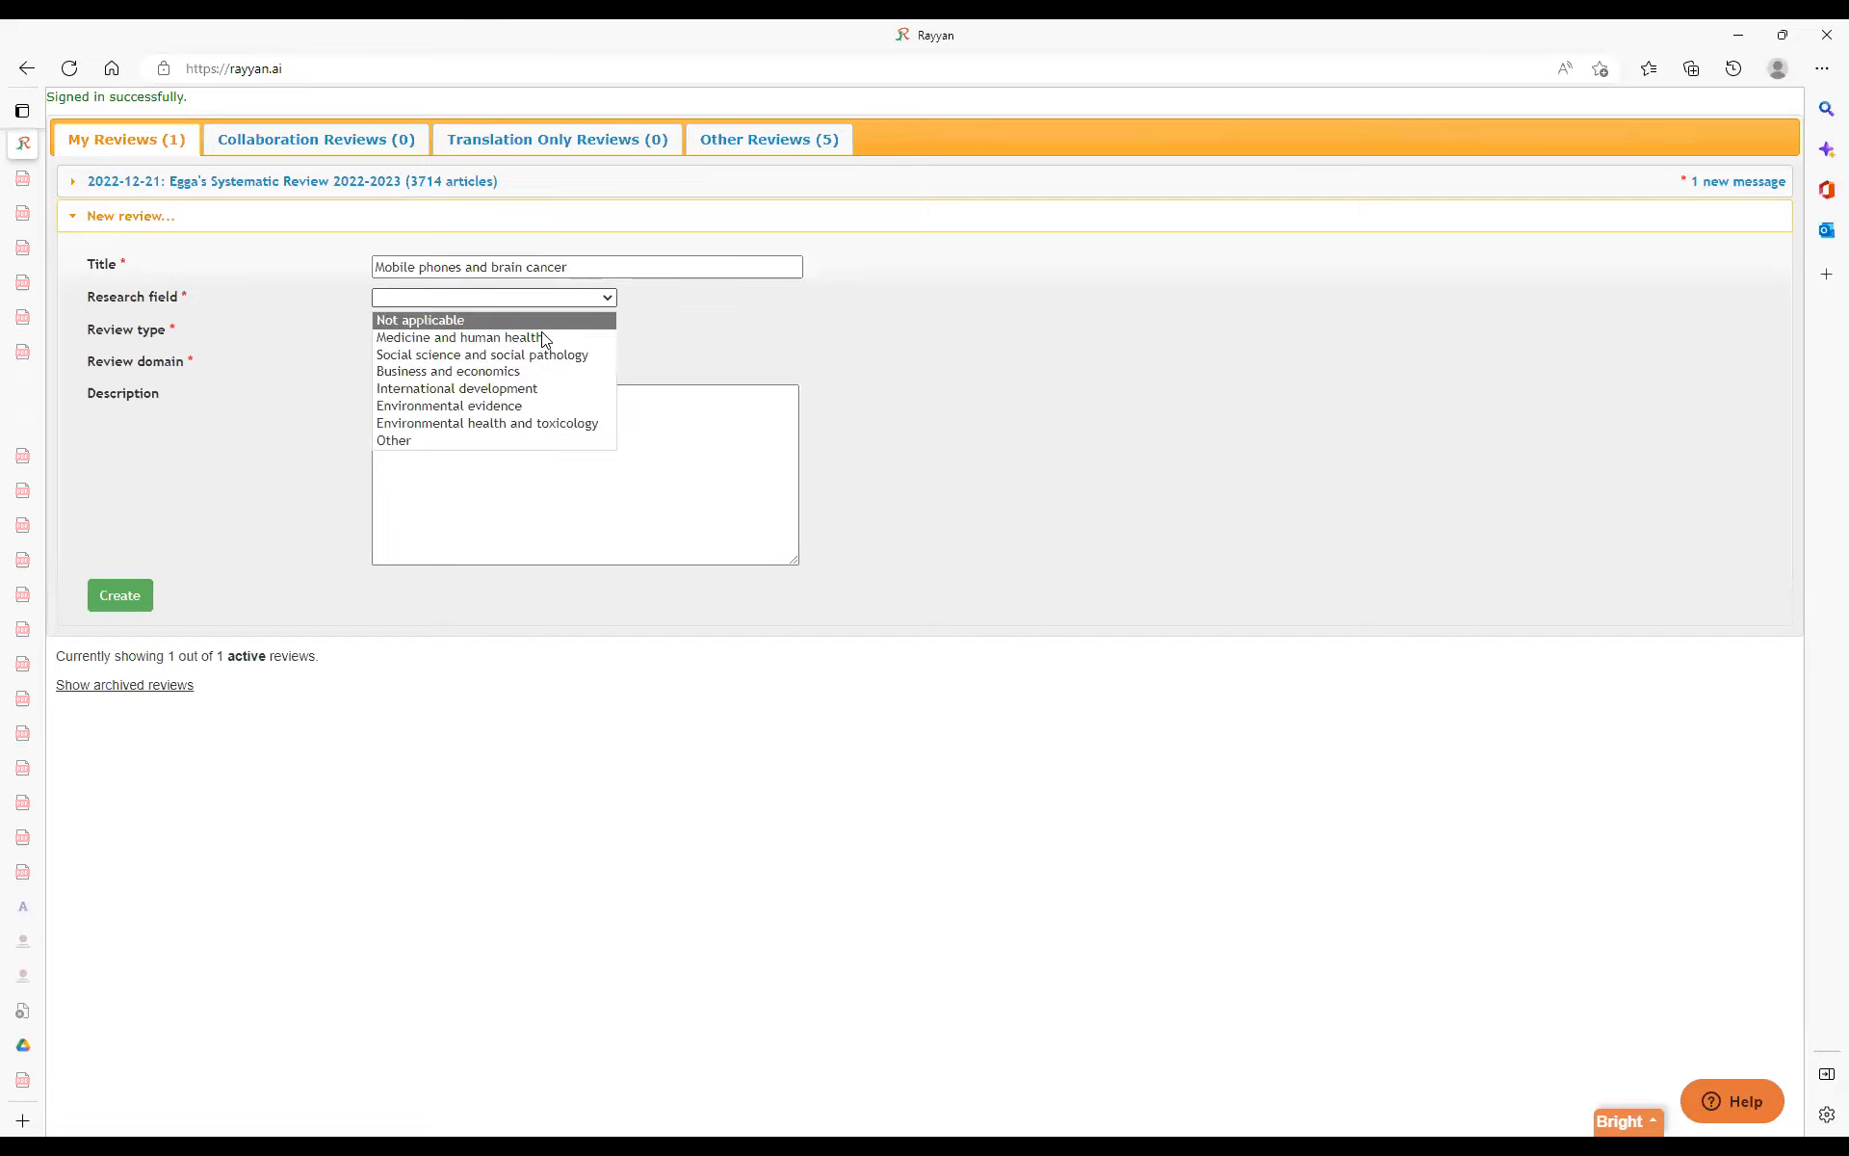
{"action": "left_click", "coordinate": [540, 337]}
{"action": "left_click", "coordinate": [495, 332]}
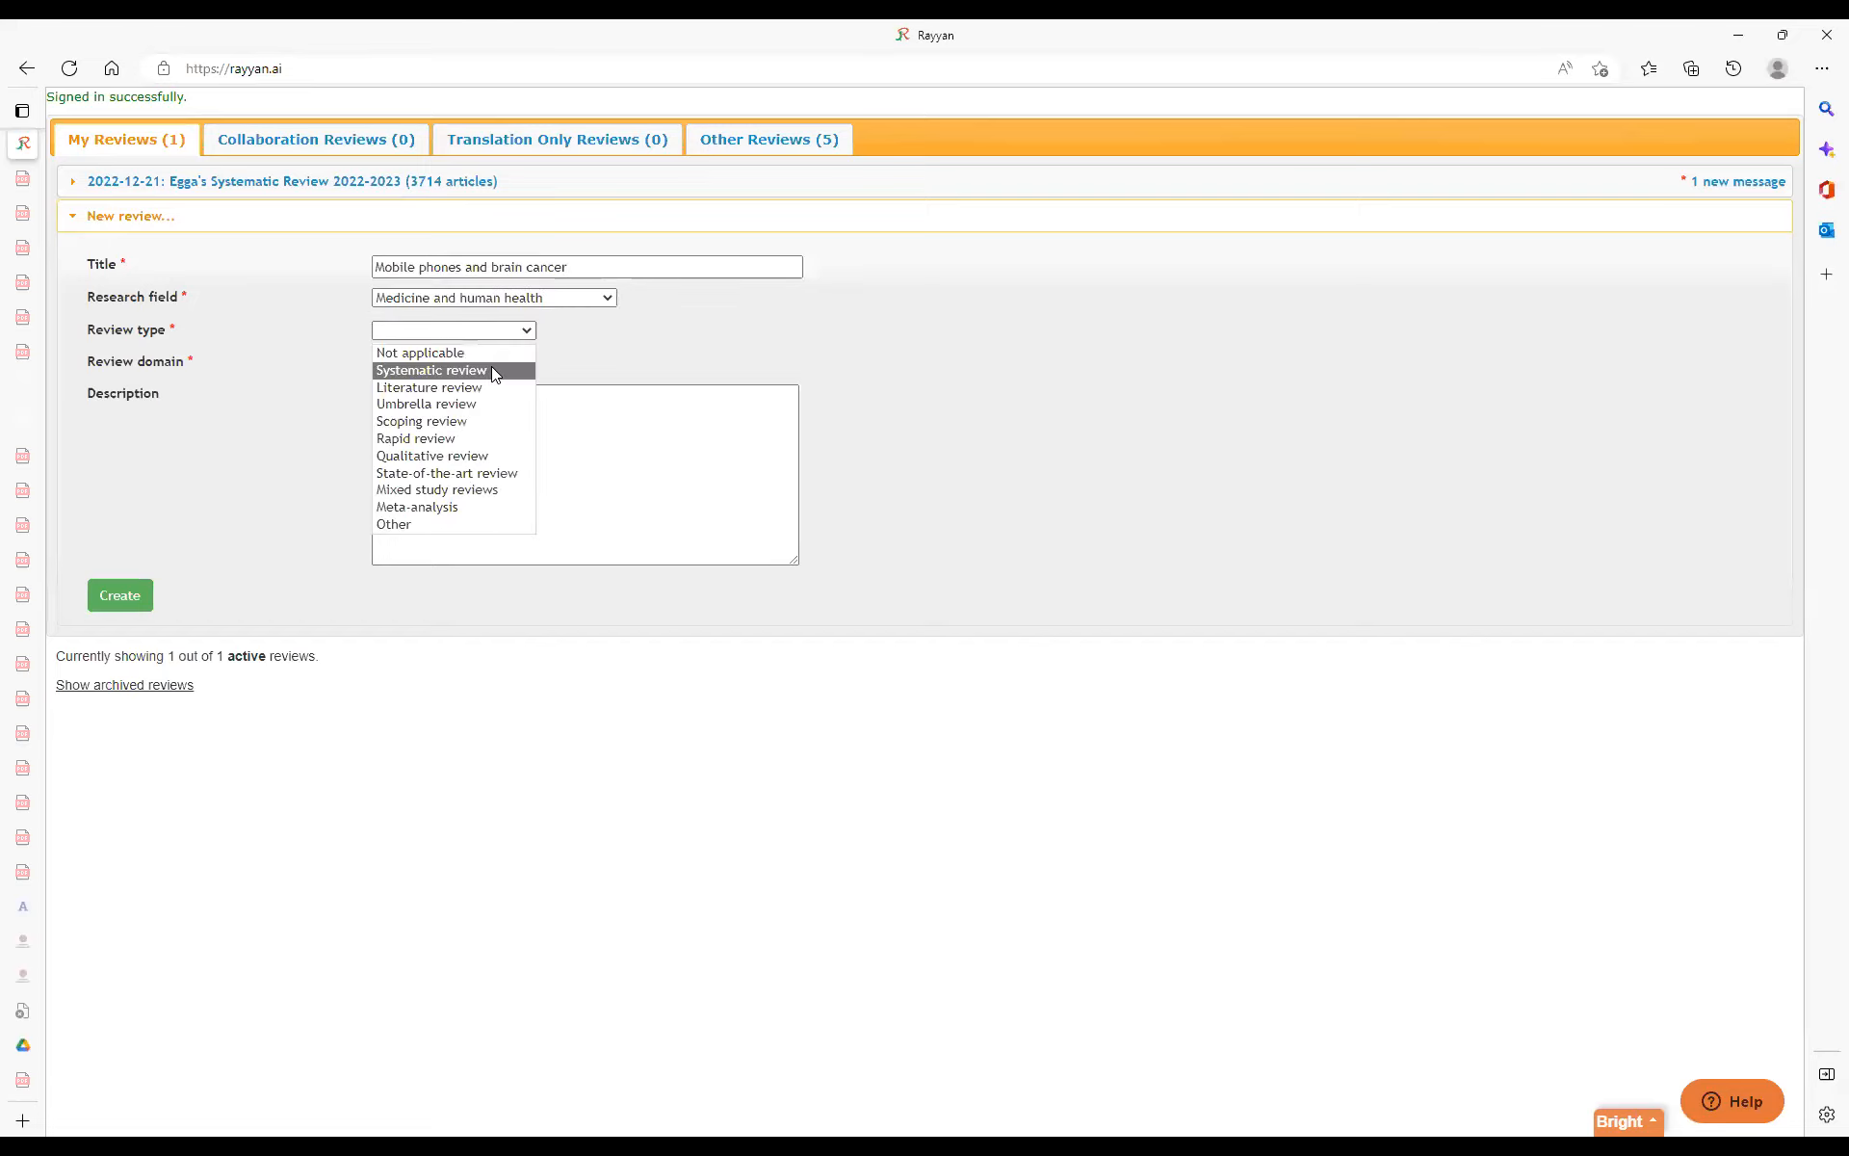
{"action": "left_click", "coordinate": [523, 339]}
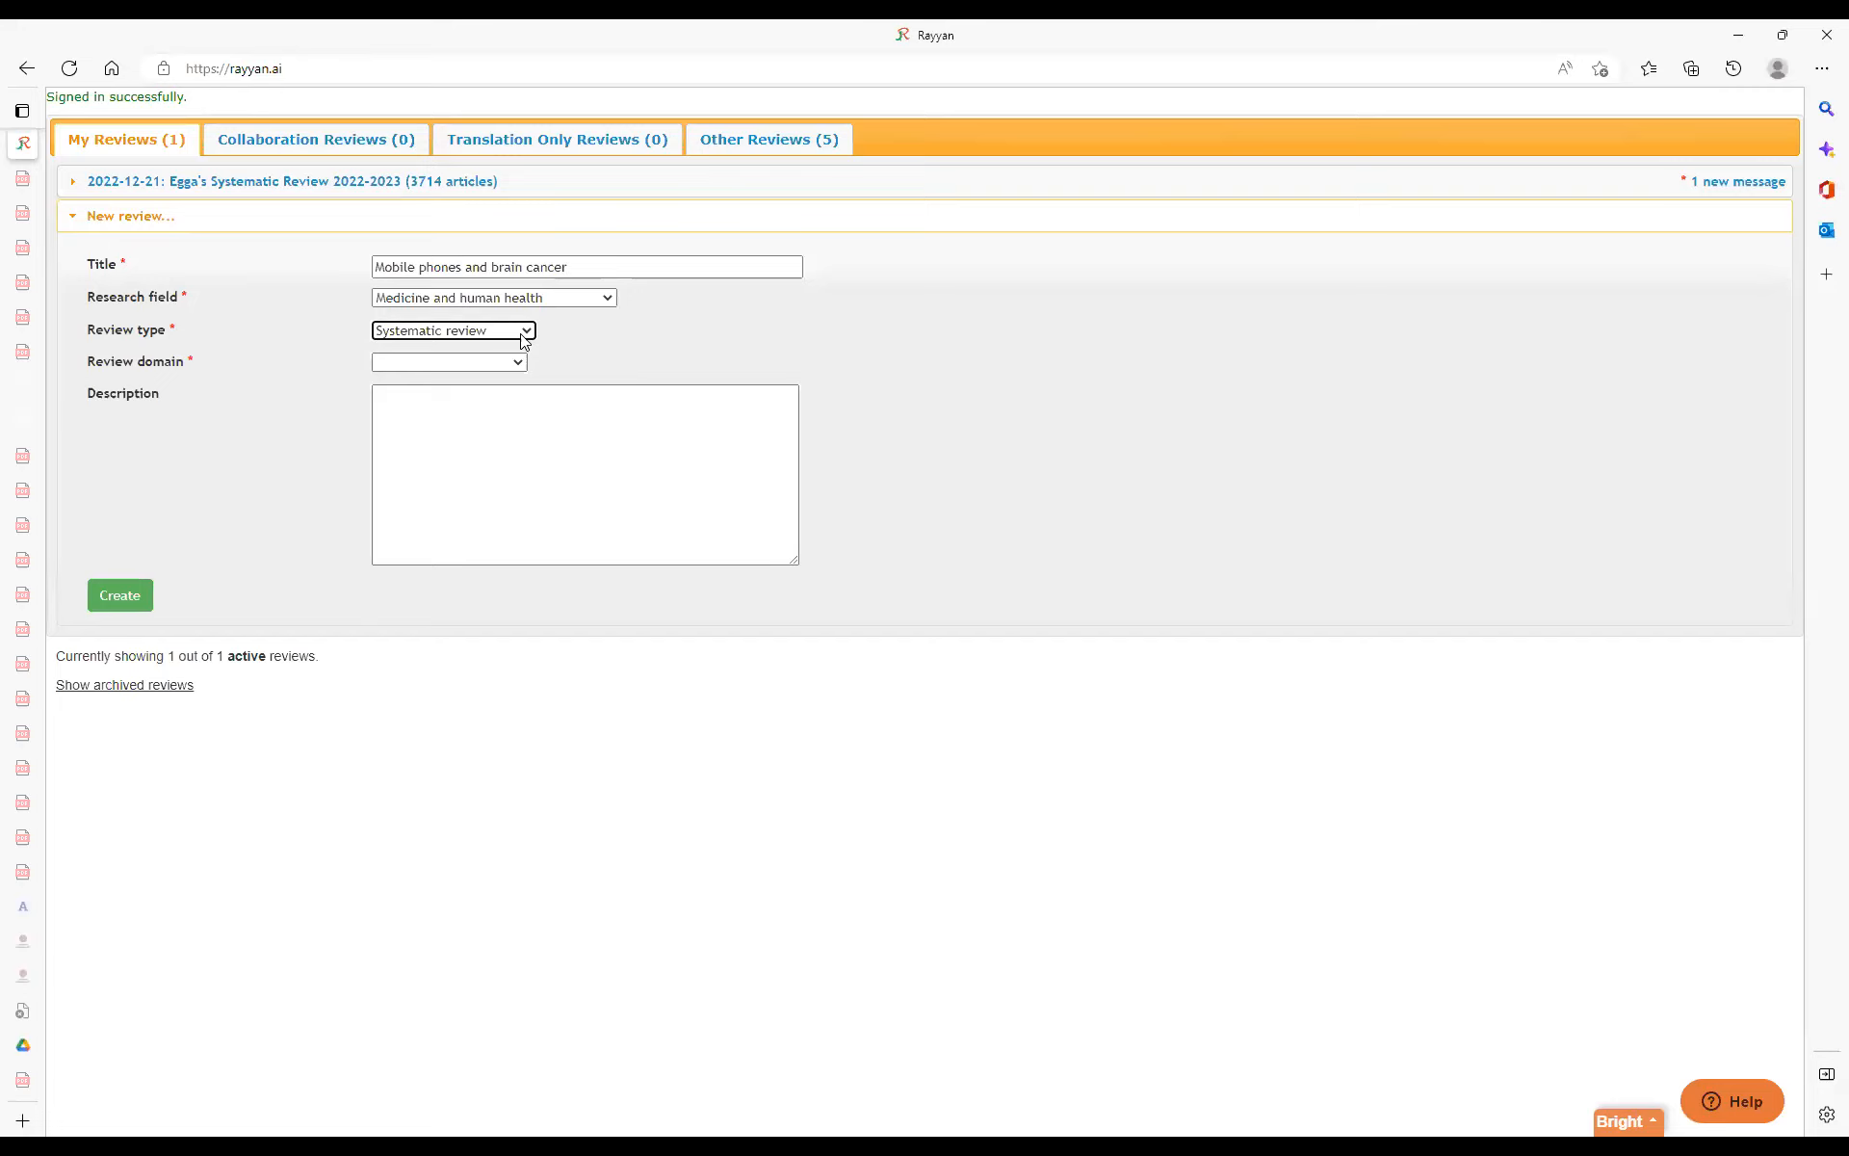
{"action": "left_click", "coordinate": [523, 337]}
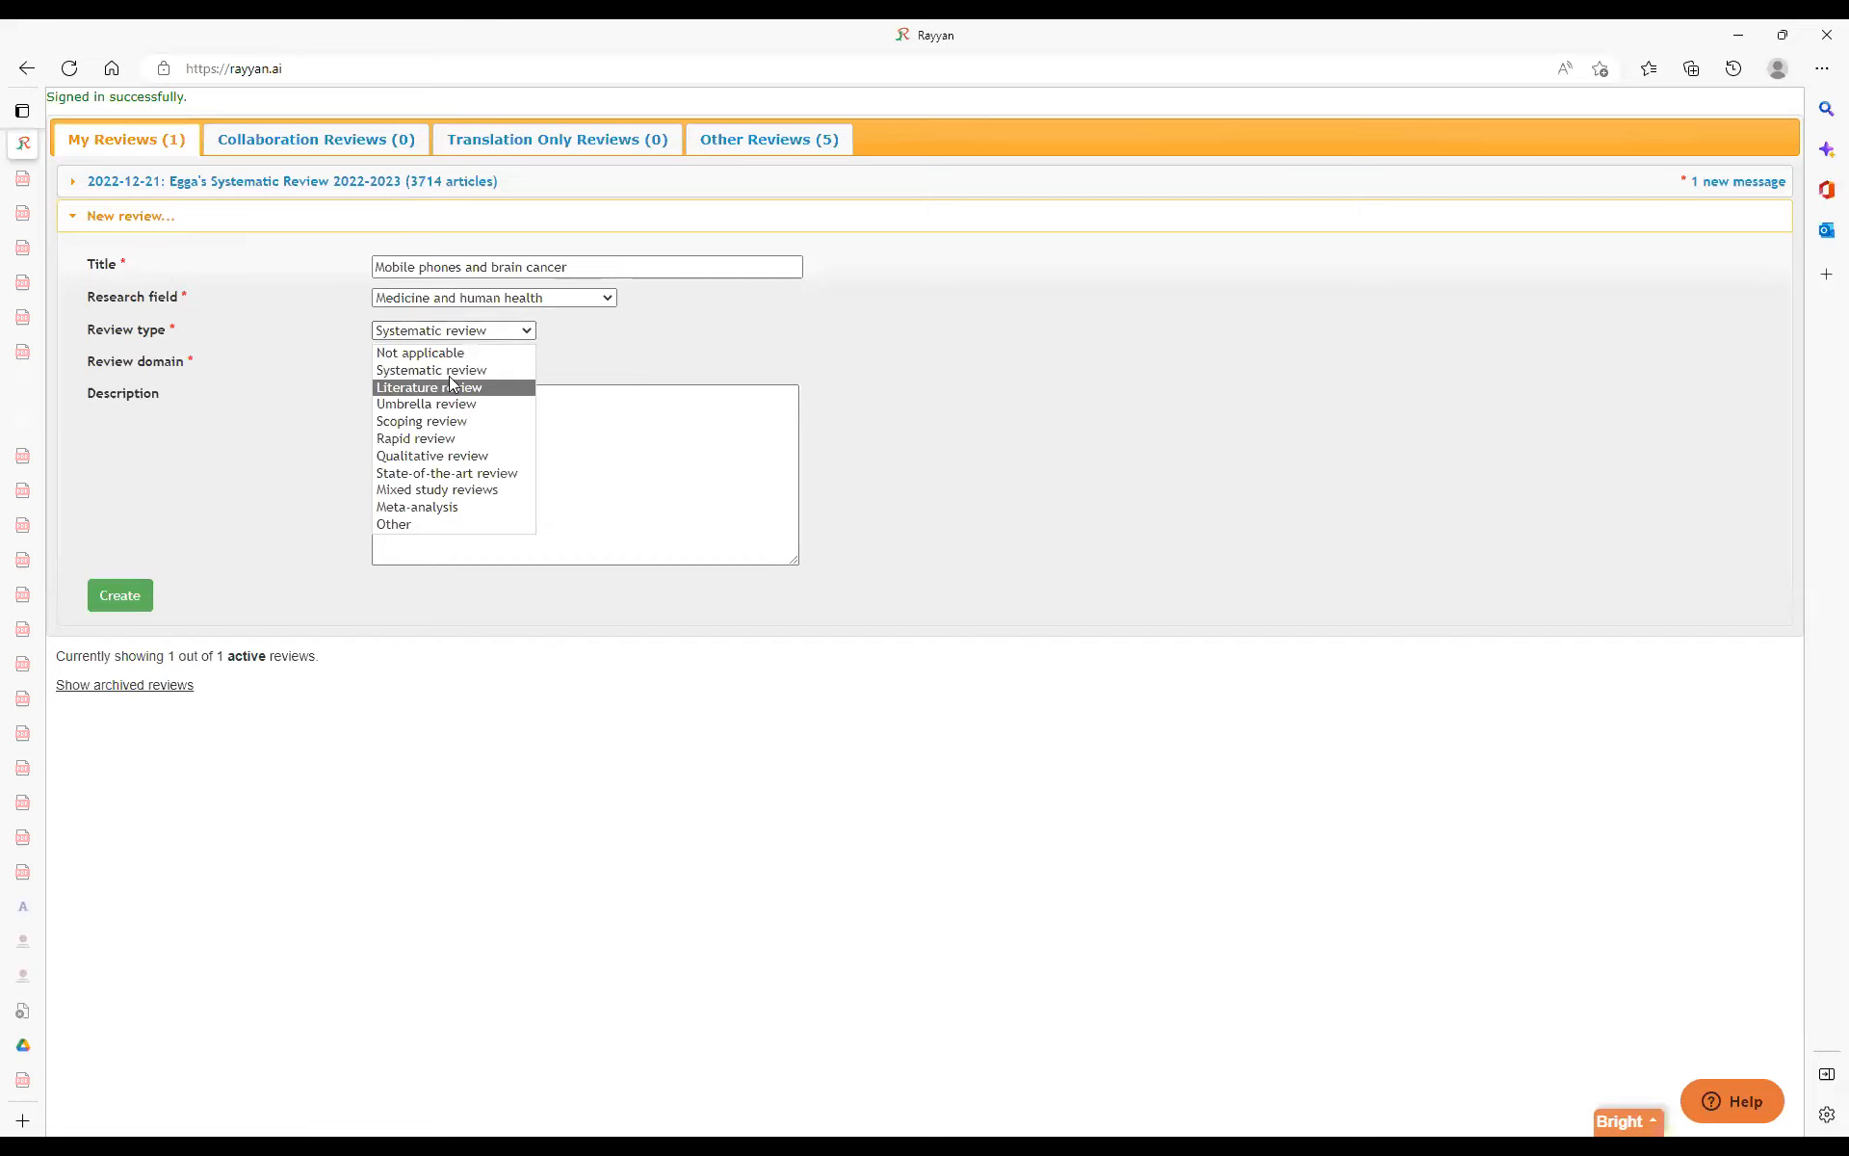
{"action": "left_click", "coordinate": [478, 387]}
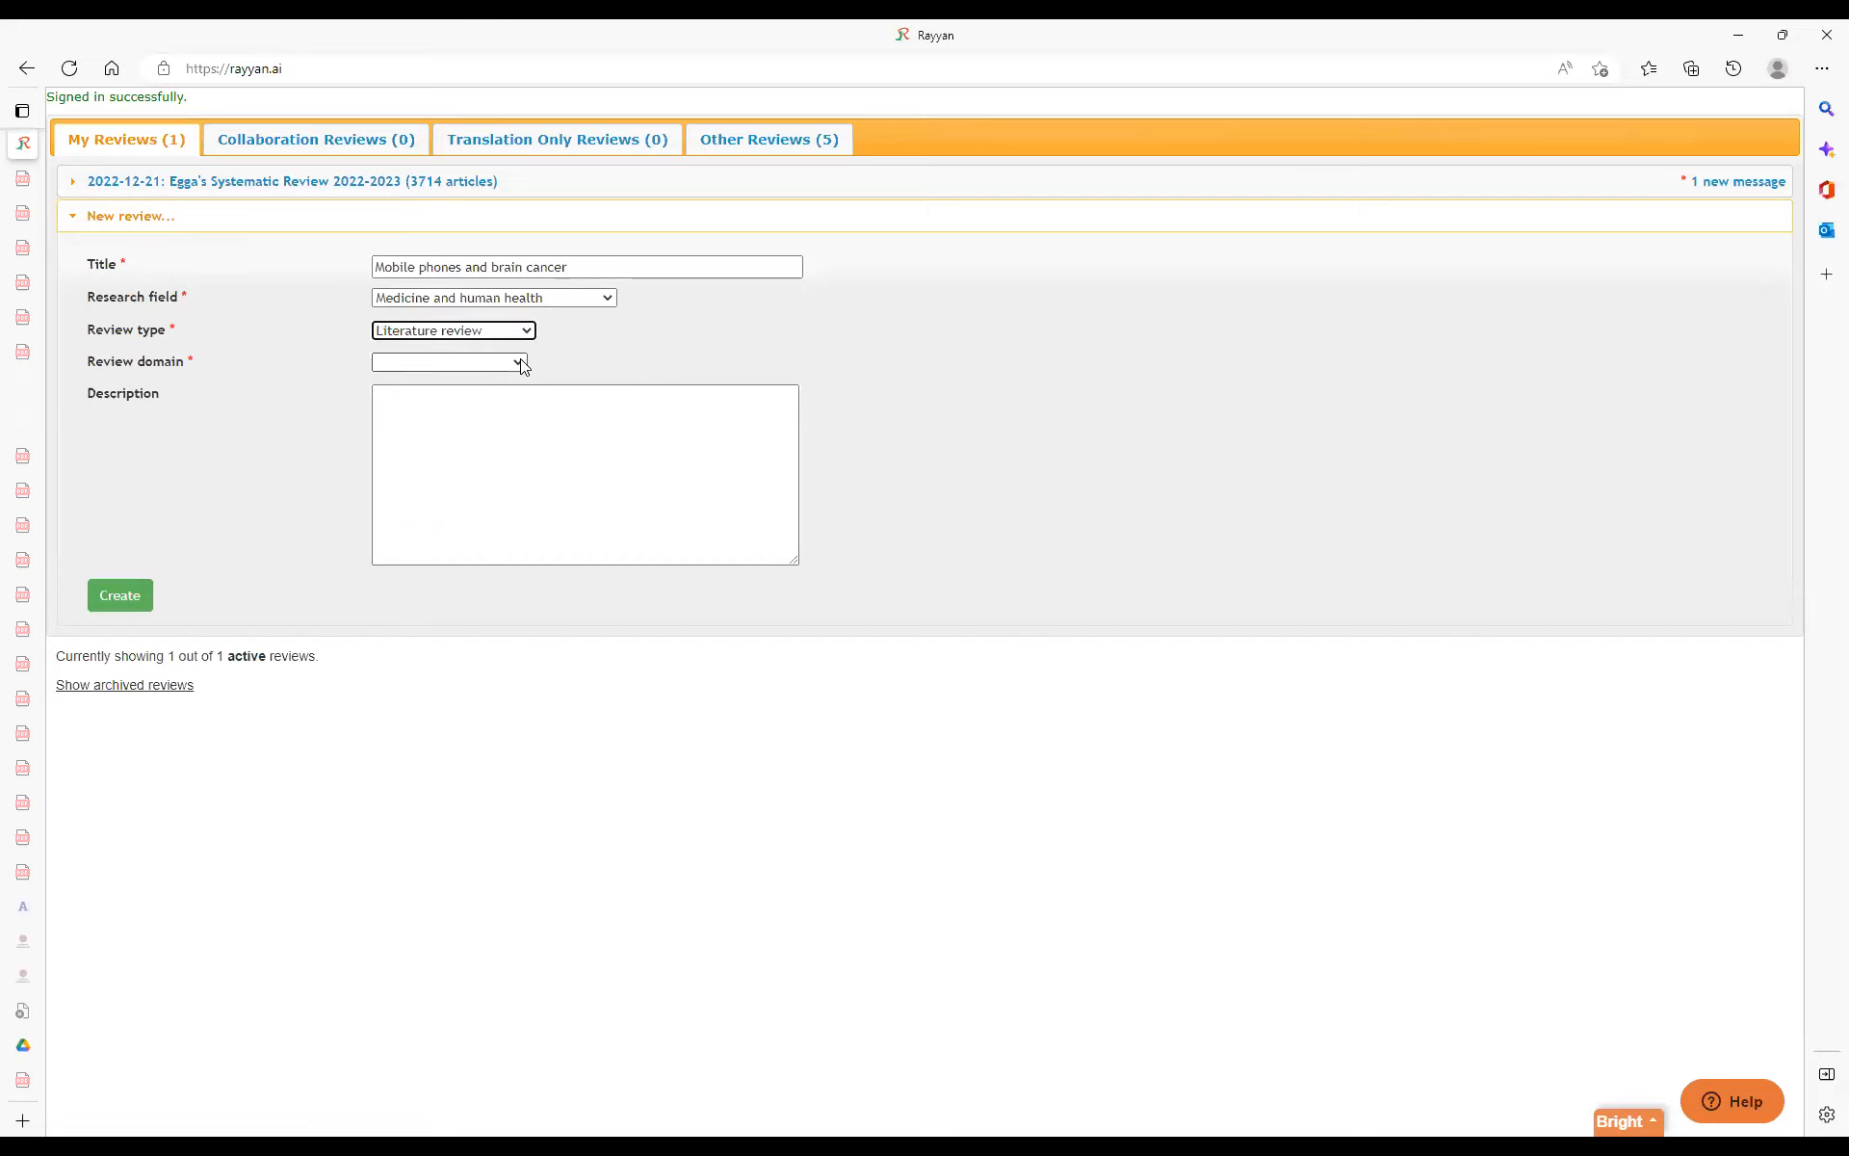
{"action": "left_click", "coordinate": [520, 364]}
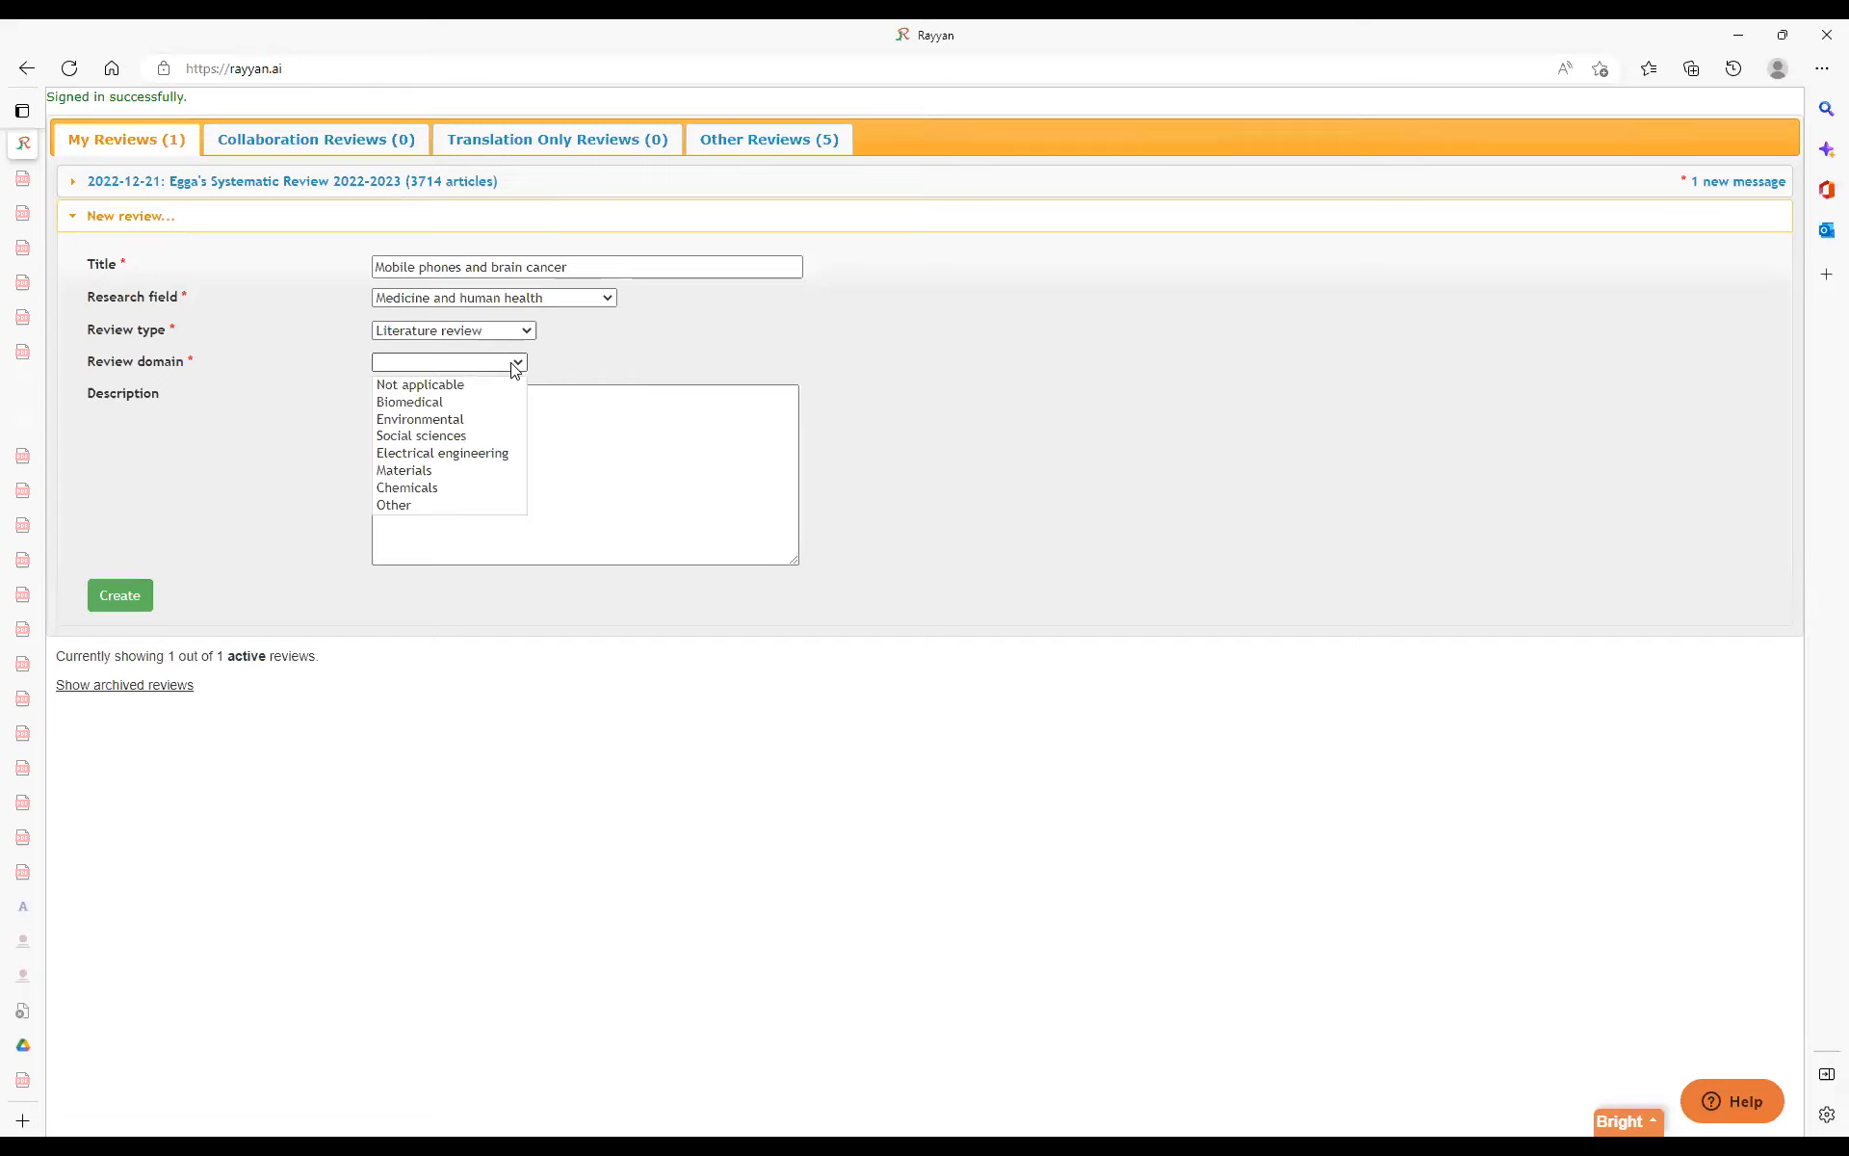
{"action": "left_click", "coordinate": [439, 402]}
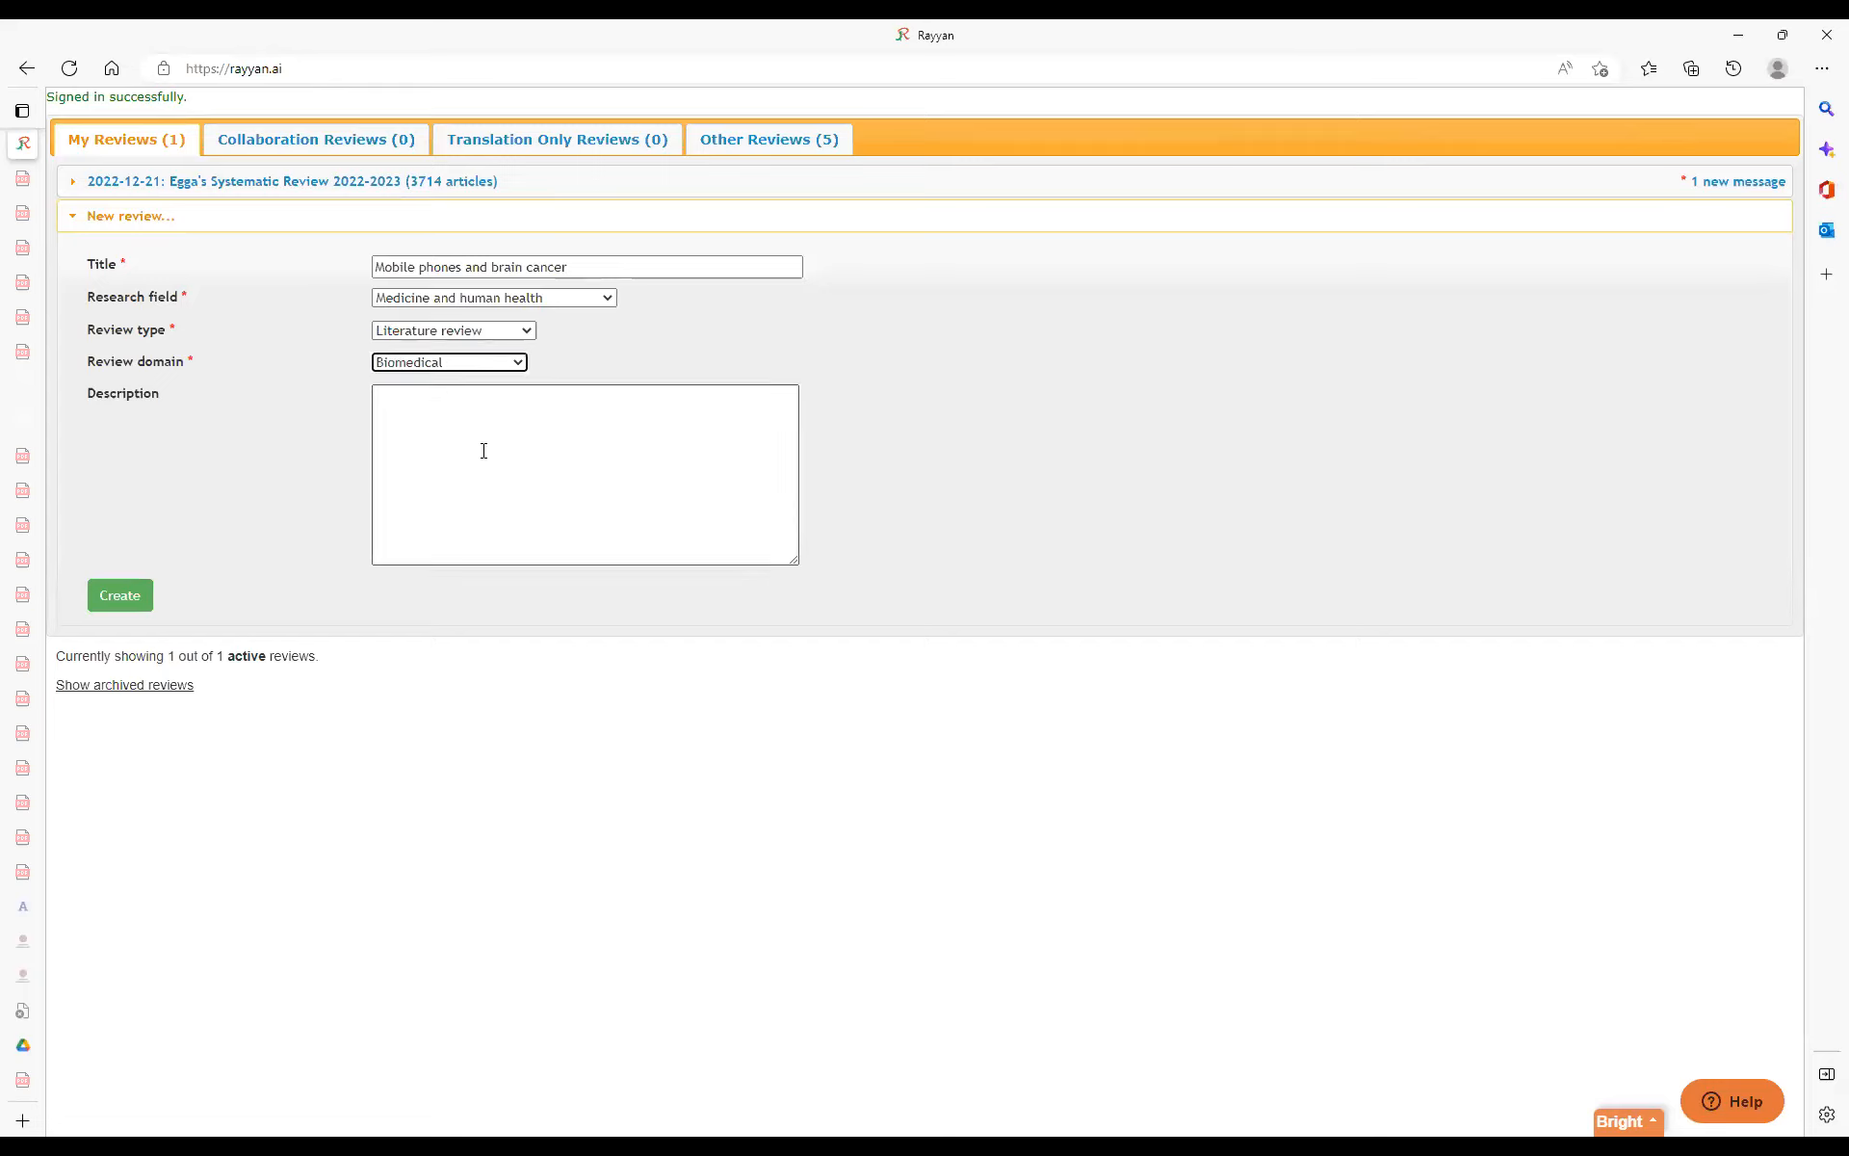
{"action": "left_click", "coordinate": [127, 589]}
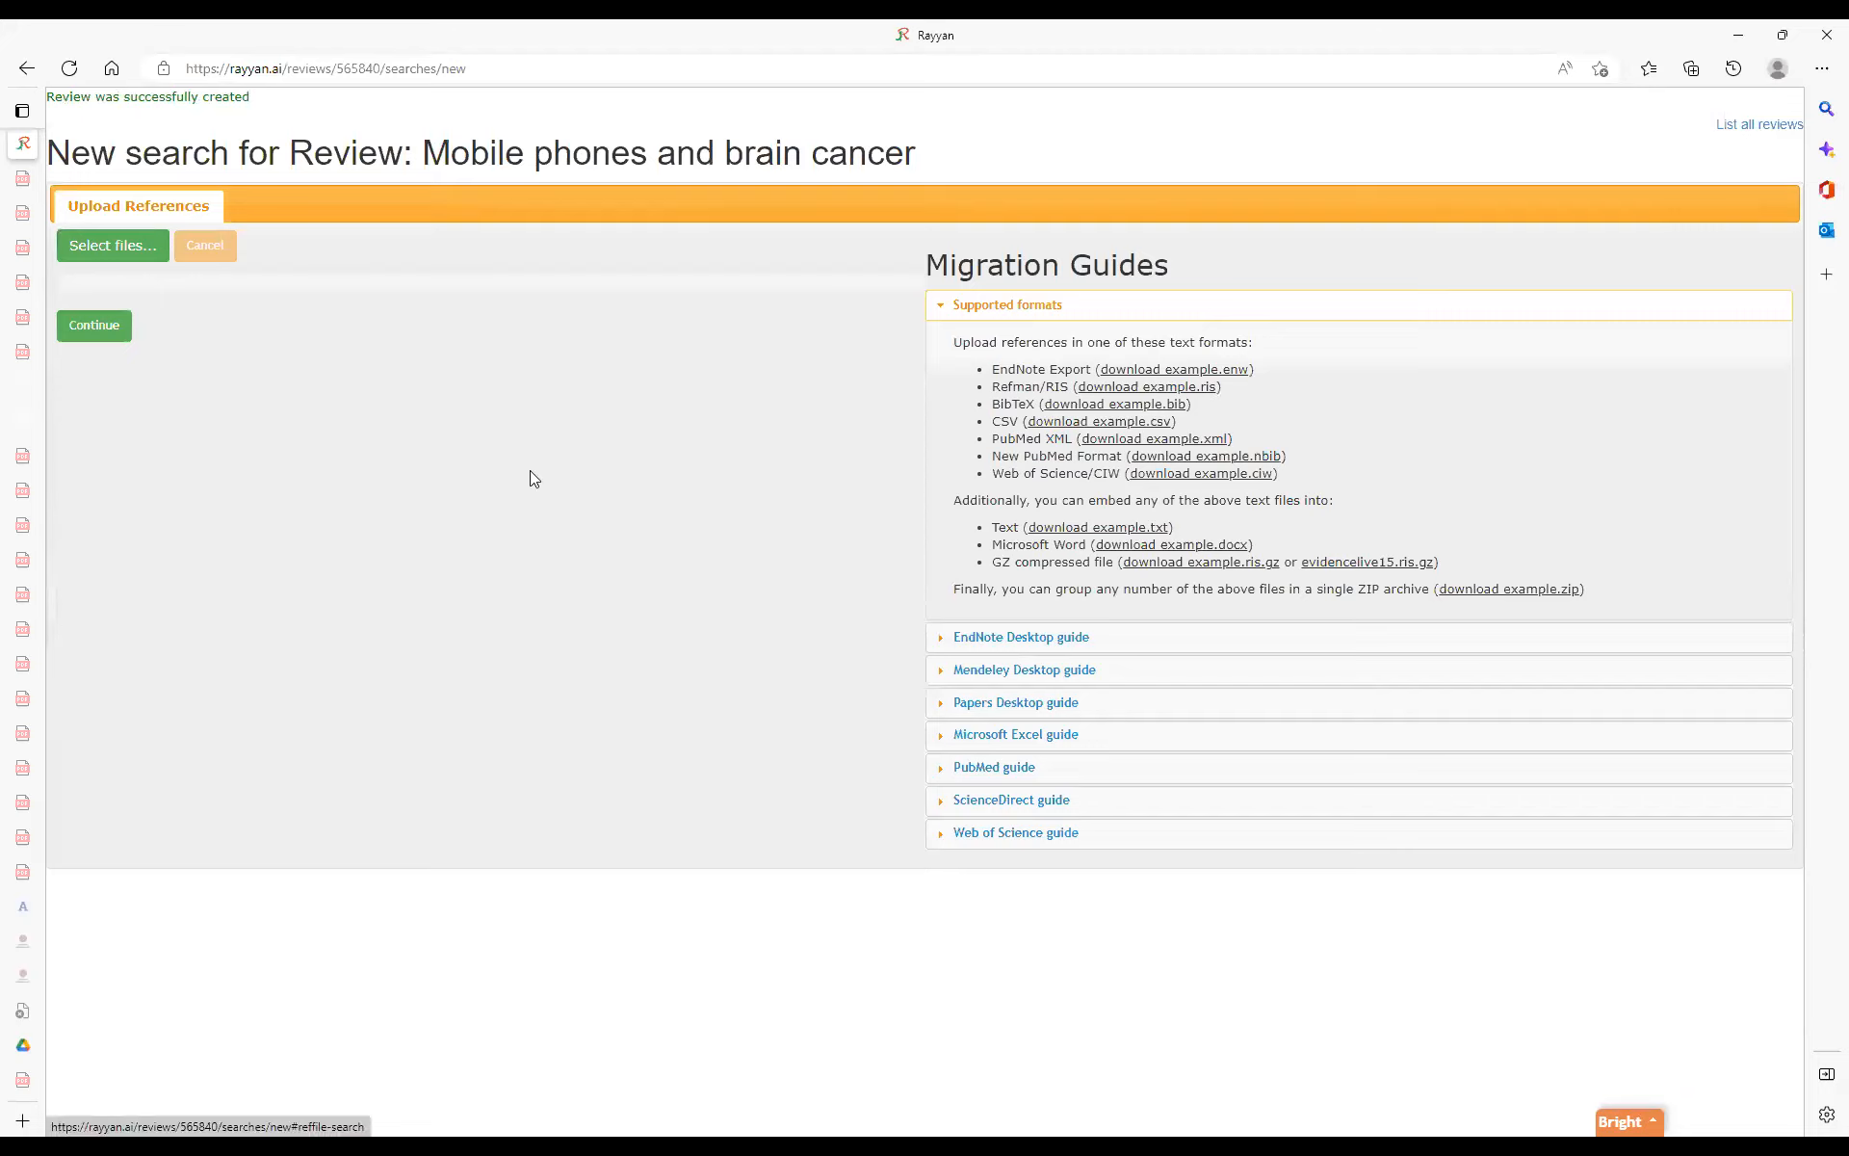
Upload the "Embase Searches" RIS file from the Eleventh Edition folder as references.
{"action": "left_click", "coordinate": [74, 249]}
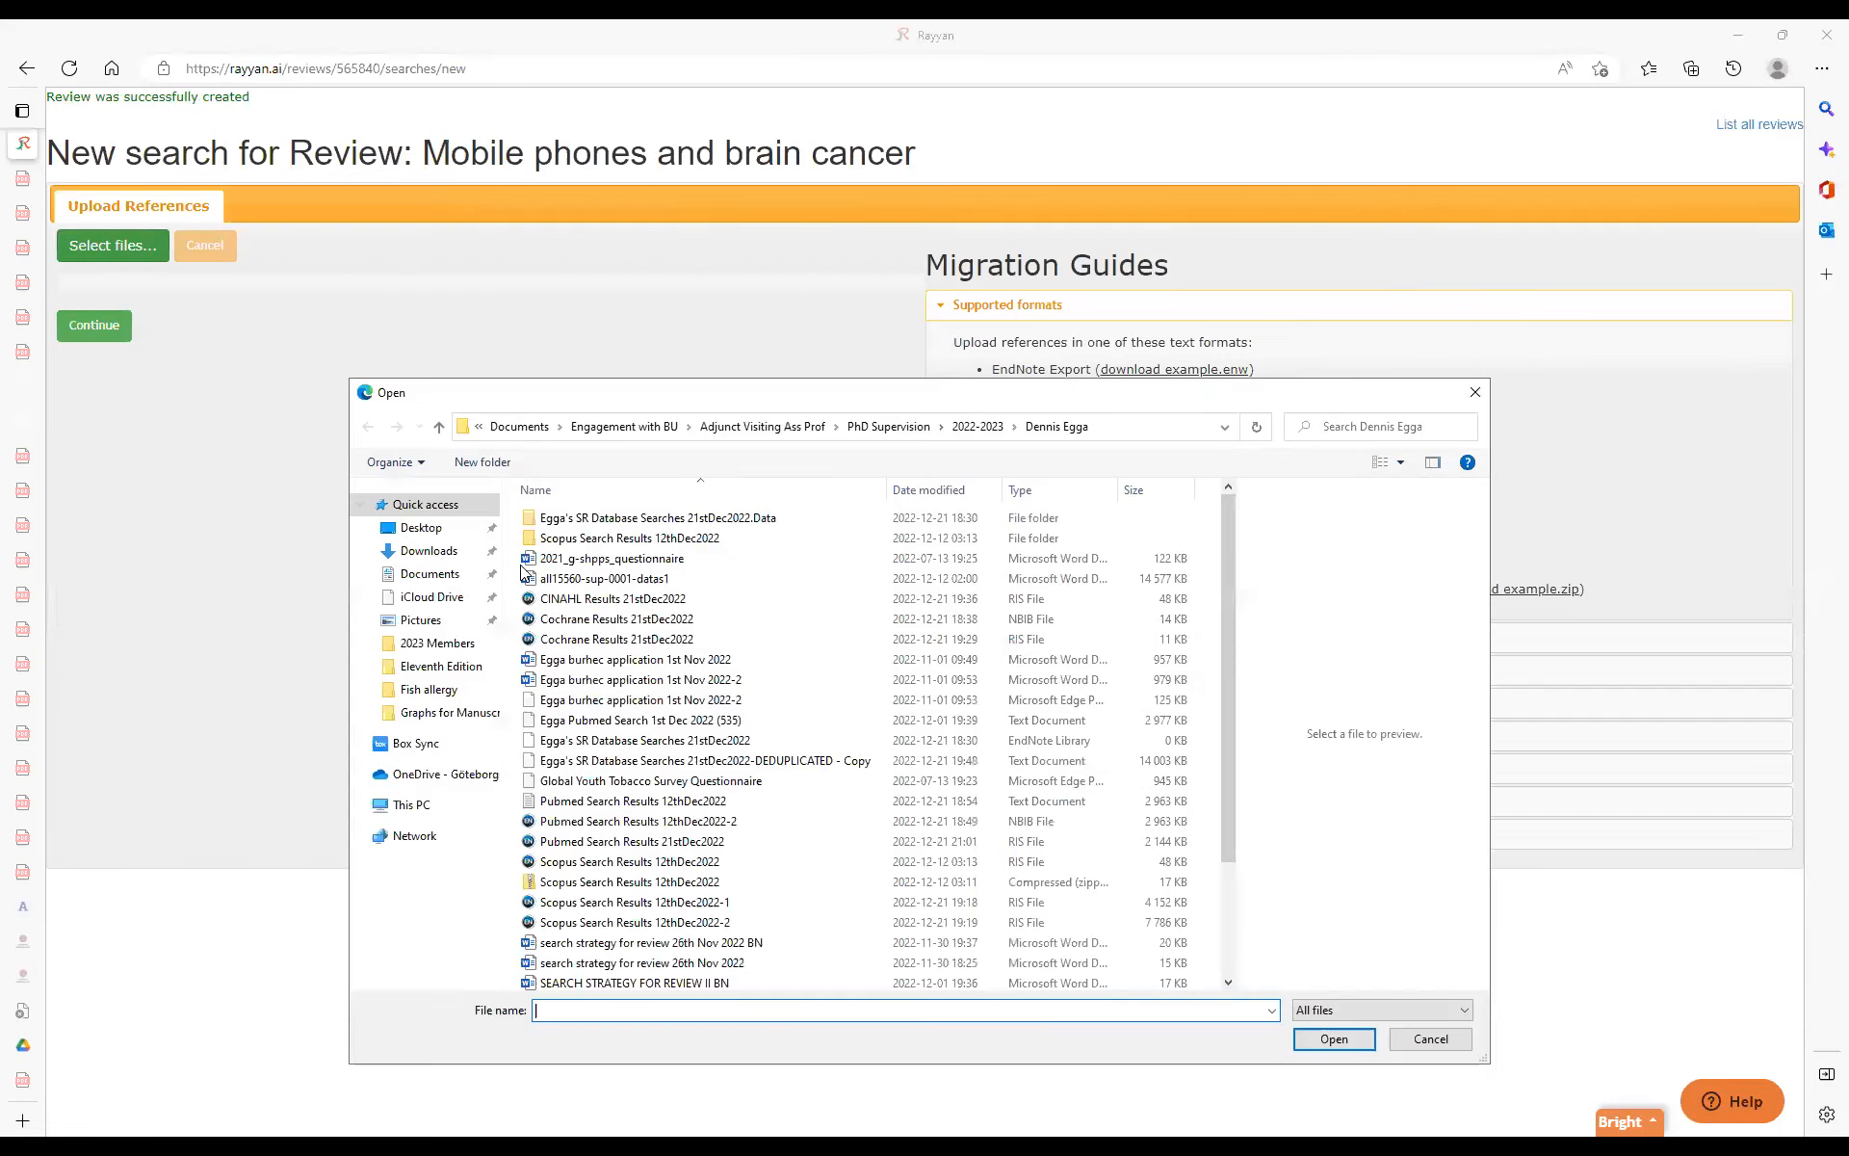
{"action": "left_click", "coordinate": [441, 665]}
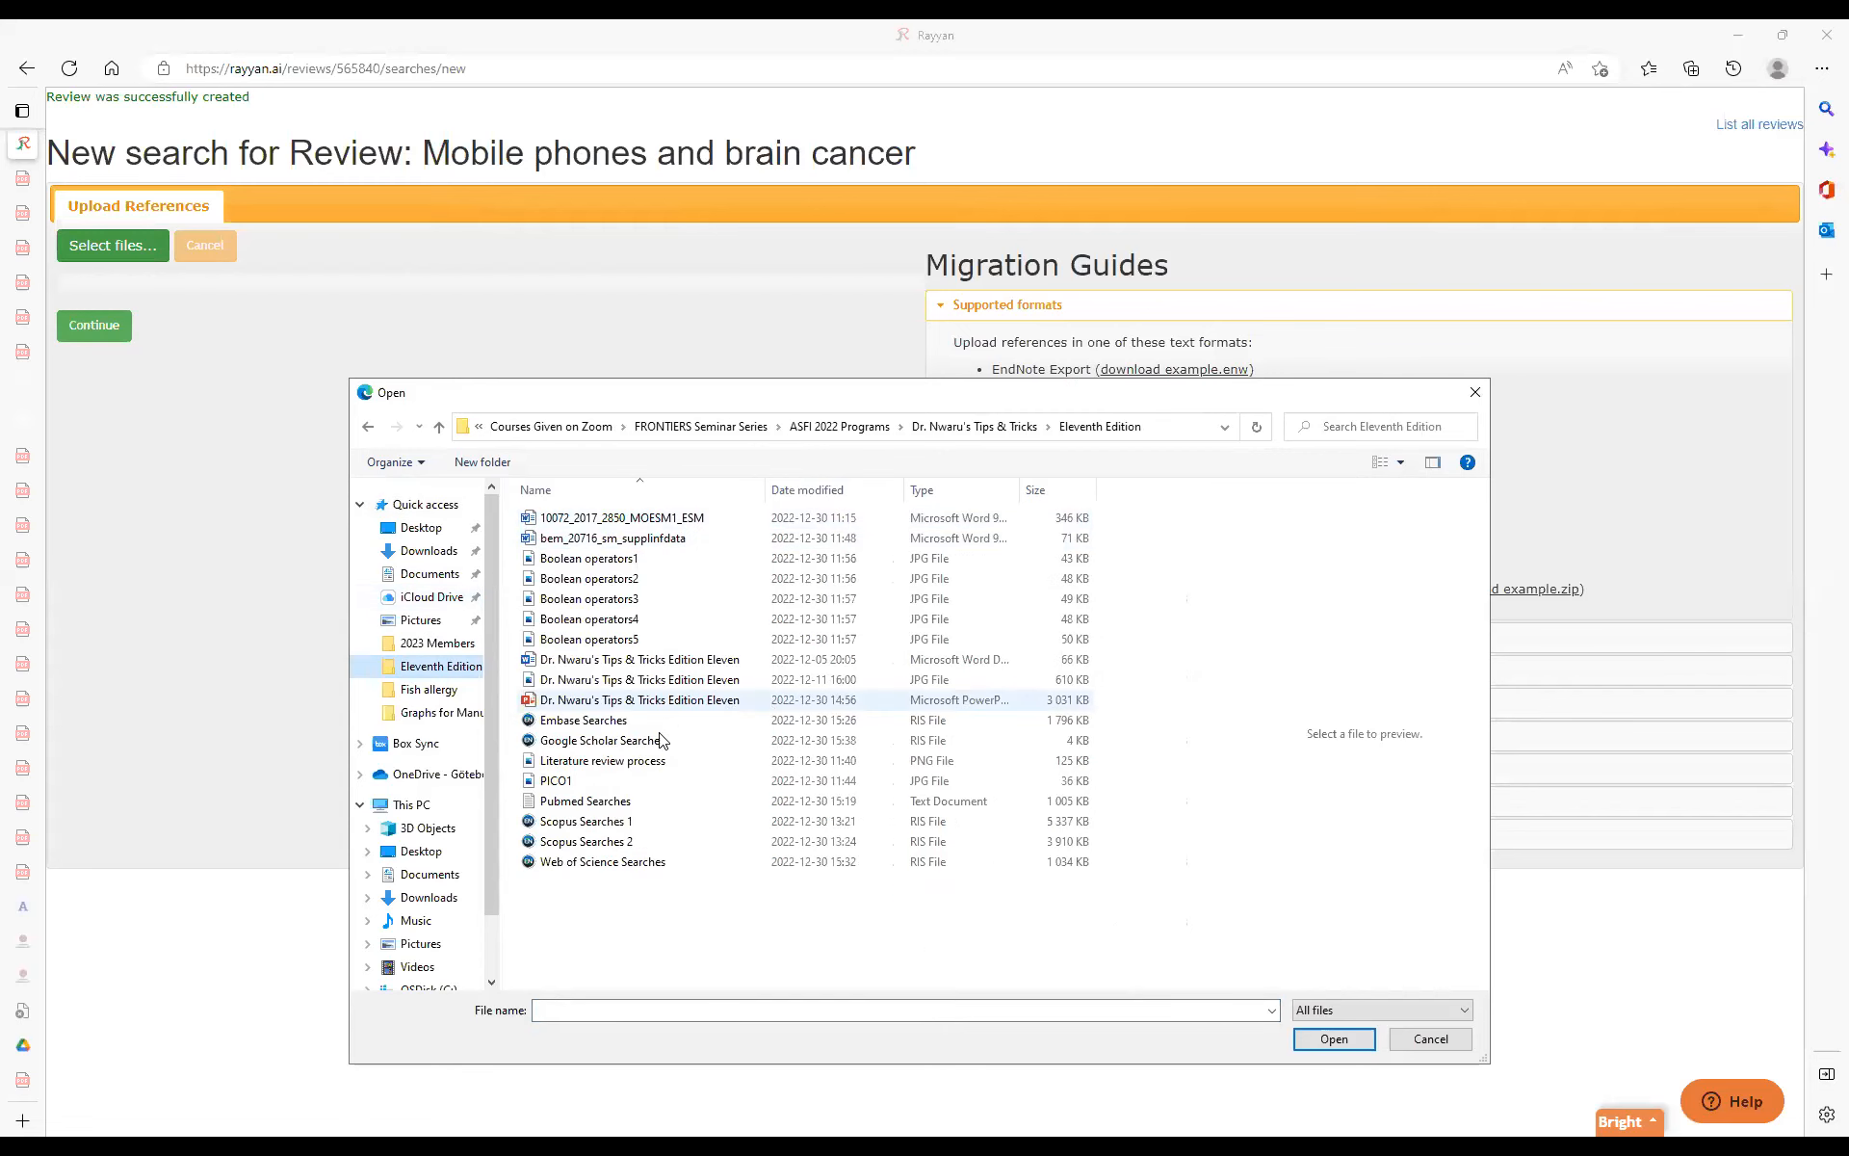
{"action": "left_click", "coordinate": [600, 723]}
{"action": "double_click", "coordinate": [601, 722]}
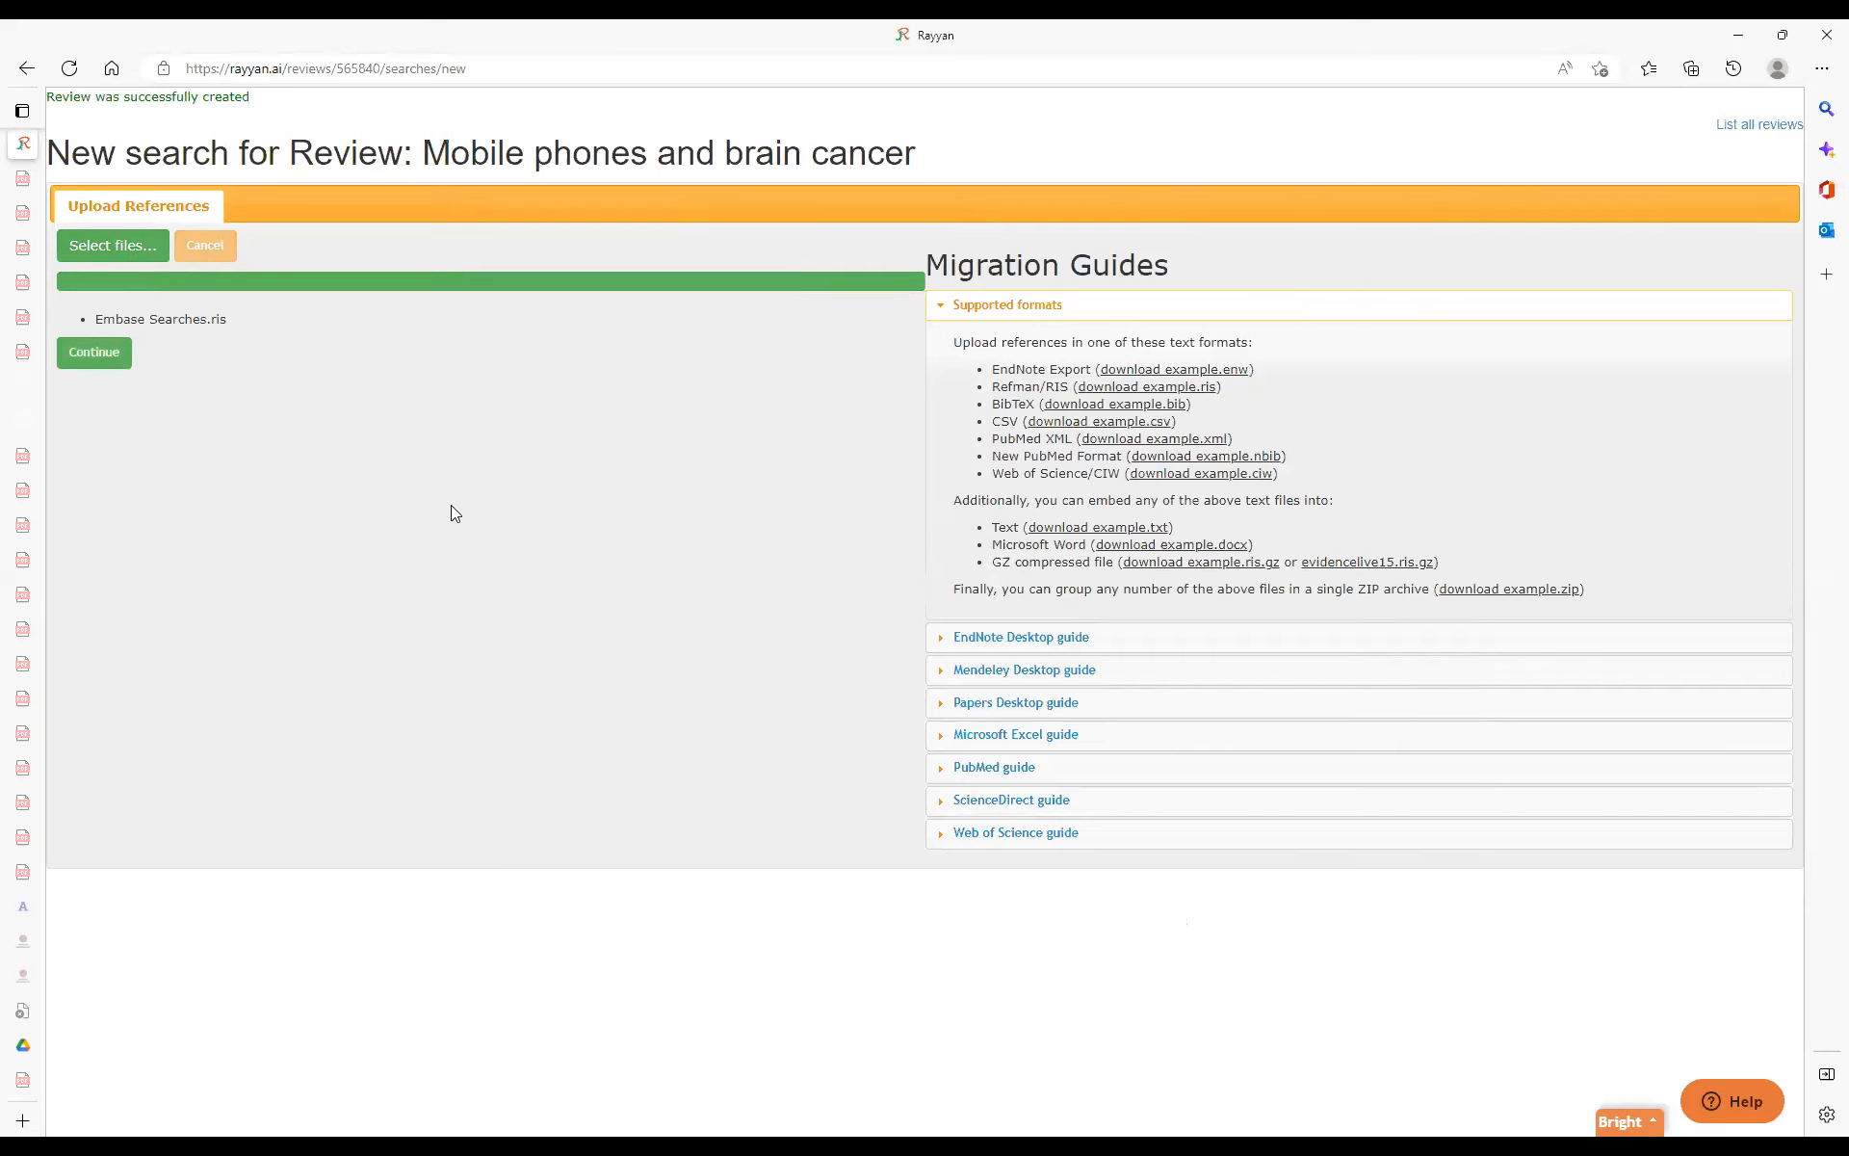
Show the folder's files as a detailed list and upload the "Google Scholar Searches" and "Pubmed Searches" files.
{"action": "left_click", "coordinate": [134, 256]}
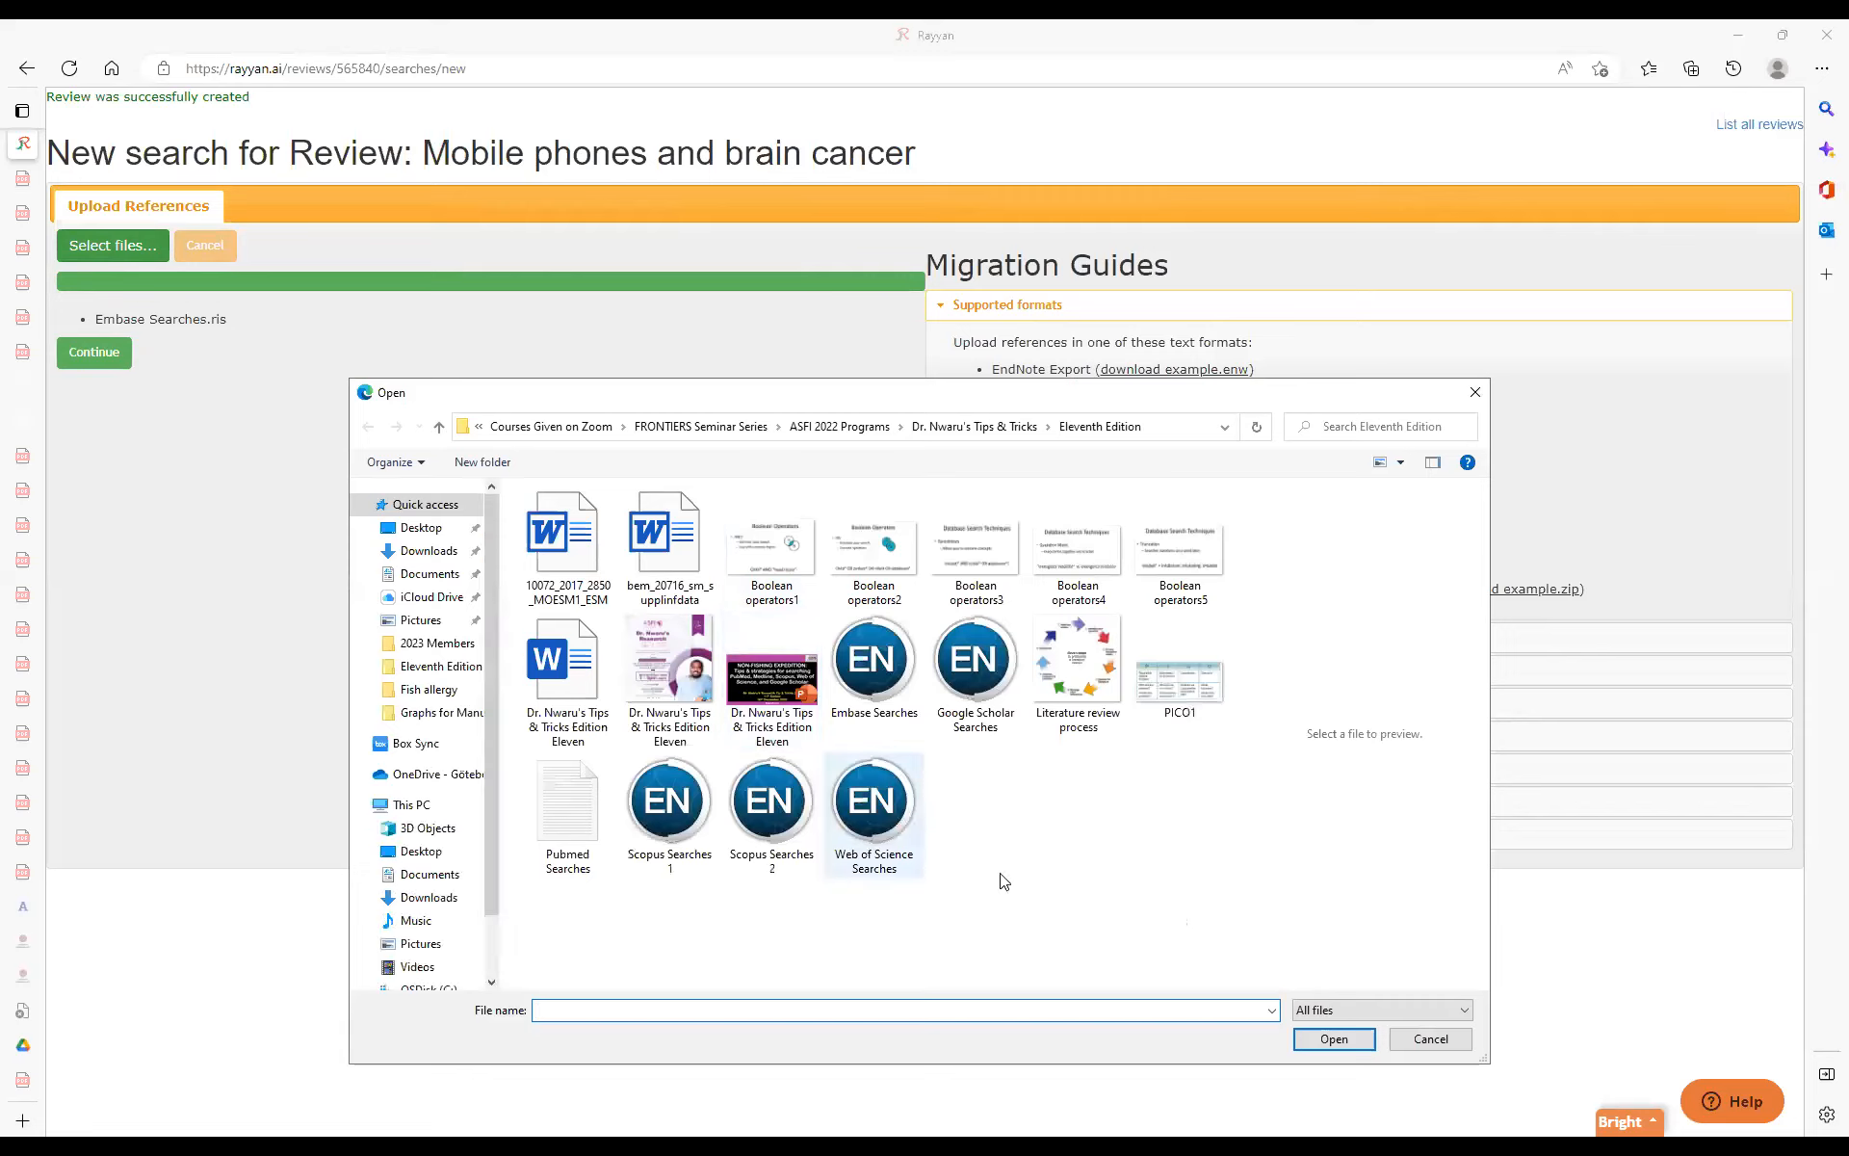
{"action": "left_click", "coordinate": [1402, 464]}
{"action": "left_click", "coordinate": [1470, 593]}
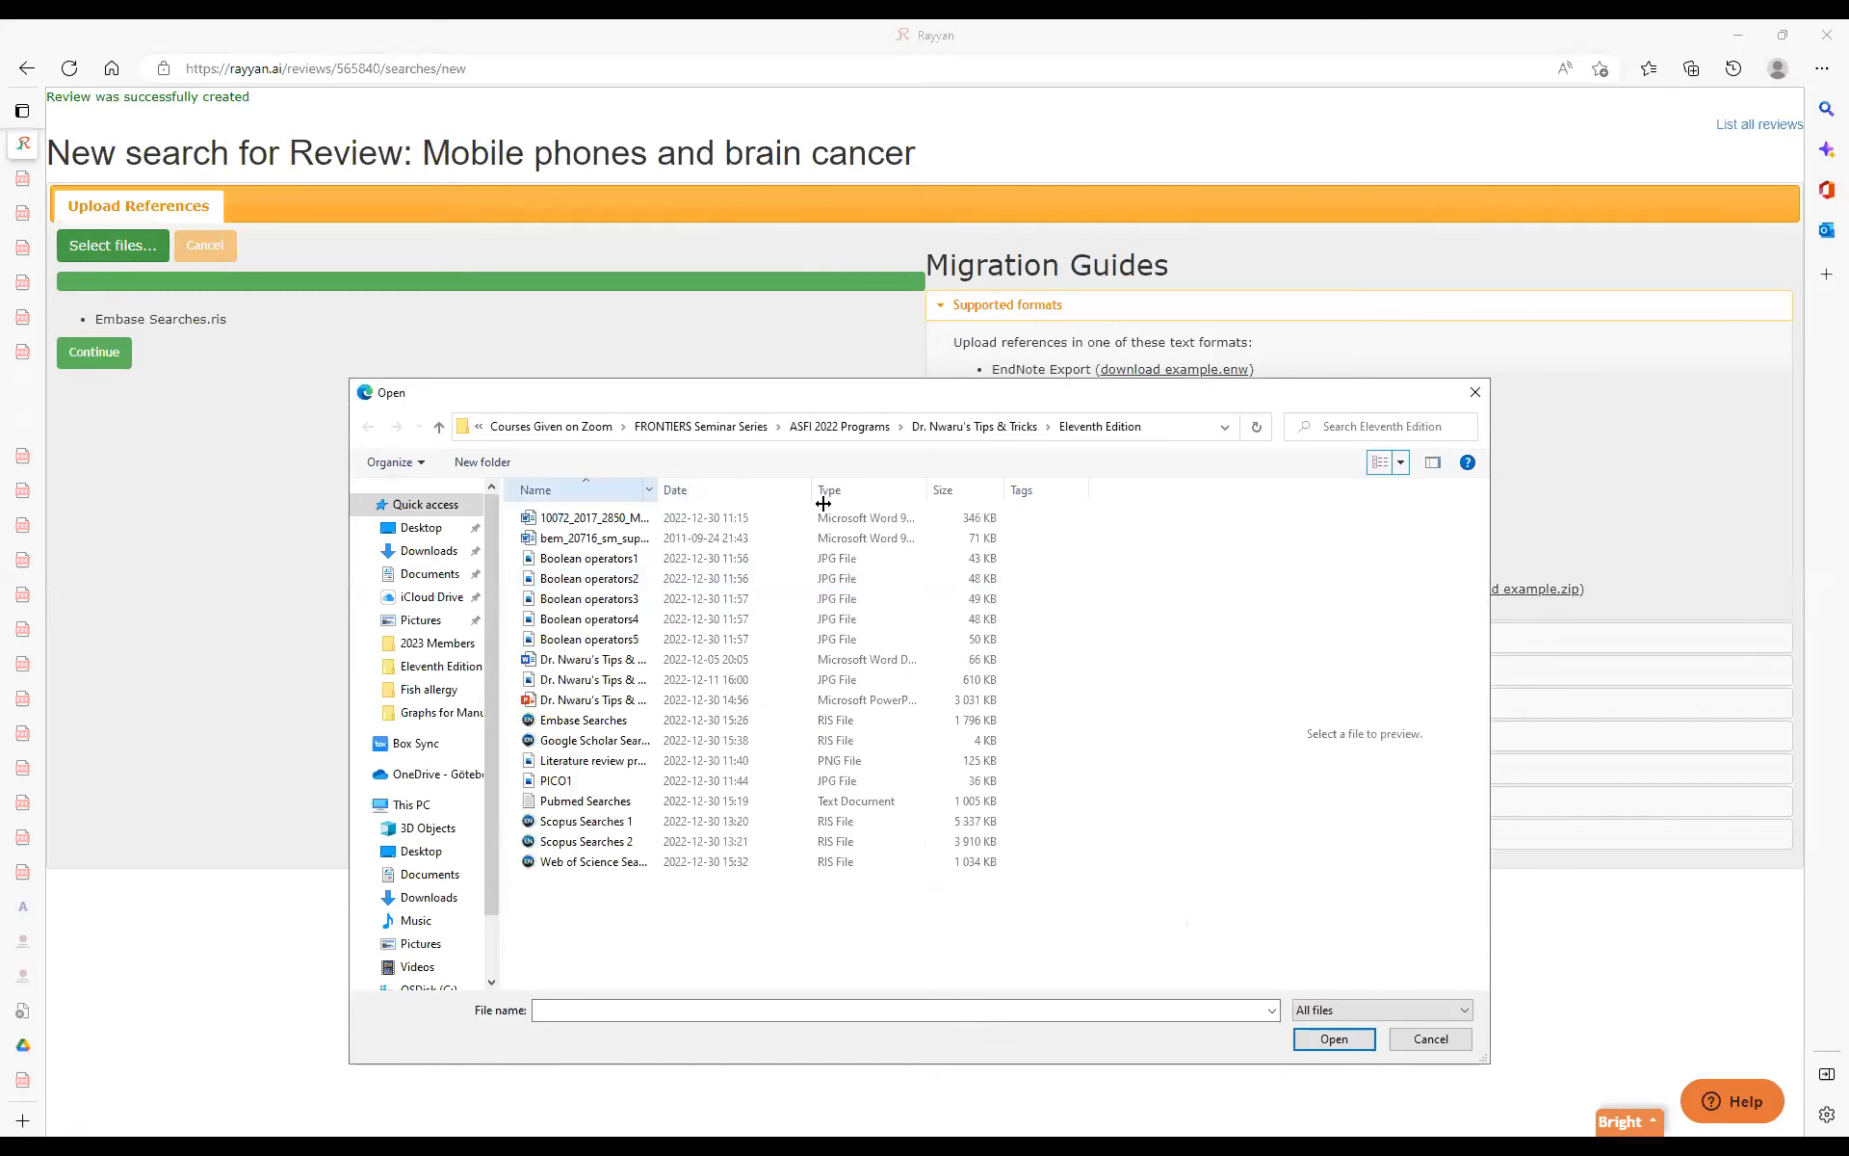
{"action": "left_click_drag", "start_coordinate": [657, 490], "coordinate": [826, 490]}
{"action": "left_click", "coordinate": [594, 744]}
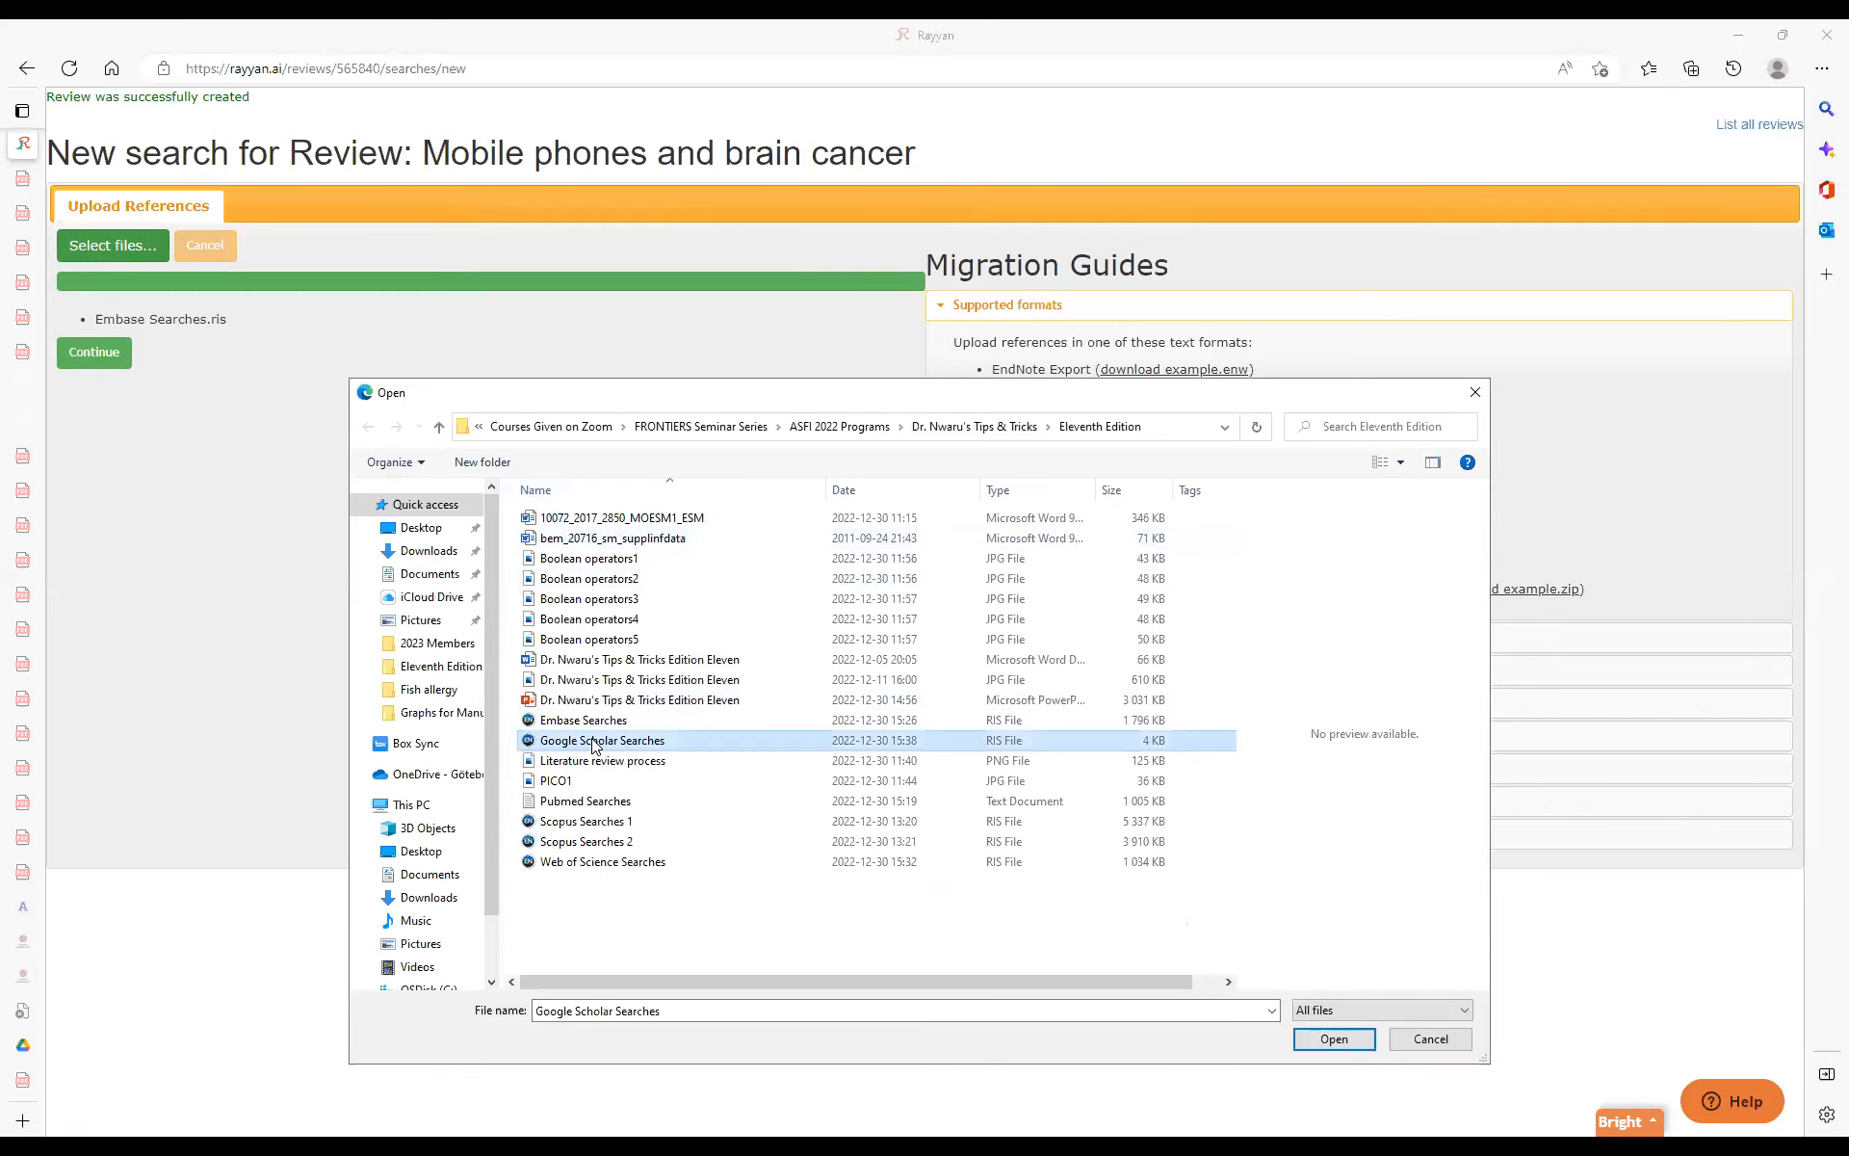
{"action": "double_click", "coordinate": [595, 743]}
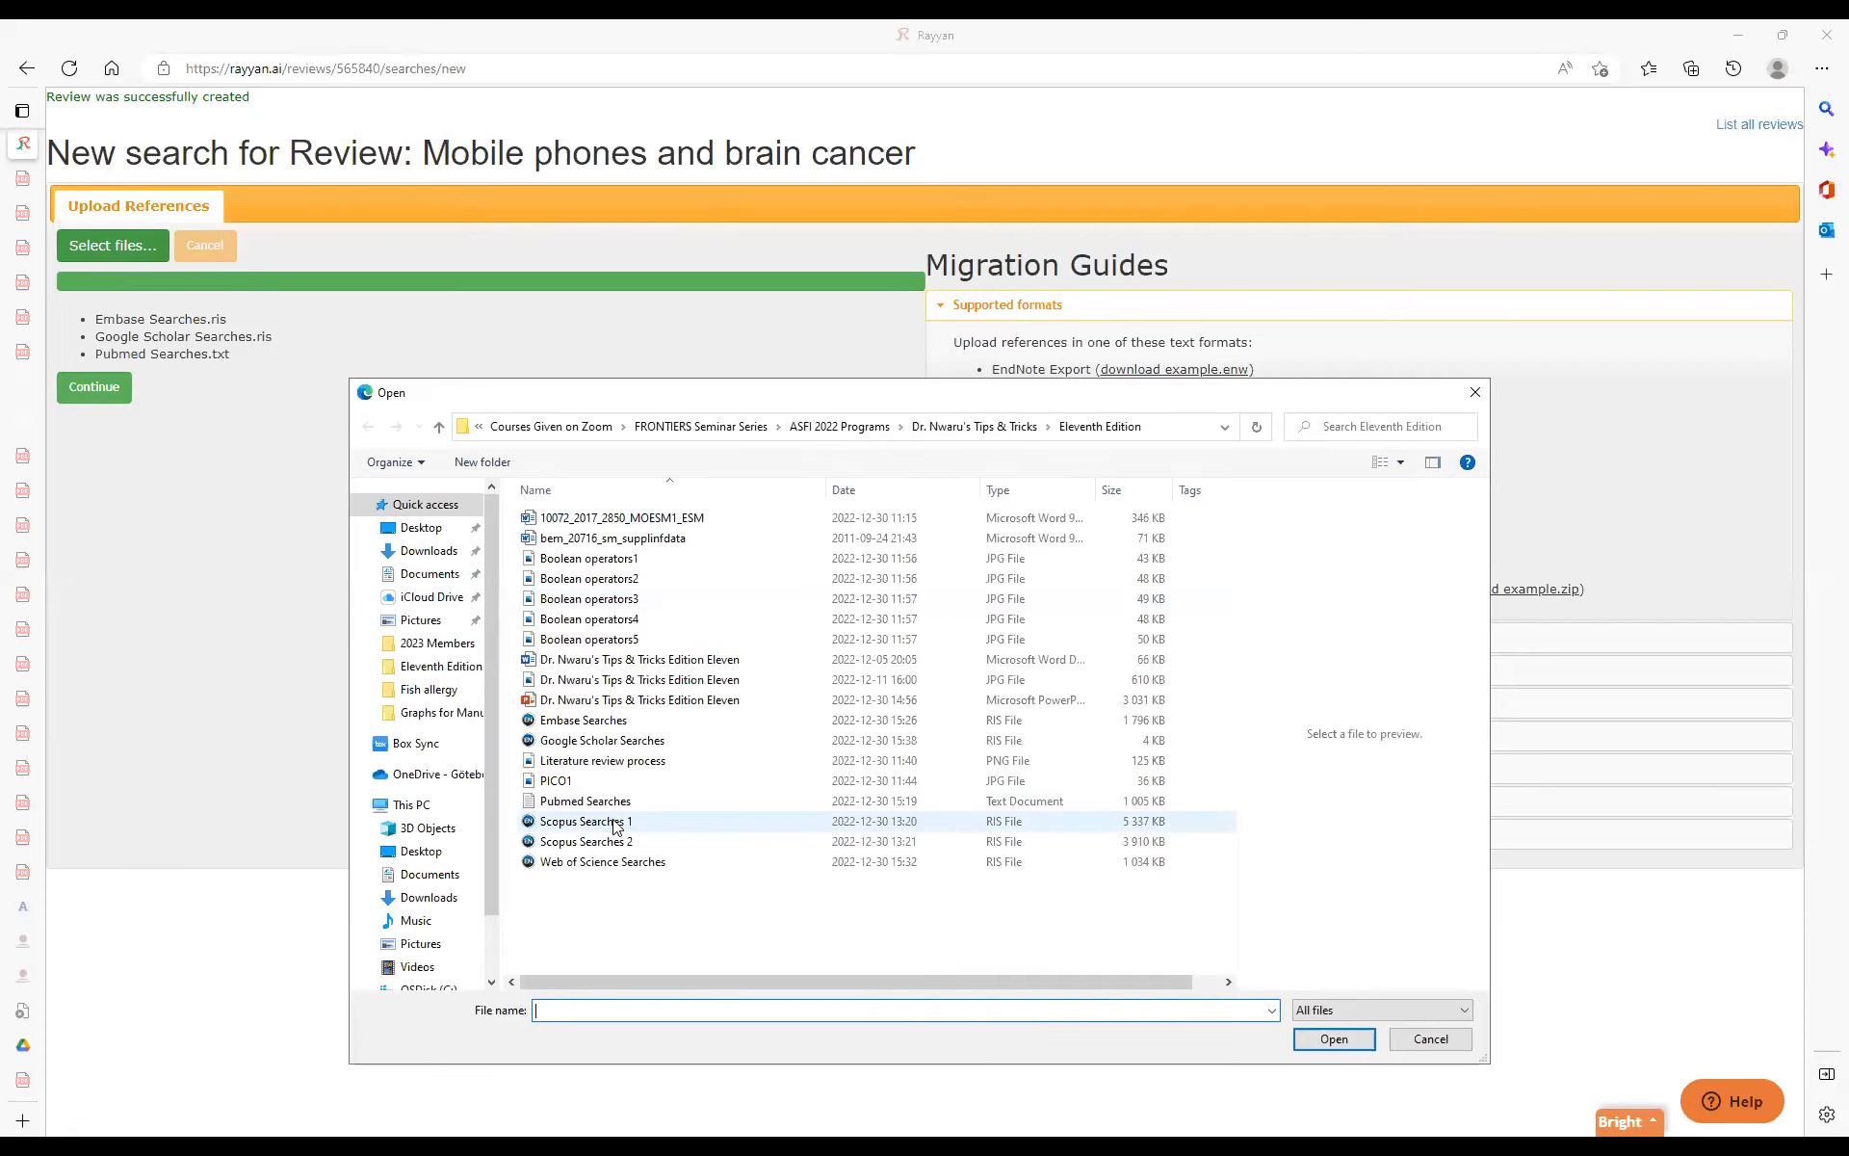
Upload "Scopus Searches 1", "Scopus Searches 2" and "Web of Science Searches", and continue to the review with all uploaded references.
{"action": "left_click", "coordinate": [616, 822]}
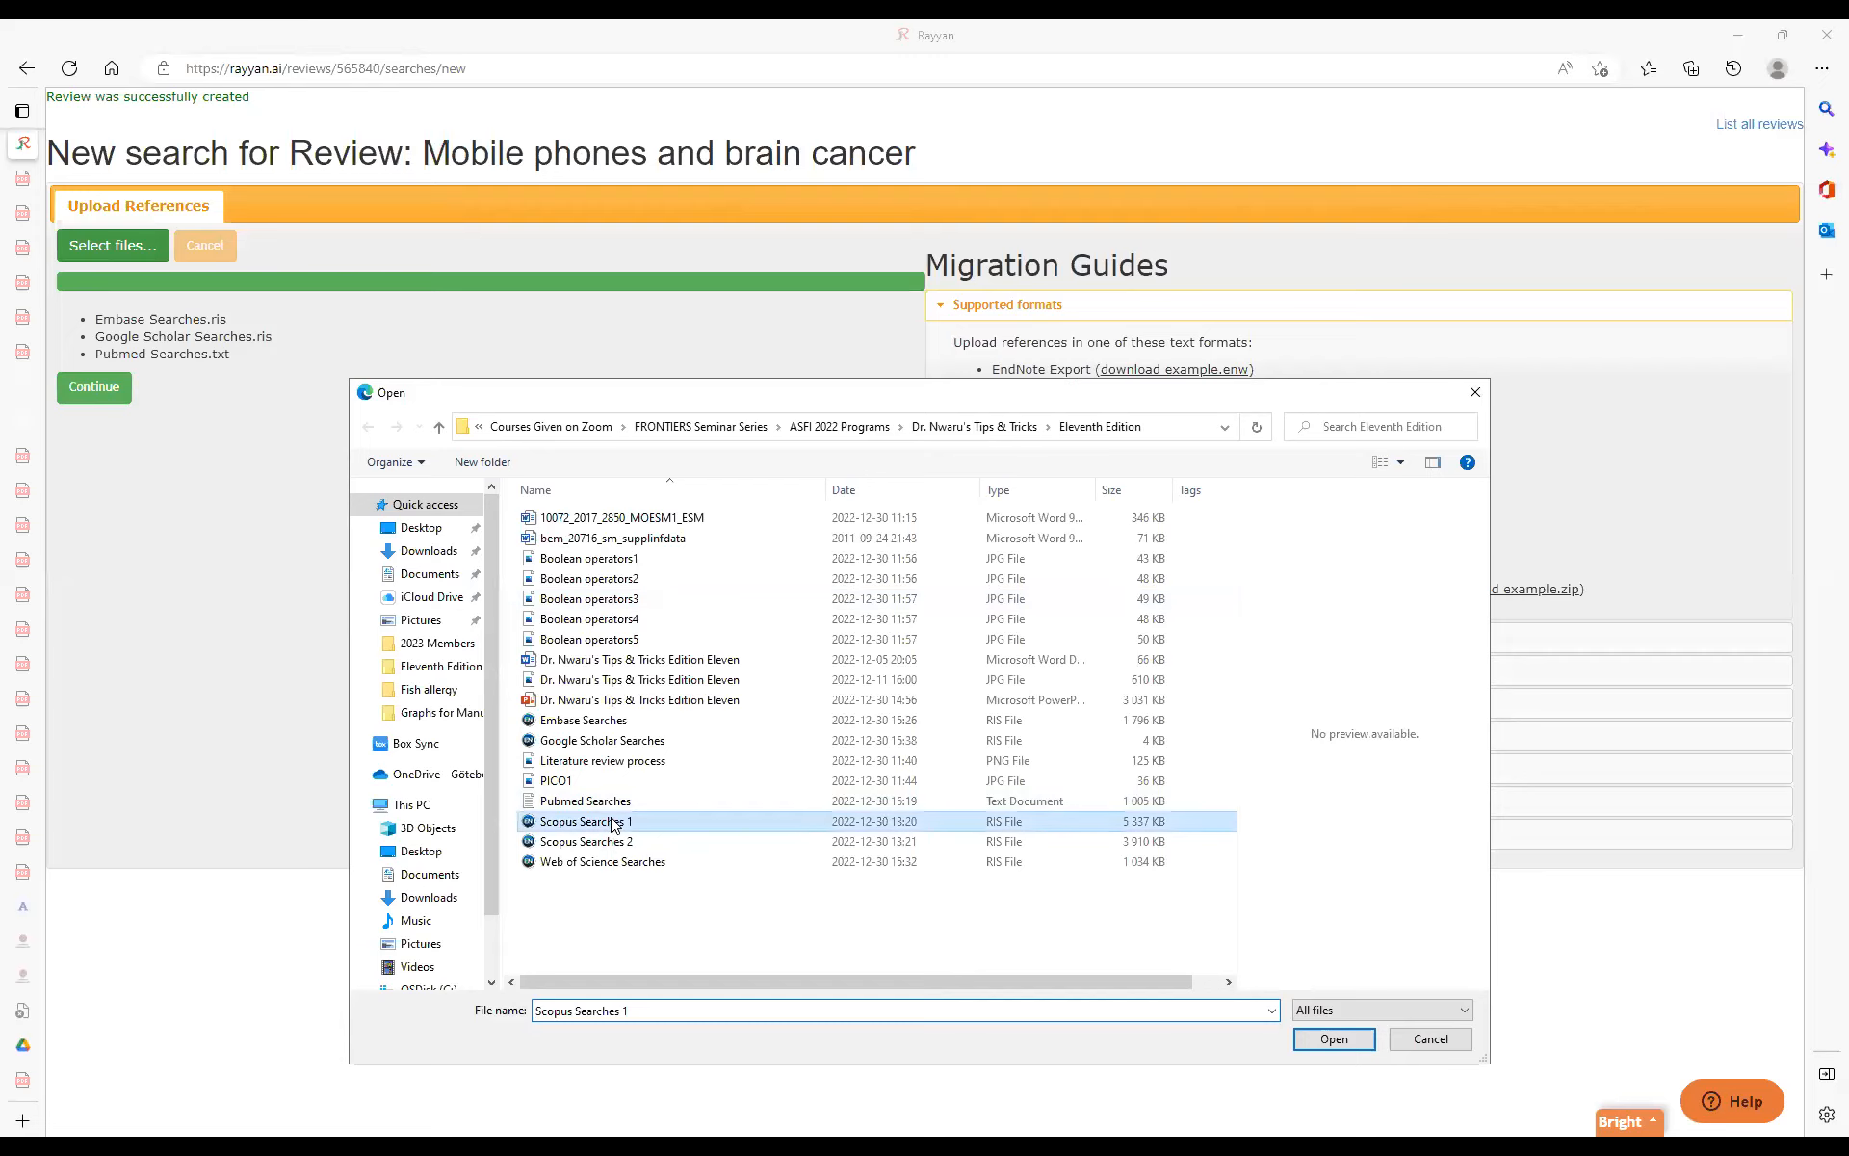
{"action": "double_click", "coordinate": [613, 824]}
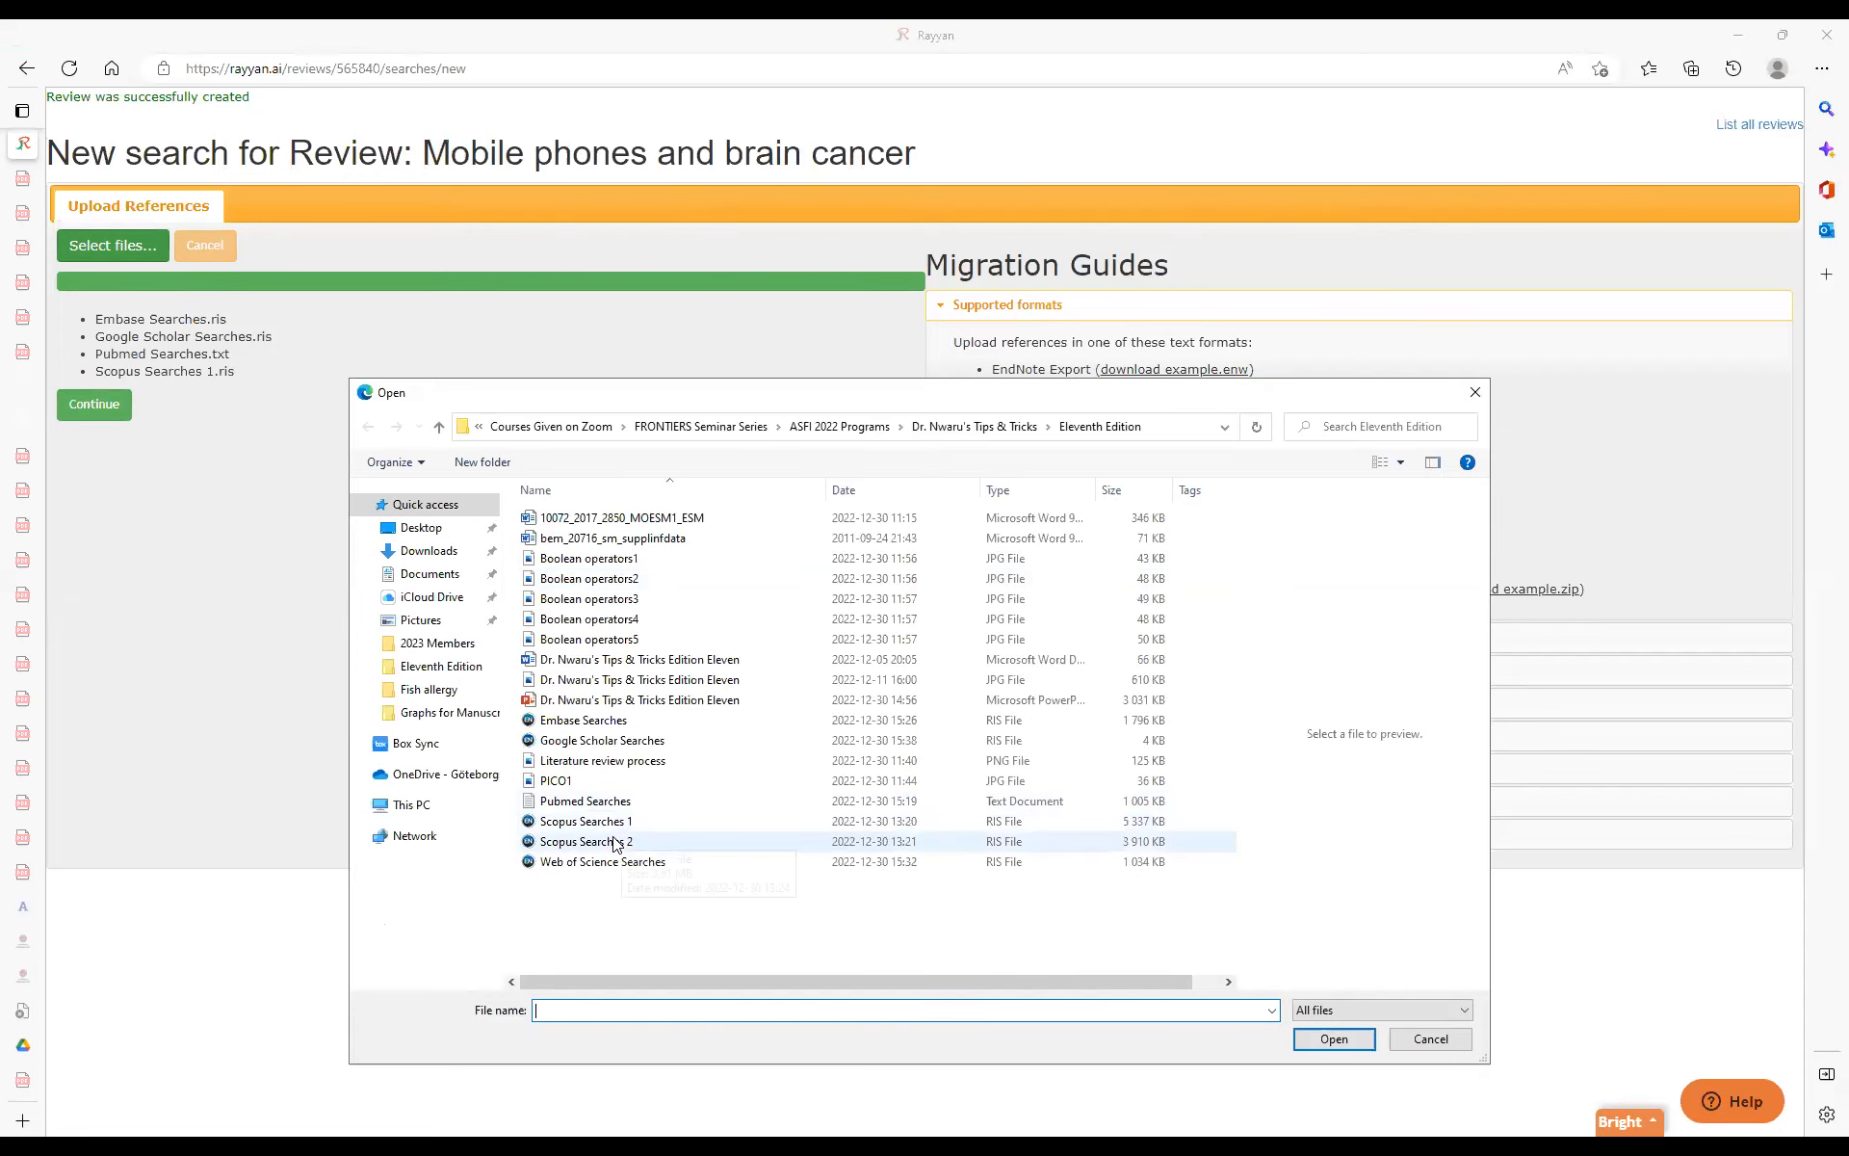
{"action": "double_click", "coordinate": [613, 841]}
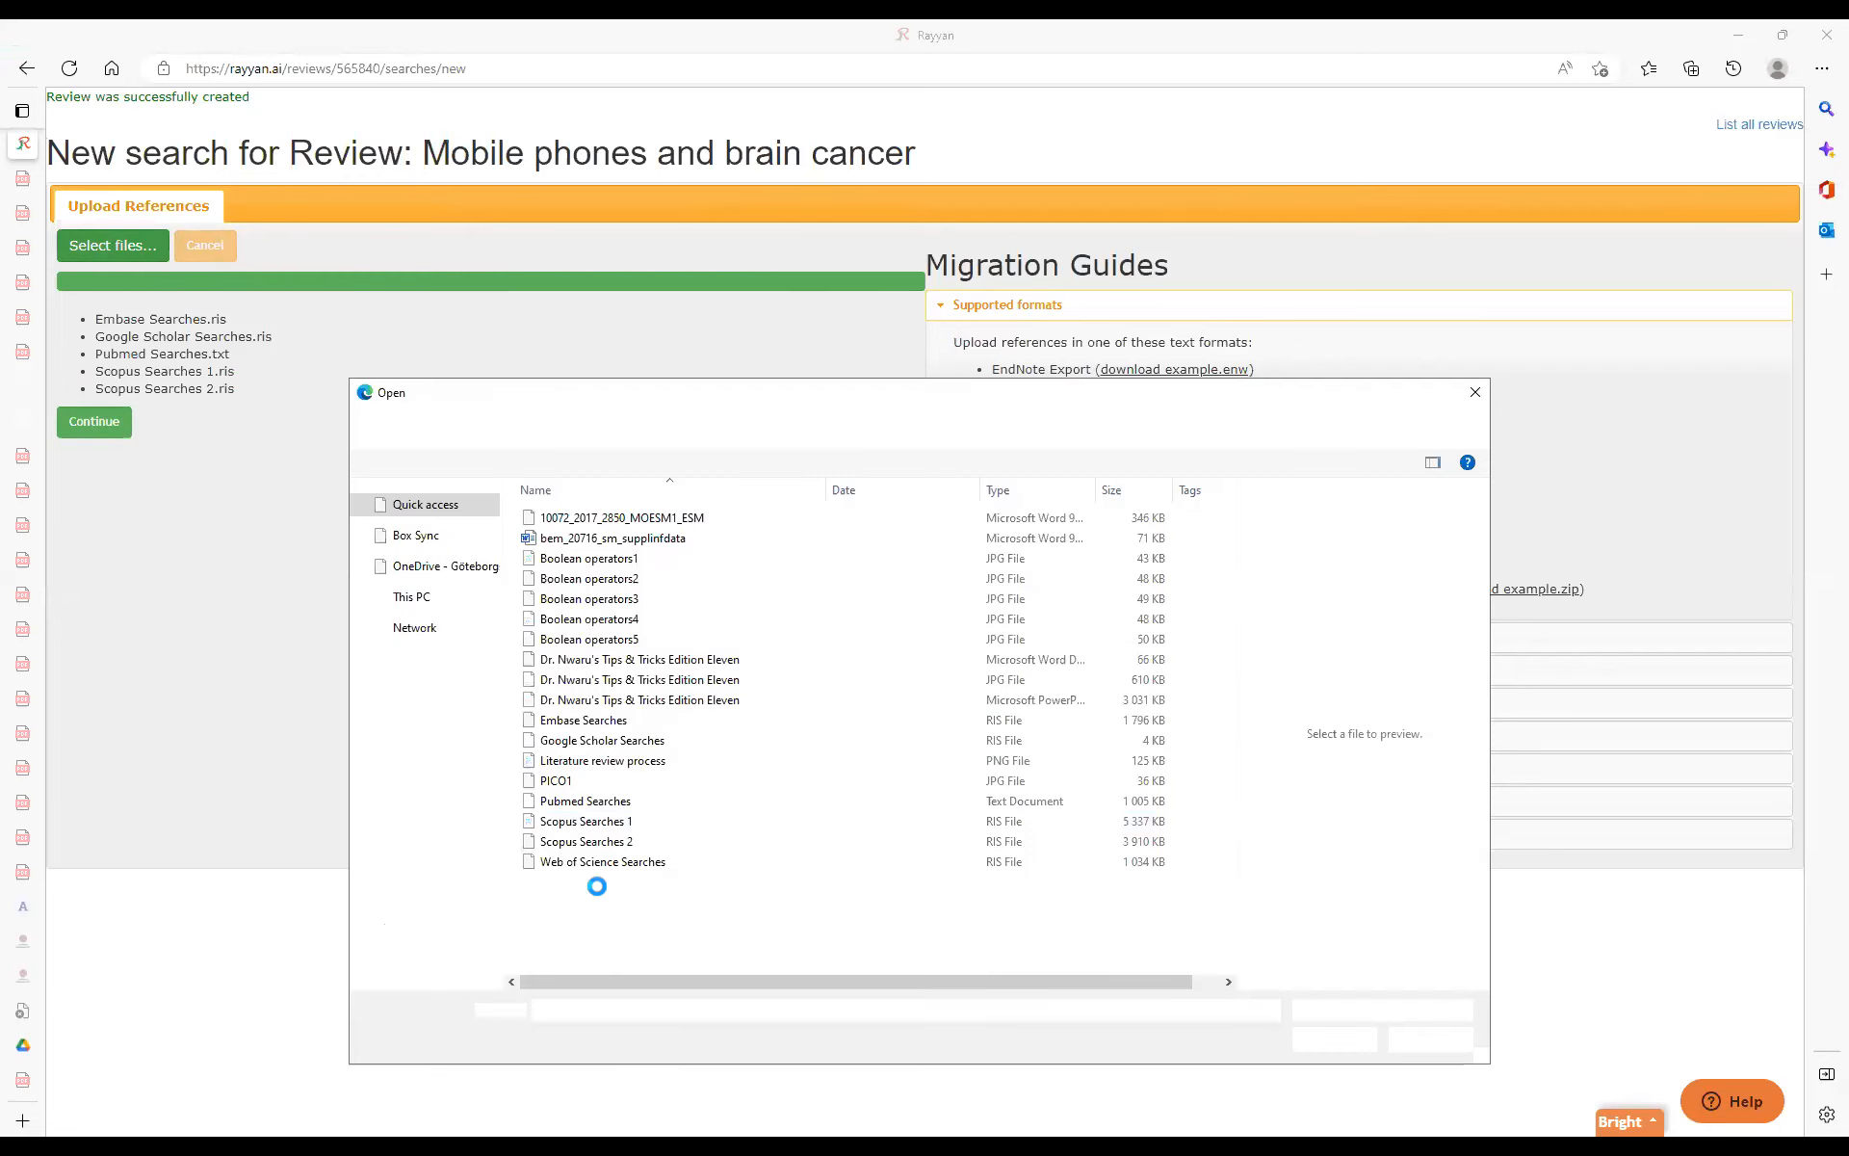
{"action": "left_click", "coordinate": [607, 863]}
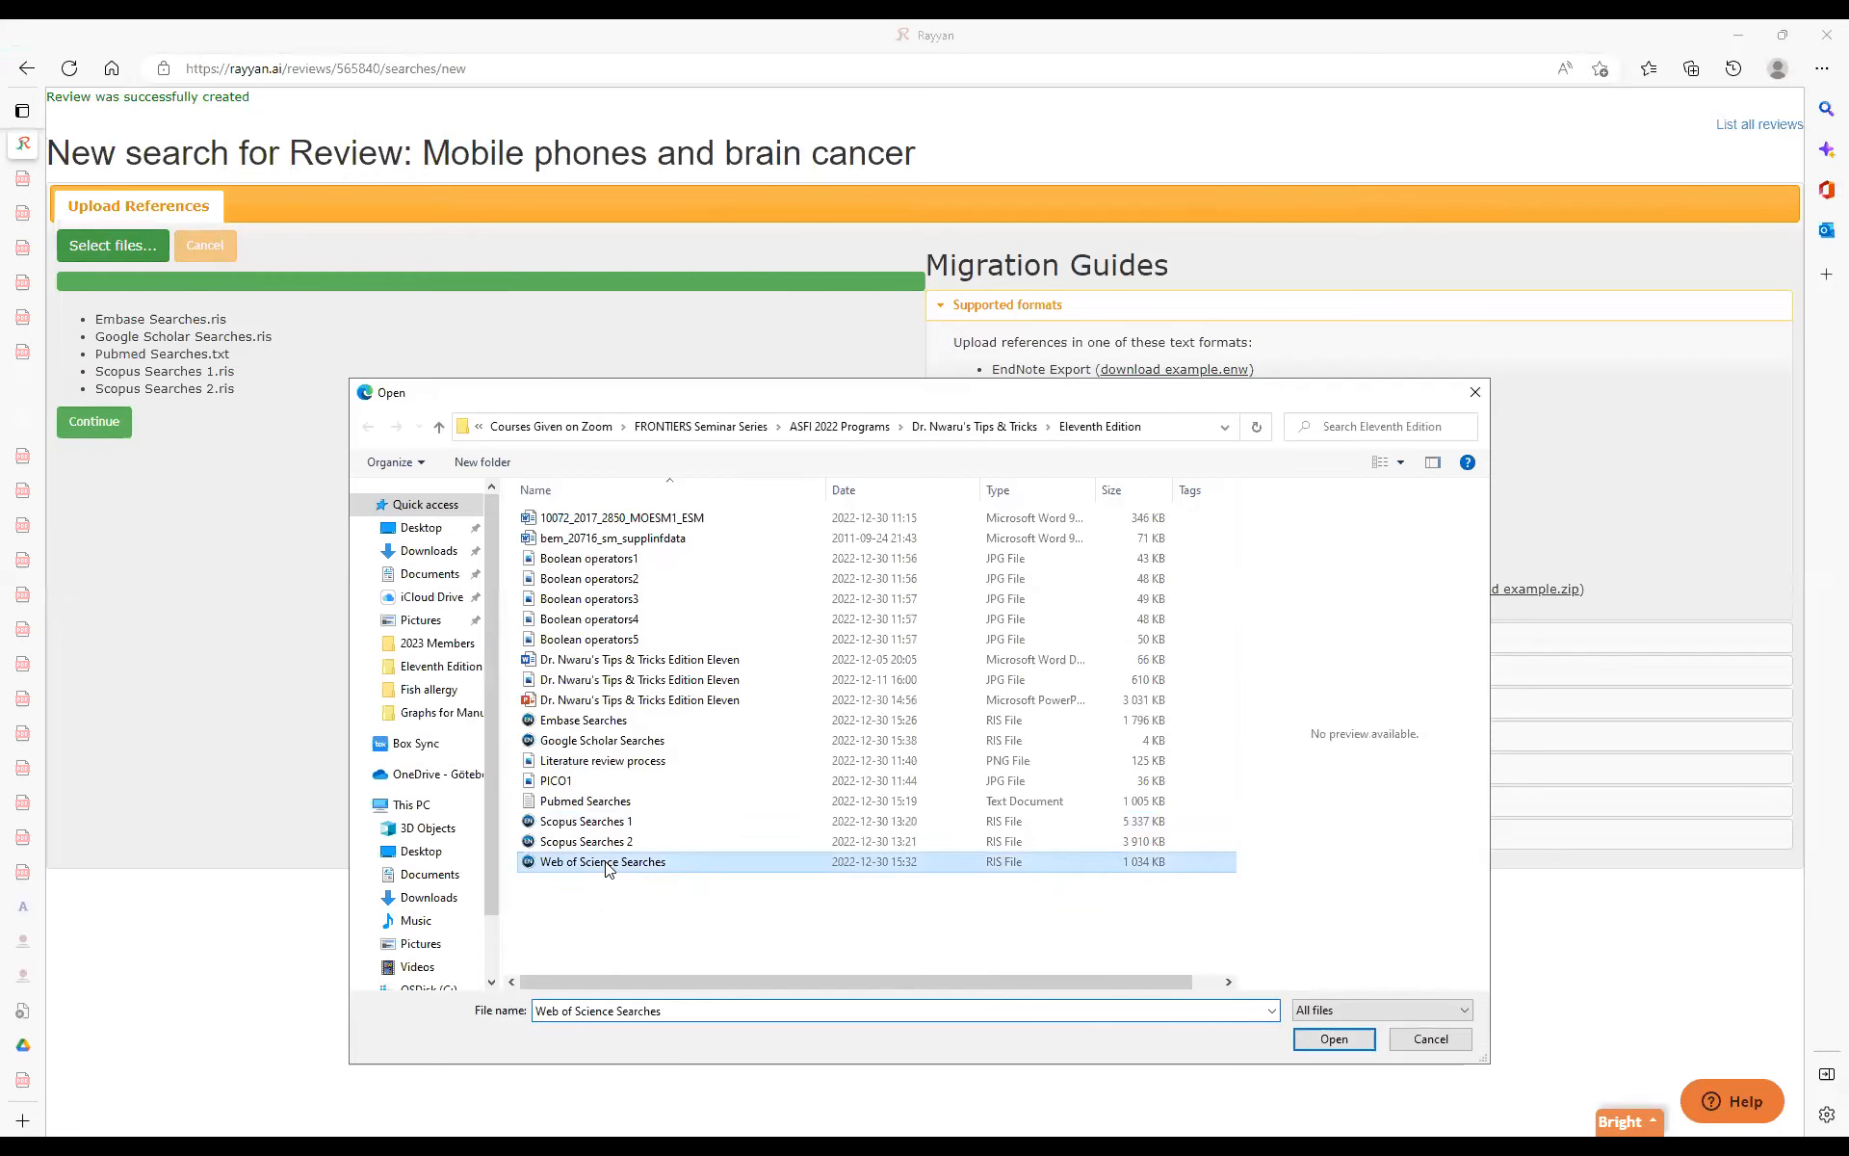
{"action": "double_click", "coordinate": [607, 863]}
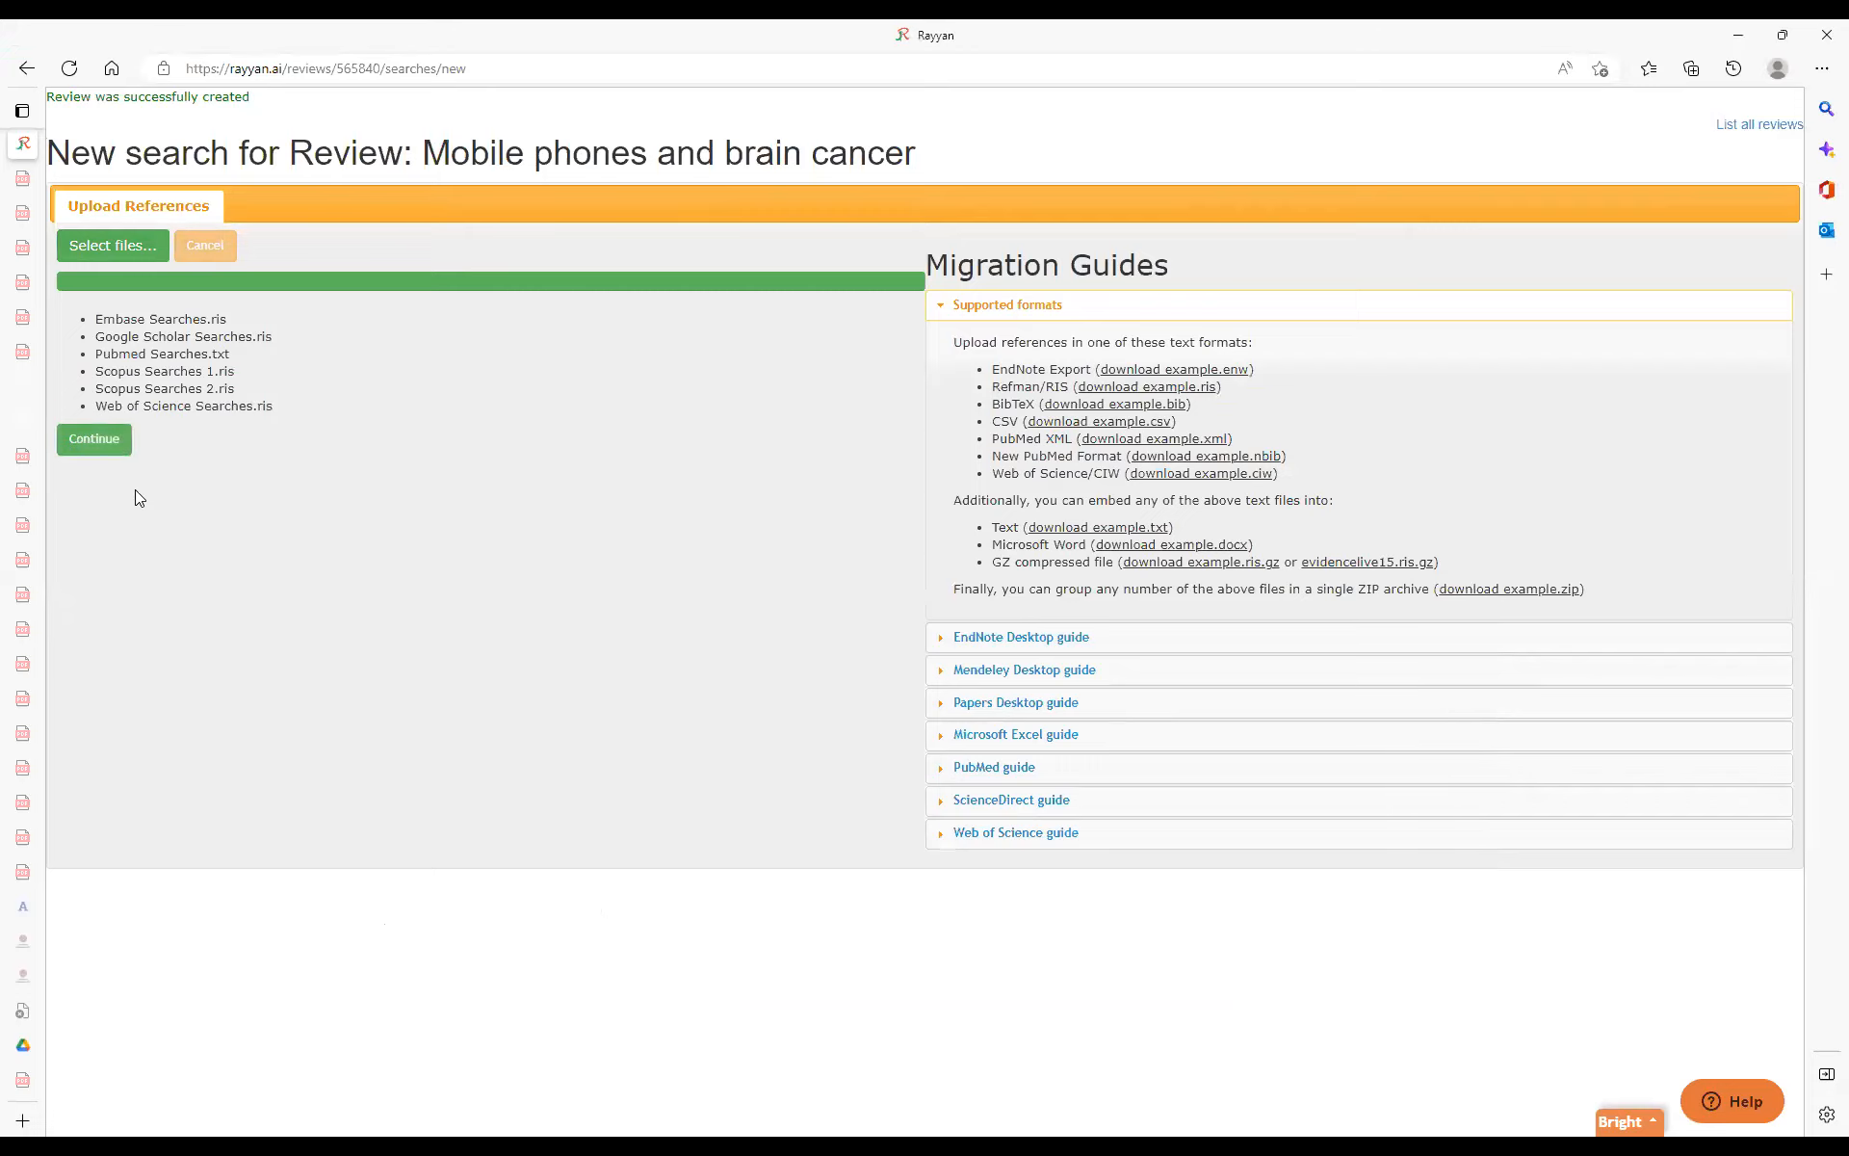
{"action": "left_click", "coordinate": [83, 448]}
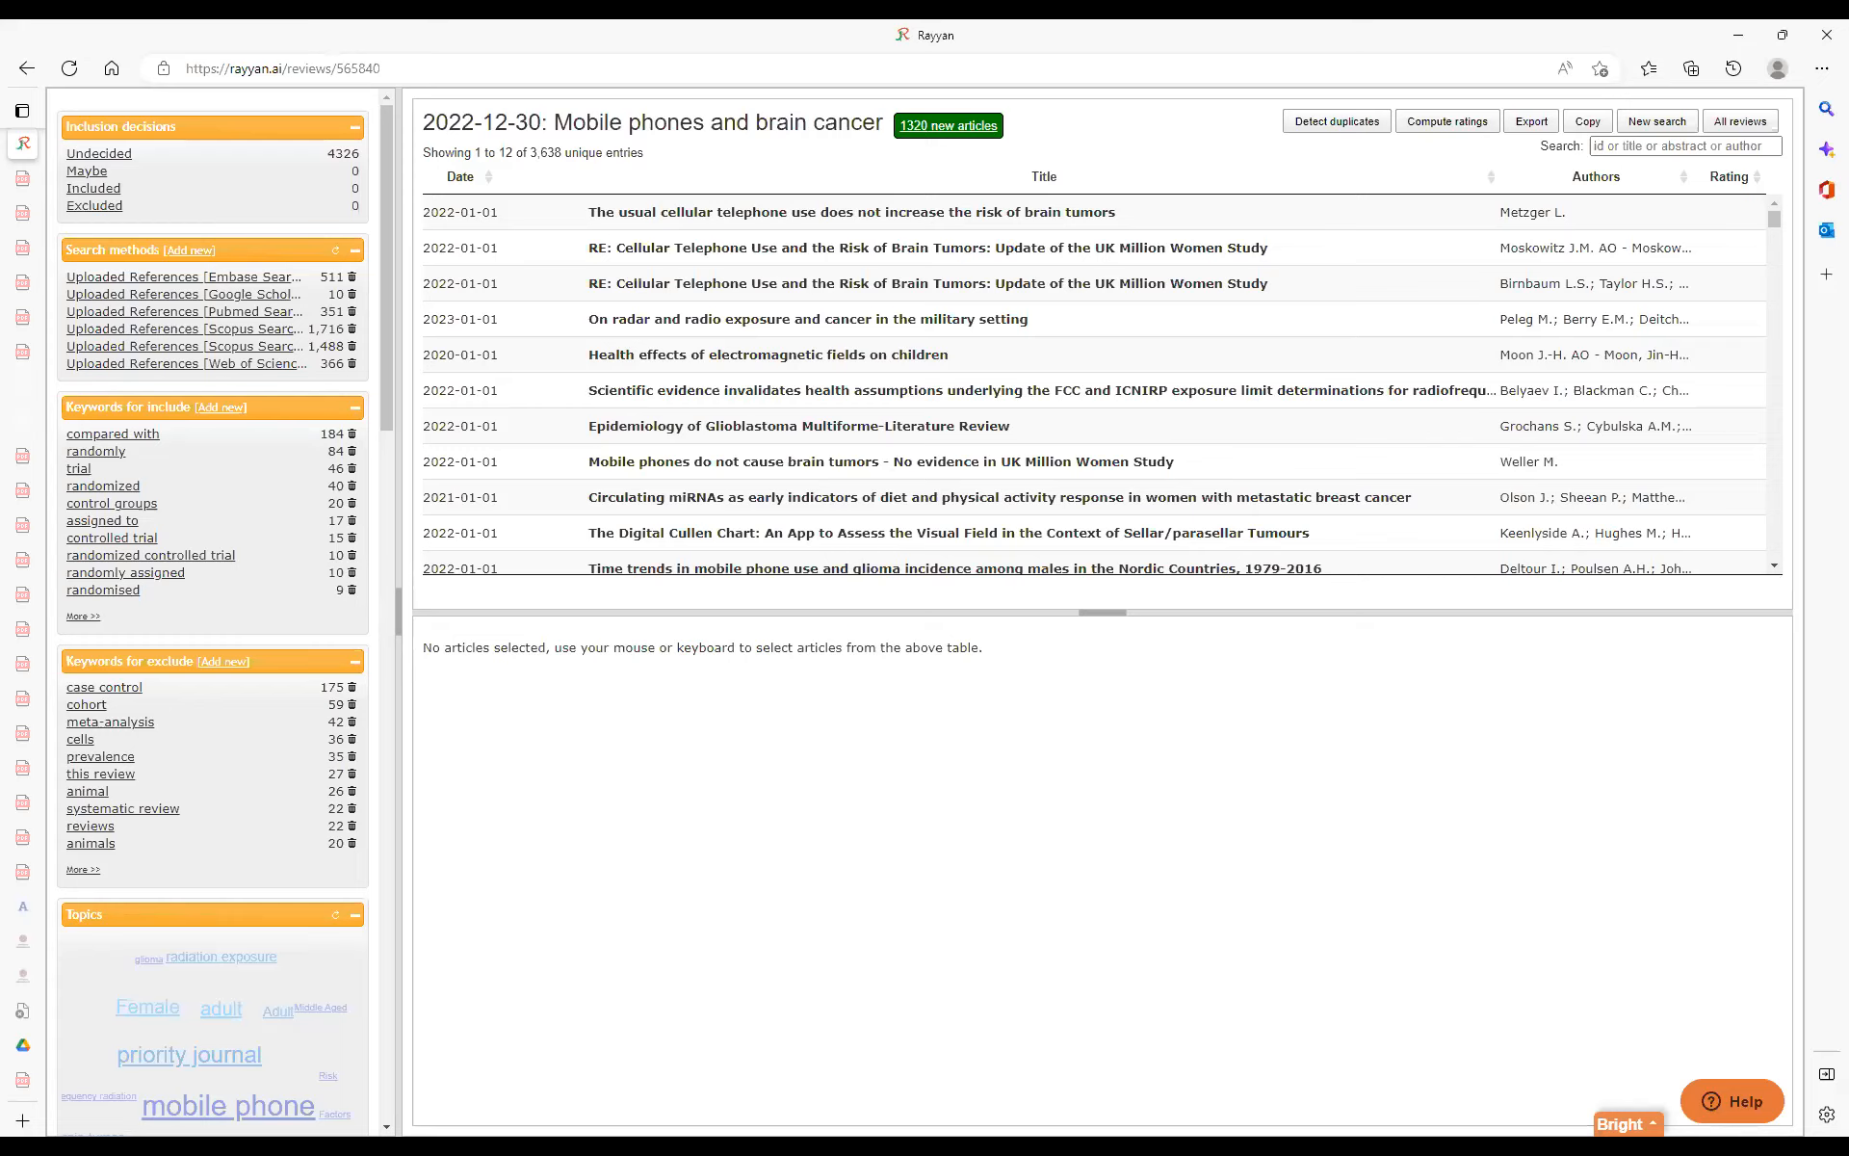
Add "children" as a keyword for include and filter the articles by it.
{"action": "left_click", "coordinate": [220, 407]}
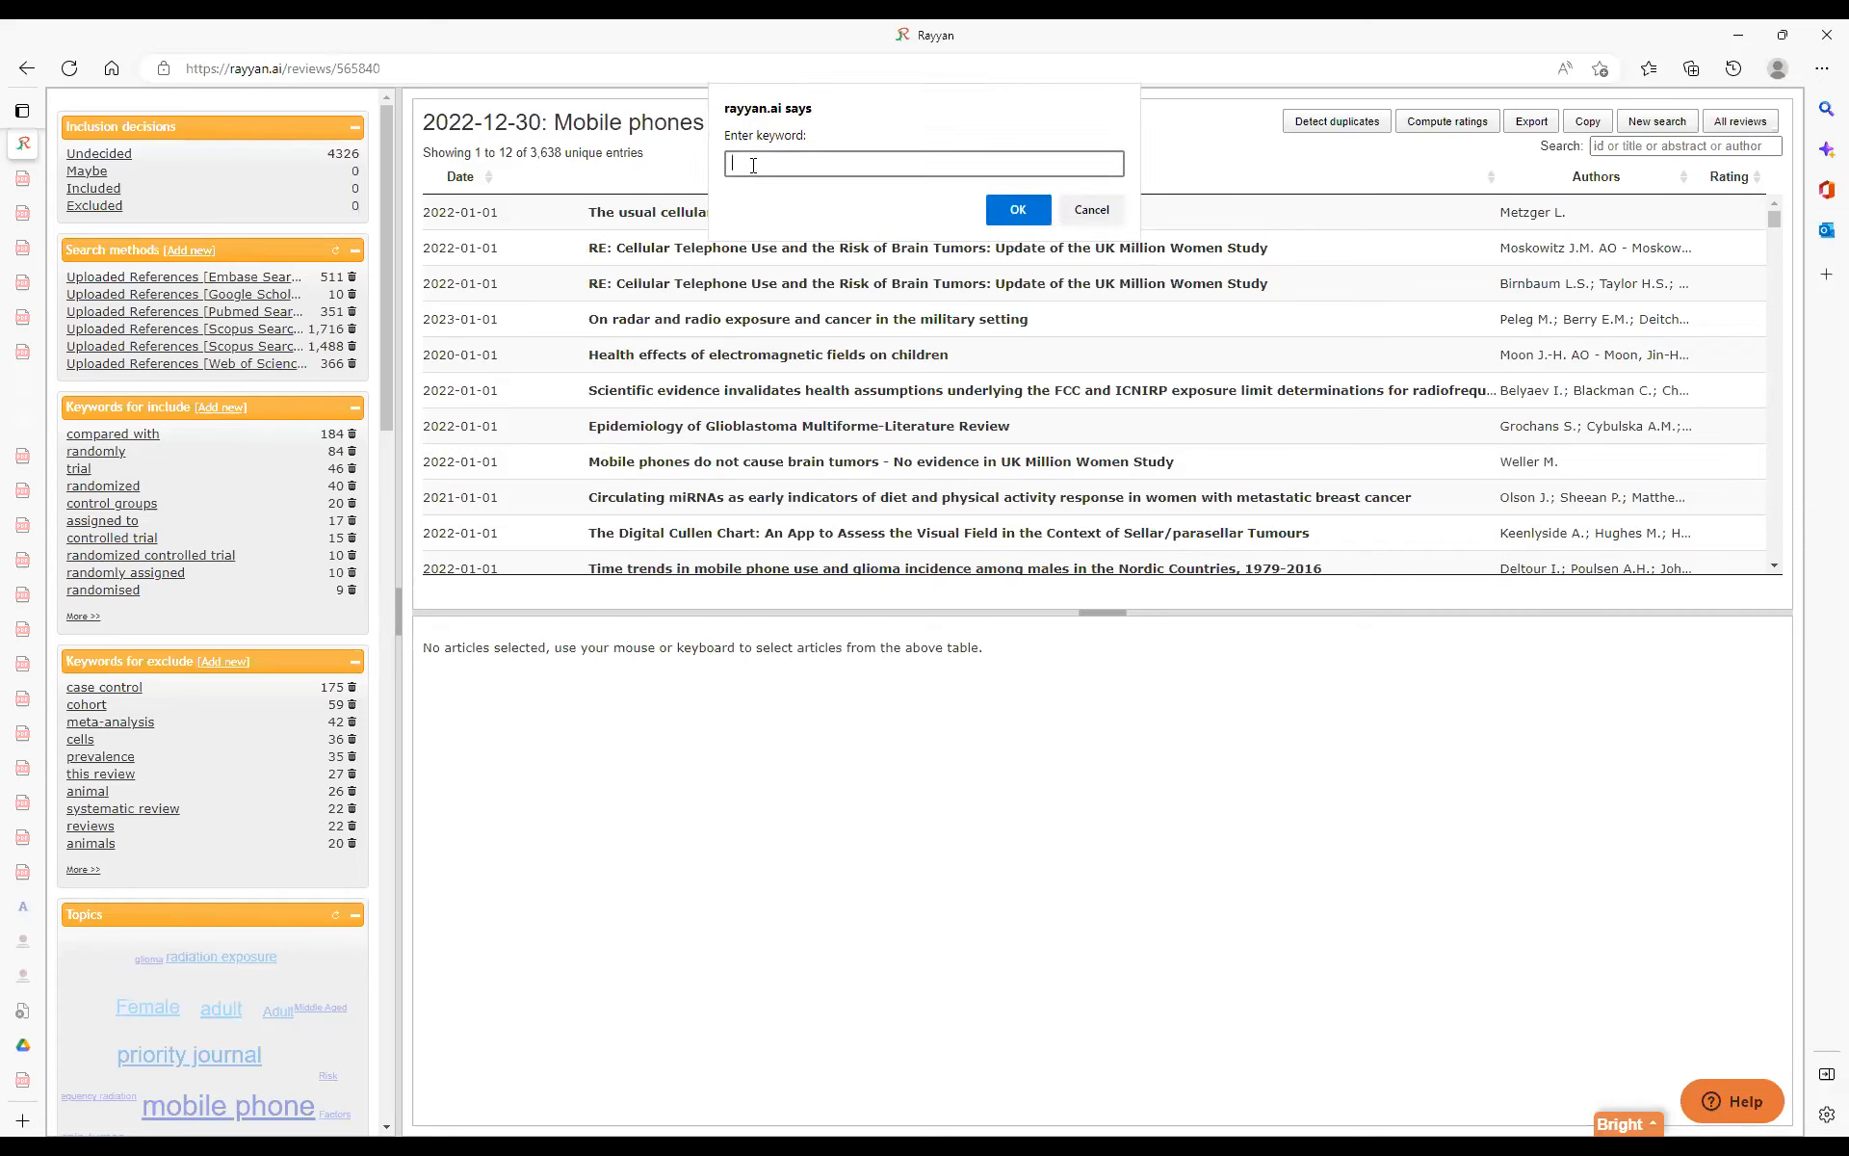
{"action": "type", "text": "children"}
{"action": "left_click", "coordinate": [1014, 217]}
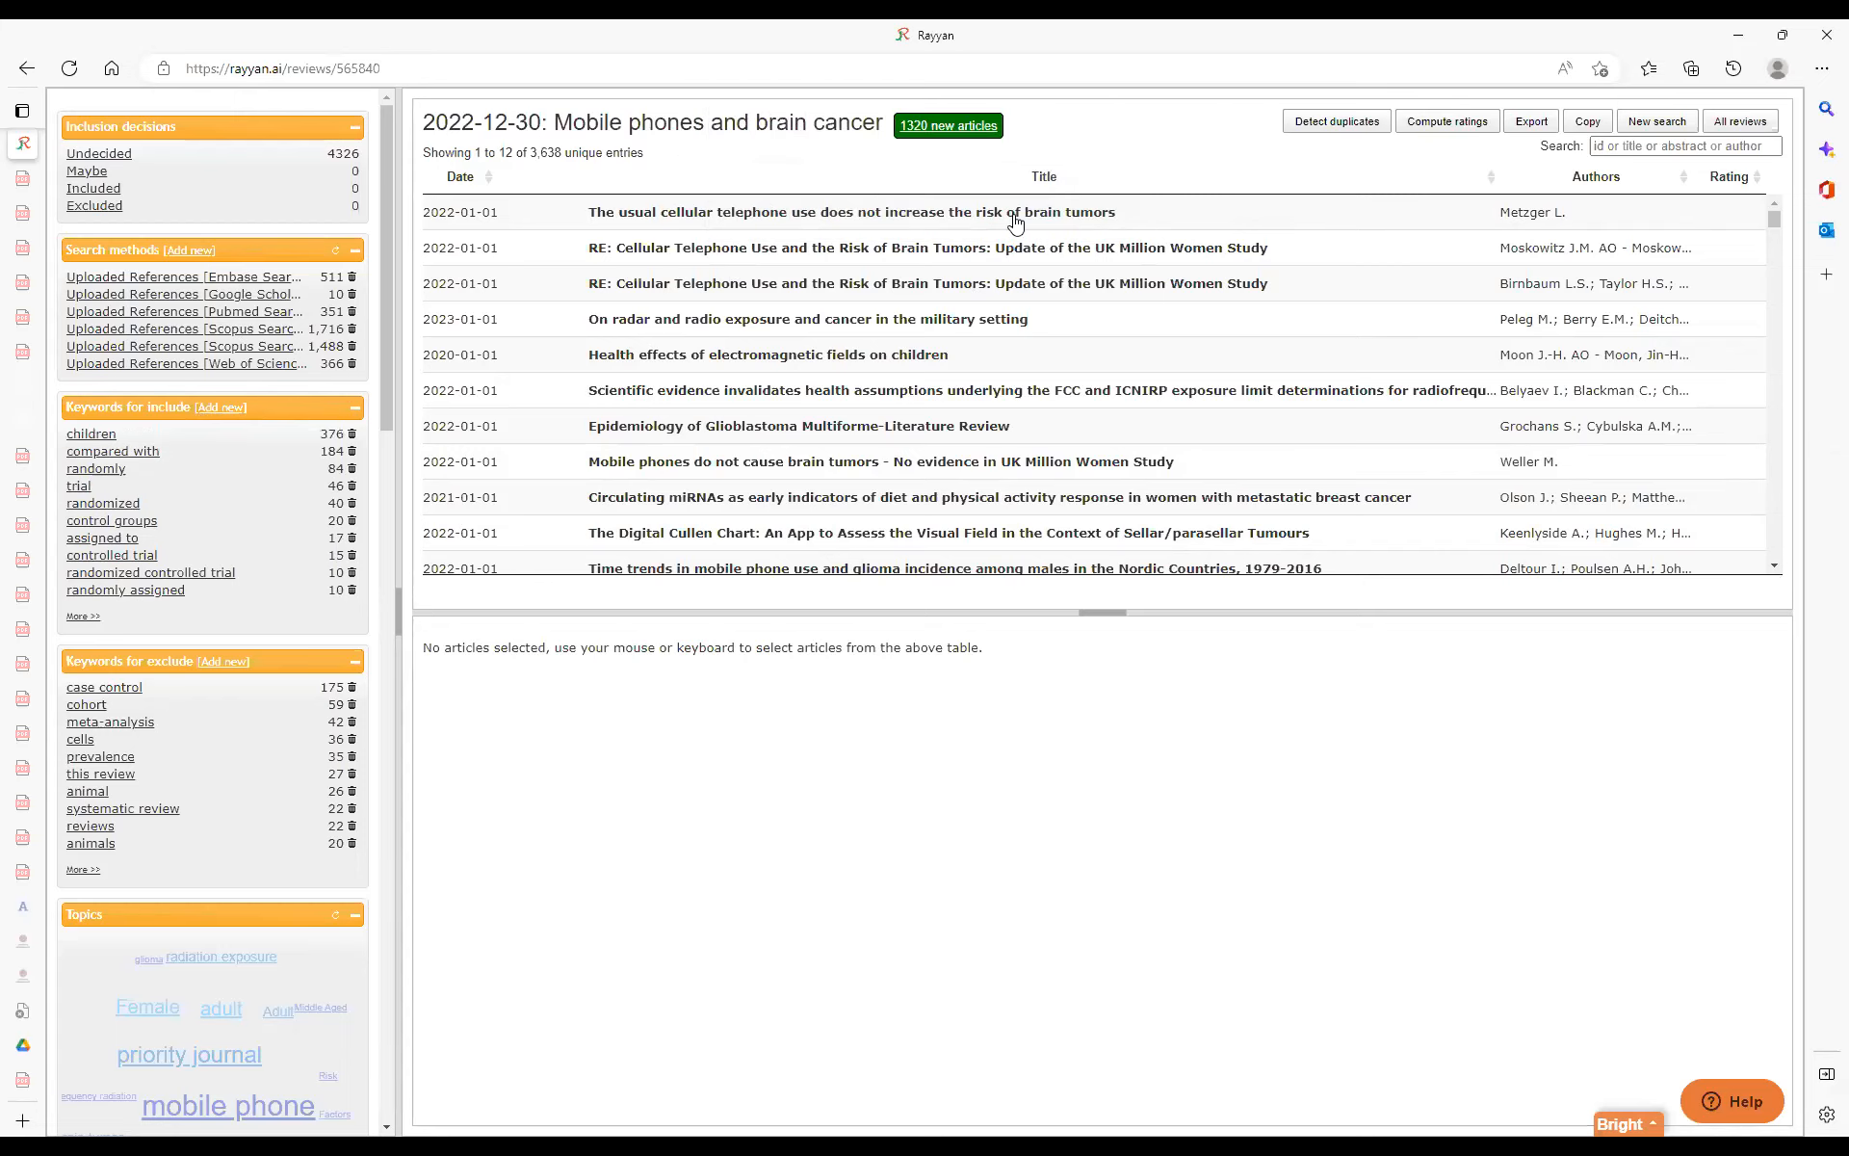
{"action": "left_click", "coordinate": [83, 435]}
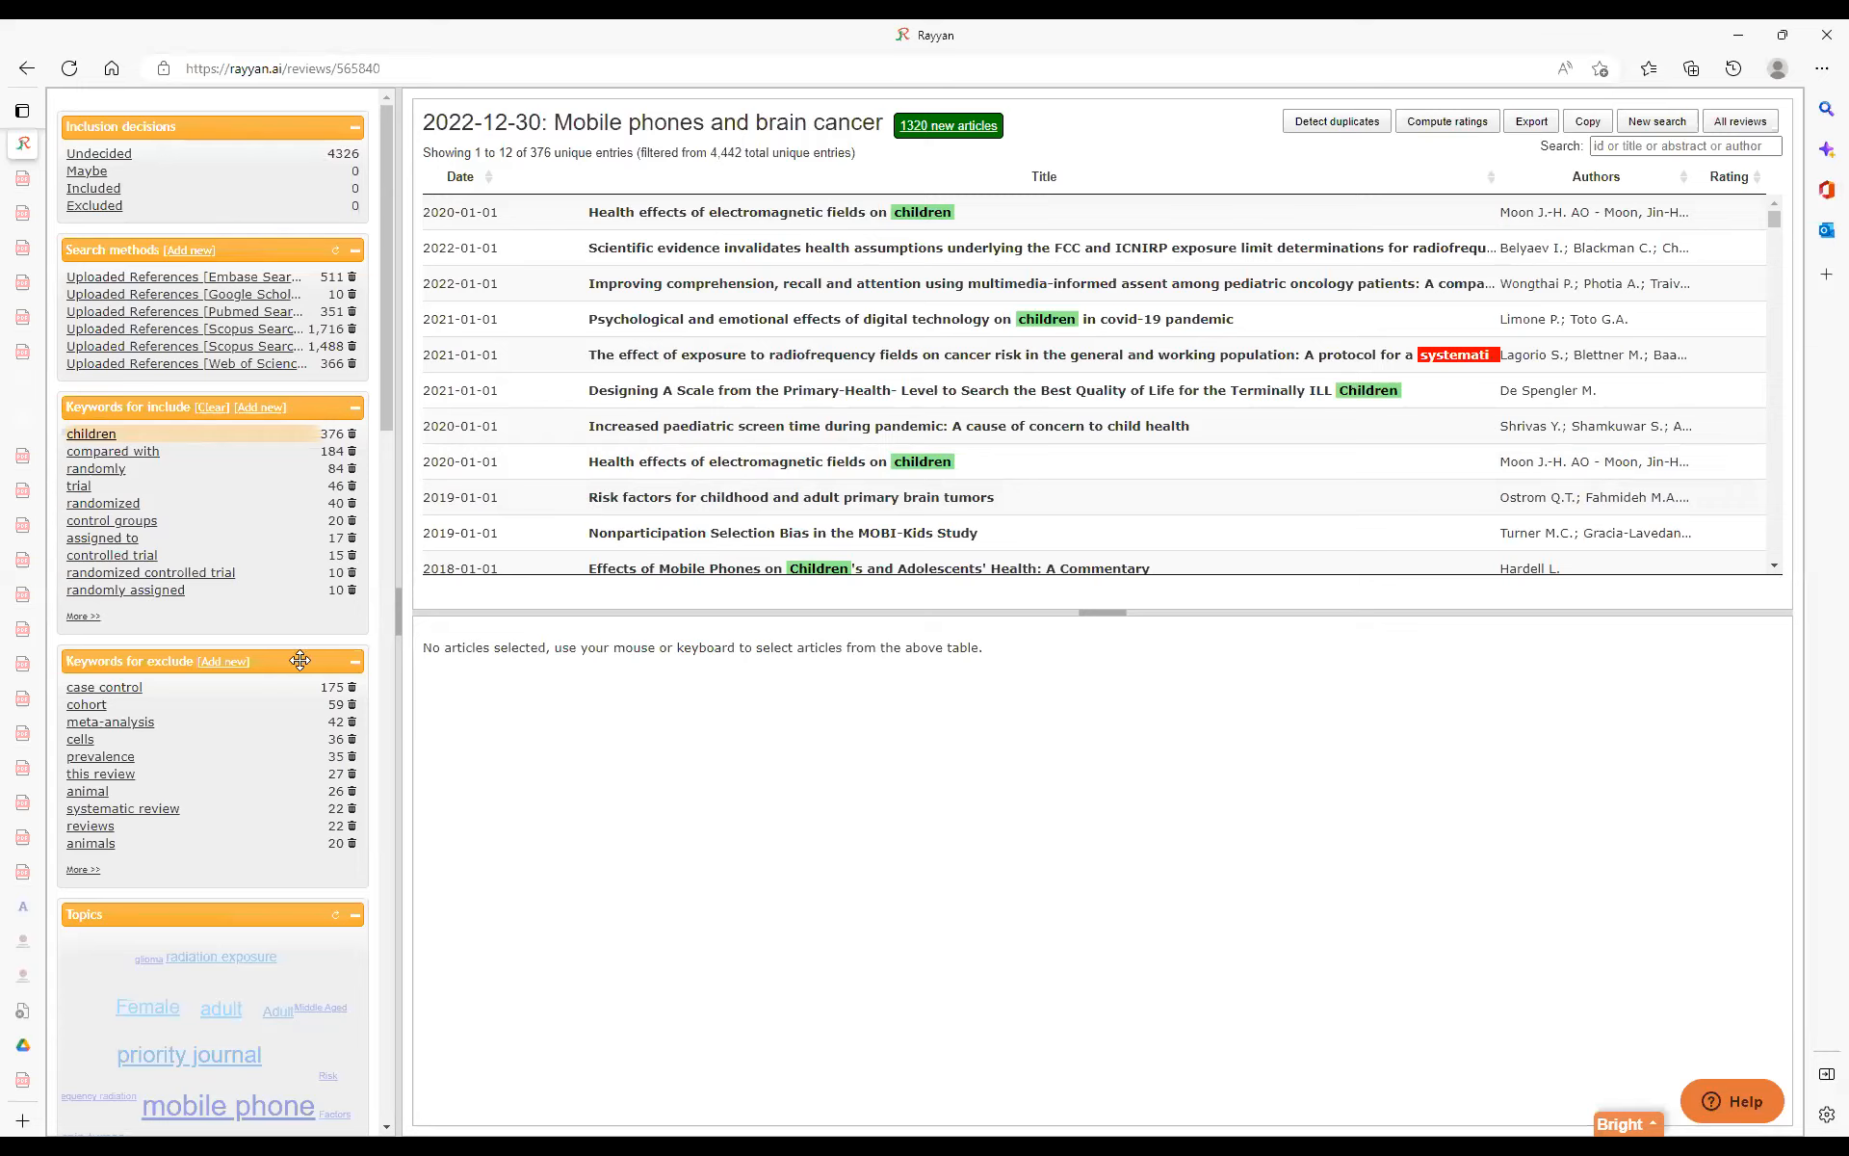
Add "animals" as a keyword for exclude and filter the articles by it as well.
{"action": "left_click", "coordinate": [223, 662]}
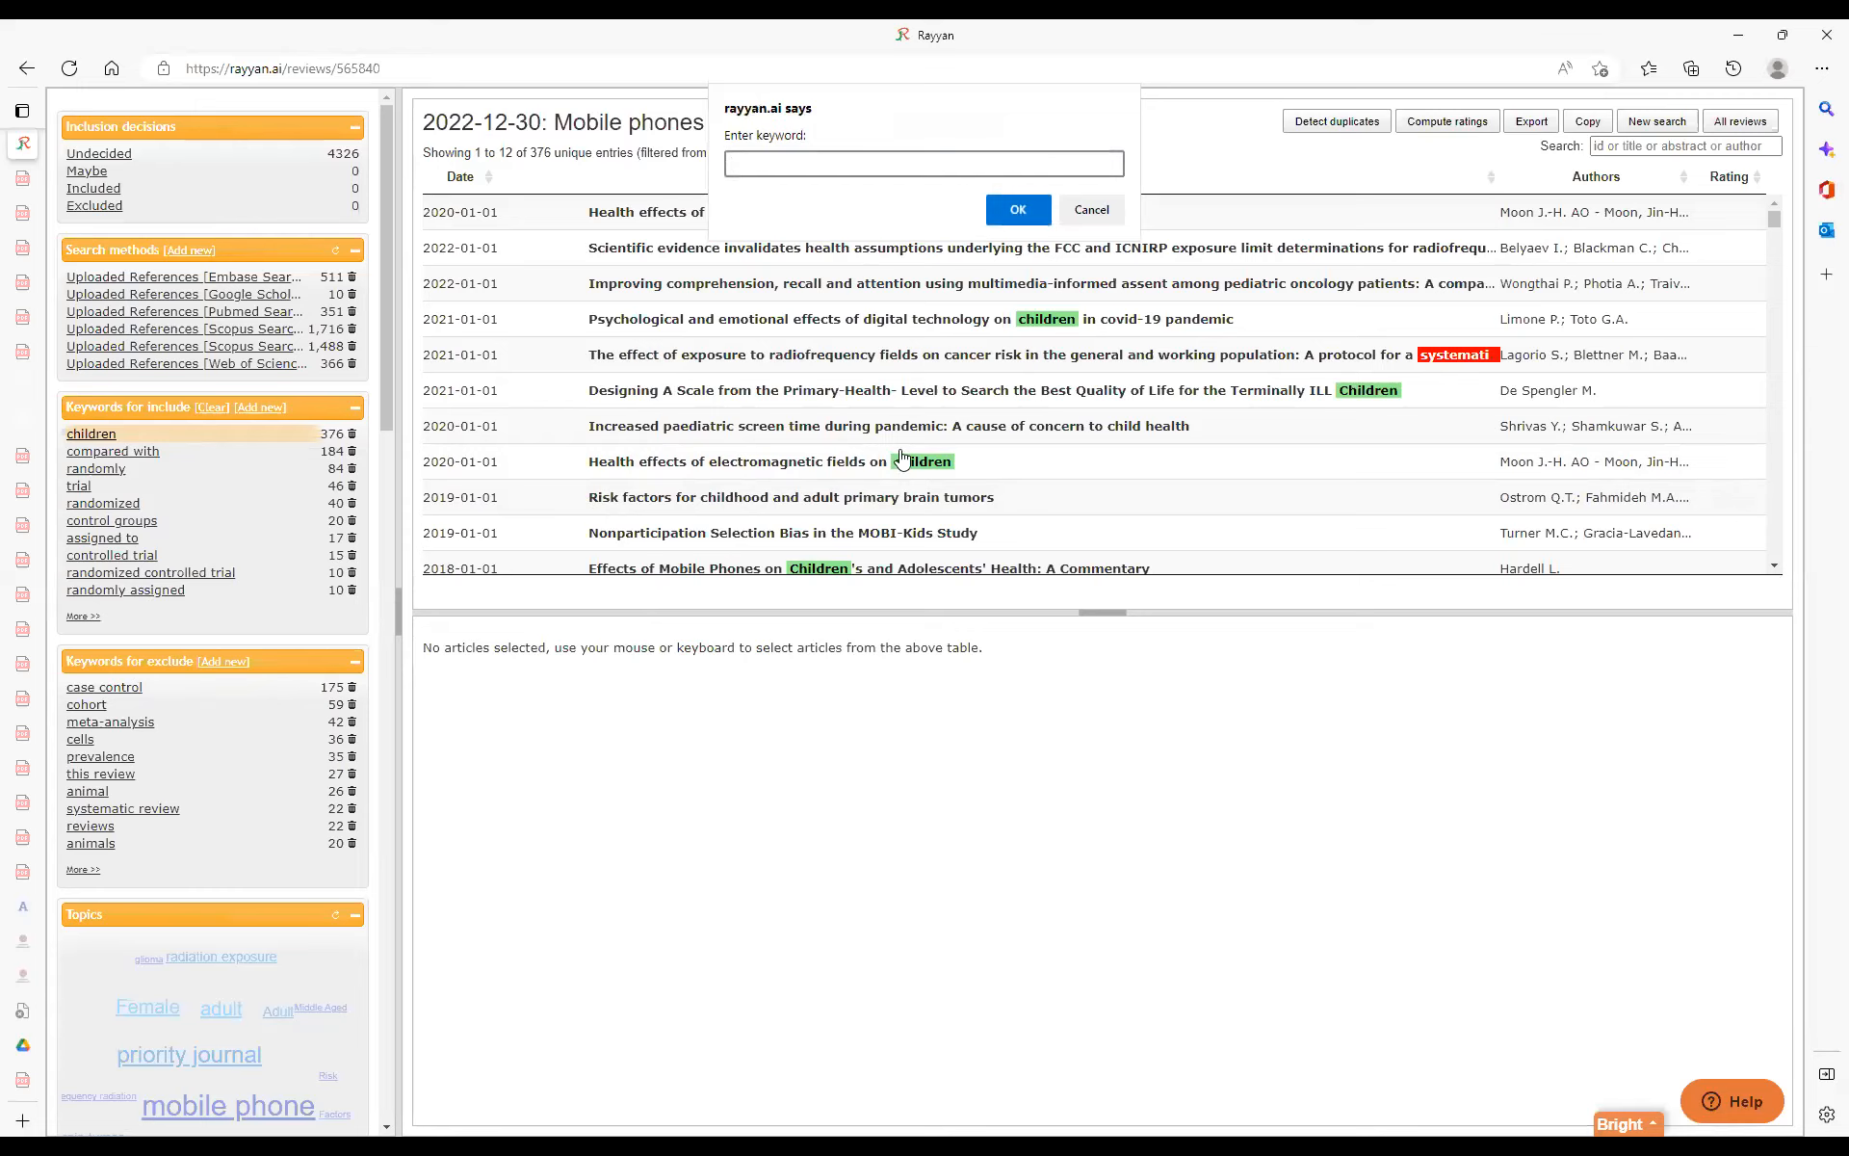
{"action": "type", "text": "animals"}
{"action": "left_click", "coordinate": [1018, 210]}
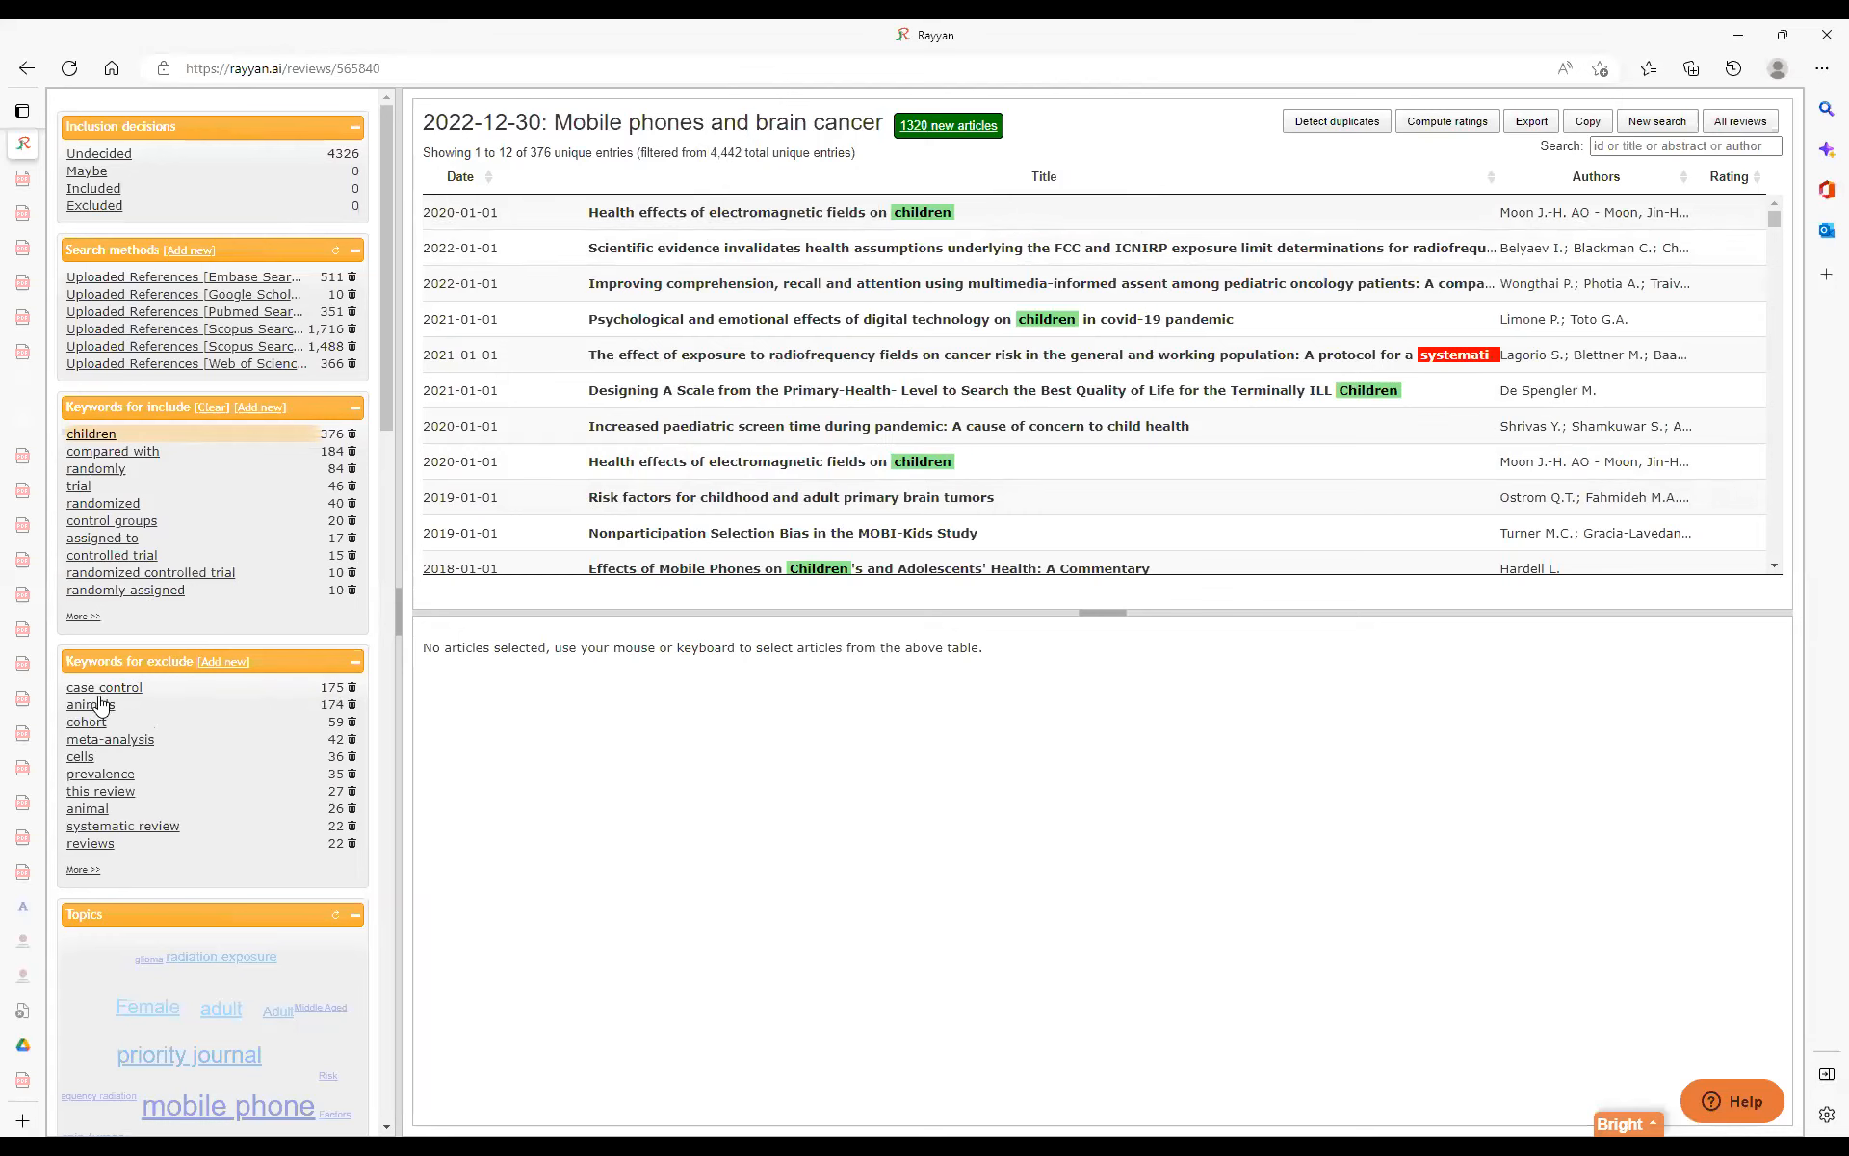
{"action": "left_click", "coordinate": [91, 705]}
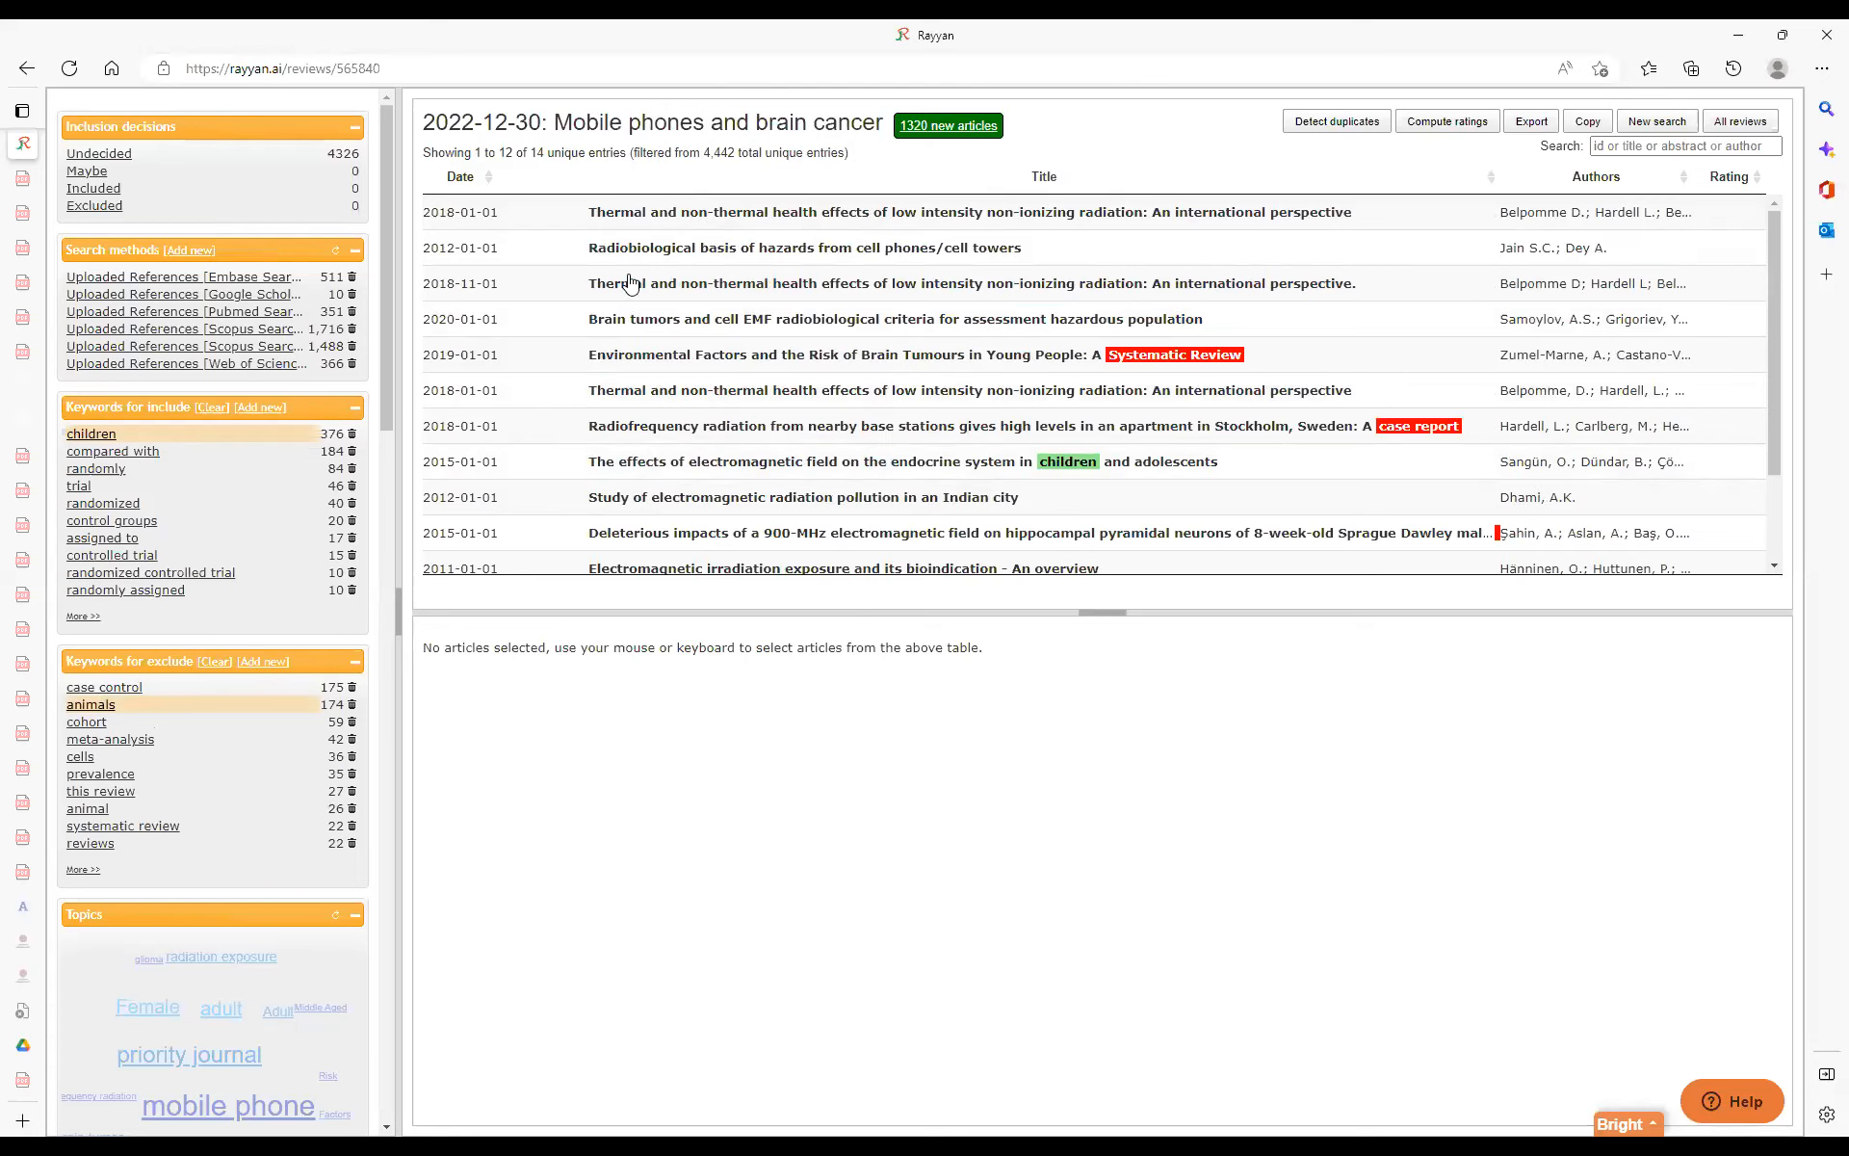
Open the first filtered article, on thermal and non-thermal health effects, and examine its title, abstract and the rest of the filtered list.
{"action": "left_click", "coordinate": [550, 222]}
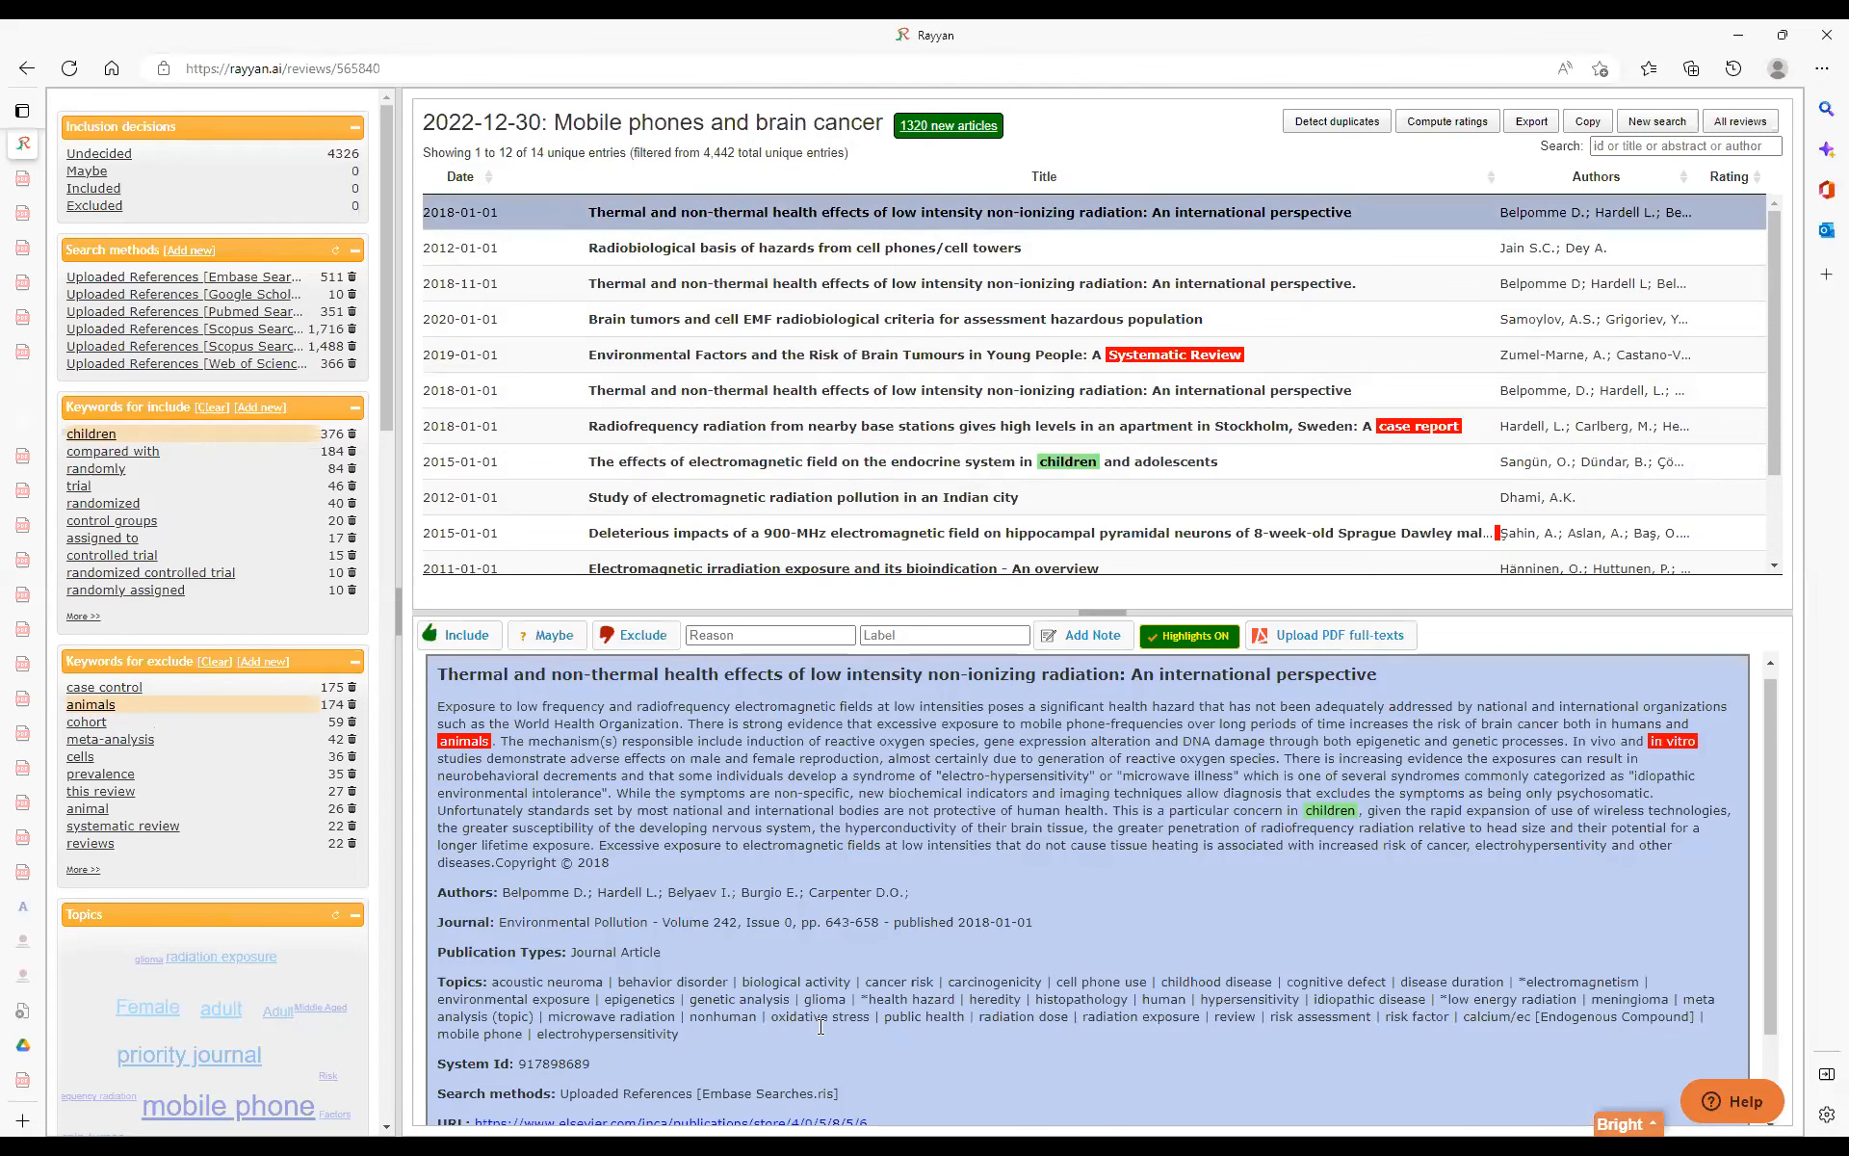
{"action": "scroll", "coordinate": [843, 865], "scroll_direction": "up", "scroll_amount": 1}
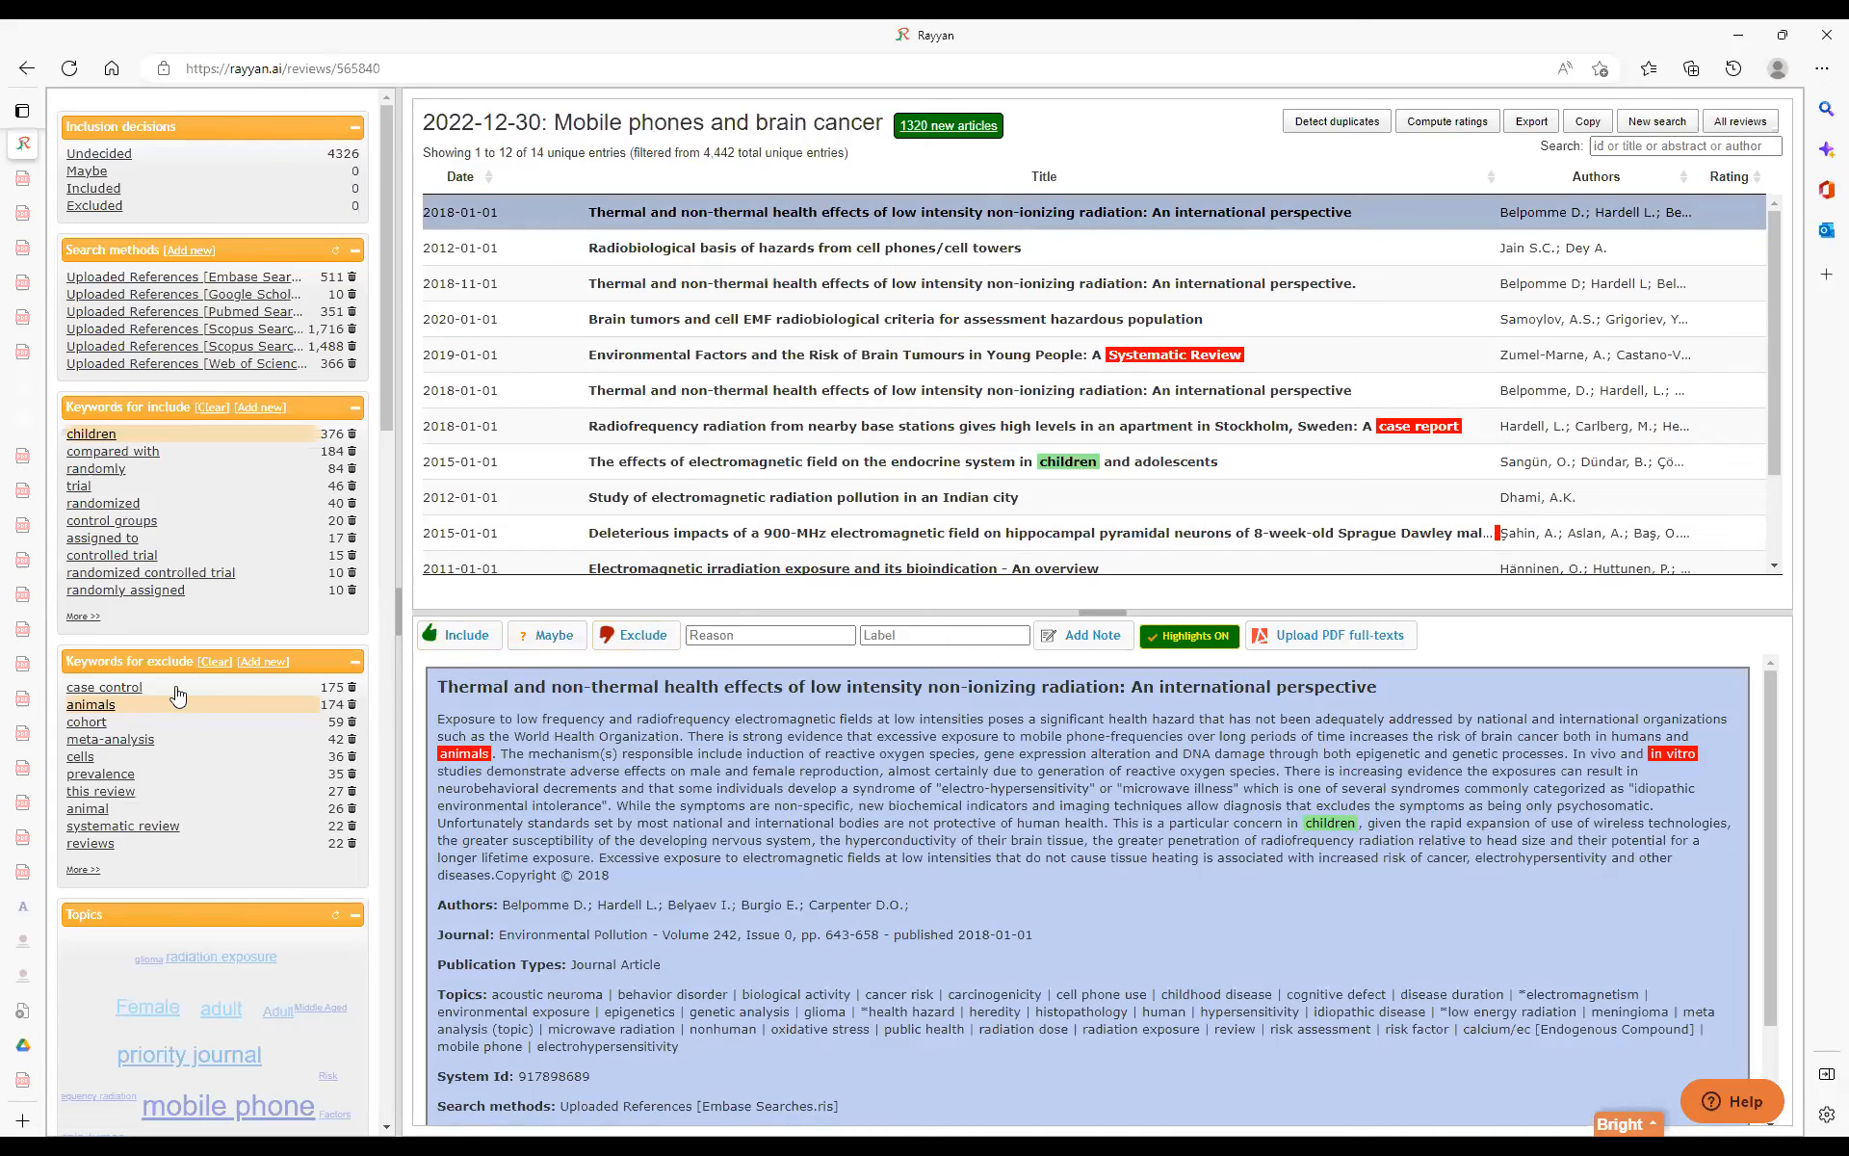
{"action": "scroll", "coordinate": [966, 306], "scroll_direction": "down", "scroll_amount": 1}
{"action": "scroll", "coordinate": [966, 303], "scroll_direction": "up", "scroll_amount": 1}
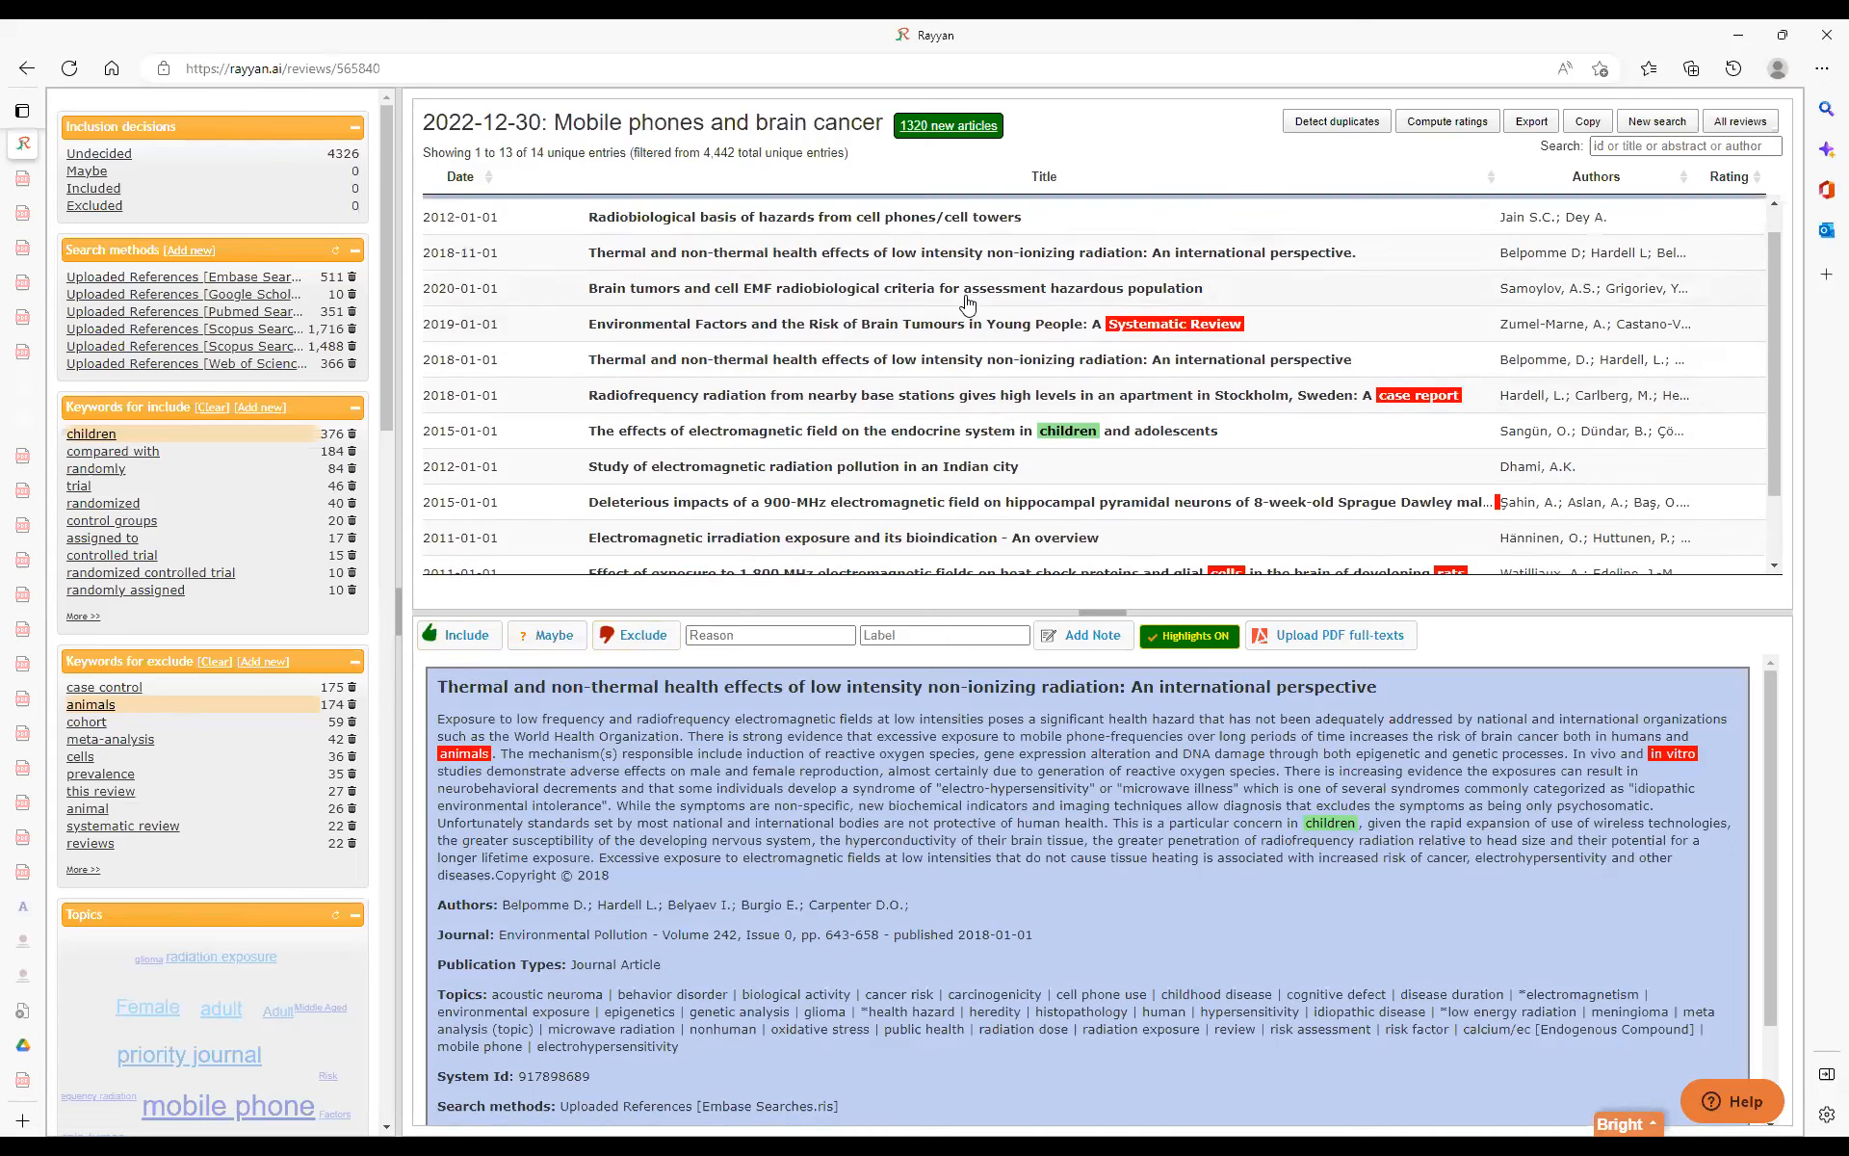
{"action": "scroll", "coordinate": [968, 304], "scroll_direction": "down", "scroll_amount": 1}
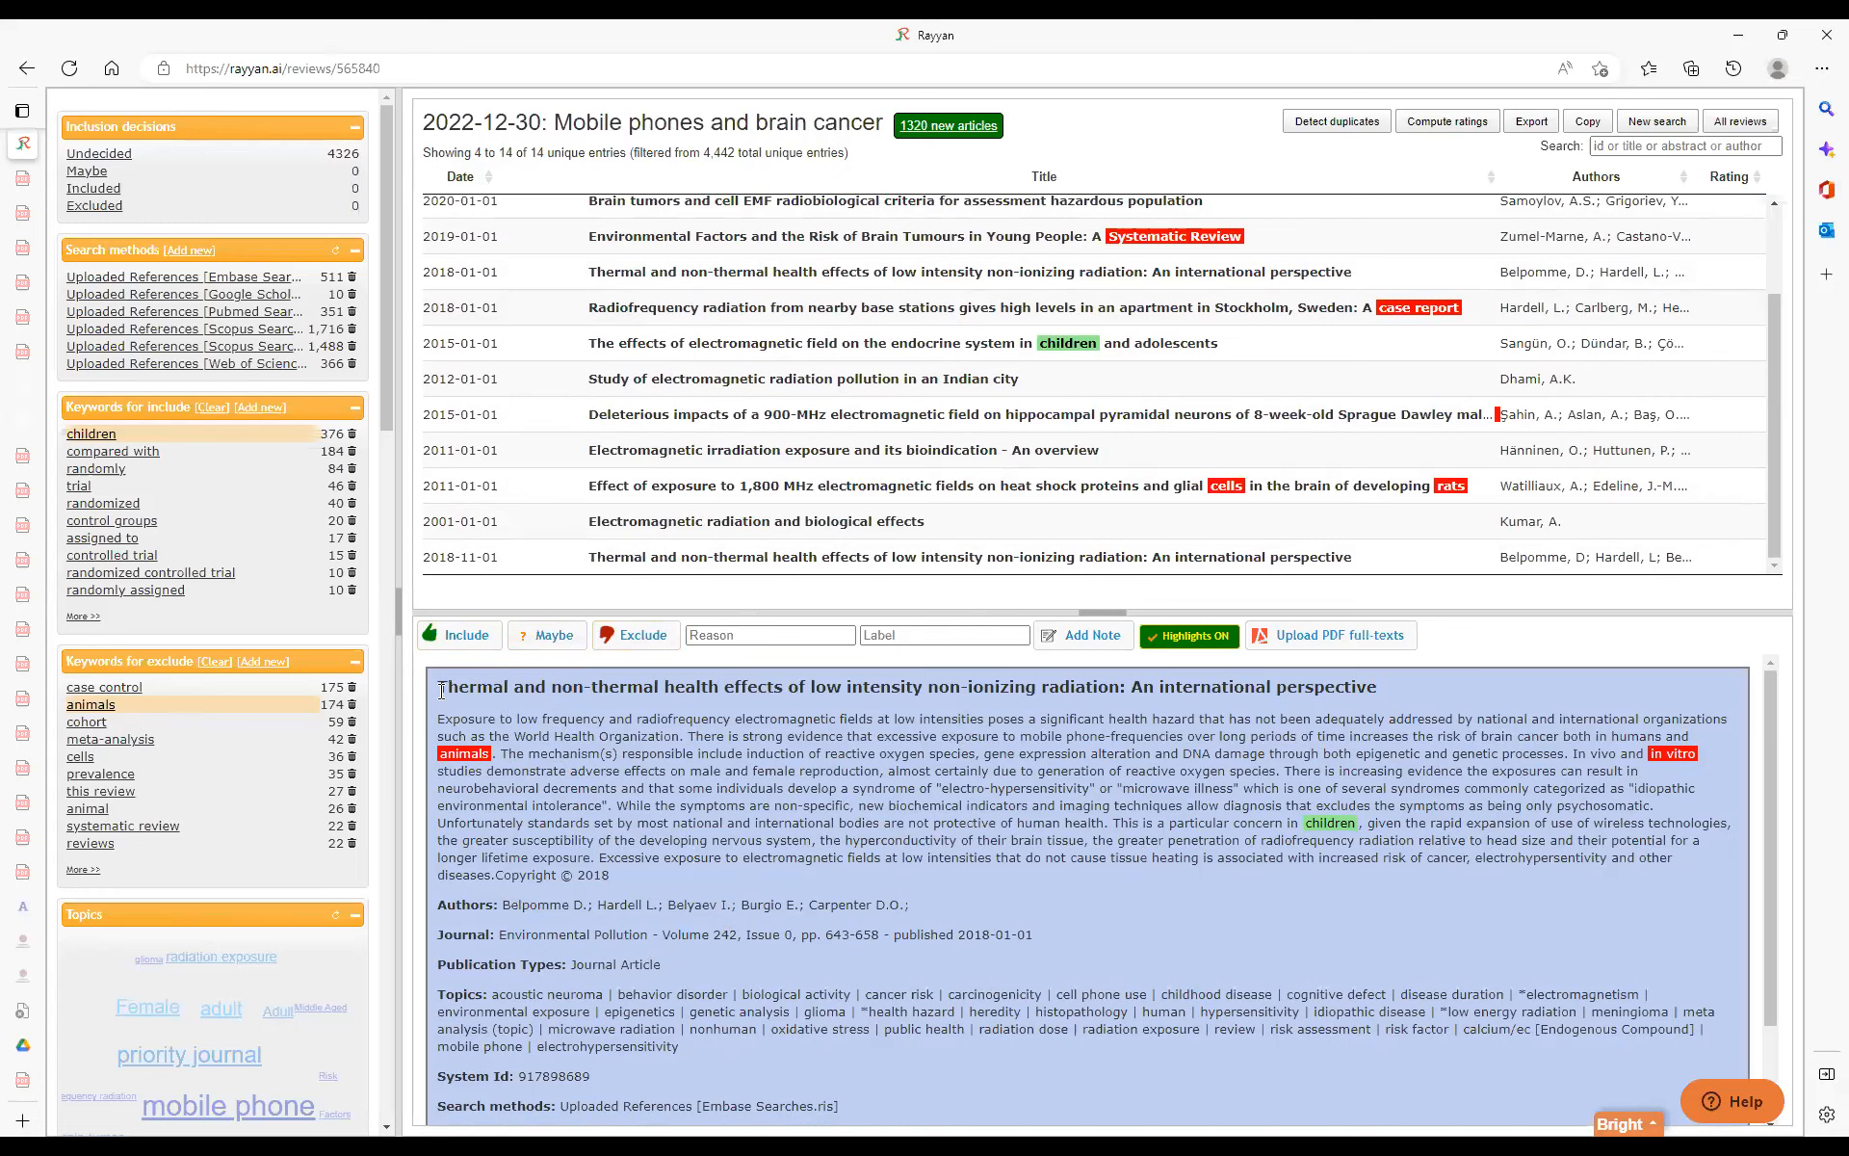
{"action": "left_click_drag", "start_coordinate": [443, 686], "coordinate": [1563, 682]}
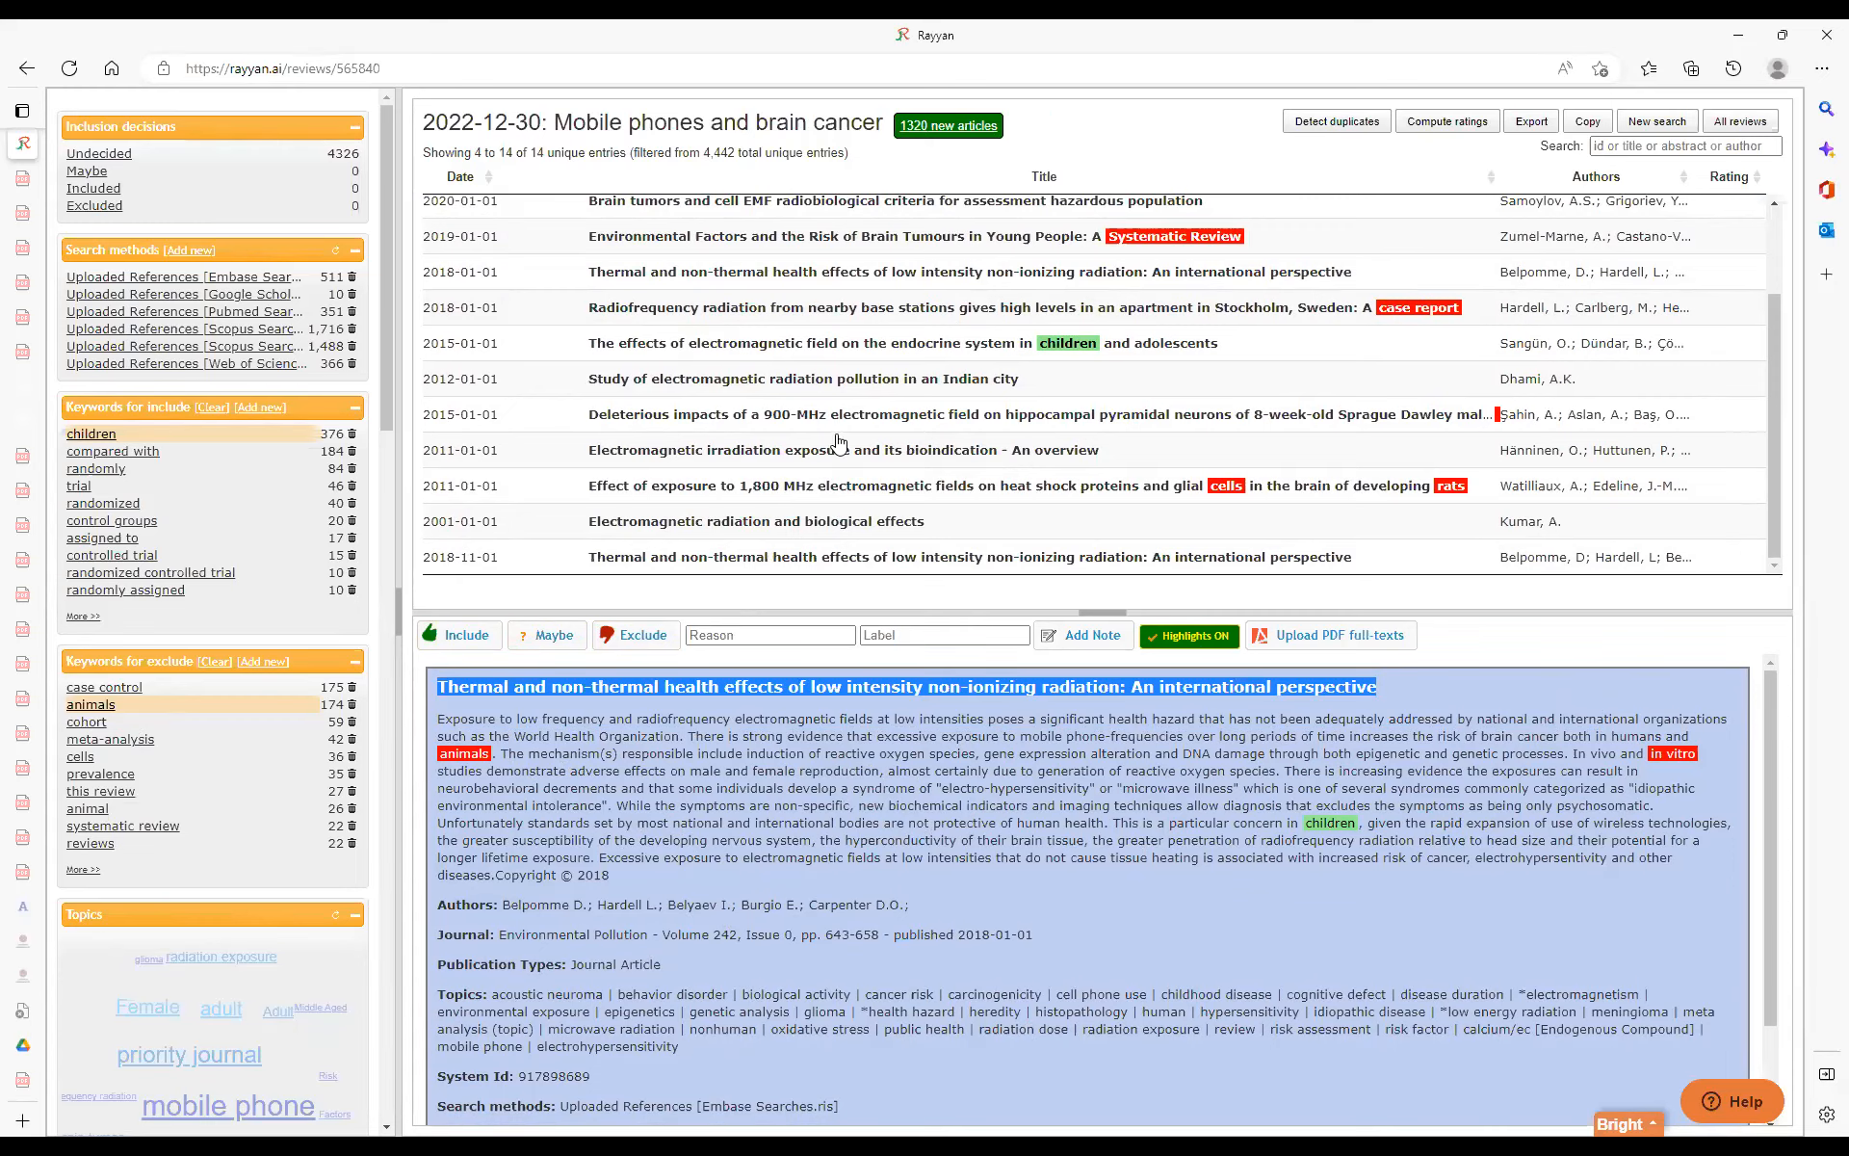
{"action": "scroll", "coordinate": [839, 441], "scroll_direction": "up", "scroll_amount": 3}
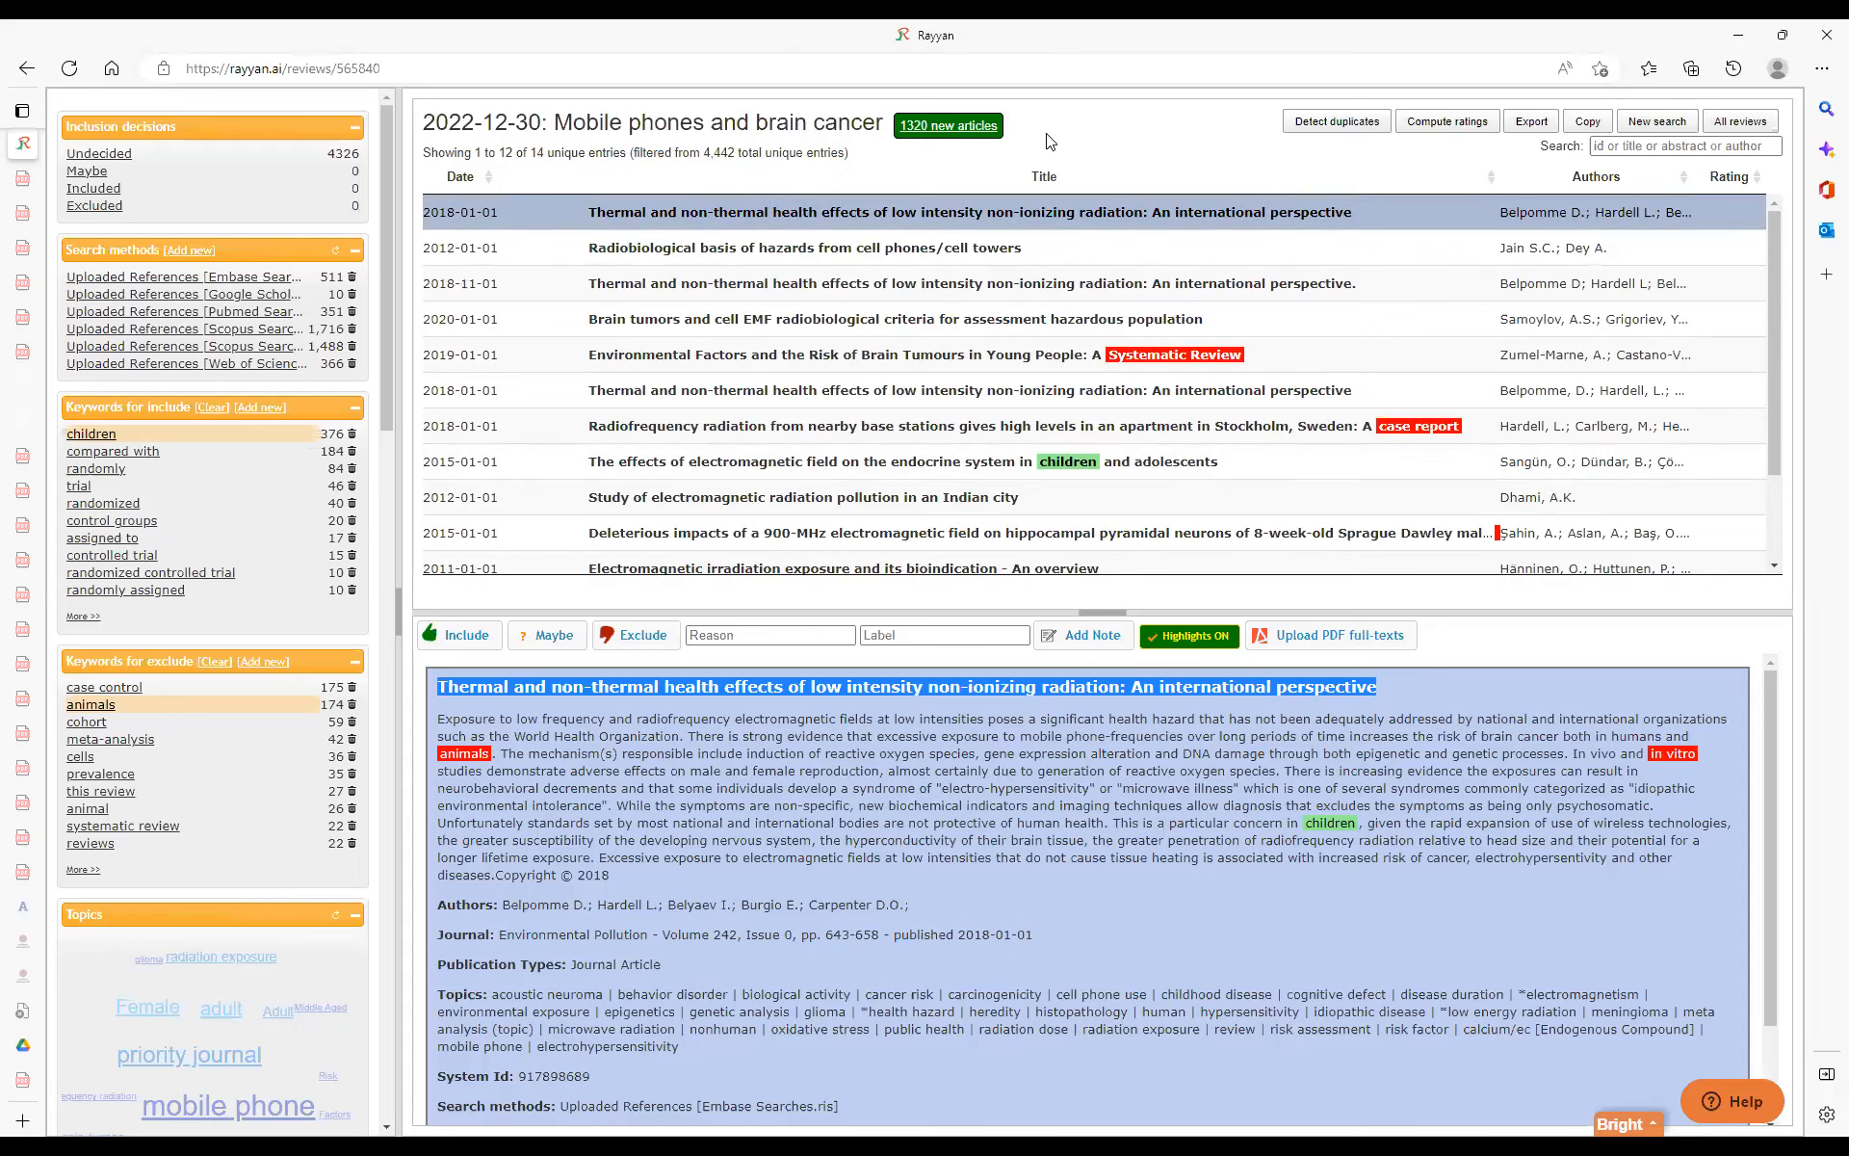